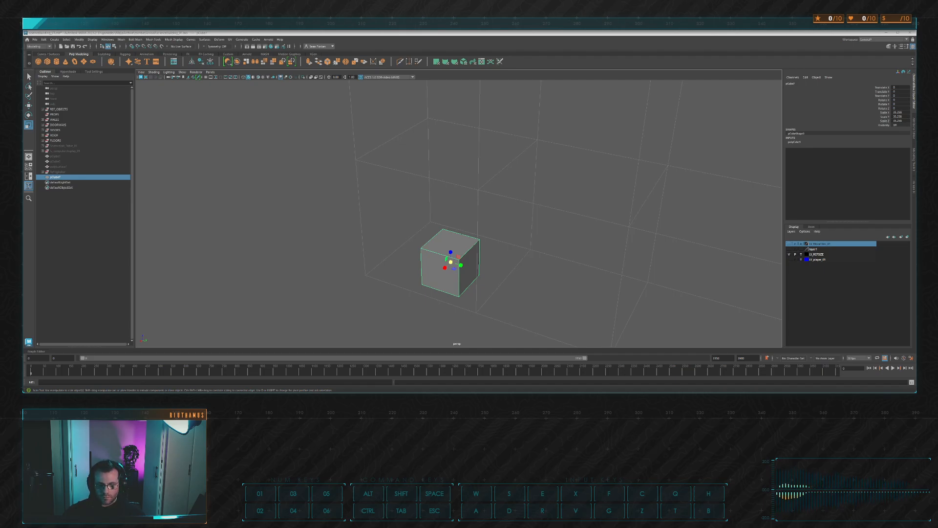
Flatten the cube into a low slab by snapping its top and side vertices to the grid in the front view
alt+drag(469, 226, 497, 203)
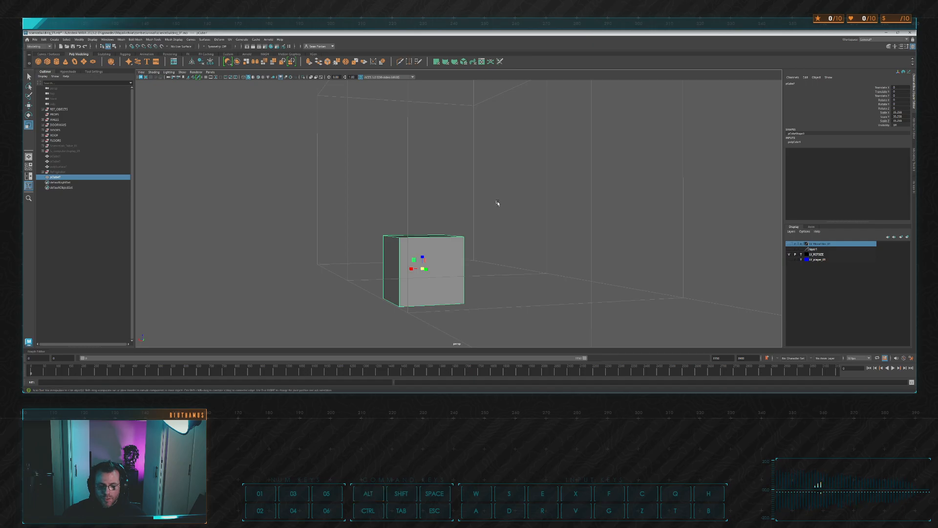
click(465, 202)
key(space)
key(space)
scroll(508, 241, down, 3)
alt+middle_drag(538, 247, 521, 201)
scroll(507, 297, up, 3)
alt+middle_drag(507, 291, 517, 233)
scroll(517, 233, up, 3)
drag(397, 238, 442, 214)
key(w)
key(x)
drag(397, 191, 456, 212)
key(x)
drag(431, 241, 410, 202)
key(x)
drag(432, 217, 479, 220)
key(x)
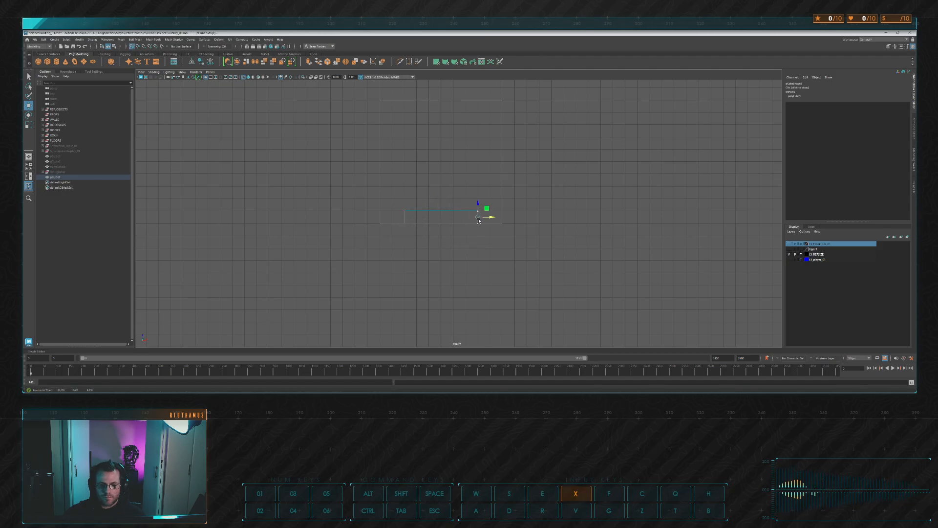
Snap the slab's front and back vertices outward to the grid in the top view, making its footprint square
key(space)
key(space)
key(f)
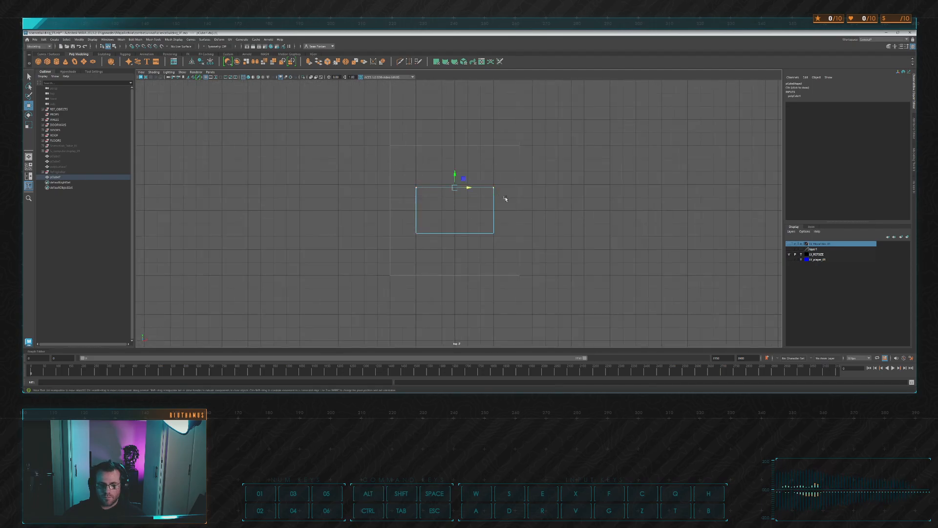
key(x)
drag(455, 177, 454, 161)
click(435, 233)
key(x)
drag(459, 221, 466, 247)
key(space)
key(space)
alt+drag(567, 163, 518, 171)
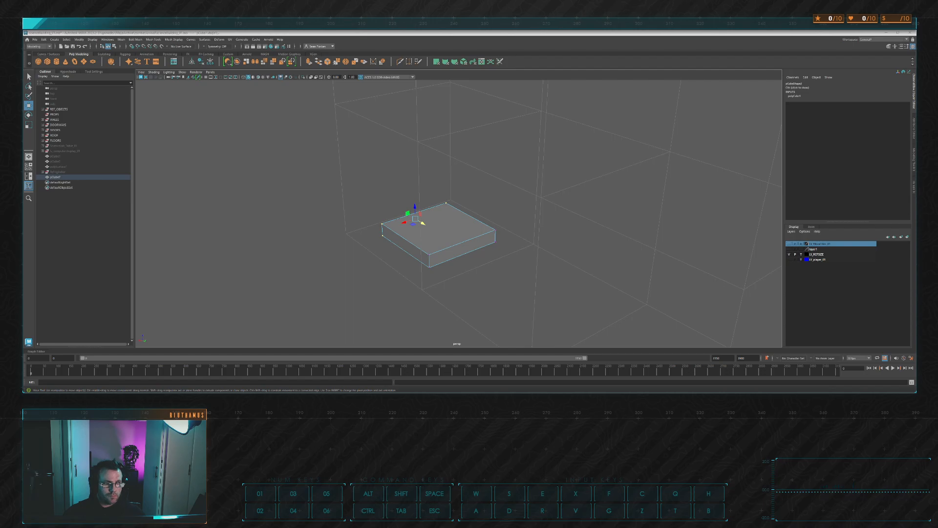
key(ctrl+c)
key(ctrl)
key(shift)
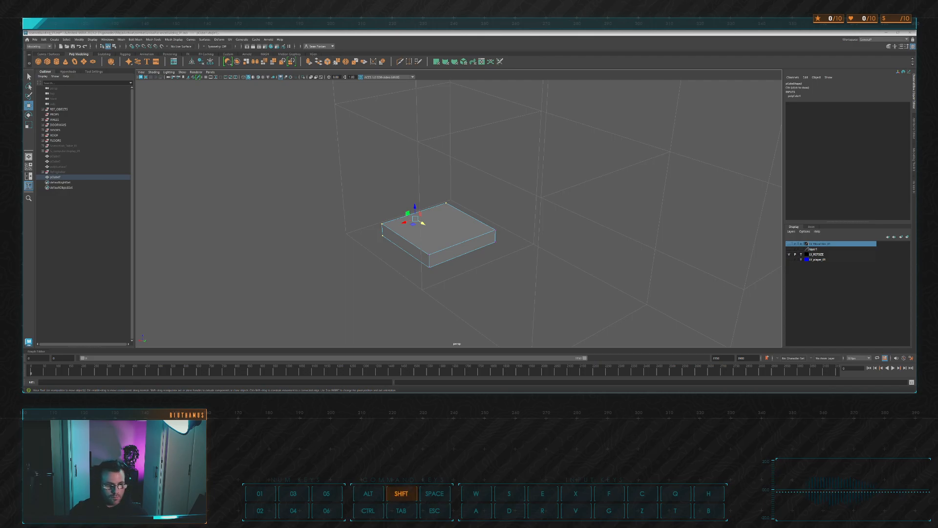
key(shift+space)
key(shift)
key(a)
key(g)
key(w)
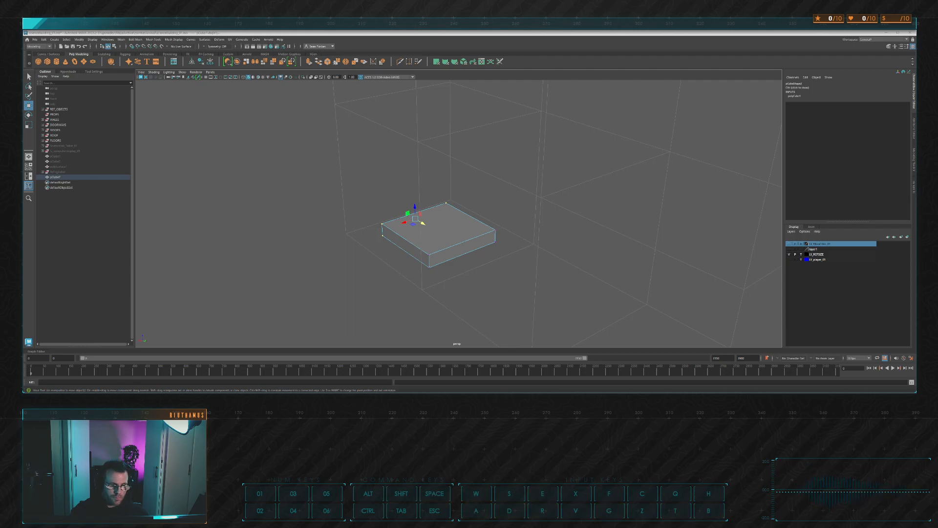
key(space)
key(r)
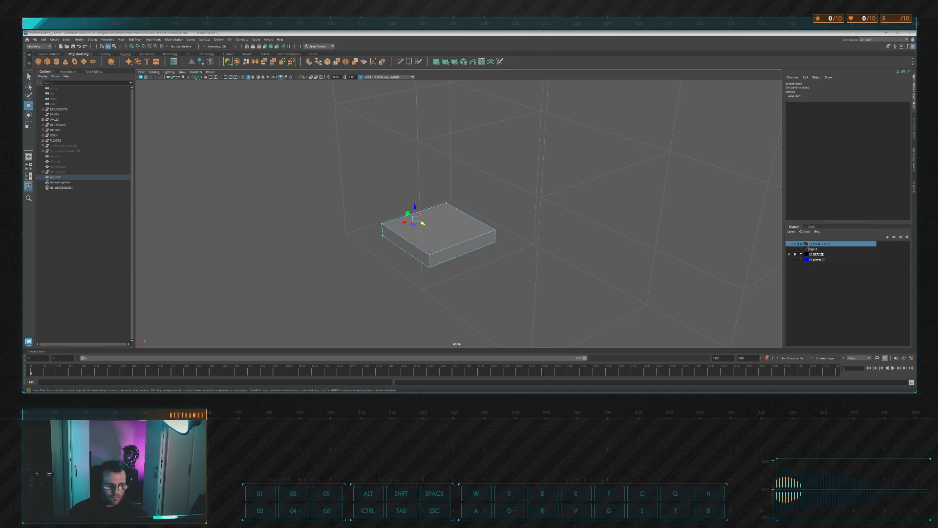
key(shift)
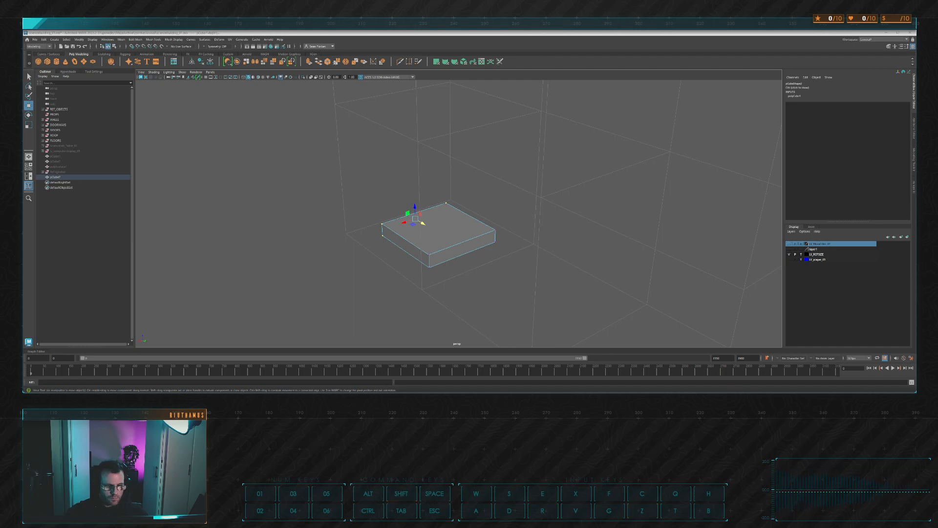
key(ctrl)
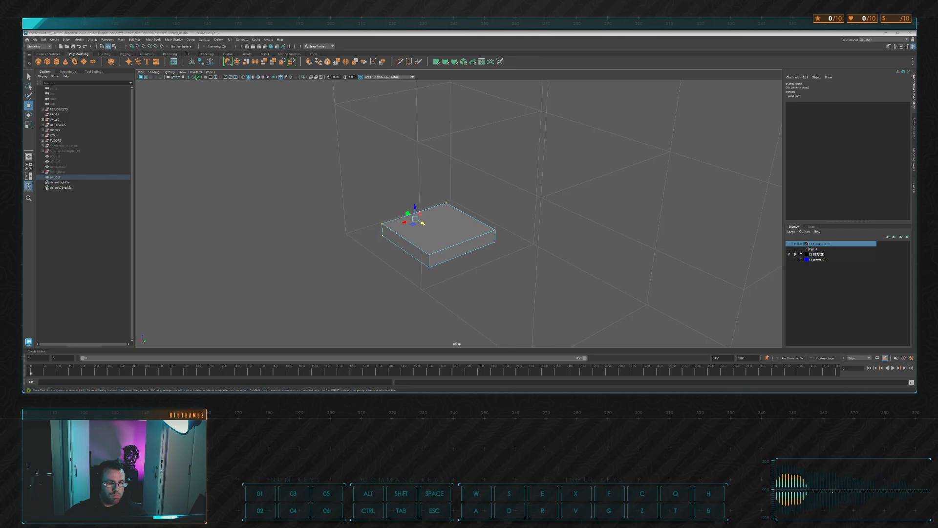
key(ctrl+v)
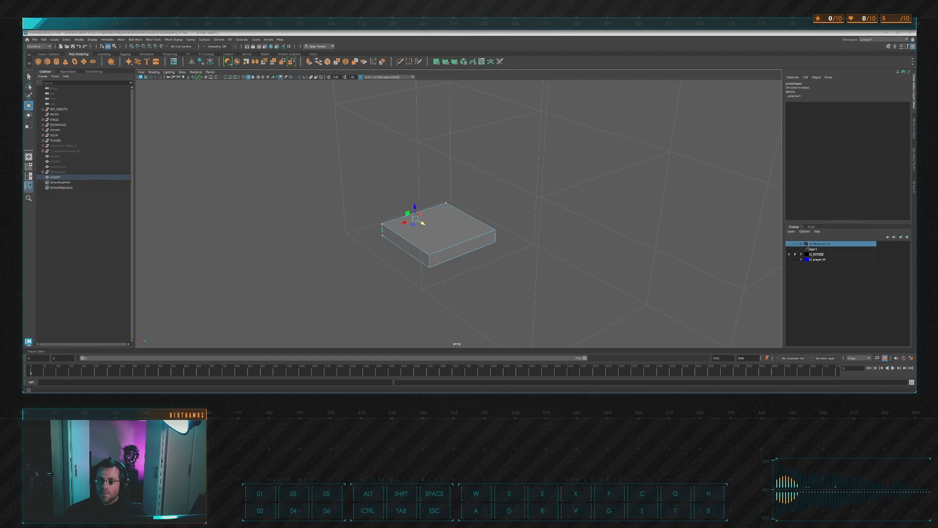
key(w)
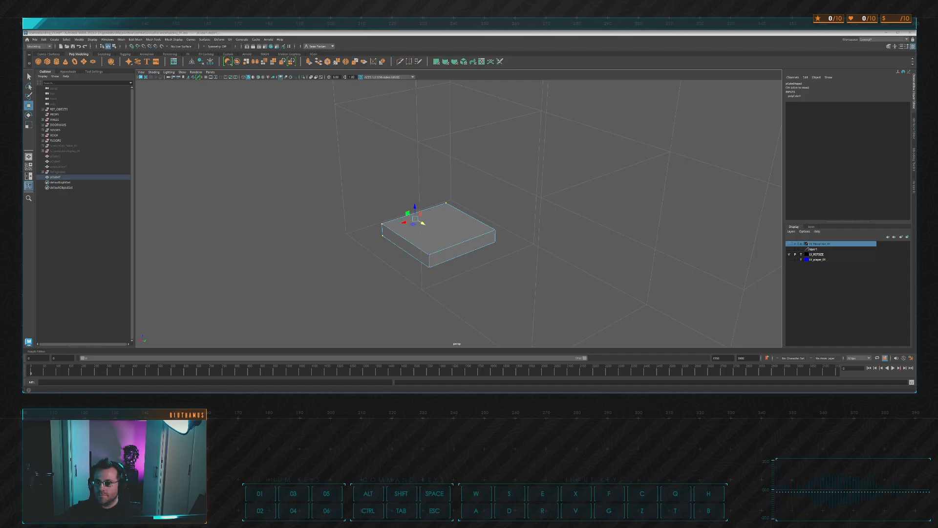
key(ctrl)
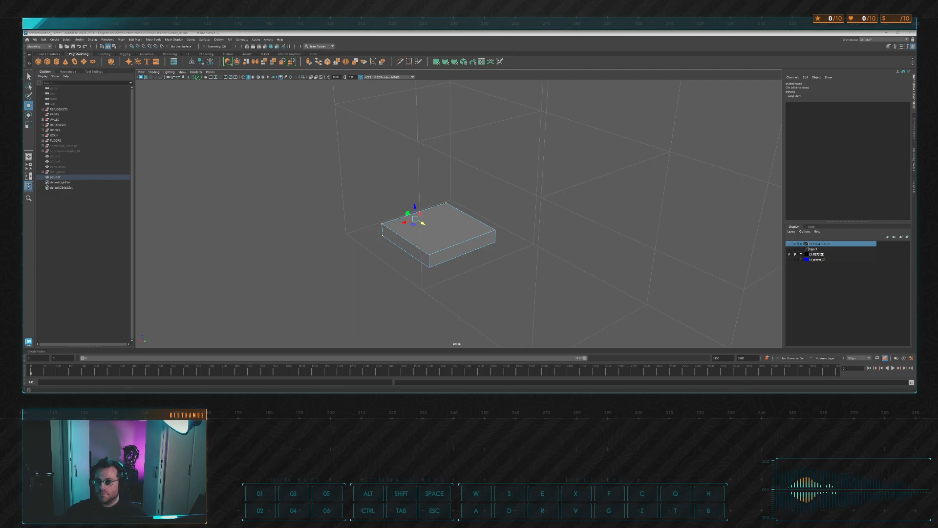
key(shift)
key(a)
key(space)
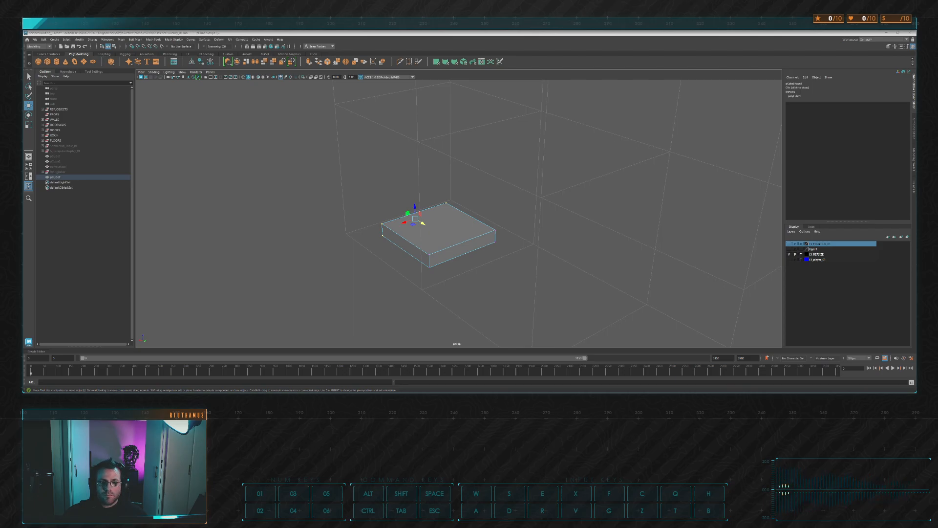
alt+drag(513, 164, 520, 164)
alt+drag(513, 153, 503, 157)
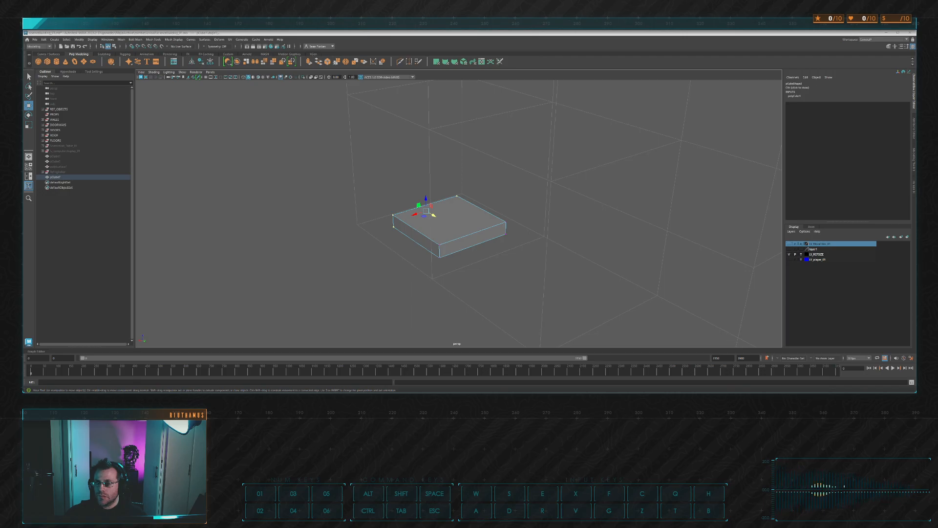
Insert a horizontal edge loop at mid-height of the slab with the Multi-Cut tool in the front view
alt+drag(435, 149, 458, 147)
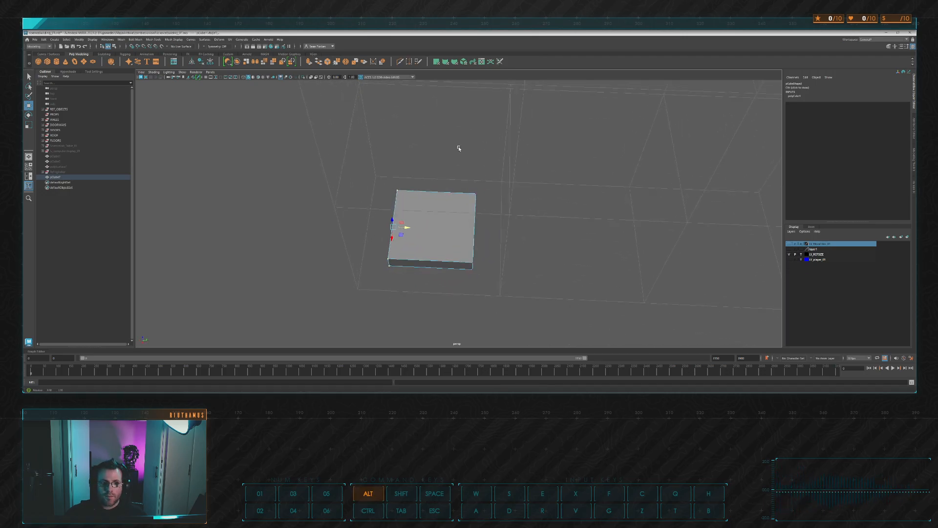
shift+right_drag(422, 225, 416, 246)
key(space)
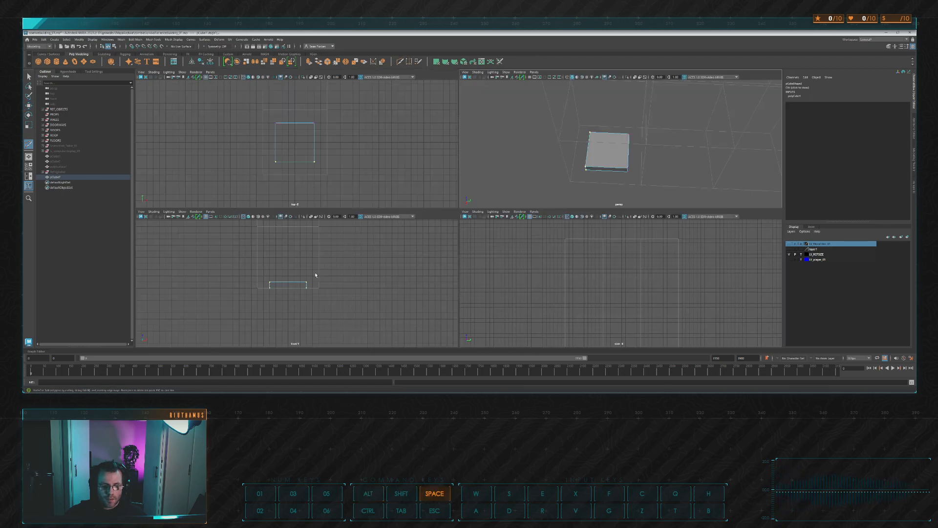
key(space)
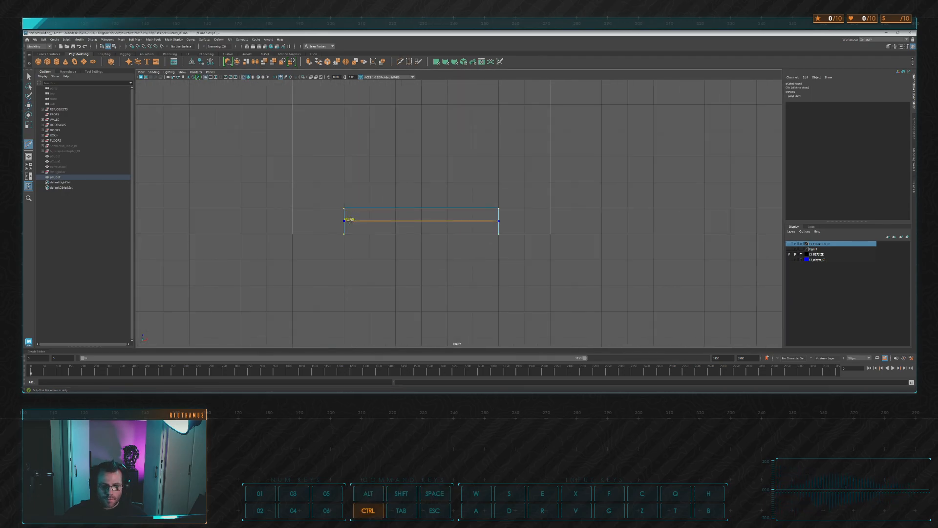
ctrl+click(349, 220)
Insert edge loops running front to back in the top view, dividing the slab's width into six strips
key(space)
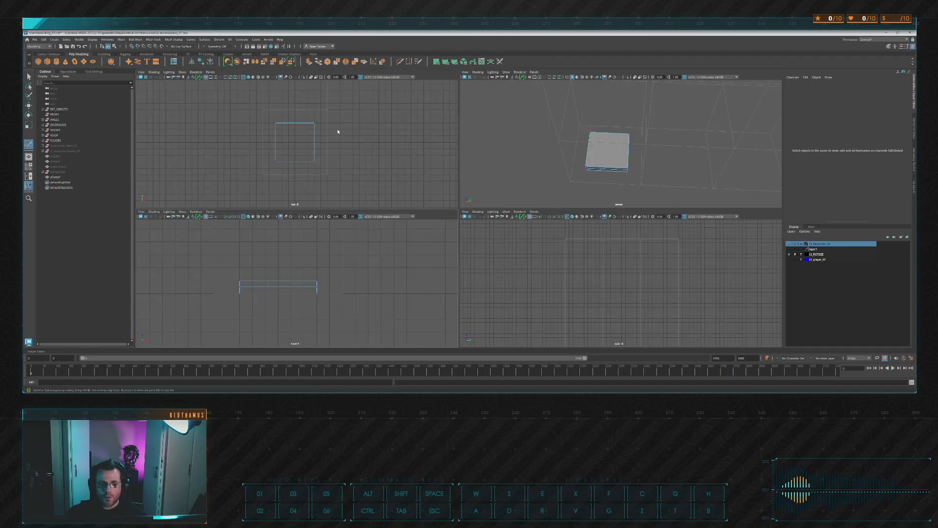
key(space)
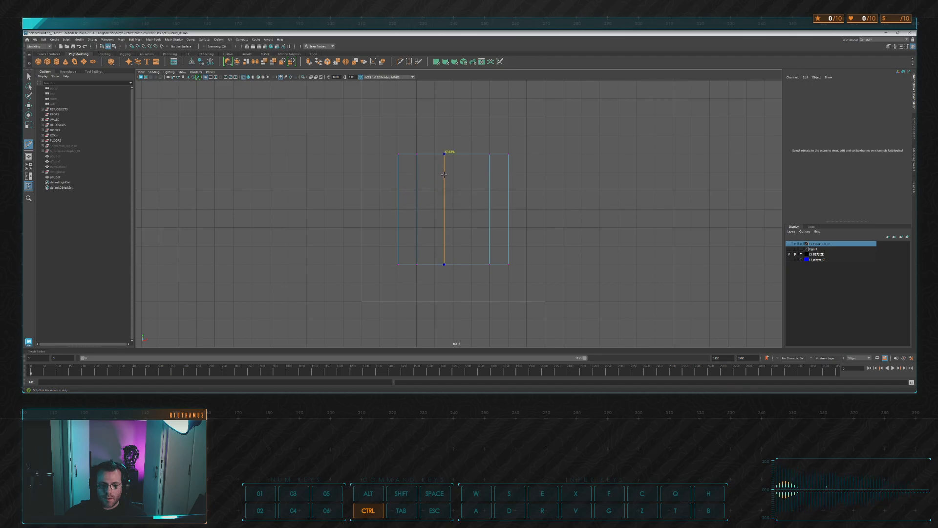
ctrl+click(453, 157)
ctrl+click(435, 157)
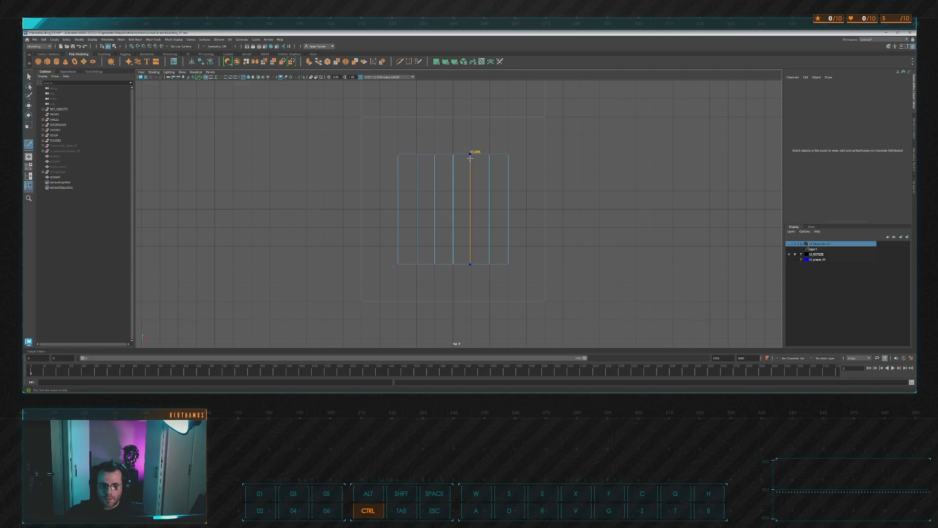
ctrl+click(472, 157)
Snap the vertices of the front-to-back edge loops onto the nearest grid lines along X
key(w)
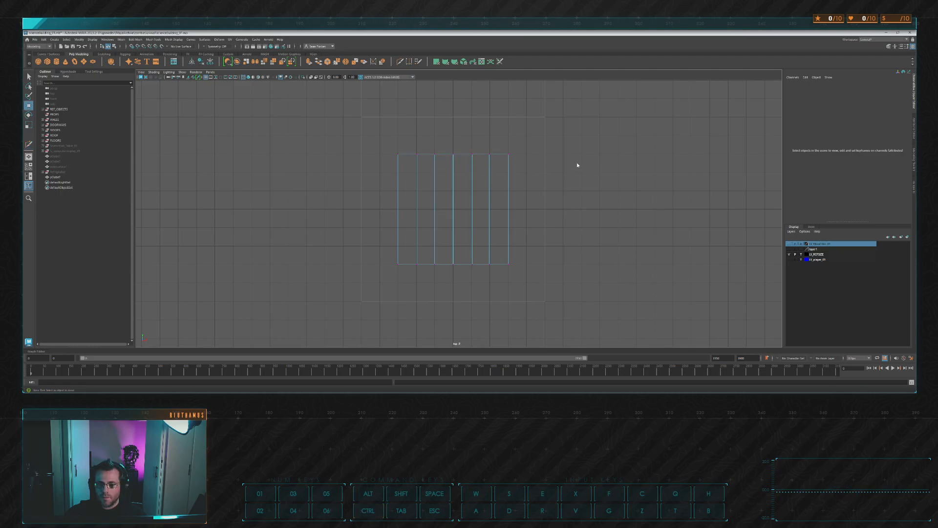
drag(472, 143, 489, 301)
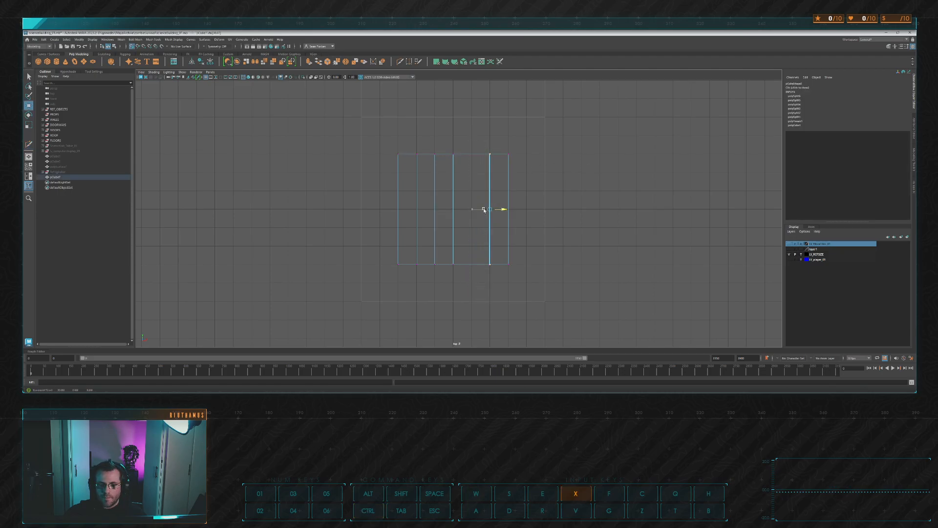
drag(486, 148, 498, 291)
key(x)
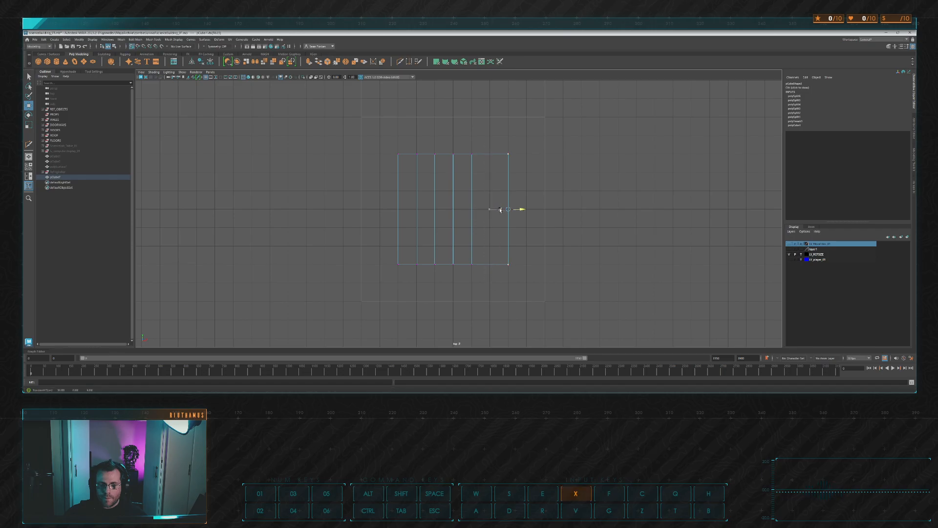
drag(412, 143, 418, 295)
key(x)
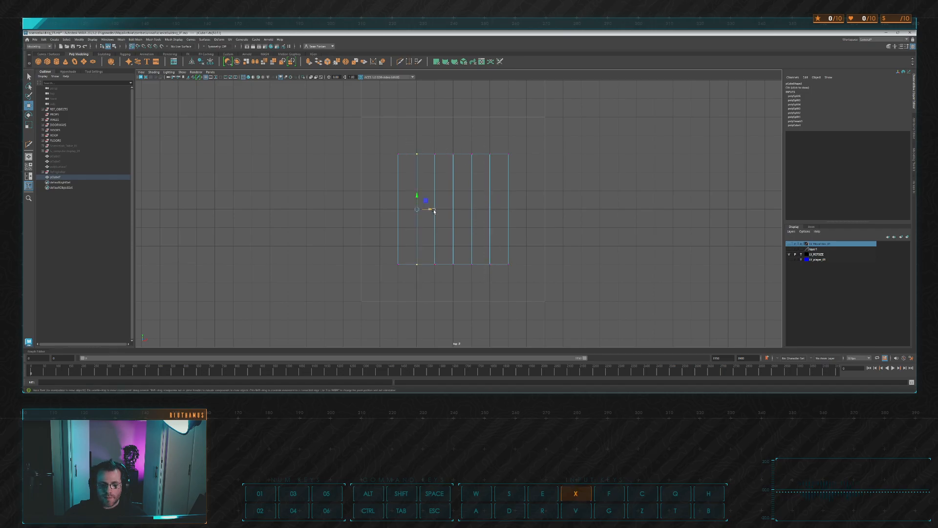
drag(429, 145, 437, 295)
key(x)
drag(453, 143, 462, 291)
key(x)
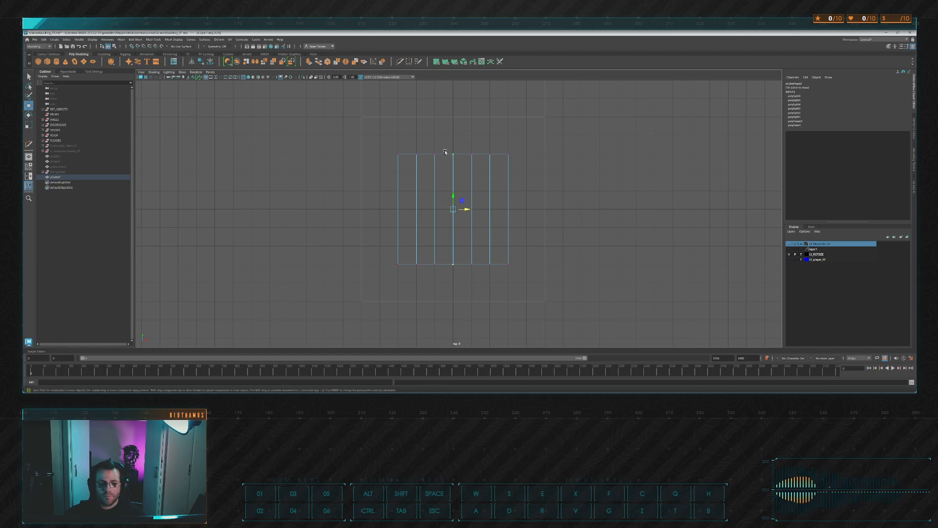
Cut three crosswise edge loops through the back half of the slab with the Multi-Cut tool
click(400, 61)
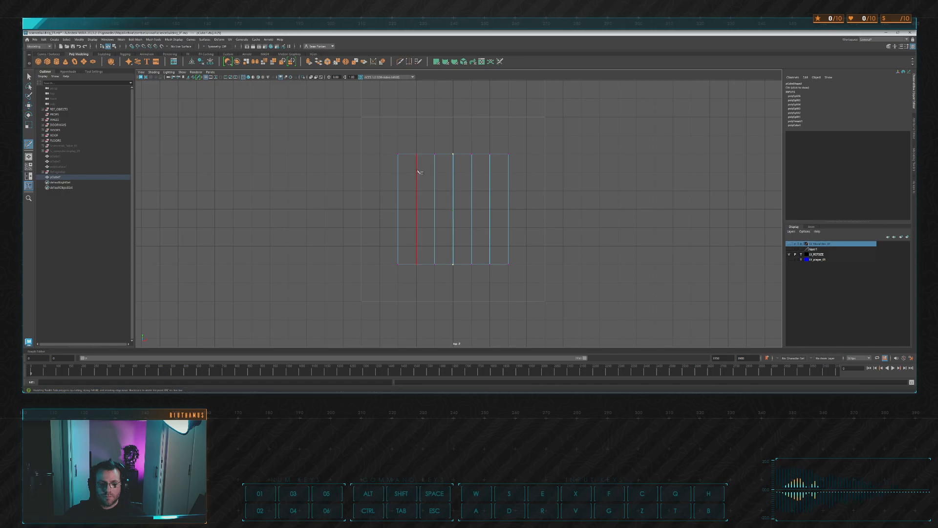
ctrl+click(402, 170)
ctrl+click(408, 191)
ctrl+click(402, 209)
key(w)
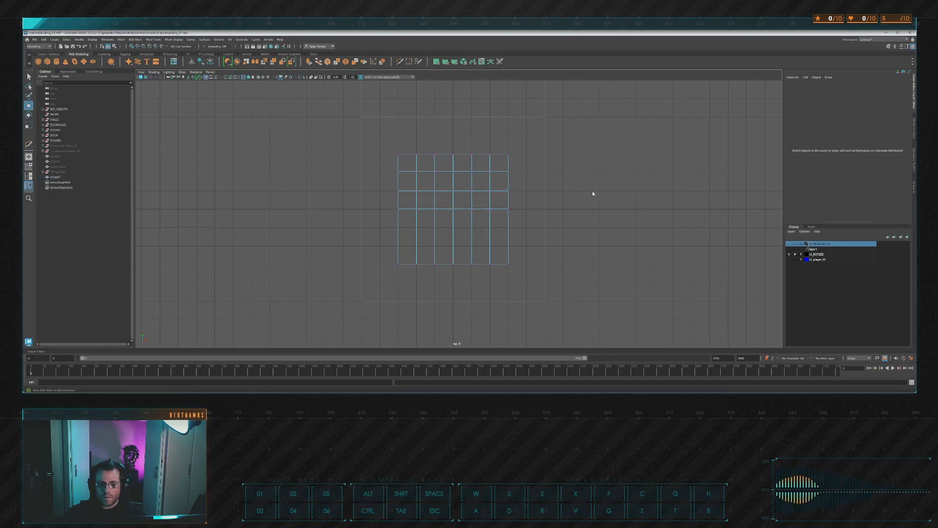
Snap the three crosswise edge loops onto their nearest grid lines
double_click(460, 209)
drag(455, 200, 454, 218)
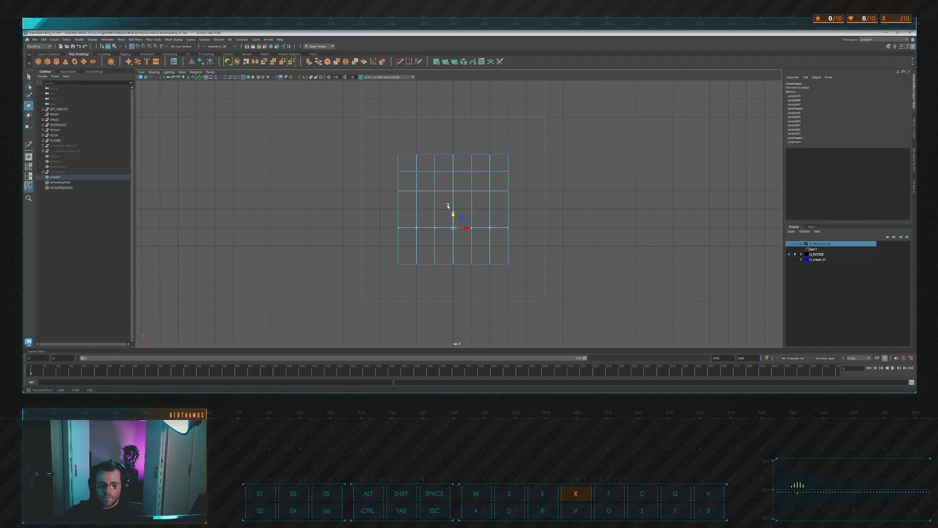
double_click(491, 191)
drag(454, 178, 455, 182)
drag(383, 165, 536, 183)
drag(453, 159, 457, 167)
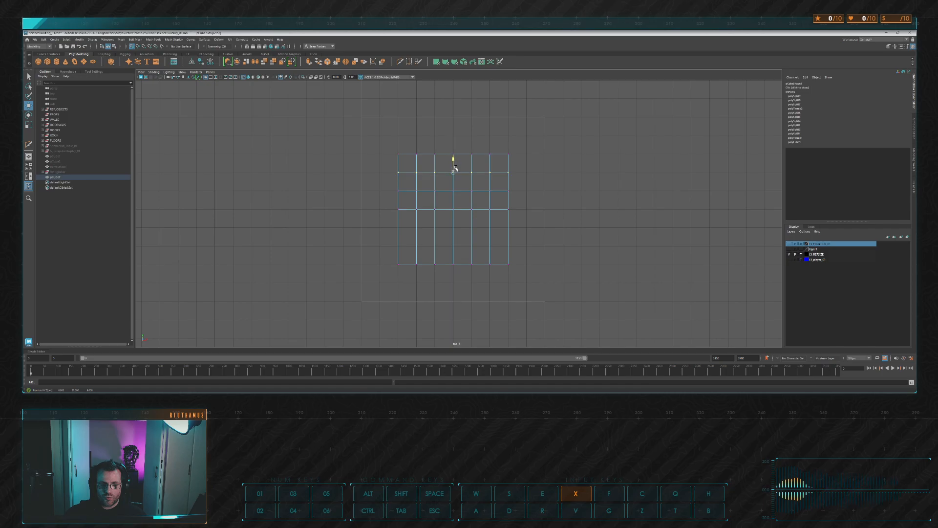
Select the whole slab in the perspective view and rotate it to 90 degrees about the Z axis
key(space)
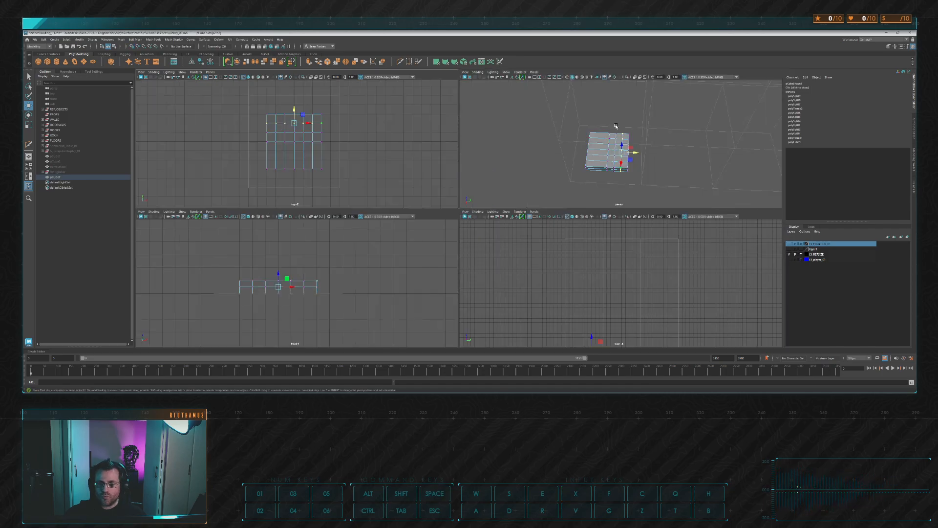
key(space)
alt+drag(552, 140, 530, 153)
double_click(542, 172)
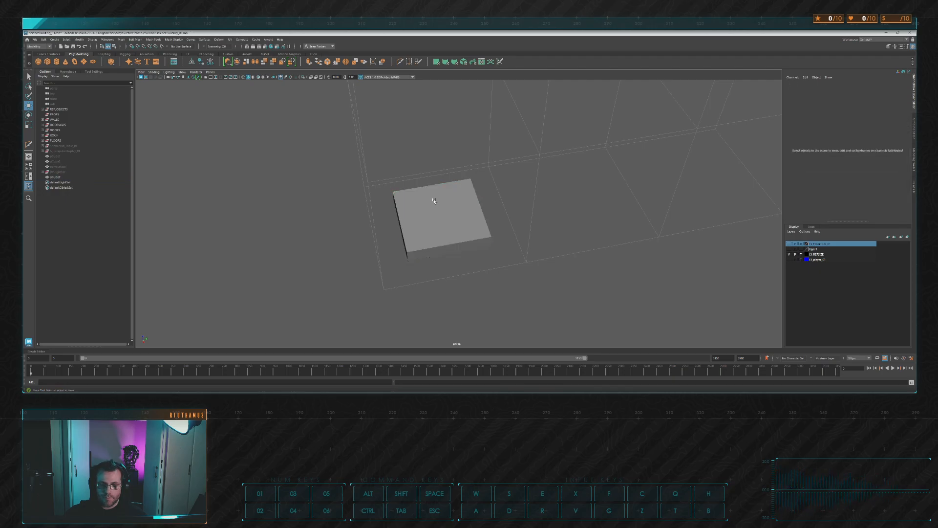
click(433, 202)
key(e)
drag(434, 230, 449, 228)
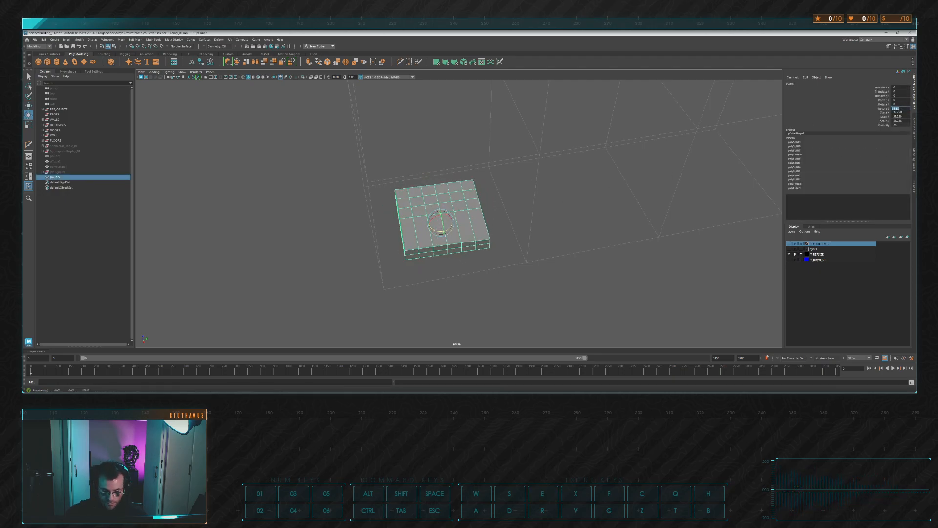
key(Return)
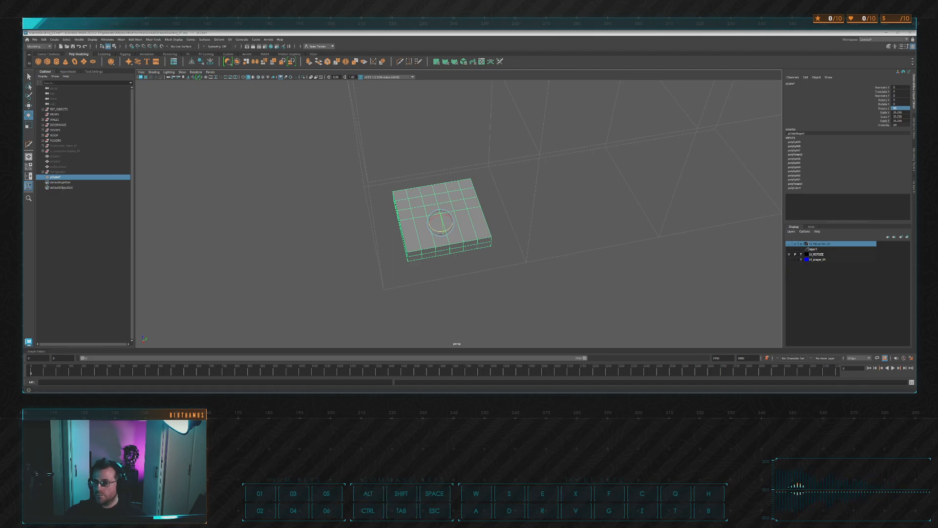
Delete the slab's construction history
click(430, 144)
alt+drag(430, 145, 450, 201)
click(450, 201)
alt+drag(512, 154, 516, 133)
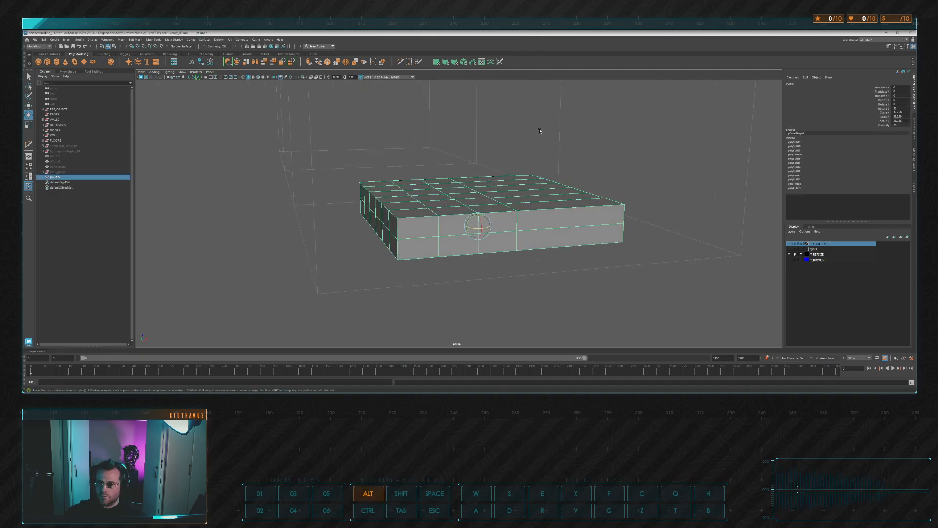
key(alt+shift+d)
Examine the slab's vertex and edge layout in the perspective view, the top view and the four-view layout
alt+drag(626, 126, 554, 128)
right_drag(553, 127, 528, 118)
alt+drag(528, 118, 410, 188)
key(space)
key(space)
key(space)
key(space)
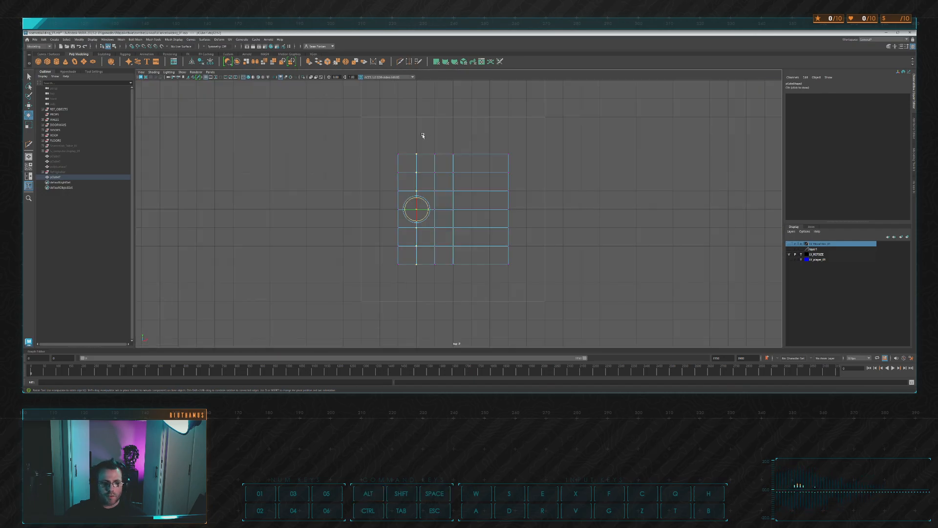
alt+right_drag(423, 136, 443, 150)
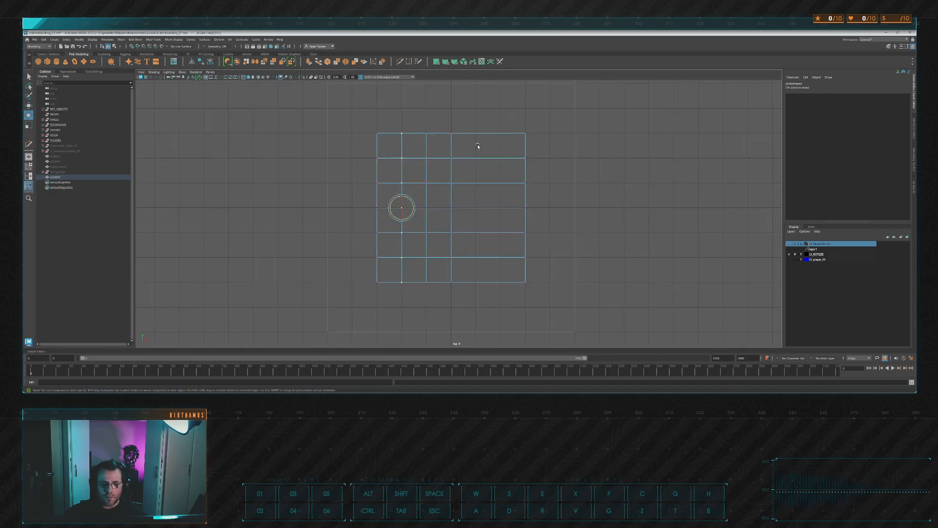
key(space)
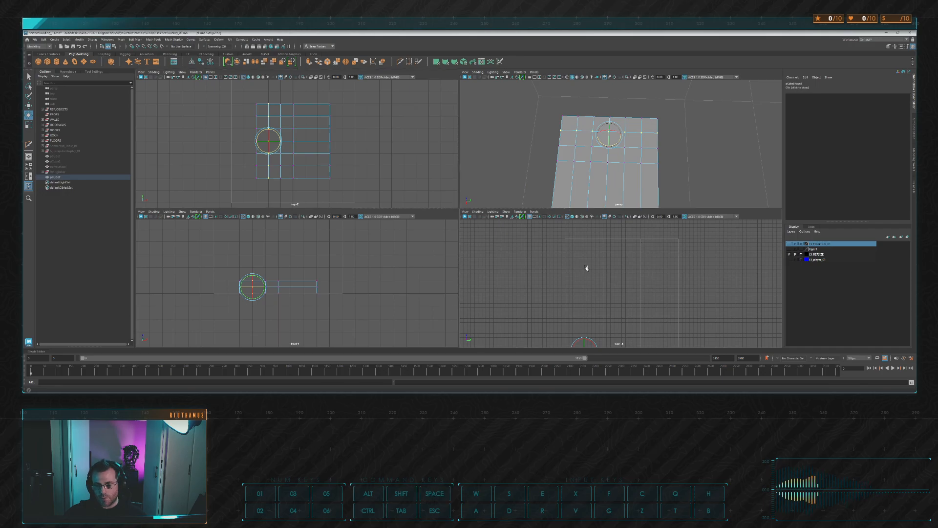
key(space)
key(space)
key(space)
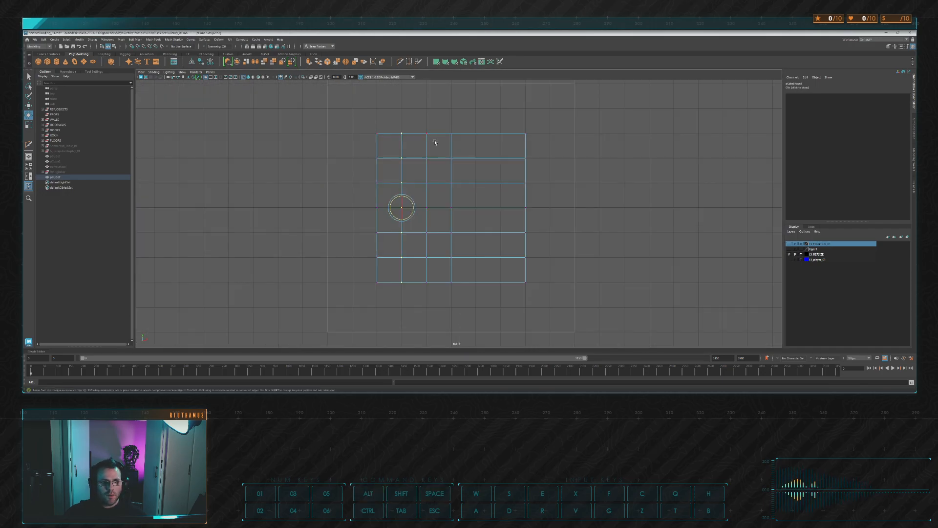
mouse_move(477, 166)
alt+middle_down()
mouse_move(420, 189)
mouse_move(473, 177)
alt+middle_up()
key(space)
key(space)
Cut a V-shaped line through the grid intersections on the slab's top face at the back edge with the Multi-Cut tool
alt+drag(538, 151, 538, 145)
alt+drag(474, 146, 423, 104)
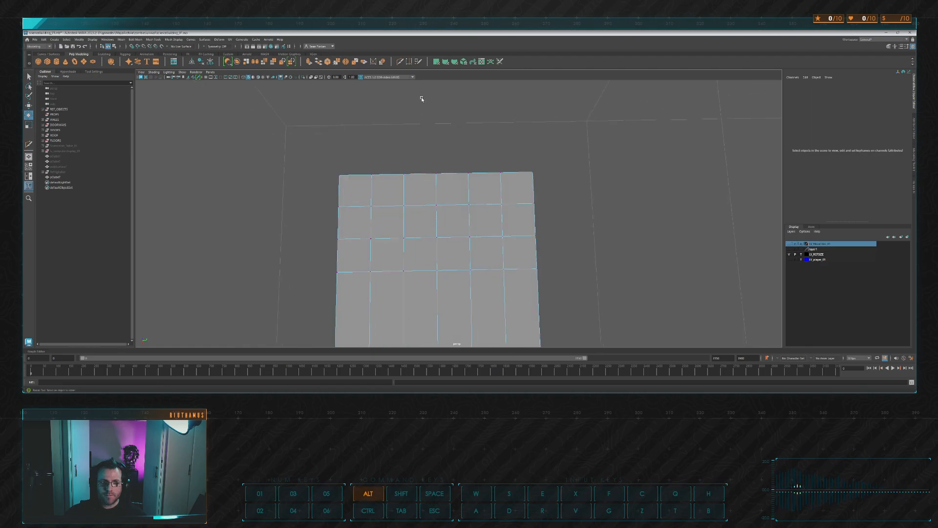
click(399, 62)
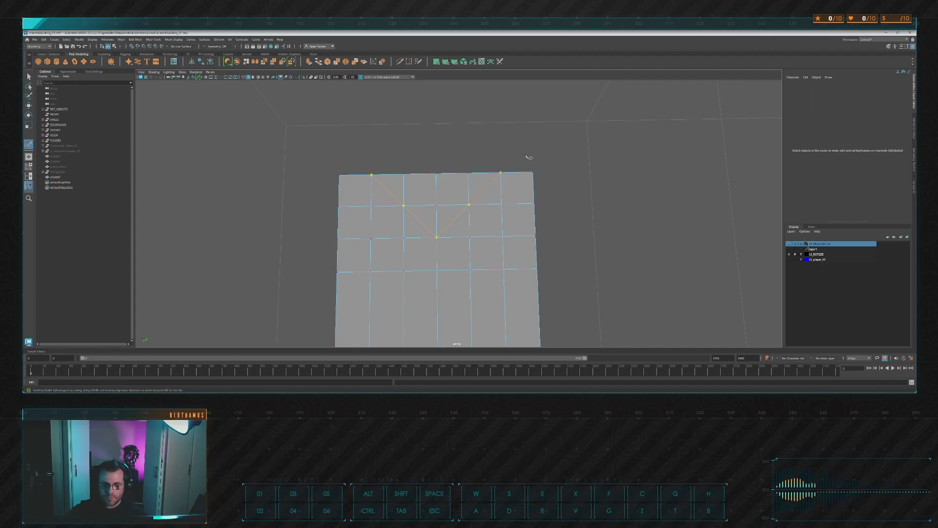
key(w)
Pull the V's two middle vertices toward its tip to form an arch, and snap the centre vertex between them onto it
click(406, 205)
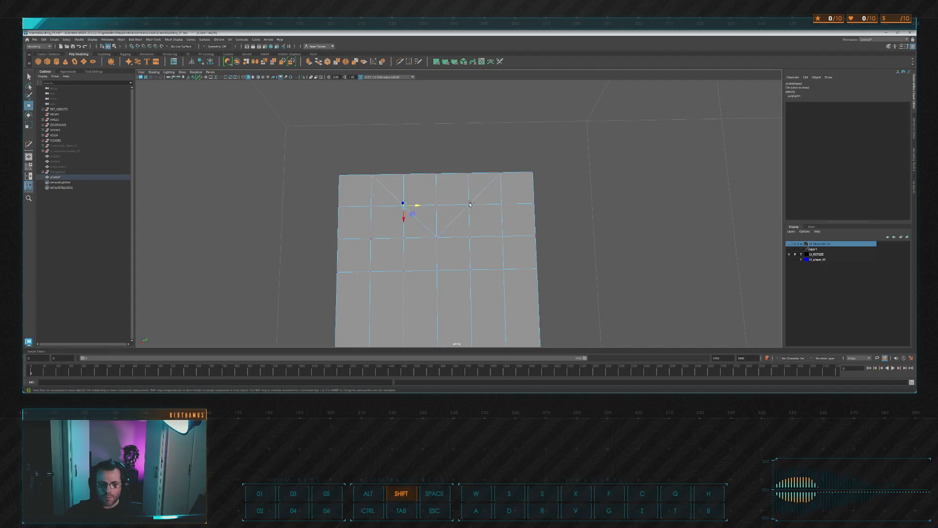
drag(435, 220, 439, 223)
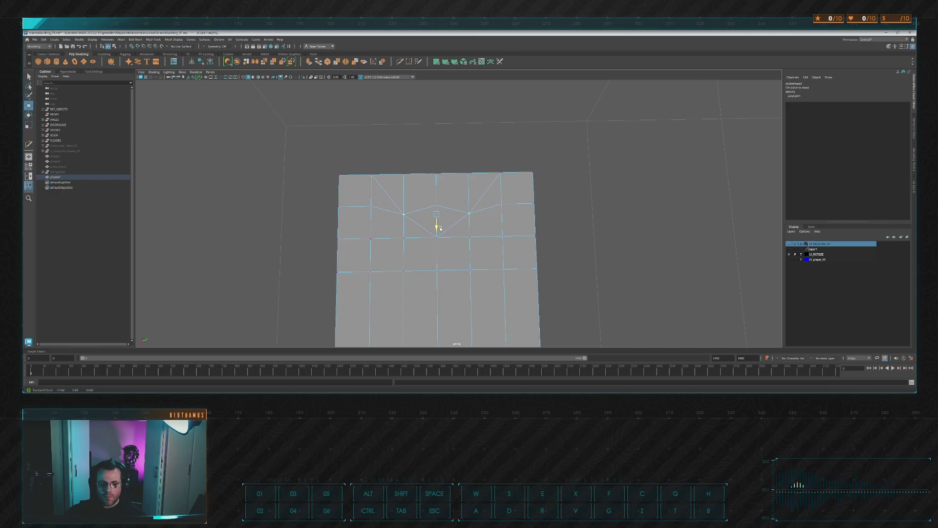
click(442, 205)
key(v)
drag(437, 218, 459, 211)
click(550, 188)
Snap the outer vertices of the first crosswise edge loop onto the matching vertices of the slab's back edge
mouse_move(399, 202)
alt+mouse_down()
mouse_move(369, 186)
mouse_move(439, 142)
mouse_move(530, 151)
mouse_move(487, 192)
alt+mouse_up()
click(371, 209)
key(v)
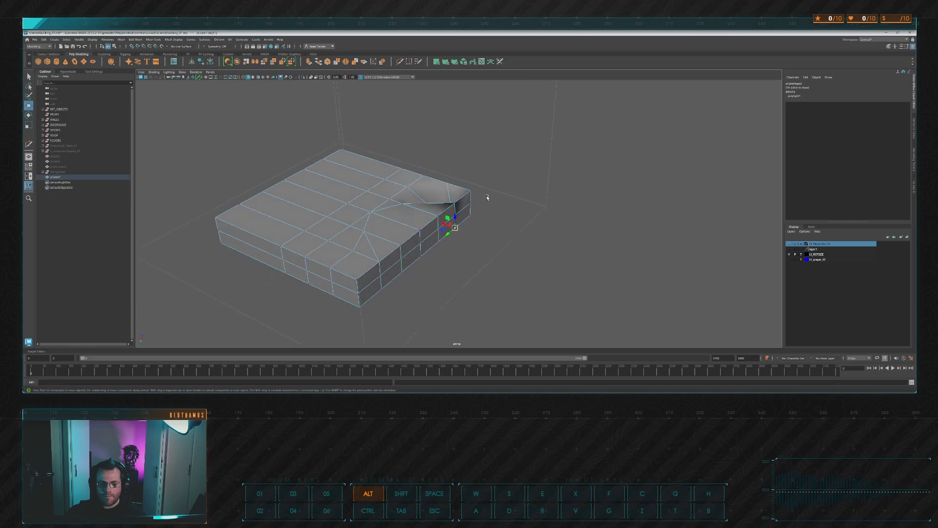
drag(456, 228, 485, 228)
key(v)
click(515, 261)
key(v)
drag(515, 262, 518, 233)
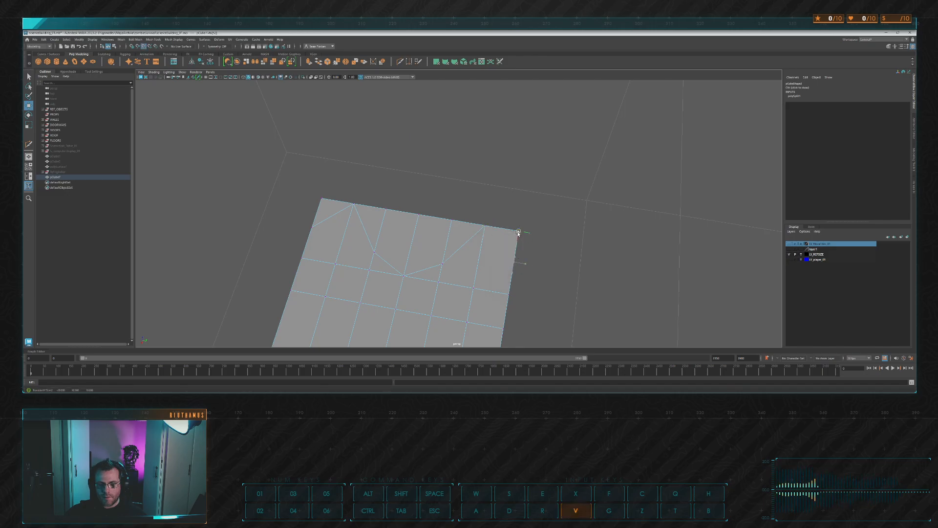
drag(306, 221, 320, 198)
key(v)
Select the first crosswise edge loop's edges on the slab's underside and snap them onto the lower back edge
click(410, 138)
alt+drag(410, 138, 434, 221)
click(404, 226)
right_drag(522, 149, 520, 128)
click(415, 184)
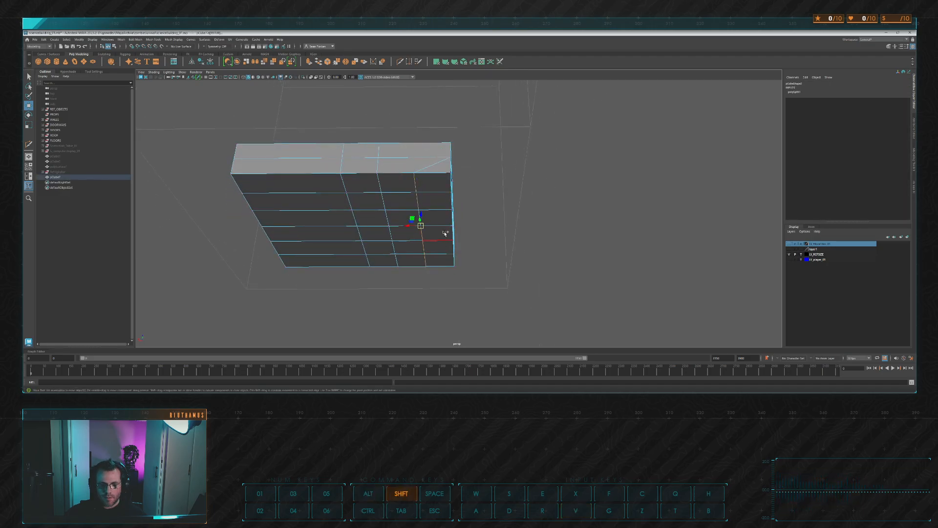
alt+drag(463, 206, 418, 250)
alt+drag(506, 220, 593, 216)
key(v)
drag(446, 235, 588, 187)
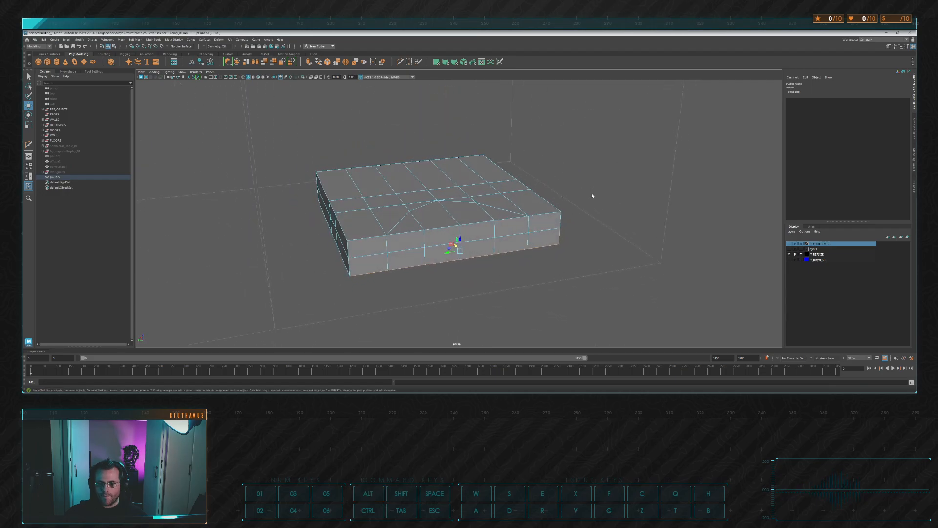
Delete the four upper side faces beneath the arch outline
click(592, 195)
click(413, 238)
key(Delete)
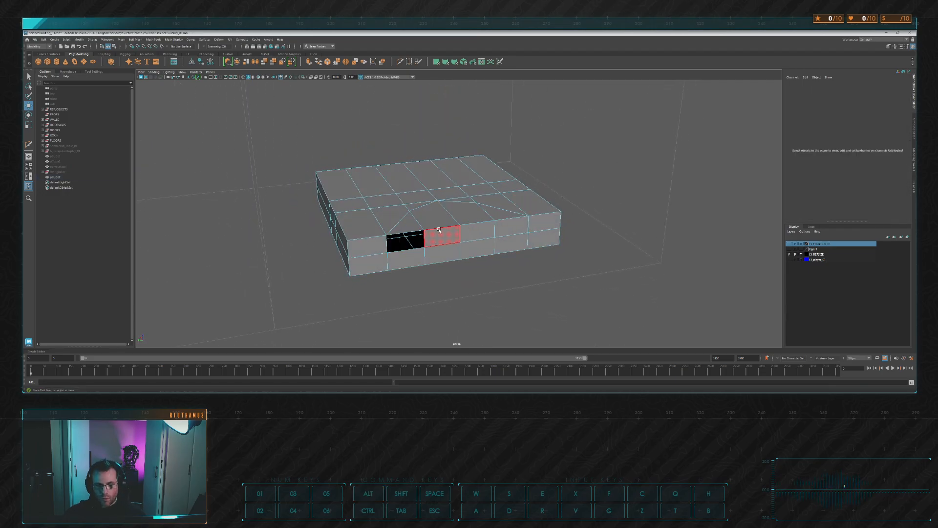
click(441, 239)
key(Delete)
click(477, 236)
key(Delete)
click(511, 223)
key(Delete)
Delete the four top faces enclosed by the arch outline
click(500, 215)
key(Delete)
click(473, 213)
key(Delete)
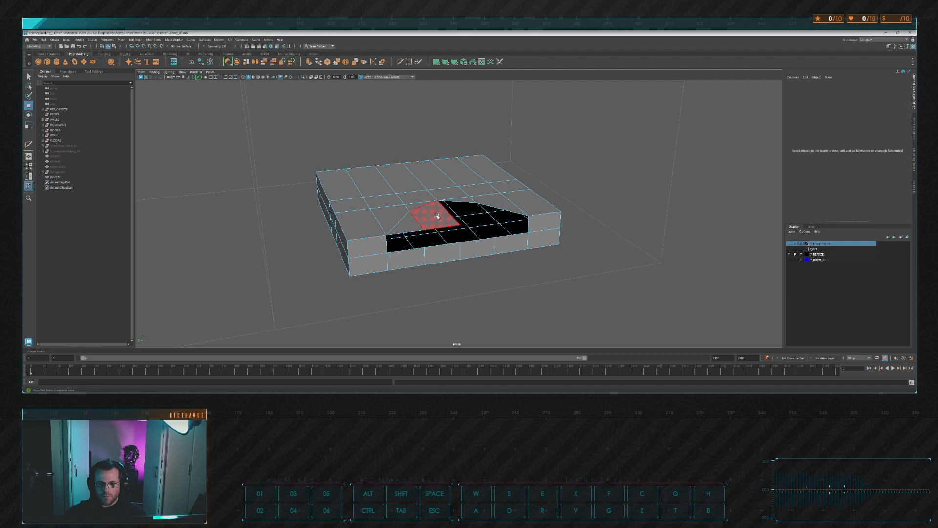
click(437, 216)
key(Delete)
click(403, 221)
alt+drag(440, 171, 459, 118)
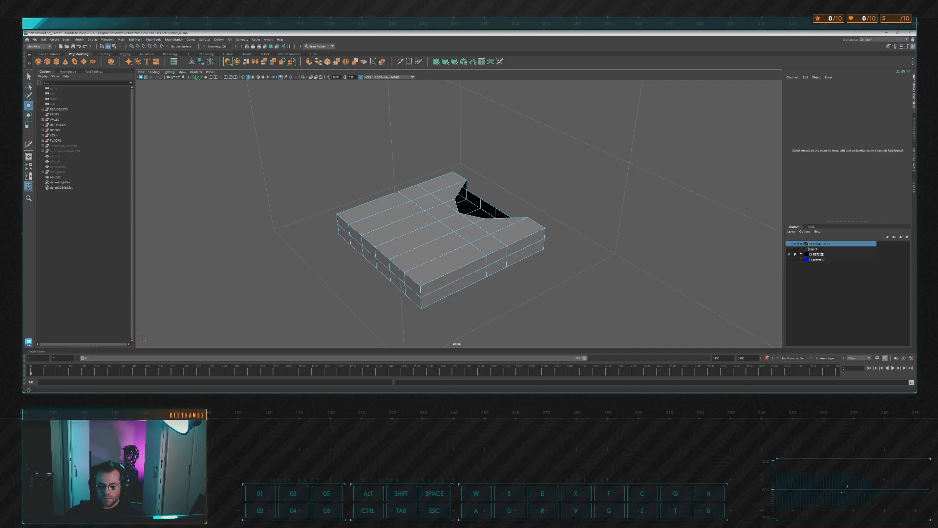
Delete the horizontal edge loop running around the slab's sides at mid-height
alt+drag(554, 201, 532, 159)
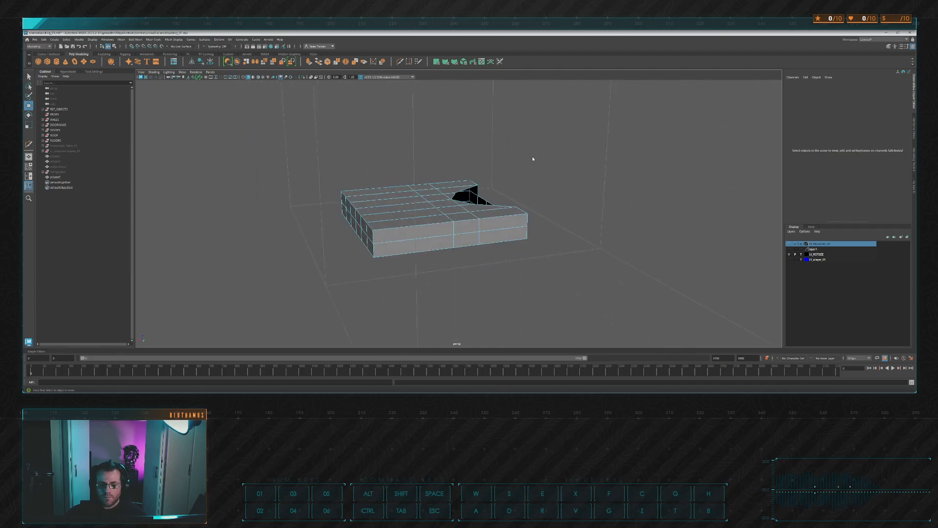
double_click(403, 240)
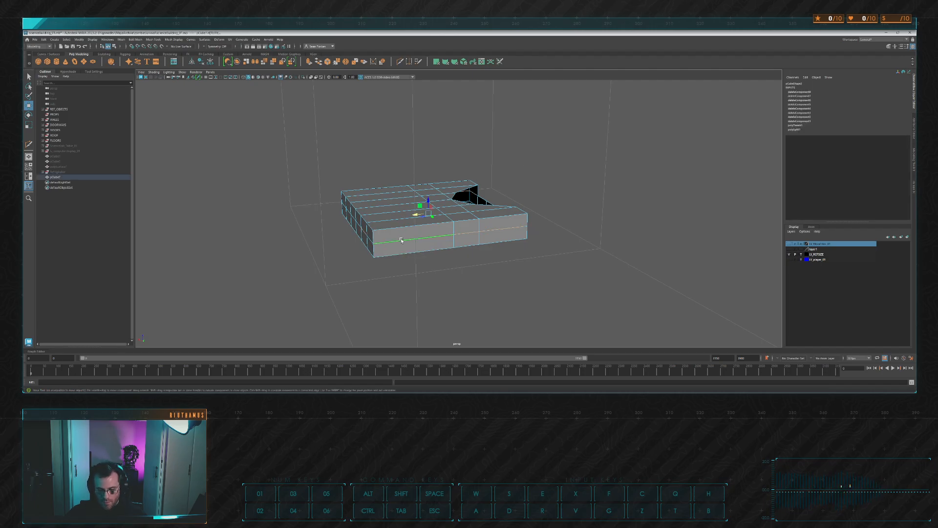
key(Delete)
Merge the slab's vertices with a distance threshold of 0.1
click(462, 187)
alt+drag(613, 259, 469, 148)
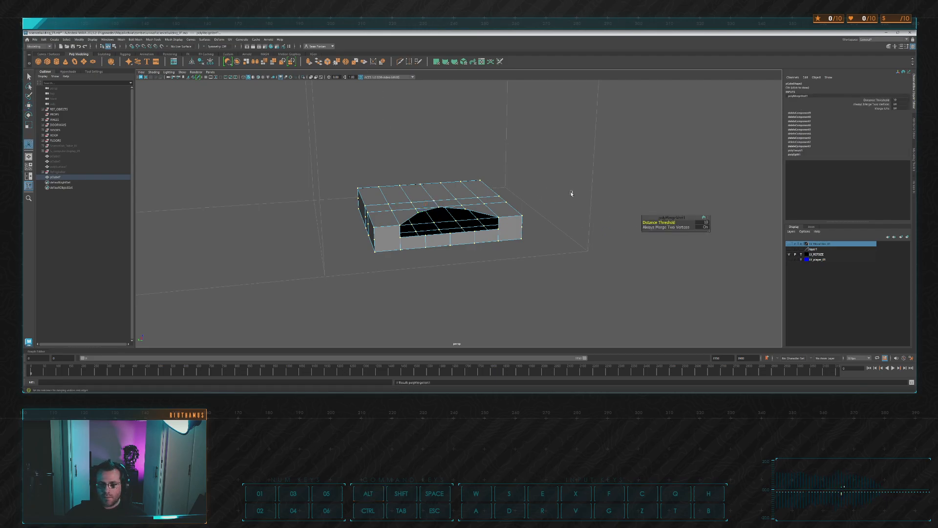
click(707, 224)
text(.1)
key(Return)
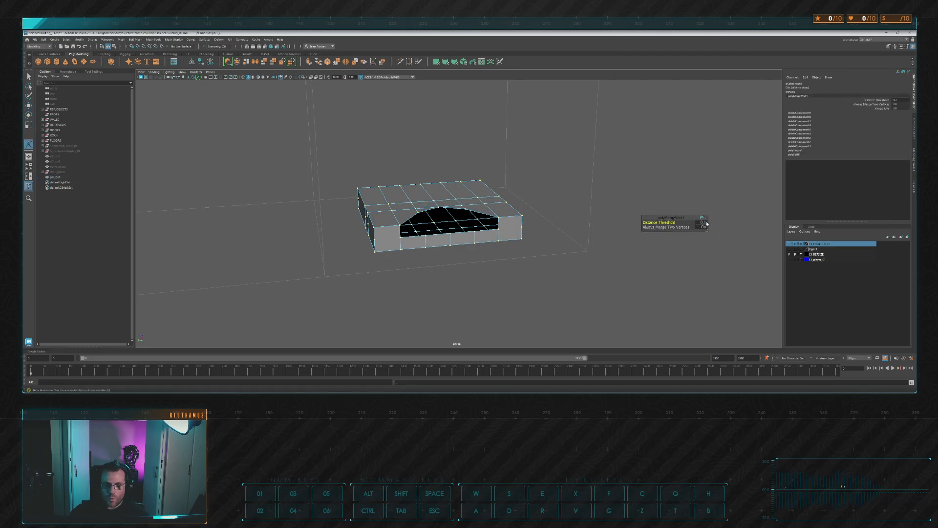
Delete the four remaining lower side faces beneath the arch so the notch is open over the full slab height
alt+drag(509, 182, 542, 167)
drag(242, 162, 526, 195)
click(551, 264)
key(q)
click(390, 233)
key(Delete)
click(424, 236)
key(Delete)
click(443, 234)
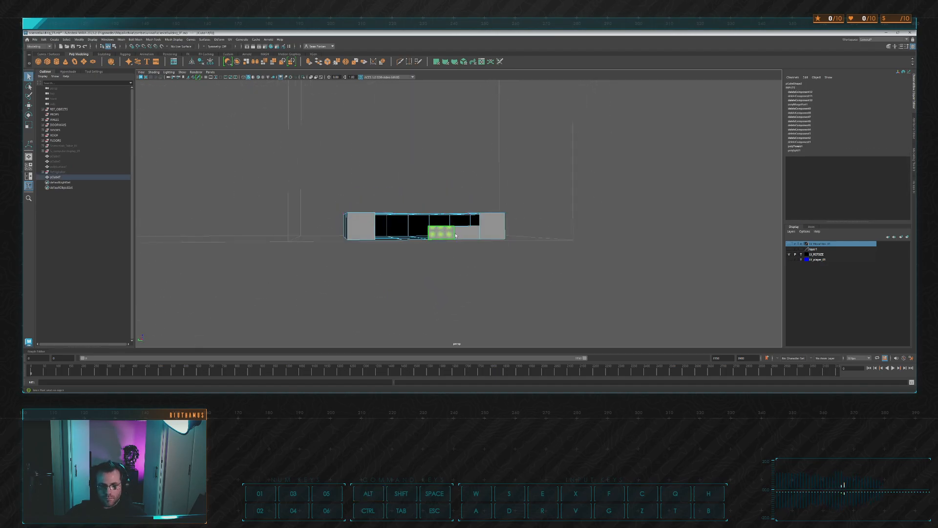
key(Delete)
click(467, 233)
key(Delete)
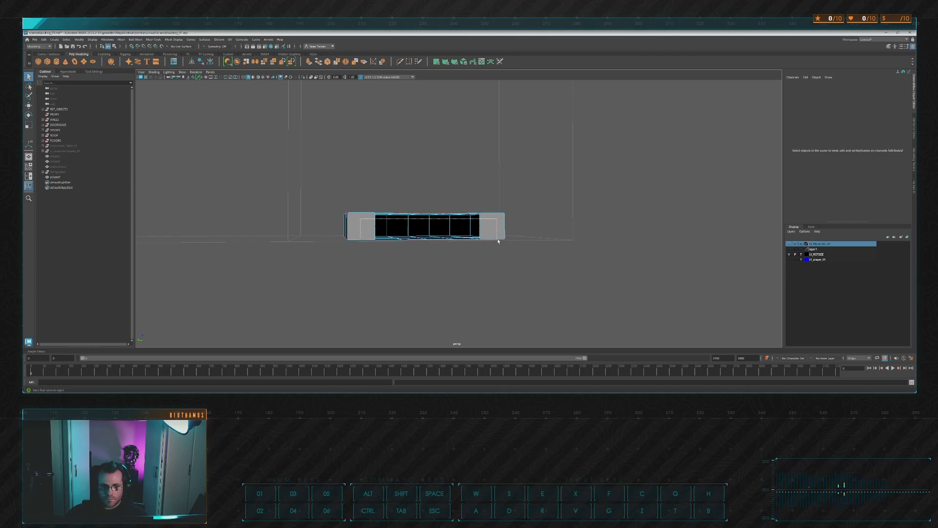
Delete the crosswise edge loop nearest the arched notch, including its vertices
alt+drag(473, 128, 519, 121)
alt+drag(518, 133, 535, 172)
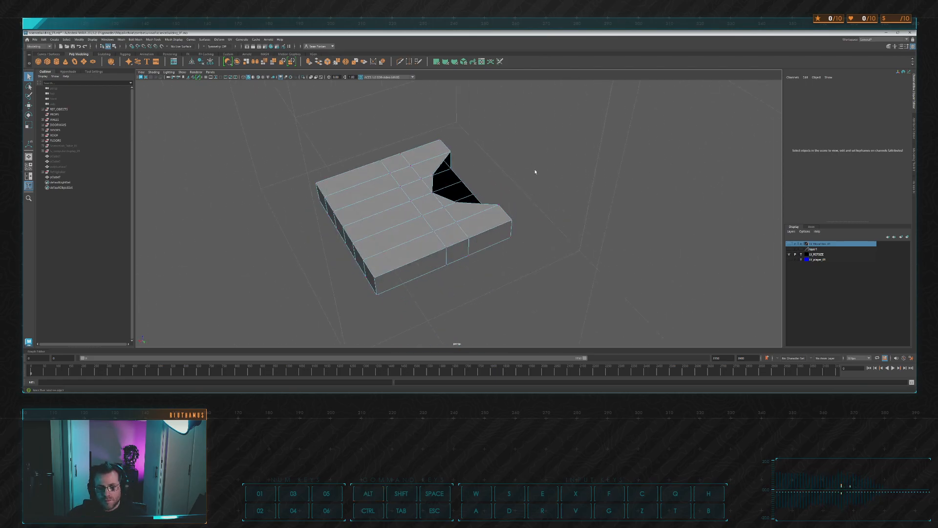
double_click(451, 215)
key(ctrl+Delete)
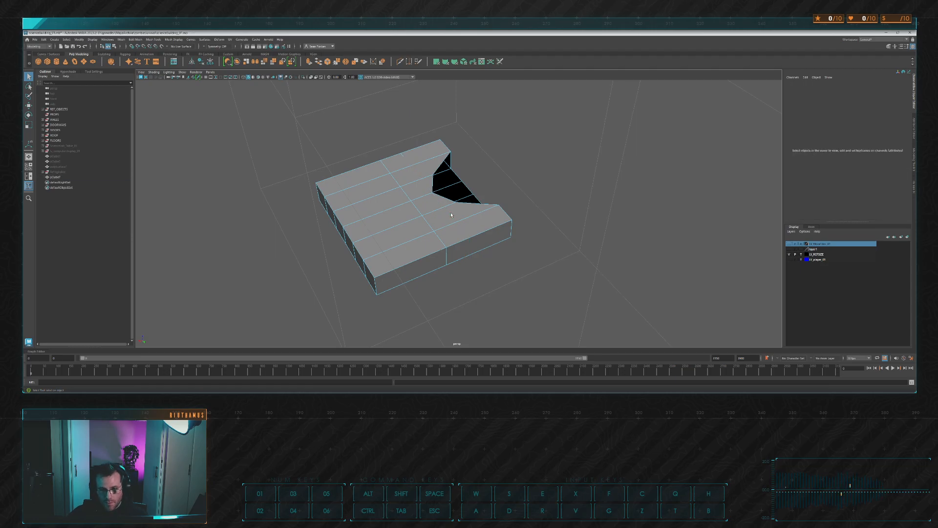
Examine the notched slab from above and from the sides
alt+drag(450, 197, 469, 156)
drag(383, 110, 431, 288)
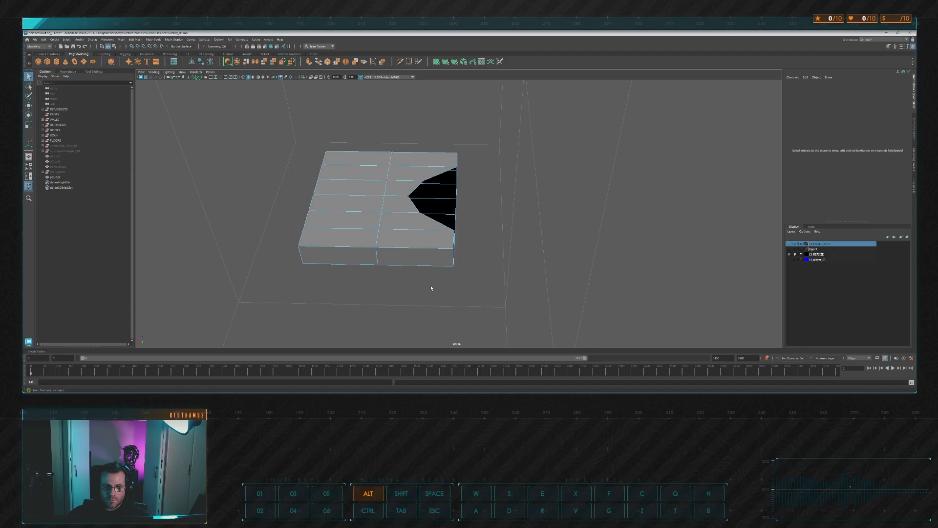
key(alt+Tab)
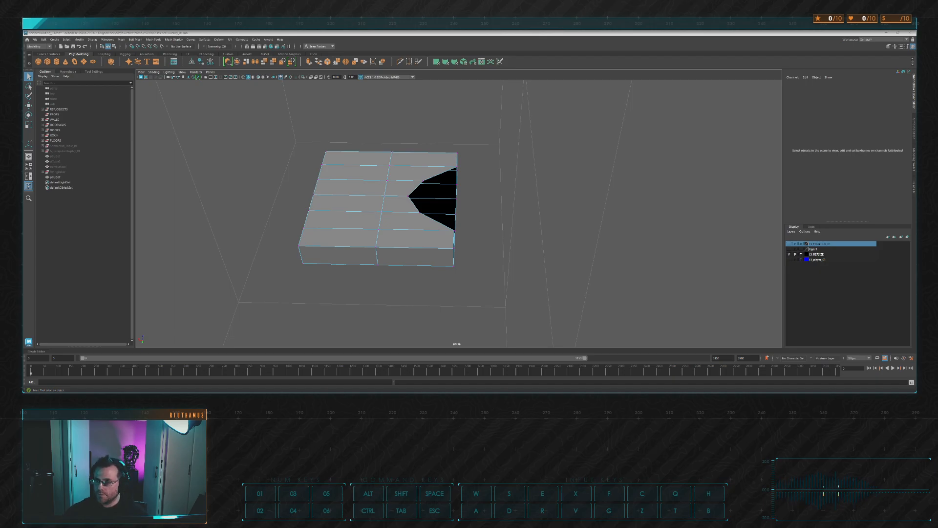
alt+drag(503, 136, 575, 152)
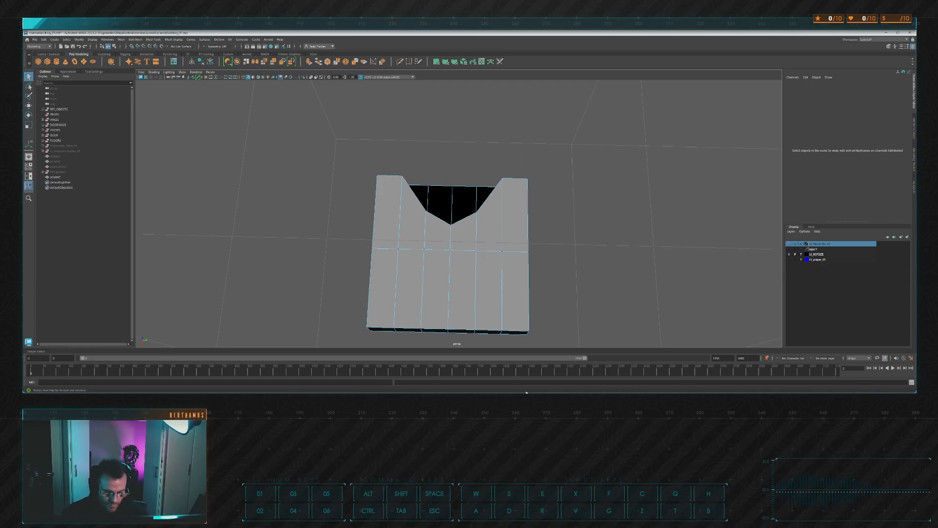
alt+drag(518, 214, 470, 179)
right_drag(508, 200, 532, 183)
click(532, 183)
click(386, 227)
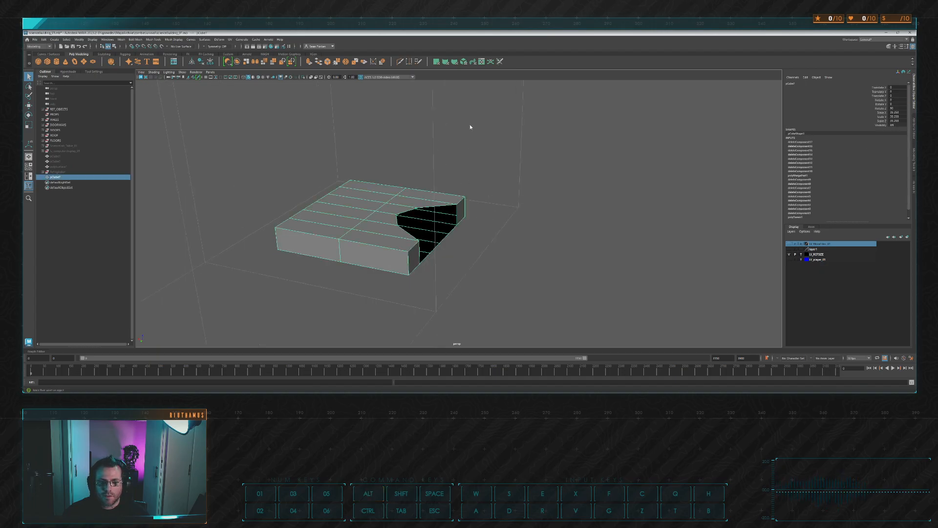
Select the top edges along the arched notch and extrude them downward to about half the slab's height
right_drag(471, 128, 469, 104)
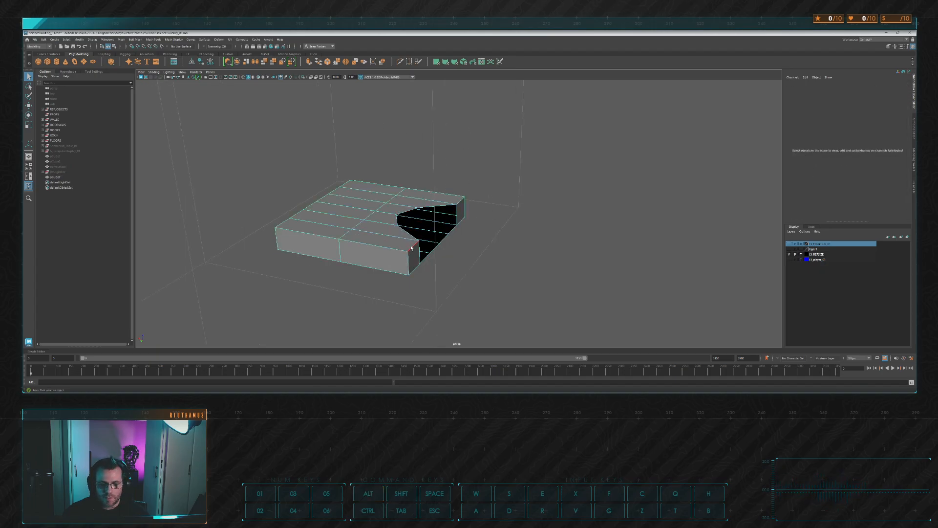
alt+drag(396, 251, 425, 228)
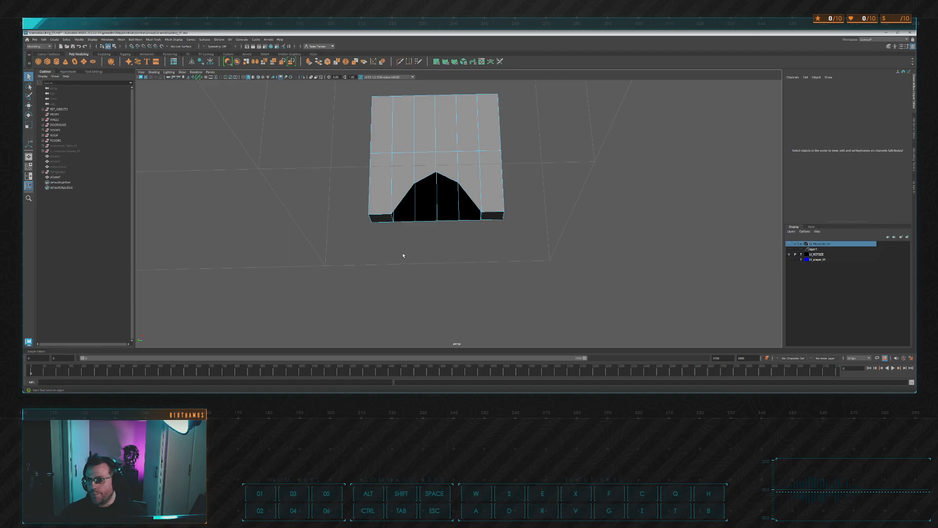
alt+drag(429, 246, 580, 185)
key(alt+Tab)
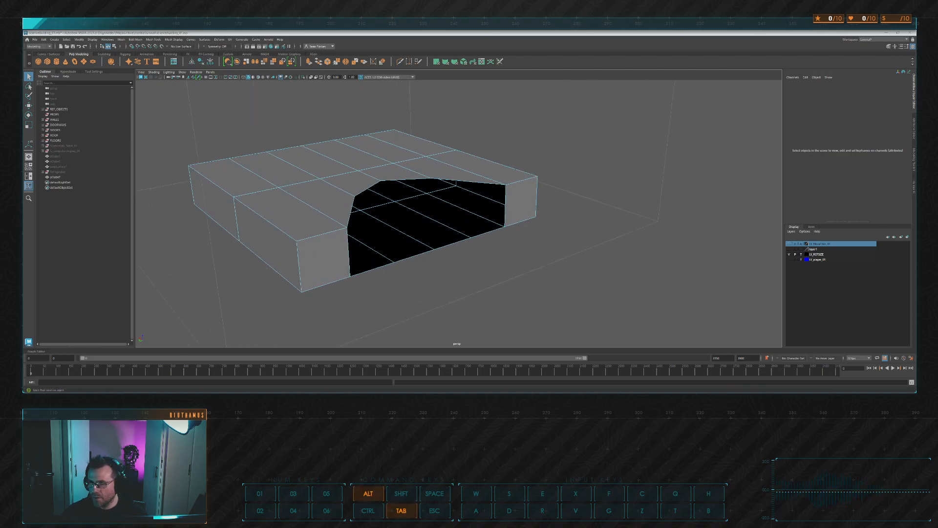
click(402, 177)
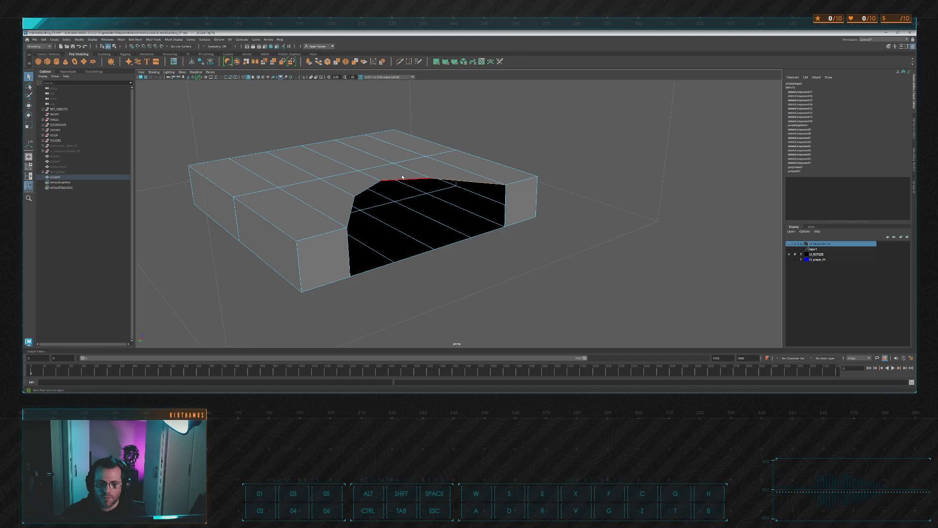
alt+drag(351, 206, 393, 130)
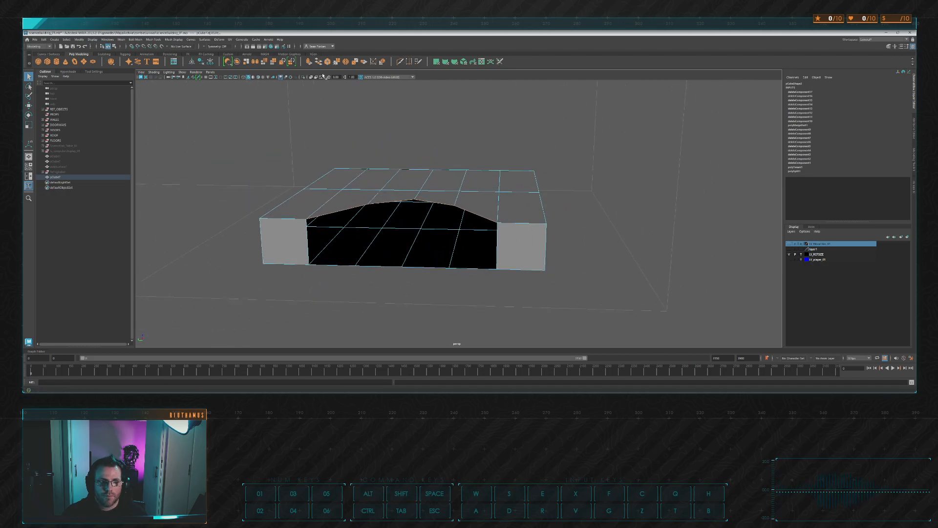
click(310, 62)
drag(408, 197, 409, 218)
alt+drag(408, 218, 542, 178)
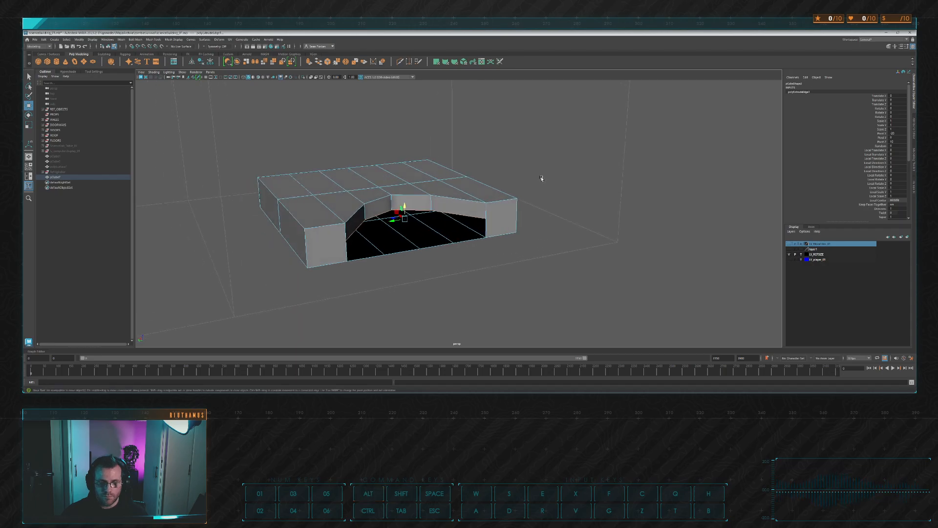
Select the slab's outer top and bottom edges, vertical corner edges and notch-side front edges, and bevel them
key(w)
click(504, 199)
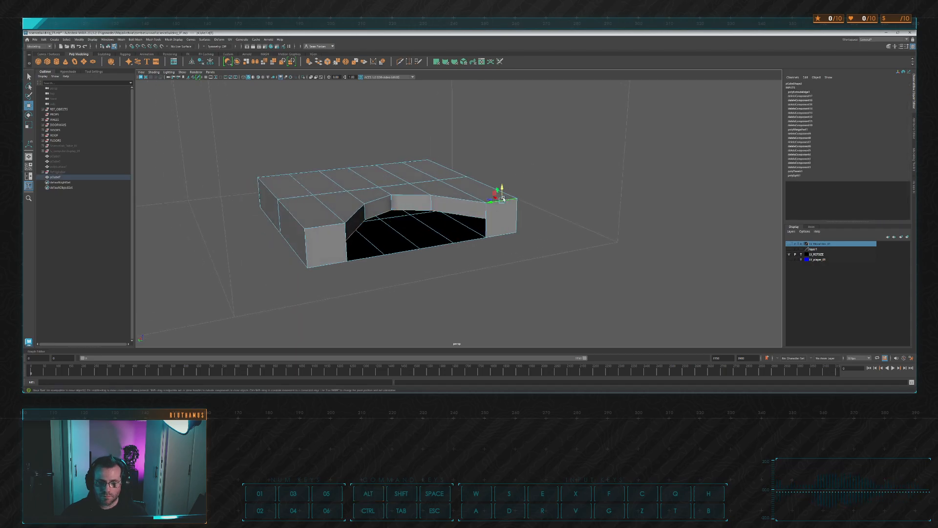
shift+click(319, 228)
shift+click(291, 246)
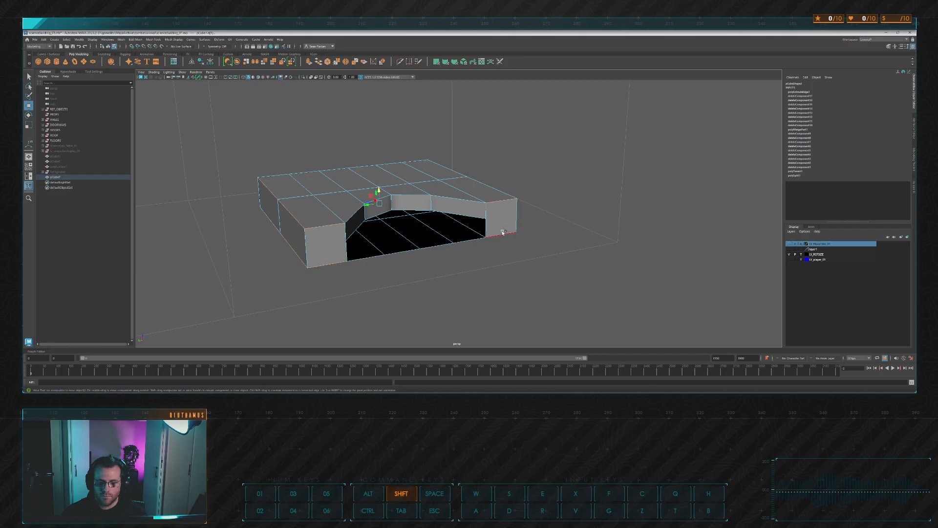
alt+drag(520, 217, 438, 266)
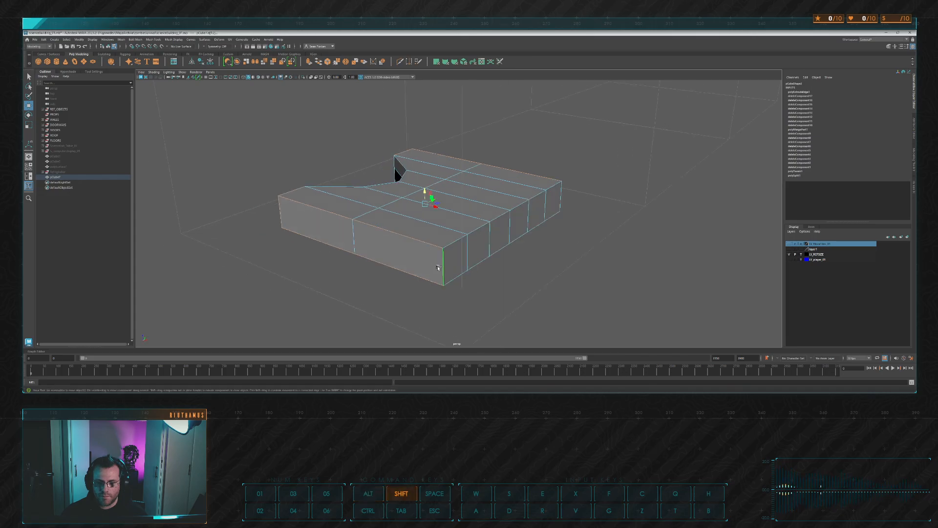
alt+drag(597, 245, 513, 225)
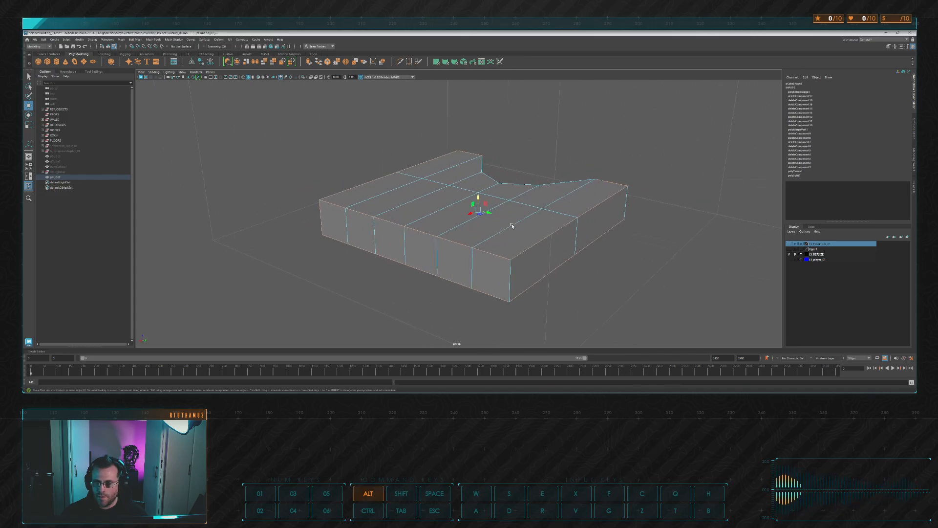
alt+drag(512, 284, 484, 232)
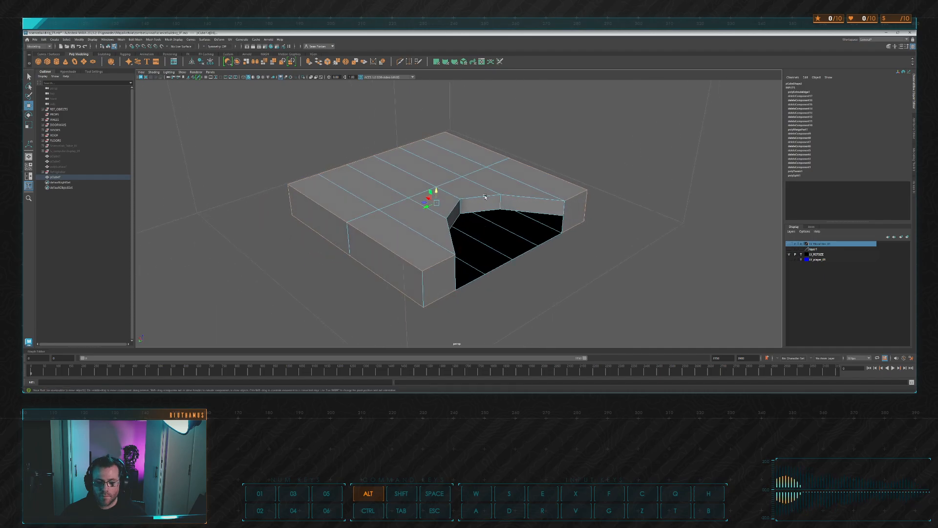
shift+click(429, 288)
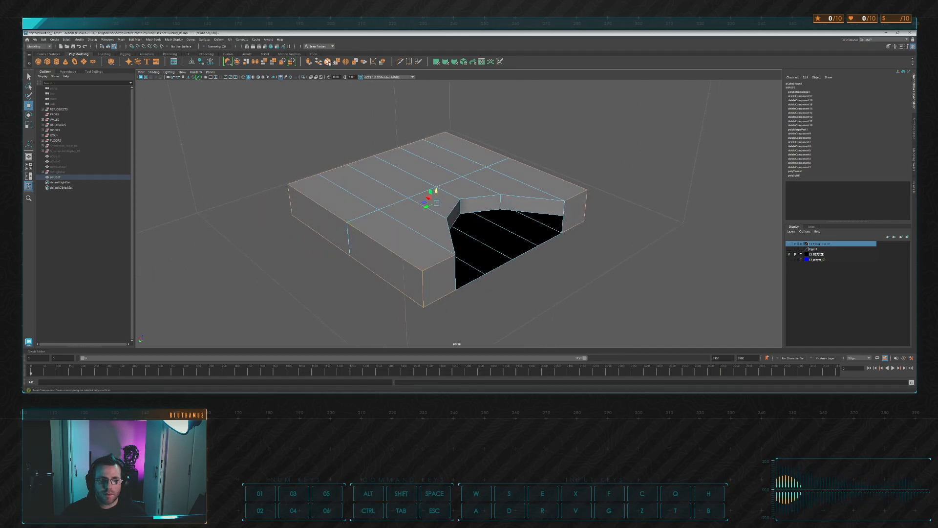
click(327, 62)
mouse_move(468, 214)
alt+mouse_down()
mouse_move(514, 195)
mouse_move(445, 173)
mouse_move(452, 159)
mouse_move(470, 198)
mouse_move(536, 209)
mouse_move(490, 206)
mouse_move(472, 238)
mouse_move(452, 226)
mouse_move(481, 210)
mouse_move(465, 219)
alt+mouse_up()
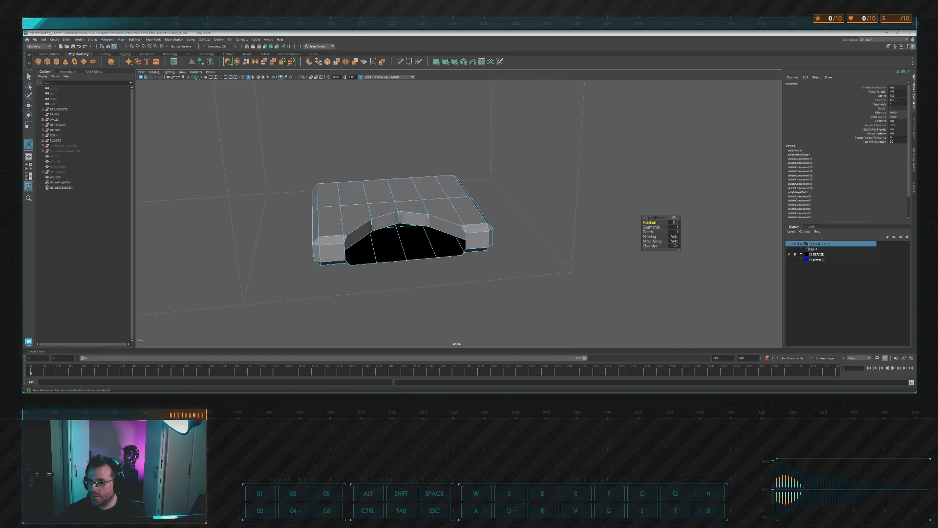
Set the bevel to two segments and check the rounded slab from the notched end
mouse_move(557, 215)
alt+mouse_down()
mouse_move(540, 194)
mouse_move(551, 192)
mouse_move(566, 213)
alt+mouse_up()
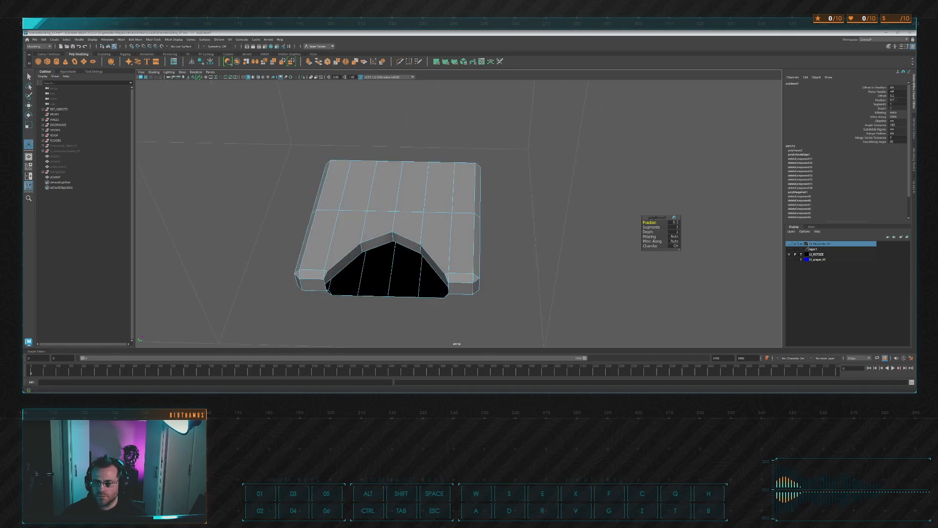
alt+drag(503, 262, 499, 243)
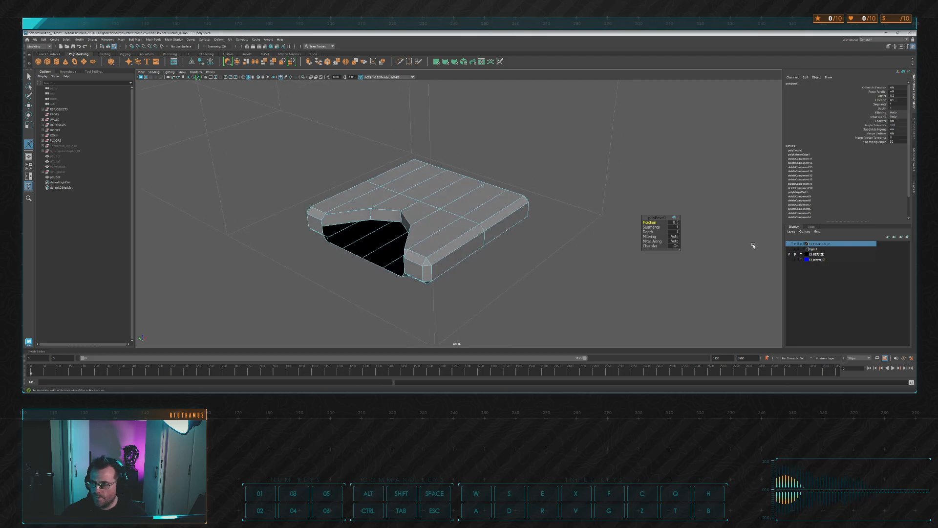
alt+drag(587, 223, 534, 241)
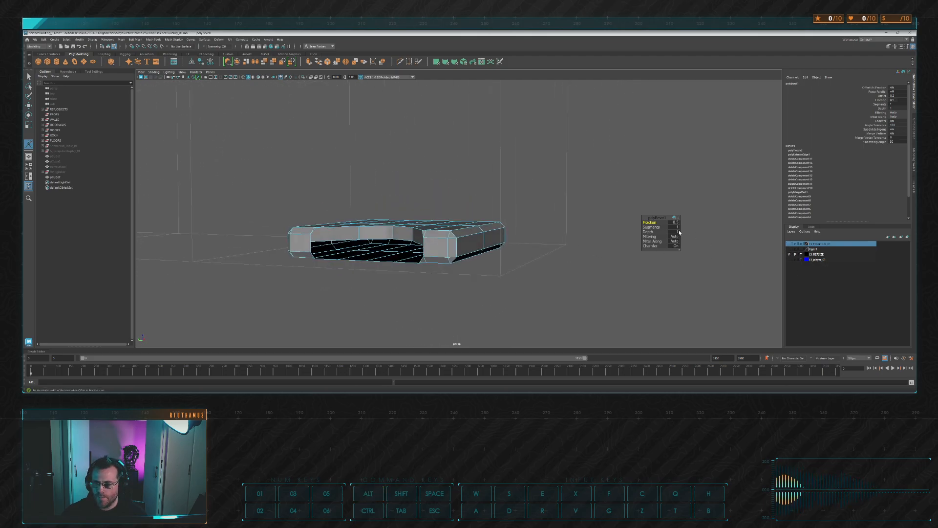
click(678, 229)
alt+drag(611, 215, 278, 222)
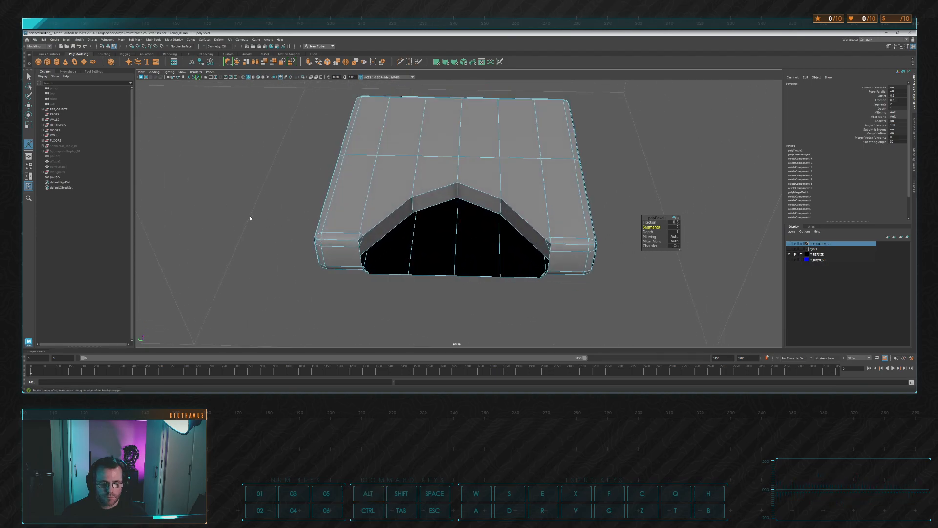
Snap the loose inner-wall vertex at one end of the arched notch onto the neighbouring bevel vertex
key(w)
click(272, 222)
alt+drag(450, 195, 371, 215)
scroll(369, 222, up, 3)
alt+middle_drag(371, 224, 451, 206)
scroll(450, 205, up, 5)
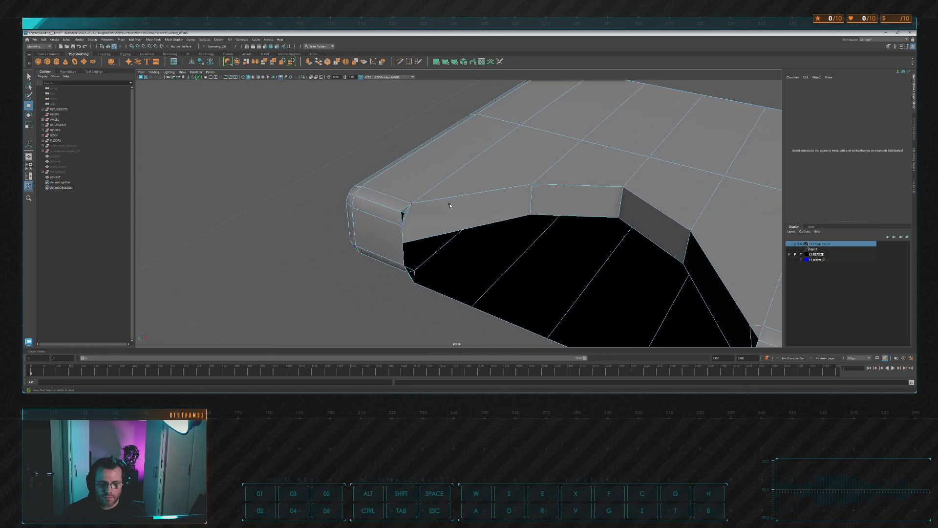
click(401, 214)
click(399, 226)
click(356, 241)
click(398, 225)
key(v)
drag(397, 226, 397, 220)
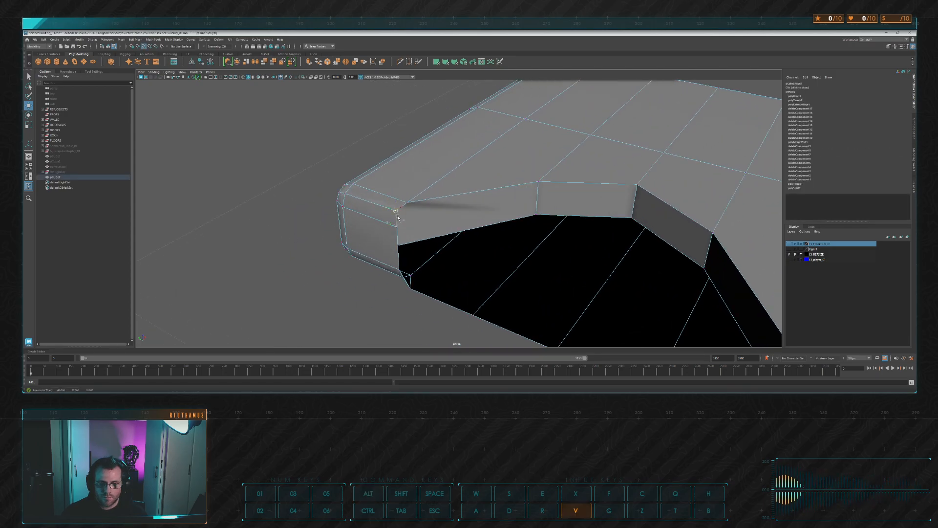
At the notch's opposite end, snap the loose gap vertices onto the neighbouring bevel vertices to close the gap
click(285, 204)
alt+drag(285, 203, 504, 163)
alt+middle_drag(503, 163, 489, 189)
click(451, 197)
key(v)
mouse_move(452, 197)
mouse_down()
mouse_move(478, 196)
mouse_move(540, 219)
mouse_up()
click(559, 213)
click(470, 203)
key(v)
click(487, 229)
click(478, 224)
key(v)
click(551, 277)
key(v)
drag(551, 278, 558, 251)
click(648, 234)
scroll(650, 204, down, 7)
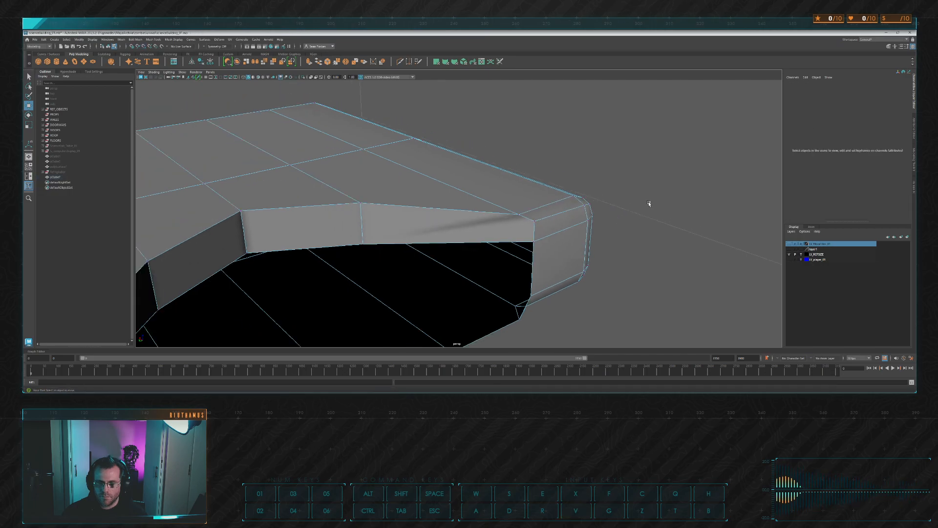
Try snapping the lower bevel vertex at the notch's corner, and undo the last two vertex moves
alt+drag(616, 200, 499, 267)
alt+drag(499, 267, 513, 244)
scroll(514, 245, up, 4)
alt+middle_drag(539, 238, 520, 210)
alt+drag(521, 209, 493, 193)
alt+drag(461, 249, 517, 214)
key(ctrl+z)
key(ctrl+z)
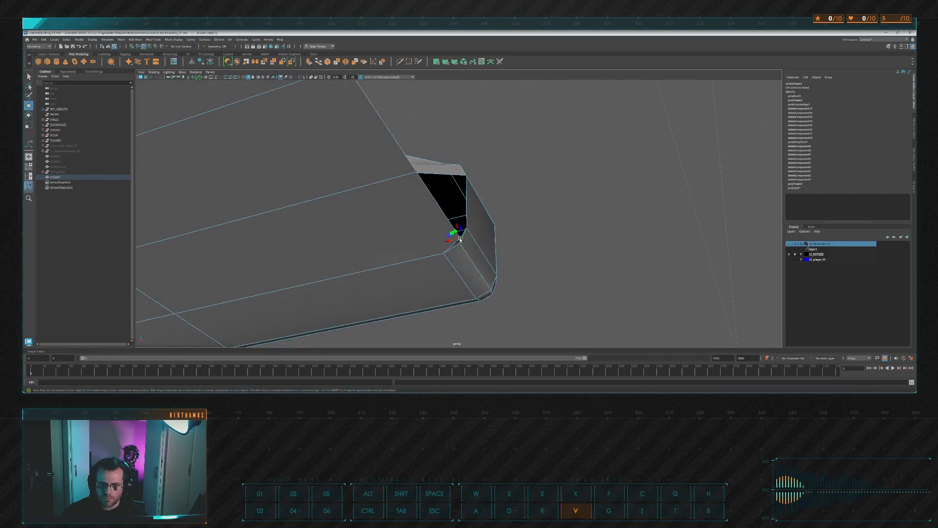
Snap the bottom face's front vertices beneath the notch into line to straighten its front edge
alt+drag(445, 236, 528, 163)
drag(664, 184, 665, 184)
click(532, 160)
drag(533, 172, 641, 177)
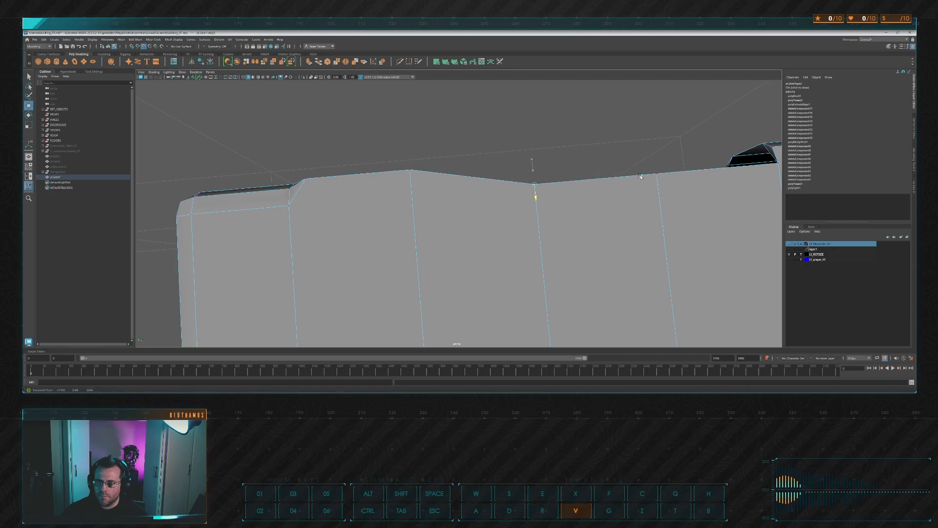
click(413, 174)
click(410, 170)
drag(411, 172, 474, 187)
Delete the small leftover component at the lower bevelled corner beside the notch opening
click(539, 210)
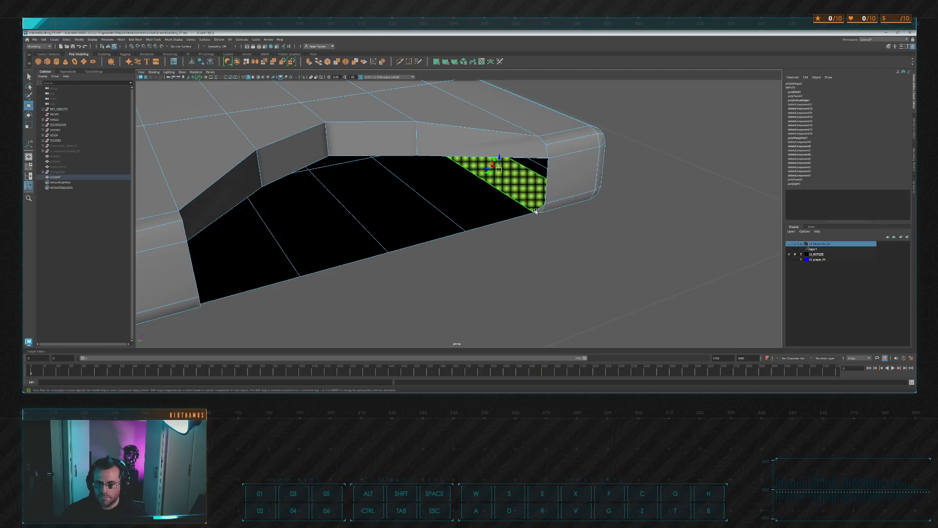
click(568, 226)
alt+drag(410, 204, 416, 247)
click(402, 251)
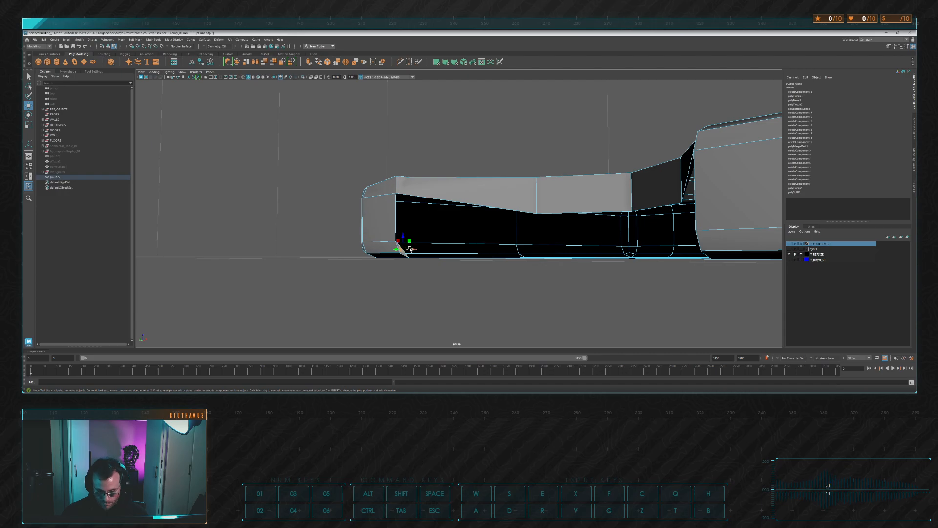
key(Delete)
Move the loose upper vertex at the notch-side corner onto the adjoining inner-wall corner
alt+drag(455, 208, 485, 182)
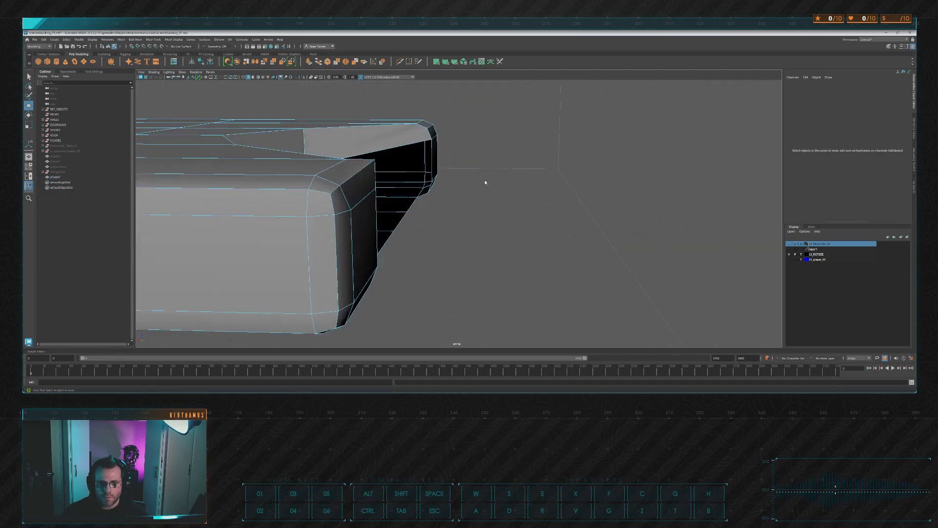
click(374, 160)
drag(374, 160, 408, 218)
click(408, 219)
drag(322, 194, 335, 202)
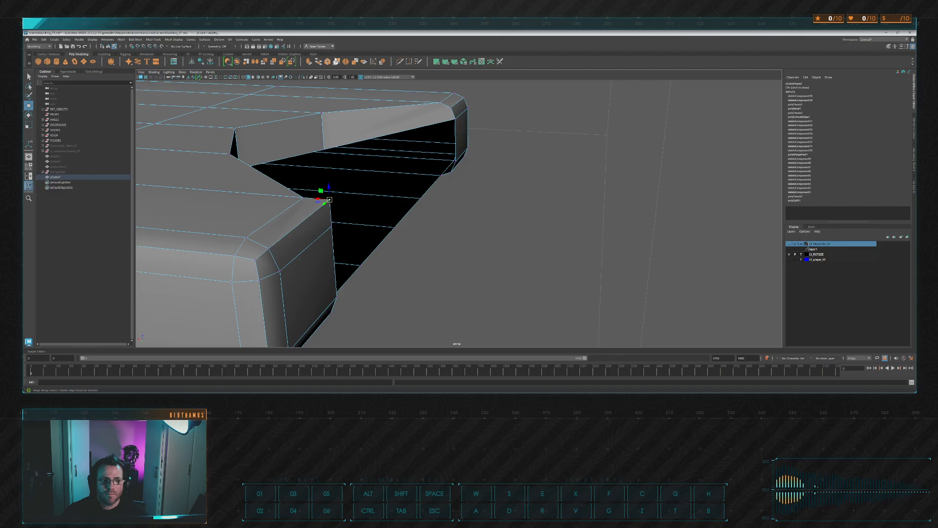
Select all the slab's vertices and merge them with a distance threshold of 0.01
shift+right_drag(427, 131, 404, 104)
scroll(470, 120, down, 5)
click(510, 277)
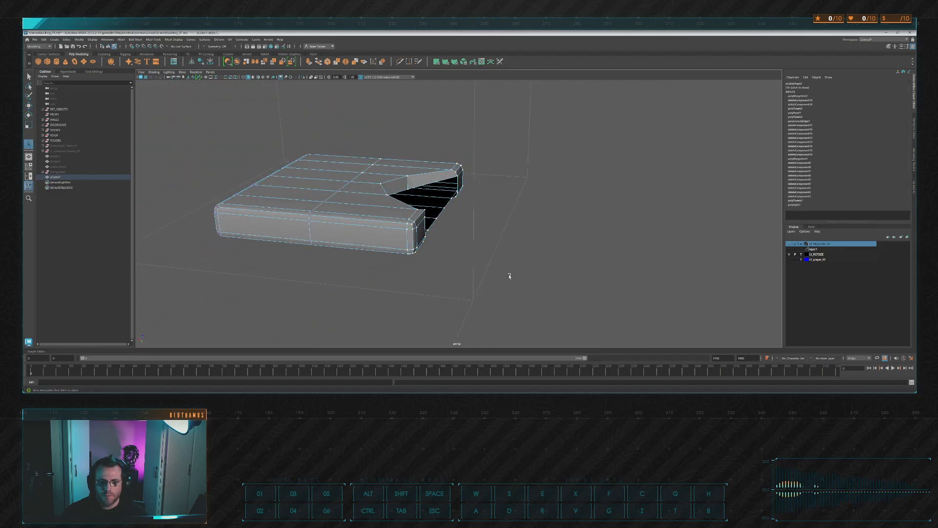
key(g)
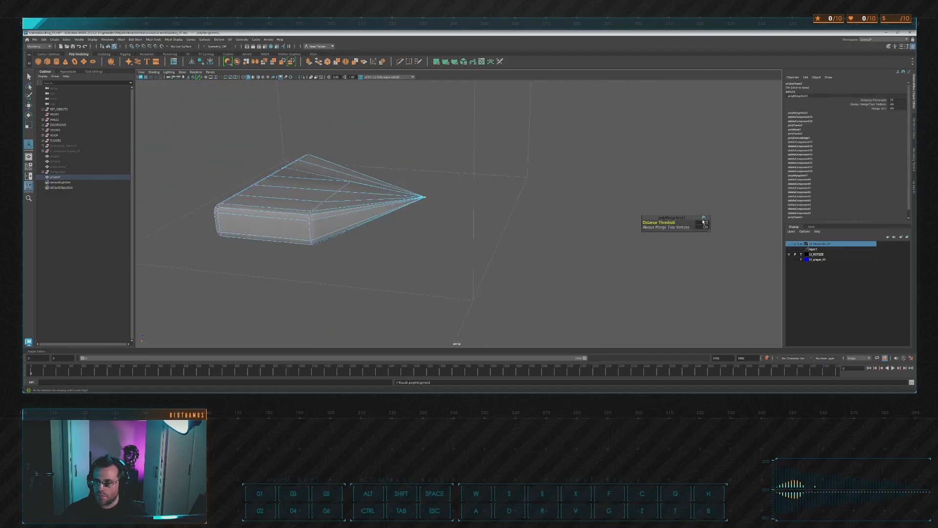
key(Return)
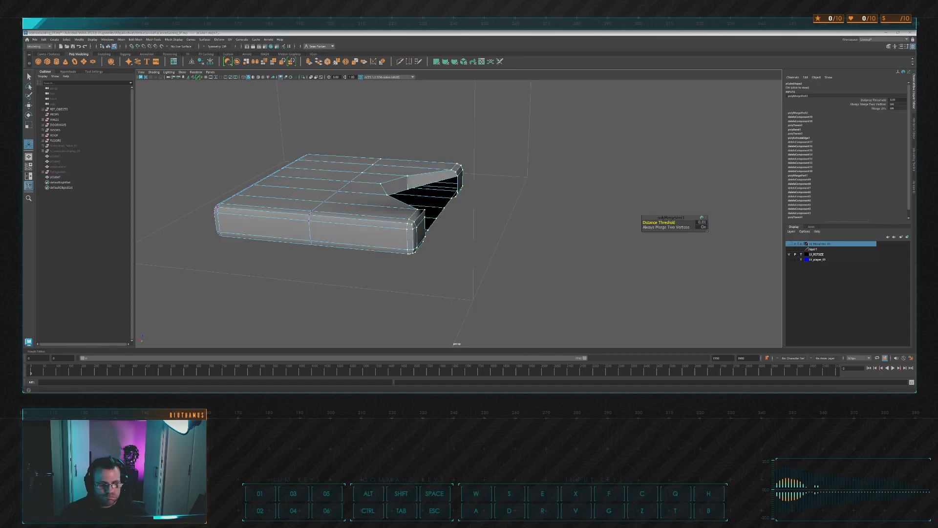
Raise the lower border of the notch's inner wall slightly so the wall is shorter
alt+drag(521, 155, 310, 165)
key(F10)
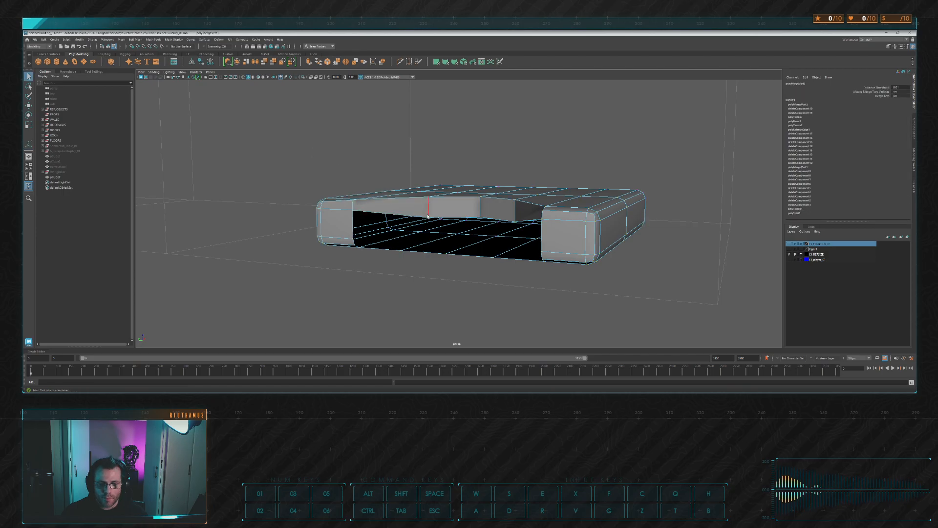
click(464, 219)
key(w)
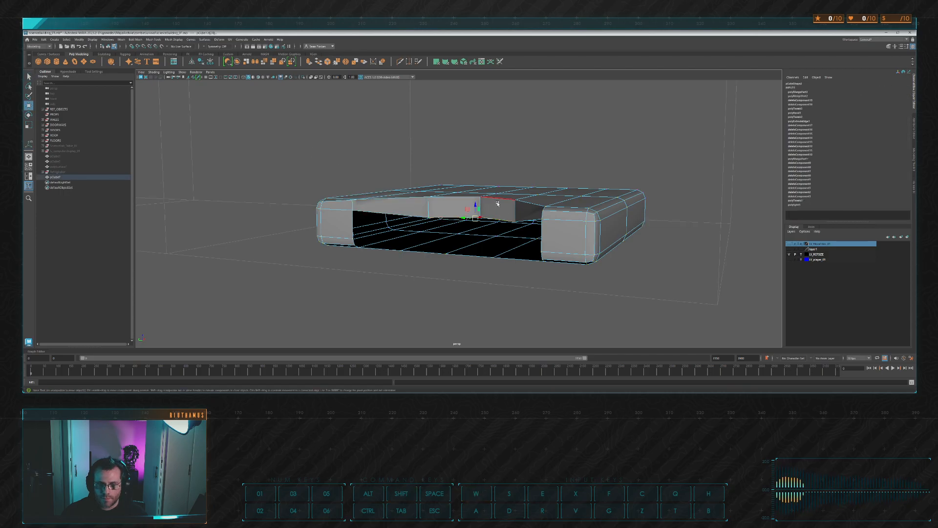
drag(473, 204, 473, 195)
alt+drag(388, 195, 501, 172)
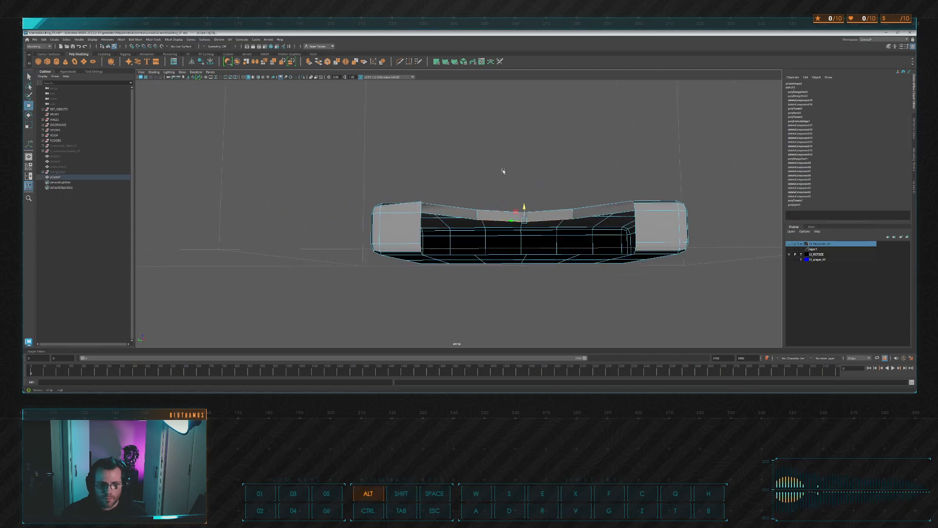
Lower the raised top vertex at the notch's end slightly and adjust the neighbouring inner-wall vertex
scroll(424, 154, up, 4)
scroll(388, 176, up, 2)
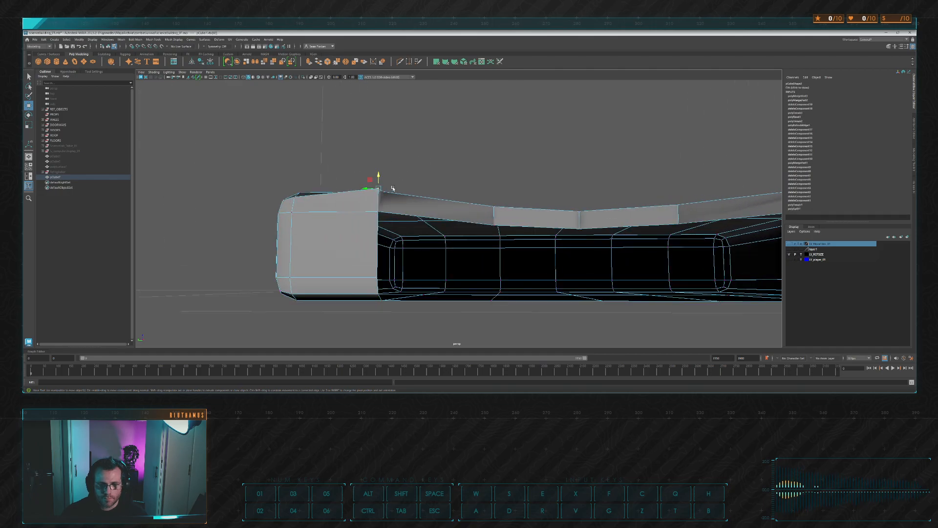
drag(378, 176, 380, 183)
alt+drag(493, 163, 518, 194)
drag(430, 226, 420, 225)
click(508, 201)
alt+drag(522, 194, 526, 169)
scroll(526, 169, up, 2)
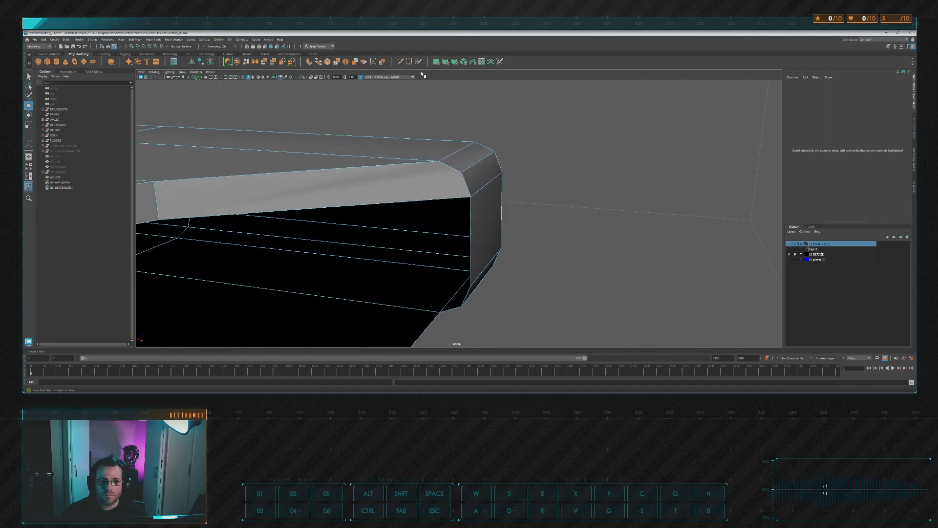
Cut a vertical edge through the inner wall below the inner bevel vertex at both ends of the notch
click(401, 61)
click(436, 198)
key(Return)
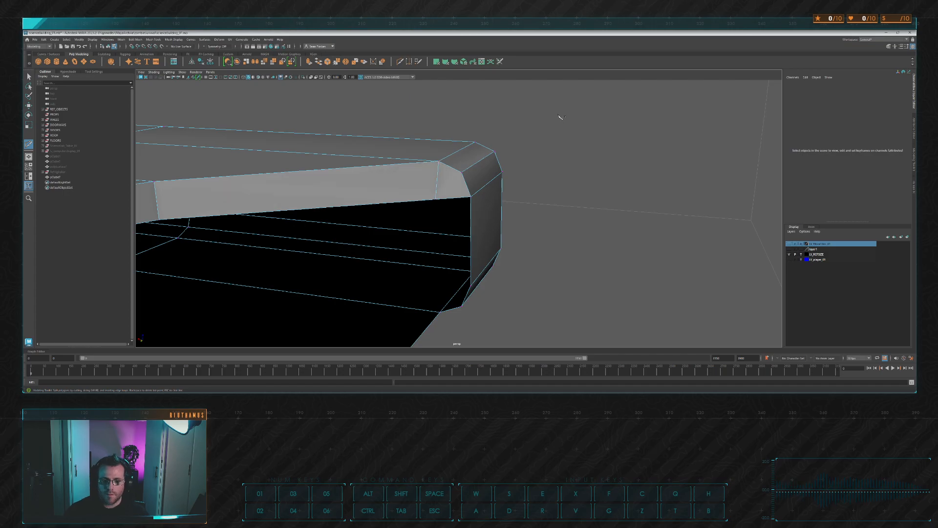
alt+drag(496, 164, 395, 188)
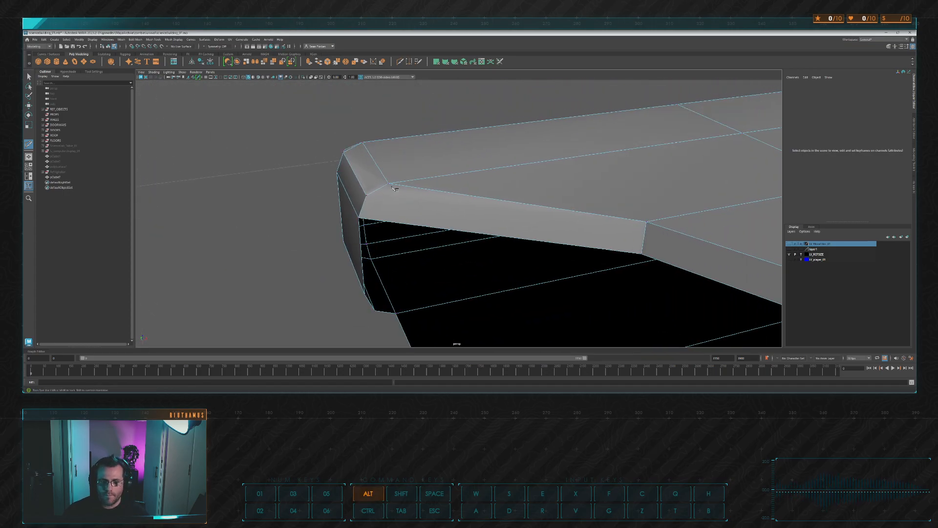
click(389, 184)
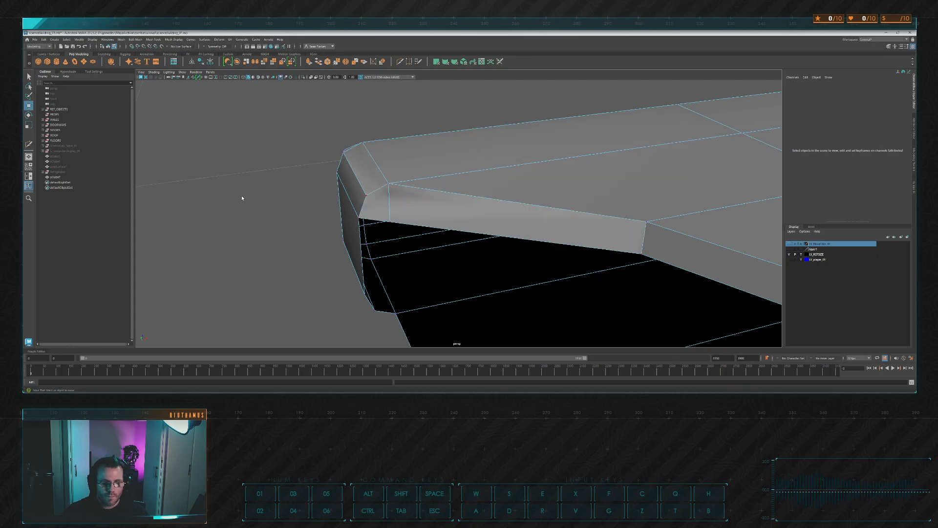
Delete the small end faces between the new vertical cuts and the bevelled corners on both sides
click(371, 209)
key(Delete)
scroll(372, 209, down, 4)
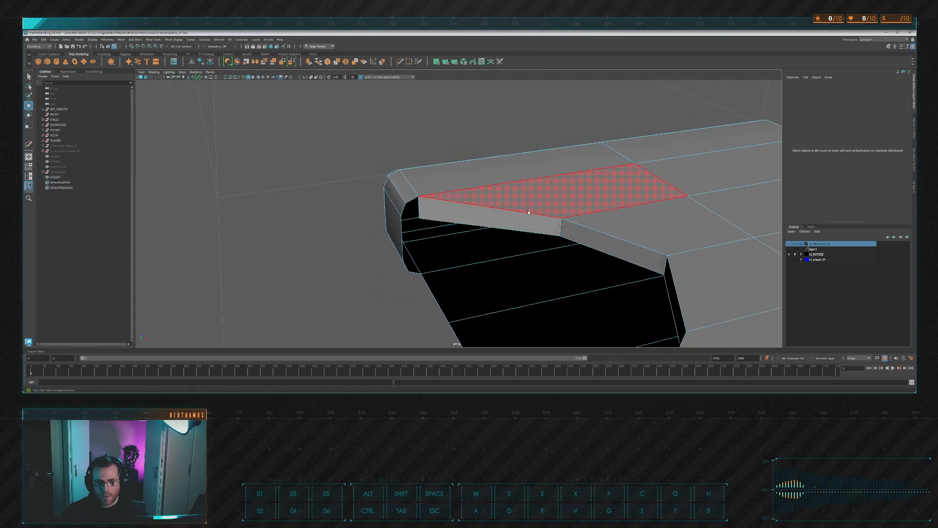
alt+drag(440, 185, 520, 142)
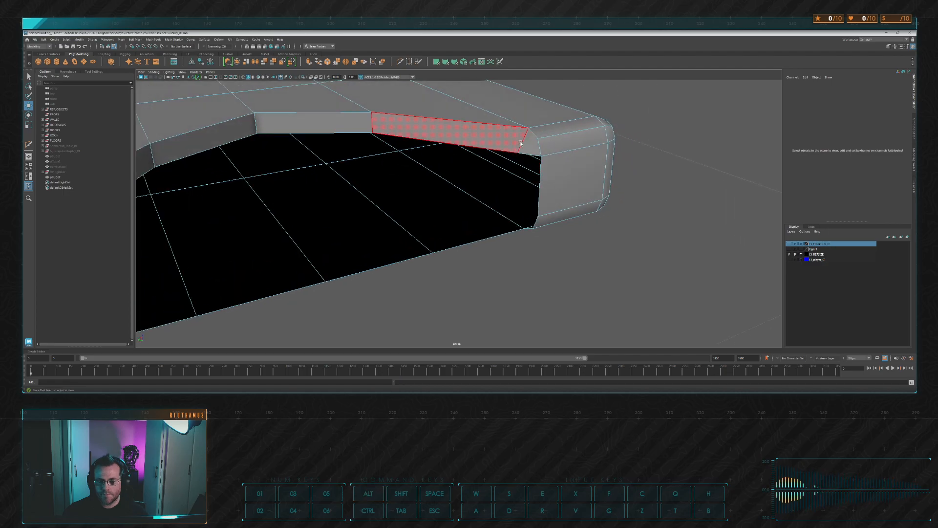
click(521, 143)
click(529, 140)
key(Delete)
Bridge the opposite end edges of the slab's open front side to build the front wall and its lower bevel strips
alt+drag(646, 186, 549, 190)
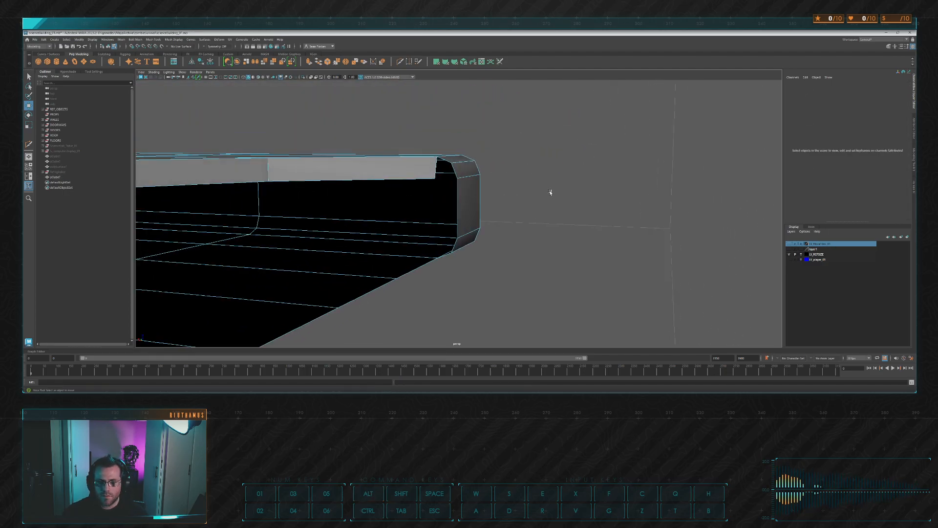
click(462, 208)
alt+drag(462, 208, 415, 184)
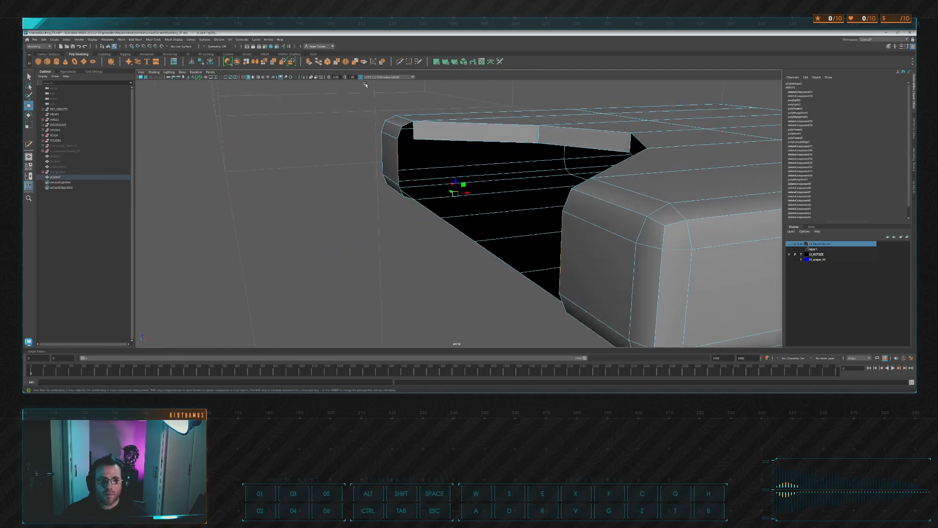
click(319, 62)
alt+drag(391, 147, 342, 254)
alt+drag(523, 216, 560, 181)
shift+click(589, 165)
key(g)
click(591, 180)
click(287, 254)
key(g)
Cut three vertical edge lines through the new front wall, in line with the lengthwise edges of the slab's underside
alt+drag(391, 239, 504, 190)
scroll(585, 220, down, 5)
scroll(441, 94, up, 3)
click(400, 63)
mouse_move(422, 161)
alt+mouse_down()
mouse_move(438, 146)
mouse_move(432, 157)
alt+mouse_up()
ctrl+click(412, 185)
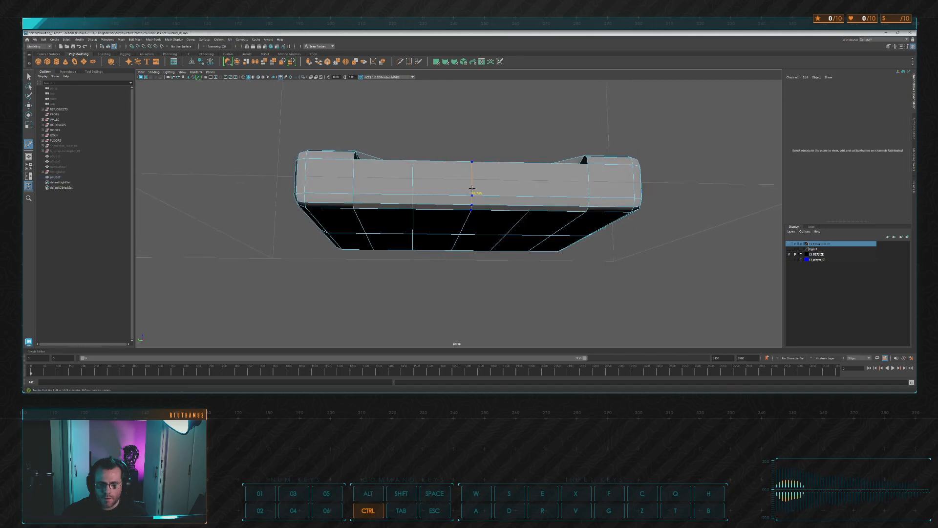
alt+drag(474, 188, 482, 195)
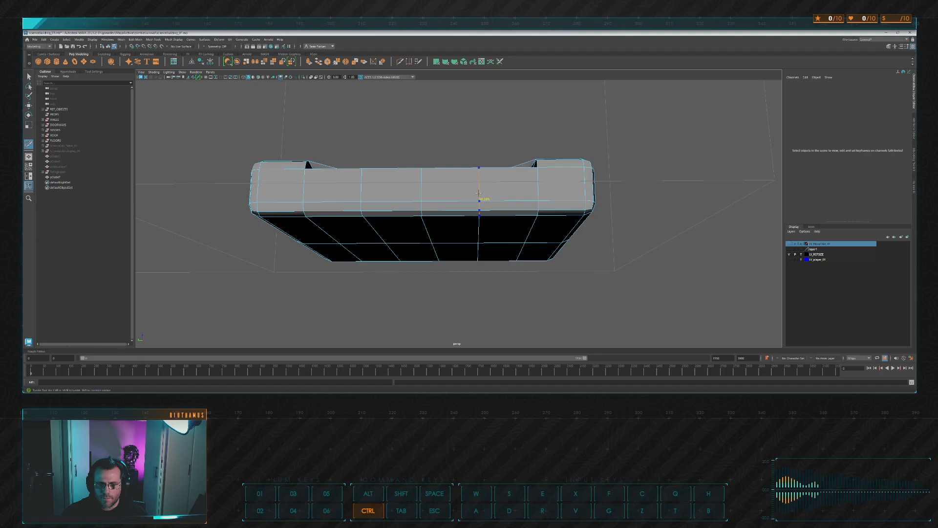
alt+drag(516, 169, 523, 211)
key(w)
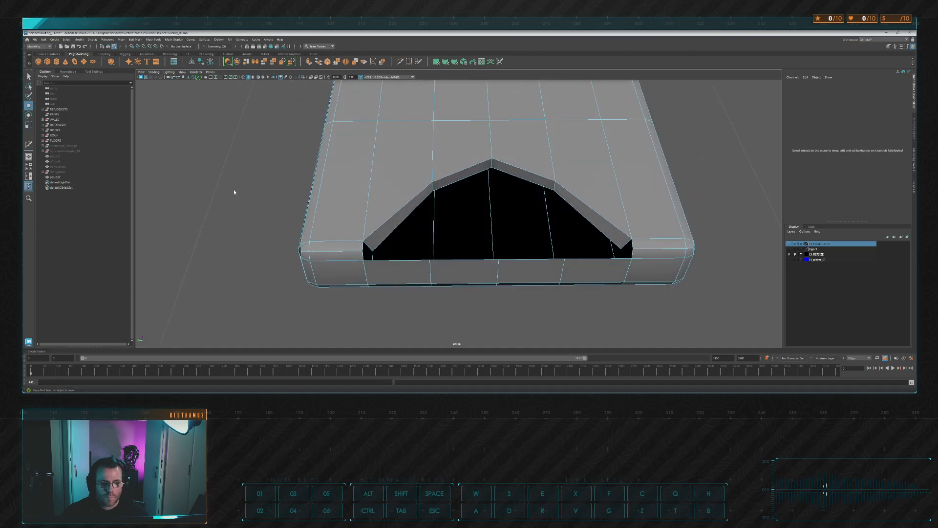
Bridge the four lower edges of the notch's inner wall to the matching top edges of the front wall, forming the notch floor
click(398, 258)
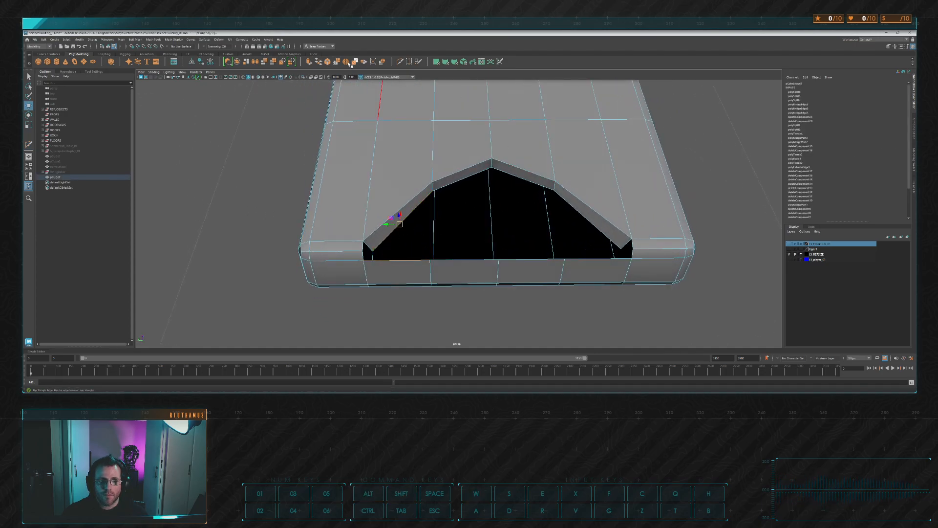
click(320, 64)
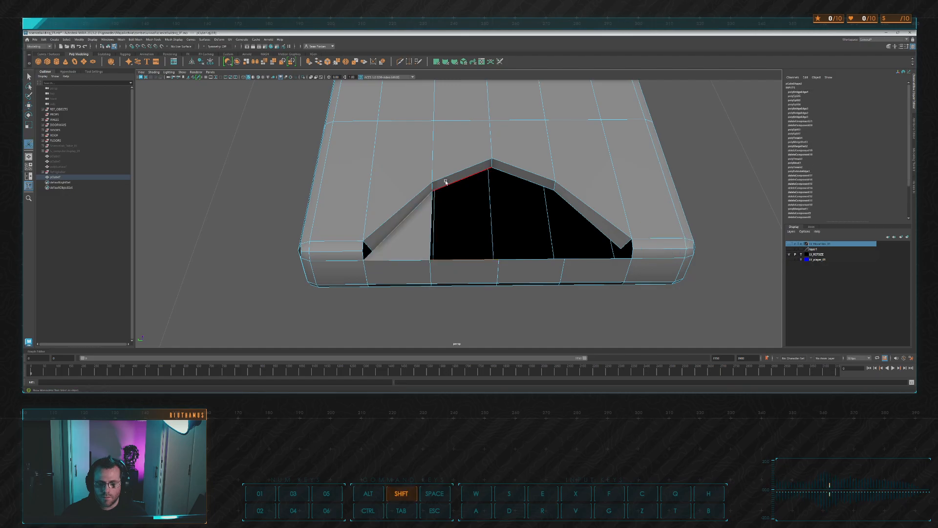
key(g)
click(518, 177)
shift+click(526, 261)
key(g)
click(585, 221)
key(g)
alt+drag(616, 190, 660, 177)
alt+middle_drag(660, 177, 533, 186)
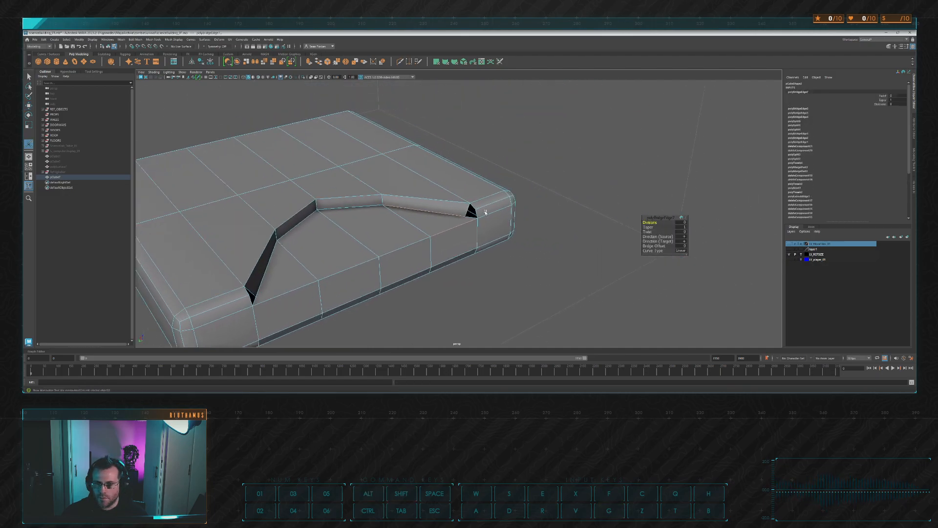
Fill the small open holes between the inner wall and the bevelled corners at both ends of the notch
key(q)
scroll(503, 189, up, 5)
mouse_move(503, 189)
alt+mouse_down()
mouse_move(499, 181)
mouse_move(529, 191)
mouse_move(491, 196)
alt+mouse_up()
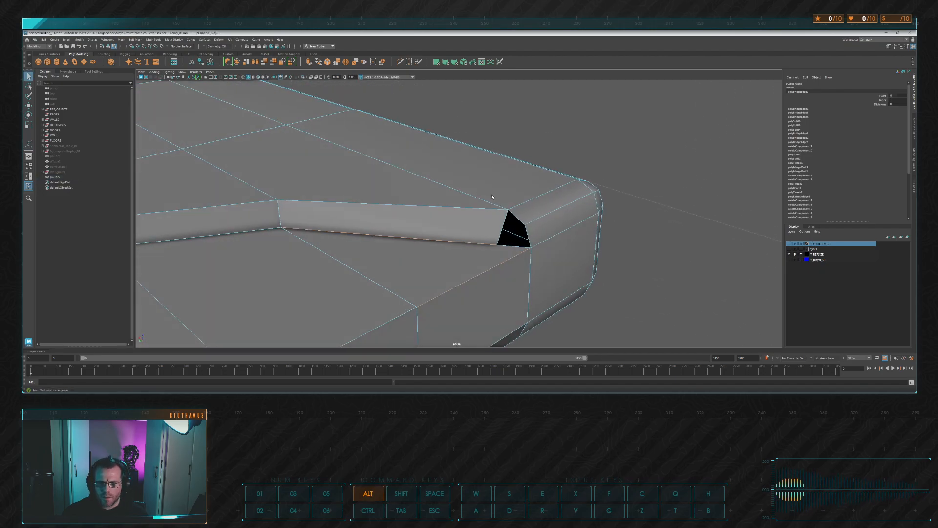
click(523, 221)
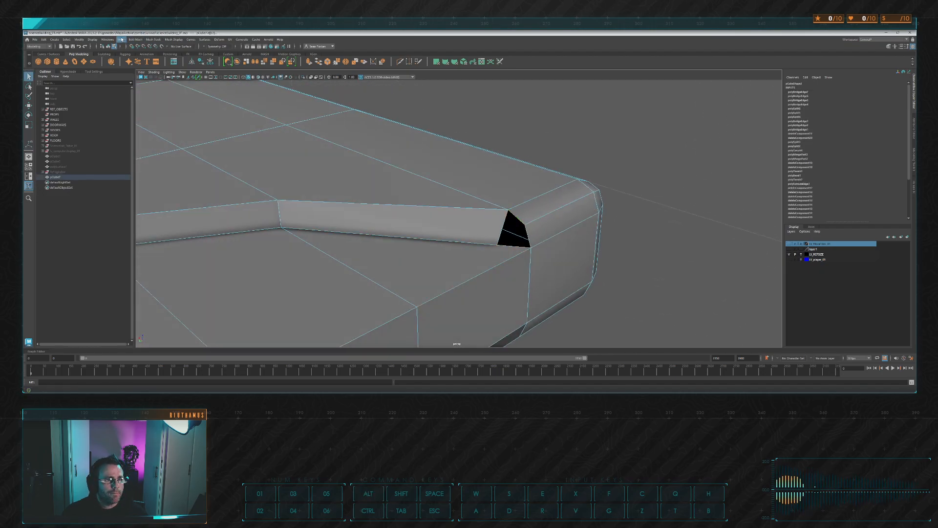
alt+drag(482, 149, 288, 124)
alt+middle_drag(288, 124, 368, 162)
key(g)
alt+middle_drag(455, 165, 496, 206)
scroll(484, 199, up, 5)
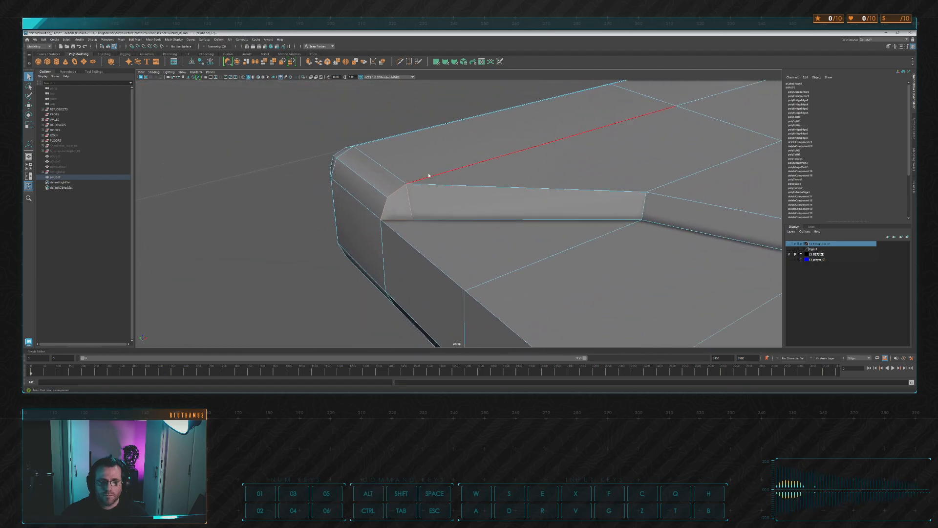
Cut an edge across the filled face at each notch end, from the lower inner-wall vertex to the middle bevel vertex
right_click(413, 219)
alt+drag(581, 228, 439, 196)
alt+middle_drag(439, 196, 373, 203)
alt+drag(372, 203, 460, 215)
click(447, 236)
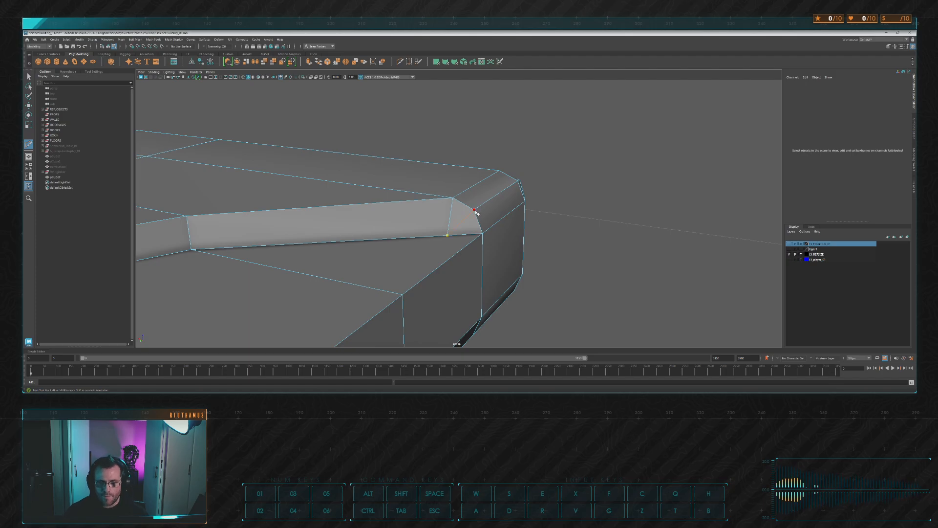
alt+right_drag(535, 208, 444, 168)
key(w)
Examine the closed slab and its notch from above and from several sides
alt+drag(444, 167, 532, 192)
alt+middle_drag(532, 192, 556, 170)
alt+drag(555, 170, 522, 163)
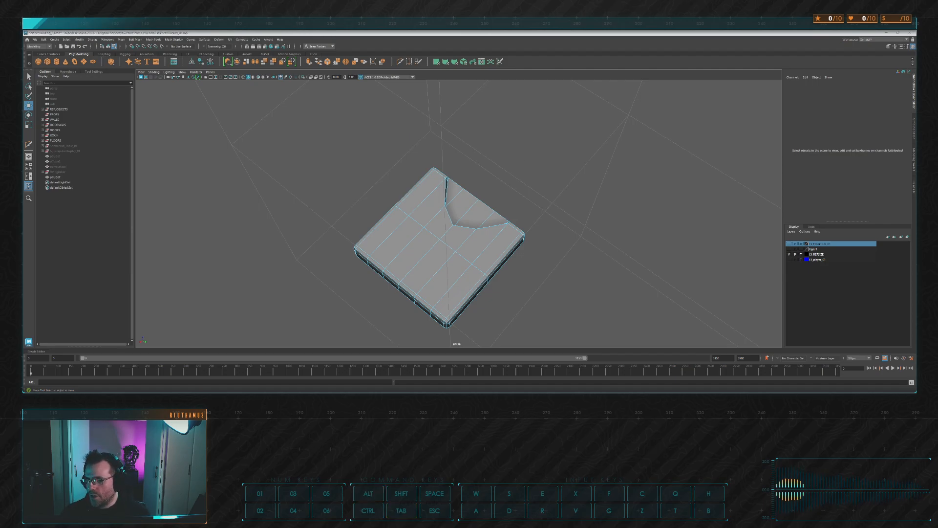
alt+middle_drag(580, 193, 583, 168)
alt+drag(604, 164, 578, 147)
alt+middle_drag(578, 147, 513, 180)
alt+right_drag(514, 180, 534, 182)
alt+drag(534, 182, 447, 218)
Snap the lower inner-wall vertices at both ends of the notch into line with the vertices above them
alt+middle_drag(446, 218, 485, 192)
scroll(452, 201, up, 6)
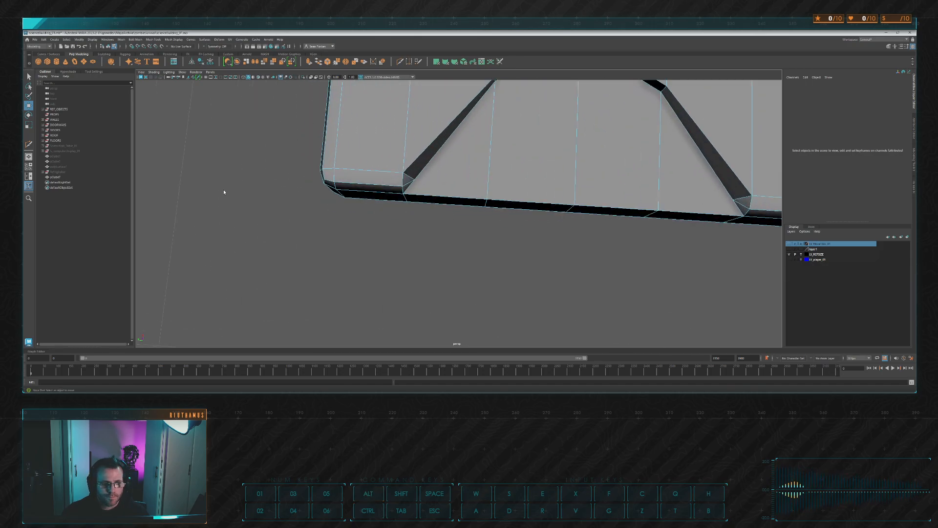
click(402, 178)
key(v)
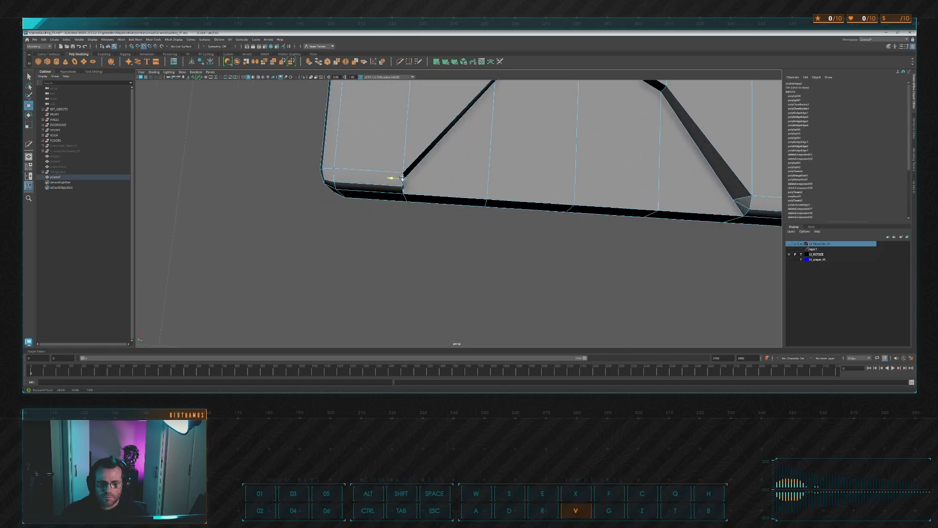
drag(405, 172, 404, 167)
alt+middle_drag(537, 160, 320, 187)
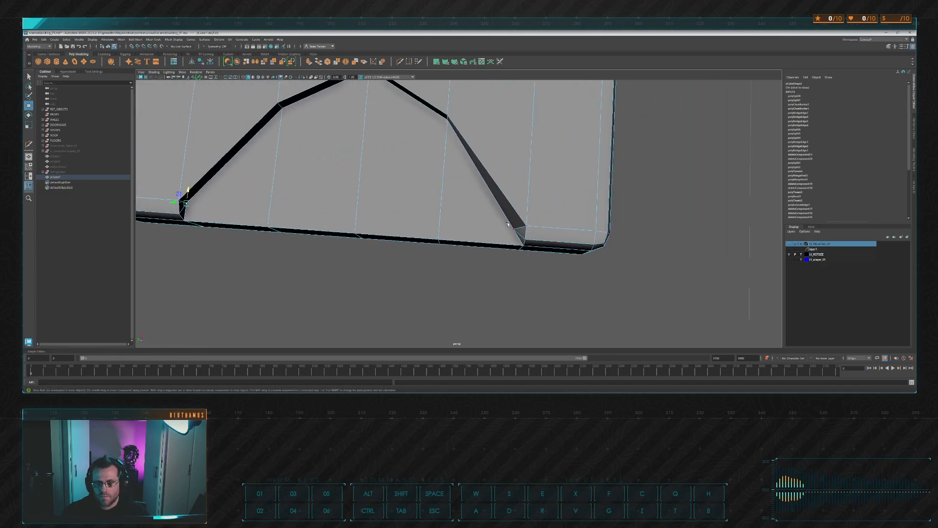
key(v)
drag(501, 228, 525, 218)
Merge all vertices of the slab using a small distance threshold
scroll(477, 185, down, 3)
alt+drag(477, 186, 317, 168)
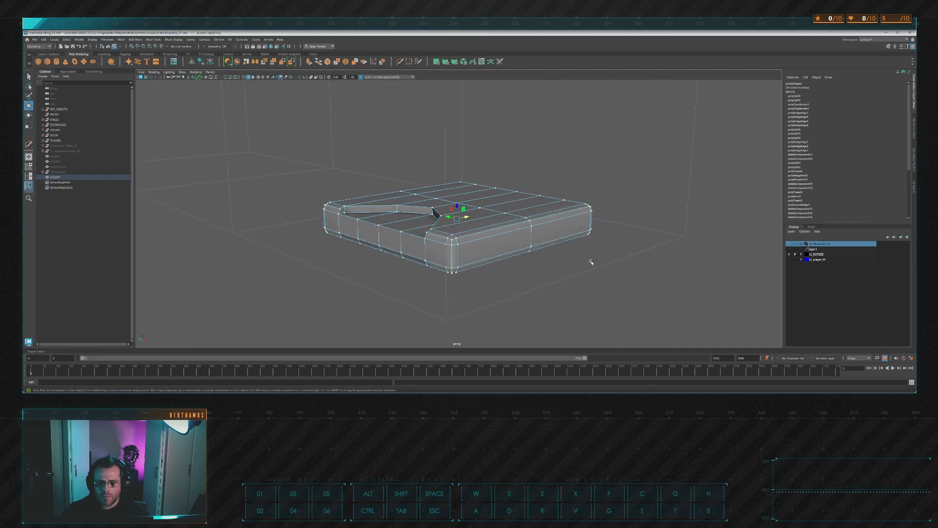
click(354, 62)
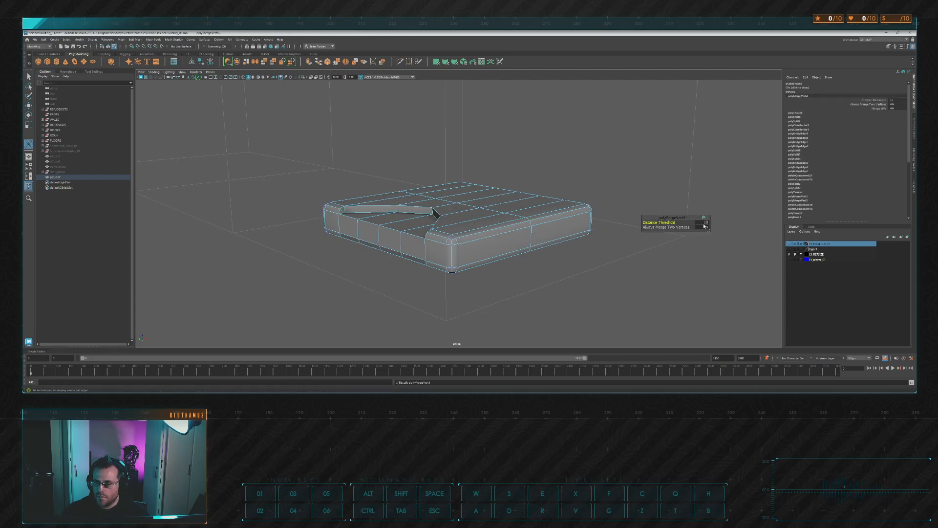
alt+drag(709, 224, 573, 233)
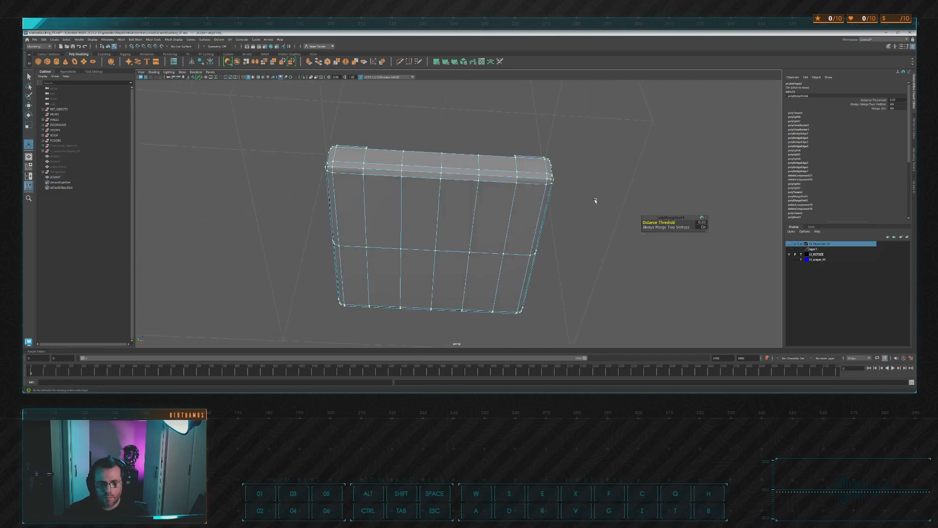
alt+drag(505, 134, 550, 189)
scroll(549, 189, up, 8)
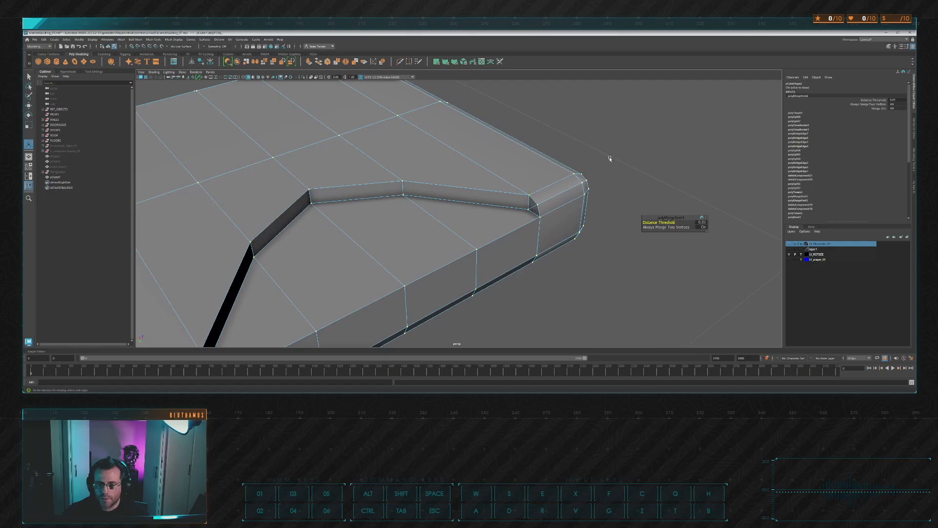
Bevel the upper rim edges of the notch with a fraction of 0.3
right_drag(609, 151, 610, 128)
scroll(500, 180, down, 6)
alt+drag(499, 181, 527, 208)
click(454, 203)
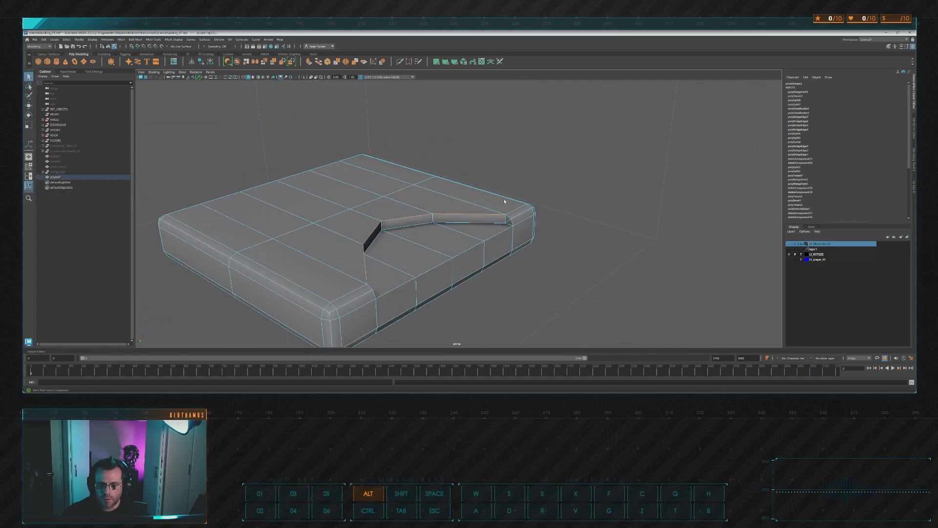
scroll(529, 207, up, 4)
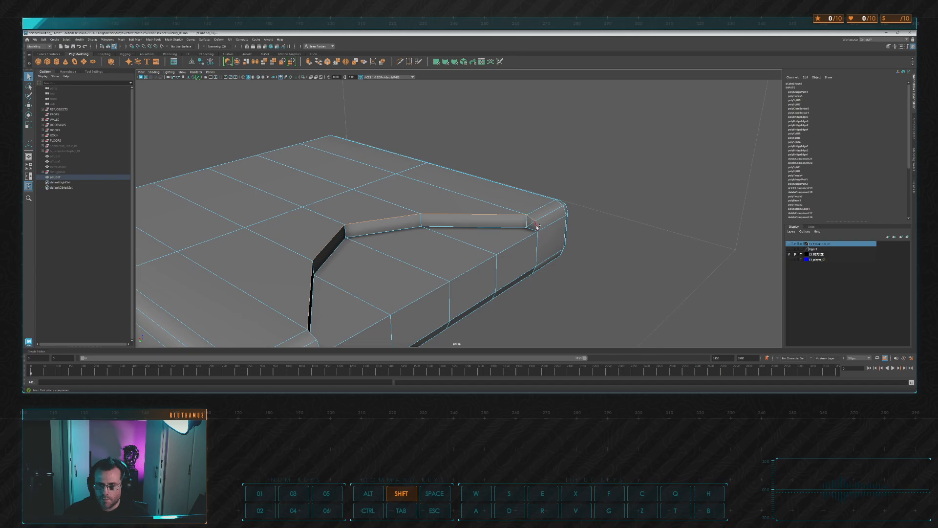
alt+drag(527, 227, 400, 204)
alt+middle_drag(400, 203, 516, 214)
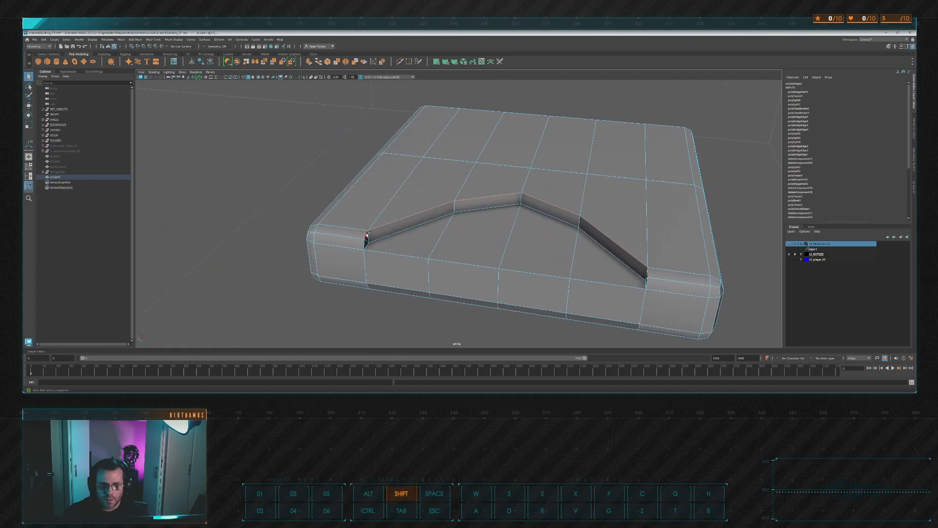
click(331, 64)
alt+drag(426, 109, 536, 174)
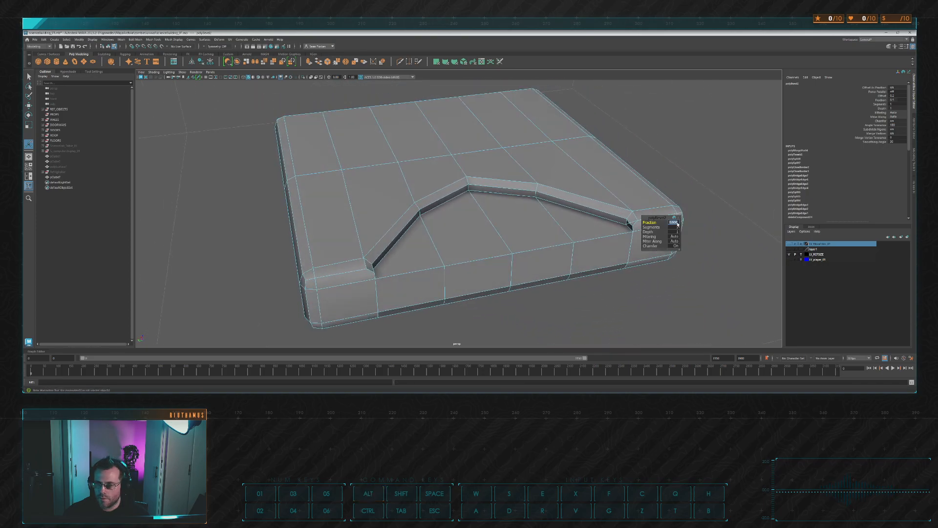
text(0.3)
key(Return)
Bevel the lower edges where the notch's inner wall meets its floor
alt+drag(593, 202, 484, 202)
click(375, 215)
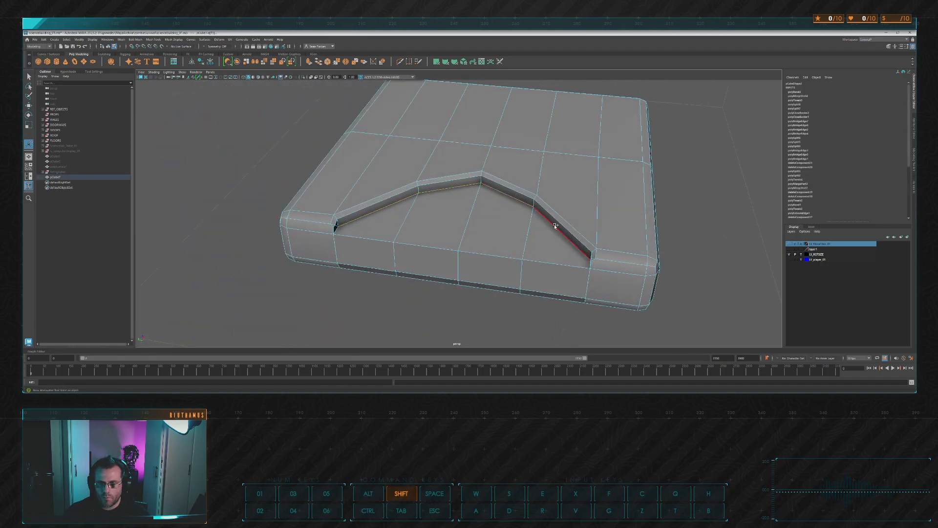
key(ctrl+b)
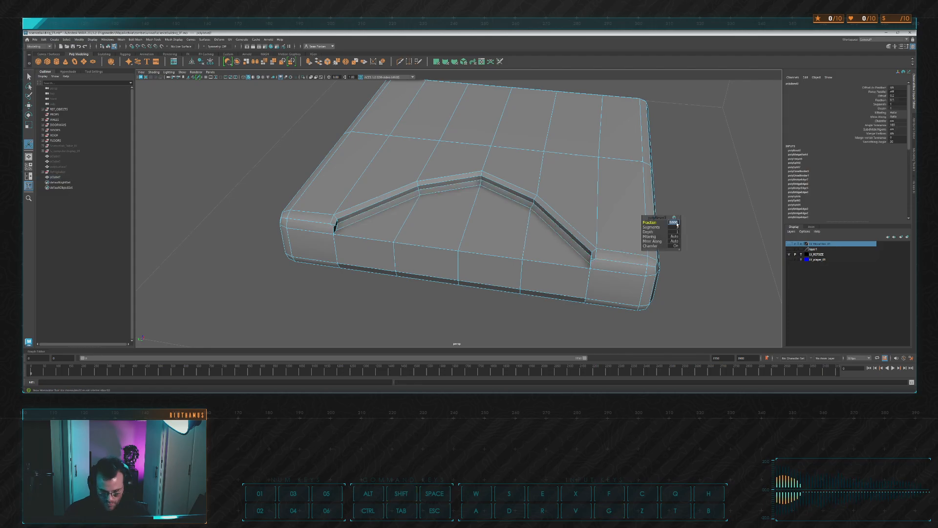
key(Return)
alt+drag(504, 183, 572, 188)
alt+middle_drag(572, 188, 479, 191)
alt+drag(480, 191, 522, 196)
scroll(481, 211, up, 8)
key(q)
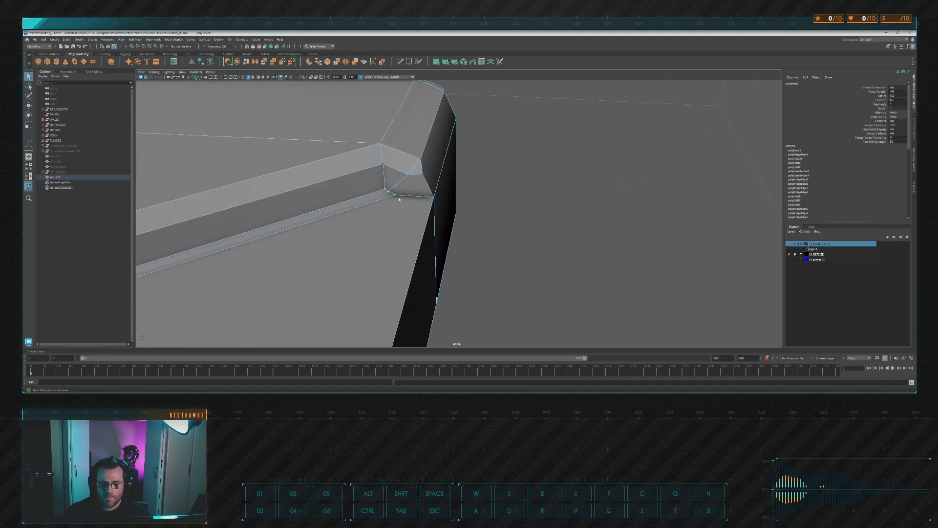
click(397, 199)
key(w)
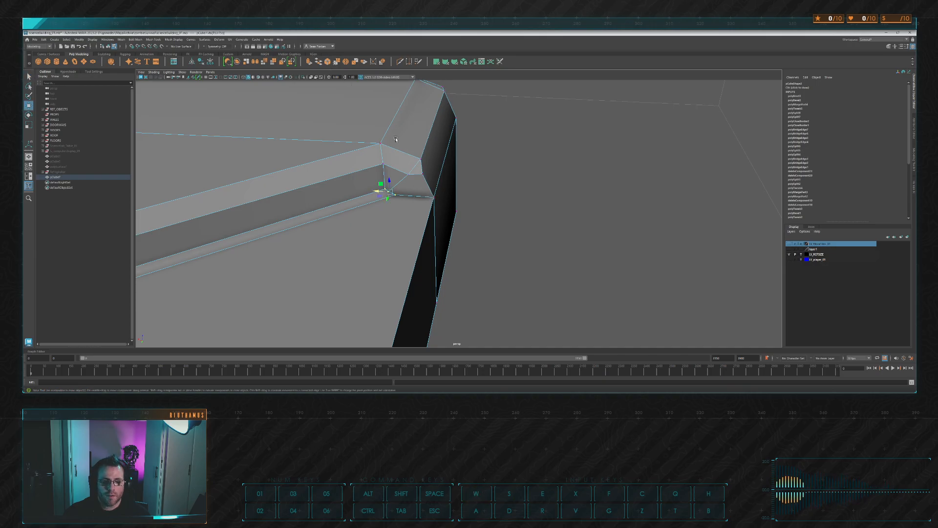
shift+right_drag(385, 125, 385, 122)
key(ctrl+z)
Merge the surplus lower bevel vertices at both ends of the notch so the floor strip runs into the corner
click(386, 192)
key(w)
alt+drag(427, 195, 371, 206)
click(366, 211)
click(356, 206)
click(418, 208)
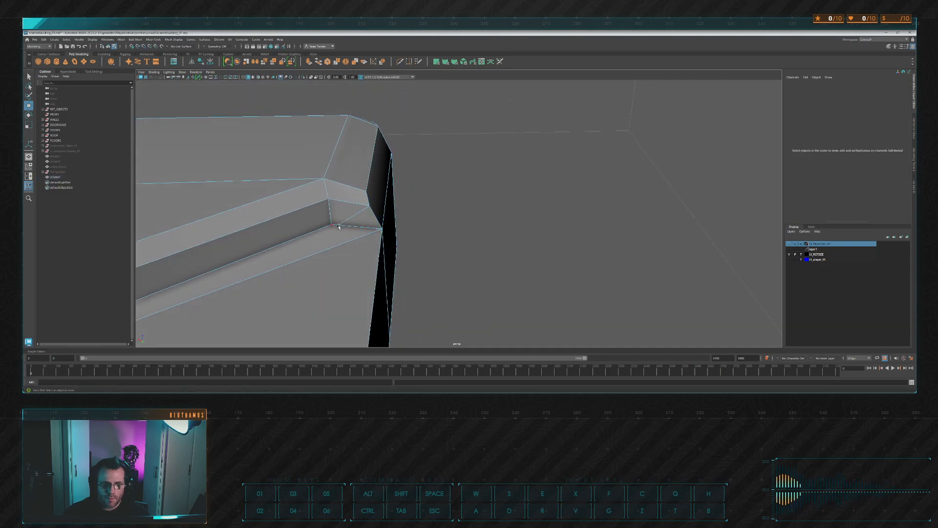
click(339, 227)
alt+drag(335, 234, 532, 188)
click(387, 210)
mouse_move(437, 223)
mouse_down()
mouse_move(425, 200)
mouse_move(447, 232)
mouse_move(405, 220)
mouse_move(438, 222)
mouse_up()
alt+drag(564, 189, 503, 175)
key(ctrl+m)
Move the lower bevel vertices at the notch's bends towards the front edge to widen the floor strip along the inner wall
alt+drag(467, 133, 402, 196)
click(409, 209)
key(w)
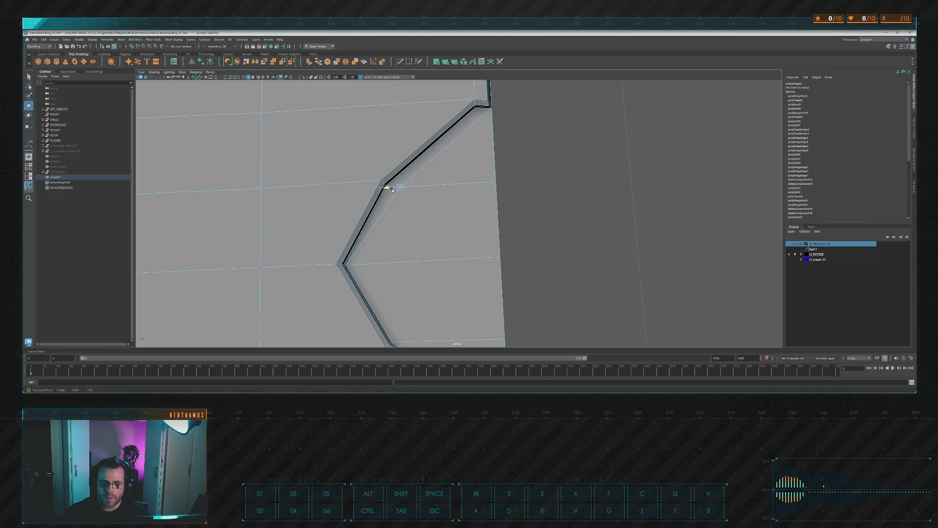
click(552, 184)
alt+drag(552, 184, 469, 172)
alt+right_drag(469, 173, 476, 183)
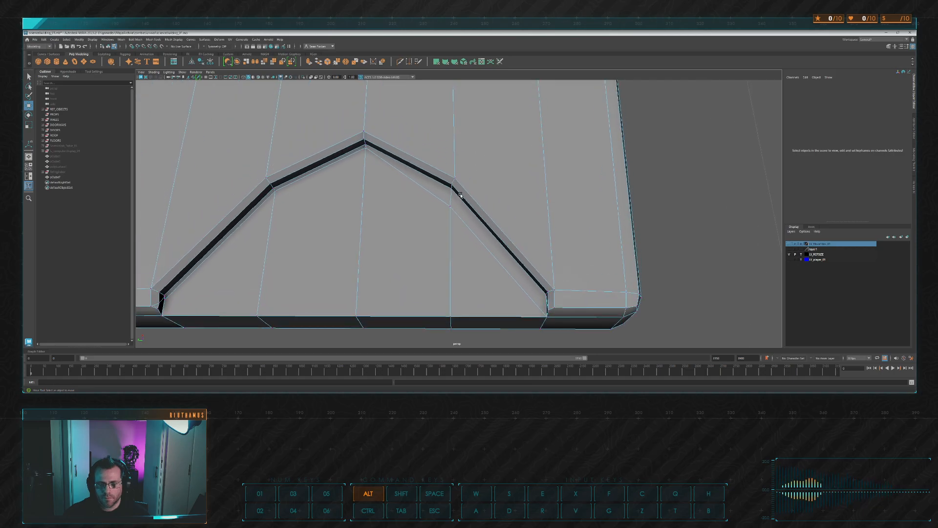
alt+drag(459, 196, 539, 198)
alt+middle_drag(472, 171, 458, 182)
click(458, 182)
click(371, 226)
alt+drag(372, 226, 409, 195)
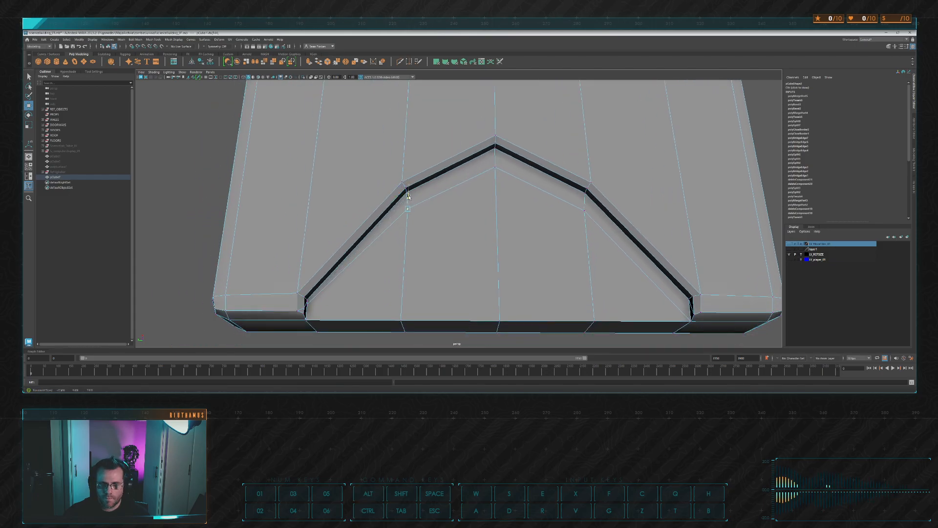
Snap the rim bevel's end vertex at the notch's end corner in line with the neighbouring geometry
scroll(517, 193, down, 5)
alt+drag(519, 201, 510, 176)
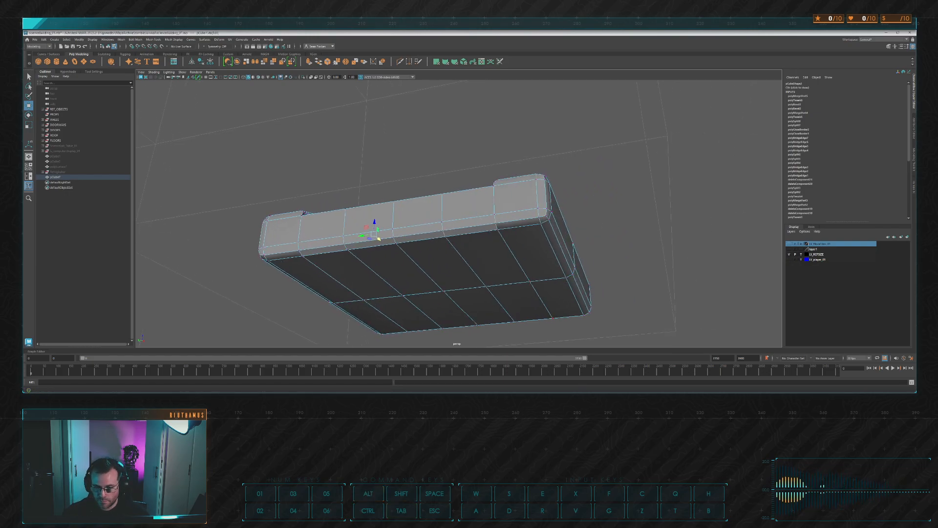
alt+drag(643, 207, 578, 265)
alt+drag(576, 142, 390, 135)
alt+middle_drag(389, 136, 481, 188)
scroll(416, 174, up, 4)
scroll(482, 193, up, 1)
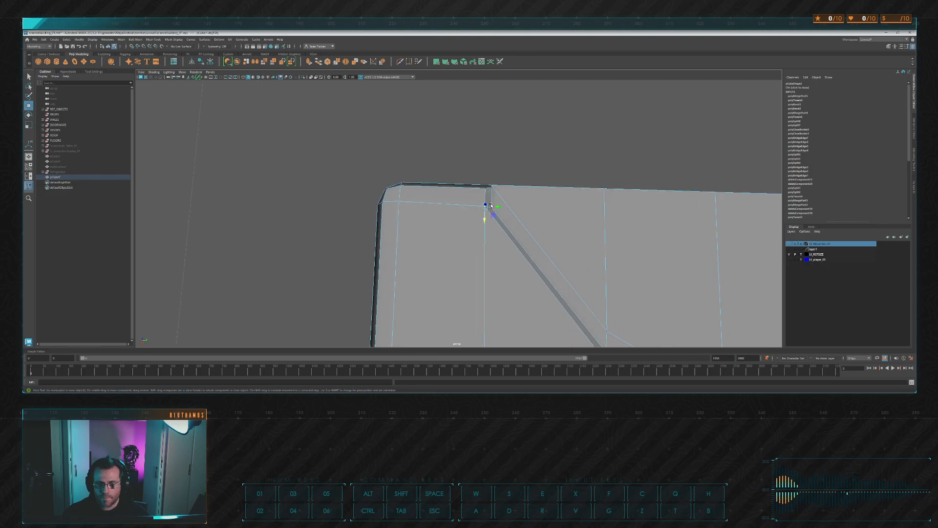
mouse_move(497, 206)
alt+mouse_down()
mouse_move(478, 178)
mouse_move(504, 162)
mouse_move(481, 198)
alt+mouse_up()
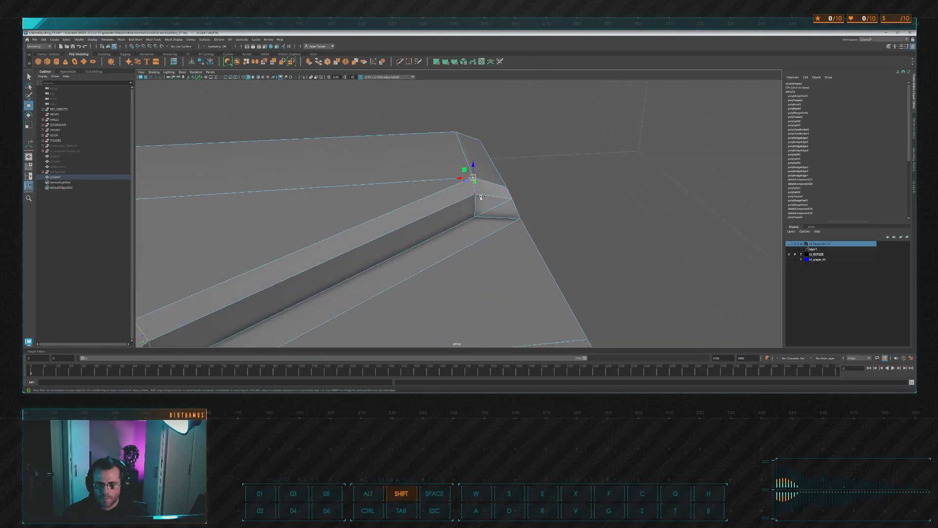
alt+drag(520, 173, 444, 229)
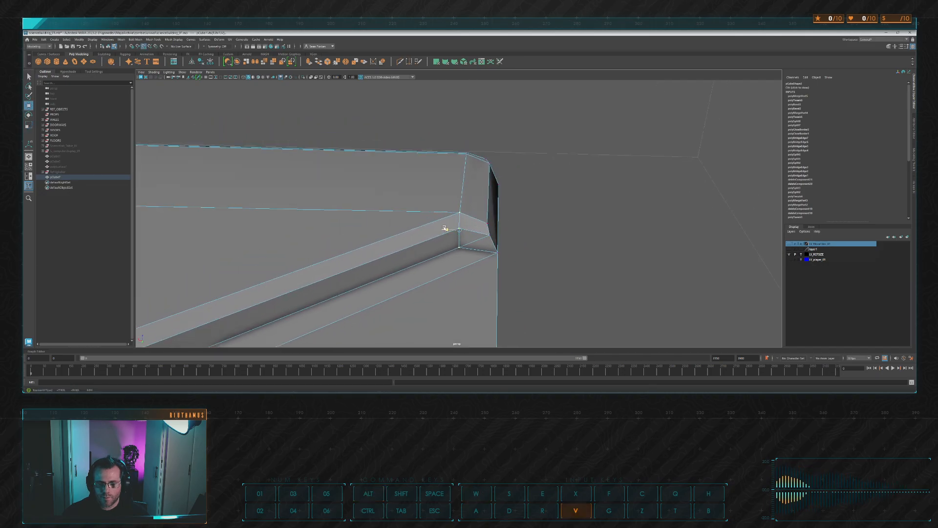
Cut a new edge across the notch's end corner with the Multi-Cut tool and merge the surplus corner vertices
alt+drag(465, 157, 498, 165)
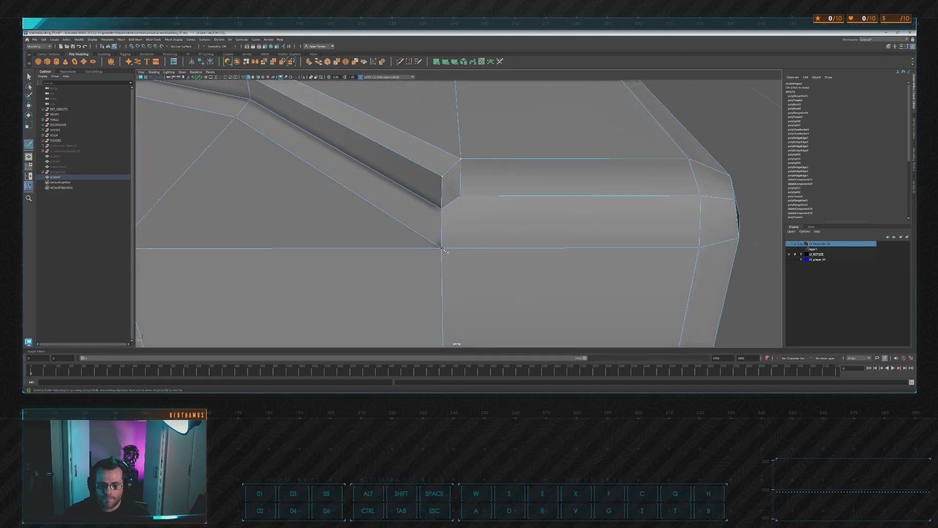
alt+drag(461, 197, 494, 191)
key(w)
click(450, 213)
click(494, 189)
click(454, 212)
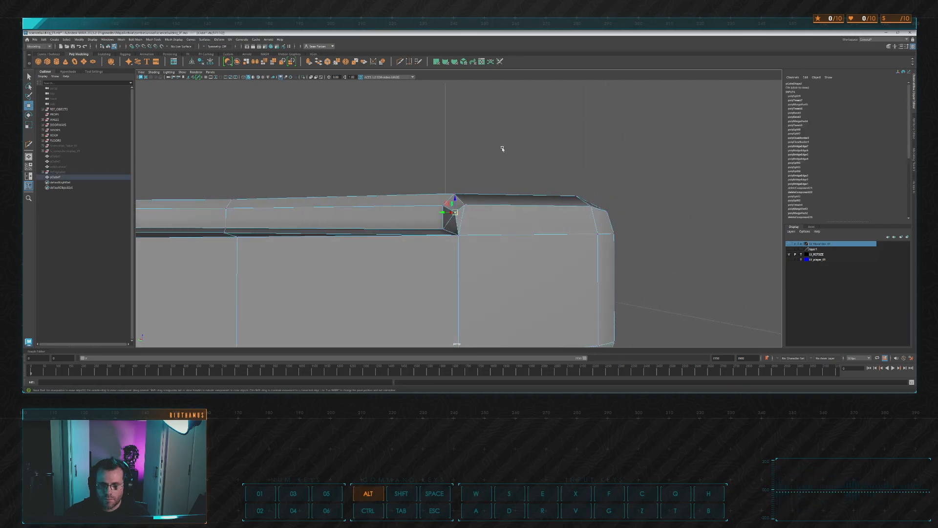
alt+drag(503, 148, 367, 78)
click(336, 64)
alt+drag(496, 151, 492, 143)
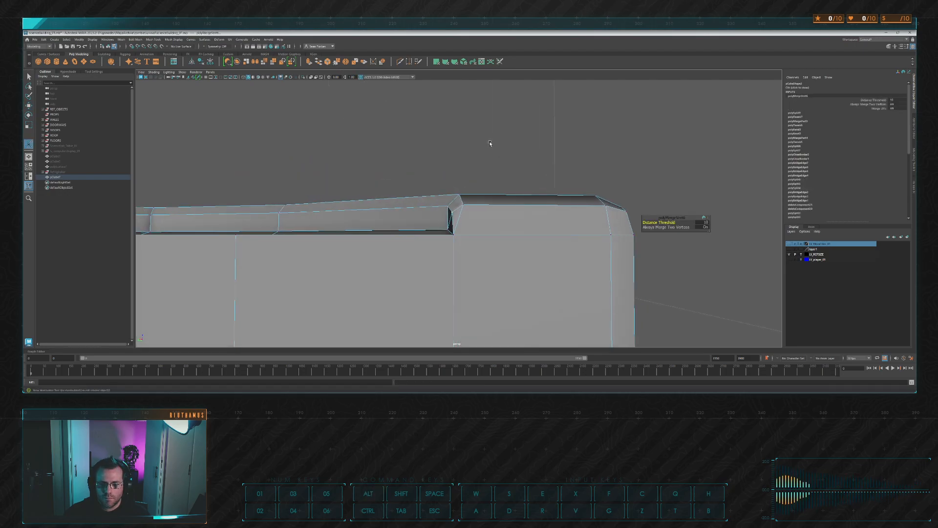
Delete the leftover edge geometry on the notch's end wall
click(493, 142)
click(450, 208)
alt+drag(450, 208, 455, 199)
key(w)
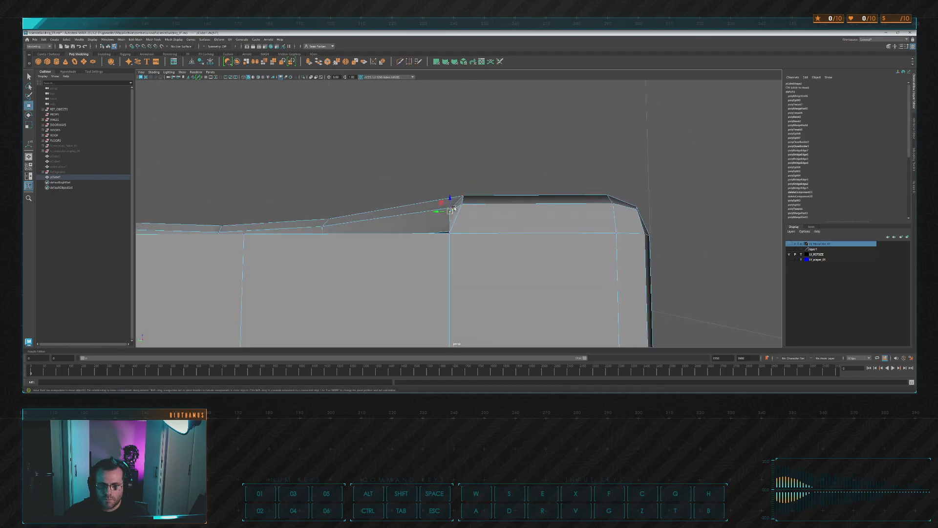
alt+drag(450, 234, 540, 225)
click(530, 182)
click(455, 226)
key(Delete)
Delete the faces of one half of the slab along its centre line
scroll(555, 174, down, 5)
alt+drag(555, 174, 604, 178)
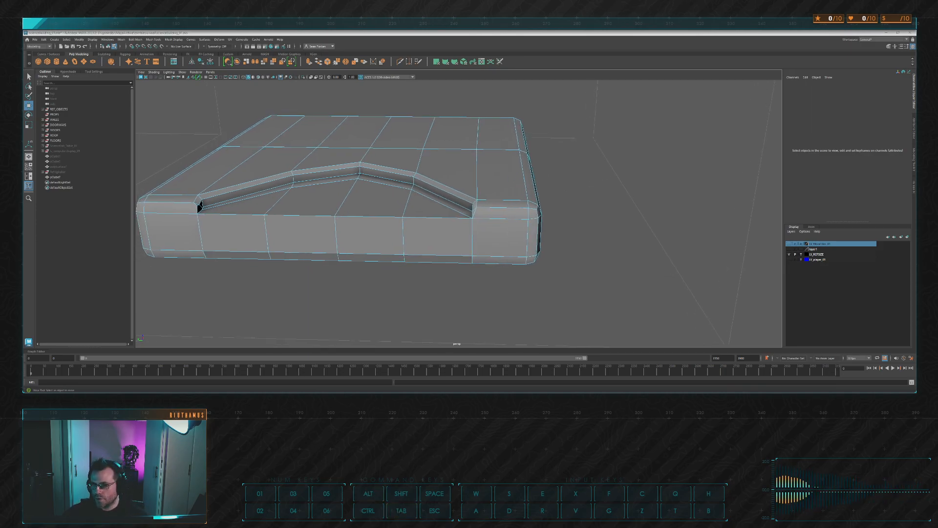
alt+drag(347, 285, 410, 142)
drag(353, 112, 516, 264)
key(Delete)
Snap the open border edges of the half slab onto the centre grid line in the top view
click(479, 230)
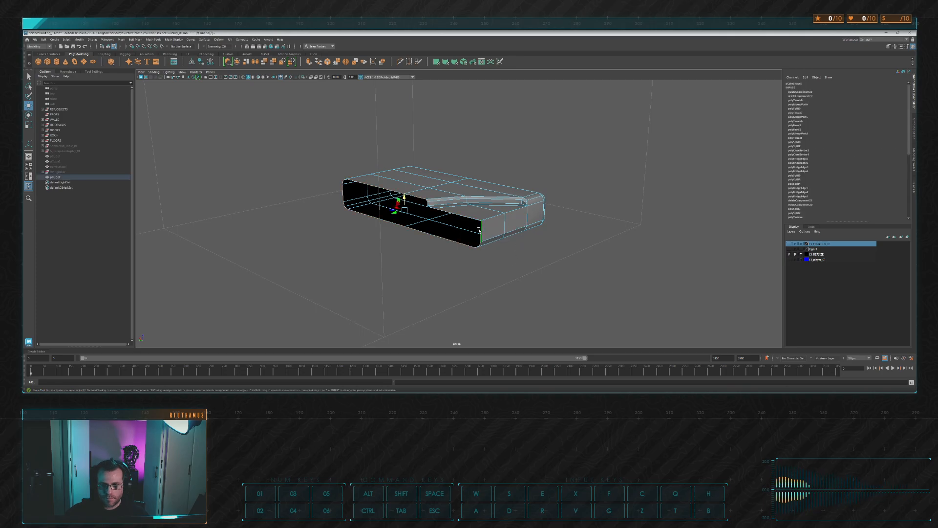
alt+drag(488, 159, 465, 220)
key(w)
key(x)
key(space)
key(space)
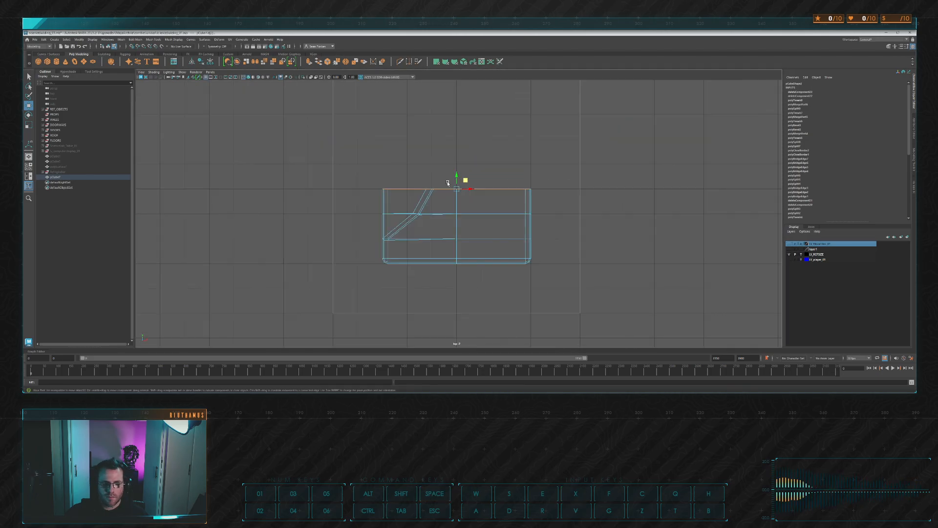
drag(458, 175, 464, 177)
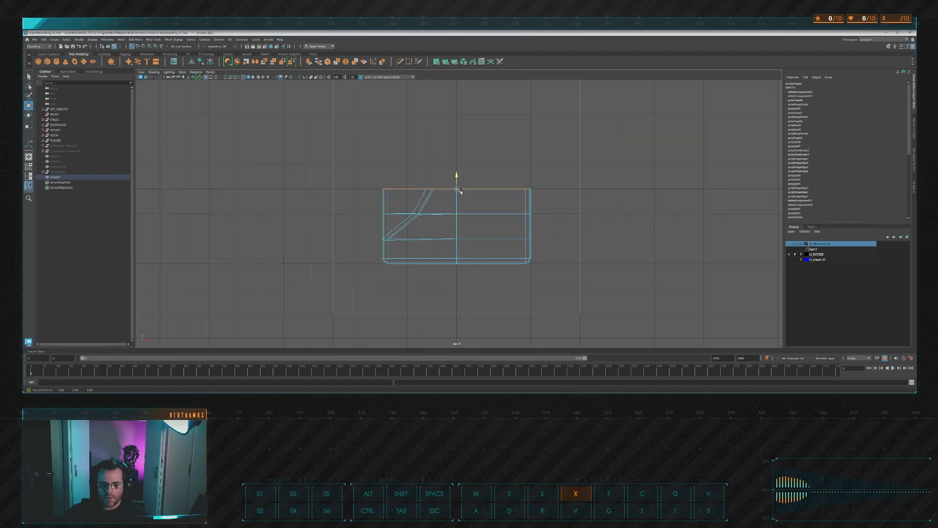
Try to bevel the front edges of the half slab in the perspective view
key(space)
key(space)
alt+drag(593, 162, 556, 150)
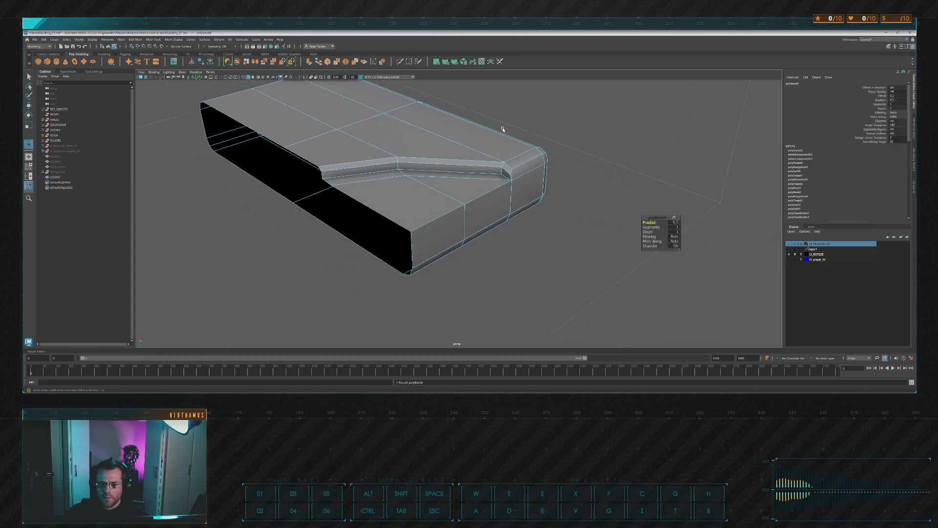
click(540, 236)
Select all vertices of the half slab and merge them, trying a distance threshold of 0.1
key(q)
alt+right_drag(520, 233, 432, 197)
drag(230, 106, 567, 272)
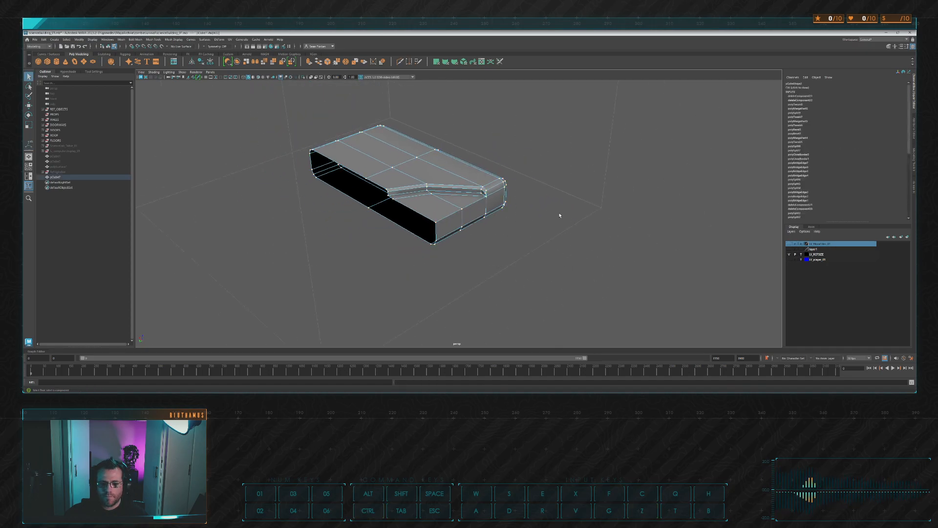
click(337, 63)
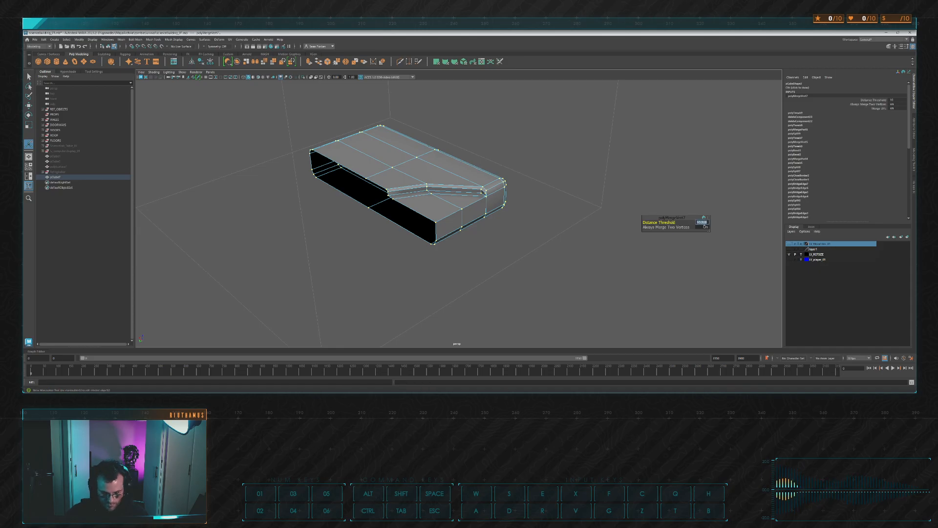
text(0.1)
key(Return)
key(ctrl+z)
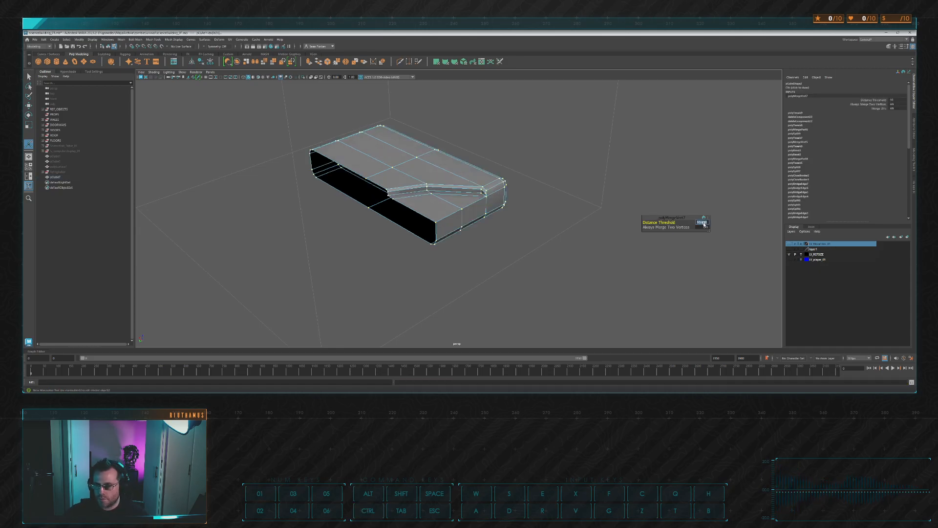
click(607, 161)
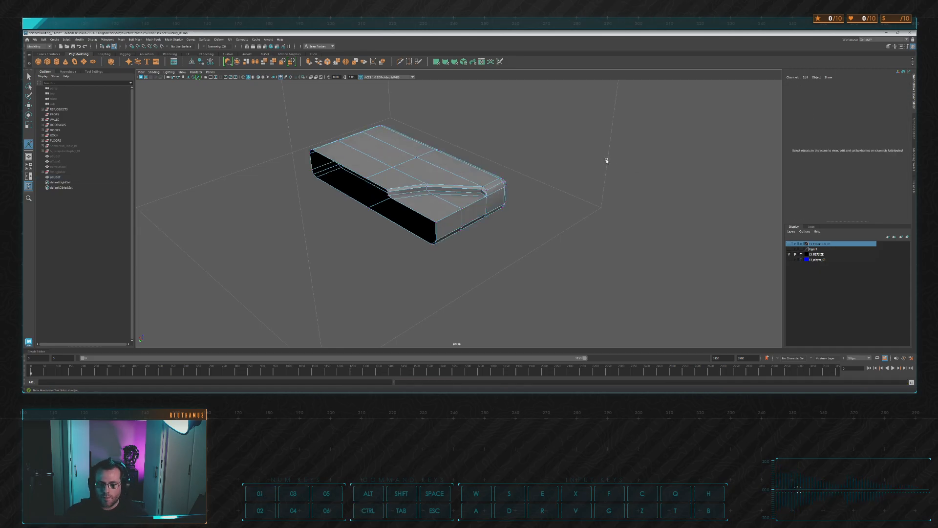
Bevel the front edges of the notch's floor where it meets the slab's front face
key(ctrl+z)
key(ctrl+z)
key(ctrl+z)
scroll(506, 227, up, 4)
mouse_move(519, 228)
alt+mouse_down()
mouse_move(489, 210)
mouse_move(509, 228)
alt+mouse_up()
key(ctrl+z)
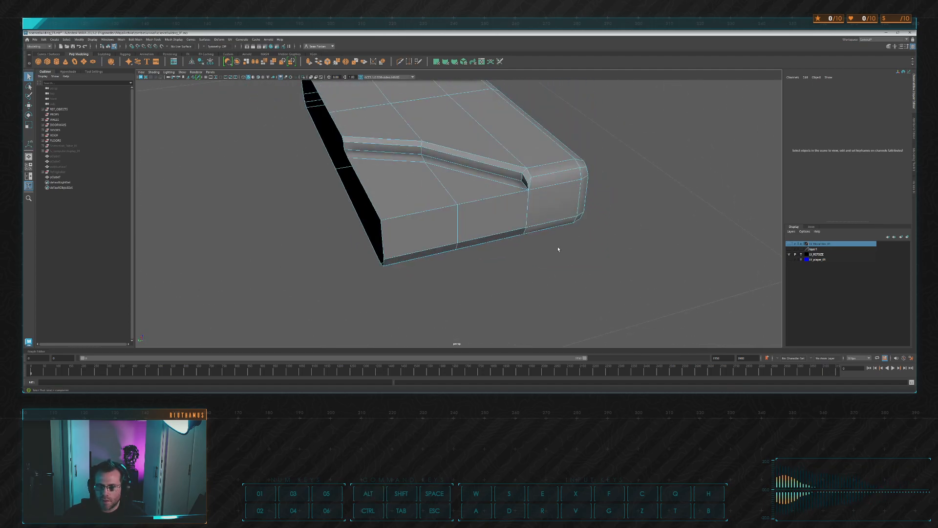
click(428, 206)
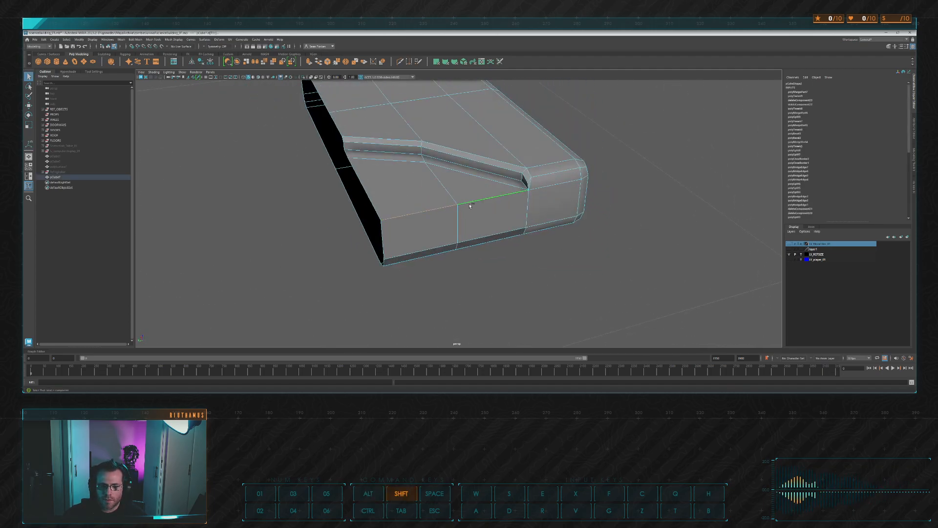
click(328, 61)
alt+drag(528, 186, 511, 156)
scroll(526, 202, up, 6)
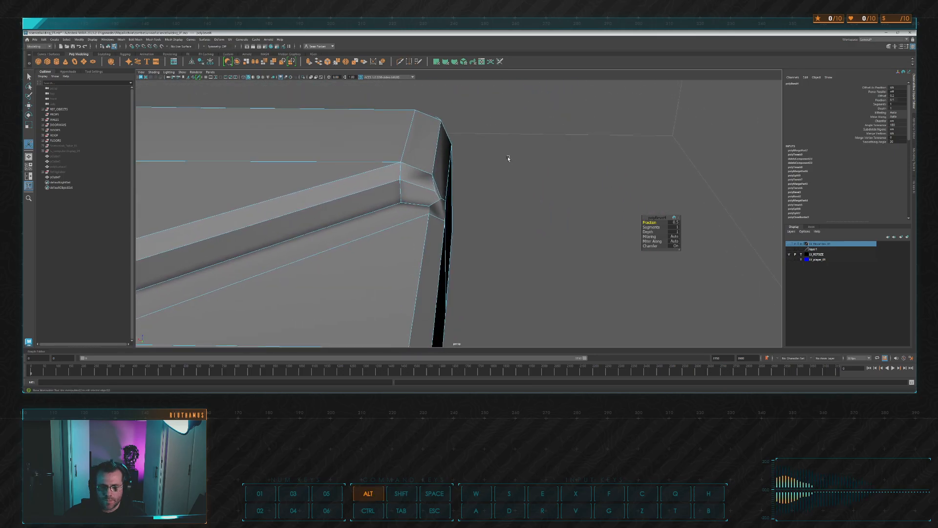
Snap the new bevel's floor-side edges along one axis to align with the vertex at the notch's end wall
key(q)
mouse_move(500, 197)
alt+mouse_down()
mouse_move(484, 176)
mouse_move(430, 230)
mouse_move(509, 210)
alt+mouse_up()
click(433, 244)
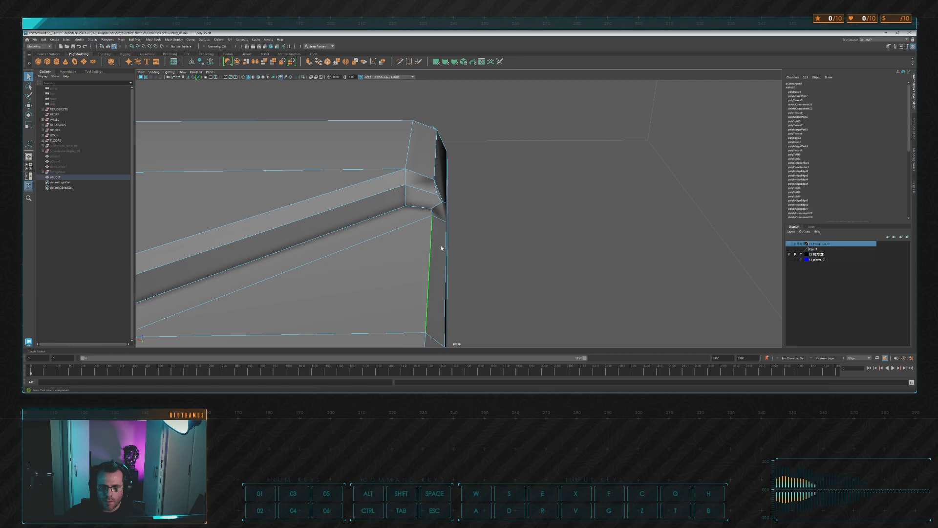
alt+middle_drag(464, 254, 476, 203)
shift+click(435, 220)
scroll(482, 225, down, 4)
key(r)
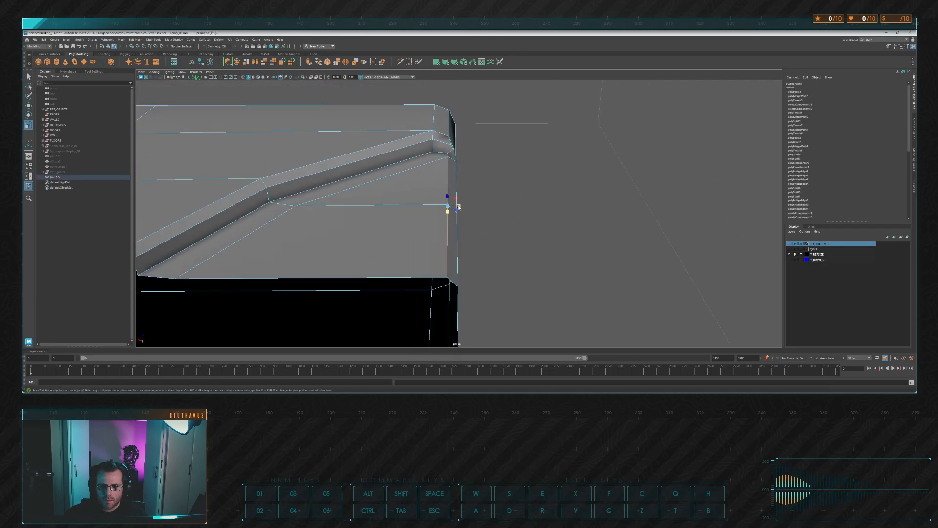
key(w)
key(v)
drag(435, 209, 450, 175)
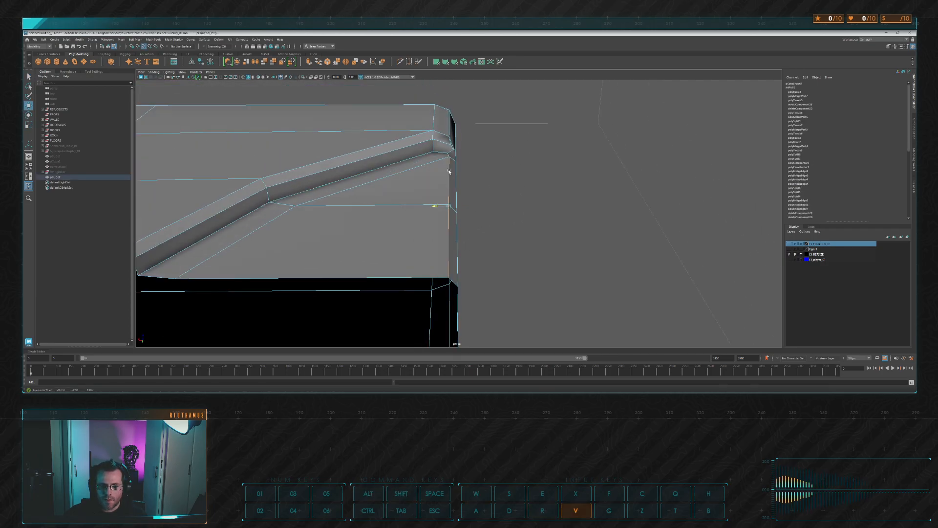
Snap the vertex on the notch's end wall in line with the adjoining corner vertex
alt+drag(533, 137, 499, 197)
scroll(500, 197, up, 3)
alt+middle_drag(501, 202, 534, 182)
alt+drag(557, 171, 546, 229)
click(506, 237)
click(454, 217)
key(v)
mouse_move(454, 217)
mouse_down()
mouse_move(453, 226)
mouse_move(459, 208)
mouse_up()
click(543, 220)
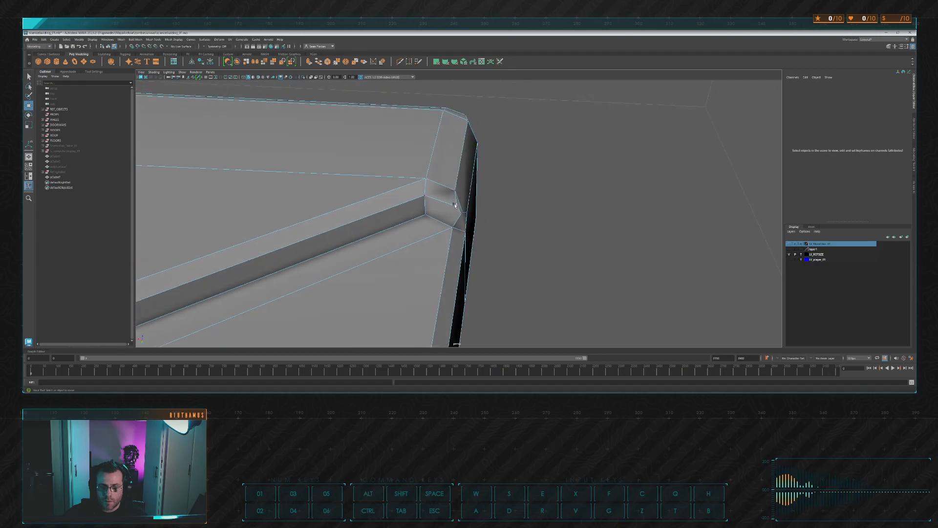
Snap the remaining front bevel vertices at the notch's end corner in line with the neighbouring slab edges
click(459, 207)
key(v)
key(v)
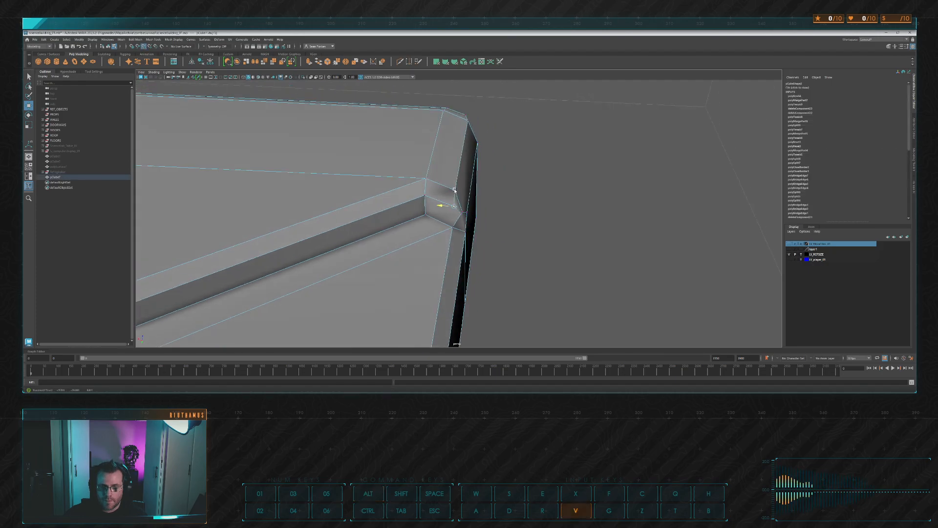
key(v)
drag(453, 202, 508, 185)
click(467, 215)
click(464, 213)
key(v)
alt+drag(534, 183, 286, 190)
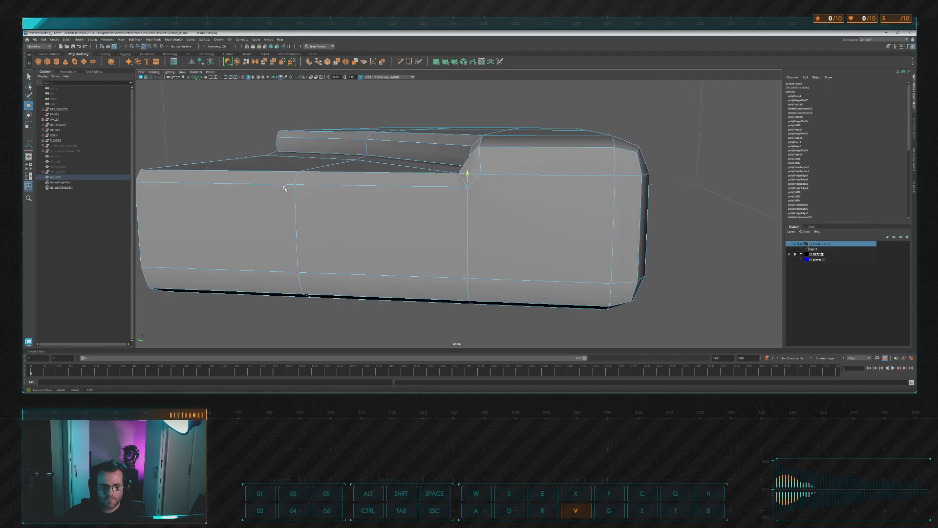
Merge the vertices around the notch's end corner with a distance threshold of 0.01
mouse_move(350, 186)
alt+mouse_down()
mouse_move(547, 203)
mouse_move(560, 178)
mouse_move(530, 171)
mouse_move(568, 174)
mouse_move(555, 178)
alt+mouse_up()
click(563, 186)
click(455, 192)
alt+drag(462, 200, 395, 264)
click(582, 167)
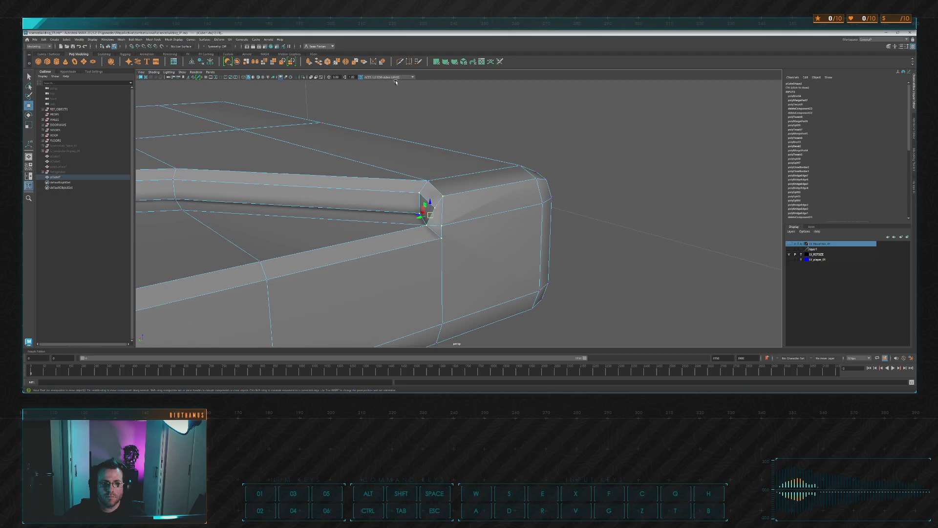
click(337, 63)
click(705, 223)
text(0.01)
key(Return)
click(435, 90)
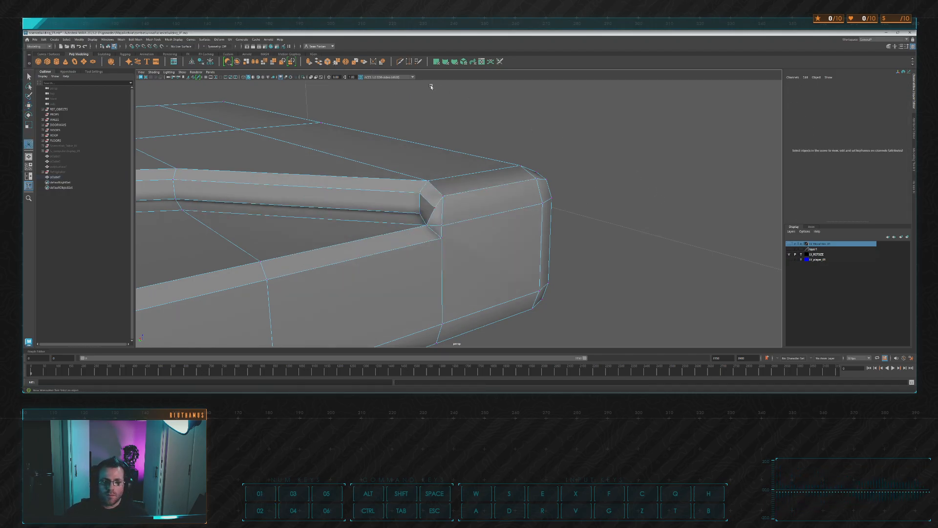
Cut an additional edge across the notch's end corner with the Multi-Cut tool
click(401, 62)
alt+drag(463, 128, 463, 161)
alt+right_drag(462, 162, 490, 172)
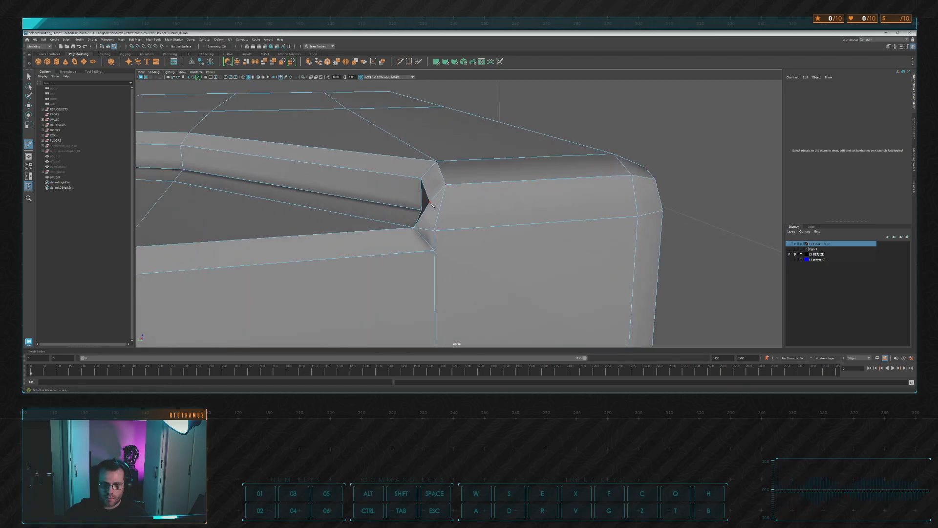
mouse_move(493, 206)
alt+mouse_down()
mouse_move(484, 207)
mouse_move(491, 218)
alt+mouse_up()
Adjust the lower corner vertex where the notch's floor bevel meets the end wall
key(w)
click(429, 229)
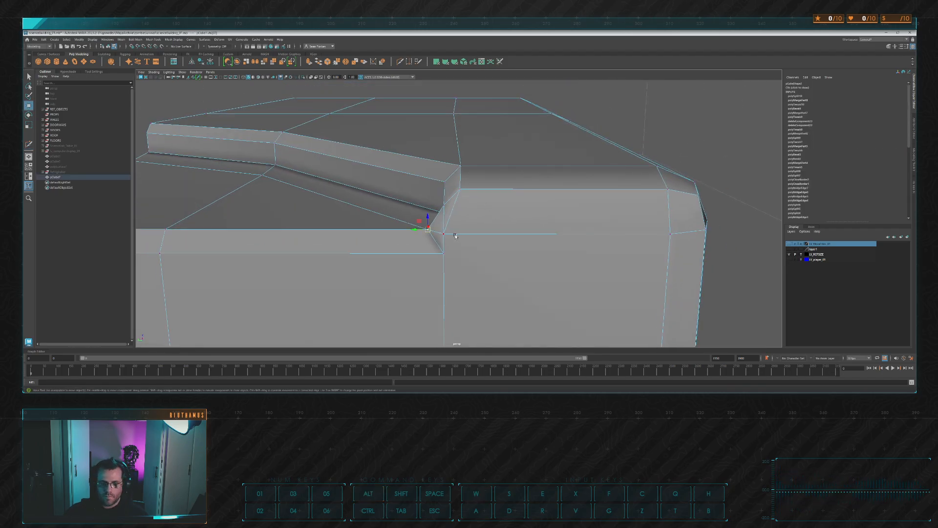
alt+drag(420, 231, 582, 188)
click(457, 230)
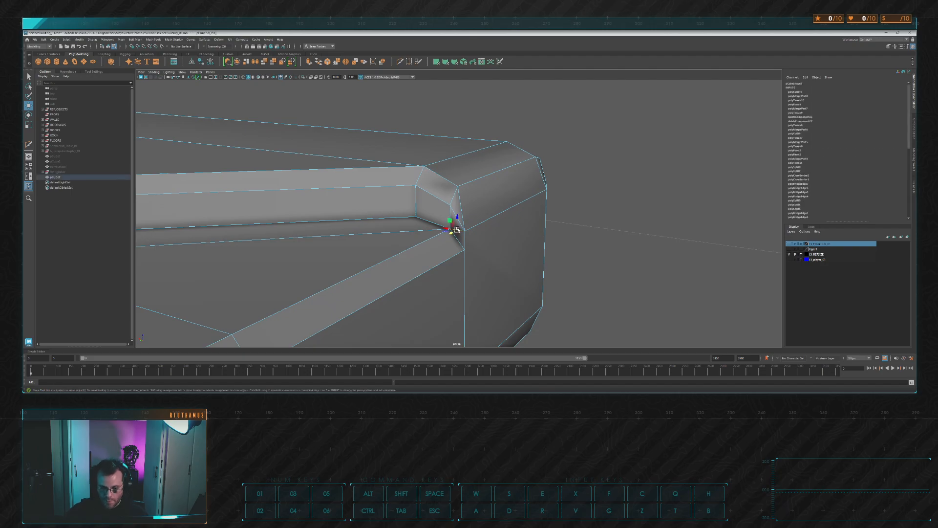
click(538, 209)
Examine the half slab's shading and notch corner from several sides in object mode
alt+drag(538, 209, 558, 196)
key(F8)
click(540, 217)
alt+right_drag(540, 218, 542, 197)
alt+drag(543, 197, 565, 214)
alt+right_drag(565, 214, 511, 194)
alt+drag(511, 194, 529, 180)
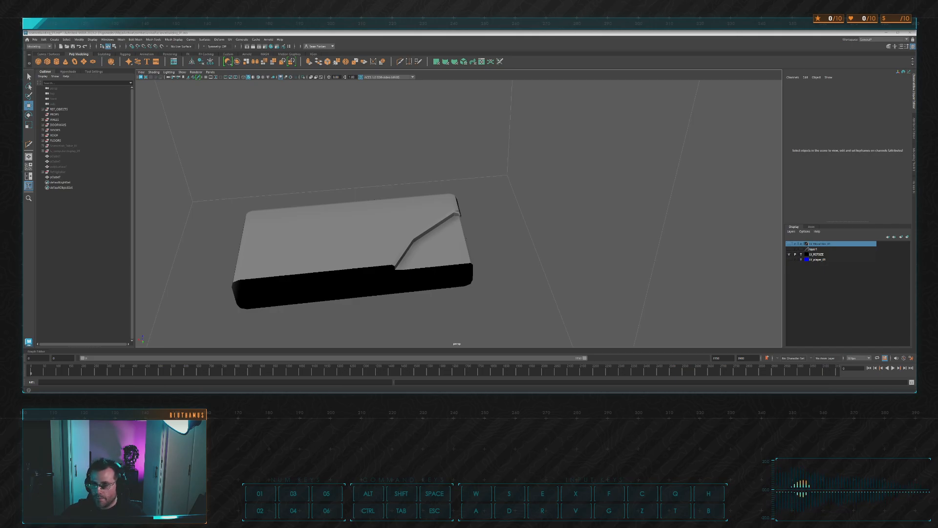
alt+drag(439, 167, 495, 196)
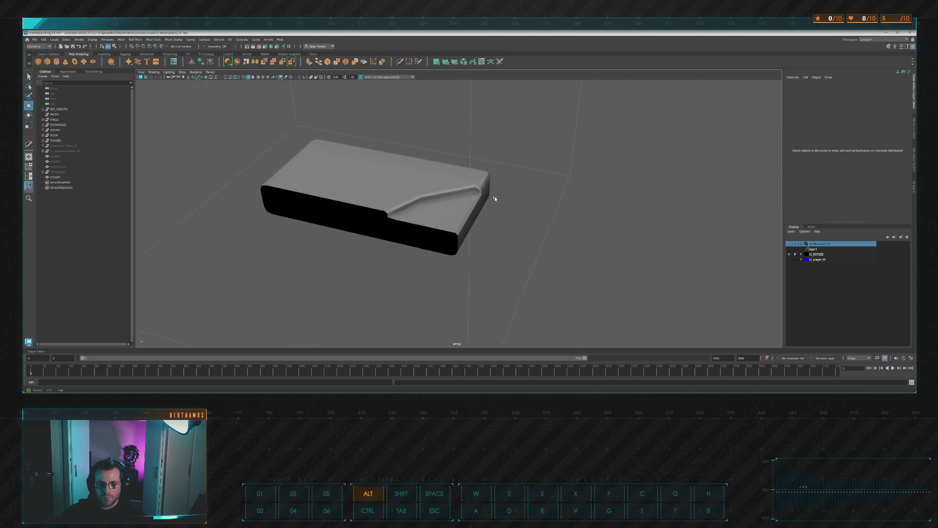
Mirror the half slab across the world Y axis with Cut Geometry off and the border merged
scroll(495, 196, up, 4)
click(493, 200)
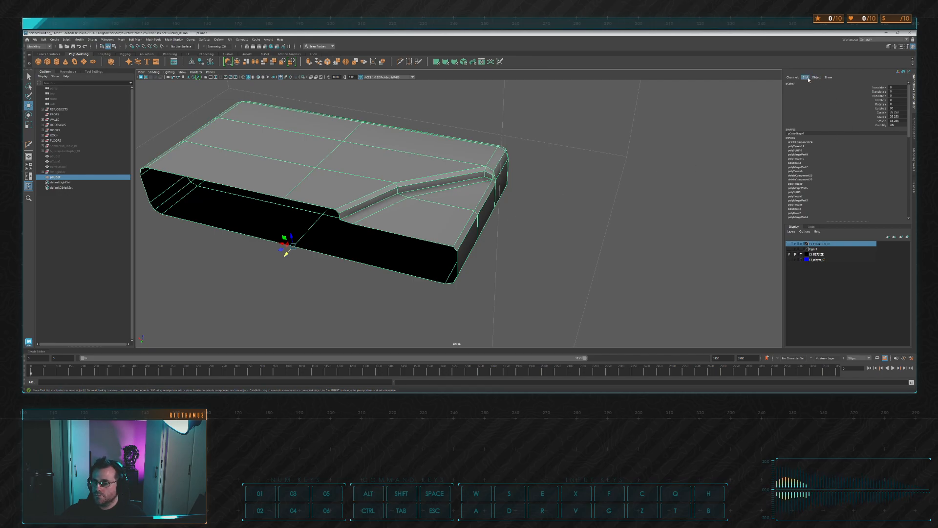
alt+drag(609, 203, 518, 178)
click(249, 62)
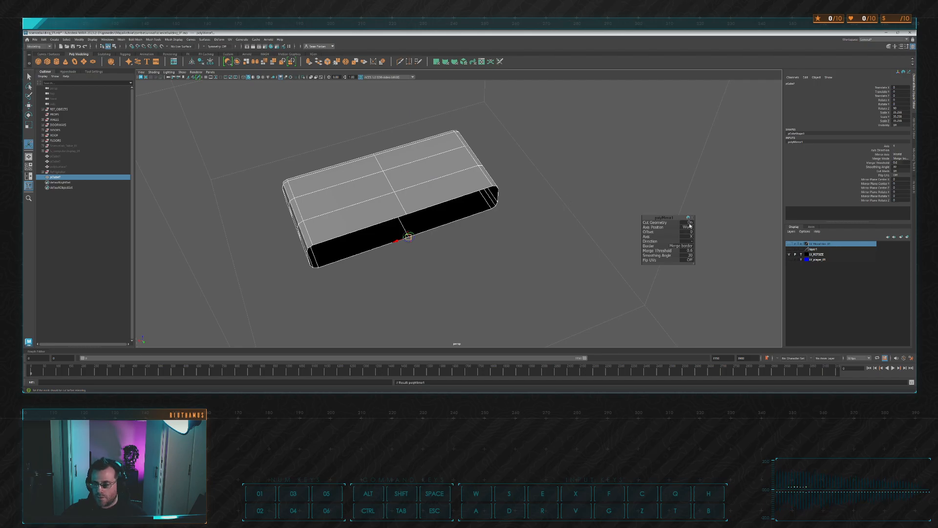
click(689, 223)
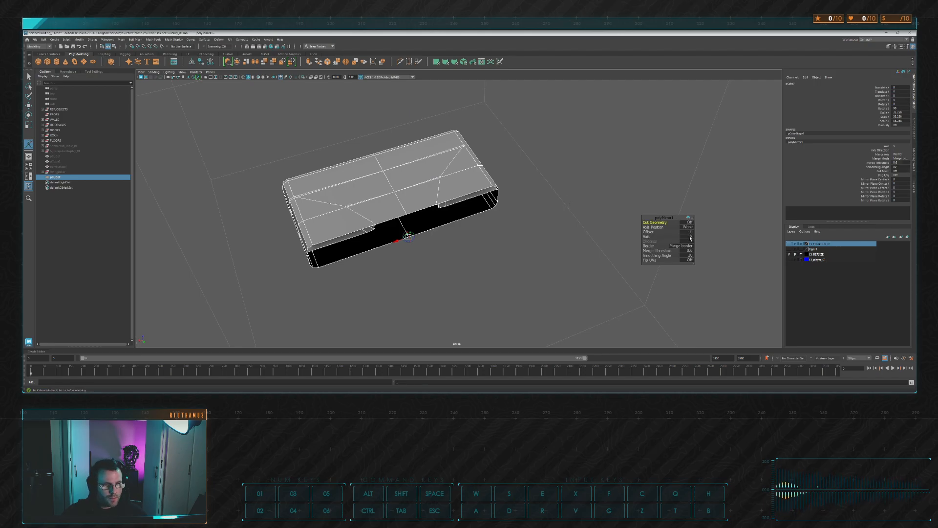
click(691, 237)
alt+drag(591, 194, 602, 171)
alt+drag(635, 210, 581, 149)
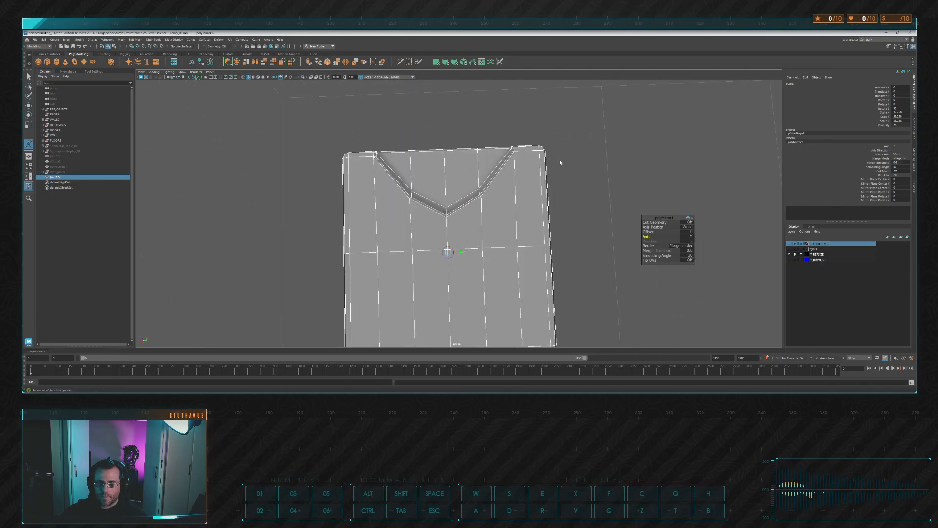
Move the vertices at the notch arch's apex toward the open end to flatten the peak
right_drag(561, 163, 521, 169)
drag(452, 223, 453, 222)
key(space)
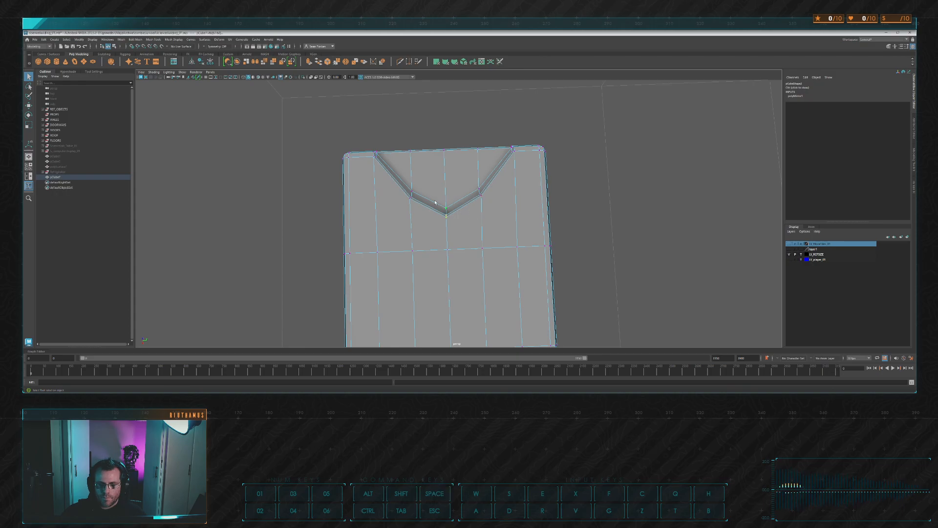
key(w)
alt+middle_drag(448, 204, 483, 196)
key(space)
key(space)
scroll(430, 166, up, 3)
scroll(432, 167, up, 1)
drag(428, 176, 417, 176)
alt+middle_drag(435, 153, 449, 166)
key(space)
key(space)
alt+drag(566, 152, 553, 146)
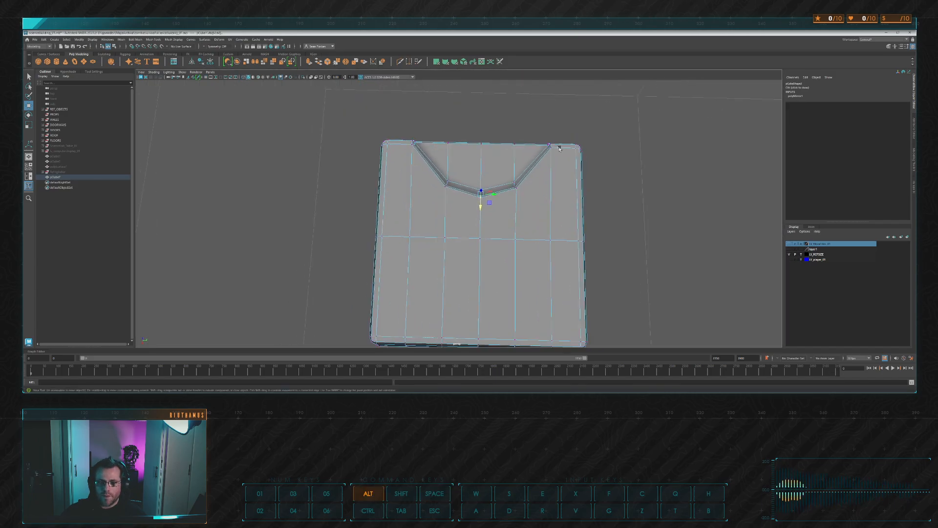
Fine-tune the position of the arch's apex vertices along the slab's length in the top view
click(516, 119)
alt+middle_drag(516, 118, 499, 167)
key(space)
key(space)
alt+middle_drag(348, 112, 371, 138)
drag(412, 166, 466, 270)
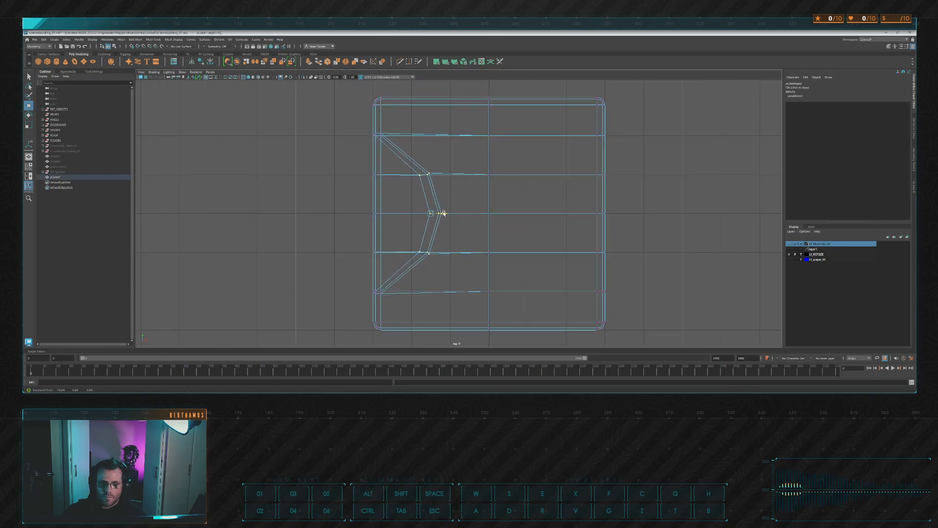
Reposition the vertices at one shoulder of the notch arch in the top view for a smoother curve
click(429, 173)
scroll(440, 185, up, 5)
key(space)
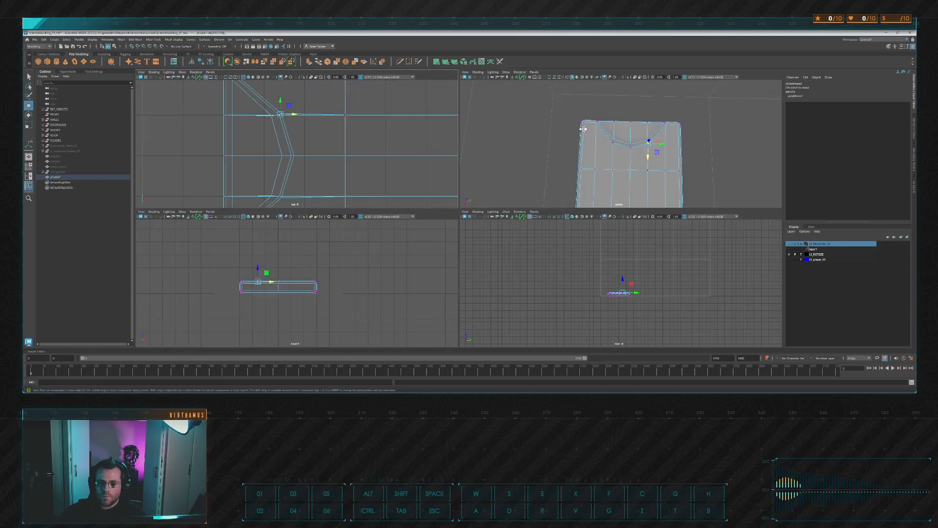
key(space)
alt+drag(512, 224, 495, 200)
key(space)
key(space)
scroll(438, 171, up, 5)
drag(436, 169, 440, 172)
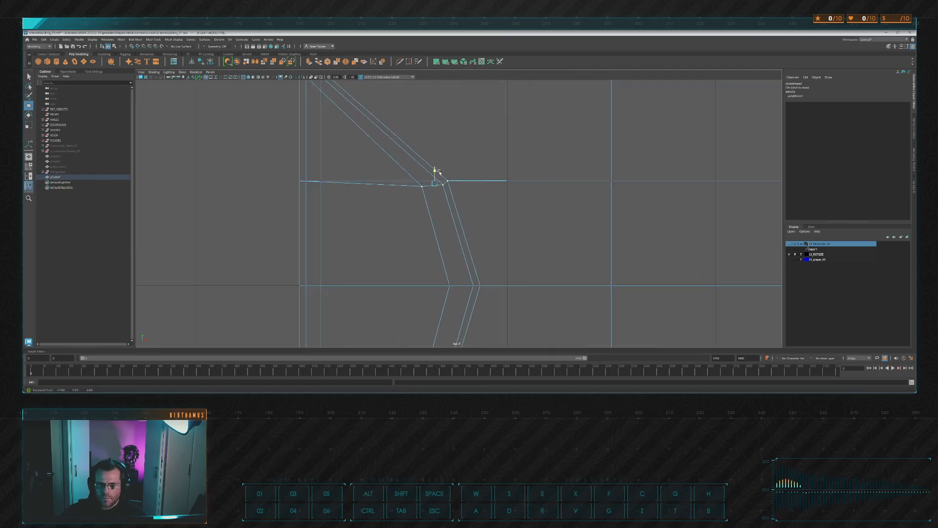
Reposition the matching vertices at the arch's opposite shoulder to even out the notch outline
alt+middle_drag(531, 219, 514, 119)
drag(450, 306, 451, 307)
drag(419, 277, 414, 271)
scroll(486, 249, down, 2)
key(space)
key(space)
alt+drag(515, 149, 386, 117)
alt+drag(429, 152, 400, 264)
Adjust the vertices where the lengthwise edges meet the end wall opposite the notch
double_click(540, 144)
scroll(508, 141, down, 5)
click(404, 198)
key(F9)
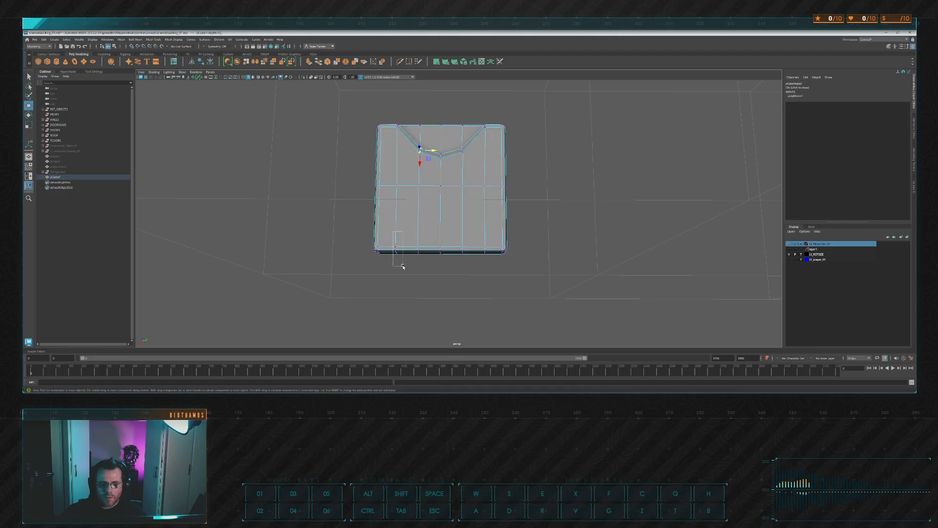
alt+middle_drag(424, 234, 480, 200)
alt+right_drag(480, 200, 467, 223)
alt+drag(450, 232, 527, 273)
alt+drag(550, 228, 542, 200)
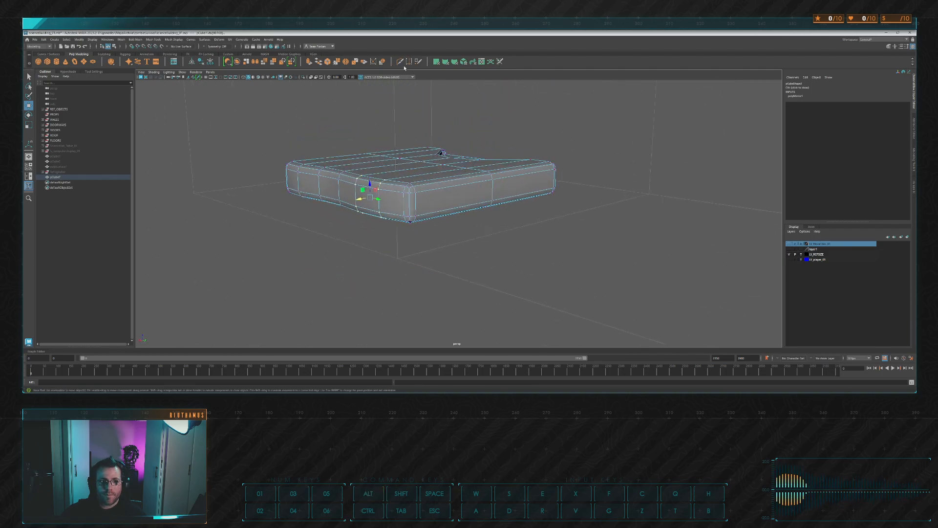
Try inserting a mid-height edge loop around the slab's side walls and scaling it outward
ctrl+click(416, 203)
alt+drag(452, 151, 407, 117)
alt+middle_drag(407, 118, 409, 134)
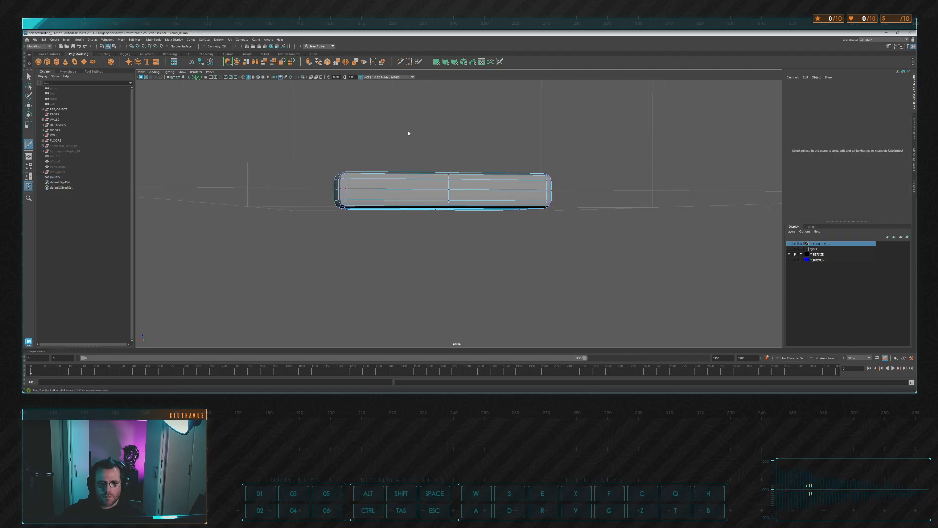
key(e)
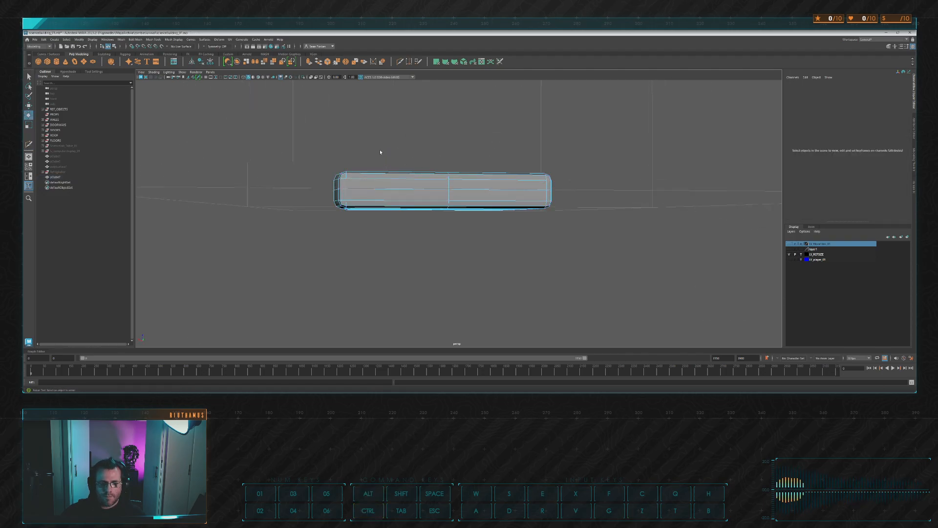
double_click(373, 190)
alt+drag(377, 165, 453, 190)
key(r)
key(ctrl+z)
drag(378, 137, 331, 138)
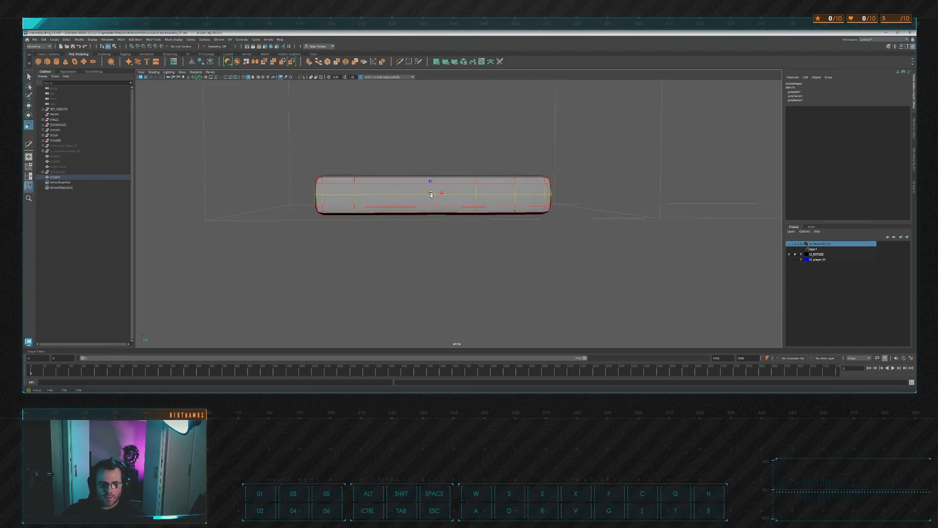
alt+drag(458, 191, 413, 133)
Undo the scaling and insertion of the side-wall edge loop
key(ctrl+z)
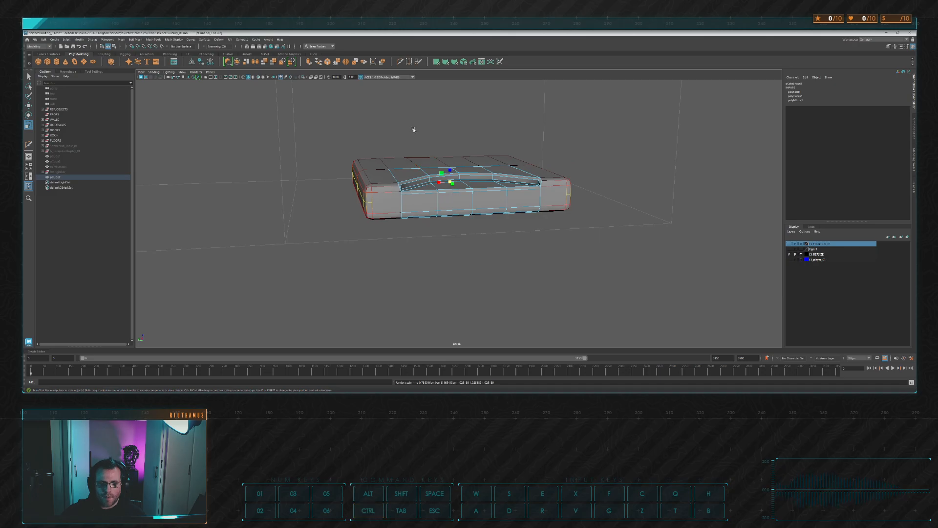
key(ctrl+z)
key(ctrl+z)
key(ctrl+z)
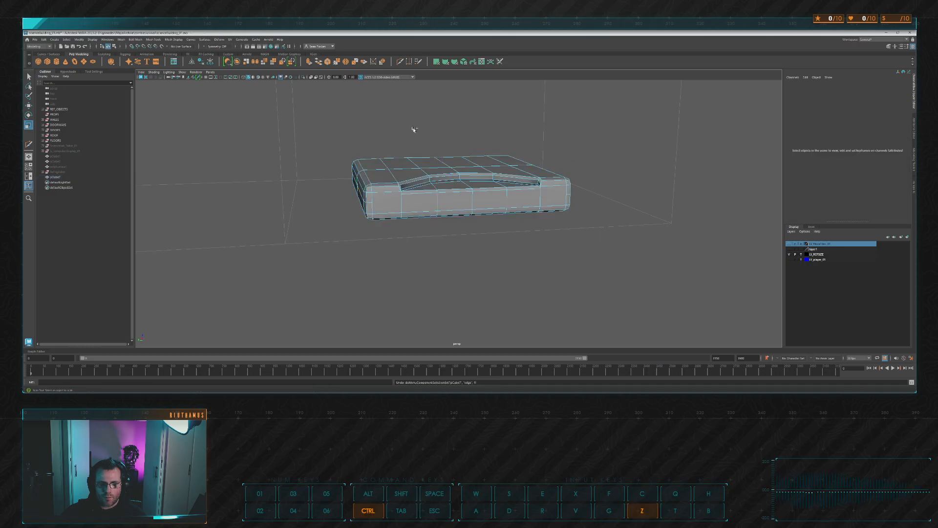
key(ctrl+z)
Merge the adjacent vertices at one end corner of the notch on the front wall
alt+drag(406, 128, 425, 130)
alt+right_drag(425, 131, 418, 194)
alt+drag(418, 193, 637, 203)
click(248, 173)
click(364, 199)
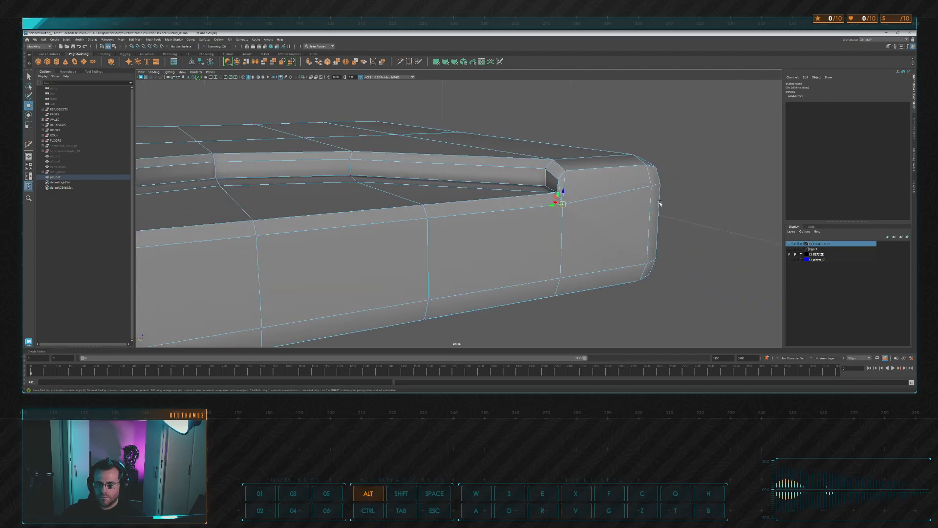
click(579, 205)
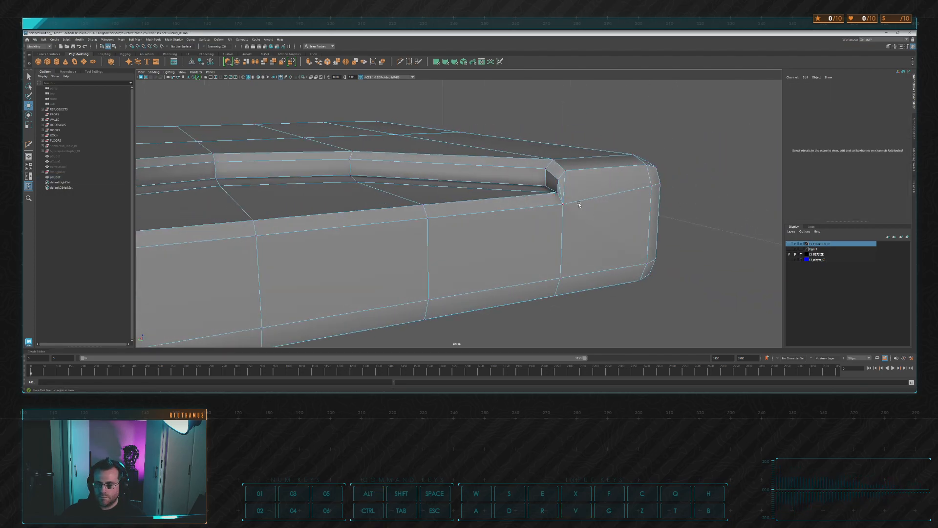
click(337, 61)
alt+drag(513, 206, 581, 175)
alt+middle_drag(580, 174, 435, 203)
drag(437, 211, 341, 181)
key(g)
scroll(499, 228, down, 5)
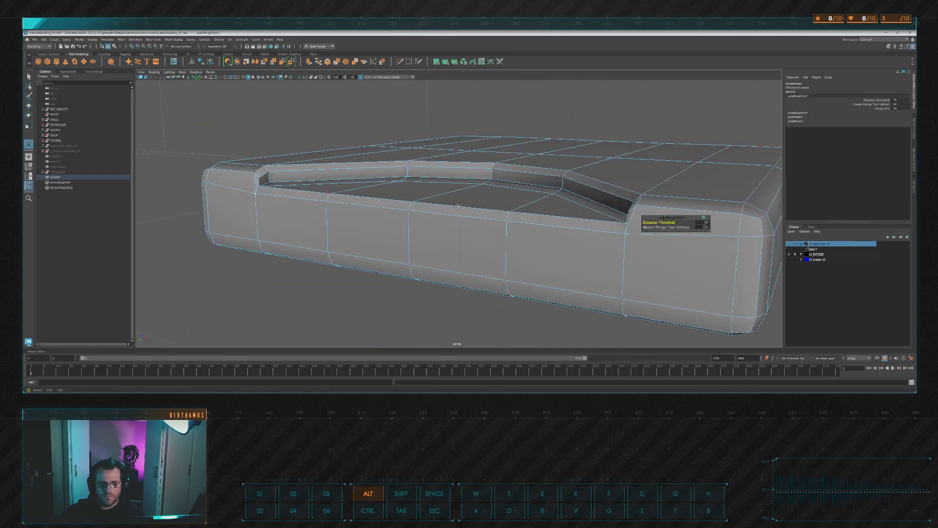
Merge the matching vertices at the notch's opposite end corner
alt+middle_drag(341, 181, 492, 208)
alt+drag(492, 208, 354, 210)
scroll(353, 210, up, 2)
click(260, 186)
alt+drag(259, 186, 412, 202)
shift+click(395, 196)
key(r)
key(w)
drag(407, 192, 395, 298)
drag(455, 186, 416, 185)
key(w)
click(572, 130)
scroll(572, 130, down, 2)
Insert a mid-height edge loop around all of the slab's side walls with the Multi-Cut tool
alt+drag(572, 130, 427, 183)
scroll(509, 172, up, 5)
scroll(426, 180, down, 2)
alt+middle_drag(424, 174, 479, 173)
alt+drag(605, 193, 519, 191)
click(521, 190)
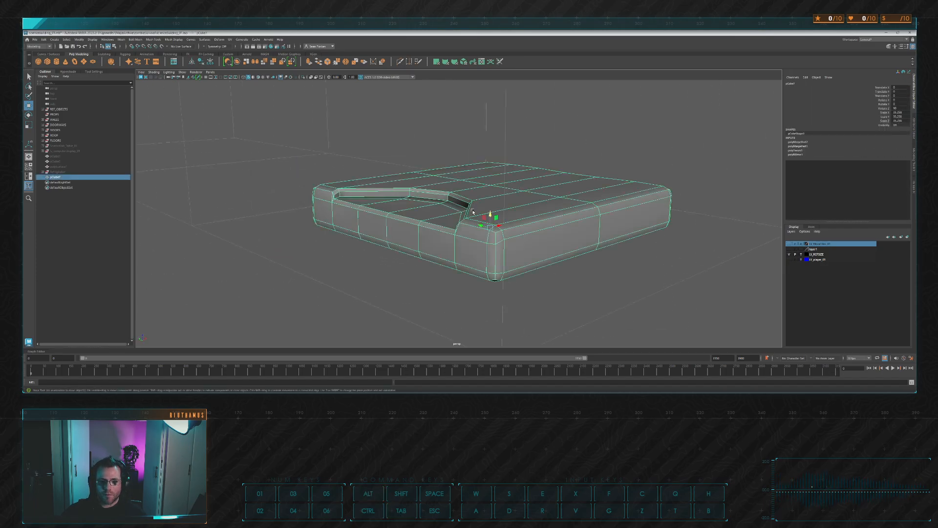
key(ctrl+shift+x)
alt+drag(458, 248, 489, 163)
click(507, 226)
key(r)
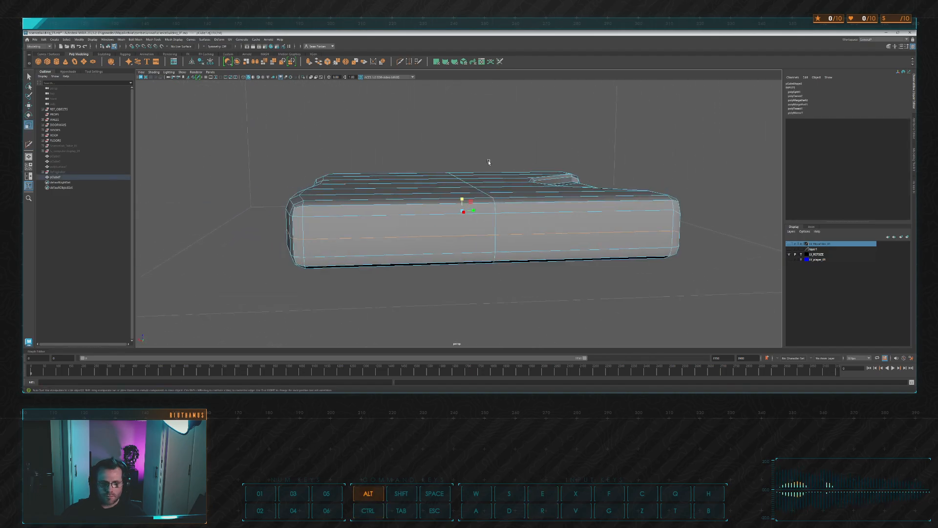
Scale the mid-height edge loop outward with soft selection to round the slab's side walls
key(b)
drag(416, 174, 460, 213)
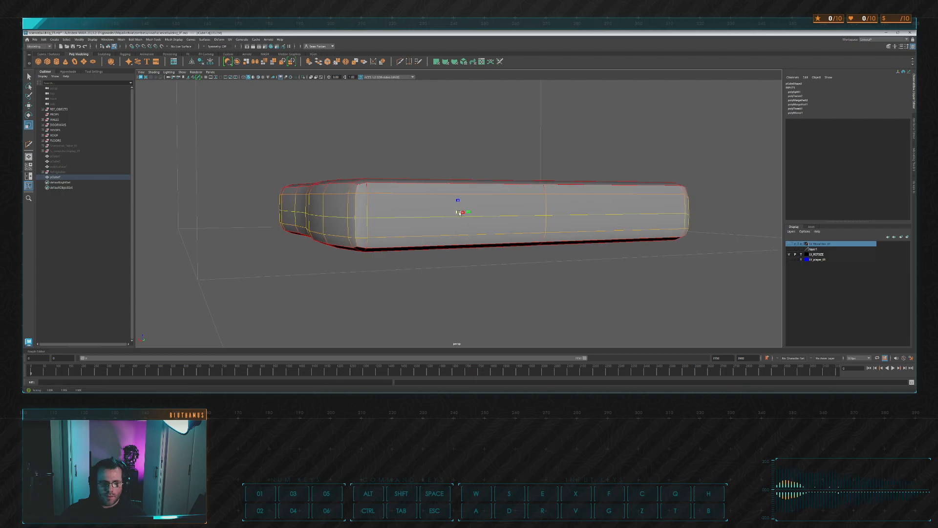
key(ctrl+z)
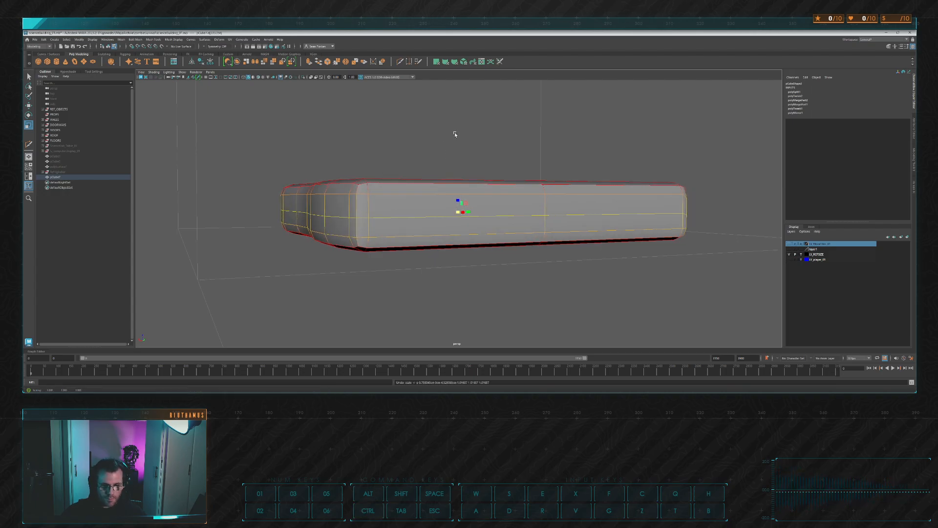
alt+drag(455, 216, 459, 211)
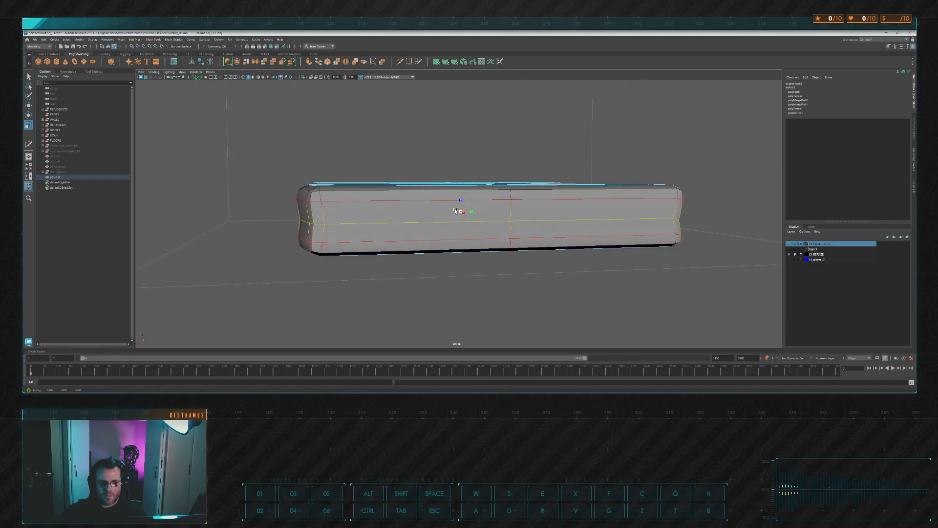
alt+drag(456, 210, 556, 157)
alt+drag(462, 270, 354, 224)
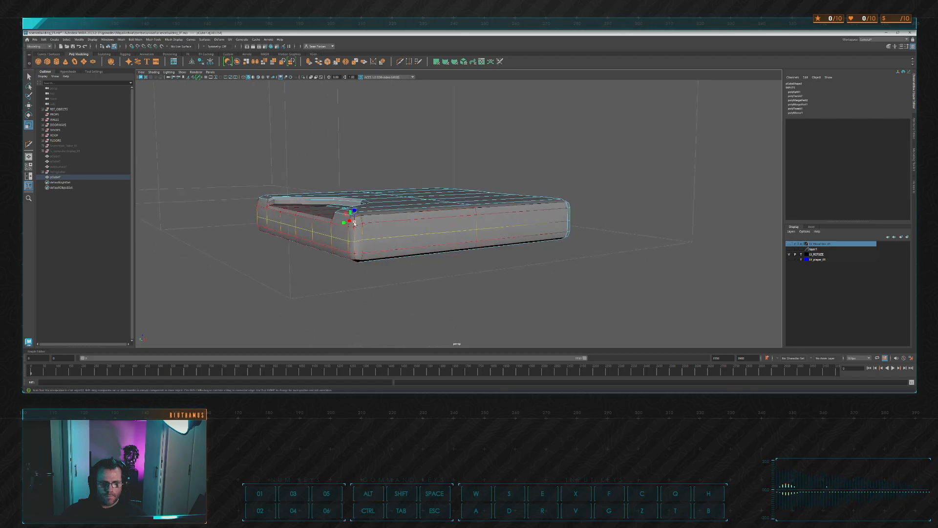
alt+drag(356, 222, 283, 222)
key(ctrl+z)
key(ctrl+z)
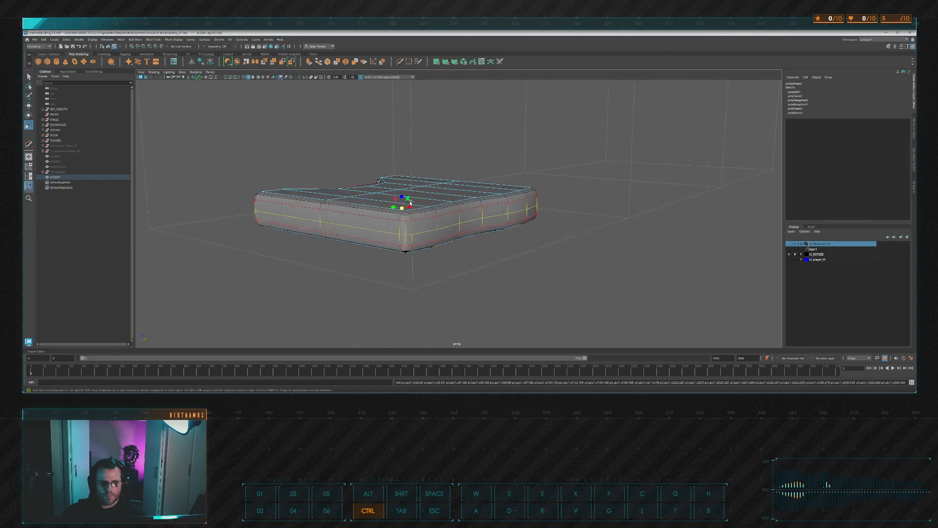
alt+drag(405, 200, 291, 201)
click(262, 198)
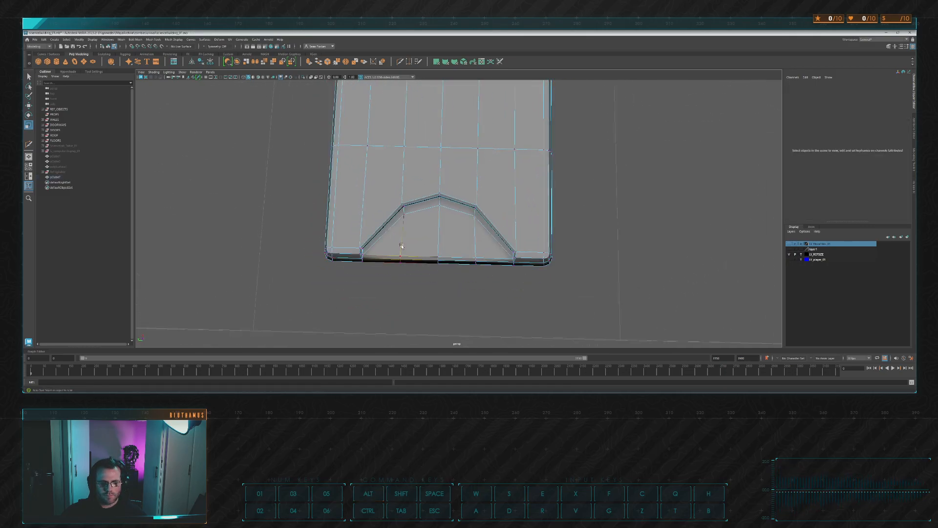
Move vertices along the notched end, at its corners and midway along both long sides to make the outline slightly irregular
drag(412, 280, 412, 279)
drag(399, 244, 483, 255)
drag(470, 216, 345, 195)
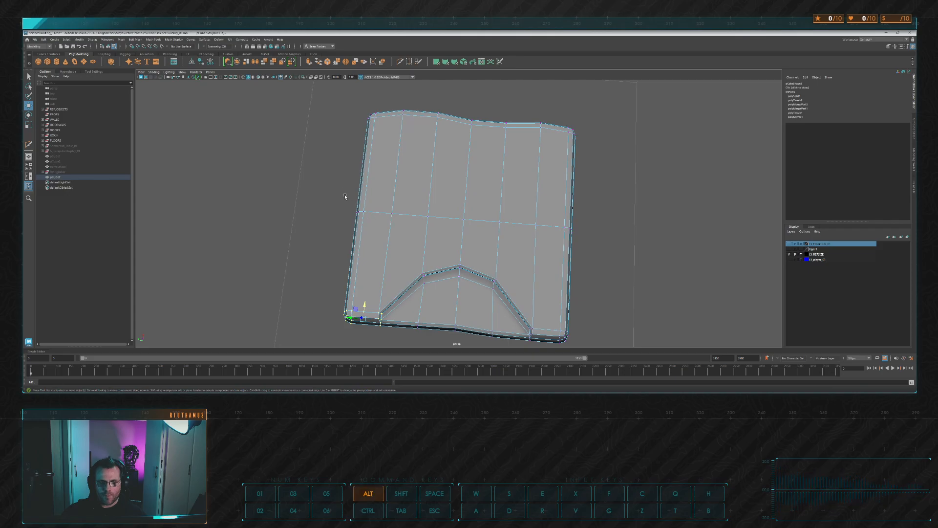
click(348, 223)
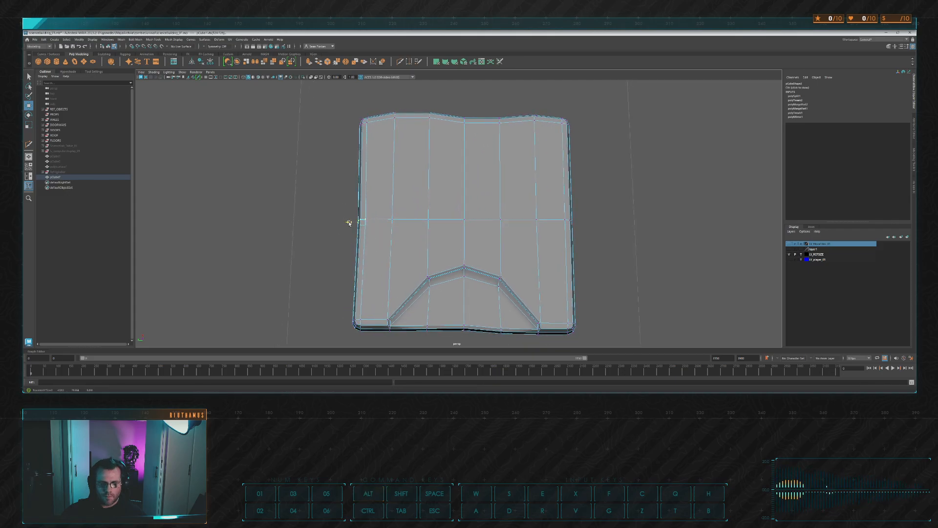
click(563, 230)
alt+drag(561, 214, 270, 197)
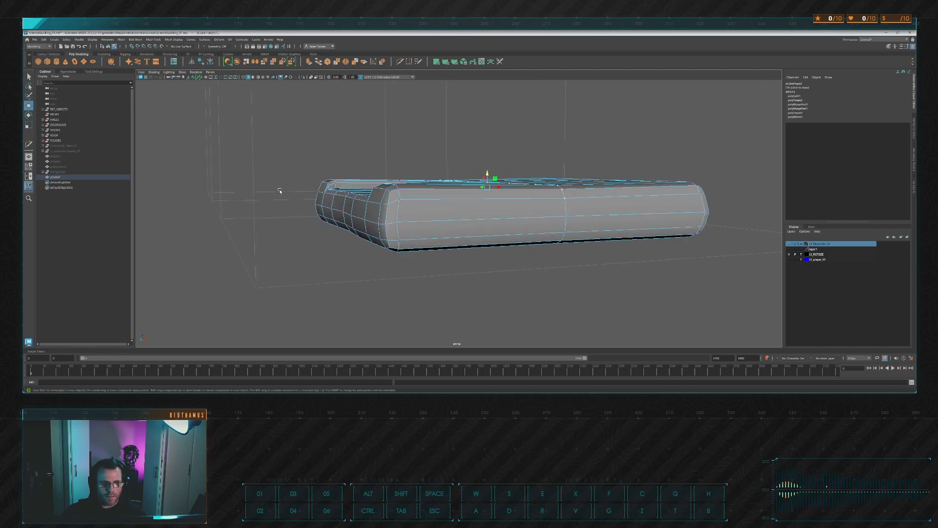
Push the mid-height edges of the notched end wall and its corner inward to form a shallow crease
alt+drag(371, 224, 456, 233)
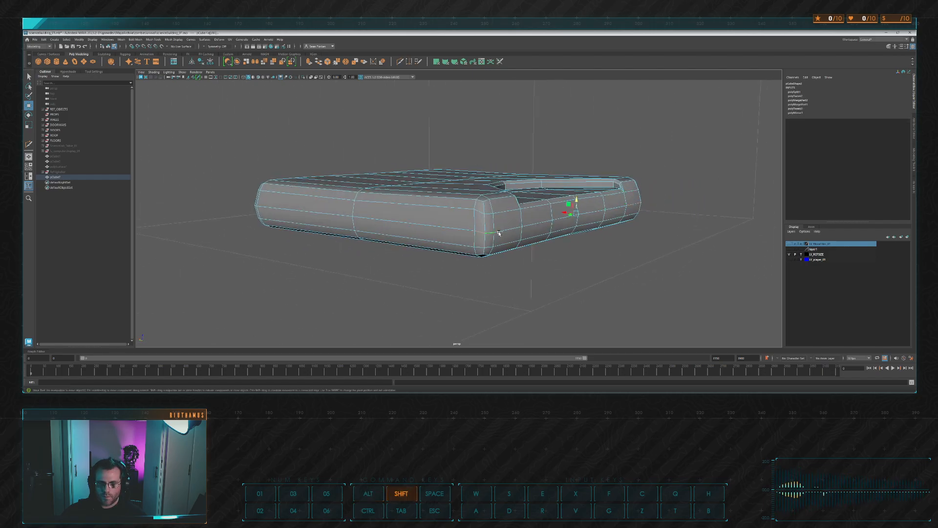
alt+drag(612, 209, 555, 202)
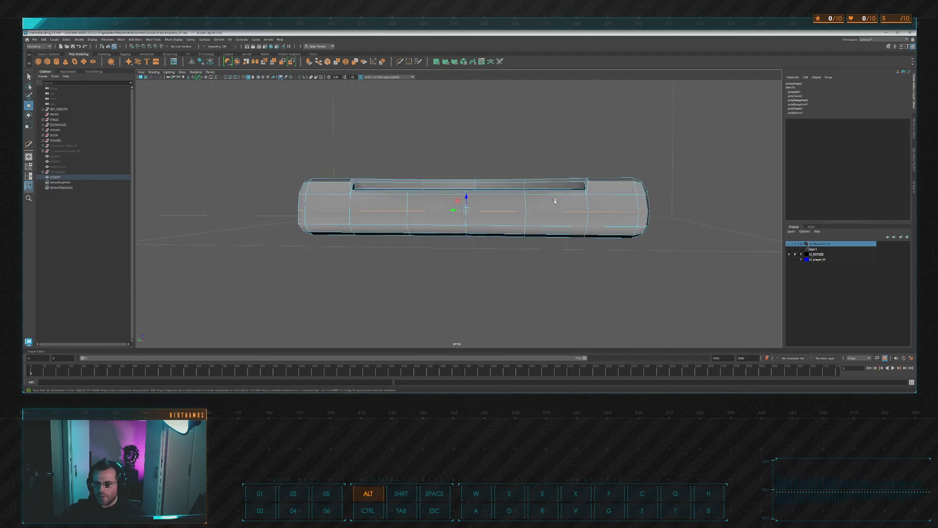
alt+middle_drag(688, 198, 585, 190)
alt+right_drag(584, 190, 630, 205)
alt+drag(629, 206, 593, 198)
right_drag(593, 198, 574, 196)
drag(552, 200, 558, 198)
alt+drag(479, 197, 395, 228)
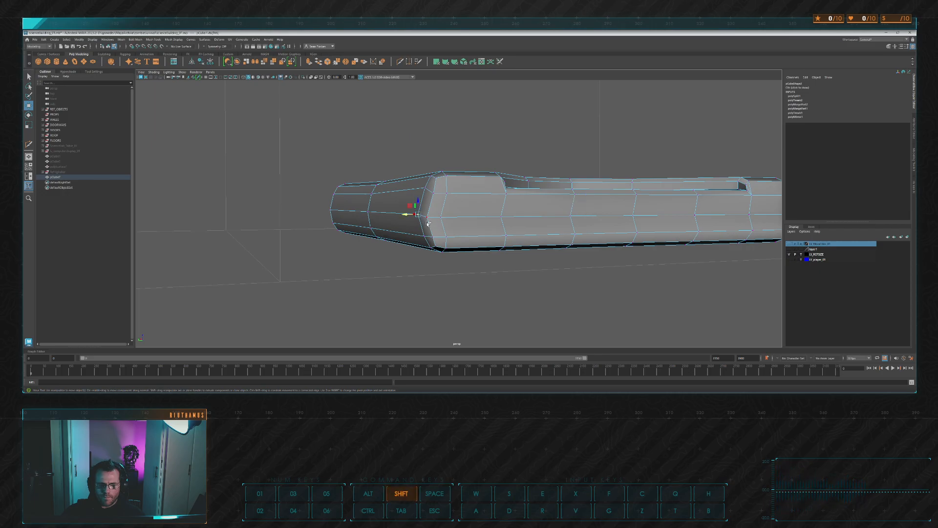
alt+drag(457, 217, 364, 201)
Raise the upper vertices at the end opposite the notch slightly in the front view
click(350, 224)
scroll(350, 224, down, 8)
key(space)
key(space)
alt+right_drag(486, 243, 560, 178)
alt+middle_drag(561, 178, 429, 212)
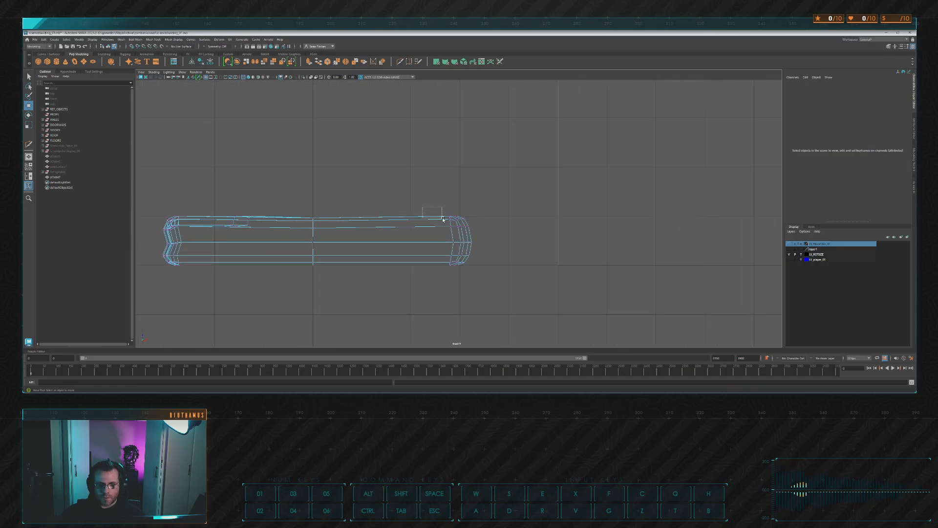
key(w)
click(463, 218)
drag(459, 209, 460, 207)
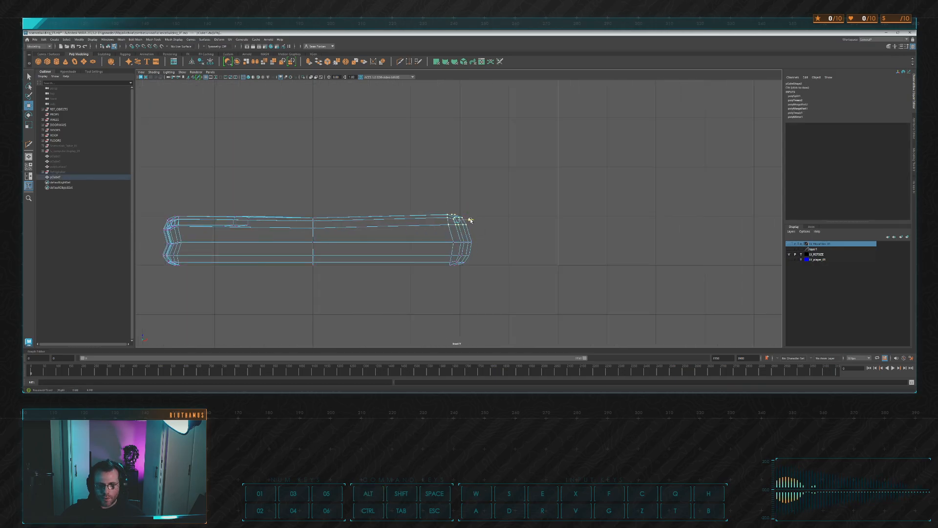
Insert edge loops across the slab on both sides of its central loop, one of them just behind the notch
drag(443, 256, 486, 275)
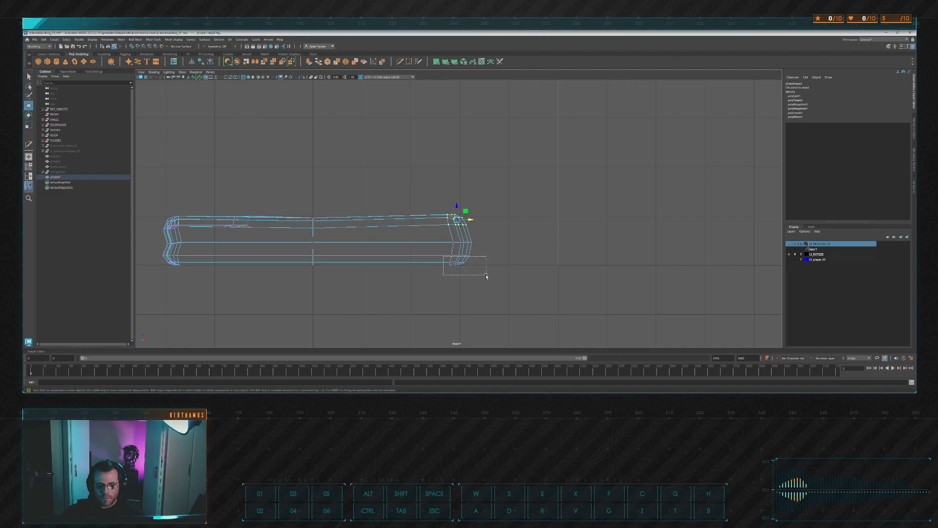
click(504, 255)
alt+middle_drag(511, 225, 571, 223)
alt+middle_drag(450, 204, 490, 203)
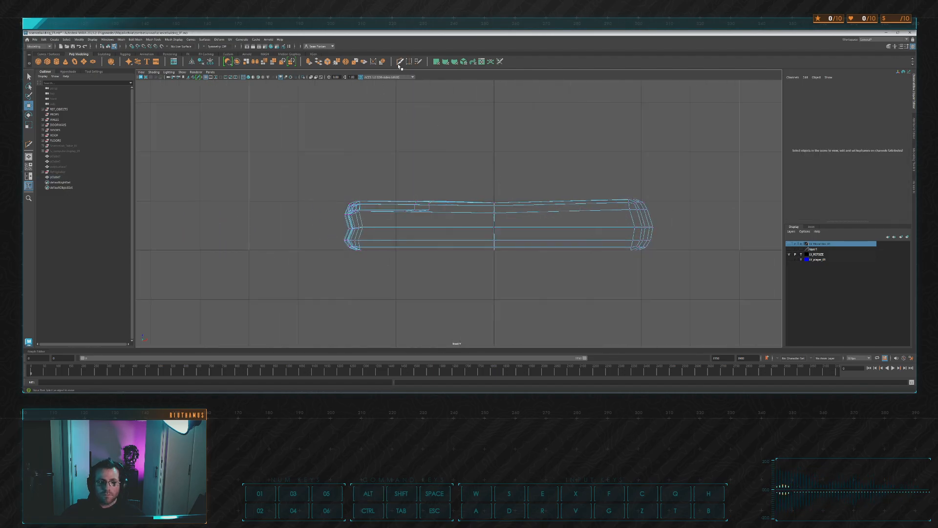
key(space)
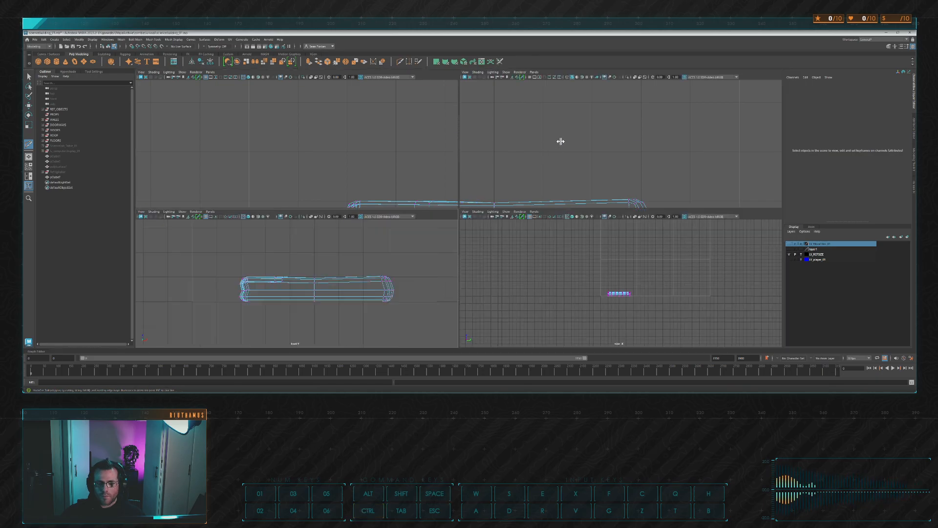
key(space)
alt+drag(515, 164, 502, 192)
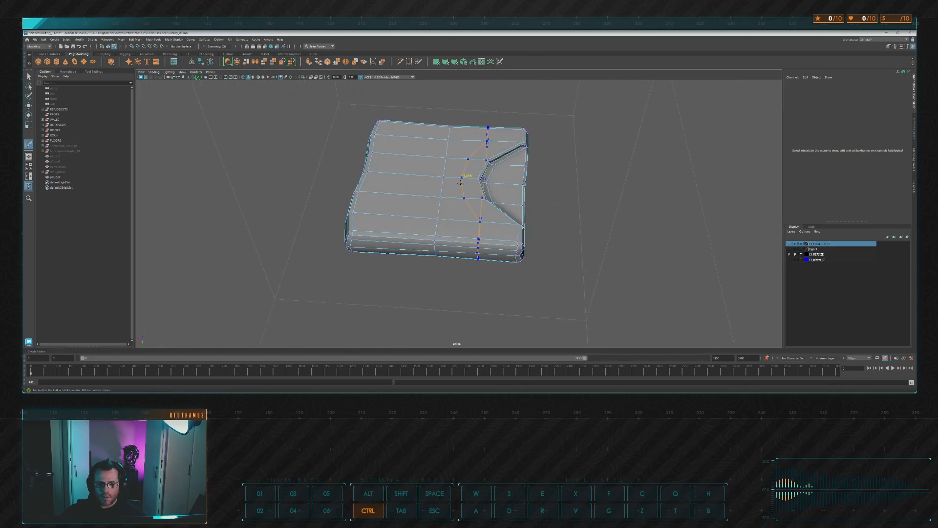
alt+middle_drag(438, 173, 465, 172)
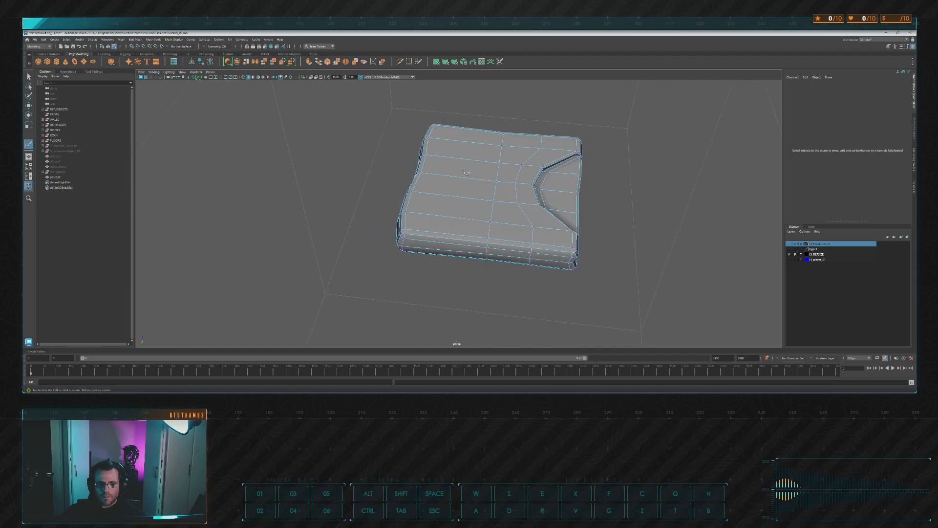
alt+drag(457, 175, 535, 192)
Adjust the height of the upper vertices on the new edge loop farther from the notch in the front view
key(space)
key(space)
alt+middle_drag(412, 210, 452, 212)
scroll(480, 195, up, 3)
alt+middle_drag(513, 158, 442, 167)
scroll(443, 168, up, 1)
key(w)
alt+middle_drag(544, 165, 441, 172)
drag(465, 200, 500, 212)
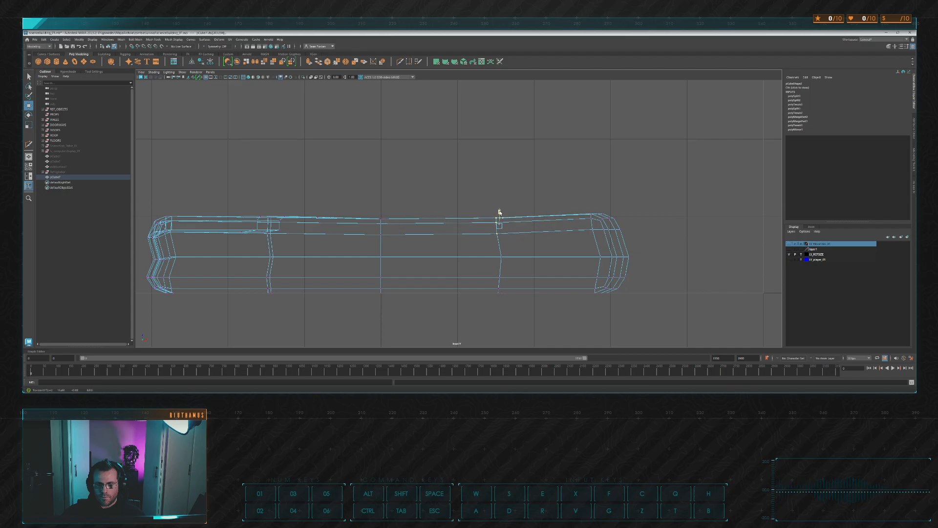
alt+middle_drag(417, 203, 447, 199)
key(ctrl+z)
Nudge a small group of the slab's vertices slightly in the perspective view and return to object mode
key(space)
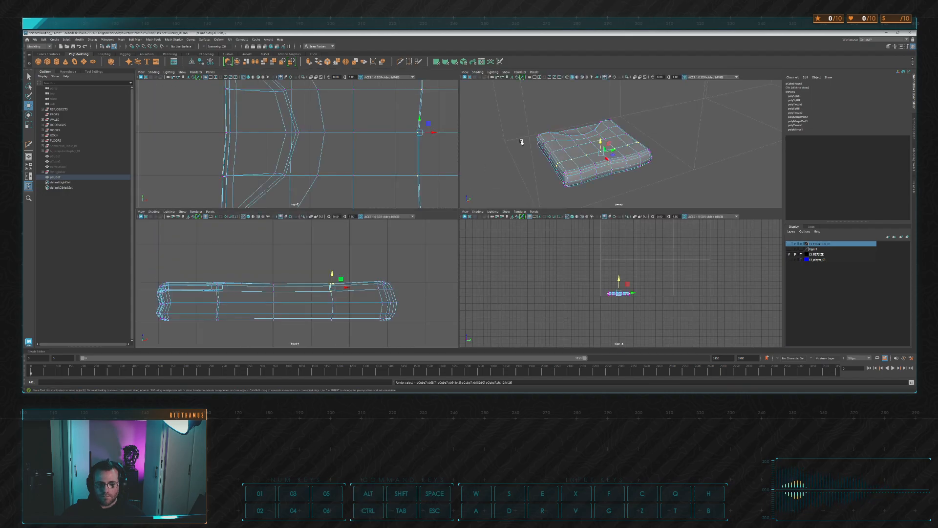
key(space)
alt+drag(495, 144, 344, 206)
drag(490, 192, 516, 214)
drag(510, 202, 513, 203)
alt+drag(490, 235, 568, 170)
key(F8)
click(568, 183)
Inspect the slab's irregular outline, top surface and notch from several angles
scroll(557, 173, down, 5)
scroll(412, 238, up, 4)
click(412, 238)
alt+drag(412, 238, 449, 191)
key(F8)
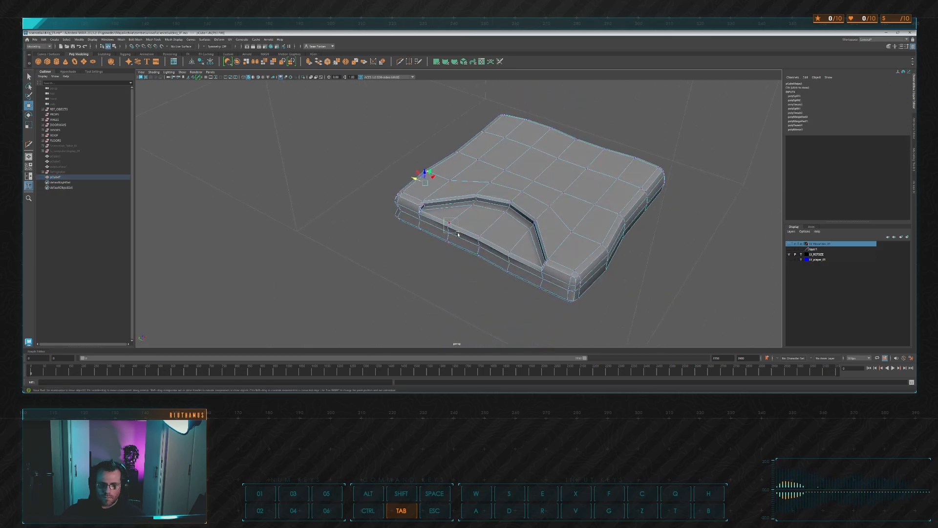
alt+drag(470, 233, 458, 198)
alt+drag(470, 253, 478, 168)
click(554, 194)
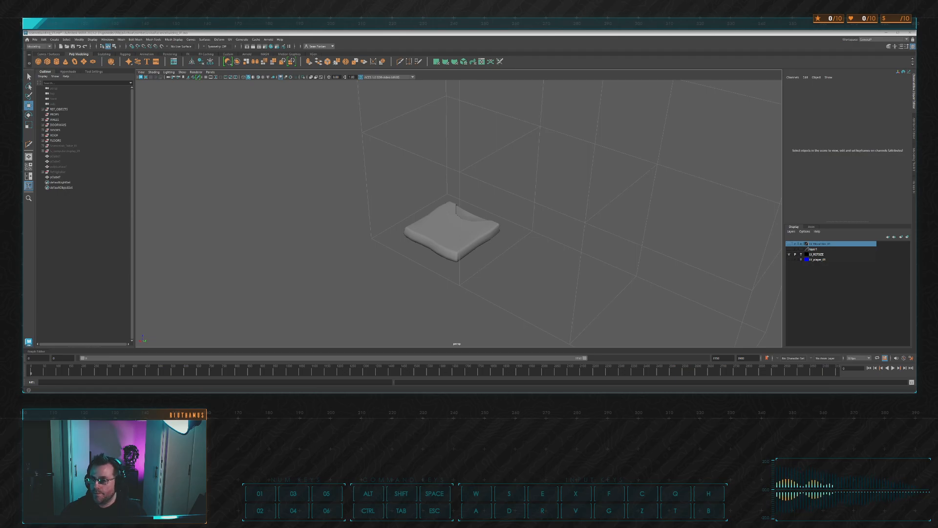
Delete the slab's construction history and freeze its transformations
alt+drag(521, 151, 487, 160)
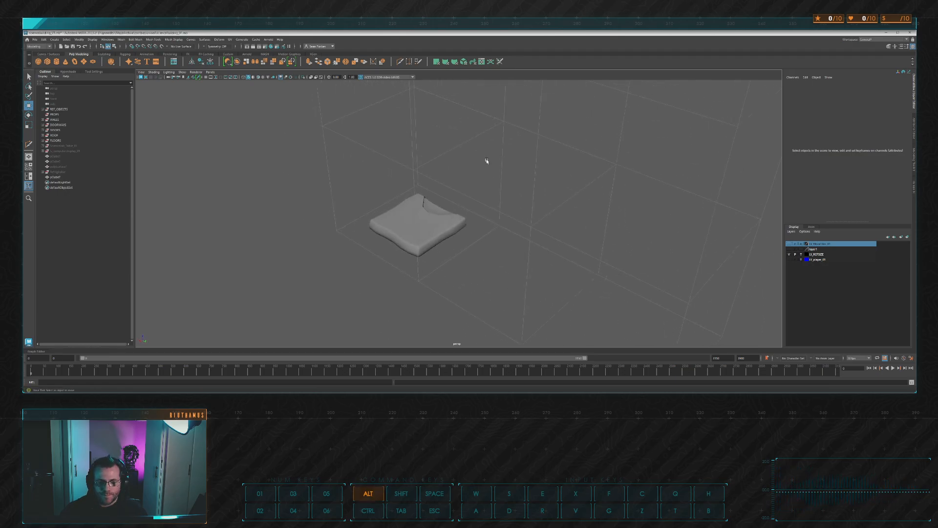
click(424, 239)
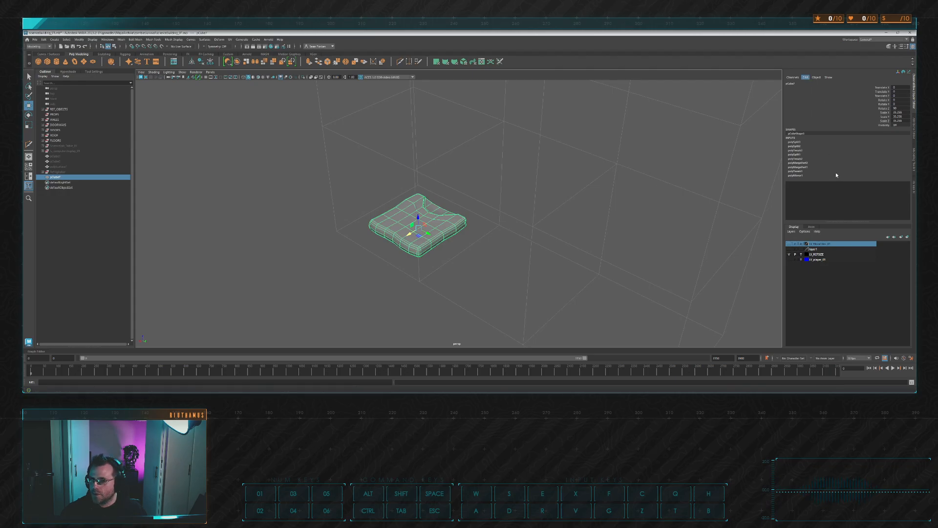
key(alt+shift+d)
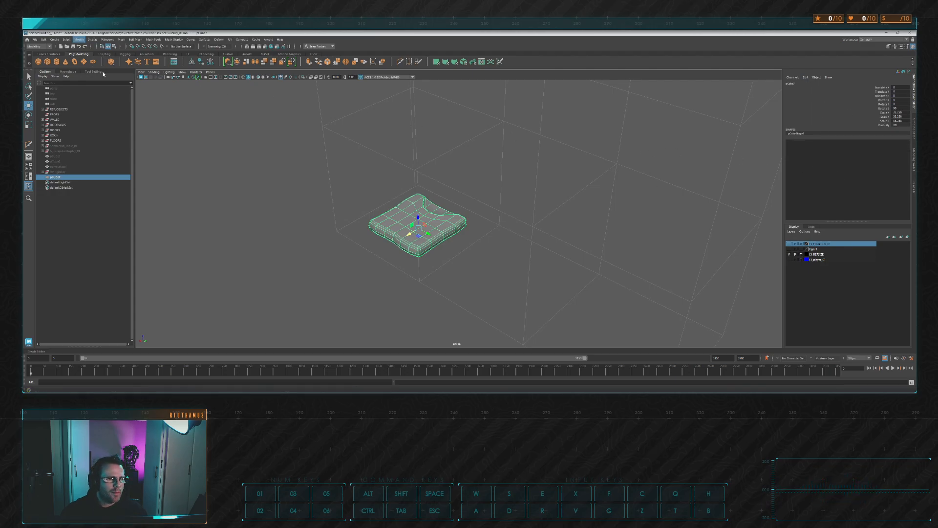
click(105, 67)
click(532, 128)
Show the player reference layer to compare the slab with the human figure
alt+drag(491, 130, 507, 142)
scroll(503, 166, down, 4)
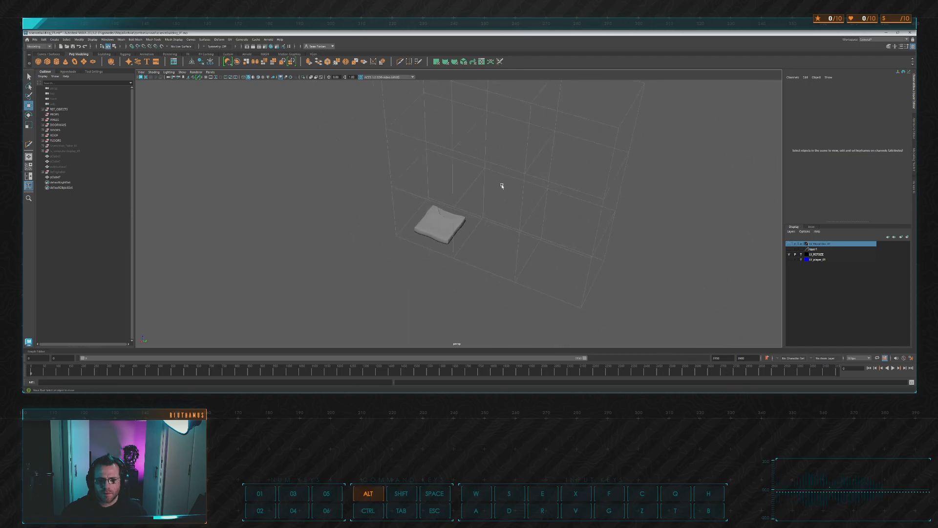
alt+drag(503, 186, 490, 194)
click(789, 259)
scroll(580, 193, up, 8)
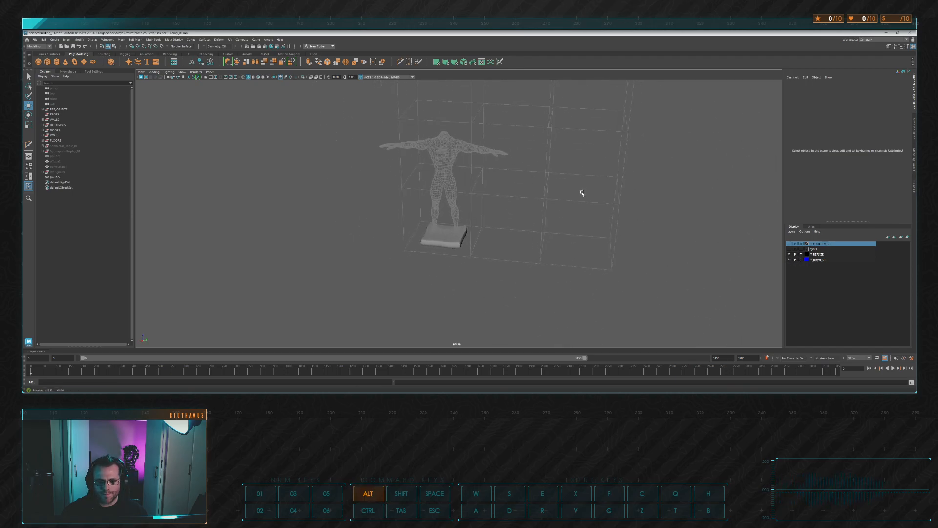
Scale the slab down uniformly to about the length of the figure's feet, comparing them in the front view
alt+drag(469, 205, 391, 245)
click(413, 230)
key(r)
key(space)
key(space)
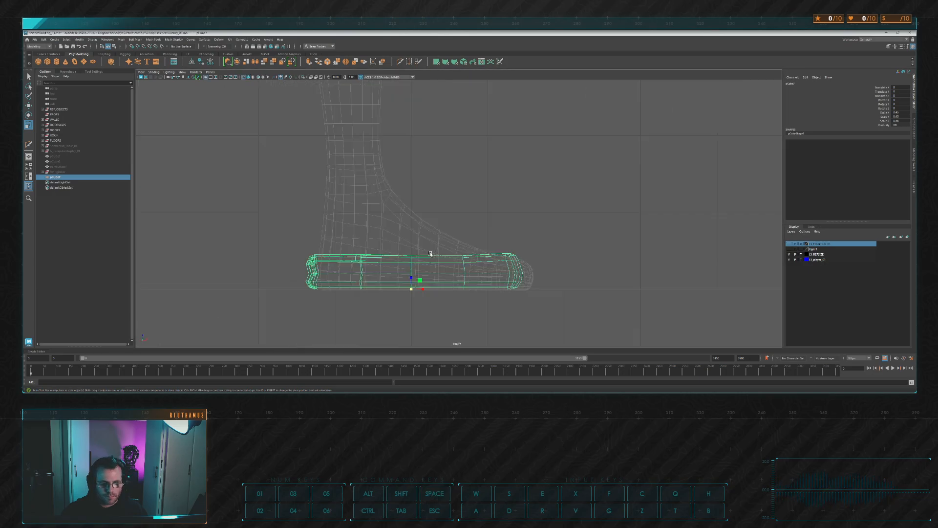
scroll(488, 223, down, 3)
Raise the slab to the figure's hips to compare its size with the body
key(space)
key(space)
alt+drag(538, 142, 515, 207)
scroll(516, 170, up, 2)
click(517, 170)
click(463, 226)
key(w)
scroll(517, 184, down, 5)
alt+middle_drag(509, 179, 507, 202)
drag(463, 244, 486, 130)
alt+middle_drag(485, 130, 484, 182)
scroll(483, 181, up, 5)
alt+drag(471, 169, 479, 134)
Scale the slab and raise it to the figure's chest to compare it with the torso width
key(r)
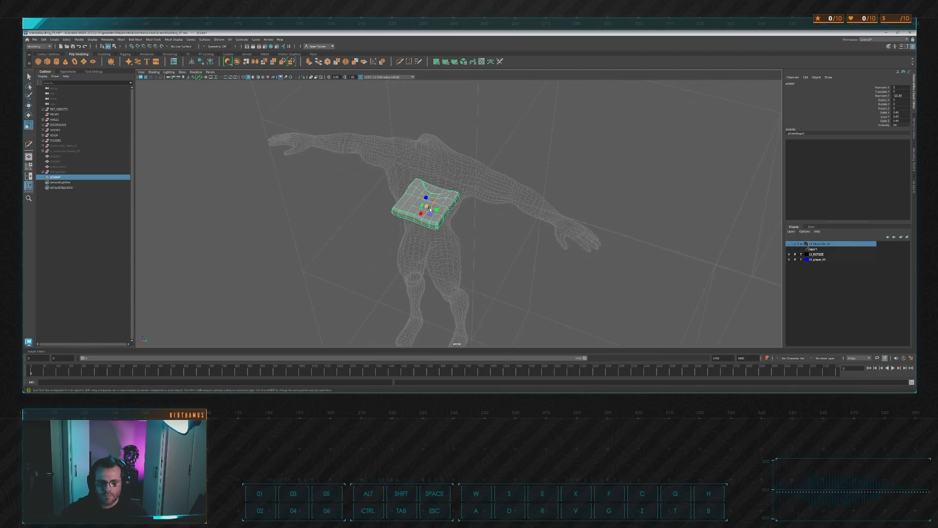
drag(427, 205, 433, 147)
alt+scroll(435, 146, up, 3)
alt+middle_drag(454, 124, 462, 176)
alt+scroll(450, 164, up, 3)
alt+drag(471, 169, 523, 189)
alt+middle_drag(522, 188, 525, 145)
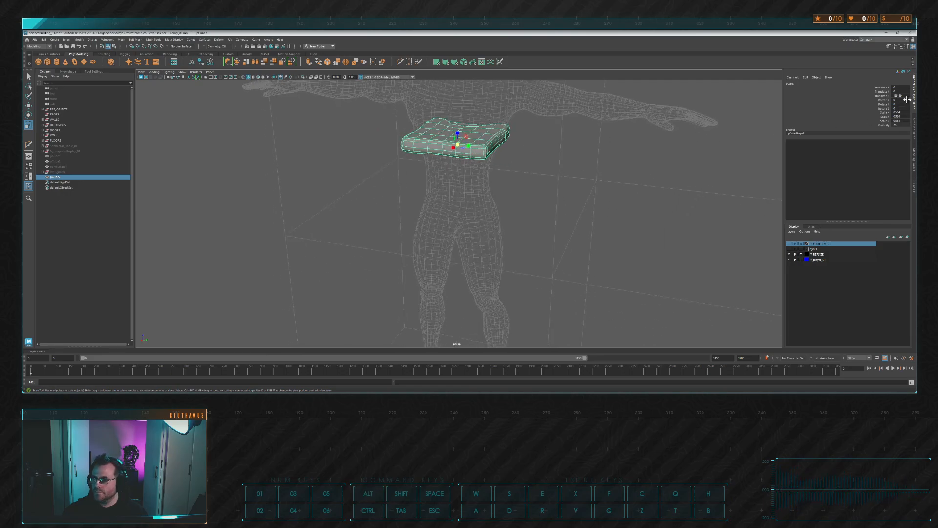
Set the slab's Translate Z to 0 and uniformly rescale it to fit between the figure's feet
key(Return)
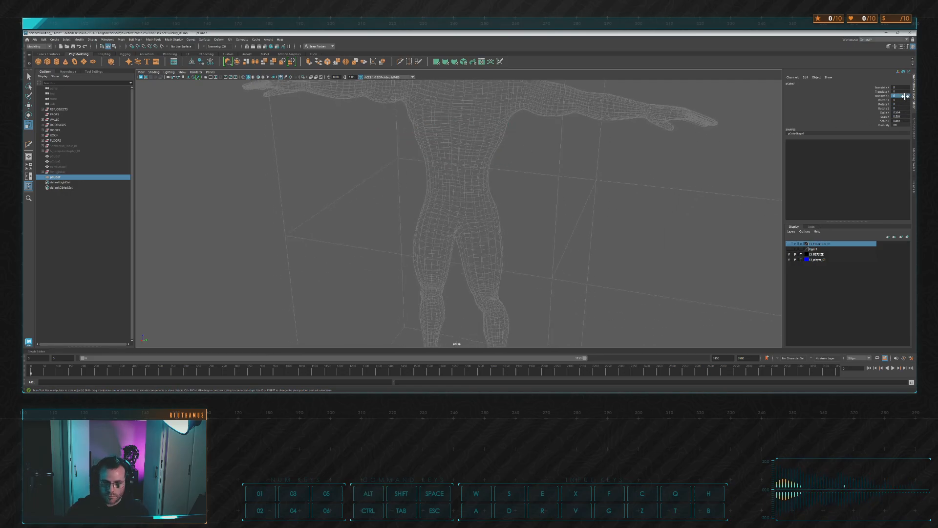
alt+drag(628, 266, 609, 250)
alt+middle_drag(609, 249, 561, 174)
alt+drag(562, 174, 559, 209)
scroll(543, 212, up, 4)
drag(431, 257, 432, 256)
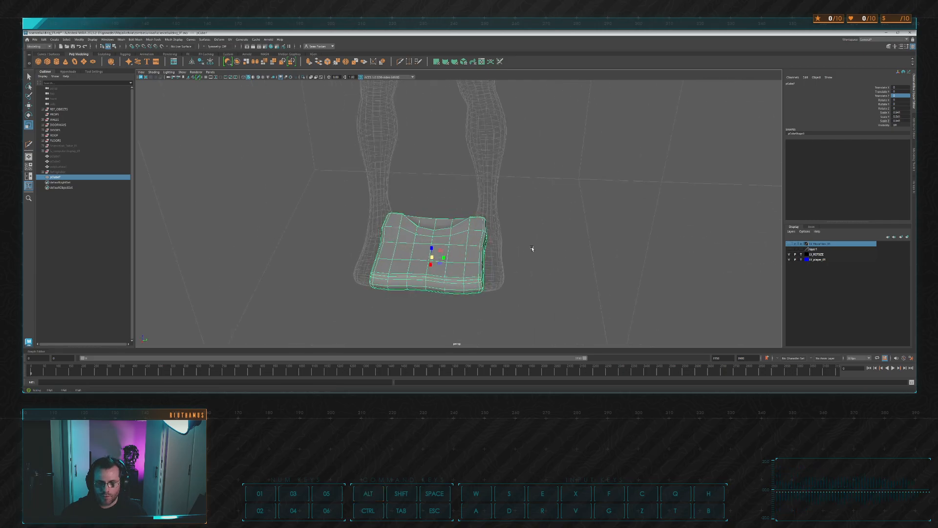
Duplicate the slab twice and stack the copies above it, turning them slightly to test a pile
alt+drag(597, 232, 560, 197)
click(579, 208)
click(466, 265)
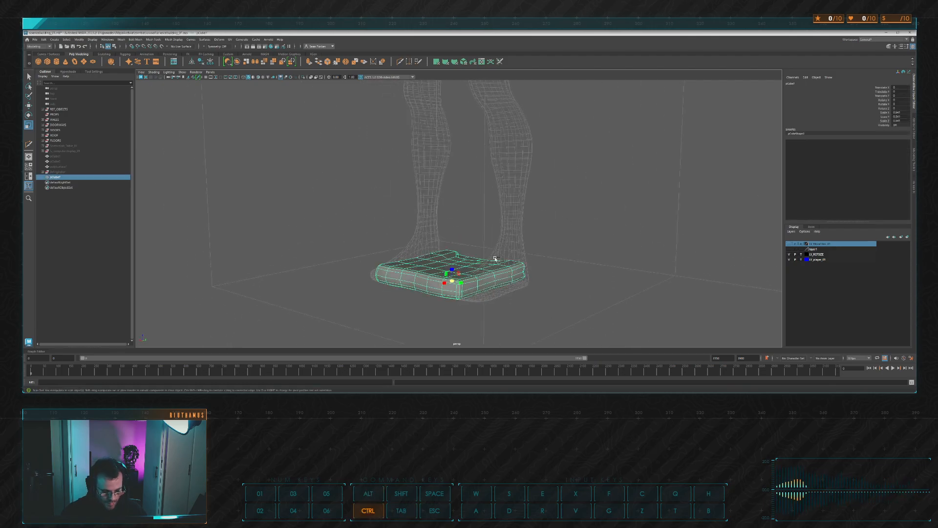
key(ctrl+d)
key(w)
drag(452, 268, 420, 232)
key(e)
key(ctrl+d)
key(w)
key(e)
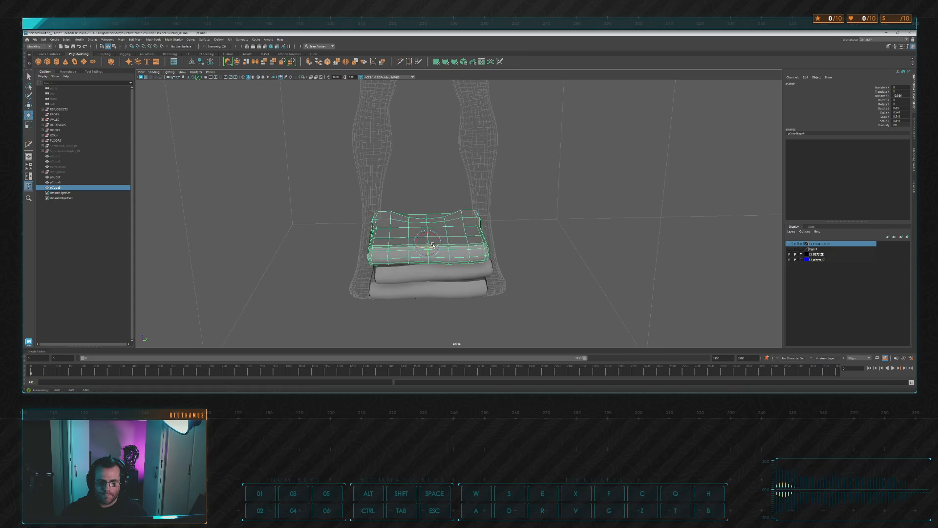
Delete the two stacked slab duplicates
click(560, 210)
mouse_move(559, 209)
alt+mouse_down()
mouse_move(582, 206)
mouse_move(511, 212)
mouse_move(538, 197)
mouse_move(531, 203)
mouse_move(573, 201)
alt+mouse_up()
click(459, 232)
key(Delete)
click(460, 249)
key(Delete)
Lower vertices along the front lip of the slab's notch floor in vertex mode
click(440, 247)
alt+drag(492, 215, 427, 153)
scroll(422, 169, up, 3)
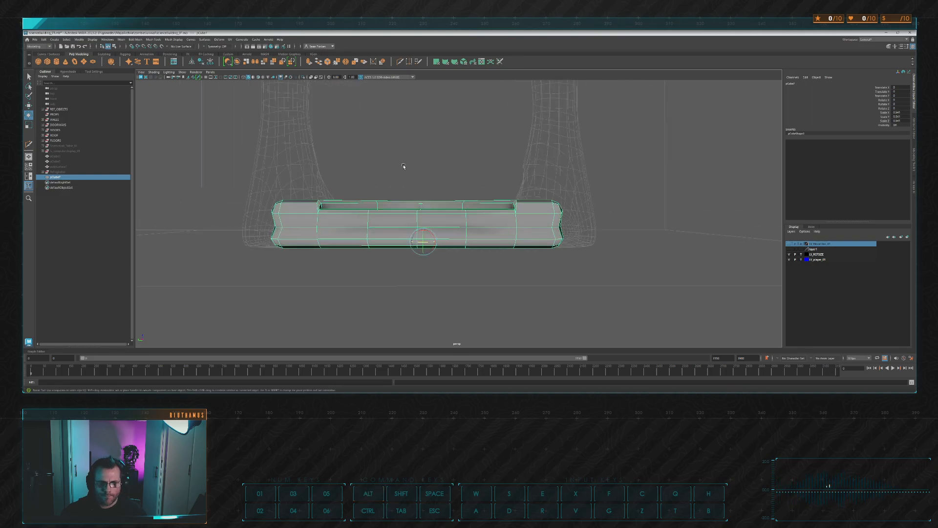
right_drag(377, 162, 357, 164)
alt+middle_drag(381, 191, 469, 184)
scroll(469, 184, up, 5)
alt+drag(469, 184, 454, 274)
key(w)
alt+drag(459, 276, 467, 240)
ctrl+drag(463, 174, 401, 200)
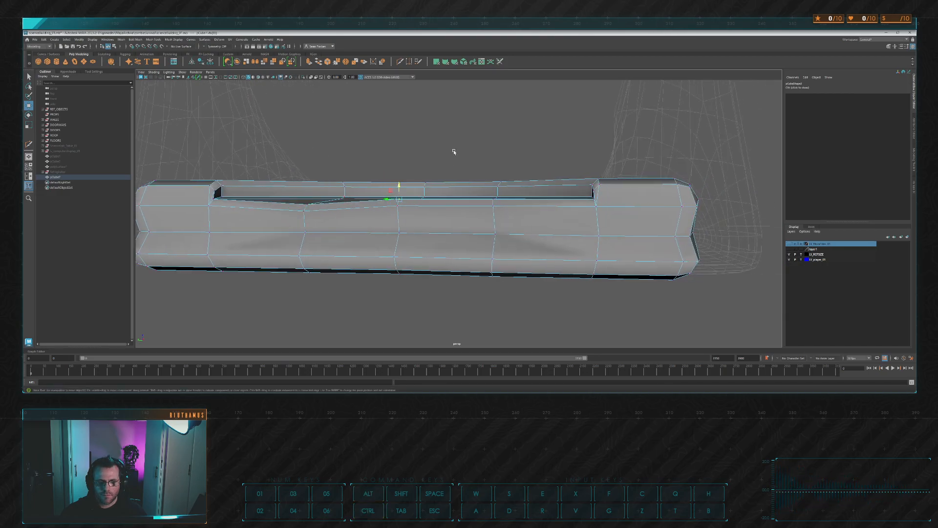
Lower two notch floor edges on either side of the middle in edge mode
right_drag(454, 141, 454, 123)
scroll(415, 191, up, 3)
click(376, 199)
drag(376, 185, 375, 191)
click(508, 202)
drag(507, 184, 508, 193)
click(482, 132)
alt+drag(476, 128, 472, 170)
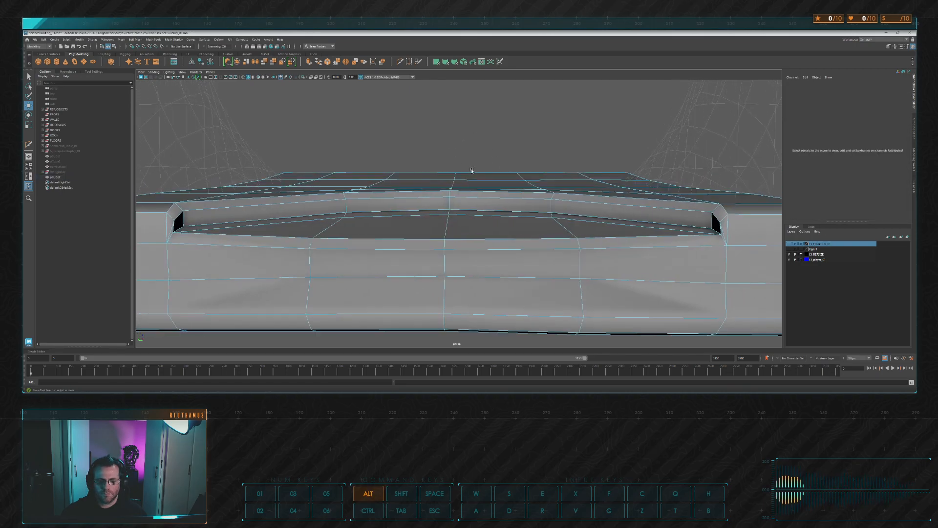
Adjust the height of the middle and neighbouring components where the notch floor meets its inner wall
click(450, 213)
alt+drag(449, 213, 448, 178)
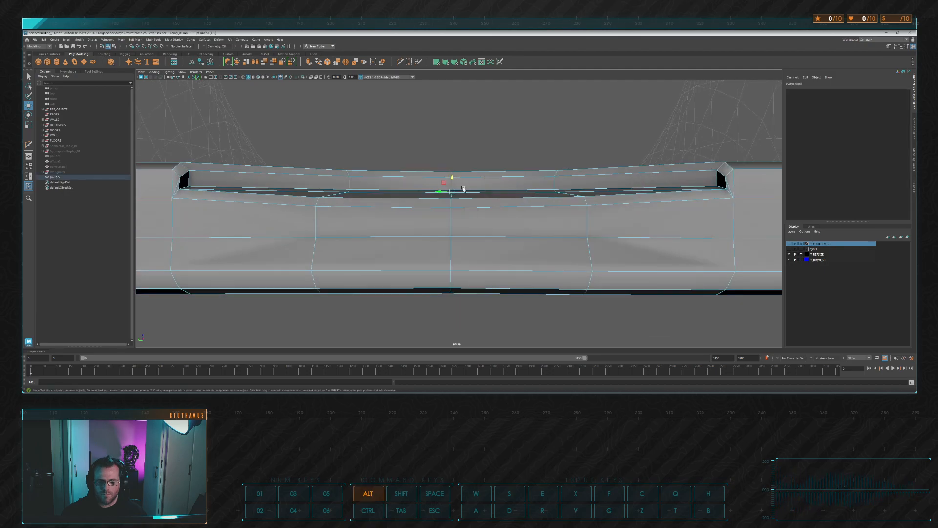
click(546, 191)
alt+drag(562, 182, 469, 184)
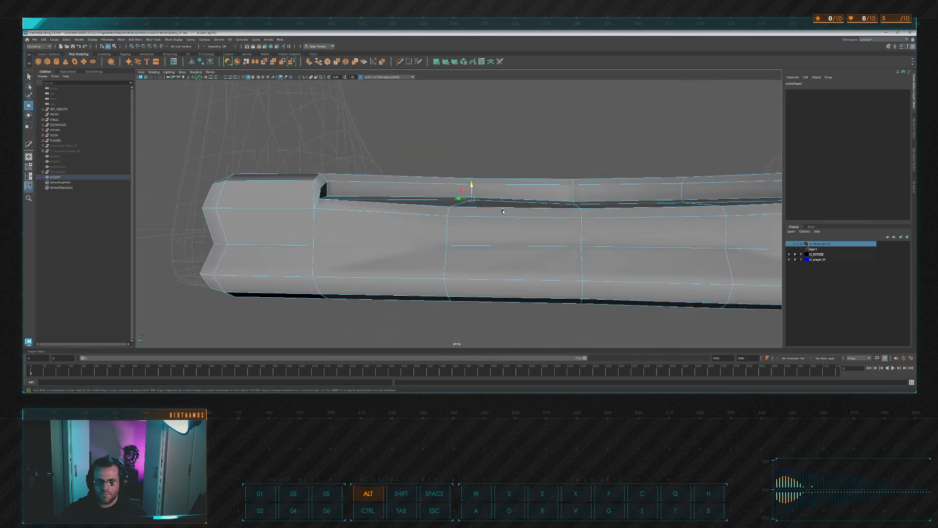
click(530, 155)
Freeze the rescaled slab's transformations in object mode
scroll(538, 149, down, 6)
alt+drag(541, 151, 573, 154)
click(453, 256)
alt+drag(453, 256, 536, 233)
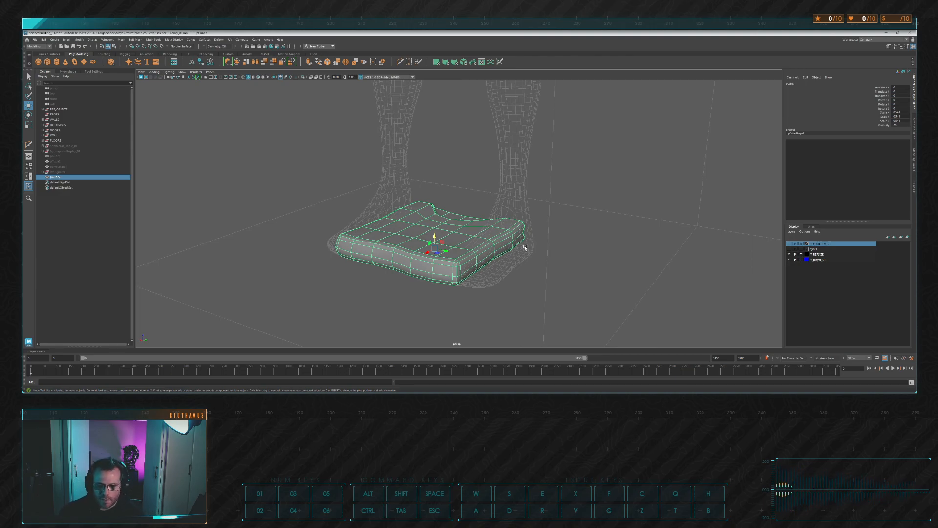
scroll(525, 249, up, 4)
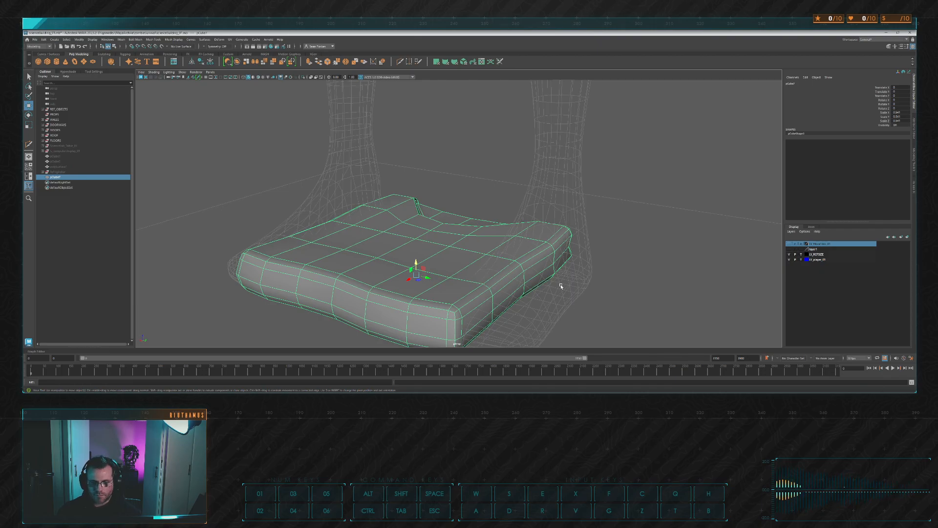
scroll(562, 278, down, 3)
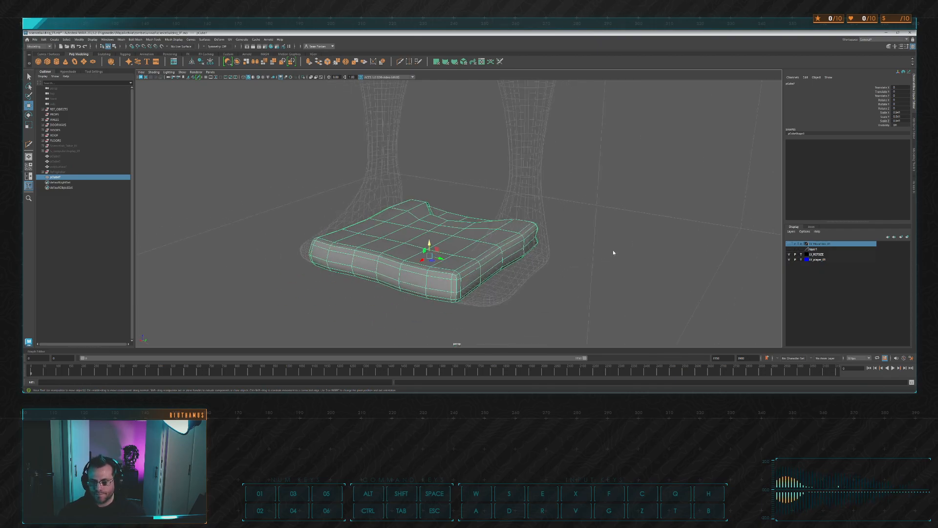
click(624, 233)
scroll(606, 234, down, 3)
click(478, 239)
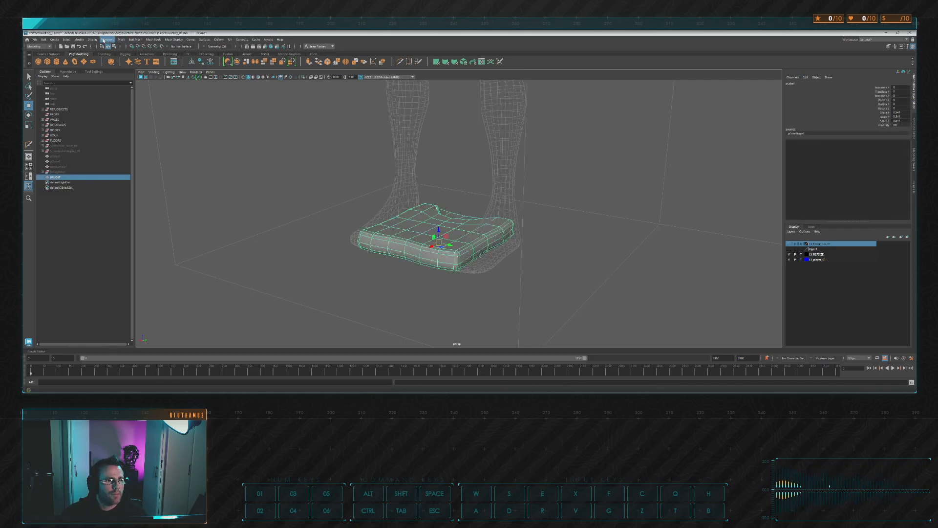
click(99, 64)
click(382, 178)
Lower the upper vertices of the slab's middle columns in the side view to make the top sag
click(434, 228)
alt+drag(434, 227, 455, 220)
key(space)
key(space)
scroll(553, 192, up, 2)
key(space)
key(space)
scroll(511, 240, up, 4)
scroll(505, 217, up, 6)
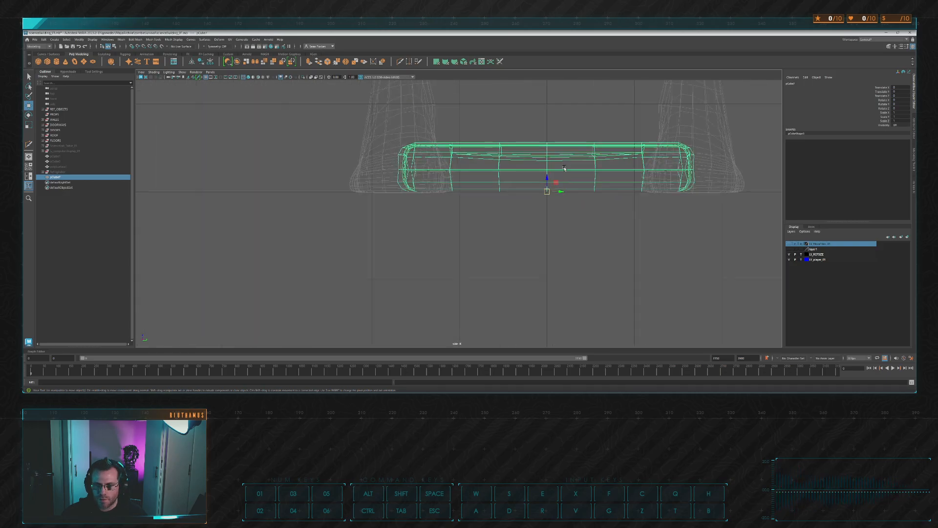
scroll(527, 201, down, 5)
alt+middle_drag(494, 165, 522, 169)
scroll(482, 166, up, 6)
alt+middle_drag(489, 130, 484, 149)
scroll(484, 149, up, 2)
key(F9)
drag(381, 164, 463, 180)
drag(534, 204, 521, 183)
drag(565, 161, 594, 210)
drag(576, 178, 638, 179)
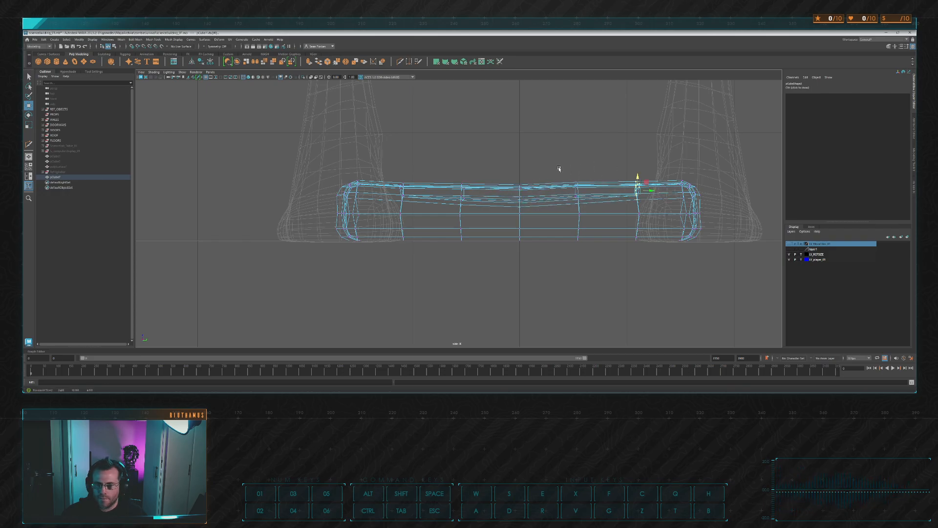
Raise the upper vertices at both outer sides of the slab slightly in the side view
drag(322, 171, 374, 208)
drag(350, 179, 349, 177)
mouse_move(672, 172)
mouse_down()
mouse_move(719, 209)
mouse_move(687, 180)
mouse_up()
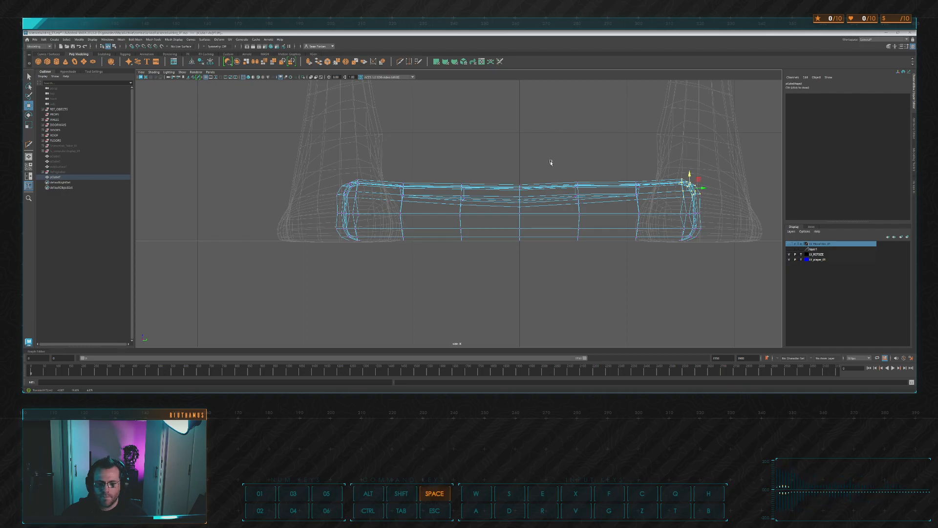
key(space)
key(space)
key(space)
key(space)
key(space)
key(space)
key(space)
key(space)
alt+drag(585, 145, 509, 181)
click(557, 175)
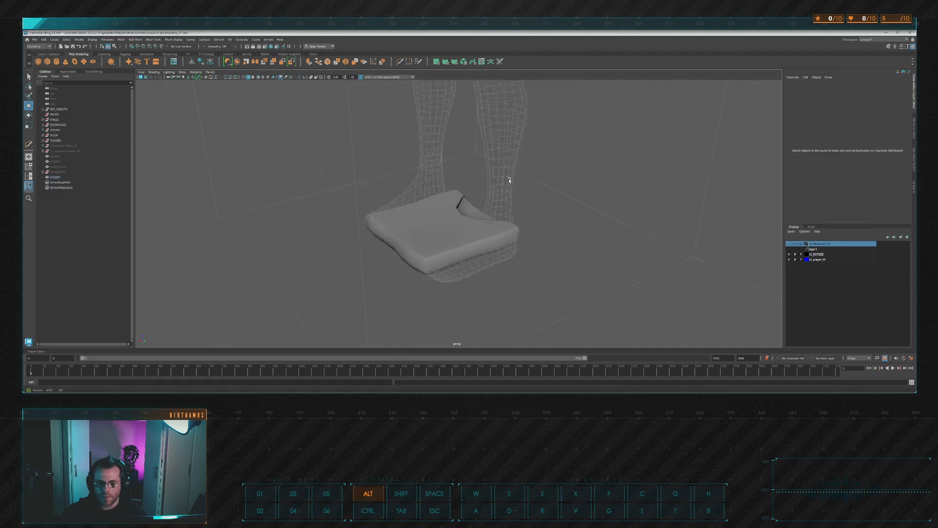
Select the notched slab in Maya and rename it shirt_001
key(alt+Tab)
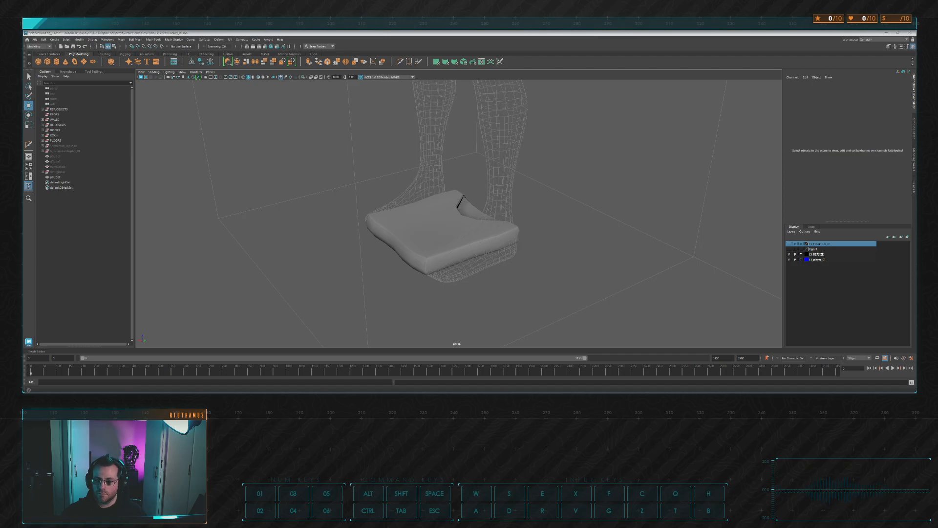
alt+drag(481, 235, 447, 234)
click(487, 239)
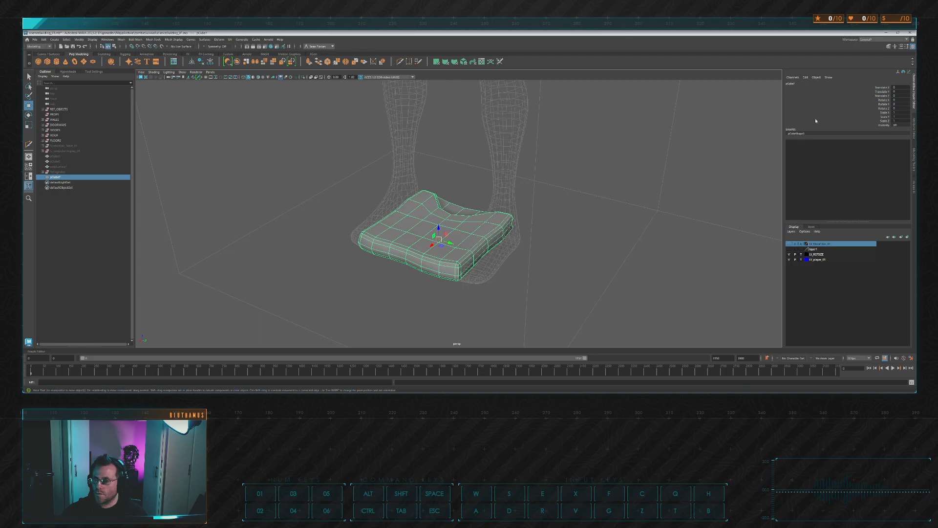
click(799, 85)
text(chirt_01)
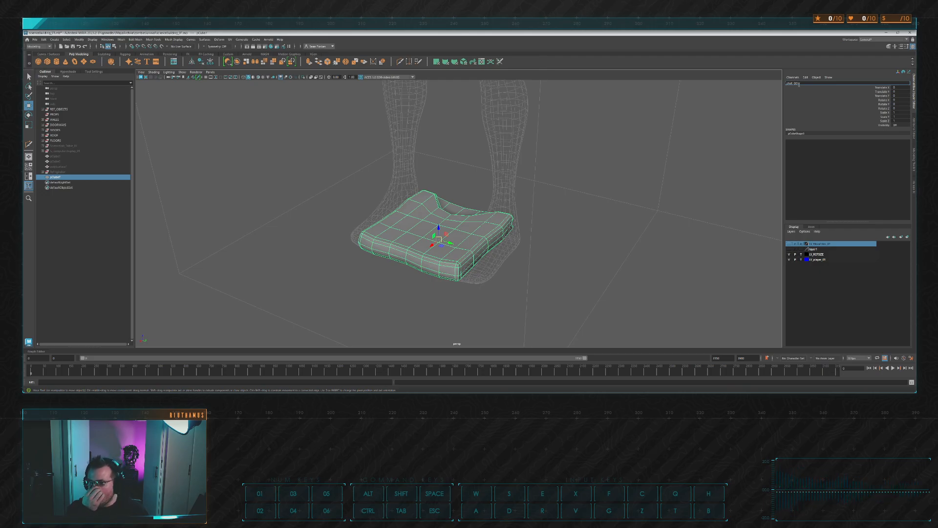
key(Return)
Export the selected shirt mesh from the scene
click(740, 146)
click(467, 220)
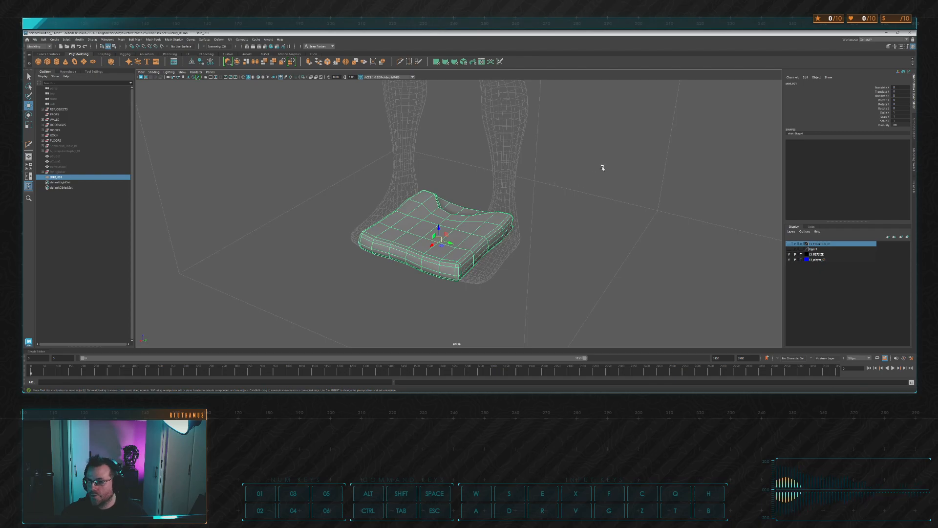
click(37, 41)
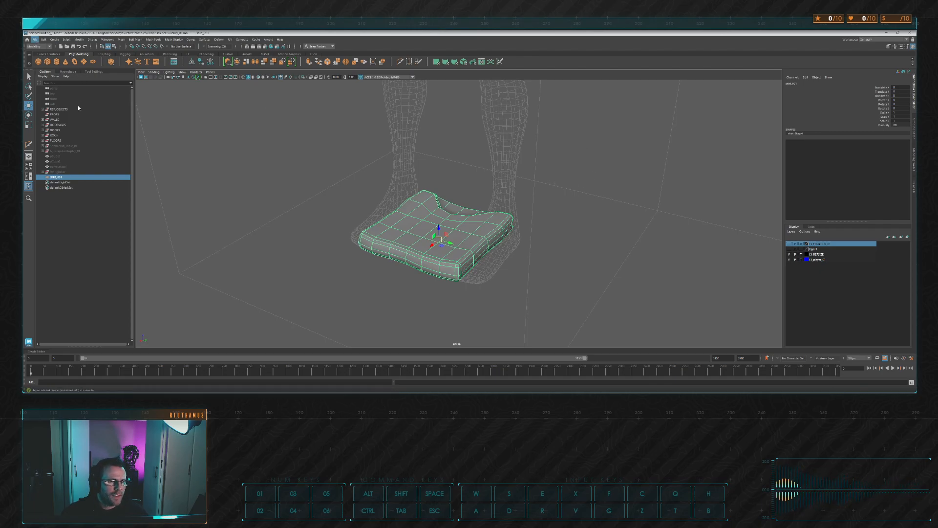
click(78, 106)
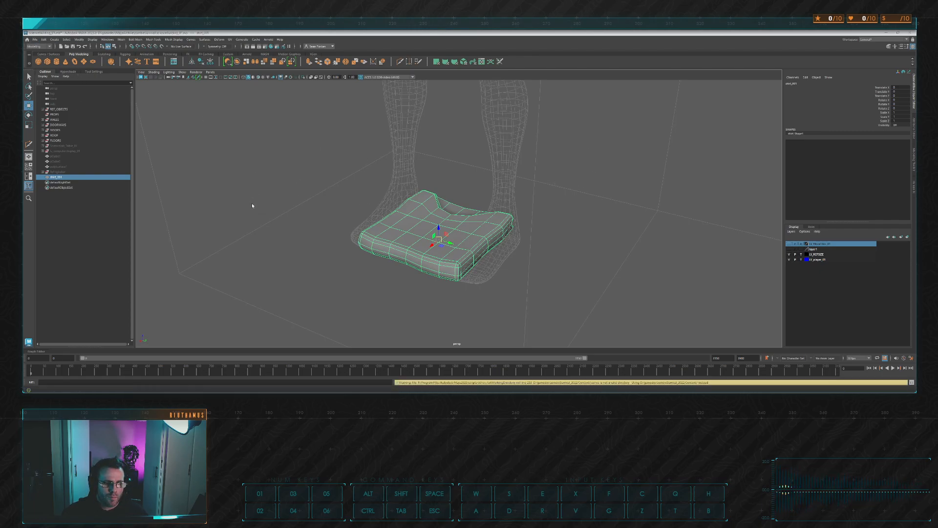
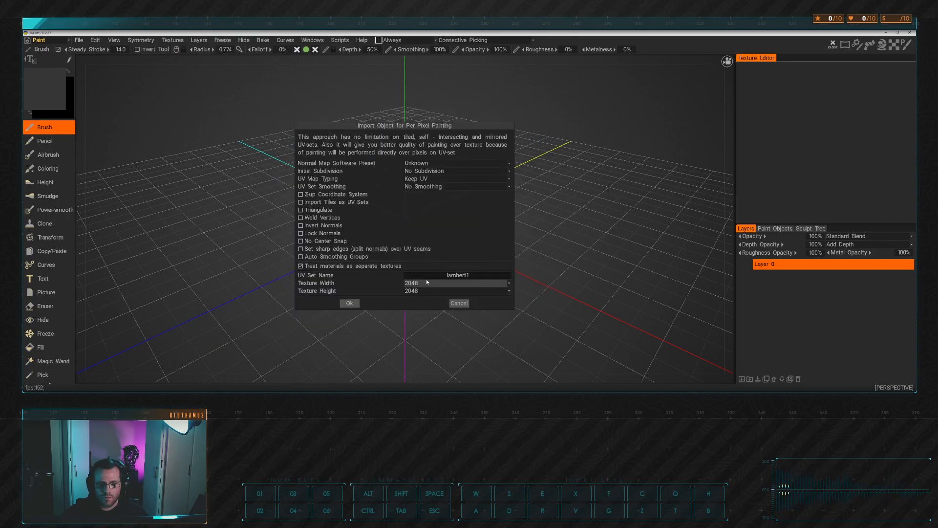
Switch to 3DCoat and import the shirt for per-pixel painting with a 512 × 512 texture and the Z-up coordinate system, applying the UV changes
click(426, 282)
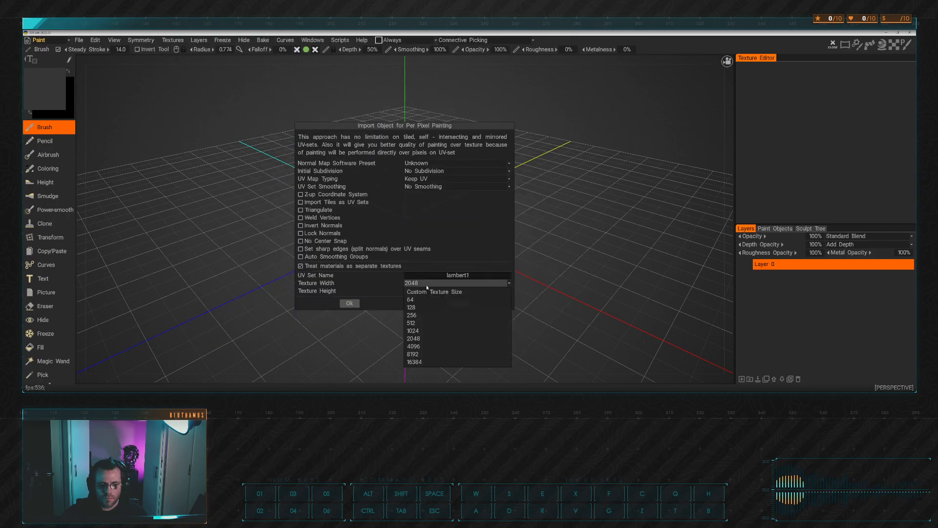
click(423, 323)
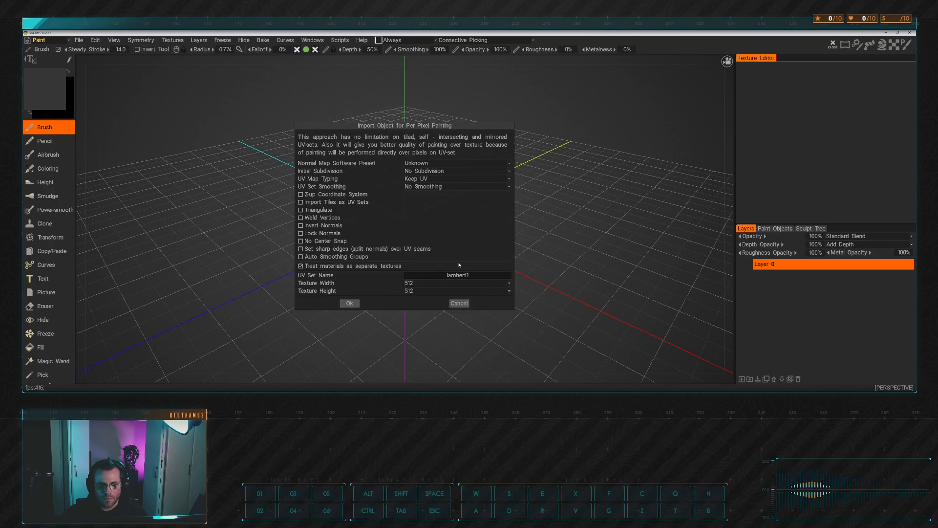
click(301, 194)
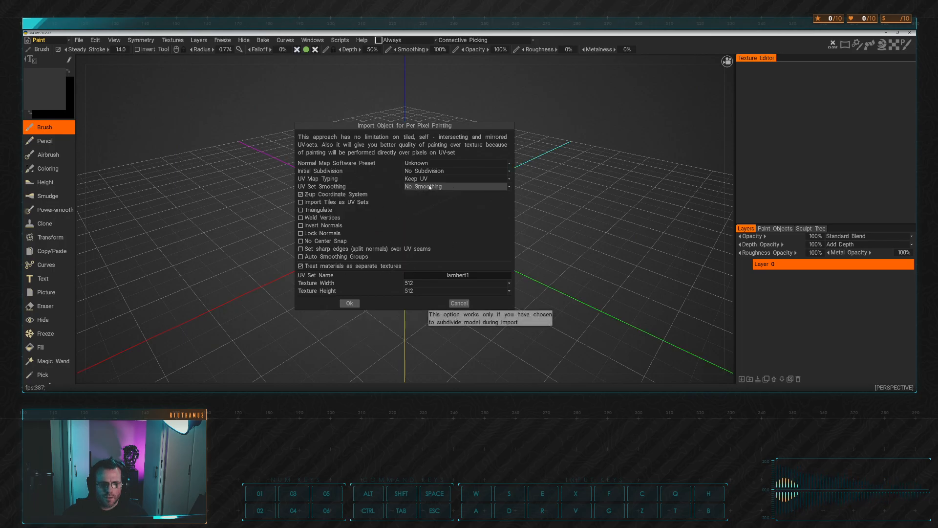
click(354, 304)
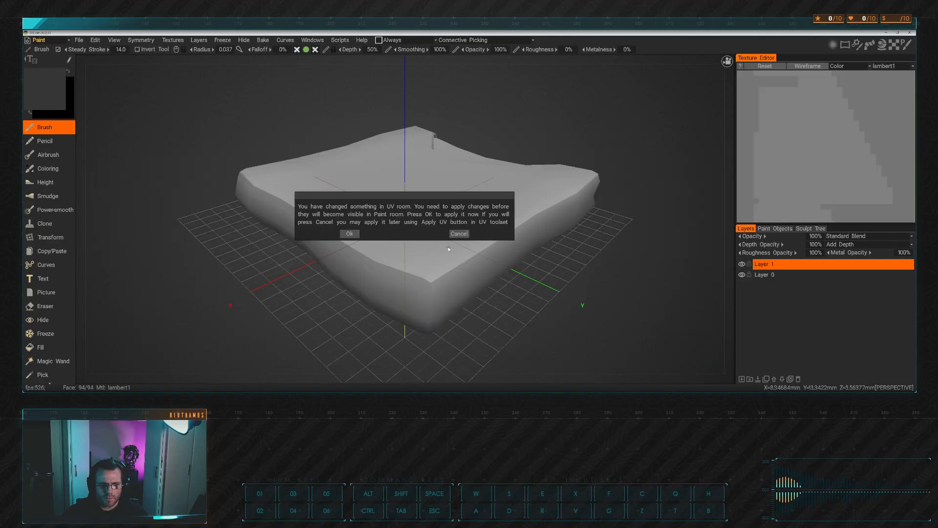
click(353, 235)
click(352, 229)
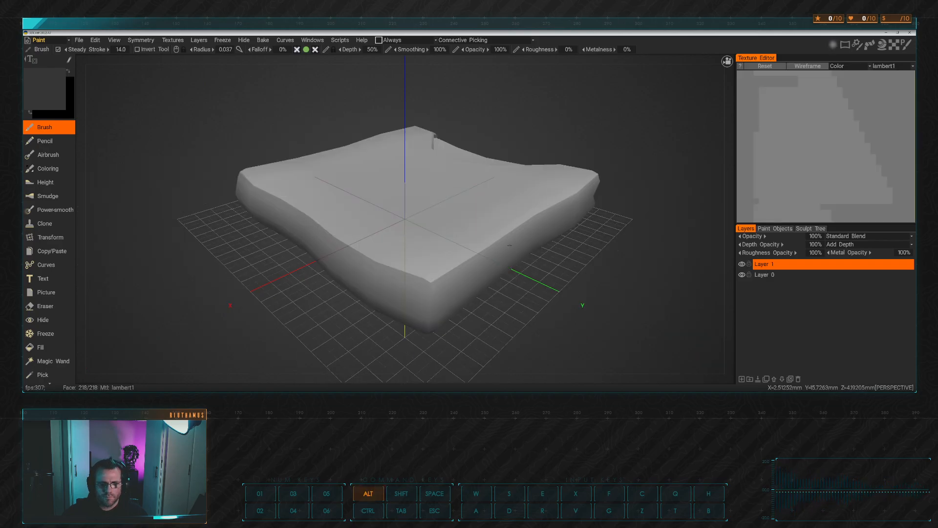
Hide the axes in the viewport and show the shirt flat-shaded with its wireframe
alt+right_drag(571, 201, 531, 201)
alt+drag(531, 201, 474, 198)
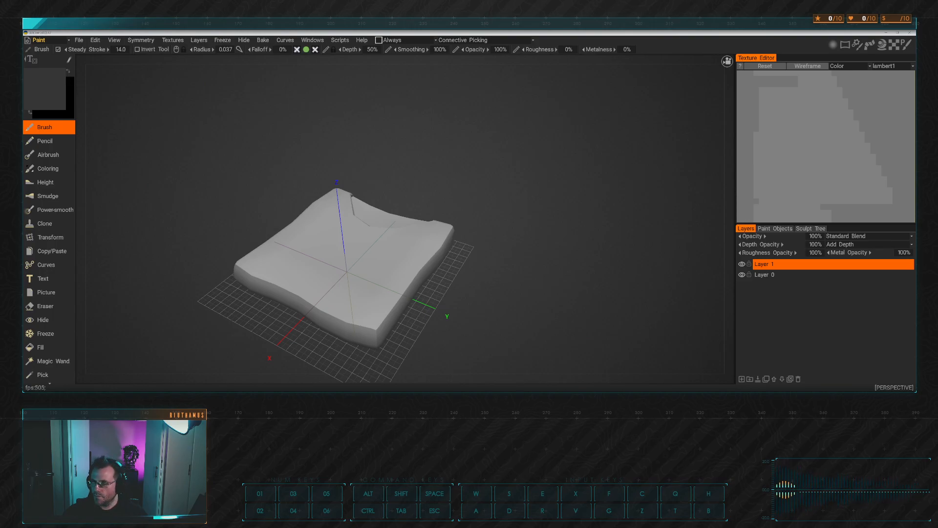
alt+drag(473, 247, 455, 98)
click(114, 40)
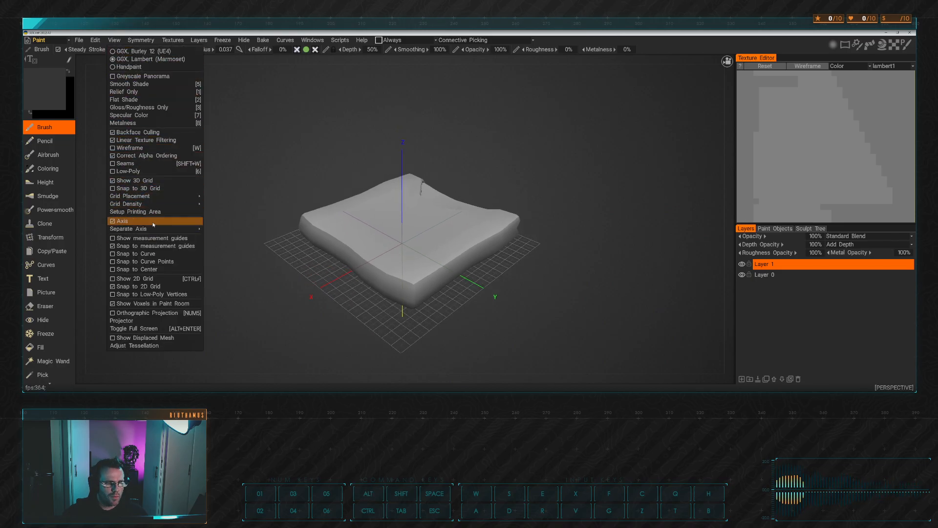
click(113, 221)
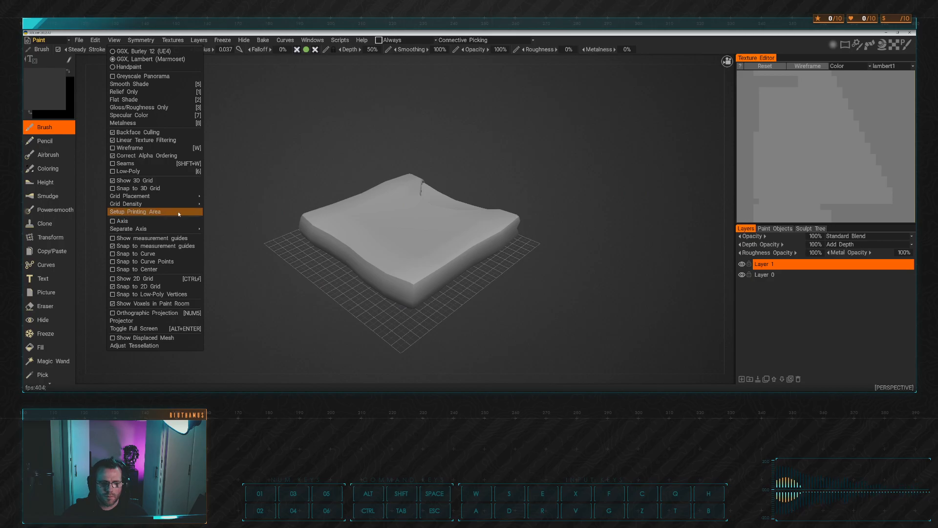
click(244, 116)
alt+middle_drag(232, 106, 242, 128)
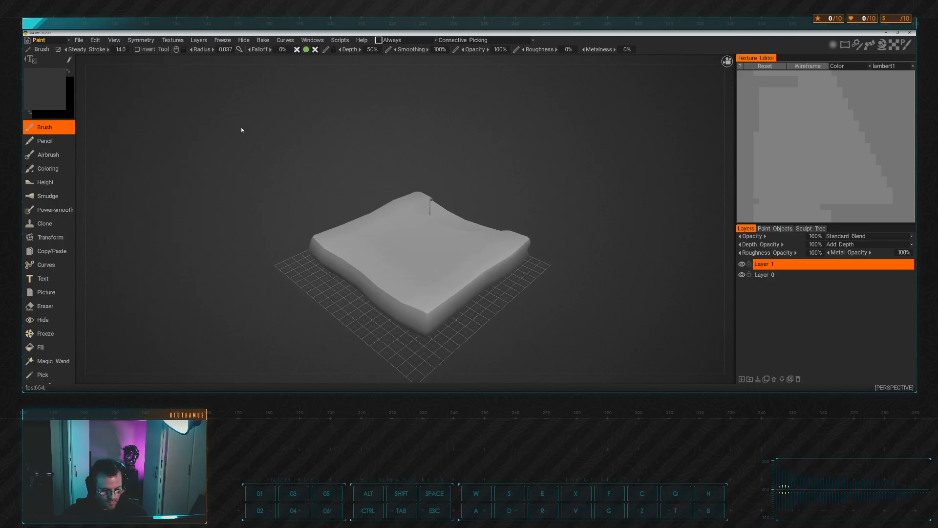
key(2)
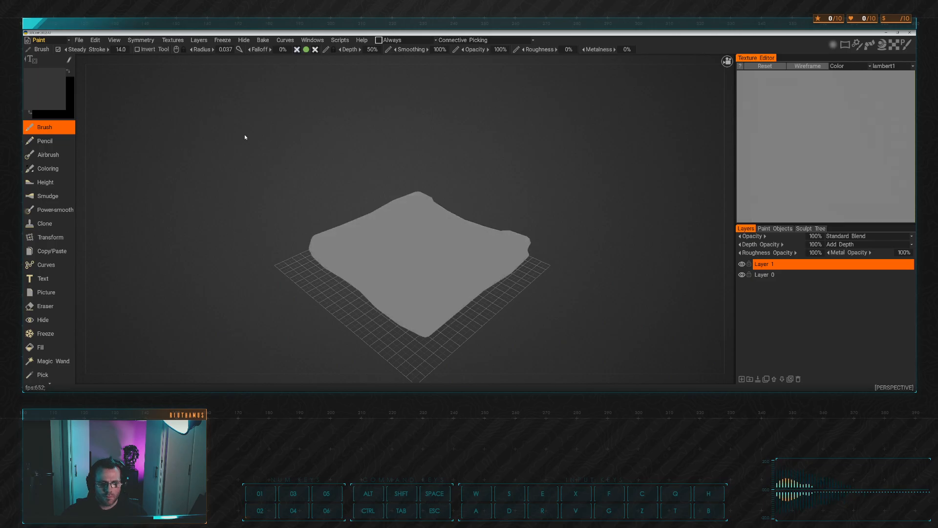
mouse_move(283, 158)
alt+mouse_down()
mouse_move(274, 151)
mouse_move(319, 141)
mouse_move(307, 154)
alt+mouse_up()
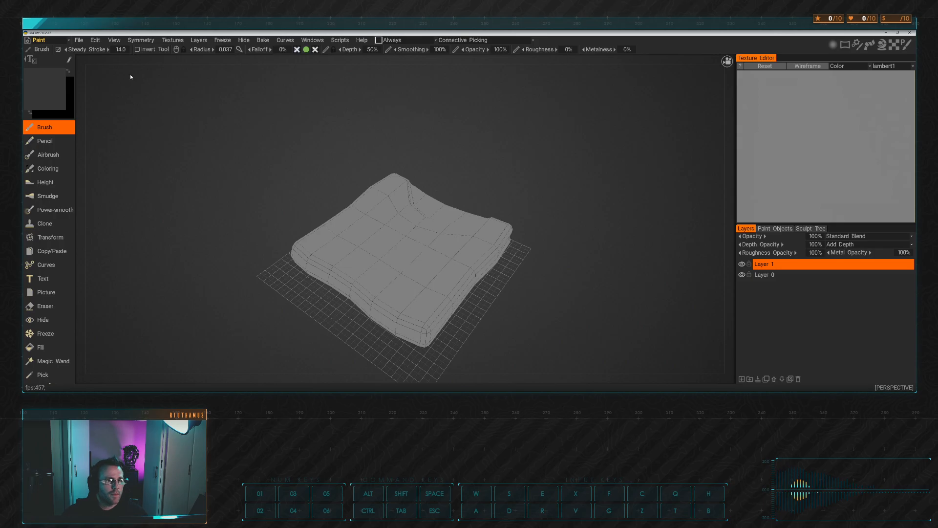
Open the shirt in the UV room and clear its existing seams
click(43, 40)
click(38, 64)
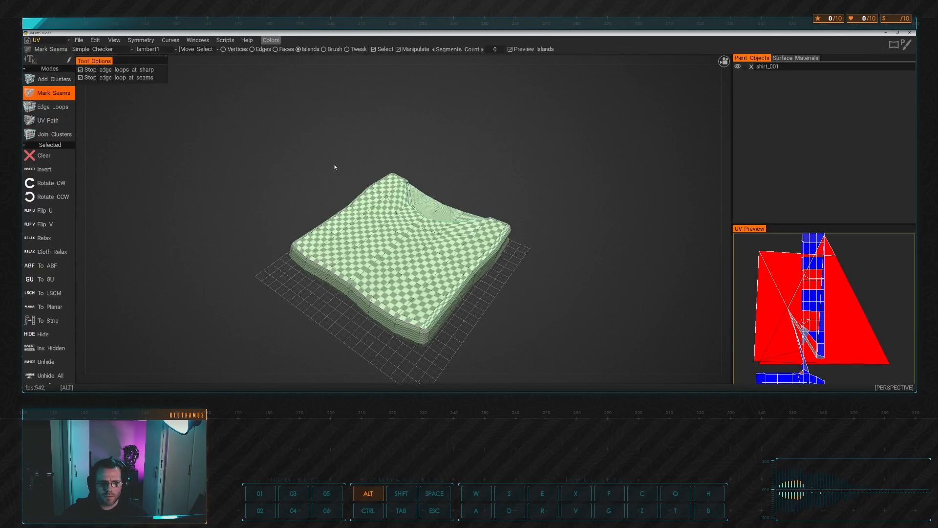
scroll(63, 250, down, 5)
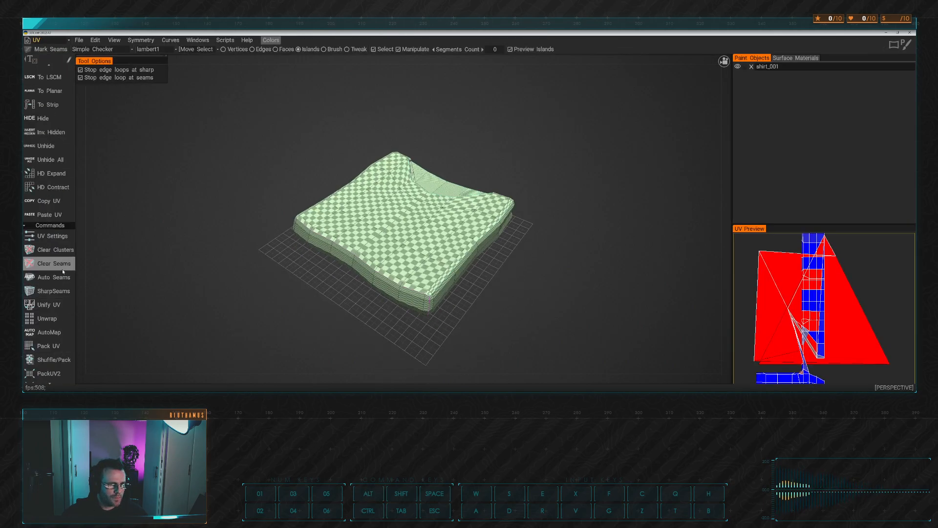
alt+drag(491, 210, 529, 216)
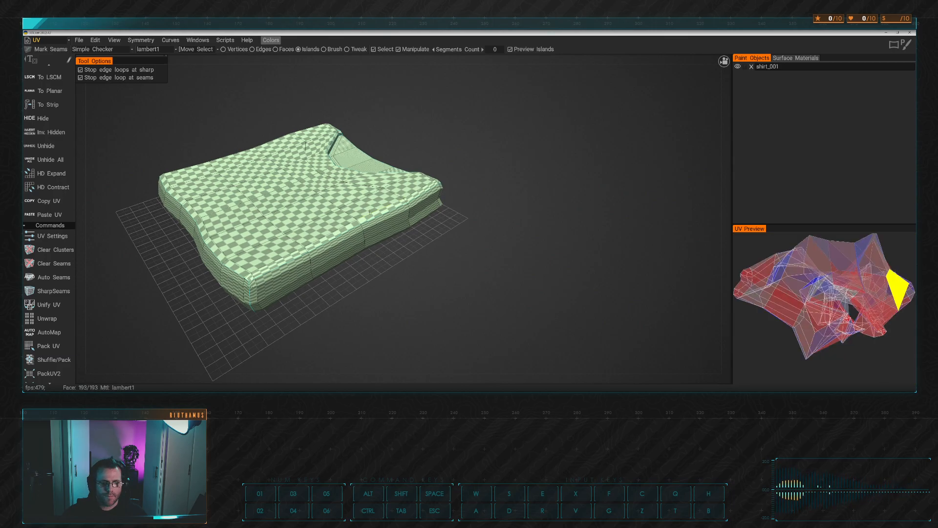
Start a new scene without saving and import the shirt again with a 512 × 512 texture, keeping the Z-up coordinate system
click(78, 40)
click(87, 52)
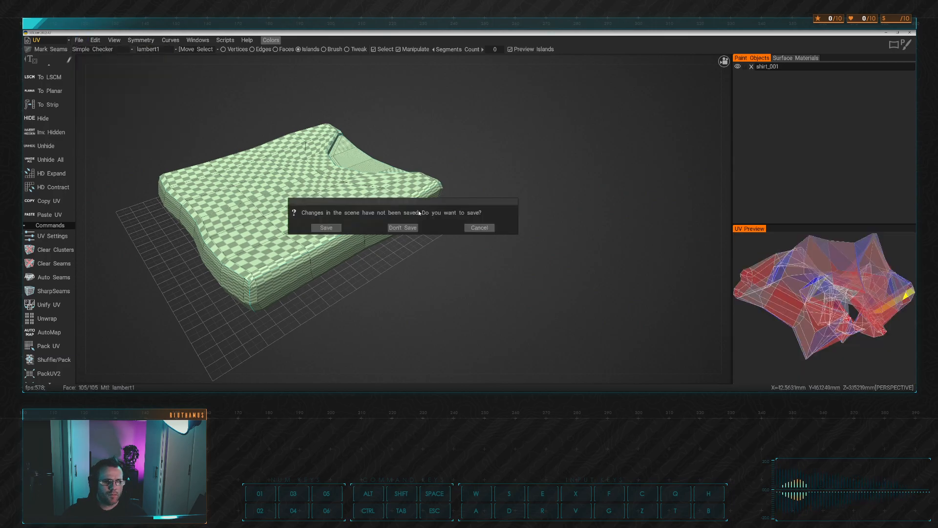
click(403, 227)
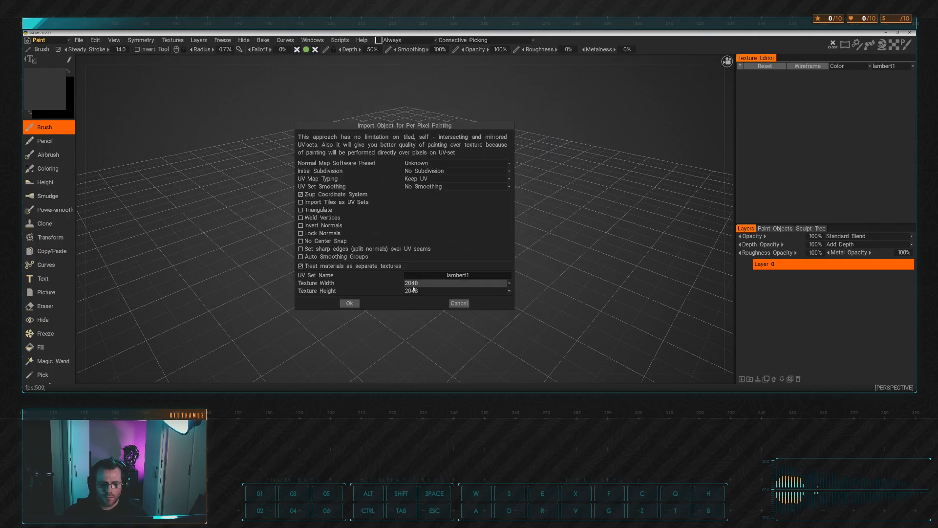
click(422, 283)
click(412, 323)
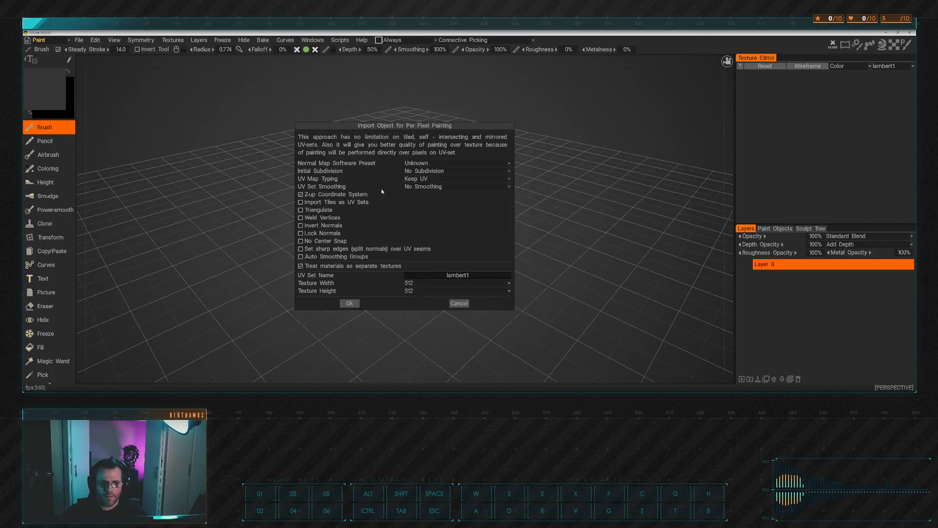
click(353, 305)
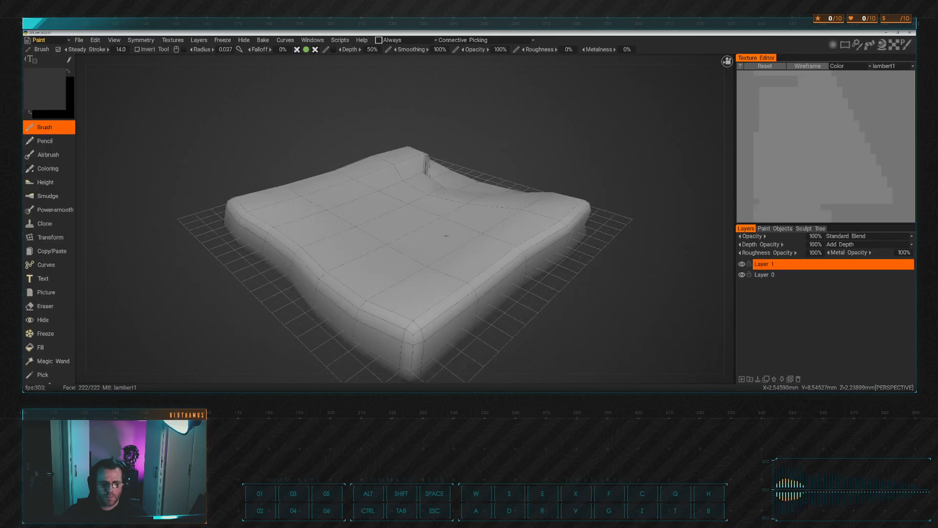
Set the viewport to flat shading for the reimported shirt
alt+right_drag(482, 150, 483, 131)
key(2)
mouse_move(484, 140)
alt+mouse_down()
mouse_move(475, 137)
mouse_move(518, 133)
alt+mouse_up()
alt+middle_drag(518, 133, 492, 155)
Switch to the UV room and clear all existing seams on the reimported shirt
click(49, 40)
click(52, 66)
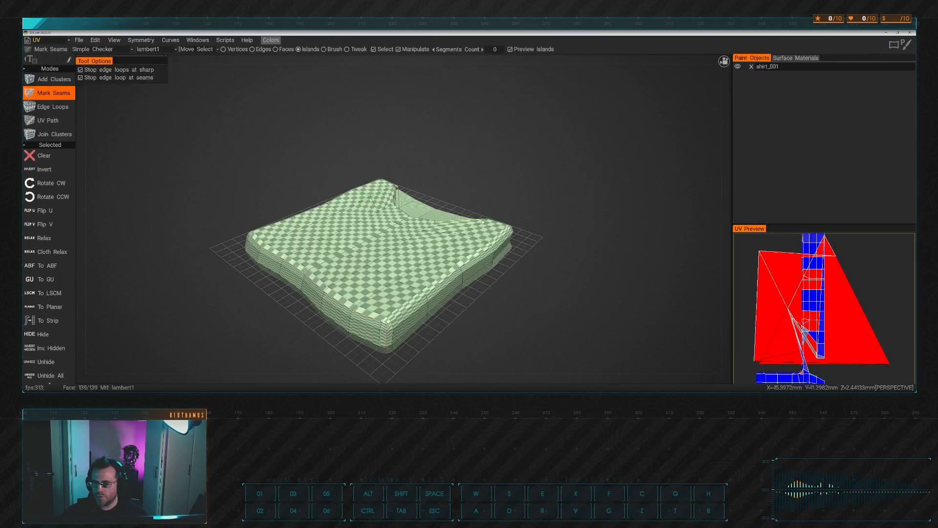
alt+drag(553, 169, 513, 206)
scroll(62, 253, down, 8)
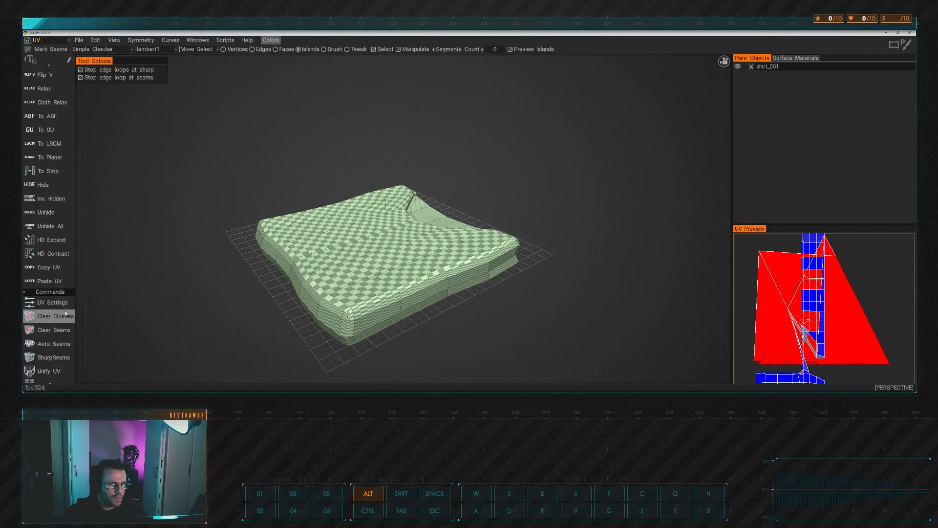
click(61, 253)
Mark seams along the edge where the neck notch's inner wall meets its floor, up to one end of the notch
alt+drag(439, 205, 392, 211)
alt+right_drag(393, 210, 435, 222)
alt+drag(381, 227, 420, 211)
alt+middle_drag(421, 212, 508, 248)
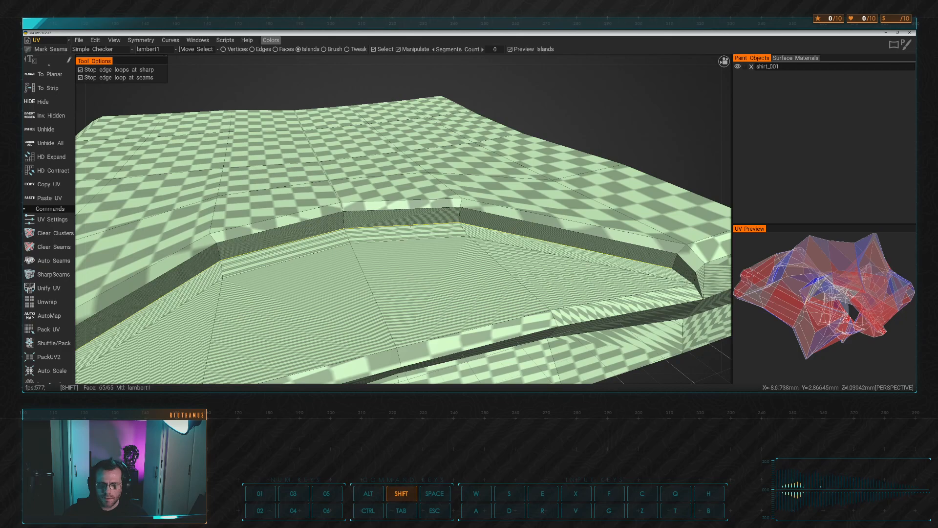
shift+click(513, 234)
click(628, 297)
click(636, 273)
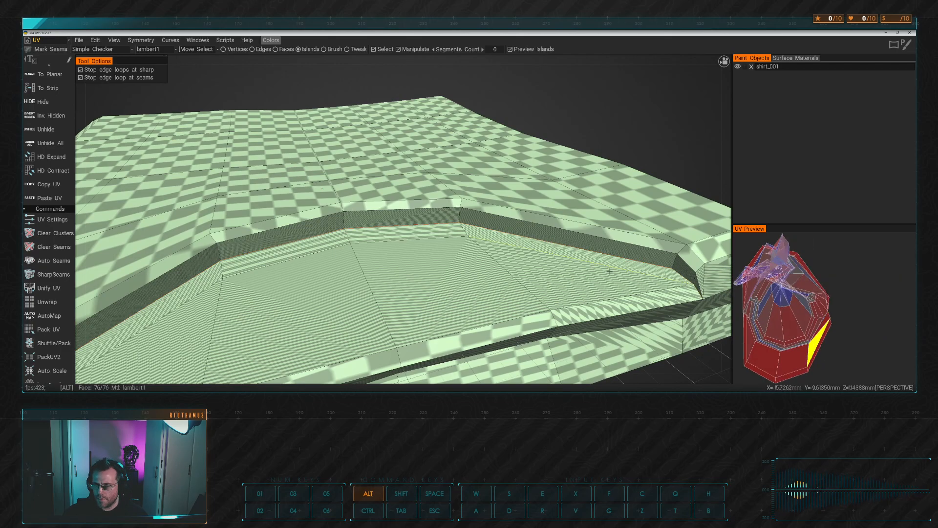
Complete the notch seam at its other end and continue it around the slab's side to split the top from the bottom
alt+drag(352, 244, 471, 245)
alt+drag(611, 242, 445, 235)
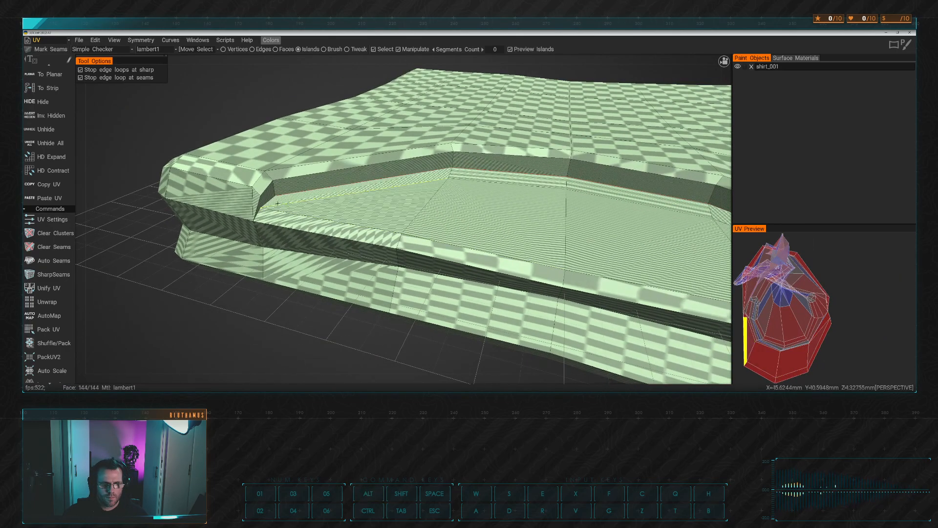
click(268, 201)
click(257, 214)
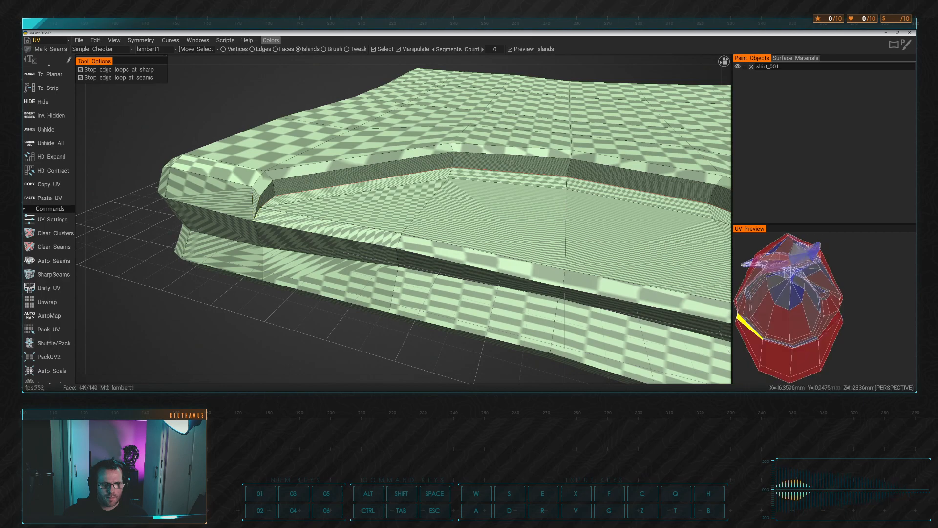
shift+click(234, 216)
Examine the boundary between the upper and lower UV islands around the notch, corners and sides
alt+middle_drag(577, 203, 435, 215)
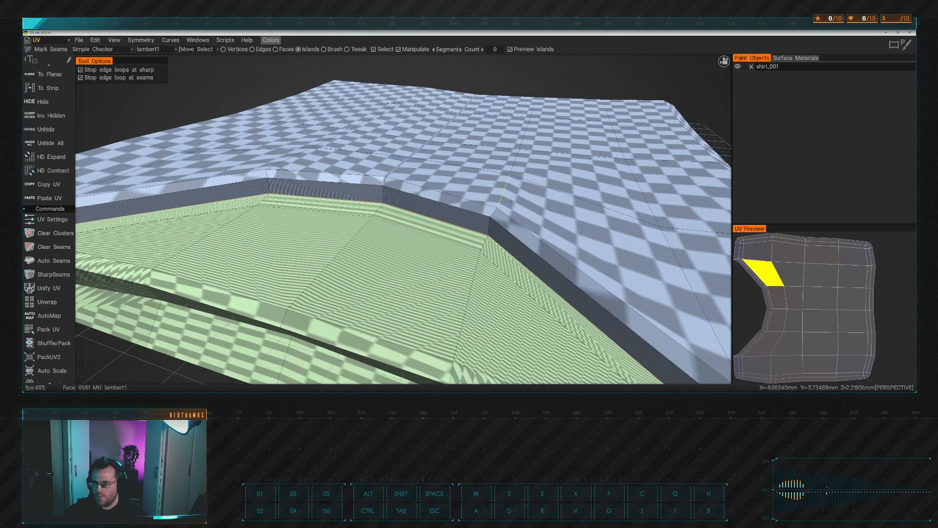
alt+middle_drag(611, 237, 518, 229)
alt+right_drag(518, 229, 500, 224)
alt+drag(500, 225, 460, 259)
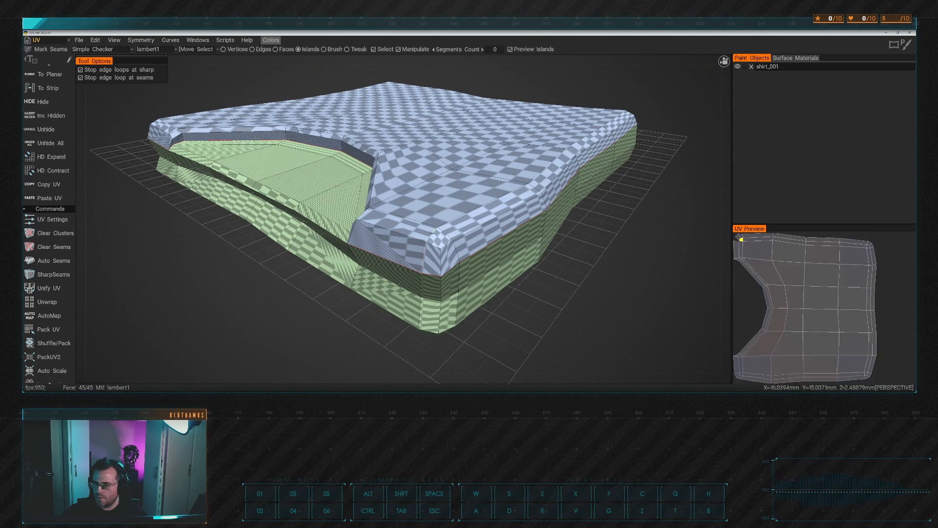
alt+drag(432, 241, 432, 228)
alt+middle_drag(362, 218, 542, 228)
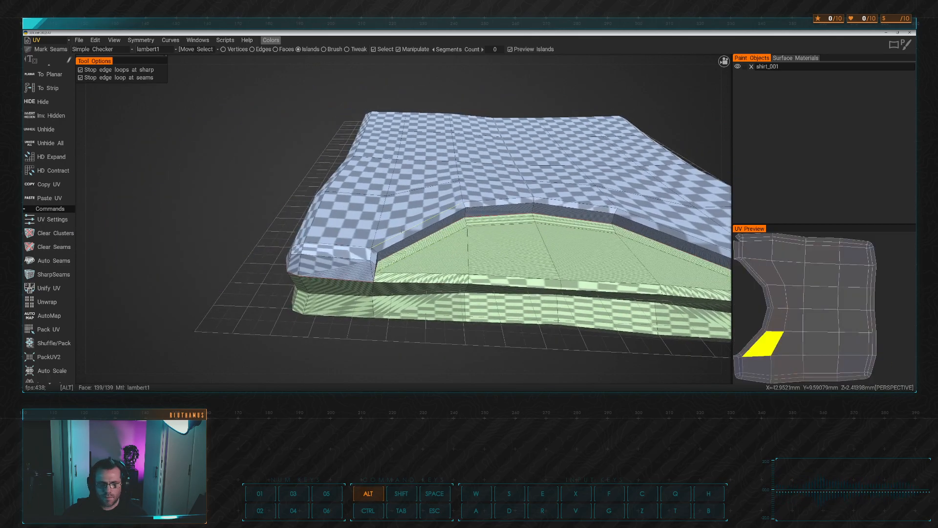
alt+drag(328, 264, 477, 281)
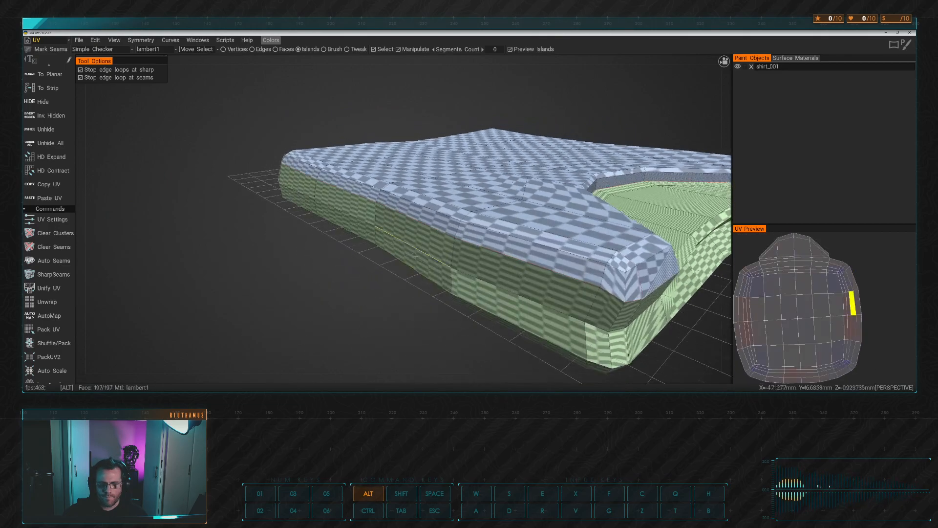
Unwrap the shirt along the marked seams and bring both resulting UV islands into view
alt+drag(383, 242, 547, 215)
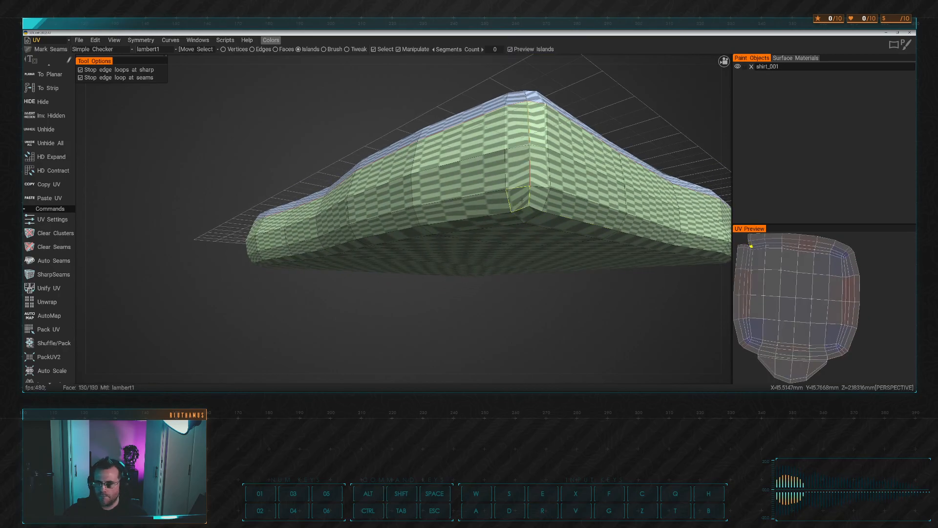
alt+drag(529, 194, 472, 158)
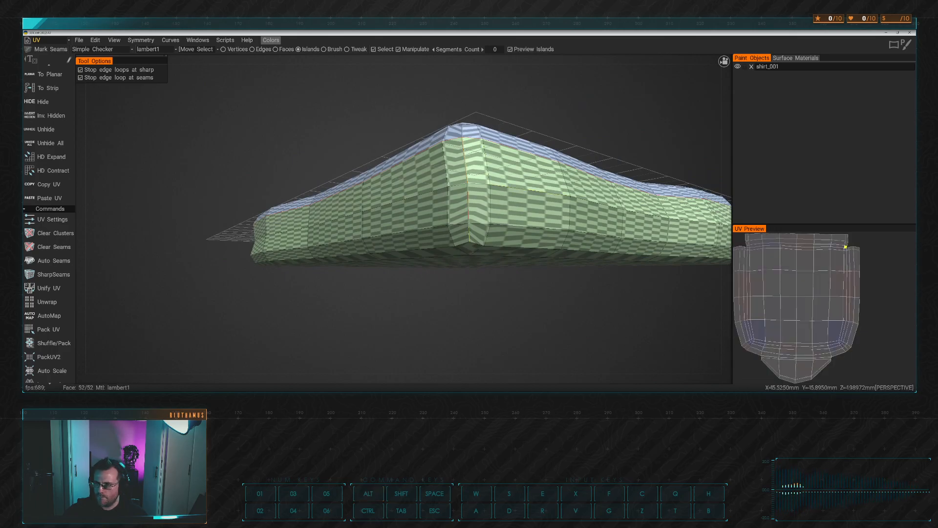
mouse_move(541, 238)
alt+mouse_down()
mouse_move(540, 259)
mouse_move(541, 238)
alt+mouse_up()
alt+right_drag(541, 238, 490, 201)
alt+drag(490, 201, 476, 209)
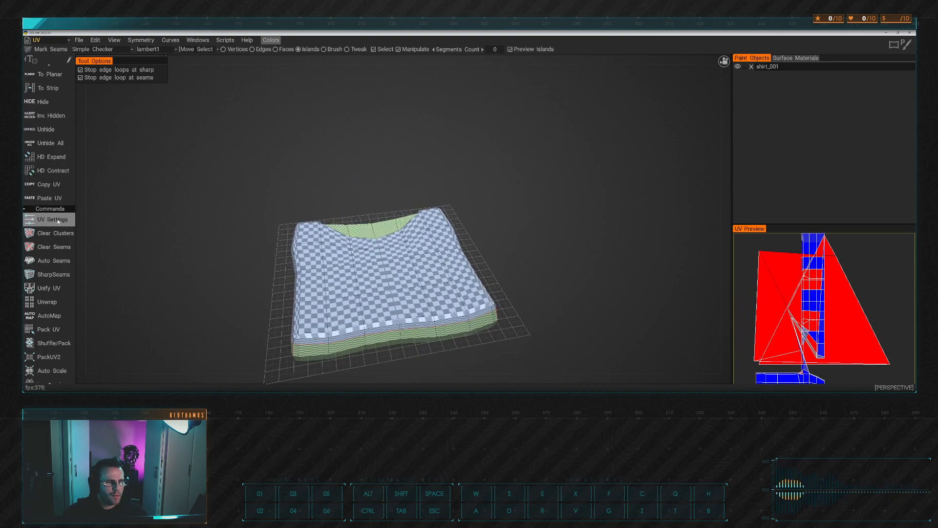
click(48, 302)
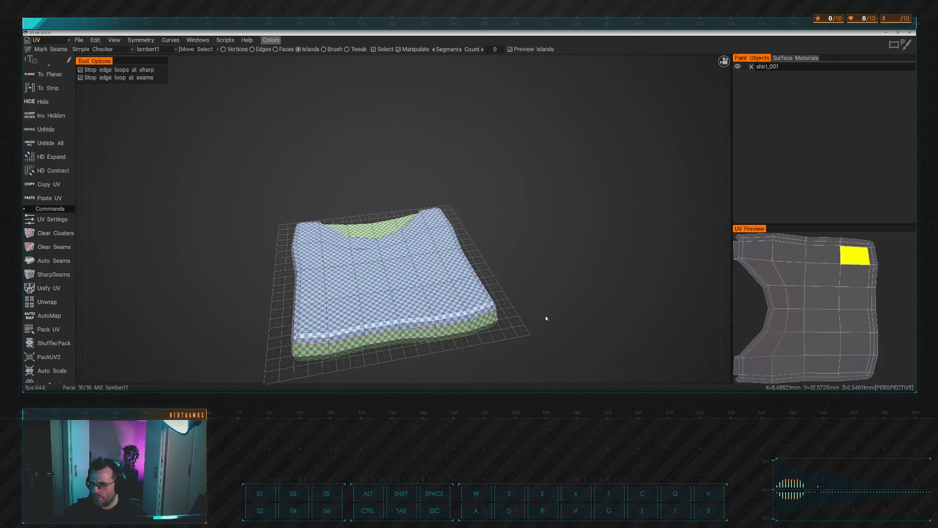
alt+right_drag(854, 312, 853, 307)
alt+middle_drag(853, 307, 850, 283)
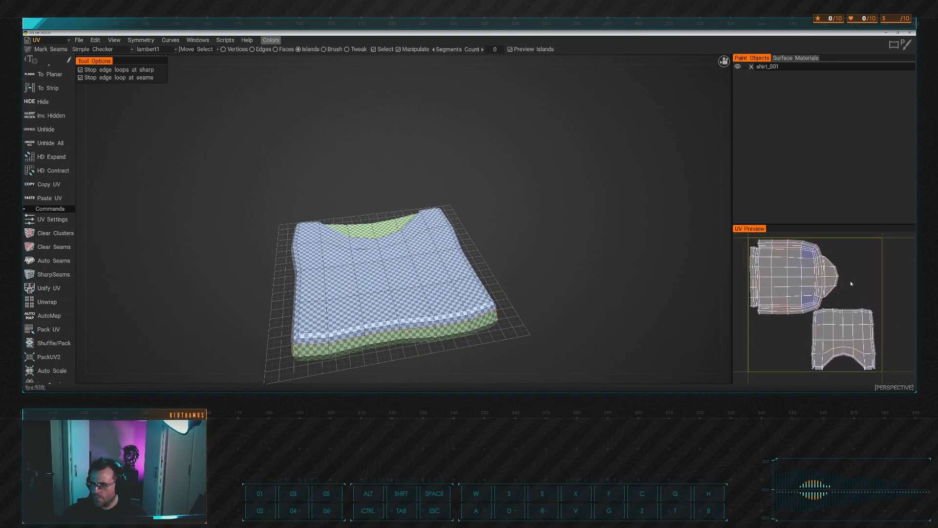
Rotate the UV island of the shirt's top clockwise twice, by 180° in total, and move it onto the larger island
click(835, 320)
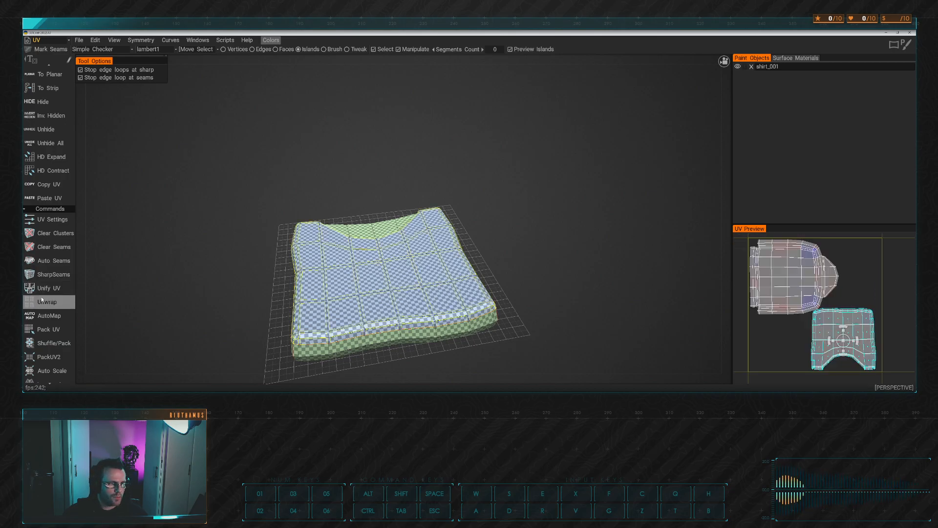
scroll(54, 337, down, 3)
scroll(57, 348, up, 10)
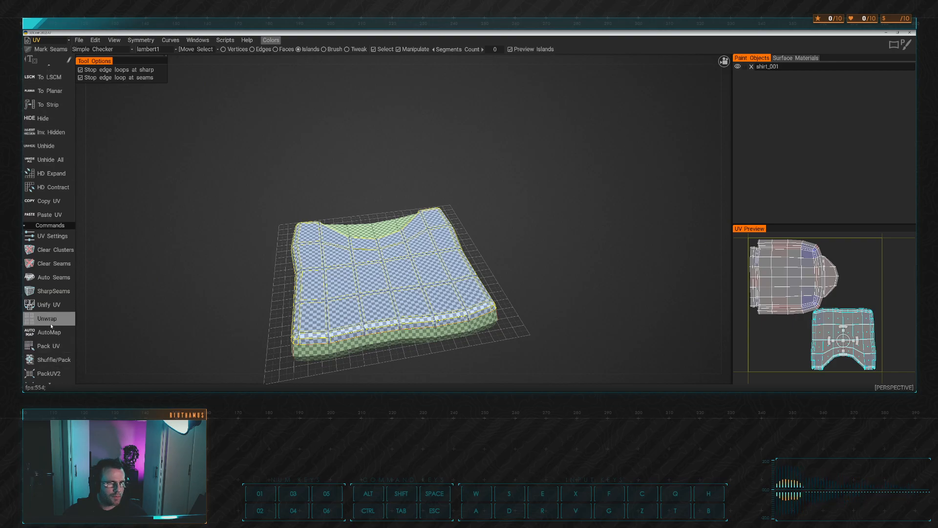
scroll(51, 303, up, 2)
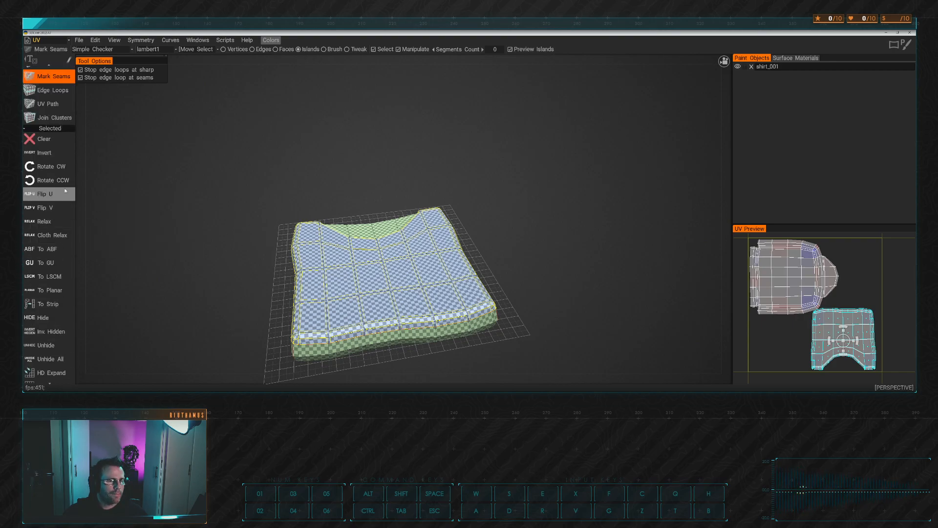
click(55, 167)
click(56, 168)
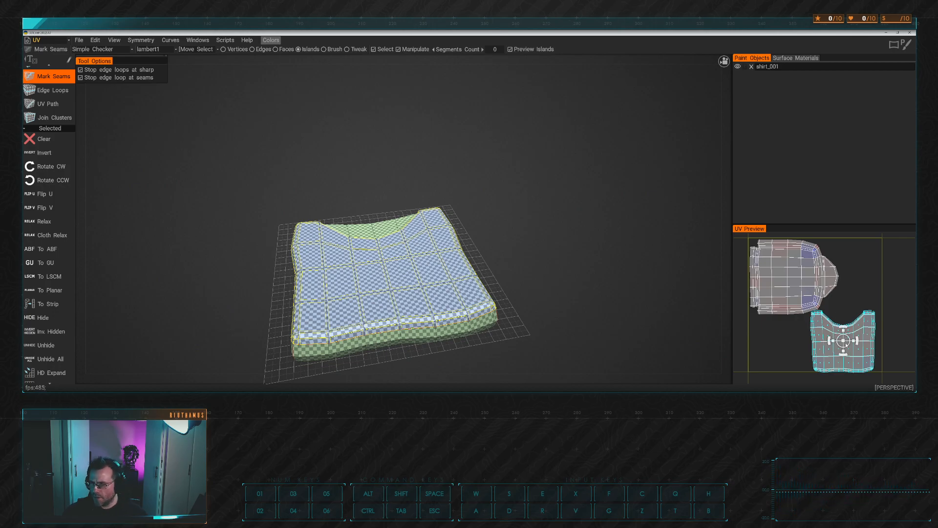
drag(843, 325, 792, 274)
Rotate the larger UV island, covering the underside and sides, 90° counterclockwise so its neck flap points up
click(788, 258)
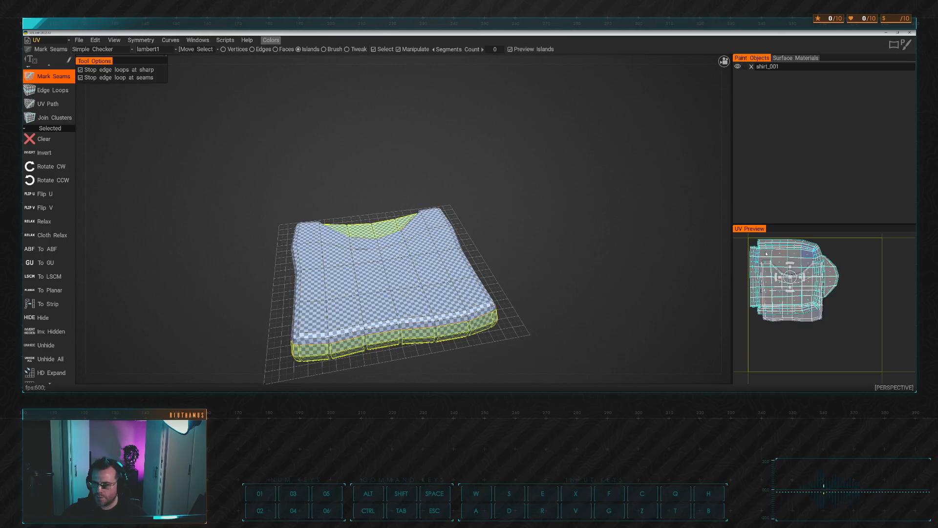
alt+drag(563, 268, 692, 299)
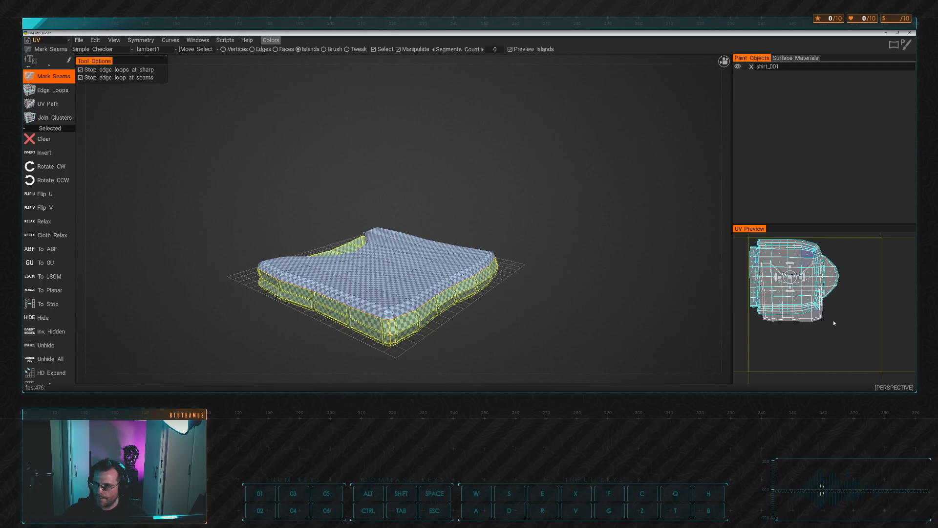
click(774, 323)
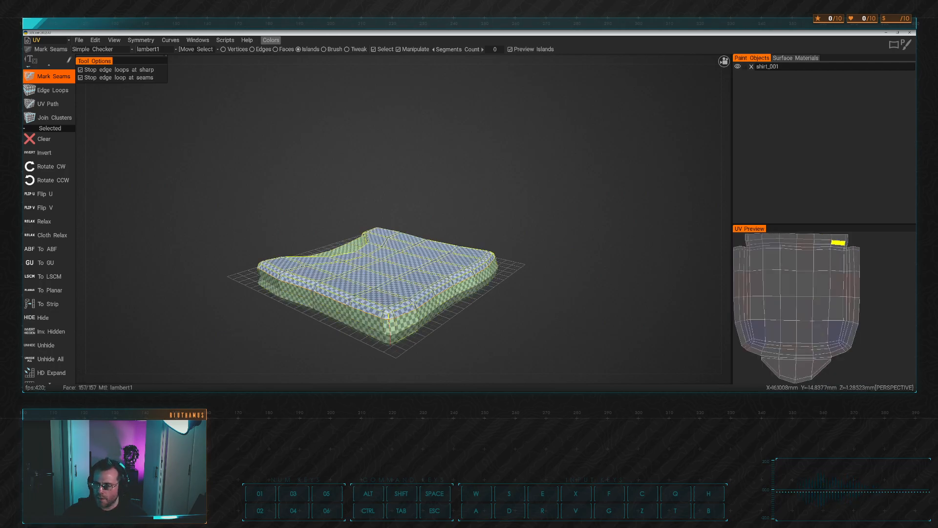
click(780, 250)
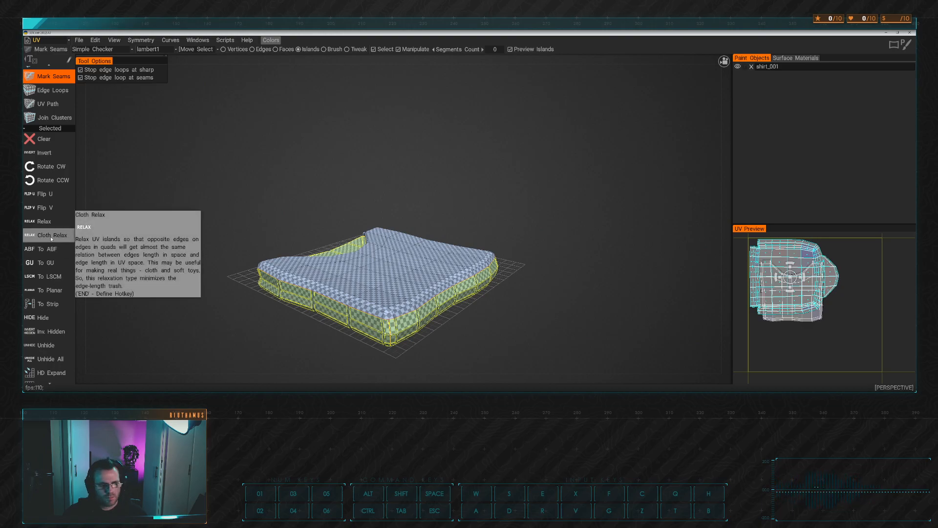
click(49, 180)
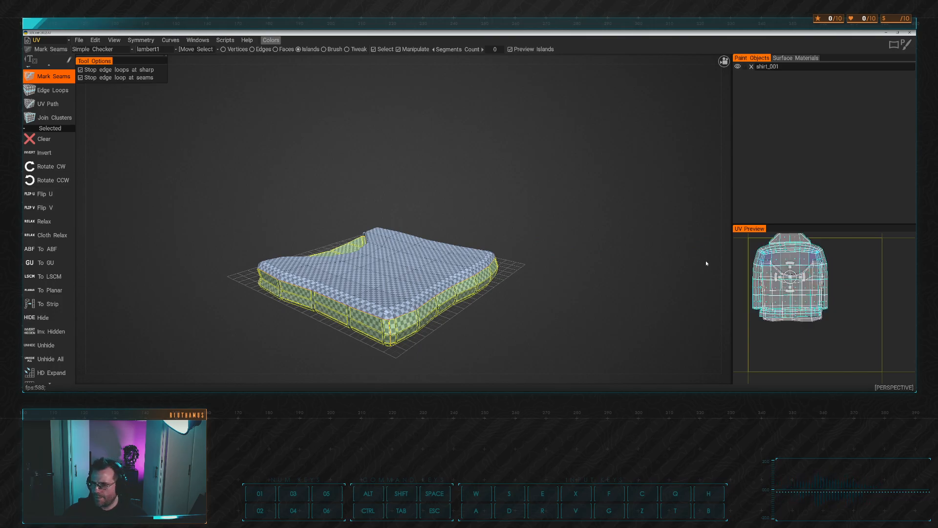
Pack the two UV islands with PackUV2, keeping their orientation
scroll(60, 298, down, 5)
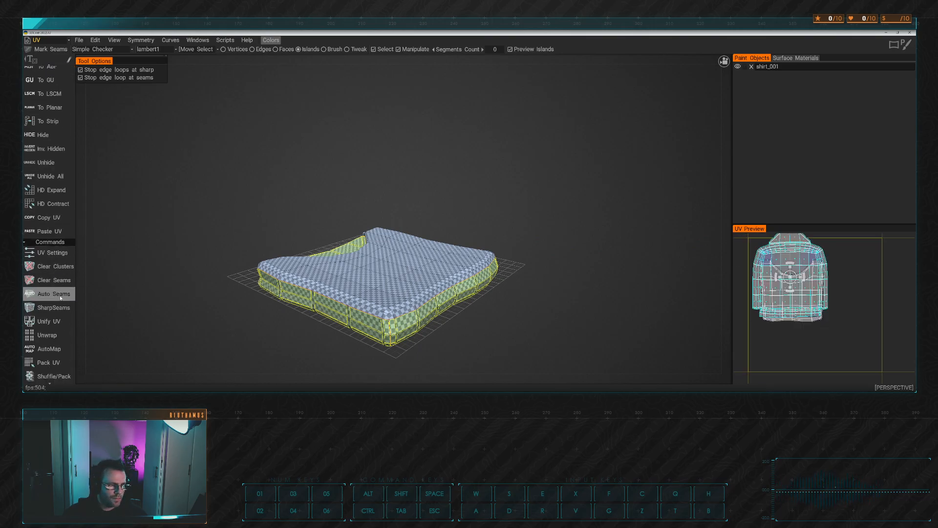
scroll(59, 311, down, 2)
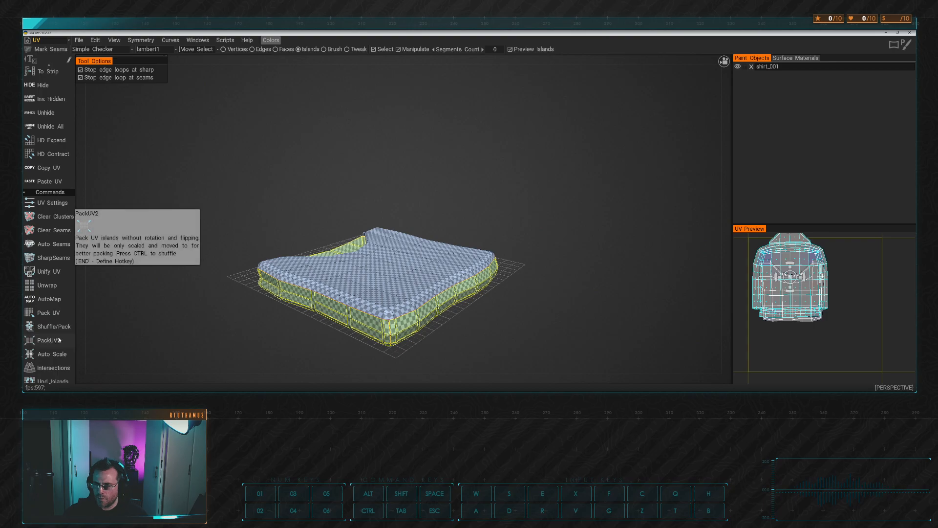
click(49, 341)
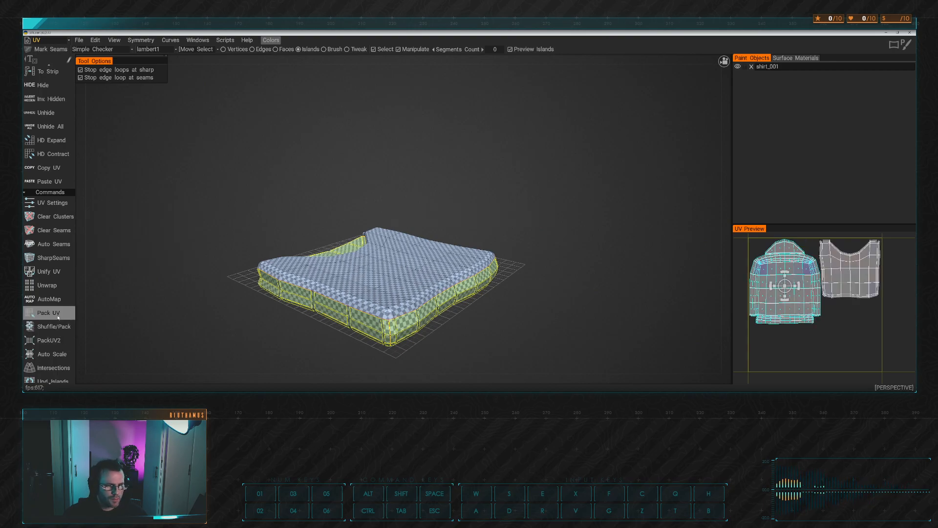
click(58, 315)
click(58, 315)
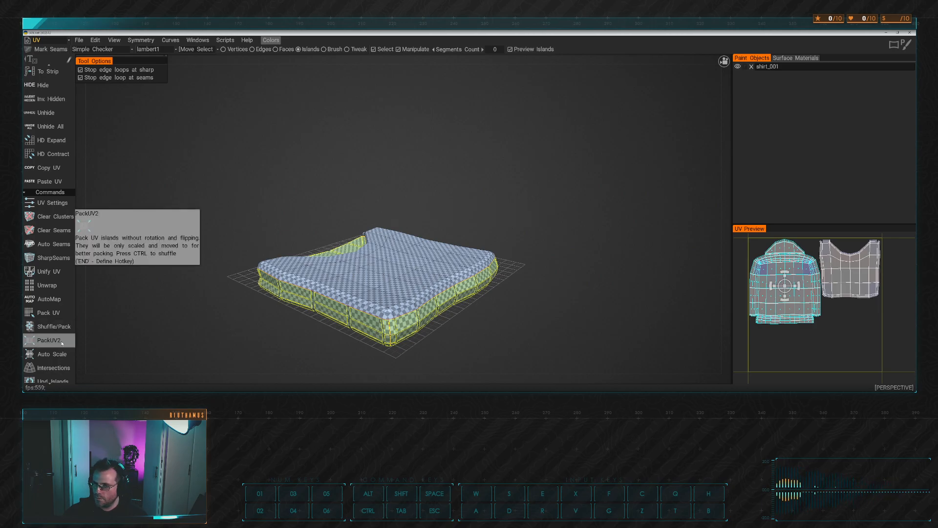
Try moving the UV island of the shirt's top lower in the layout, and undo the move
click(841, 285)
drag(842, 285, 858, 344)
key(ctrl+z)
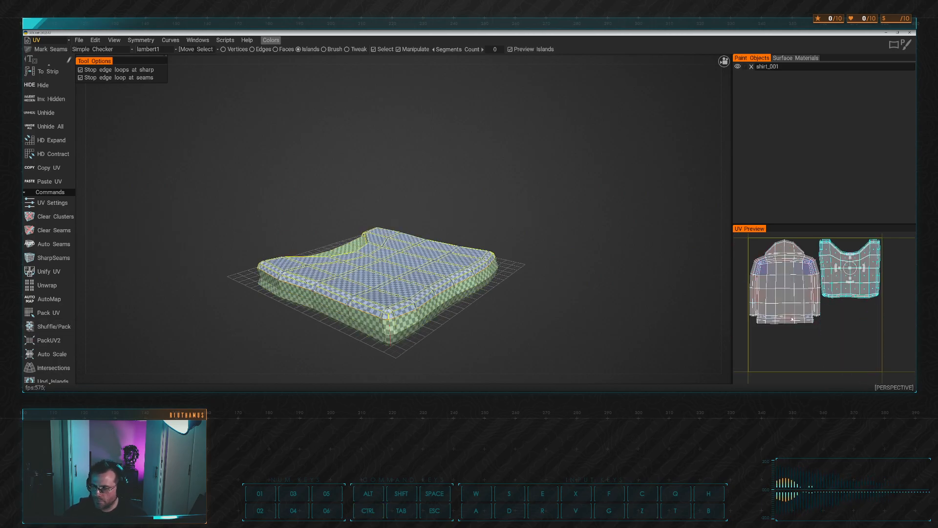
key(alt)
key(alt+Tab)
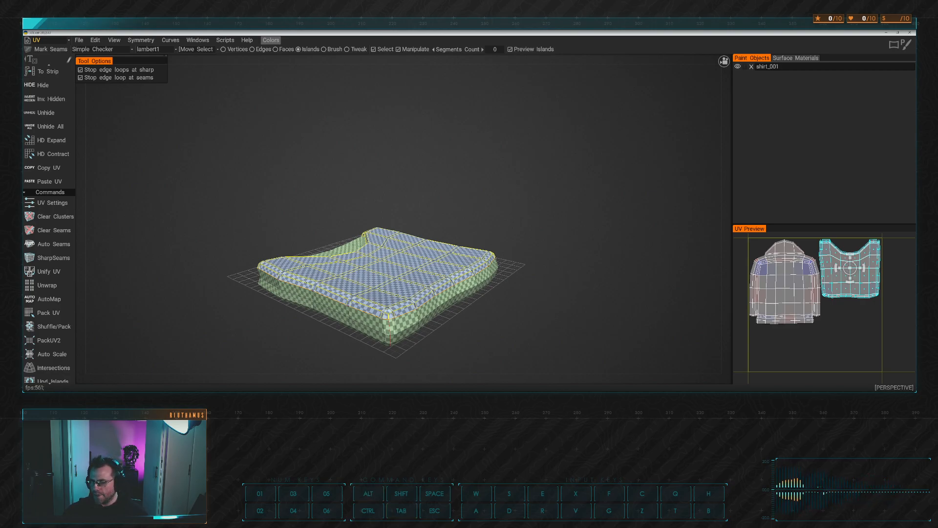
Apply the new UV set to the shirt
alt+drag(556, 208, 509, 208)
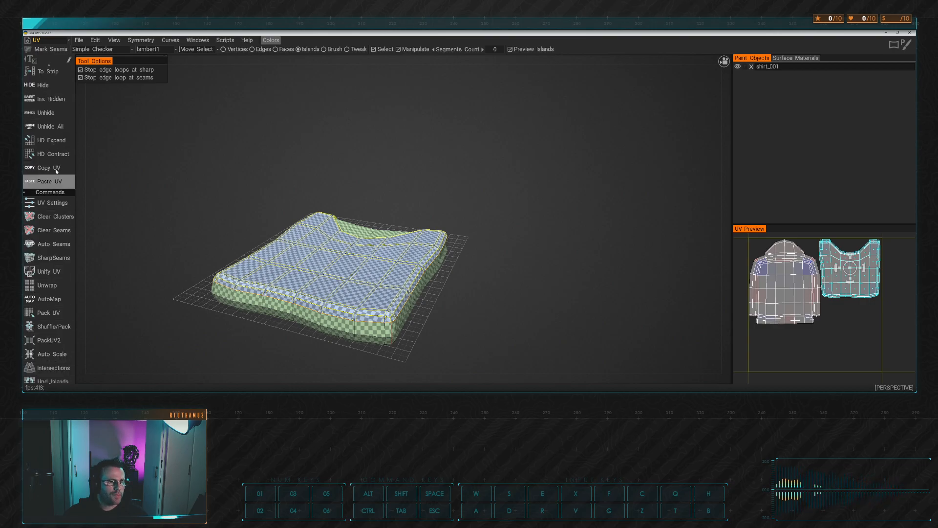
scroll(49, 258, down, 2)
click(50, 360)
click(350, 224)
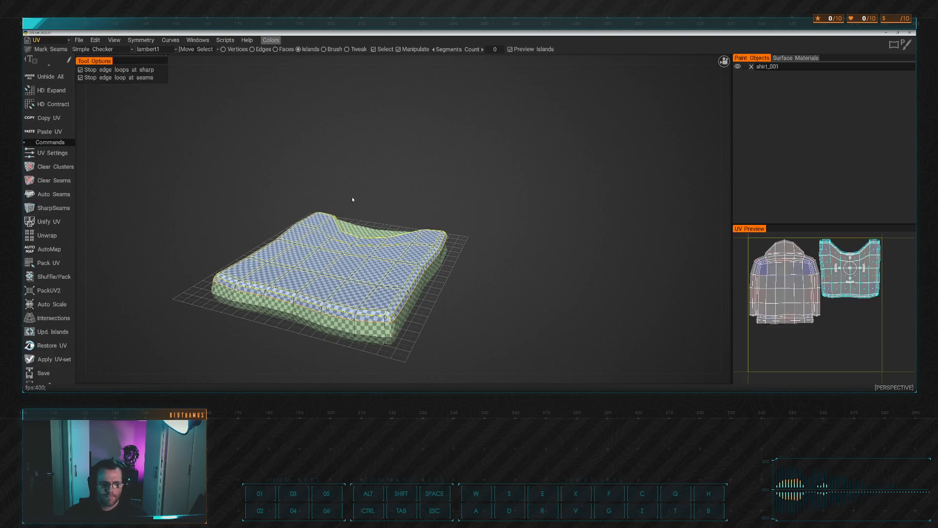
Switch to the Paint room and frame the shirt from above
click(49, 40)
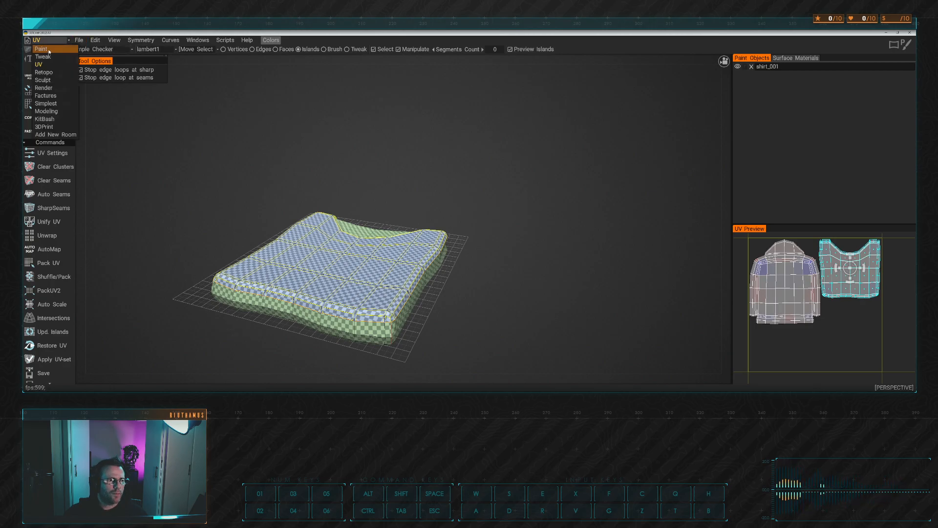
click(38, 45)
click(350, 234)
click(350, 228)
alt+drag(412, 165, 436, 120)
alt+middle_drag(436, 119, 443, 151)
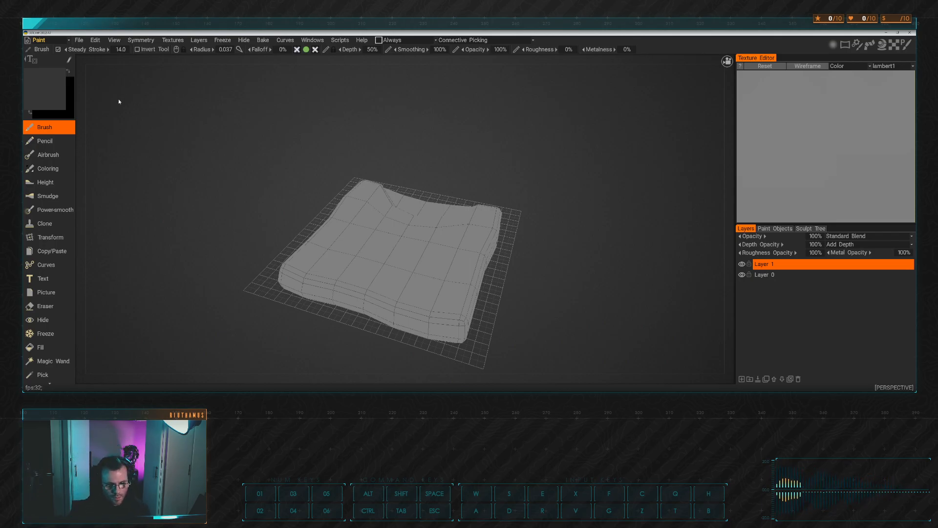
alt+drag(467, 154, 485, 192)
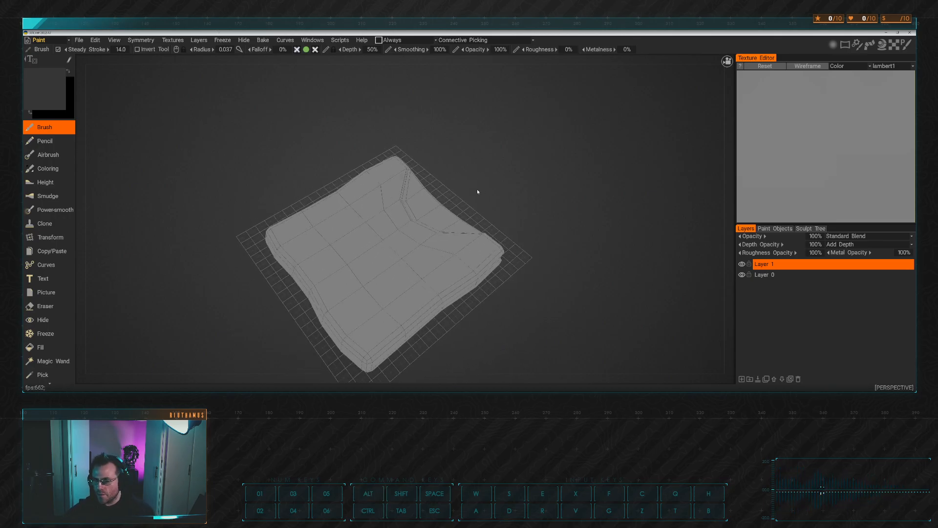
Set the paint colour to white and fill the whole shirt with it on Layer 1
click(57, 95)
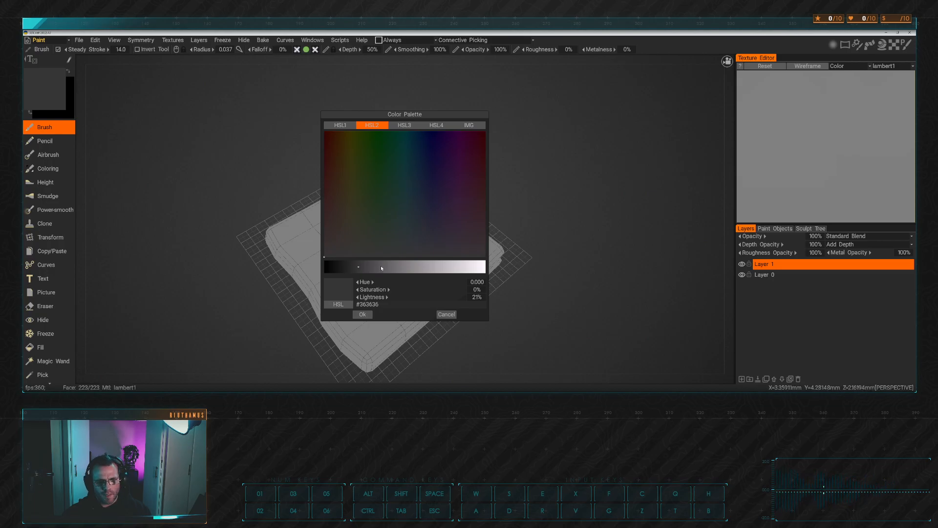
drag(361, 266, 490, 268)
click(363, 314)
click(41, 347)
click(360, 264)
alt+drag(360, 264, 432, 141)
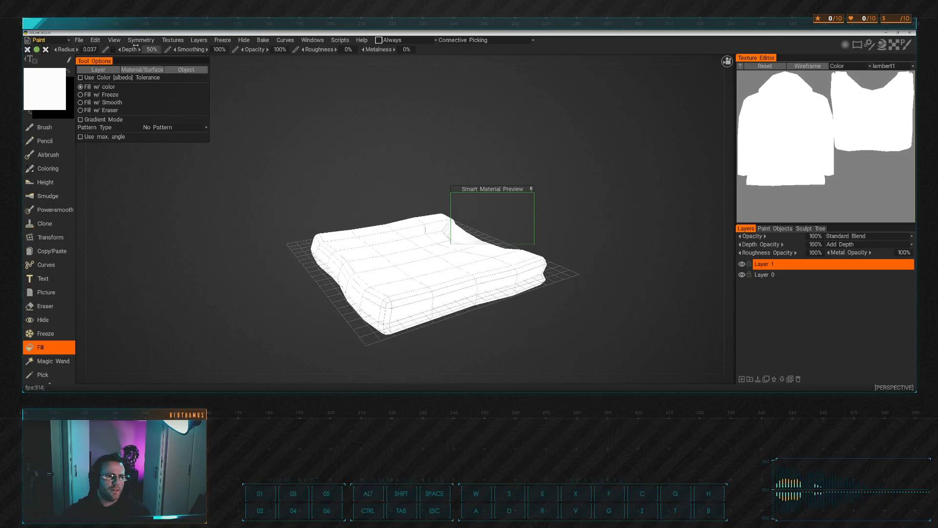
Calculate ambient occlusion into a new layer with Sphere+Hemisphere light sources and a light count of 24576
click(173, 40)
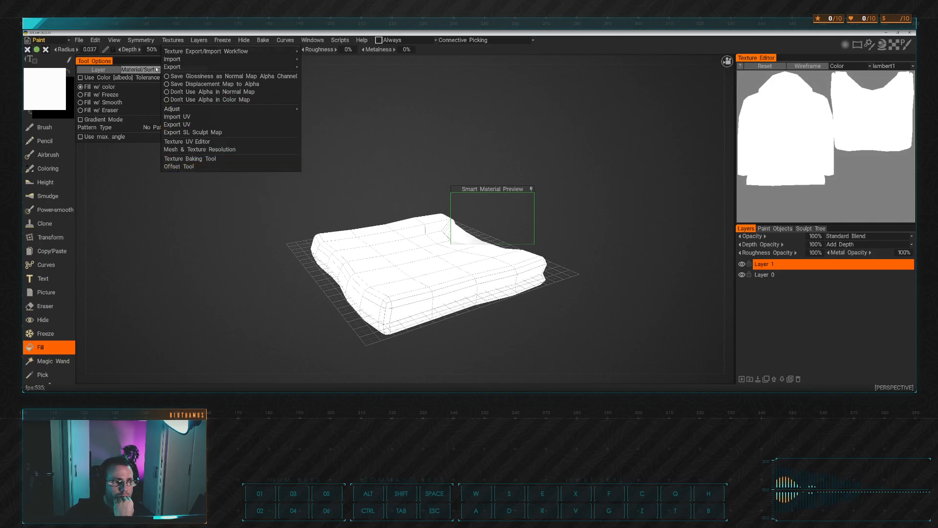
mouse_move(98, 41)
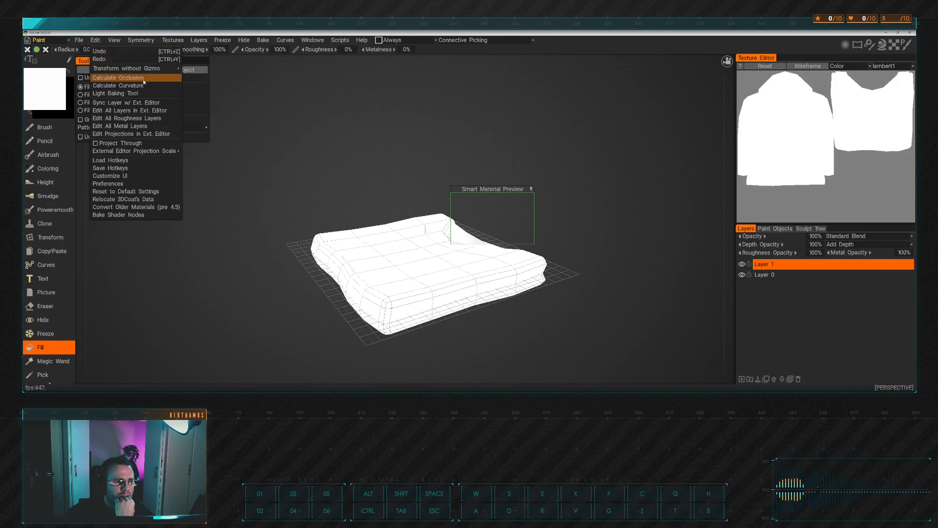
click(143, 79)
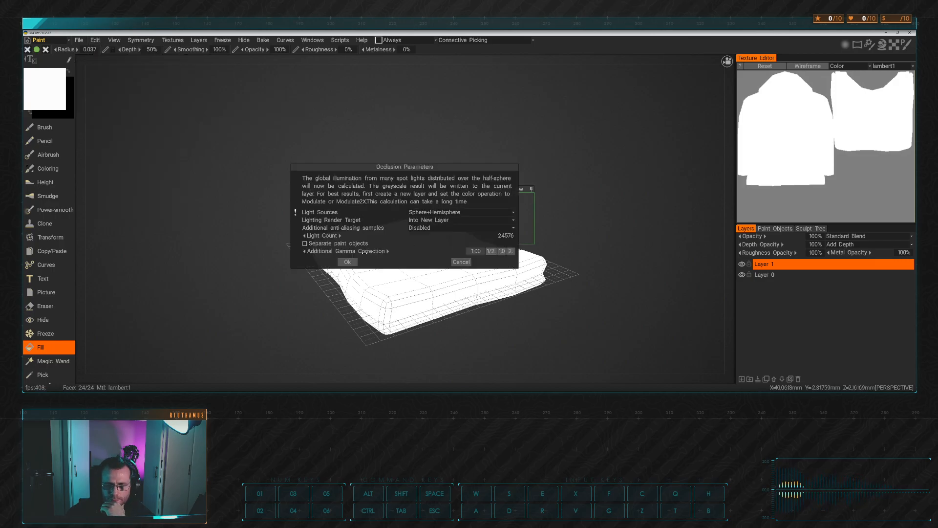
click(348, 262)
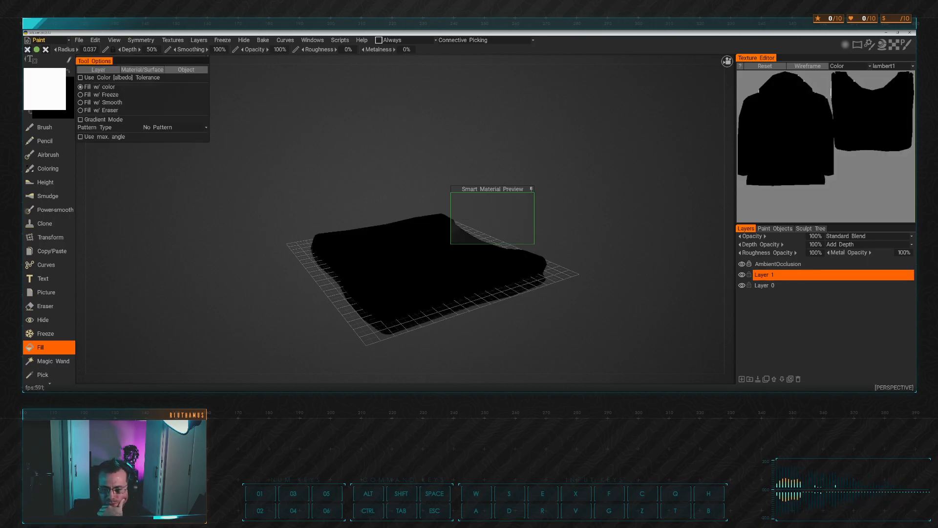
key(ctrl)
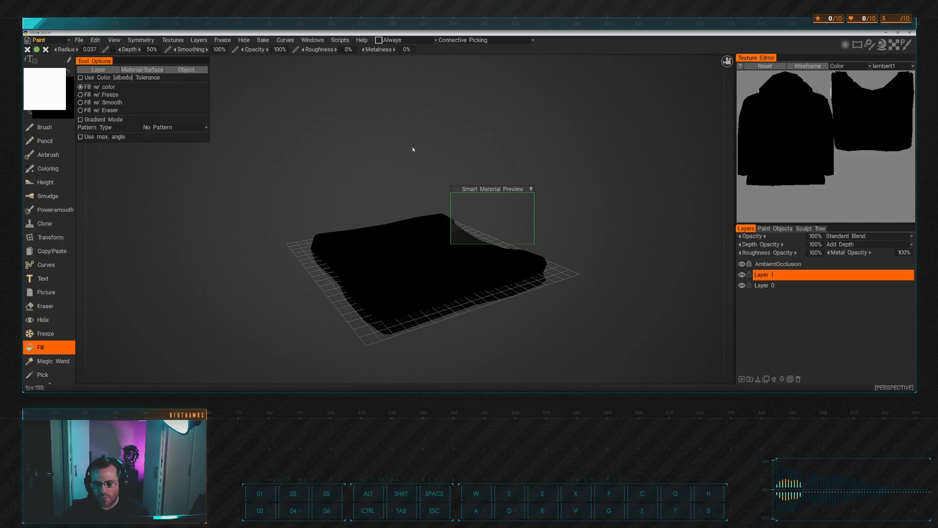
Delete the AmbientOcclusion layer
click(840, 264)
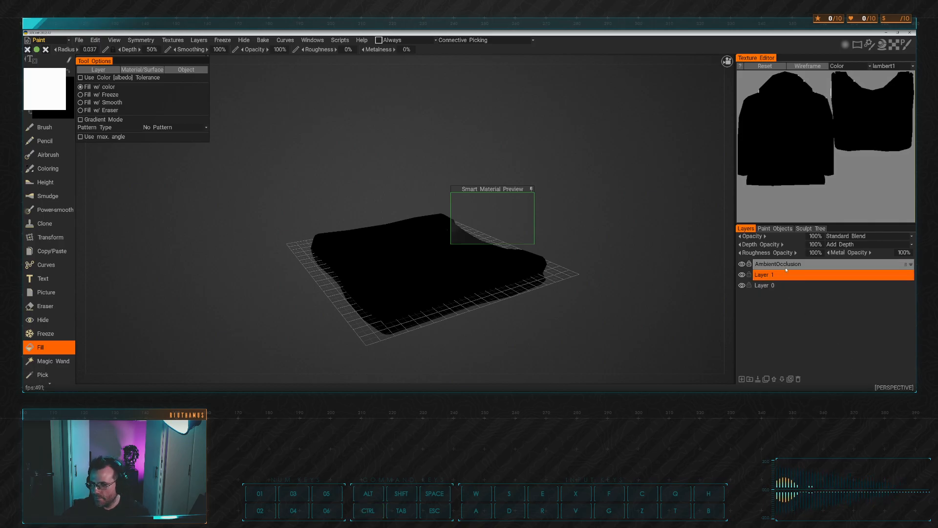
click(798, 379)
mouse_move(530, 185)
alt+mouse_down()
mouse_move(555, 184)
mouse_move(545, 184)
alt+mouse_up()
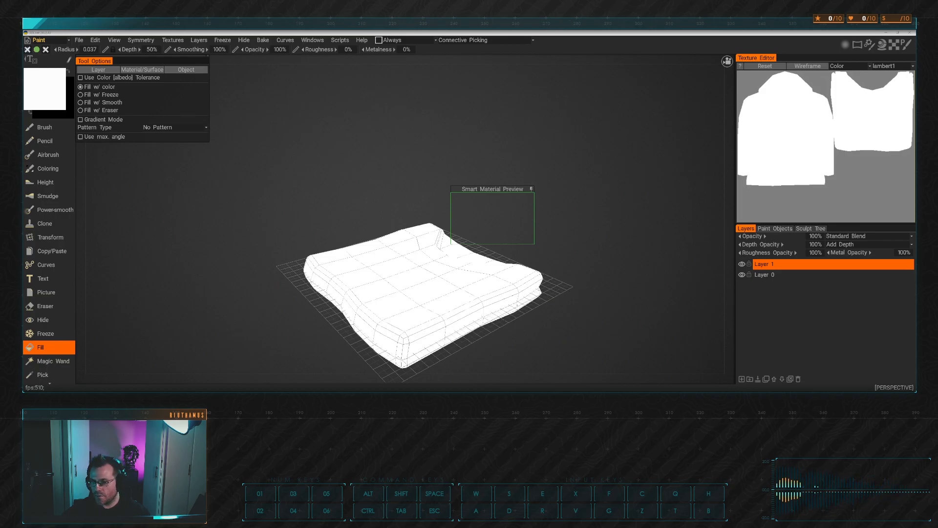
mouse_move(409, 136)
alt+mouse_down()
mouse_move(395, 139)
mouse_move(414, 138)
mouse_move(406, 123)
mouse_move(421, 139)
mouse_move(400, 138)
alt+mouse_up()
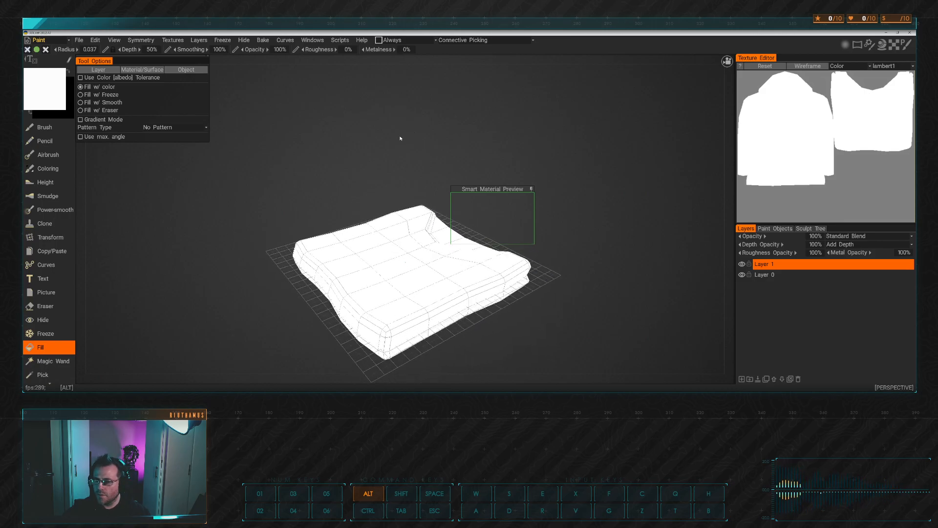
Move the 3DCoat window to another part of the desktop and maximize it there
alt+drag(394, 180, 292, 147)
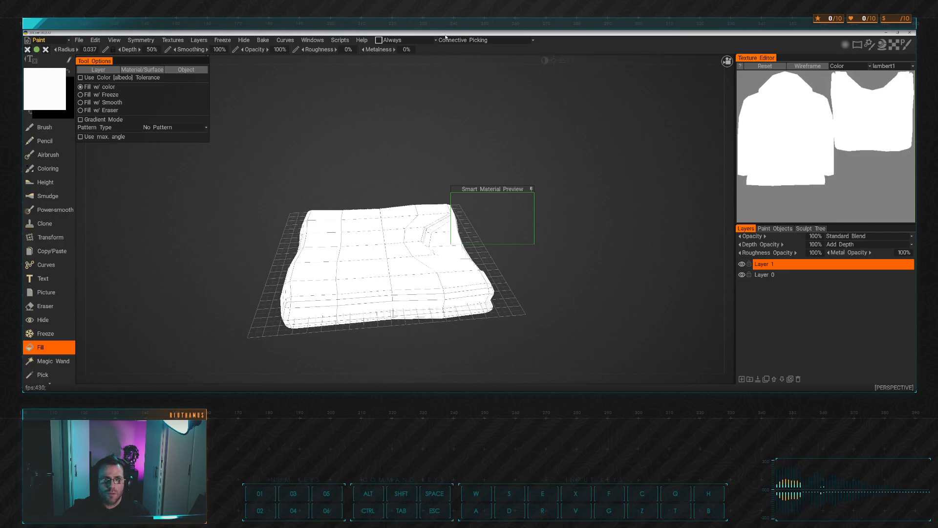
drag(443, 34, 127, 33)
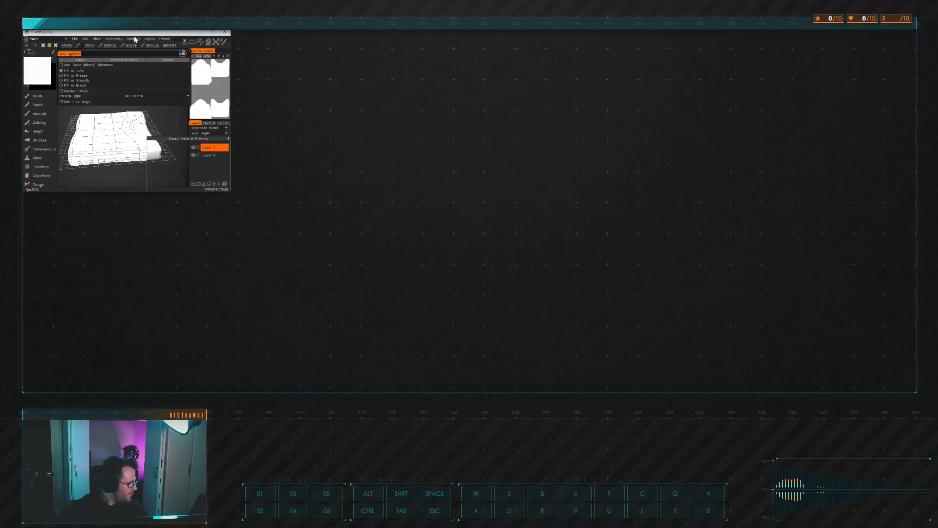
double_click(128, 33)
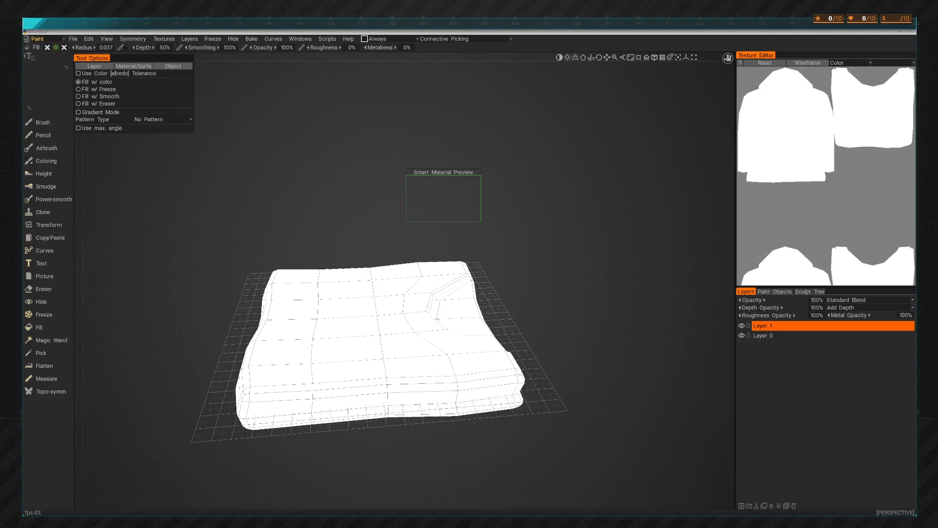
Choose the Brush with a dark grey paint colour and add a new layer above Layer 1
drag(575, 352, 595, 351)
click(43, 122)
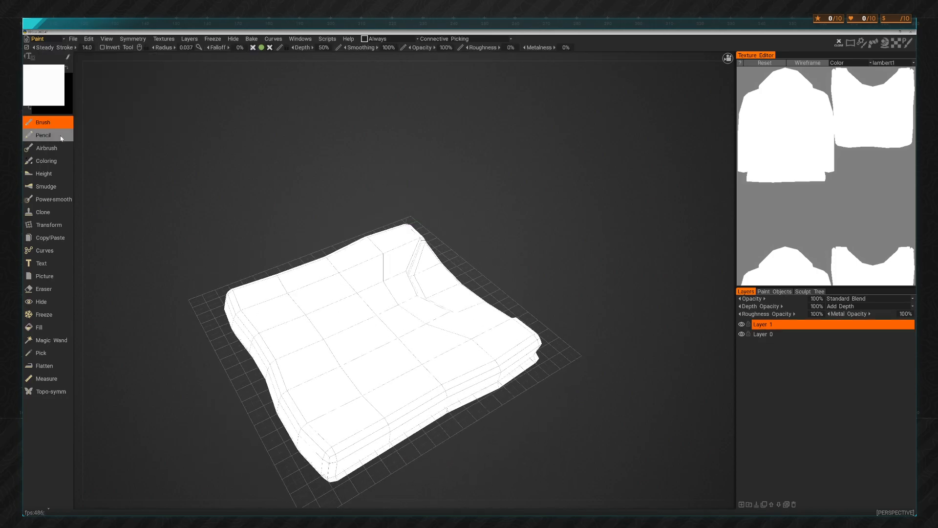
click(55, 91)
click(368, 324)
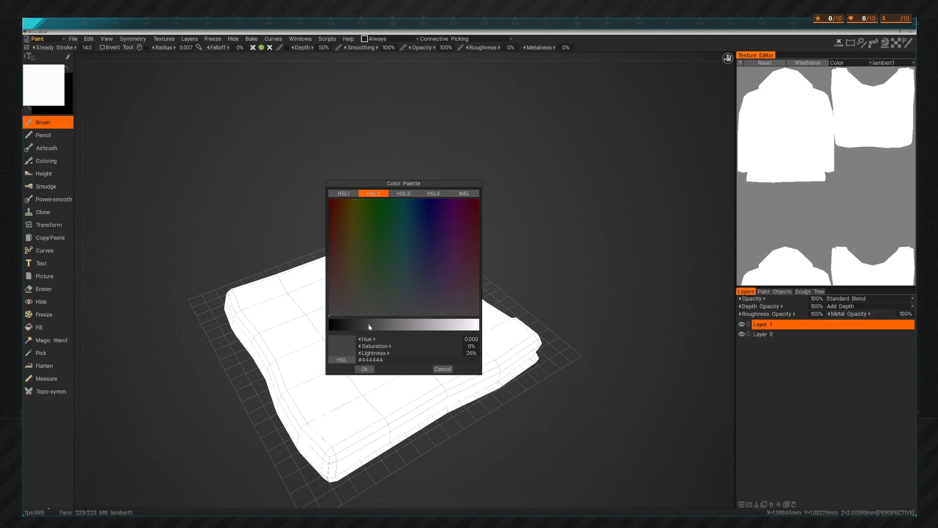
click(369, 364)
click(742, 505)
Try a dark stroke with an enlarged brush inside the shirt's neck notch and undo it
drag(591, 389, 571, 393)
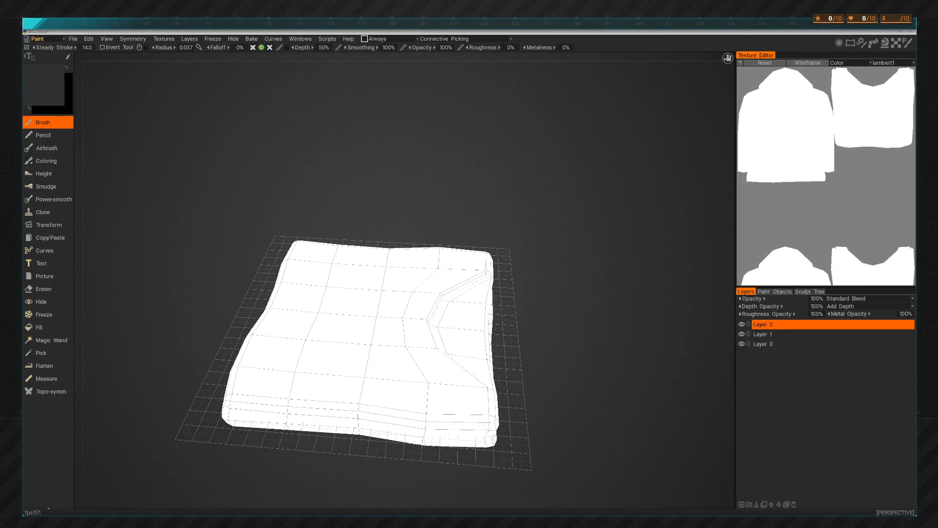
mouse_move(568, 373)
mouse_down()
mouse_move(578, 388)
mouse_move(565, 359)
mouse_up()
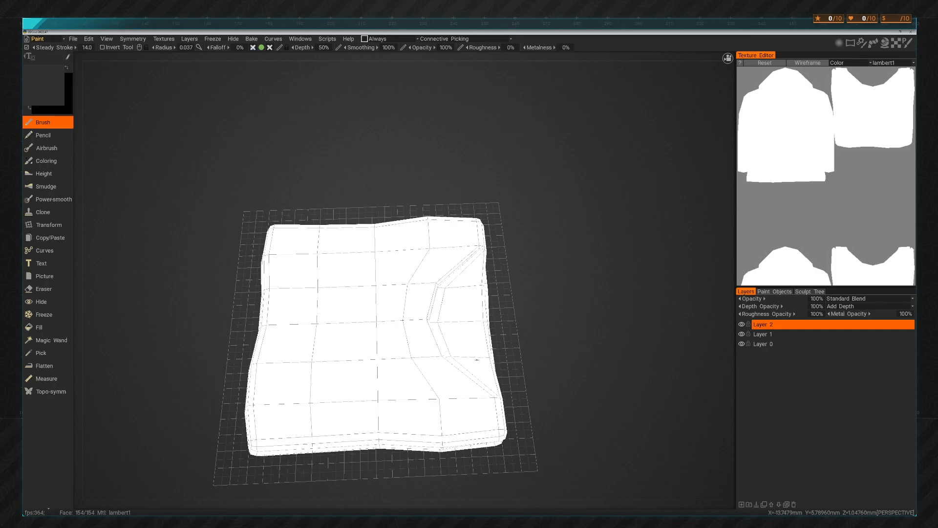
right_drag(443, 313, 452, 315)
mouse_move(457, 295)
mouse_down()
mouse_move(466, 335)
mouse_move(460, 303)
mouse_move(445, 342)
mouse_move(455, 353)
mouse_up()
key(ctrl+z)
key(ctrl+z)
Reduce the brush radius to 0.563 for painting finer lines
scroll(826, 161, down, 1)
scroll(825, 161, up, 4)
scroll(826, 161, down, 4)
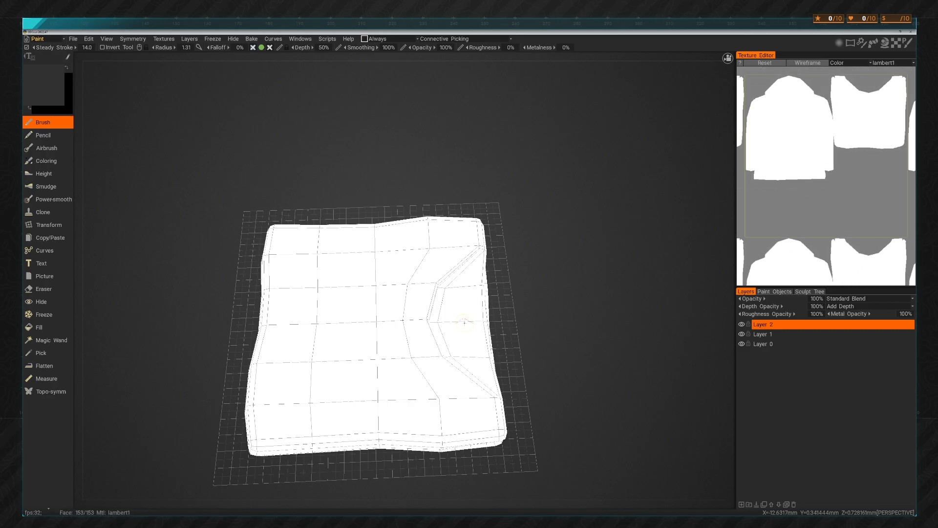
scroll(464, 323, down, 5)
mouse_move(527, 292)
mouse_down()
mouse_move(507, 262)
mouse_move(529, 279)
mouse_up()
Enable Y-axis mirror symmetry, undo a test stroke in the neck notch, and dock the symmetry settings beside the Texture Editor
click(133, 39)
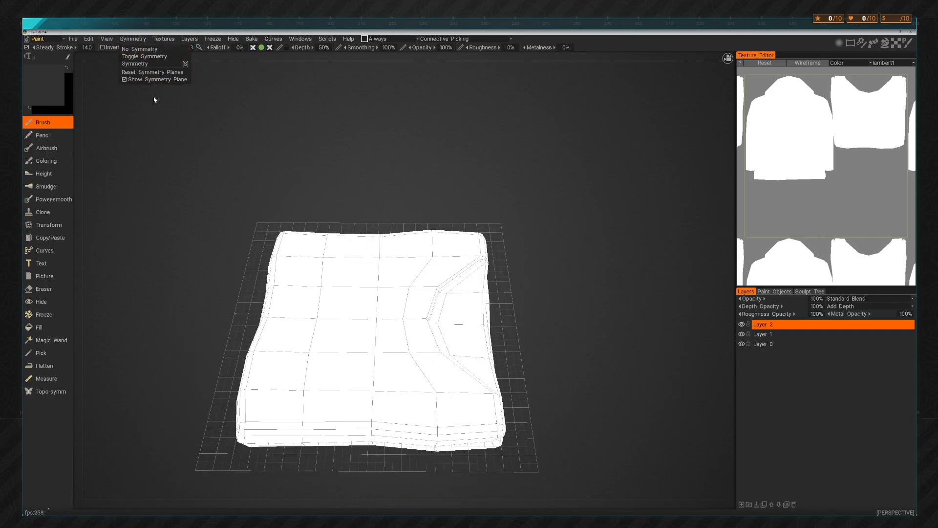
click(139, 63)
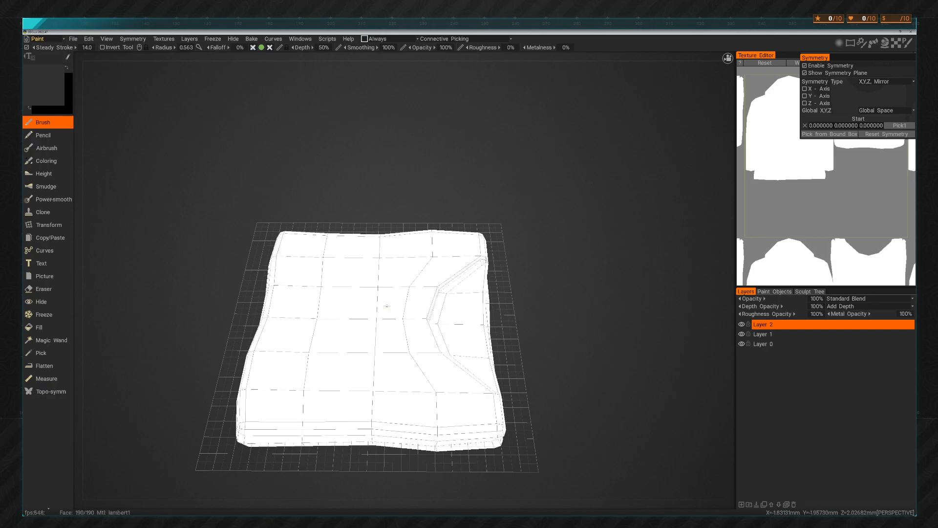
drag(819, 57, 802, 411)
drag(804, 462, 763, 429)
click(752, 416)
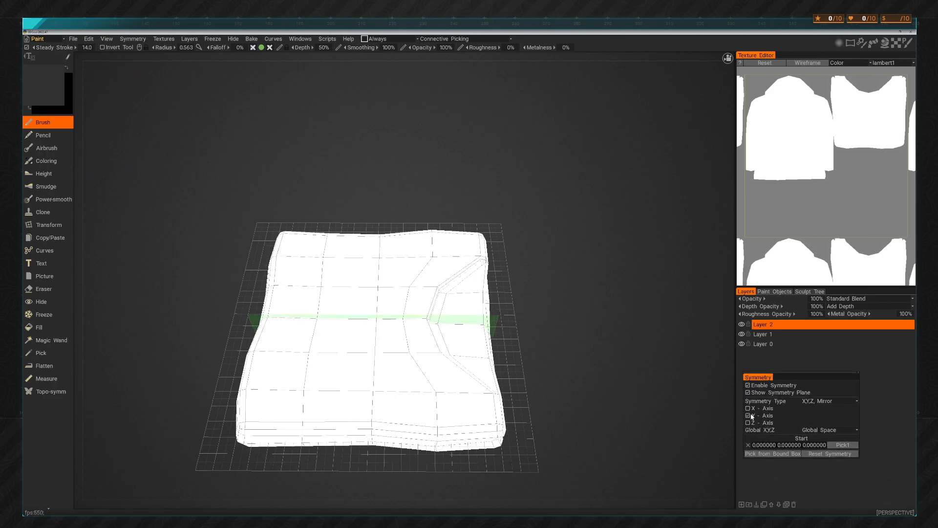
mouse_move(465, 289)
mouse_down()
mouse_move(453, 307)
mouse_move(461, 300)
mouse_up()
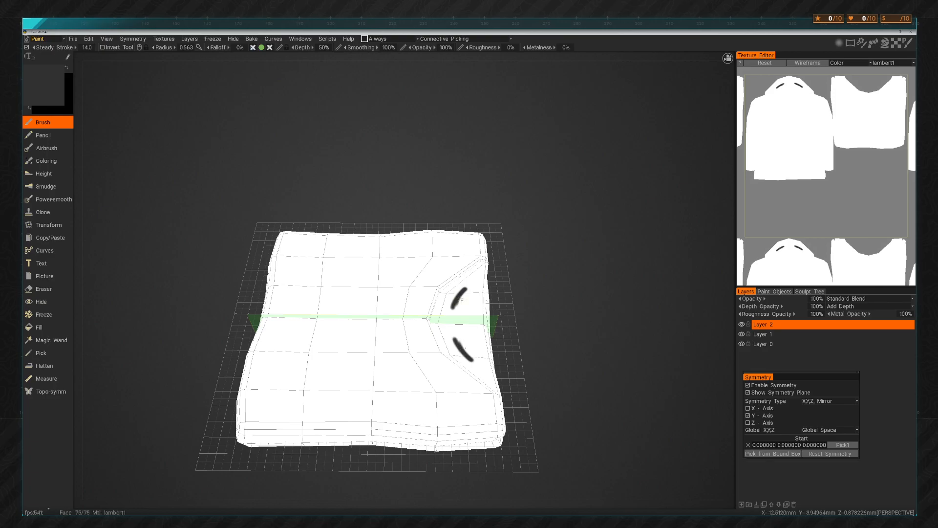
key(ctrl+z)
drag(767, 377, 694, 371)
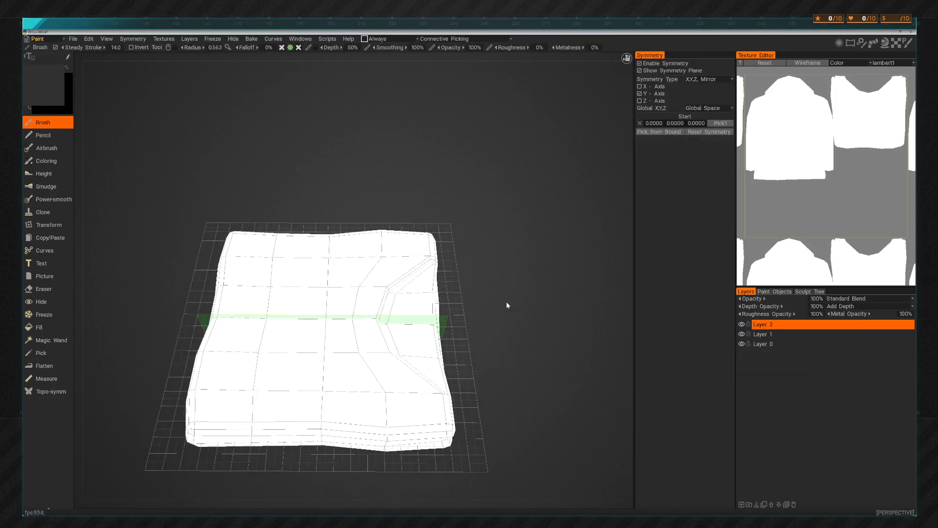
Paint a mirrored dark grey line along the edge of the neck notch on Layer 2
drag(544, 296, 521, 300)
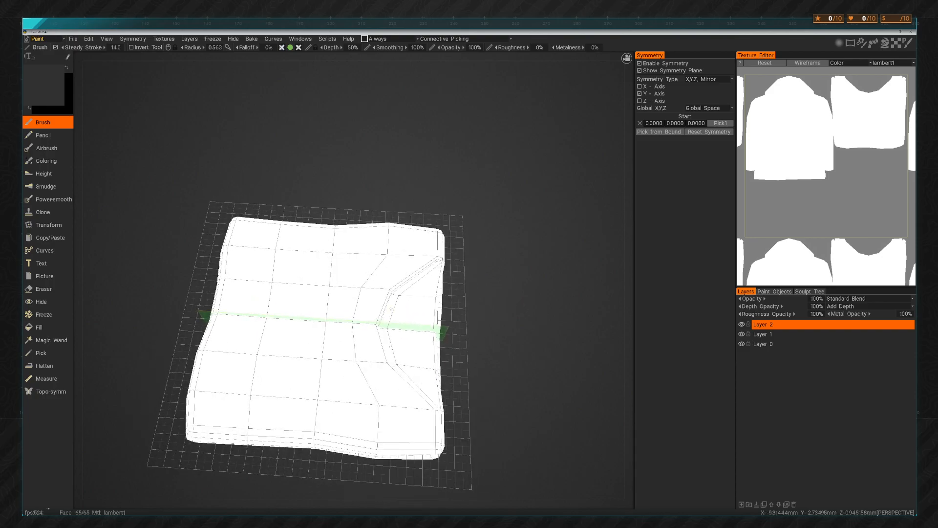
mouse_move(380, 324)
mouse_down()
mouse_move(399, 289)
mouse_move(437, 262)
mouse_move(503, 269)
mouse_move(450, 247)
mouse_move(436, 226)
mouse_move(457, 232)
mouse_up()
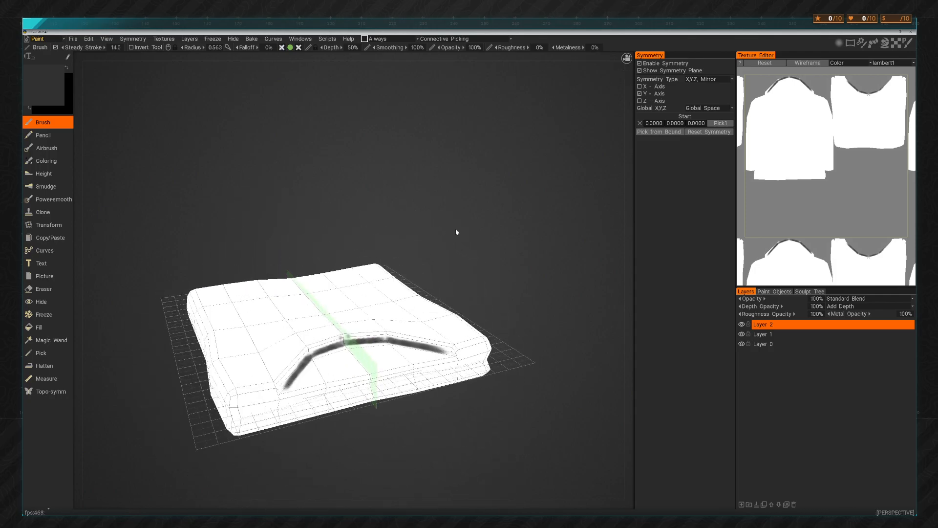
mouse_move(496, 316)
mouse_down()
mouse_move(526, 303)
mouse_move(538, 309)
mouse_move(503, 293)
mouse_move(508, 299)
mouse_move(562, 283)
mouse_move(539, 390)
mouse_move(522, 389)
mouse_move(520, 379)
mouse_up()
drag(321, 326, 342, 324)
Paint a mirrored dark grey line along the fold groove around the shirt's sides and neck-side edge
drag(450, 367, 391, 389)
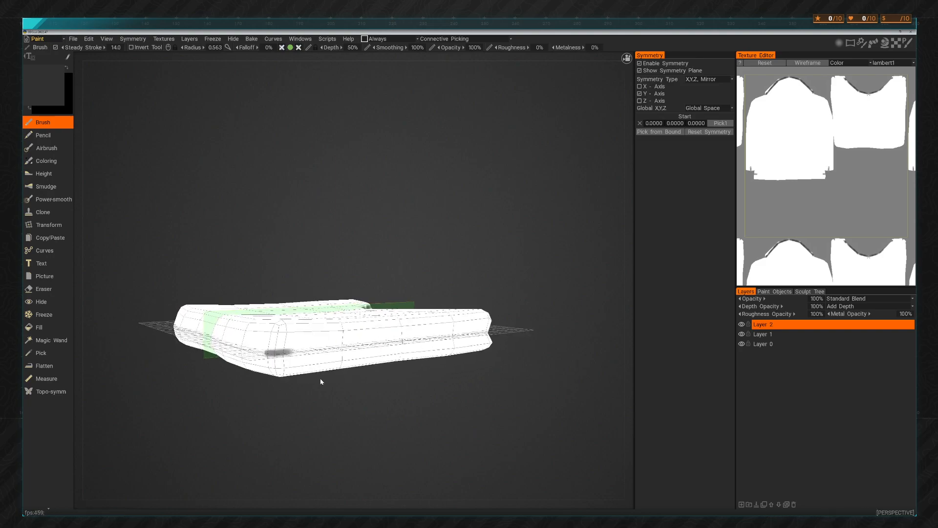
mouse_move(321, 382)
mouse_down()
mouse_move(302, 394)
mouse_move(288, 358)
mouse_up()
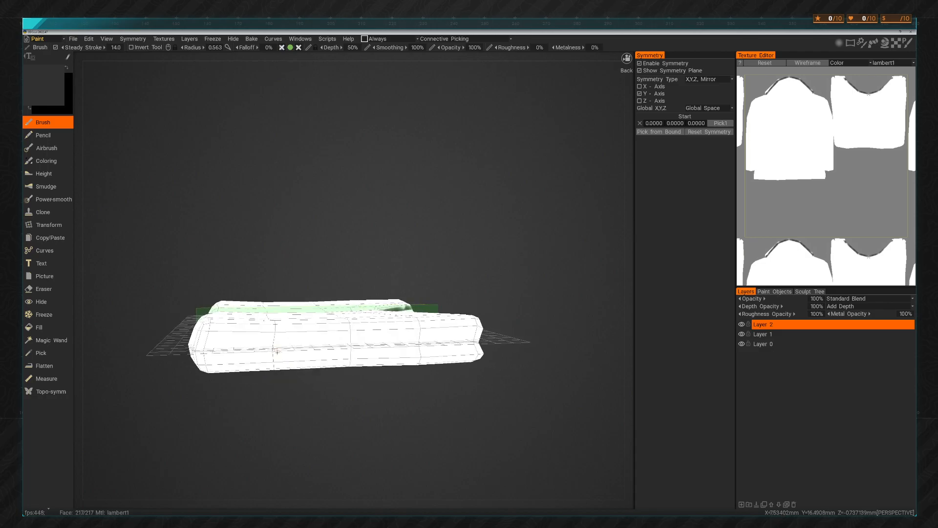
mouse_move(496, 376)
mouse_down()
mouse_move(517, 383)
mouse_move(507, 373)
mouse_up()
mouse_move(472, 339)
mouse_down()
mouse_move(194, 347)
mouse_move(465, 345)
mouse_up()
drag(513, 356, 479, 359)
drag(283, 359, 300, 355)
drag(425, 399, 407, 403)
mouse_move(225, 355)
mouse_down()
mouse_move(370, 349)
mouse_move(299, 354)
mouse_move(320, 353)
mouse_up()
mouse_move(424, 395)
mouse_down()
mouse_move(445, 414)
mouse_move(471, 413)
mouse_move(429, 406)
mouse_up()
drag(431, 341, 386, 341)
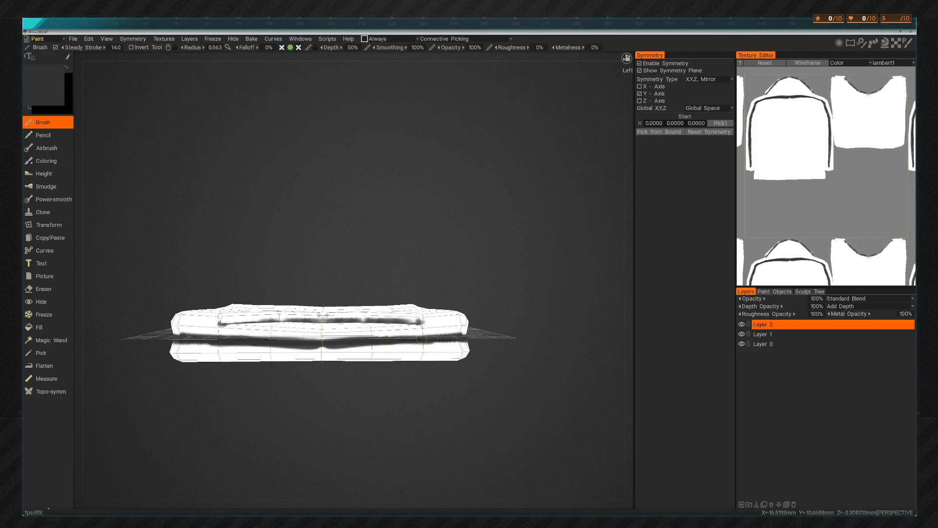
mouse_move(496, 371)
mouse_down()
mouse_move(444, 387)
mouse_move(429, 379)
mouse_up()
drag(456, 350, 502, 382)
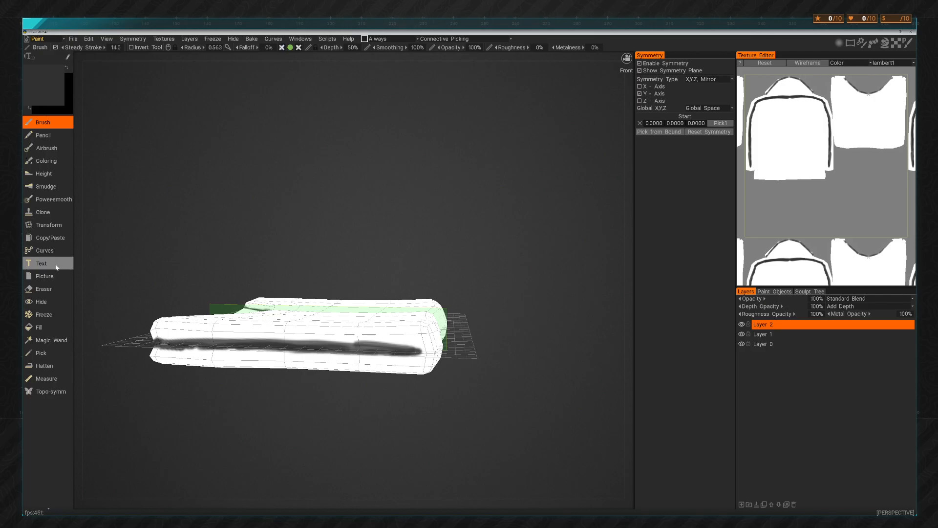
Trim the end of the dark fold line with the Eraser and add a new layer above Layer 2
click(44, 288)
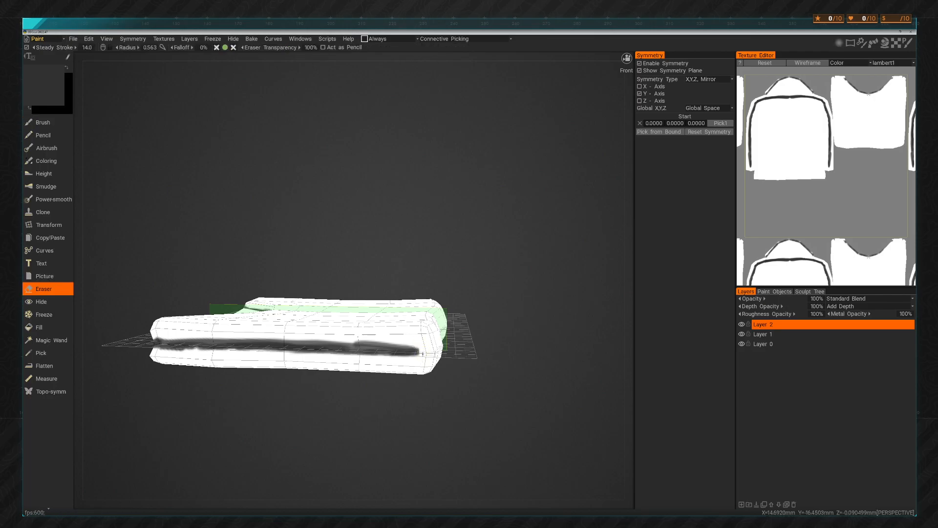
mouse_move(484, 396)
mouse_down()
mouse_move(563, 402)
mouse_move(492, 436)
mouse_move(519, 429)
mouse_move(461, 432)
mouse_move(486, 452)
mouse_up()
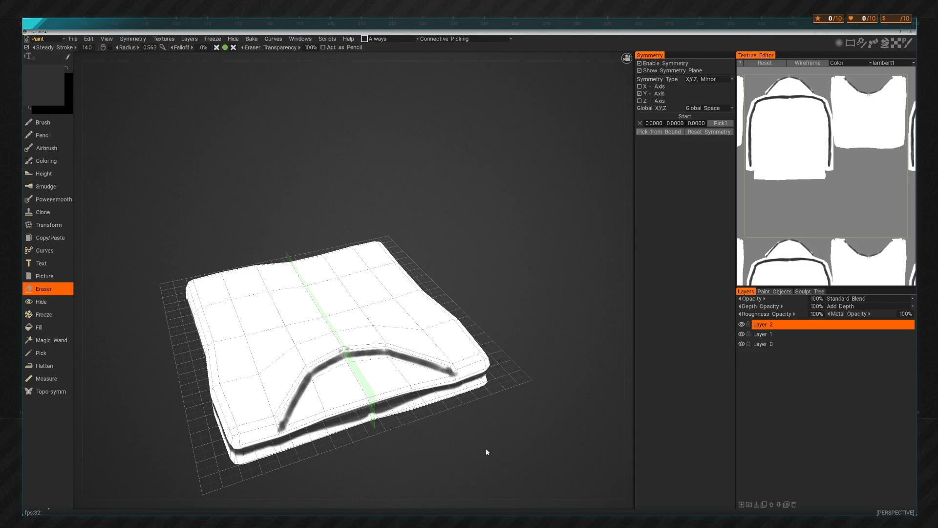
mouse_move(486, 447)
mouse_down()
mouse_move(515, 367)
mouse_move(578, 377)
mouse_move(565, 406)
mouse_move(482, 433)
mouse_move(507, 421)
mouse_up()
drag(570, 444, 530, 425)
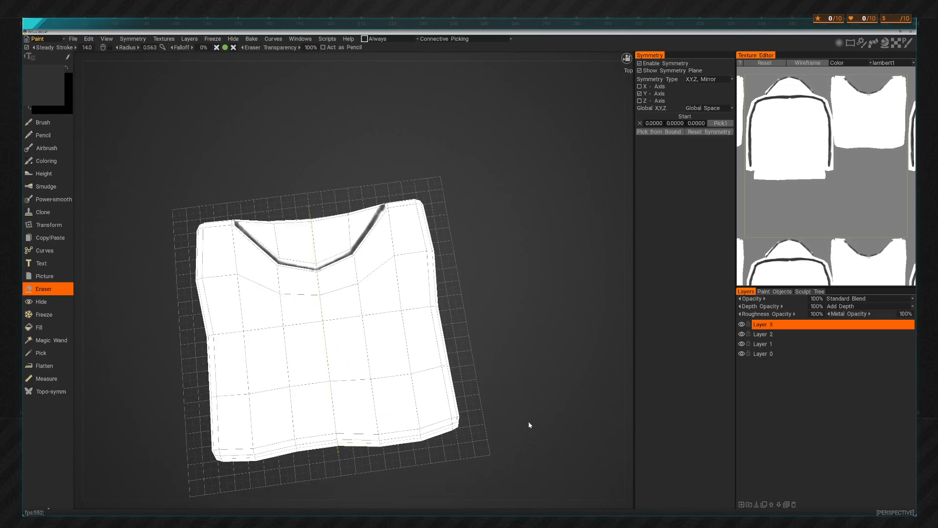
Set the paint colour to a muted brown and fill the whole shirt with it on Layer 3
drag(54, 94, 41, 91)
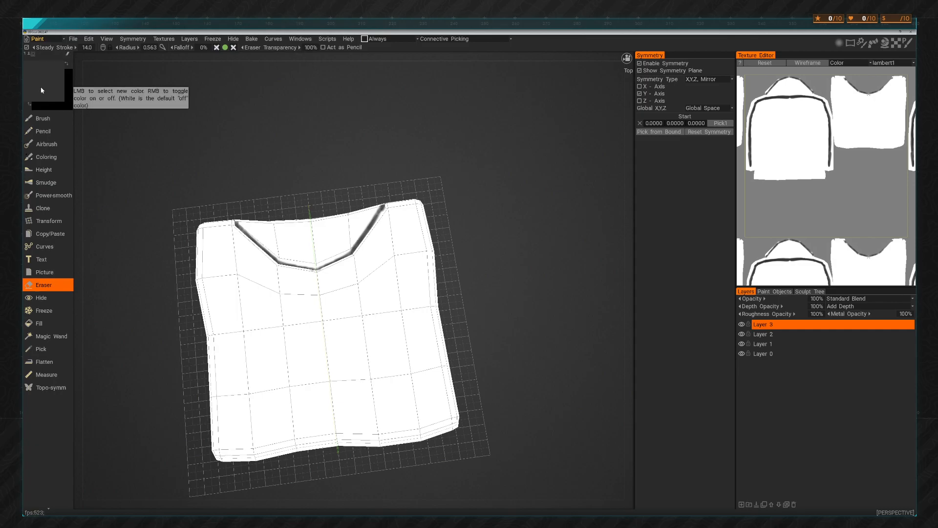
click(56, 87)
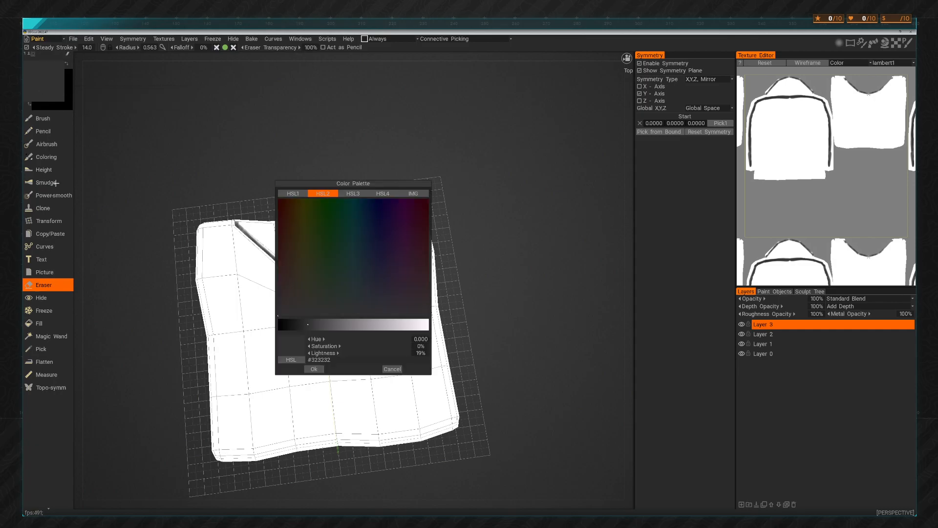
drag(368, 270, 358, 246)
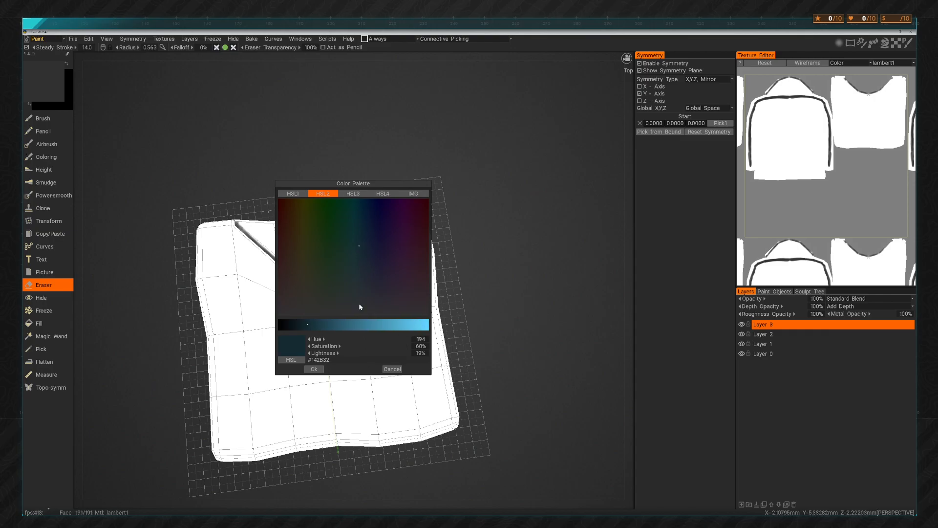
click(360, 325)
drag(333, 275, 288, 277)
click(317, 369)
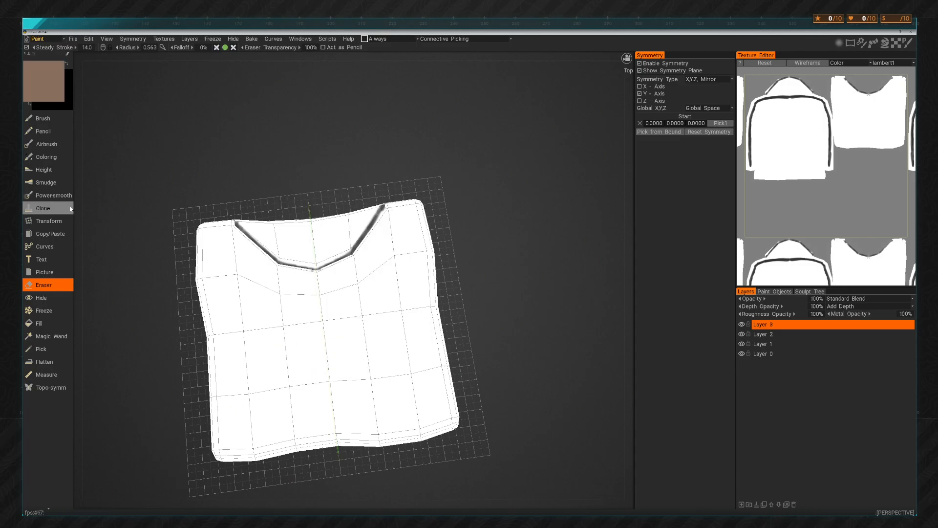
click(39, 323)
click(298, 334)
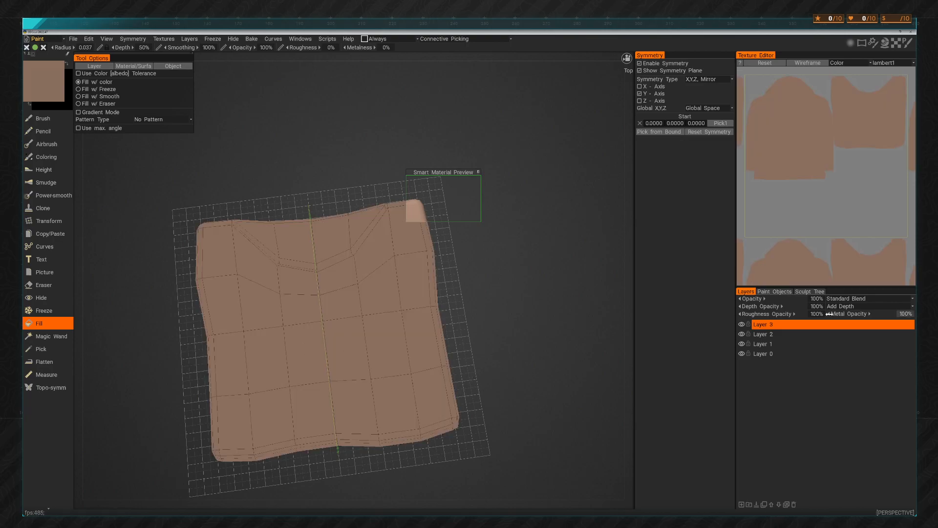
Set Layer 3's blend mode to Multiply and add a new layer above it
click(852, 299)
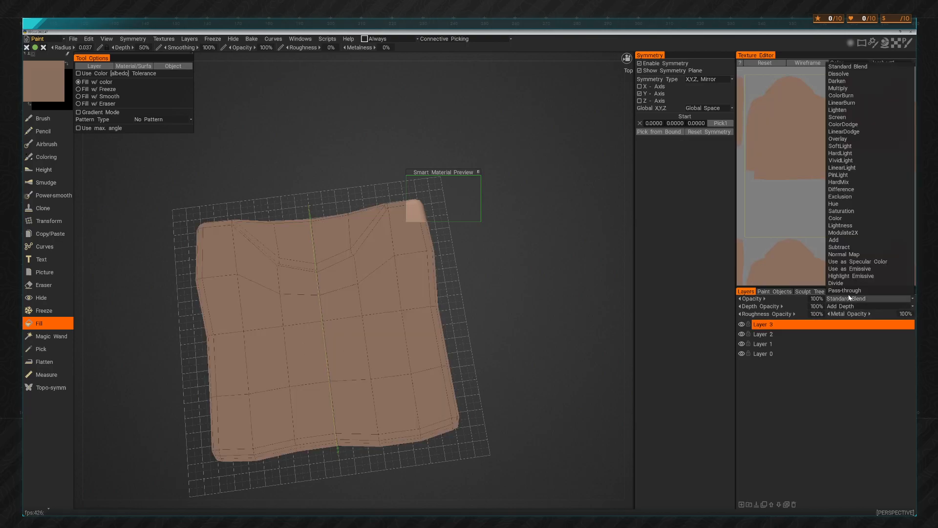
click(838, 88)
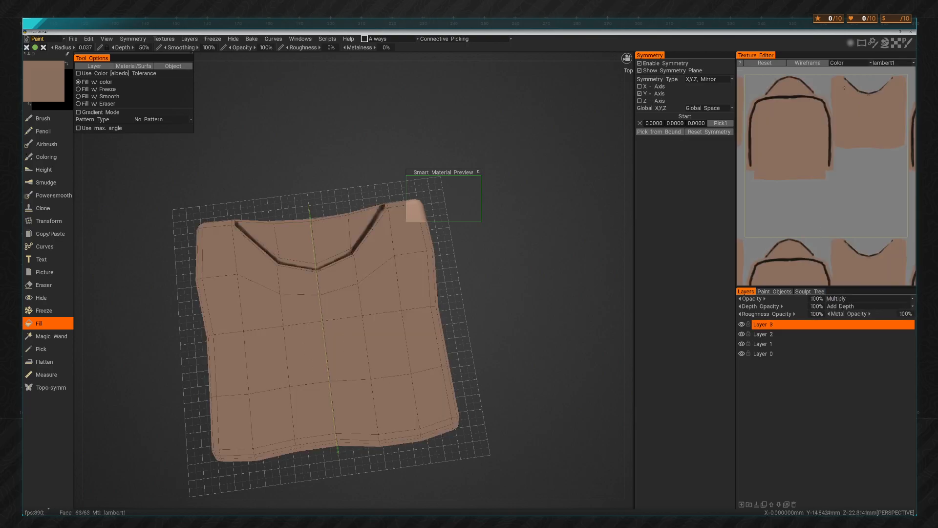
drag(670, 371, 498, 404)
click(741, 505)
drag(553, 444, 592, 435)
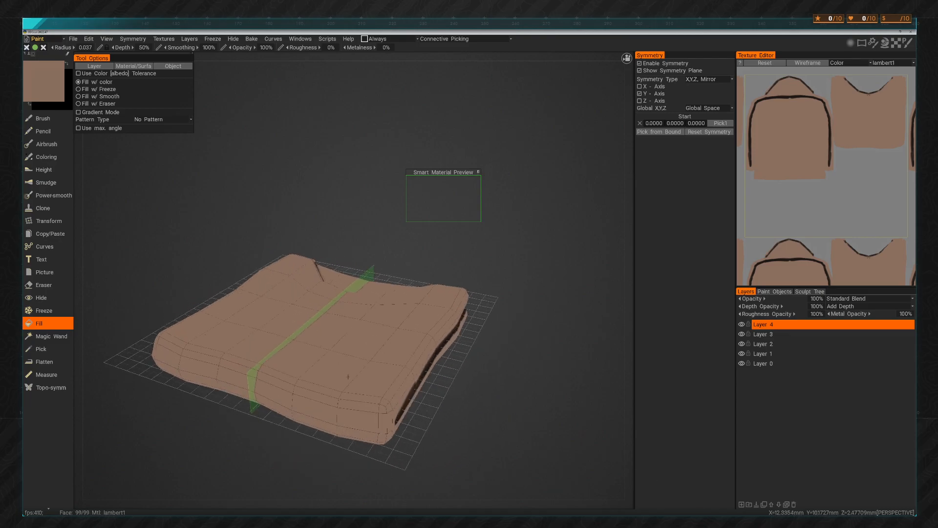
Choose a lighter tan as the paint colour and switch from Fill to the Brush tool
click(50, 84)
click(381, 325)
click(313, 369)
drag(533, 371, 508, 341)
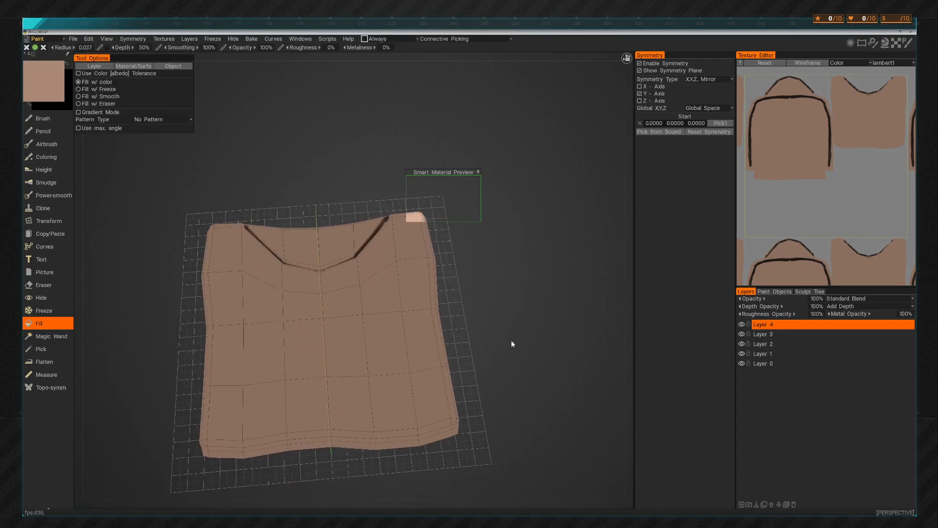
click(57, 130)
click(48, 118)
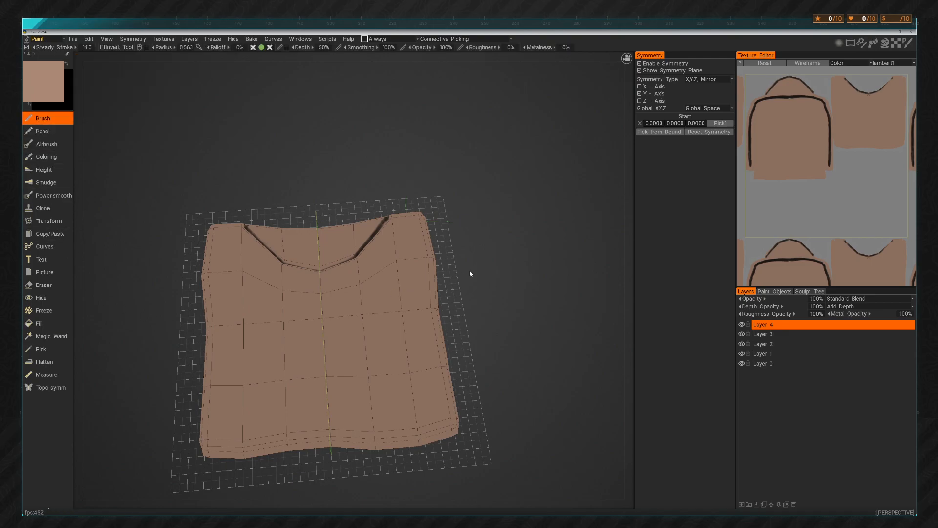
Paint a light highlight on Layer 4 along the outer edge of the neckline
drag(461, 273, 471, 261)
drag(358, 262, 388, 229)
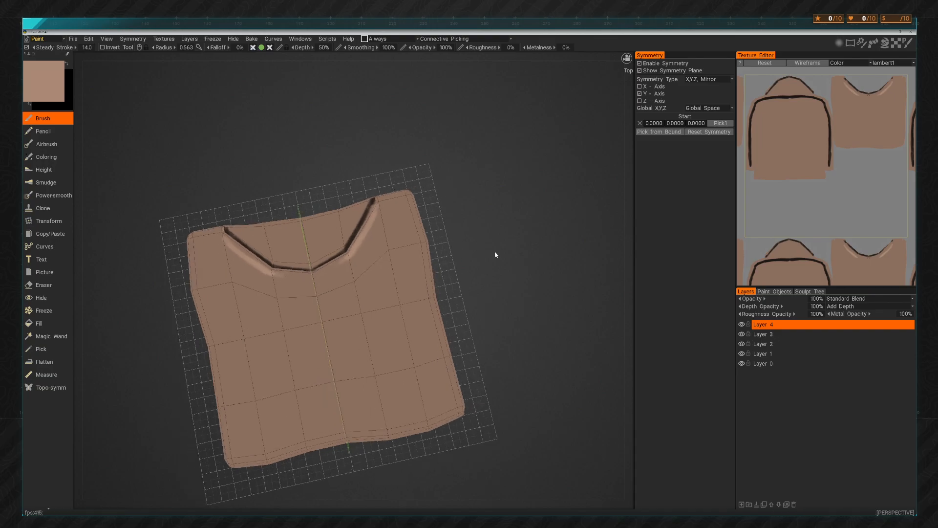
drag(494, 254, 356, 278)
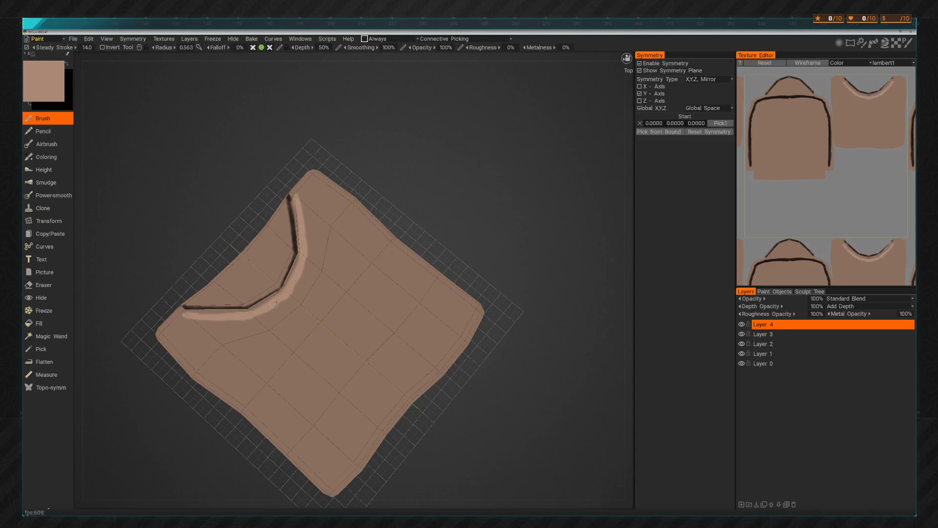
Paint light highlights along the top edges of the folded shirt's hem and sides
mouse_move(509, 362)
mouse_down()
mouse_move(524, 363)
mouse_move(506, 316)
mouse_move(526, 319)
mouse_up()
drag(315, 401, 453, 323)
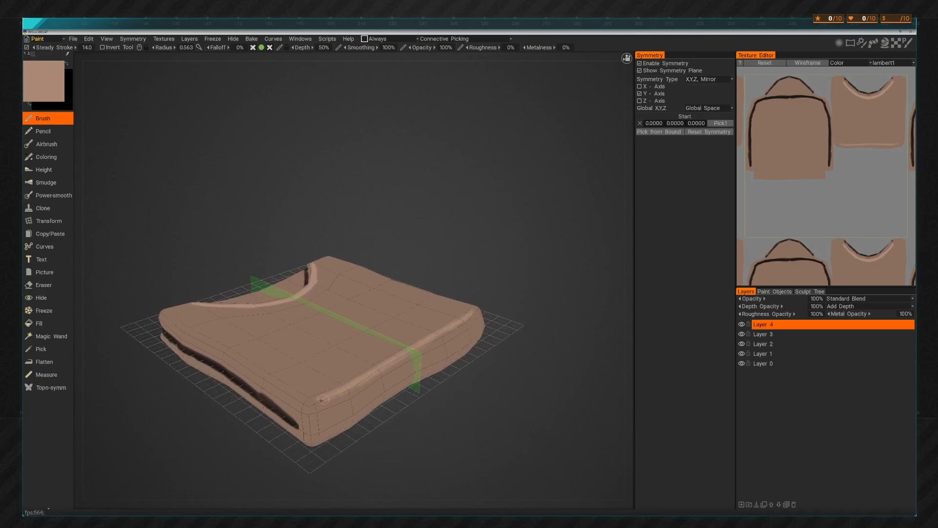
mouse_move(490, 383)
mouse_down()
mouse_move(532, 382)
mouse_move(518, 372)
mouse_up()
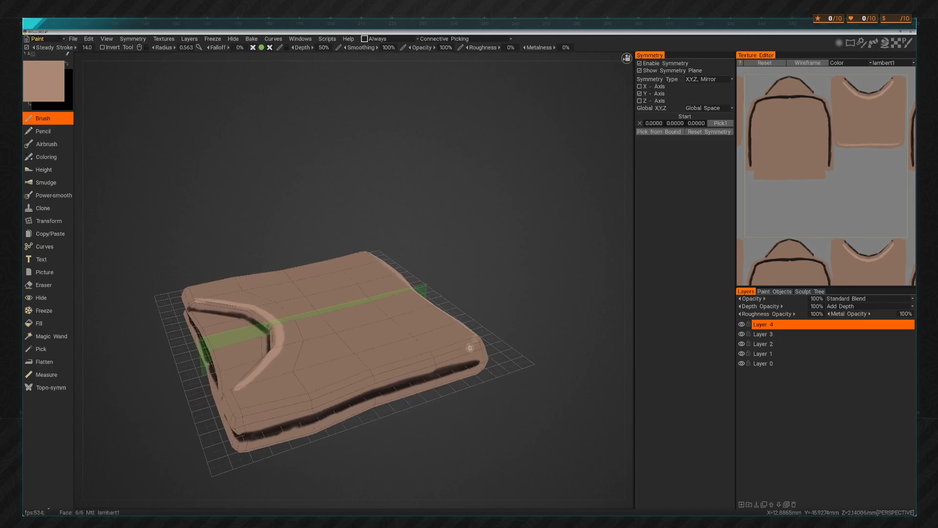
mouse_move(349, 395)
mouse_down()
mouse_move(509, 409)
mouse_move(436, 366)
mouse_move(526, 377)
mouse_move(461, 350)
mouse_move(517, 370)
mouse_move(267, 422)
mouse_up()
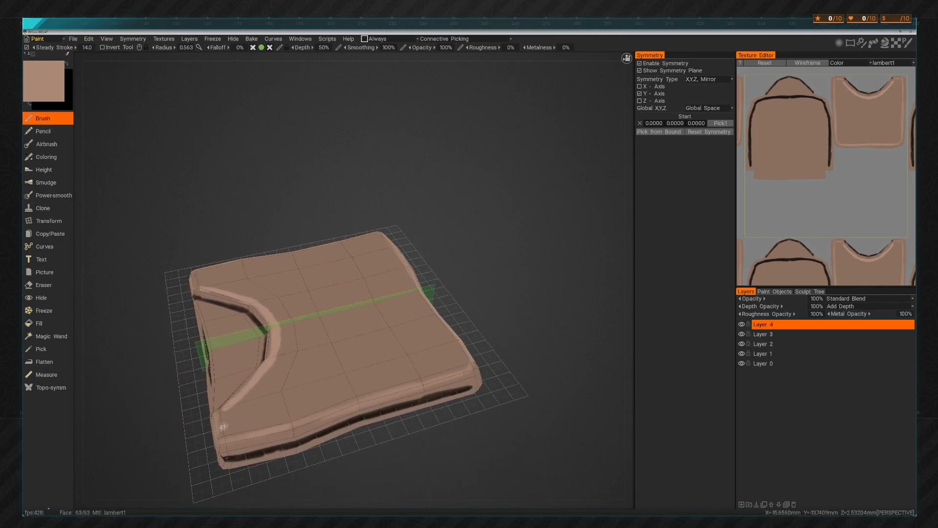
Brush broad, soft highlights over the shoulders and around the collar with a radius of 2.16 and 25% opacity
drag(489, 311, 509, 328)
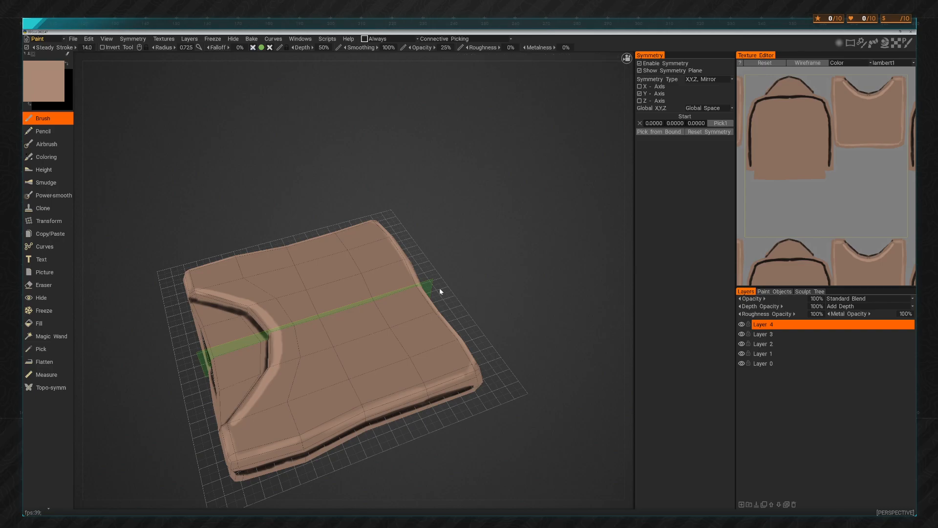
drag(448, 294, 434, 317)
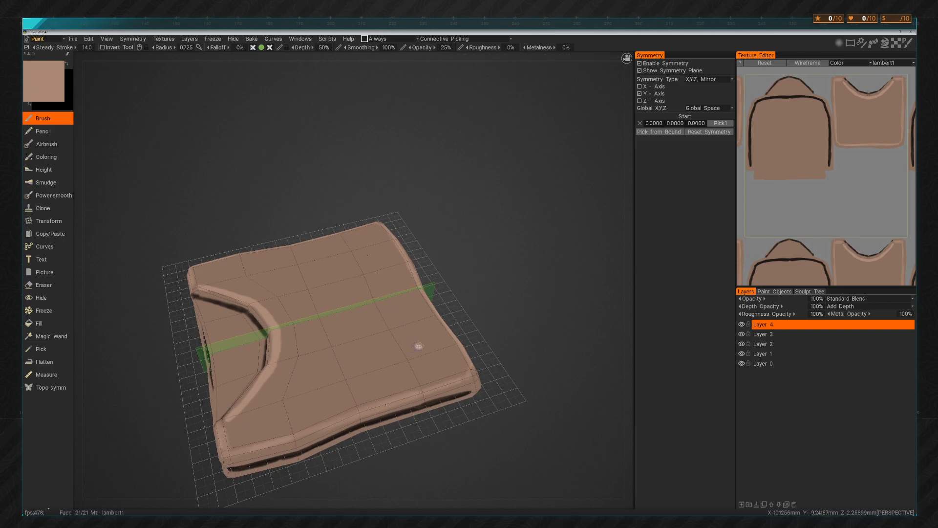
key(])
key(])
key(])
key(])
drag(522, 337, 545, 331)
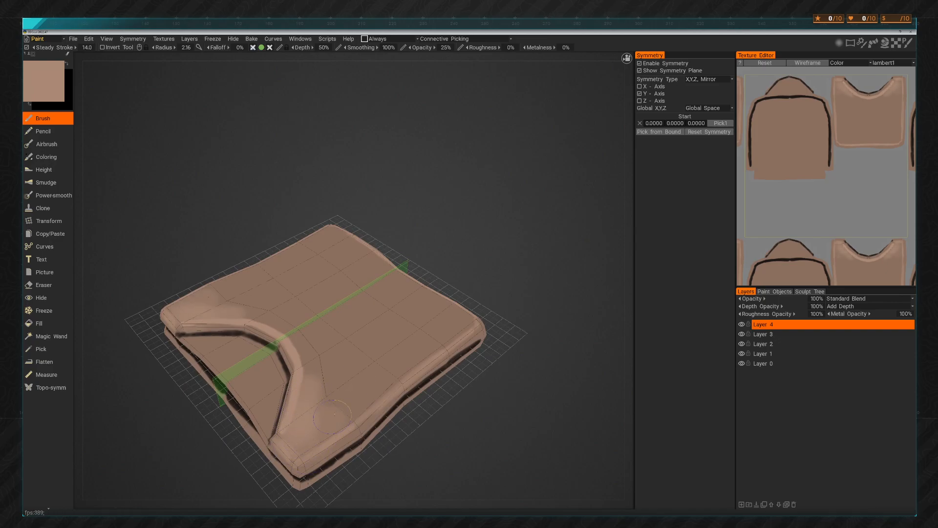
drag(526, 279, 477, 302)
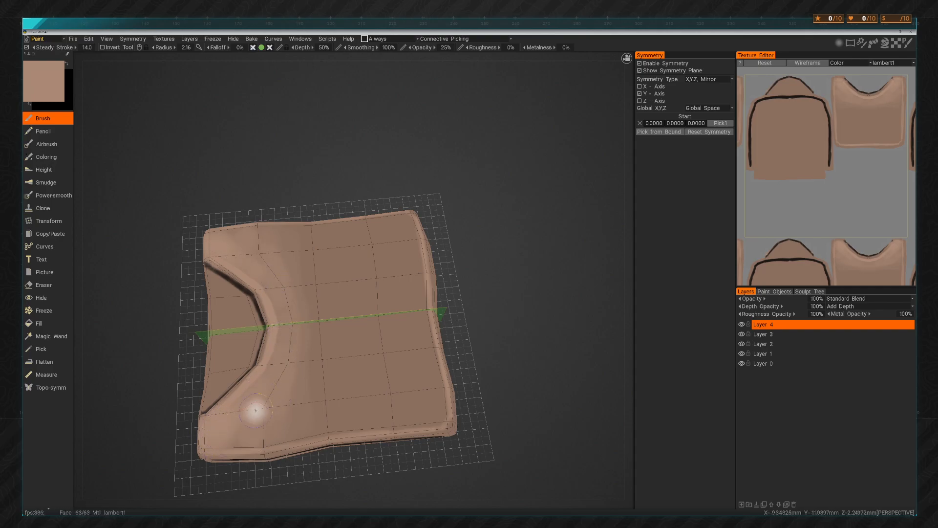
Brush soft light tones across the front near the hem and along the shirt's outer edges
mouse_move(533, 328)
mouse_down()
mouse_move(459, 289)
mouse_move(432, 333)
mouse_up()
drag(397, 402, 380, 436)
drag(495, 391, 492, 298)
drag(445, 322, 386, 339)
drag(489, 377, 508, 376)
Choose a darker brown as the paint colour and reduce the brush radius
key(c)
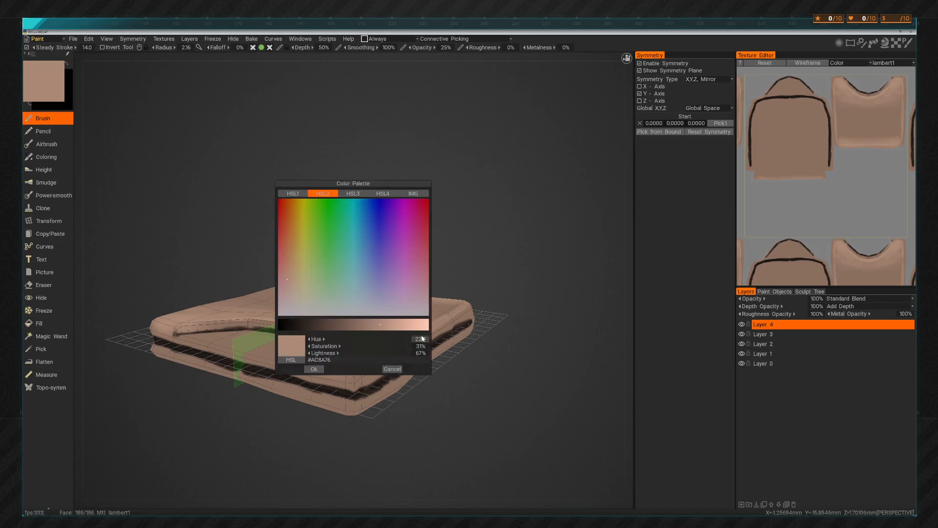
click(341, 325)
click(314, 369)
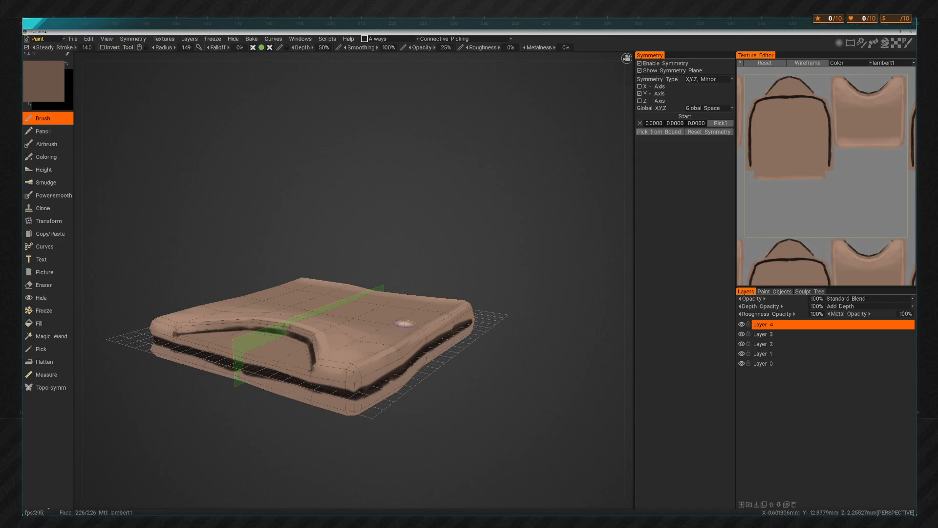
drag(405, 323, 486, 375)
Toggle Layers 3 and 2 to check their contents, then lower Layer 2's opacity to 39%
click(742, 334)
click(742, 334)
click(741, 344)
click(742, 344)
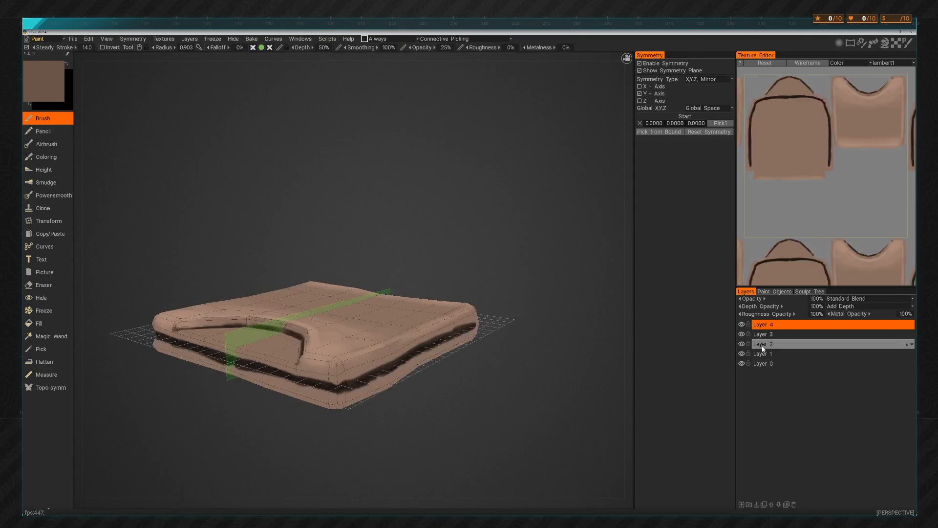
click(774, 346)
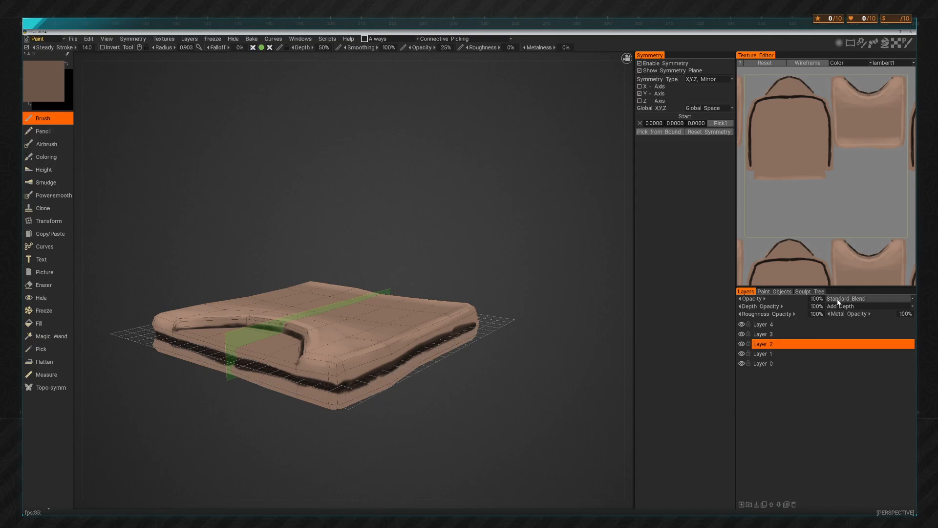
drag(753, 299, 721, 300)
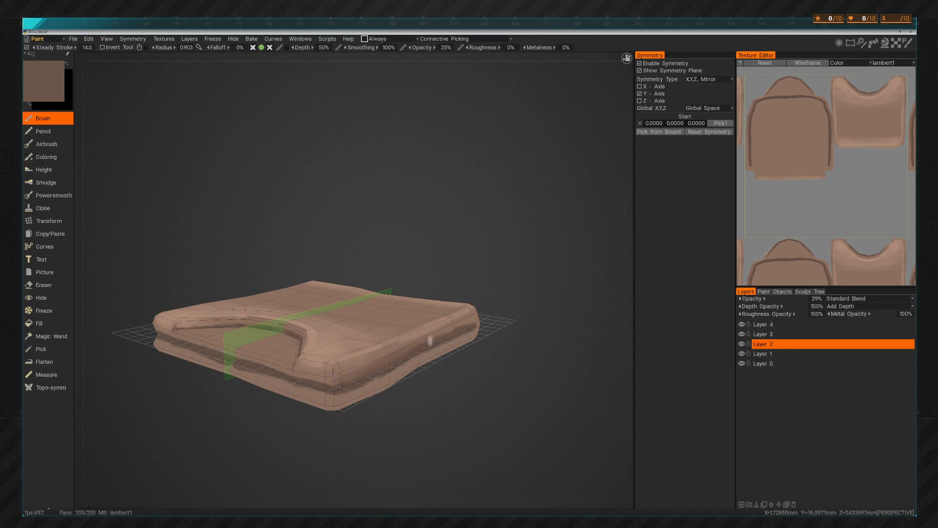
Shade the fold lines around the shirt's sides on Layer 2 with the darker brown at radius 0.903
mouse_move(519, 358)
mouse_down()
mouse_move(443, 376)
mouse_move(467, 370)
mouse_up()
drag(533, 394, 512, 364)
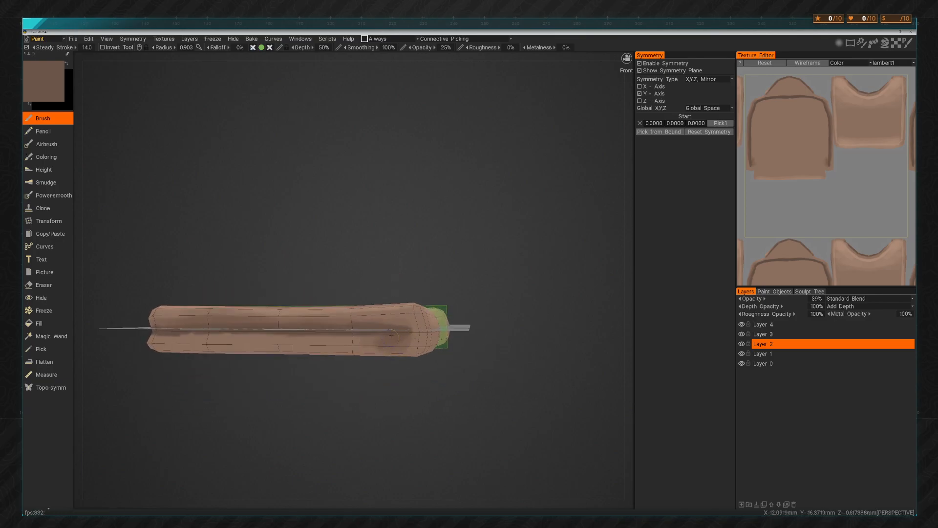
mouse_move(552, 393)
mouse_down()
mouse_move(432, 404)
mouse_move(450, 339)
mouse_up()
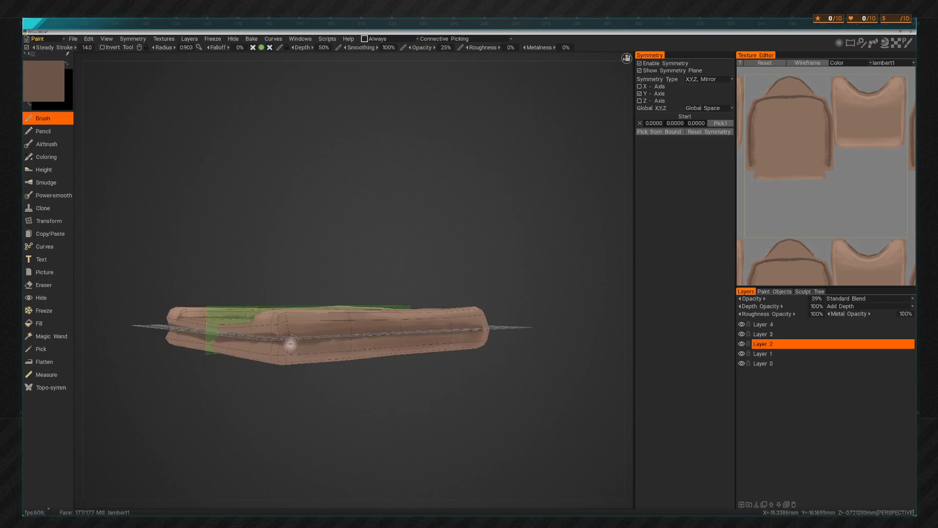
right_drag(278, 349, 383, 362)
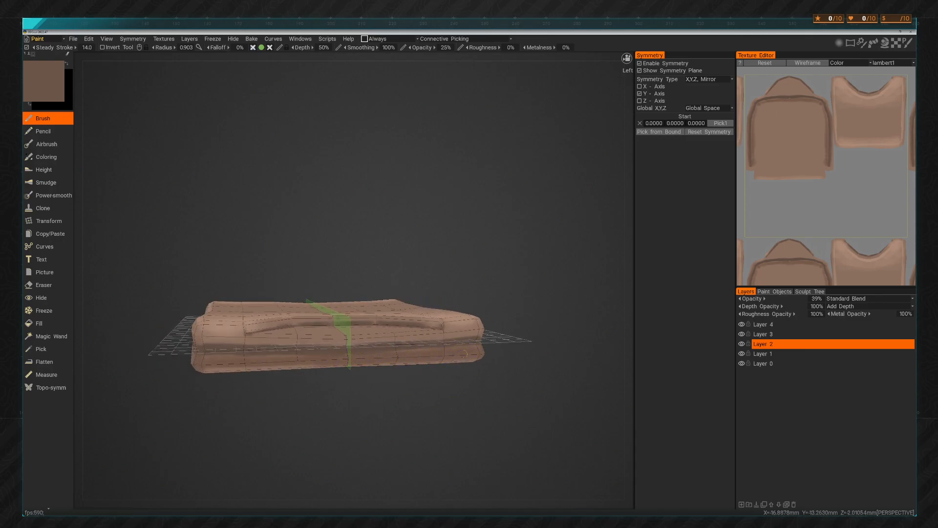
Enlarge the brush to radius 3.90 and darken the entire underside of the shirt with soft shading
alt+drag(224, 367, 389, 331)
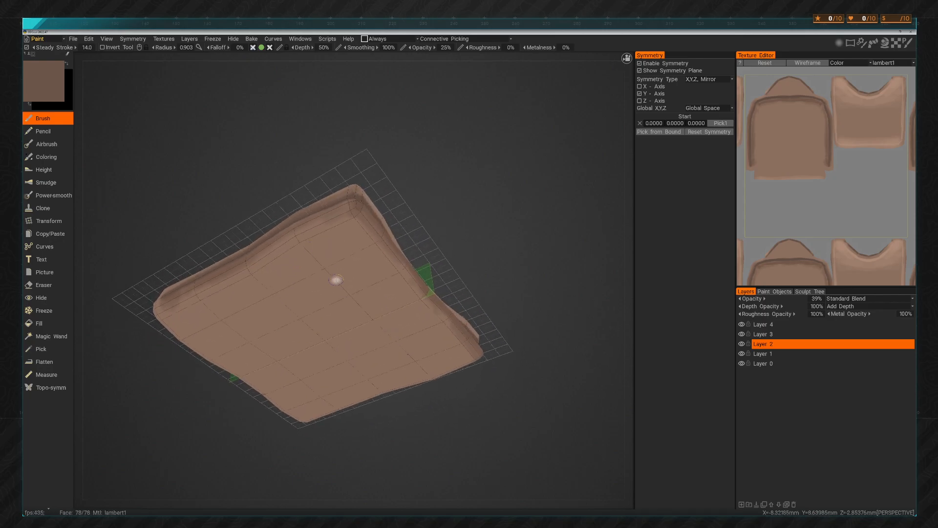
right_drag(308, 330, 337, 335)
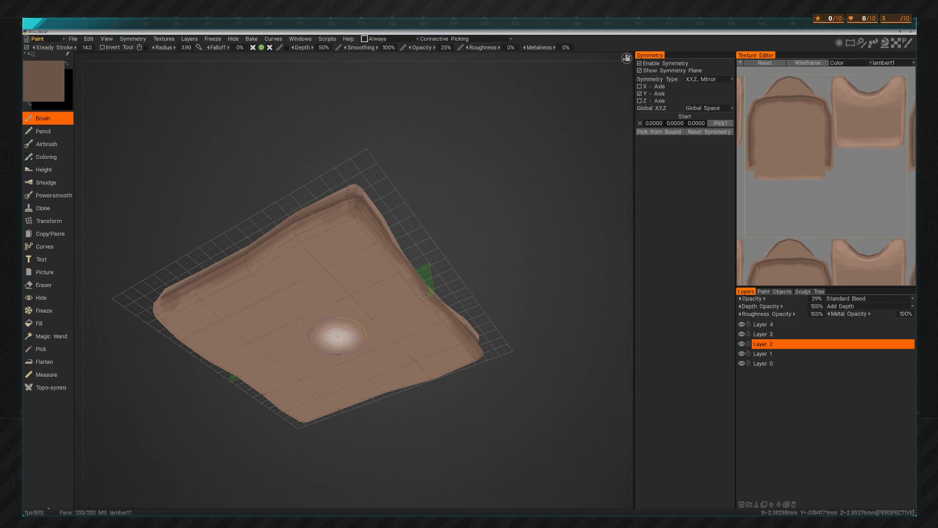
click(326, 297)
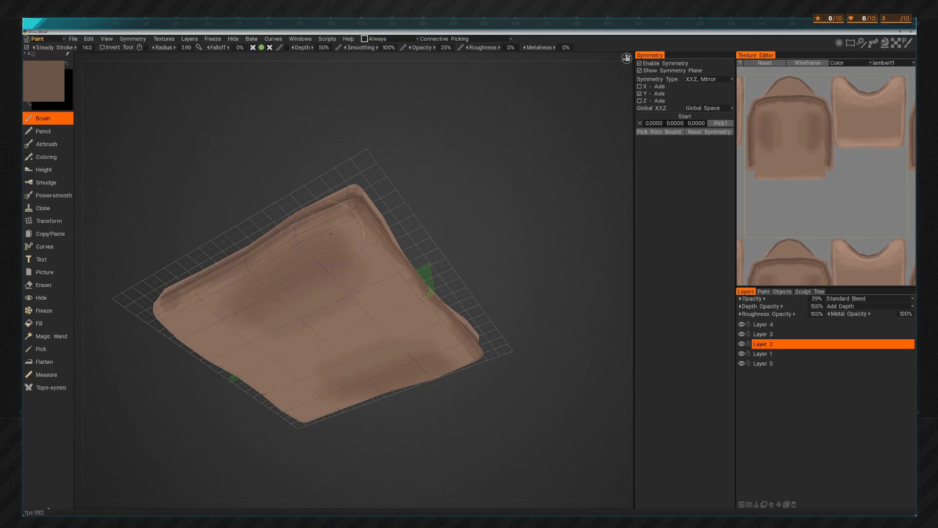
drag(323, 239, 363, 252)
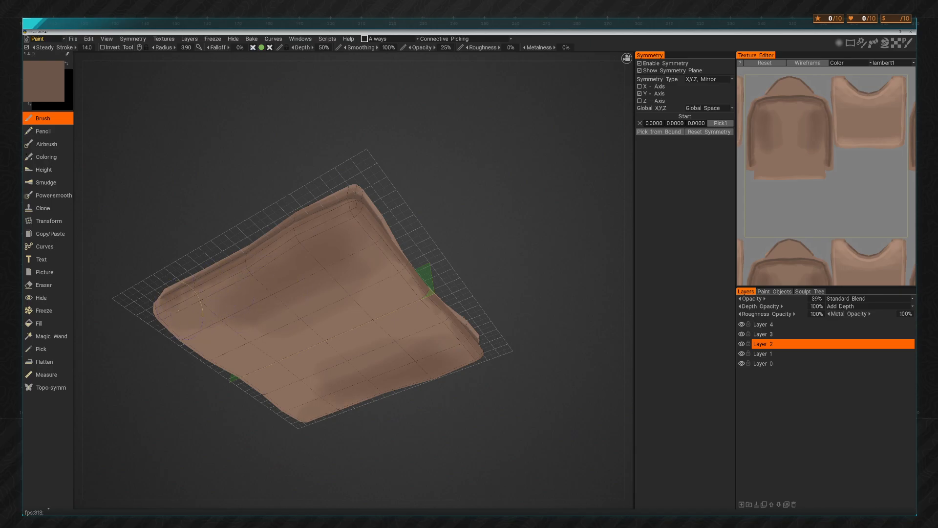
mouse_move(299, 304)
mouse_down()
mouse_move(346, 314)
mouse_move(367, 331)
mouse_move(373, 305)
mouse_move(349, 318)
mouse_up()
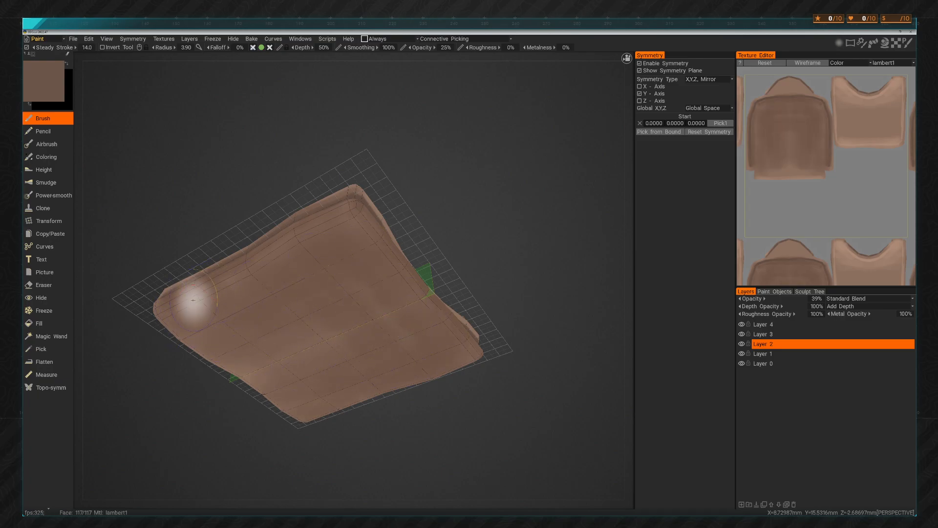
mouse_move(272, 321)
mouse_down()
mouse_move(303, 350)
mouse_move(308, 406)
mouse_move(294, 408)
mouse_move(244, 375)
mouse_move(255, 417)
mouse_move(269, 401)
mouse_up()
drag(330, 301, 303, 308)
mouse_move(312, 355)
right_down()
mouse_move(268, 401)
mouse_move(324, 398)
mouse_move(379, 318)
right_up()
drag(378, 321, 364, 324)
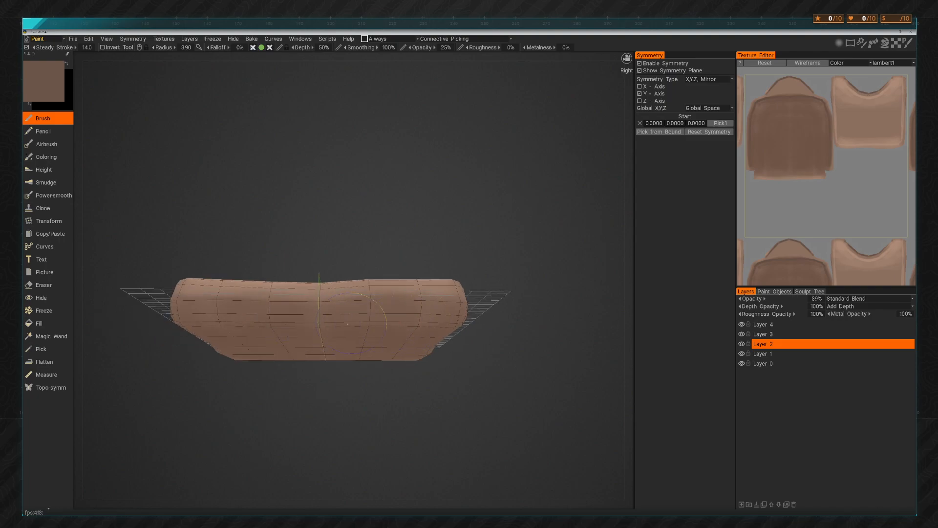
Reduce the brush radius to 0.219 and turn off Y-axis symmetry
right_drag(350, 331, 381, 364)
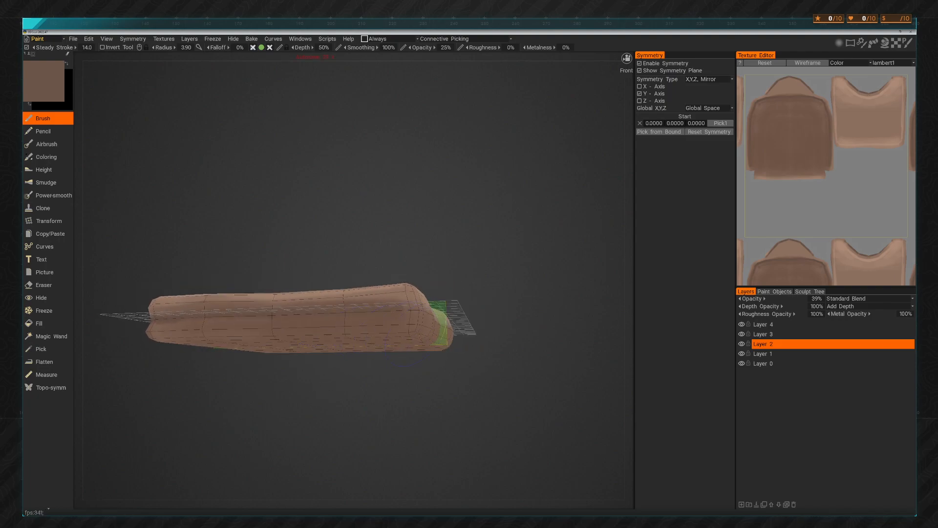
mouse_move(308, 379)
right_down()
mouse_move(300, 365)
mouse_move(308, 393)
mouse_move(454, 411)
mouse_move(399, 412)
right_up()
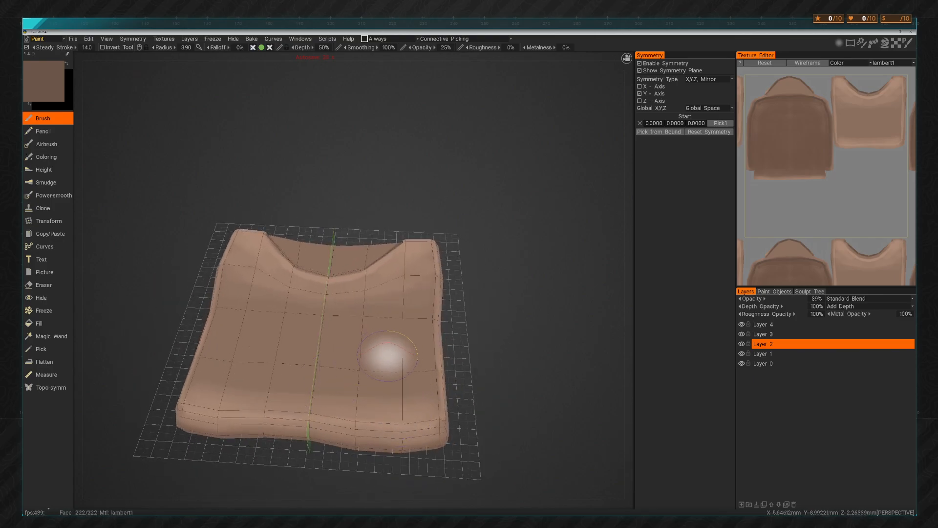
key(plus)
right_drag(376, 364, 332, 363)
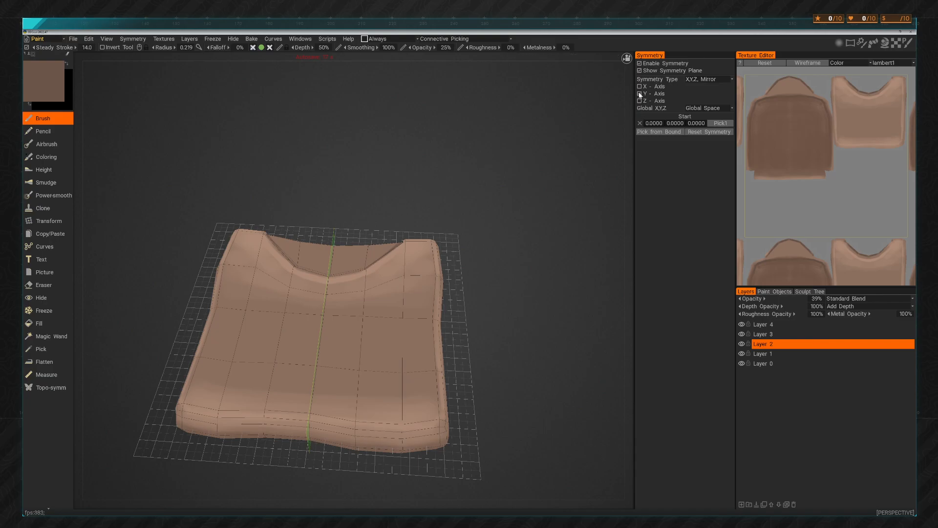
drag(602, 171, 503, 304)
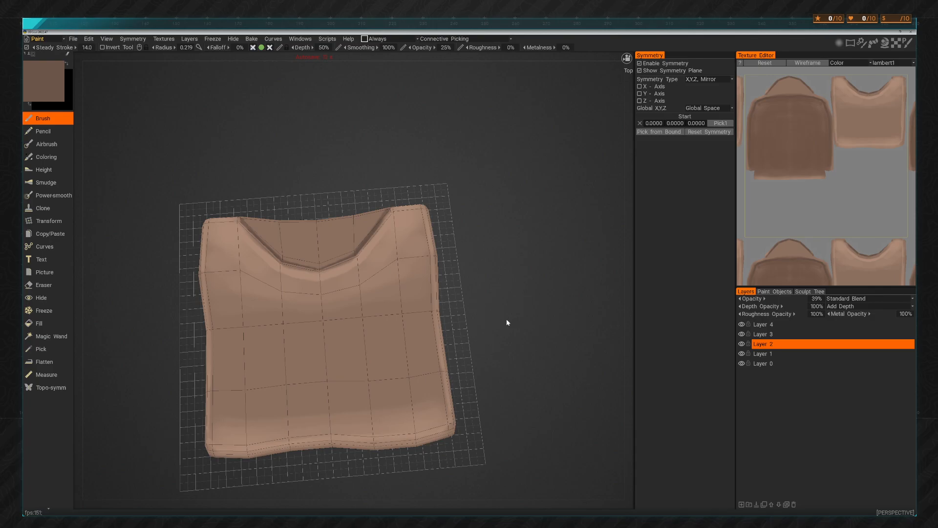
Make Layer 4 the active layer and raise the brush opacity to 87%
click(778, 324)
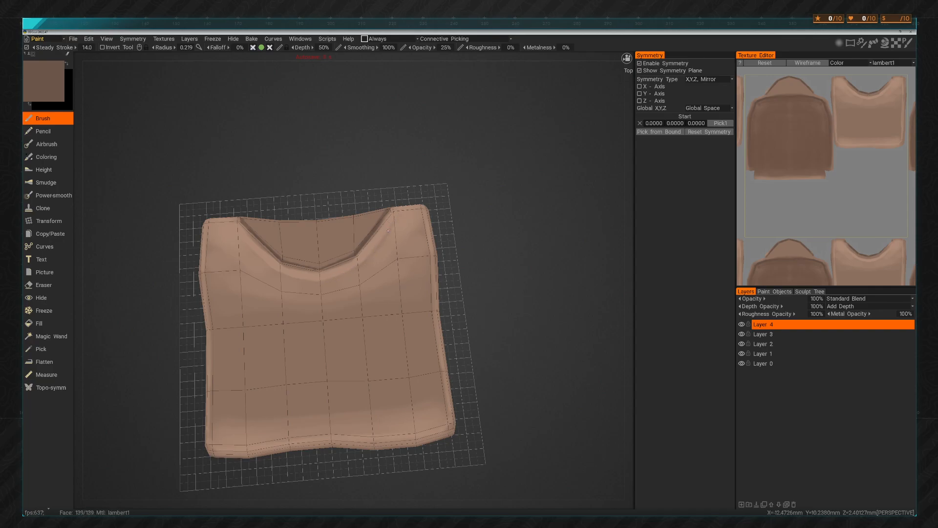
mouse_move(501, 235)
mouse_down()
mouse_move(535, 232)
mouse_move(503, 231)
mouse_up()
scroll(441, 51, up, 2)
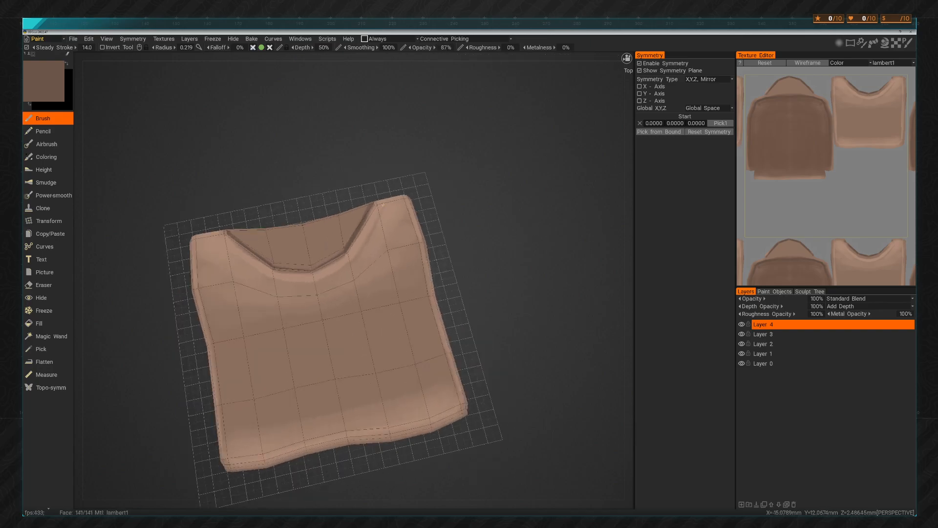
drag(490, 271, 428, 267)
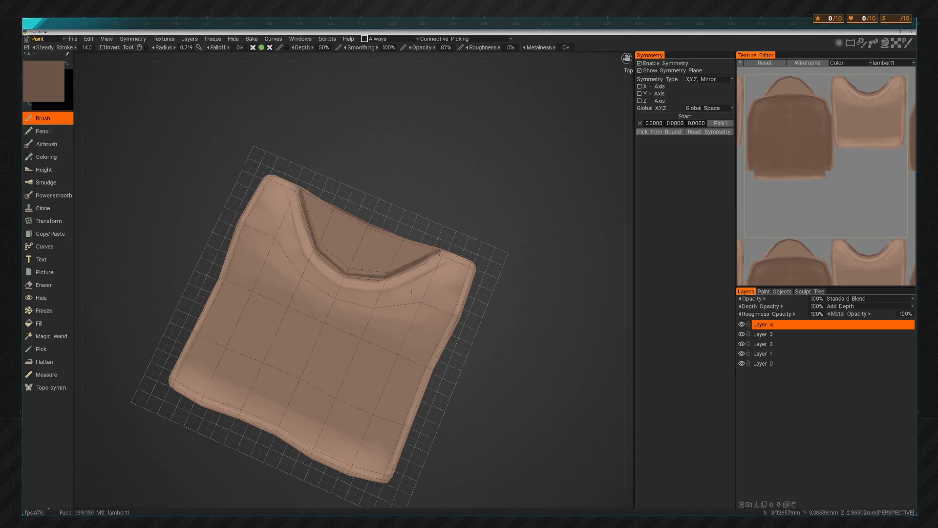
Paint a thin brown seam line around the outer edge of the collar on Layer 4, down to both shoulder ends
right_drag(412, 292, 487, 315)
alt+drag(485, 315, 506, 355)
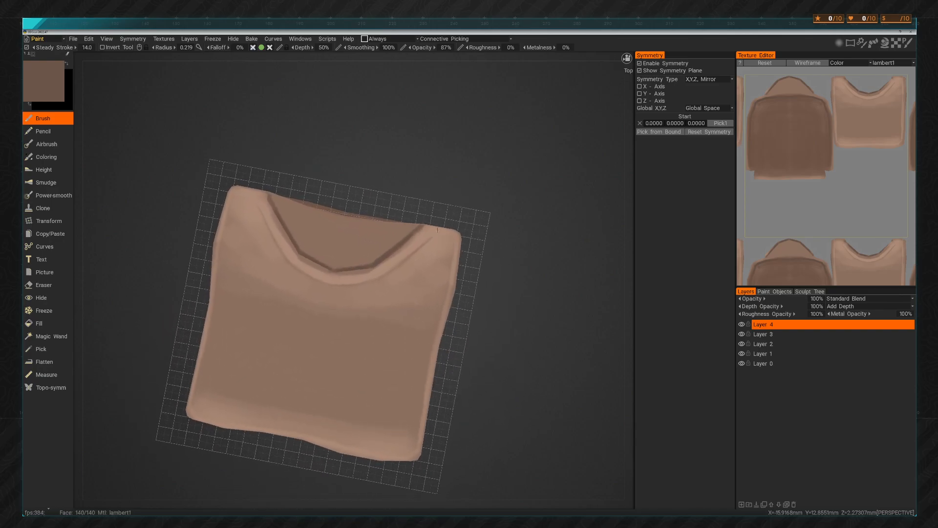
alt+drag(513, 292, 542, 329)
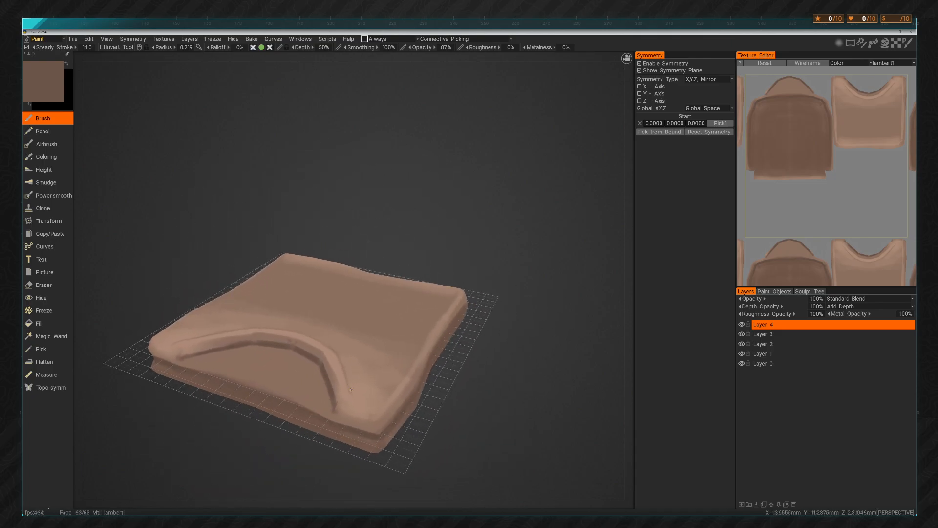
alt+drag(354, 403, 230, 364)
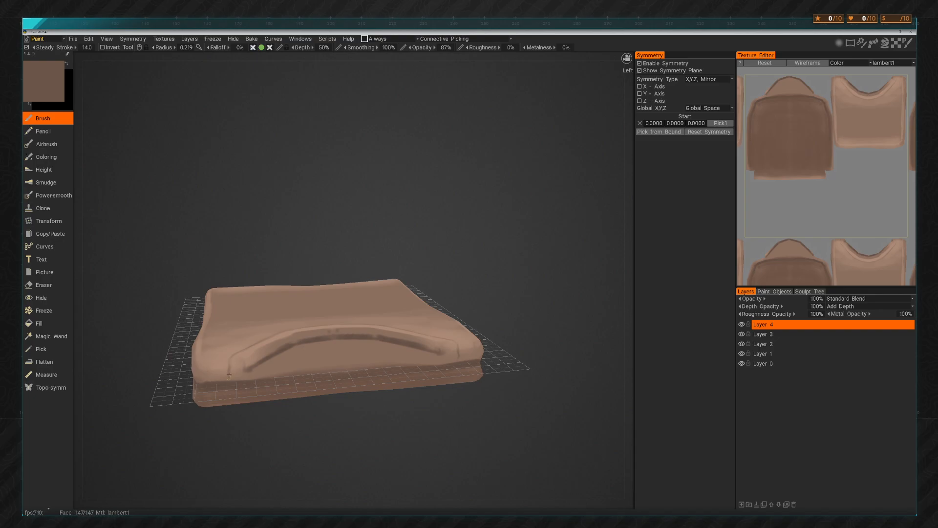
alt+drag(229, 377, 231, 283)
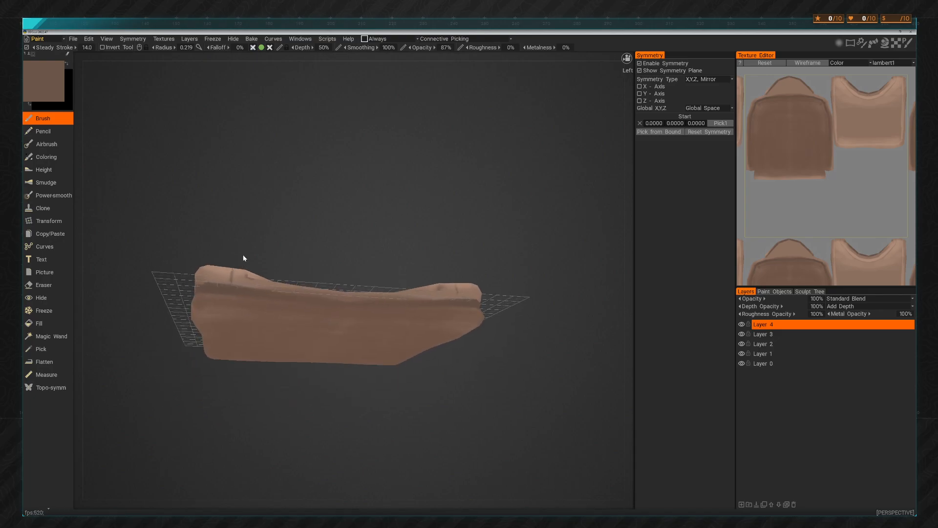
alt+drag(244, 258, 494, 264)
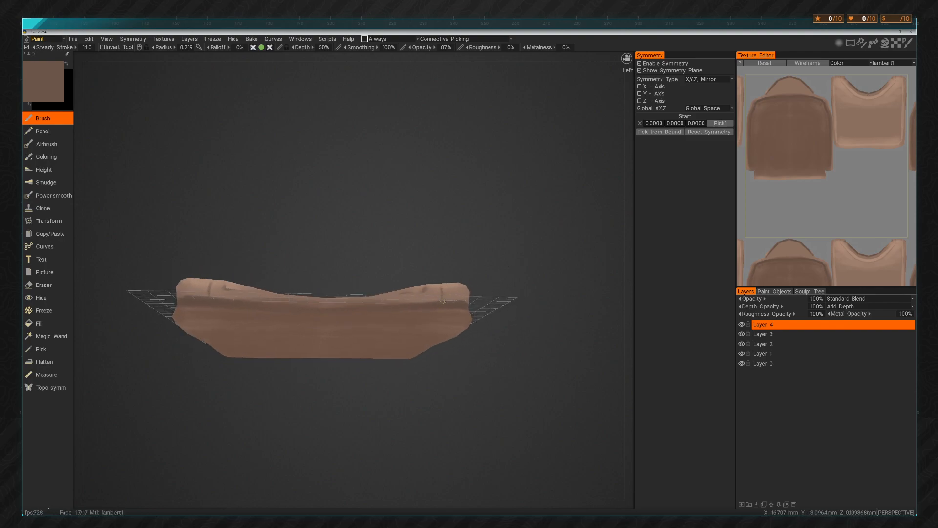
alt+drag(519, 268, 513, 328)
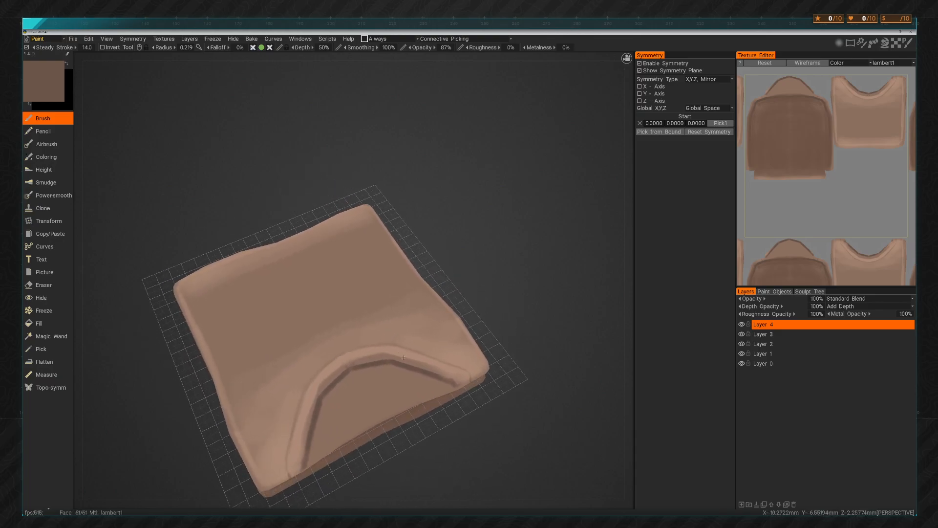
Pick the lighter brown from the shirt's surface as the brush colour and enlarge the brush radius to 1.09
click(42, 349)
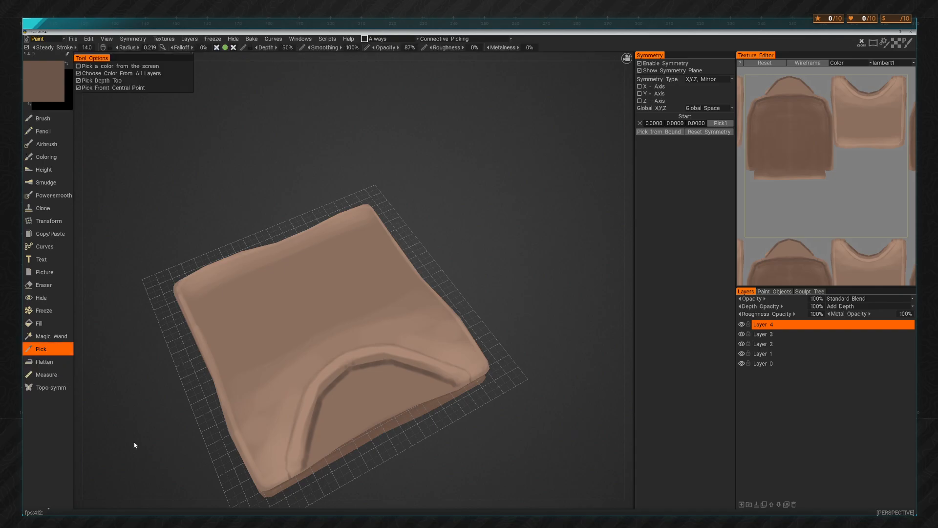
click(235, 342)
click(45, 121)
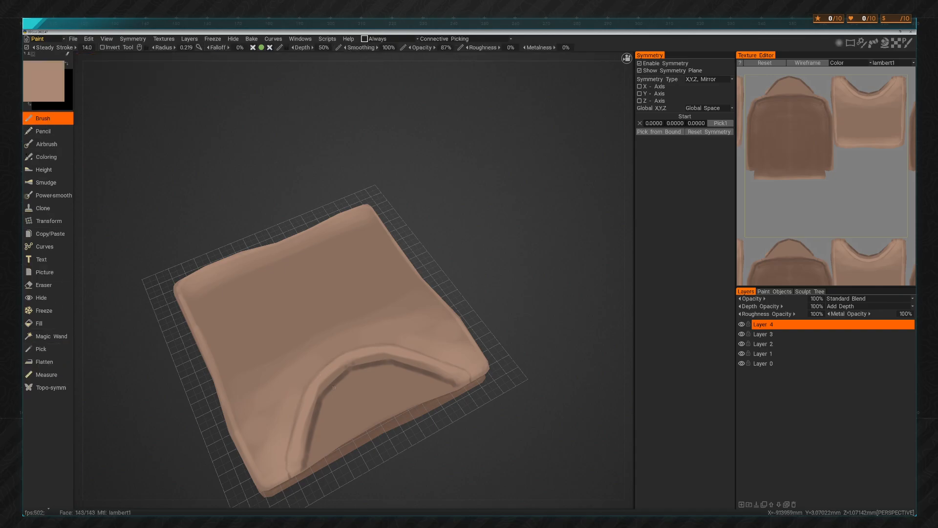
mouse_move(395, 255)
middle_down()
mouse_move(426, 244)
mouse_move(422, 166)
middle_up()
mouse_move(280, 217)
right_down()
mouse_move(299, 221)
mouse_move(287, 220)
right_up()
alt+drag(455, 208, 433, 218)
alt+right_drag(433, 218, 471, 198)
alt+drag(471, 199, 442, 199)
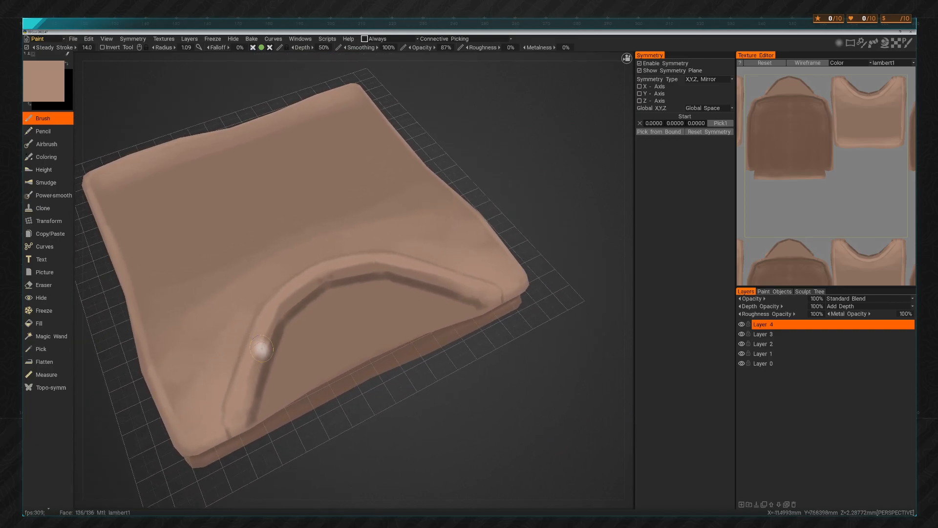
Reduce the brush radius to 0.657 and lighten the collar band along the inner neckline shadow
key(bracketleft)
key(bracketleft)
key(bracketleft)
key(bracketleft)
key(bracketleft)
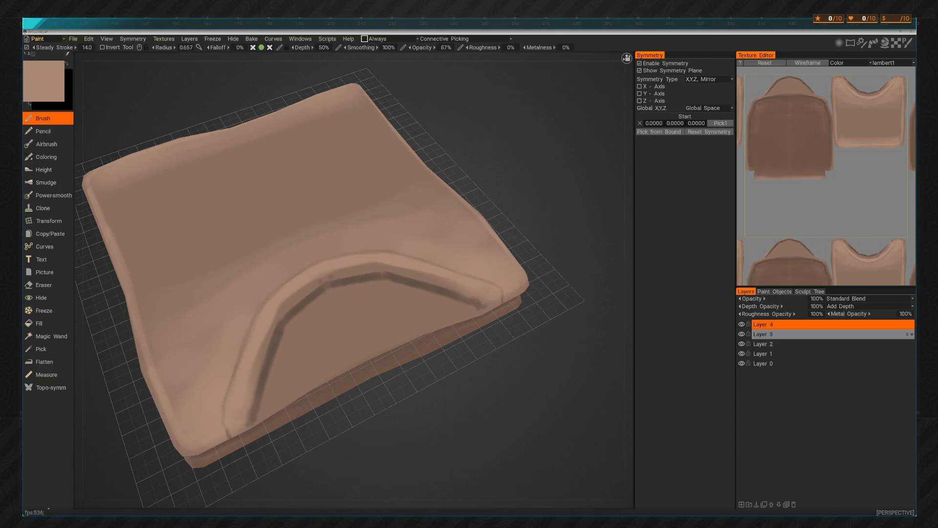
drag(280, 312, 322, 279)
drag(424, 375, 496, 398)
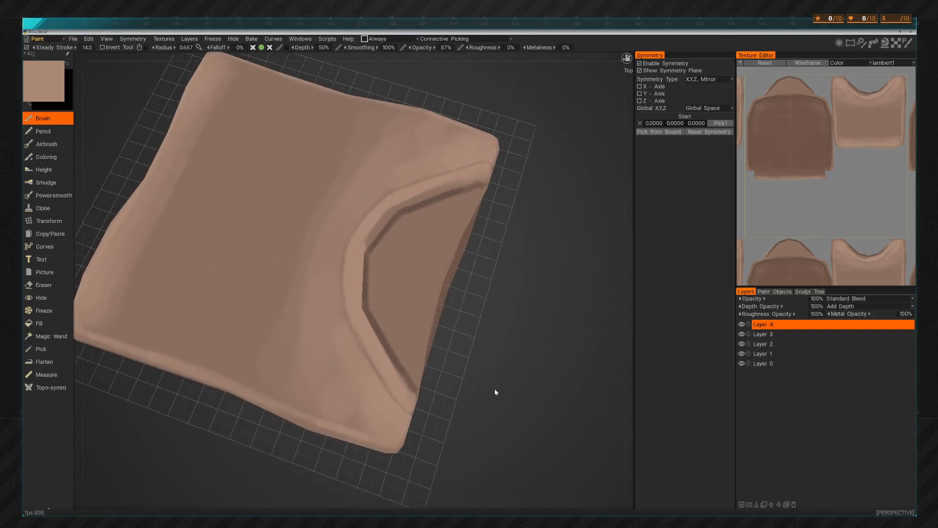
drag(392, 205, 462, 181)
drag(562, 351, 514, 254)
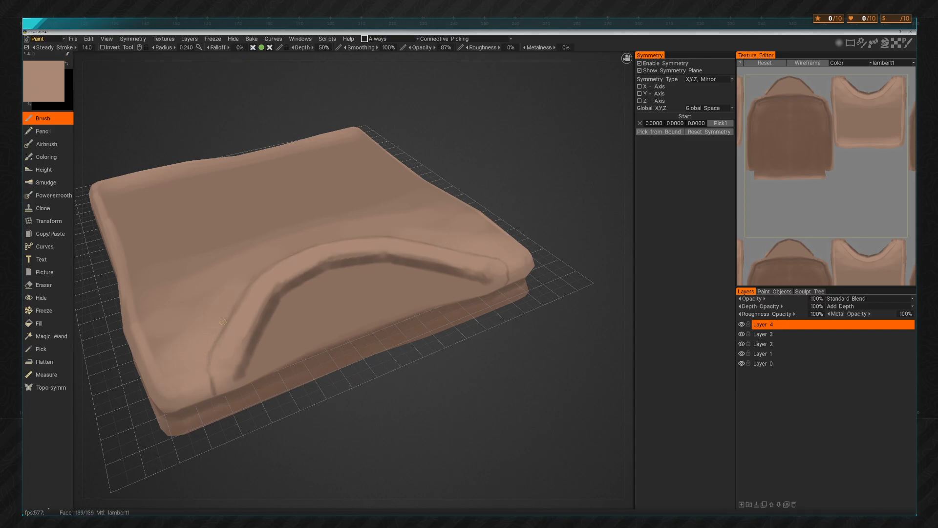
Refine the edges of the collar's outer seam line with the lighter brown at radius 0.240
drag(415, 368, 472, 395)
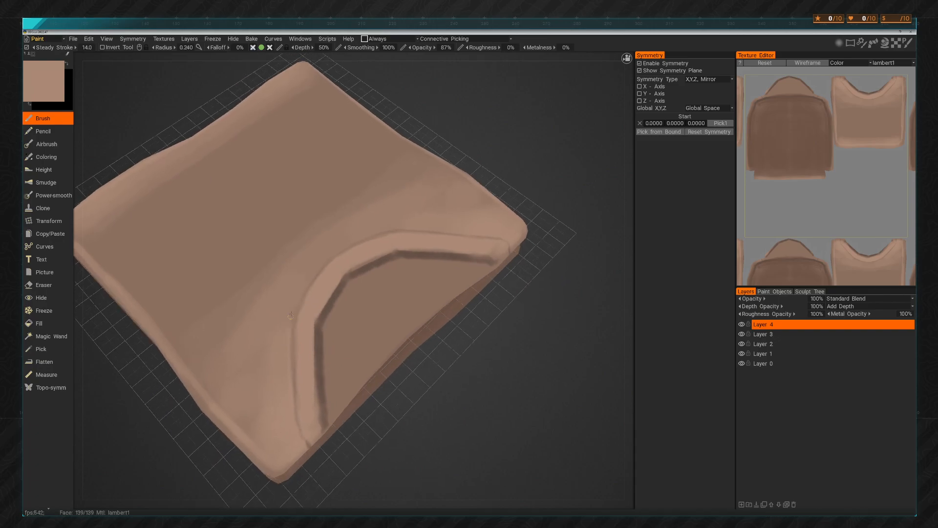
drag(511, 350, 515, 345)
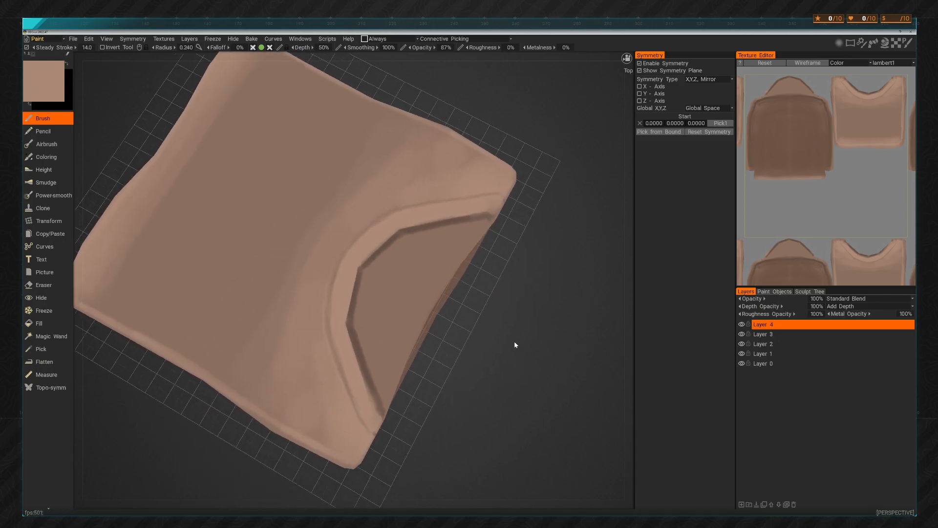
drag(495, 315, 544, 312)
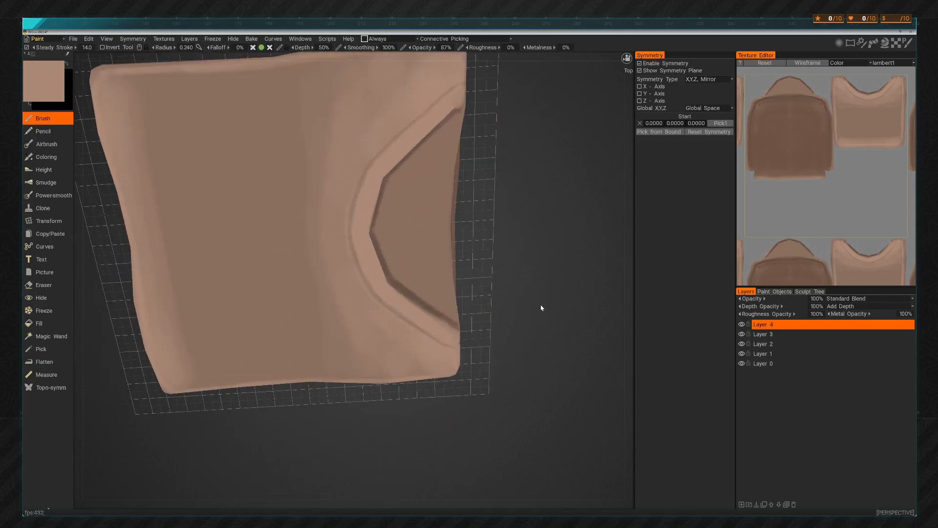
drag(350, 198, 364, 162)
drag(398, 129, 421, 108)
drag(534, 269, 556, 292)
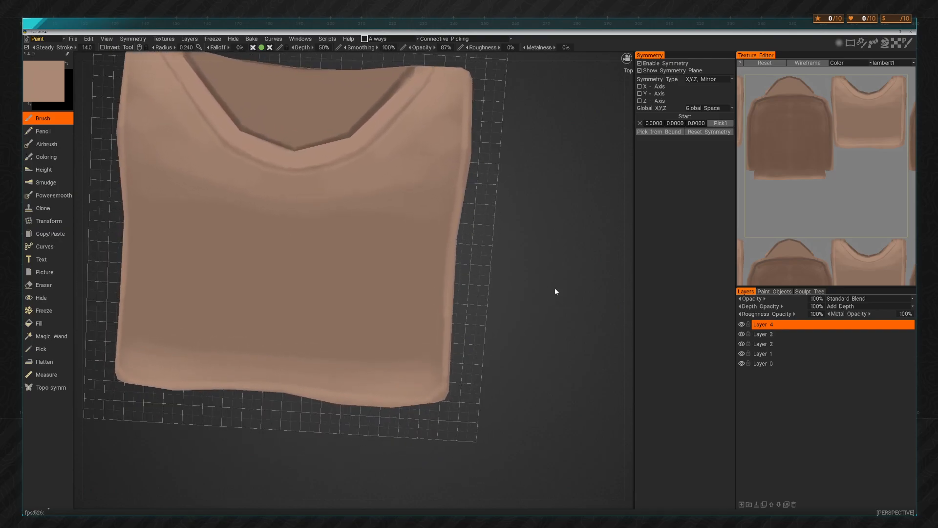
Change the brush colour to a very dark brown
click(47, 88)
click(313, 325)
click(314, 369)
drag(499, 199, 495, 174)
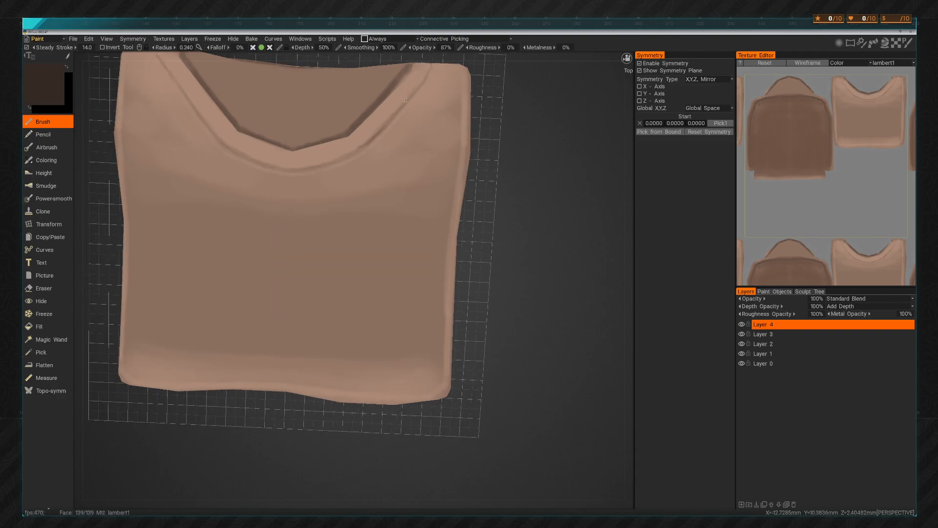
Trace the collar's outer seam line with the very dark brown, continuing down over the front edge
mouse_move(425, 80)
mouse_down()
mouse_move(420, 111)
mouse_move(529, 168)
mouse_move(550, 165)
mouse_move(260, 318)
mouse_up()
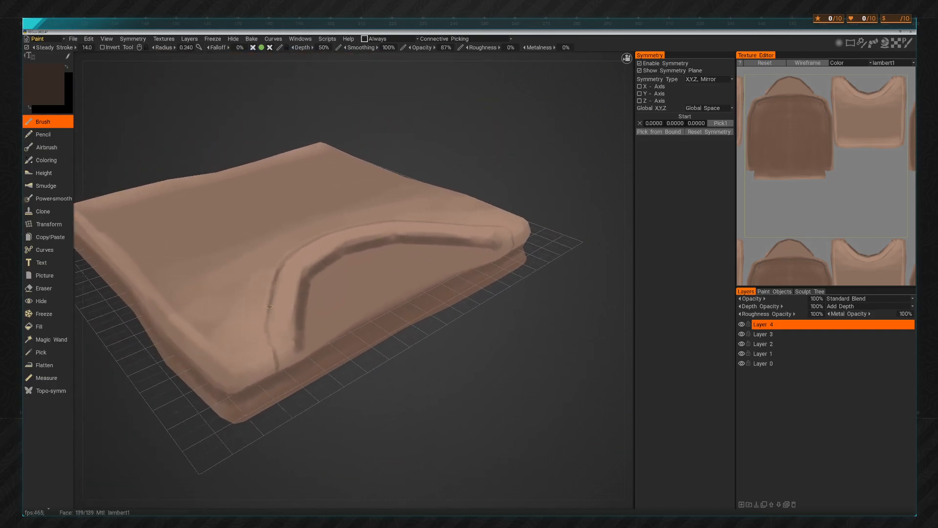
mouse_move(272, 364)
mouse_down()
mouse_move(394, 389)
mouse_move(196, 300)
mouse_up()
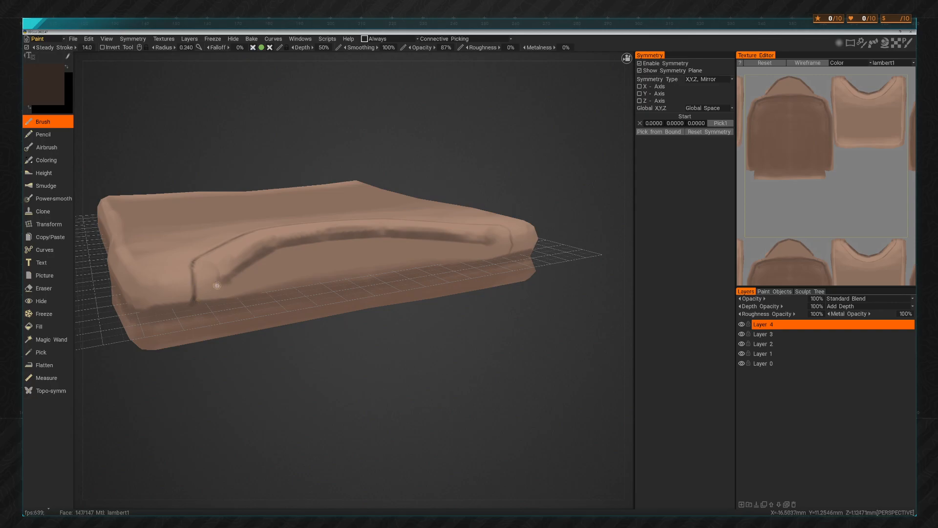
mouse_move(396, 371)
mouse_down()
mouse_move(406, 369)
mouse_move(380, 324)
mouse_up()
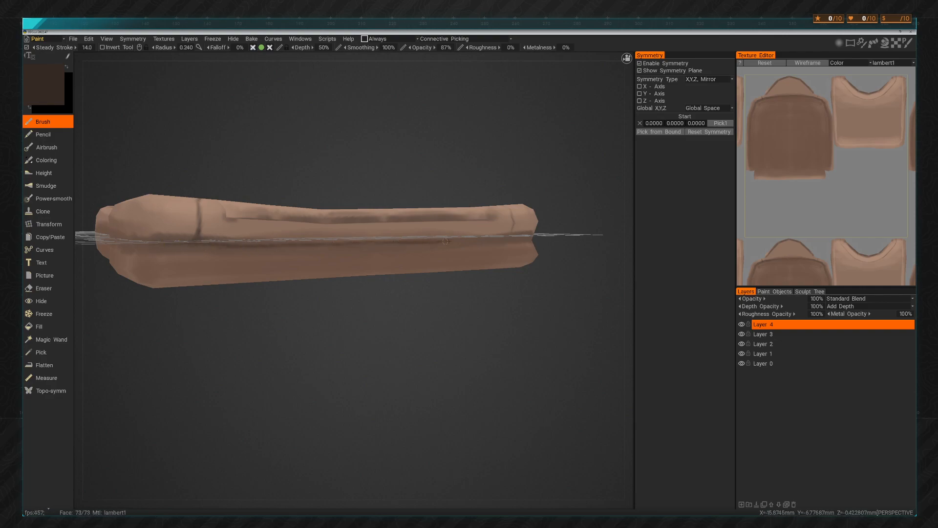
drag(553, 303, 459, 313)
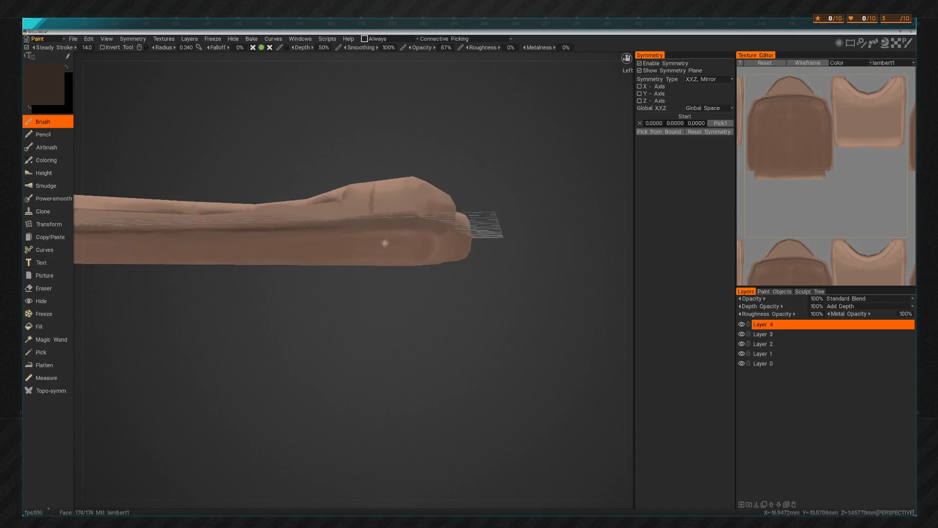
Hide the 3D grid in the viewport
click(107, 39)
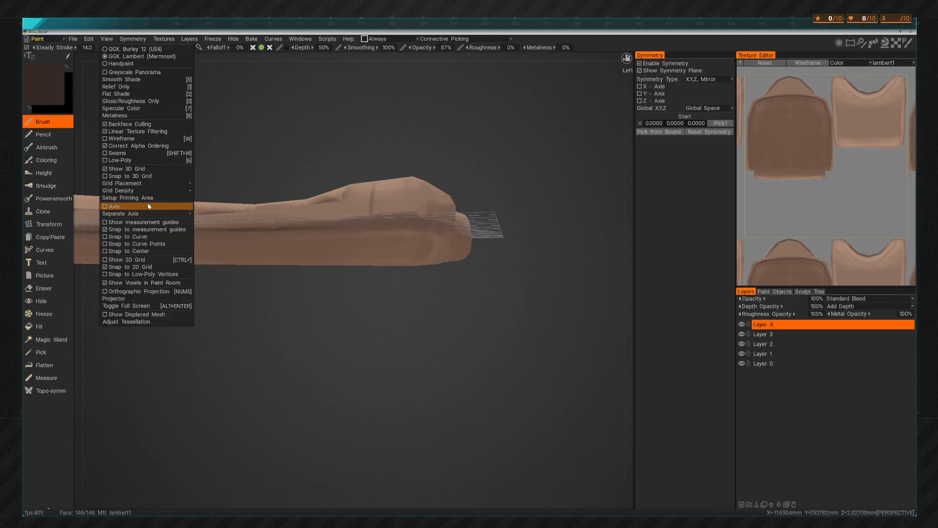
click(106, 169)
mouse_move(393, 319)
mouse_down()
mouse_move(379, 311)
mouse_move(404, 321)
mouse_move(381, 313)
mouse_up()
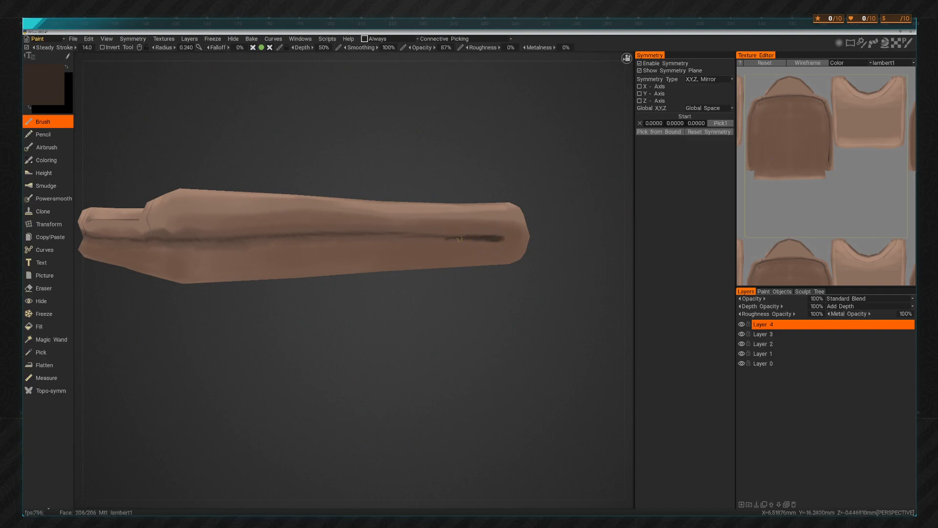
Paint a dark brown crease along the fold between the shirt's upper and lower layers on the sides and back
mouse_move(421, 236)
mouse_down()
mouse_move(386, 365)
mouse_move(504, 362)
mouse_move(454, 352)
mouse_up()
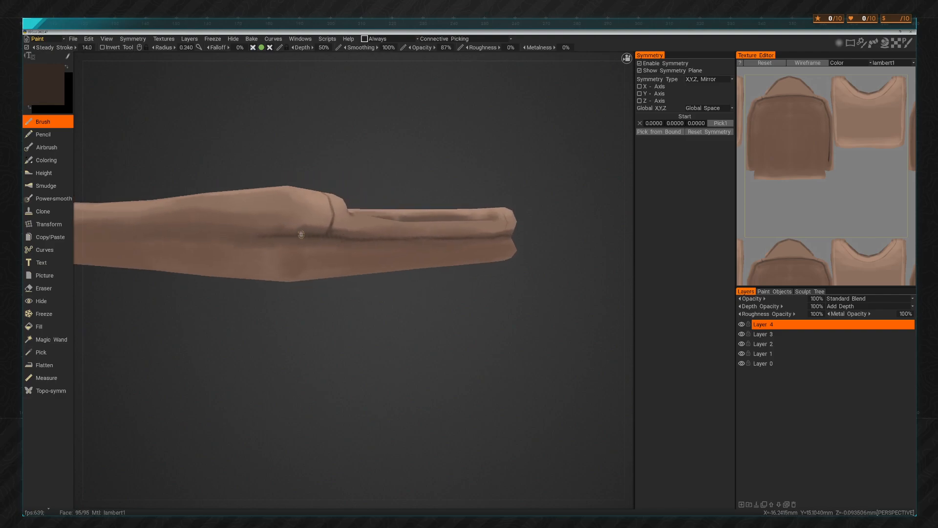
mouse_move(471, 287)
mouse_down()
mouse_move(489, 338)
mouse_move(359, 252)
mouse_up()
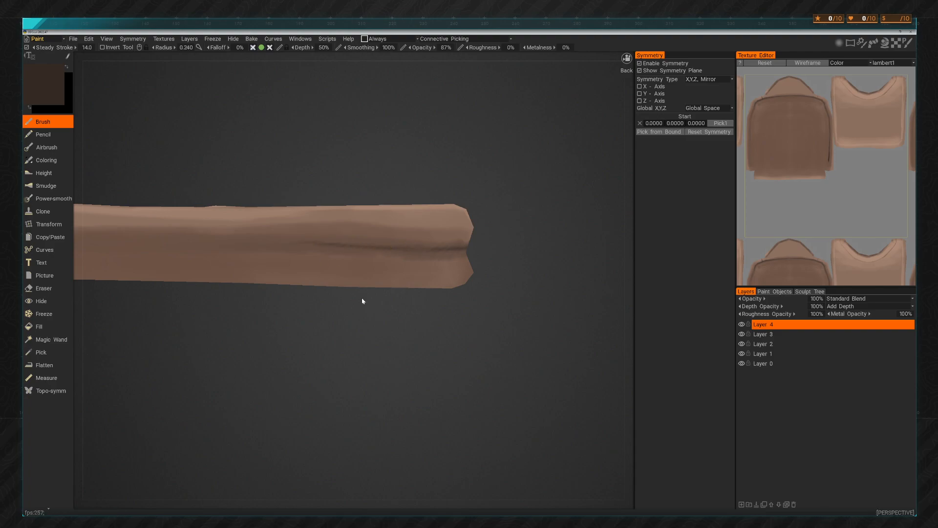
drag(382, 317, 391, 337)
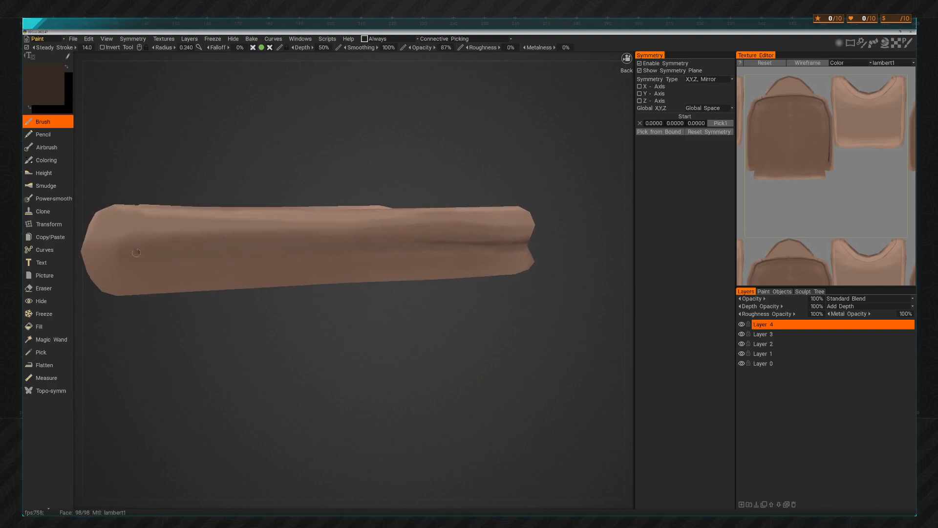
mouse_move(151, 250)
mouse_down()
mouse_move(132, 255)
mouse_move(257, 253)
mouse_move(209, 250)
mouse_up()
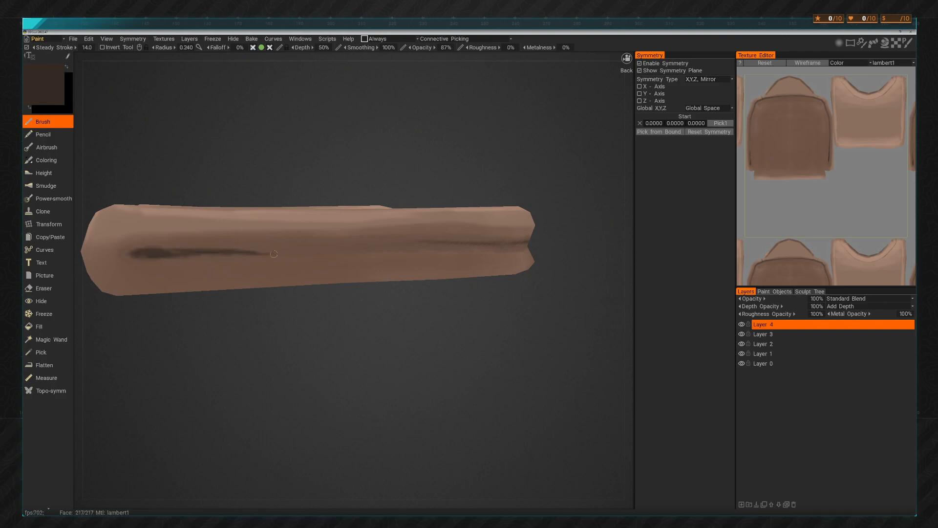
drag(269, 254, 440, 245)
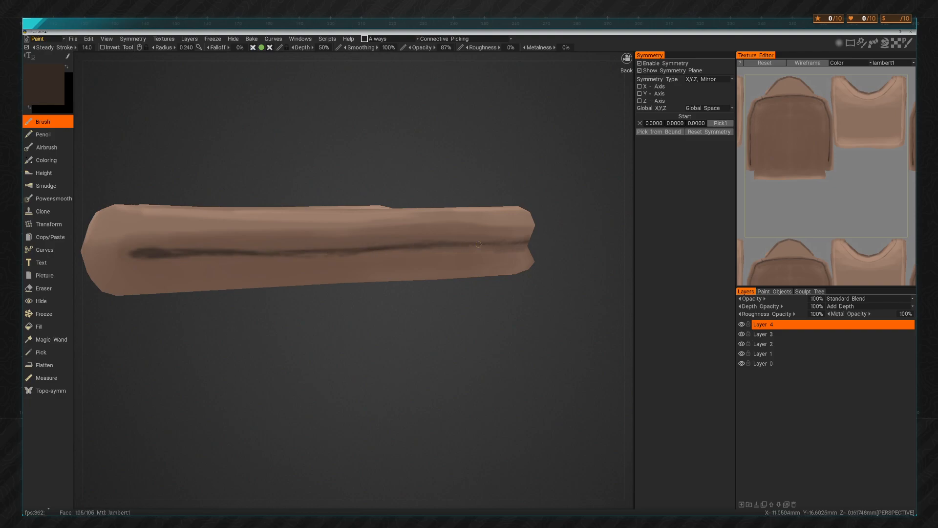
Deepen the collar seam line and both of its ends at the front edge with the very dark brown
mouse_move(496, 363)
mouse_down()
mouse_move(424, 361)
mouse_move(440, 377)
mouse_move(427, 379)
mouse_move(431, 371)
mouse_up()
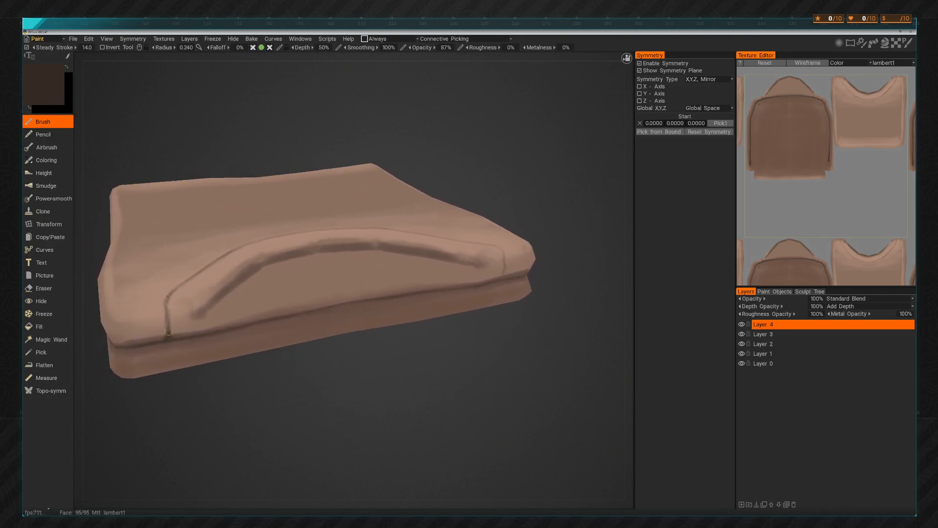
mouse_move(396, 370)
mouse_down()
mouse_move(365, 367)
mouse_move(377, 329)
mouse_move(403, 358)
mouse_up()
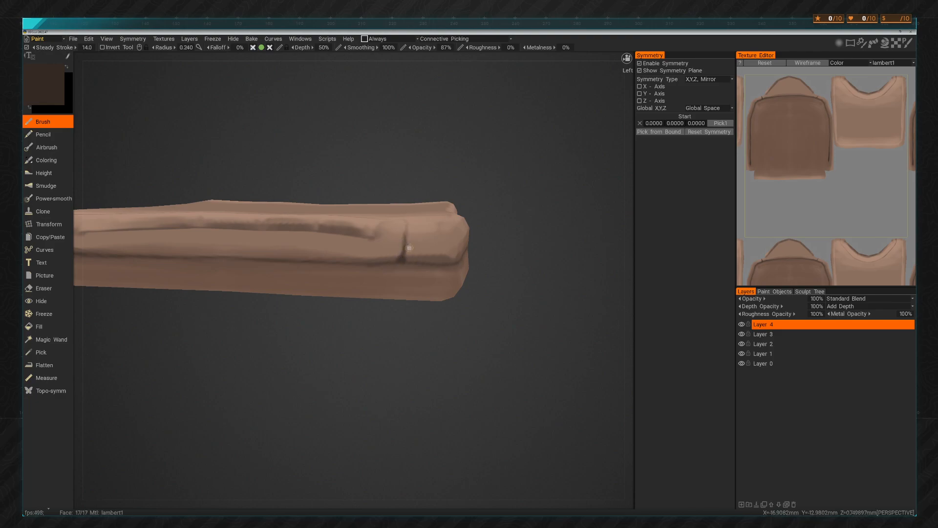
drag(518, 344, 503, 377)
drag(357, 401, 355, 407)
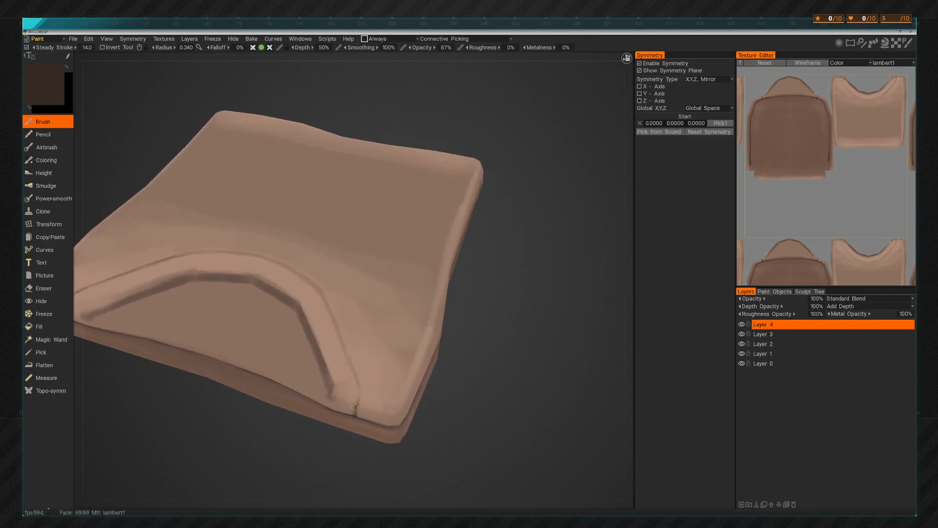
mouse_move(477, 339)
mouse_down()
mouse_move(542, 352)
mouse_move(488, 356)
mouse_up()
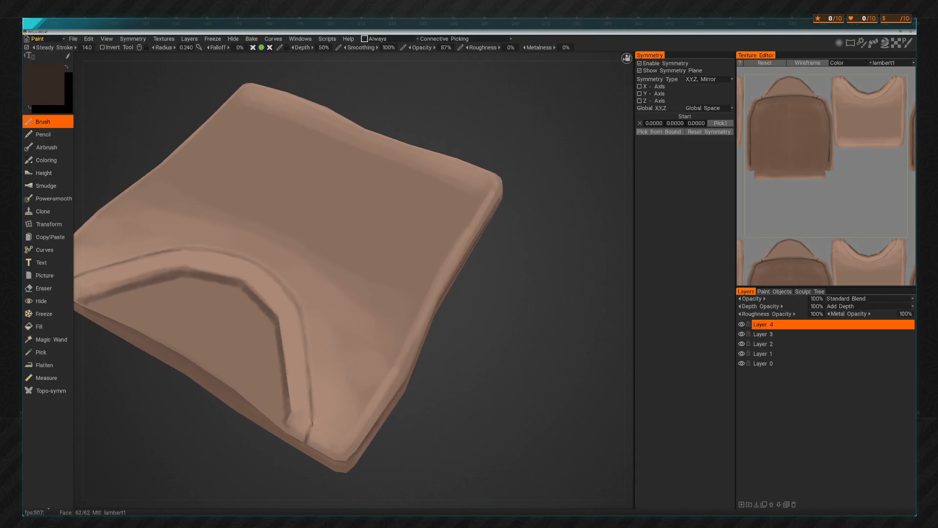
drag(489, 386, 528, 379)
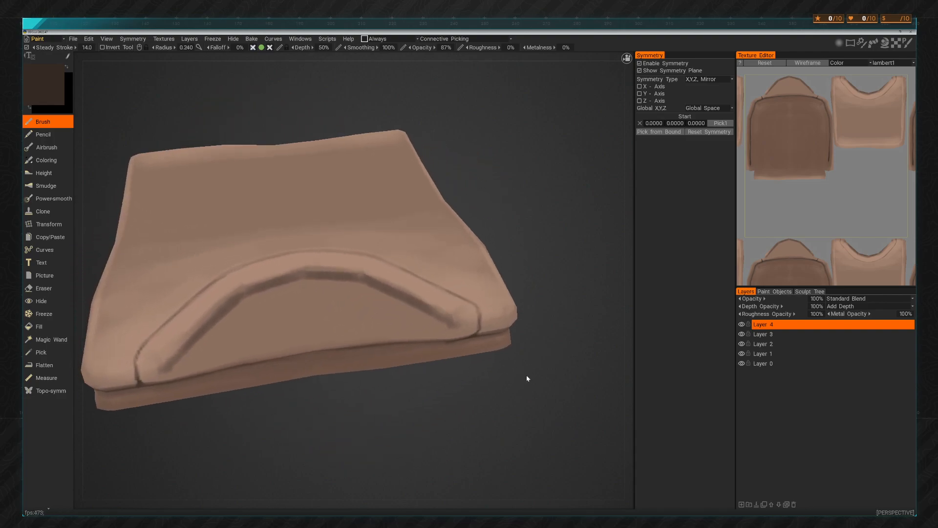
mouse_move(328, 386)
mouse_down()
mouse_move(330, 367)
mouse_move(326, 396)
mouse_move(345, 381)
mouse_up()
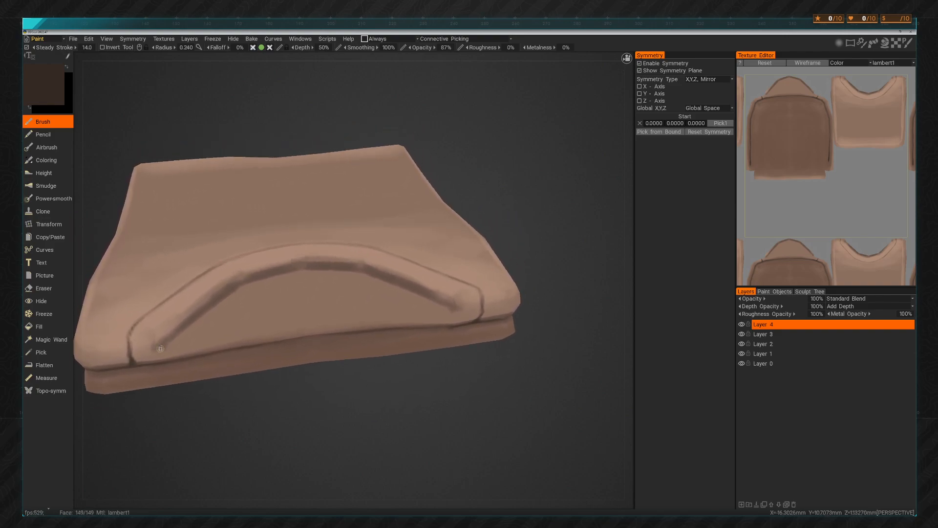
drag(236, 413, 239, 398)
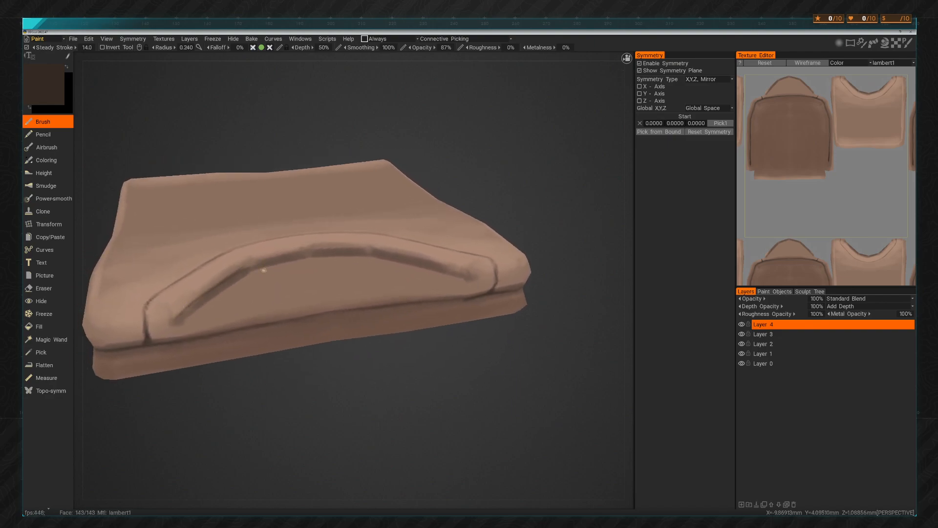
Trace the collar's inner seam line with the very dark brown, bringing both ends down over the front edge
drag(431, 362, 461, 385)
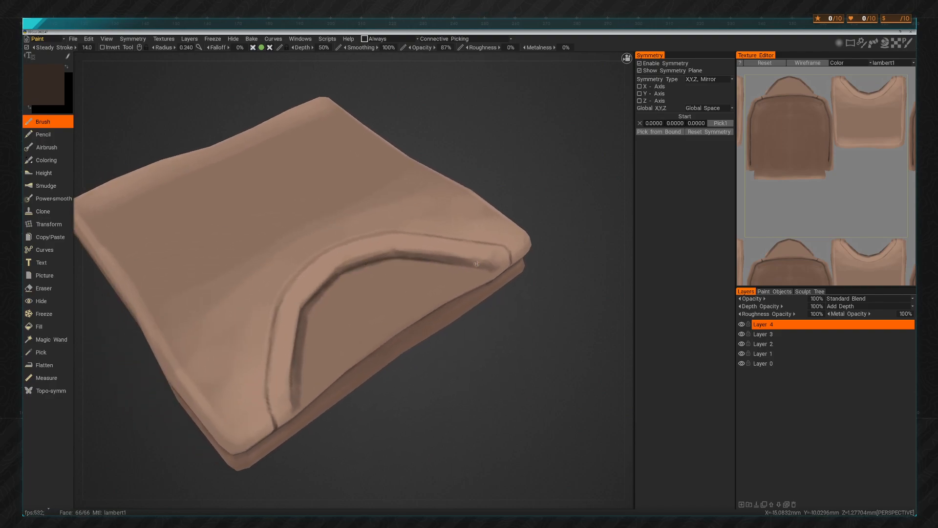
drag(515, 321, 481, 335)
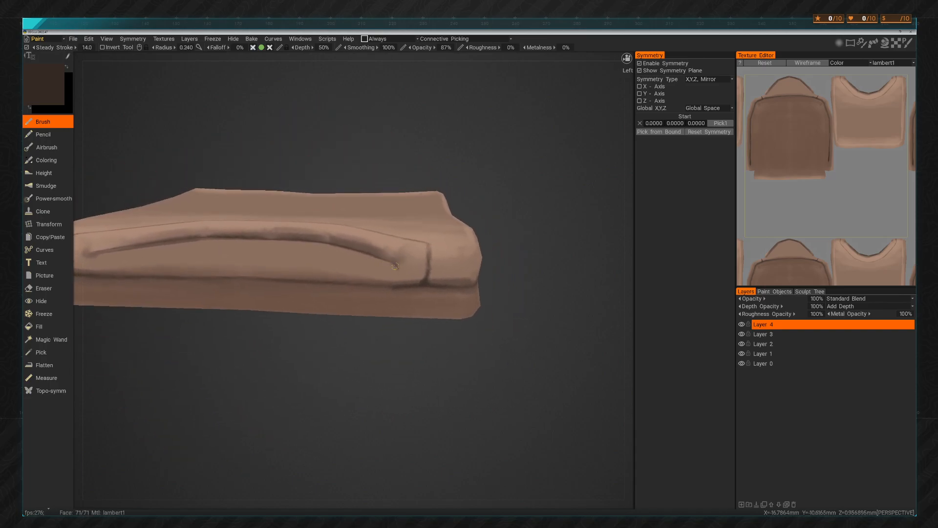
drag(378, 374, 425, 371)
drag(143, 256, 143, 278)
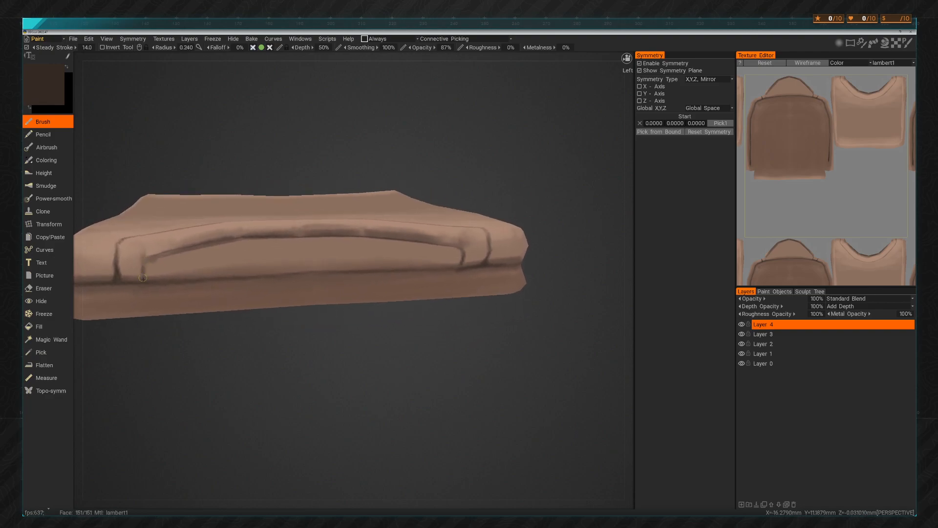
mouse_move(236, 357)
mouse_down()
mouse_move(250, 412)
mouse_move(246, 405)
mouse_up()
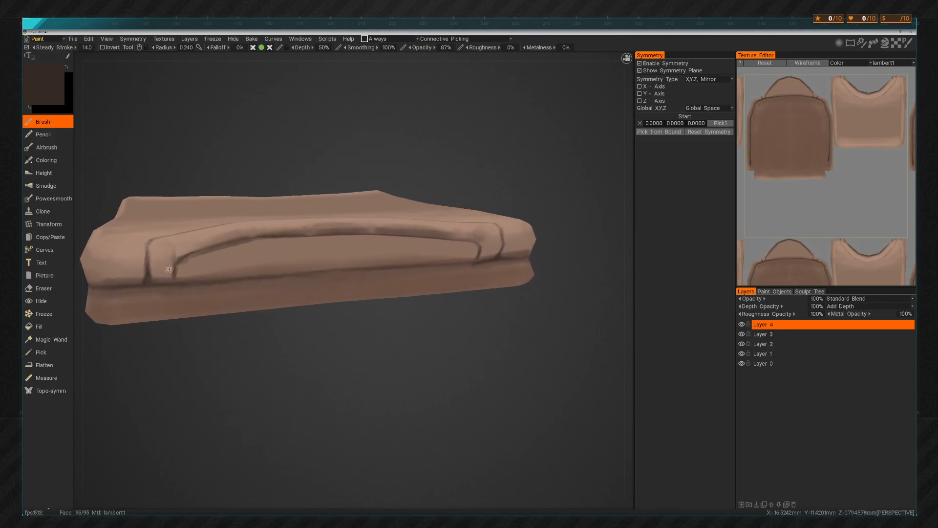
mouse_move(361, 354)
mouse_down()
mouse_move(365, 380)
mouse_move(363, 372)
mouse_up()
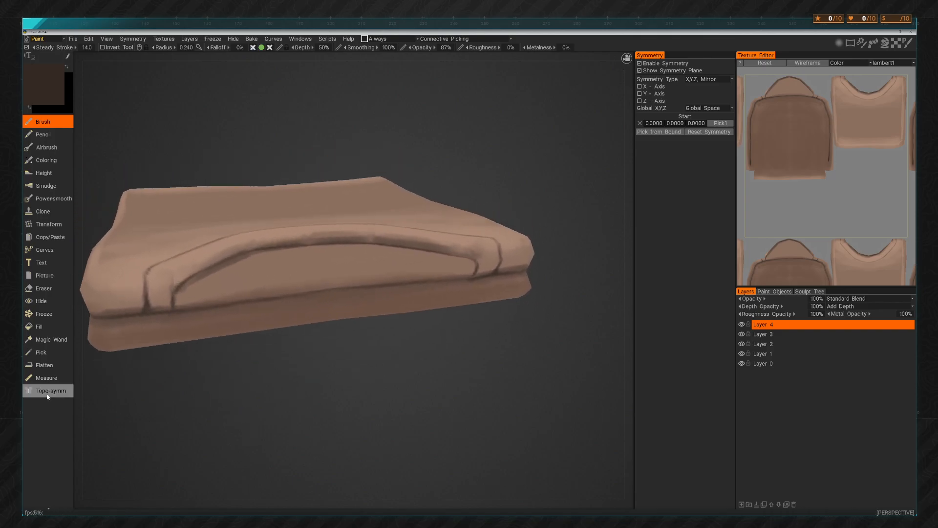
Pick a medium brown from the fold below the collar and shade both collar ends at the front edge with a 0.510 radius brush
click(45, 352)
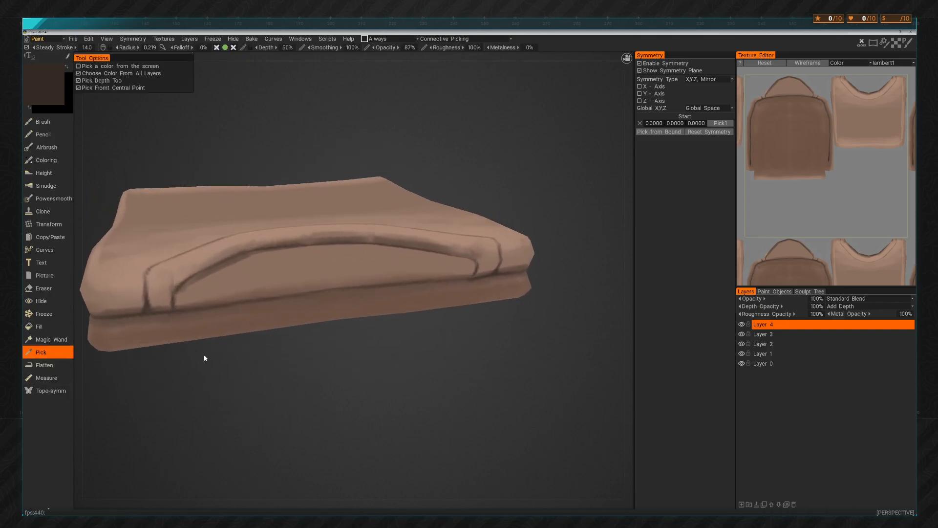
click(171, 319)
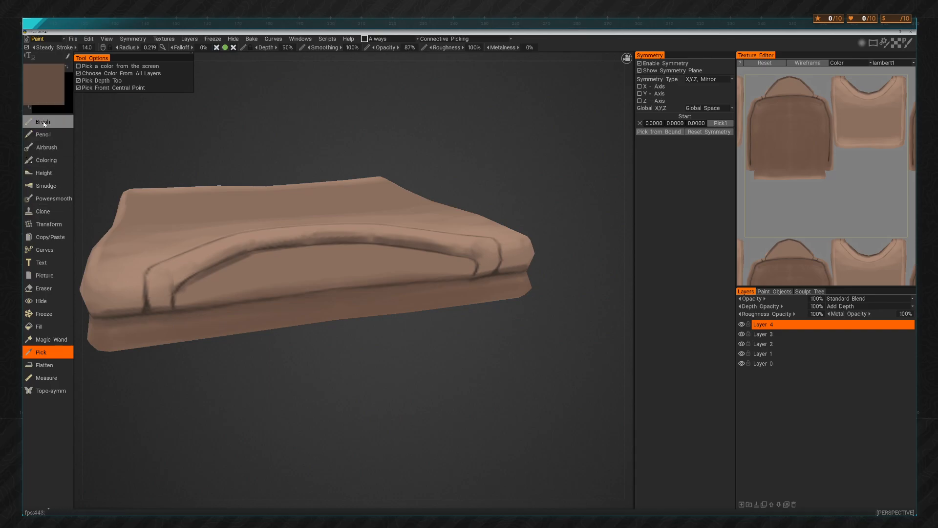
click(43, 122)
drag(289, 365, 306, 356)
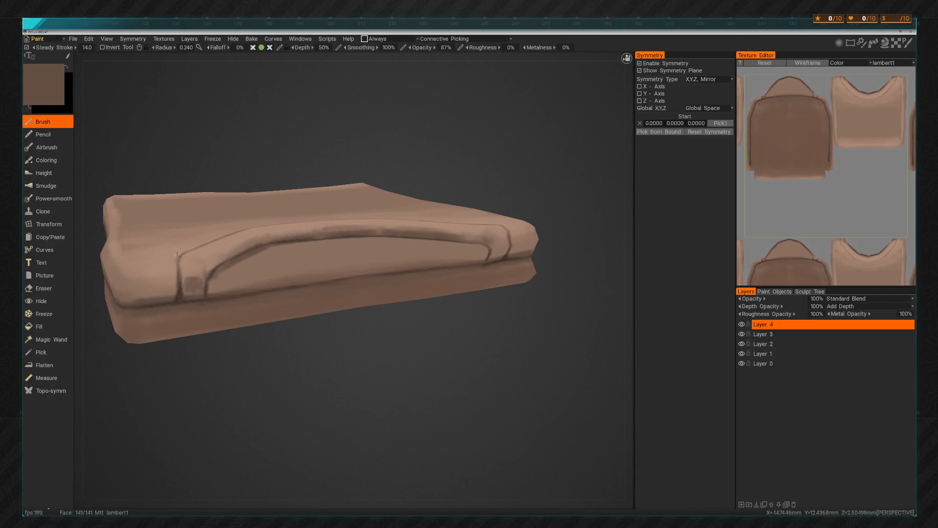
right_drag(195, 284, 206, 285)
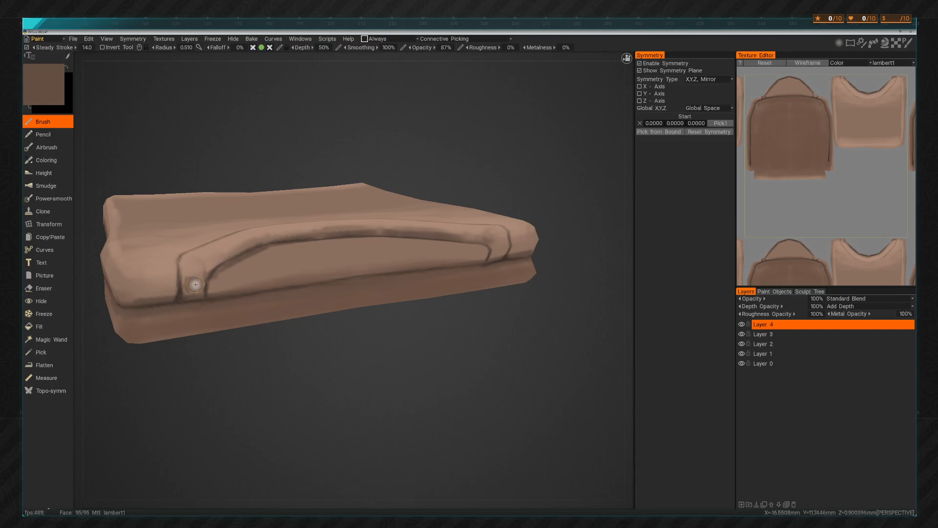
drag(190, 292, 202, 286)
mouse_move(405, 374)
mouse_down()
mouse_move(339, 371)
mouse_move(331, 360)
mouse_up()
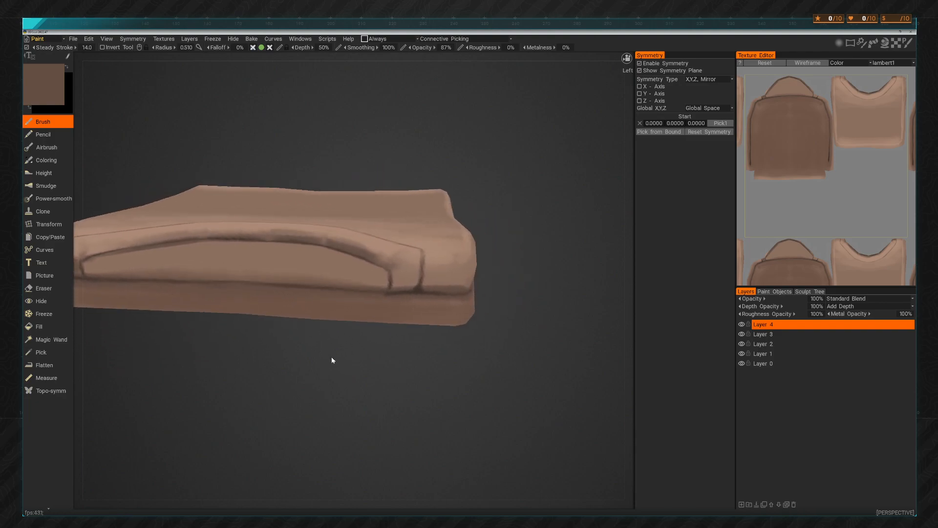
drag(401, 280, 405, 280)
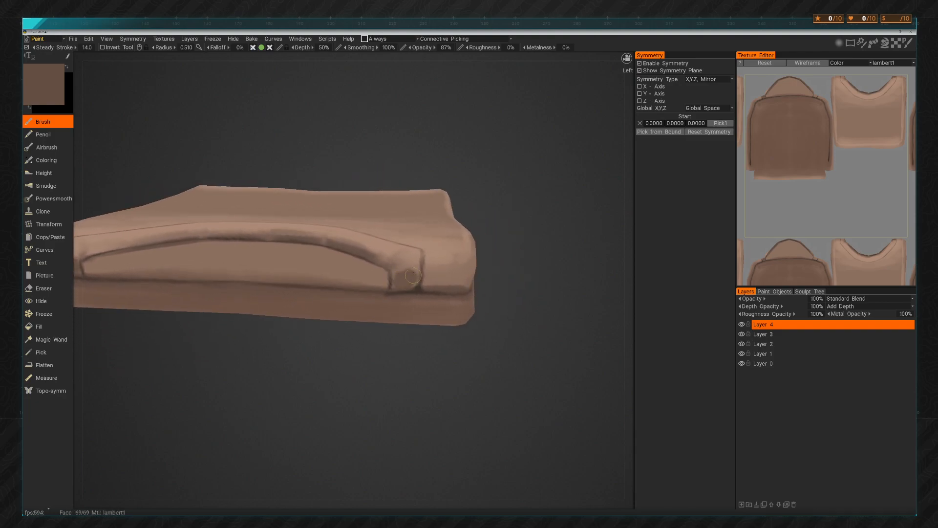
Shade the upper layer's lower front edge with the medium brown, around both corners and along the neck panel
drag(383, 377, 404, 351)
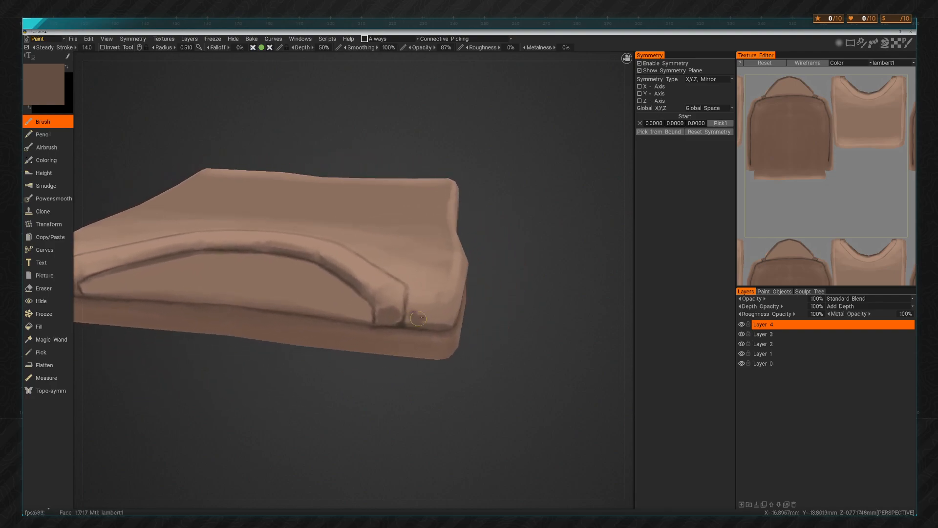
drag(471, 338, 498, 347)
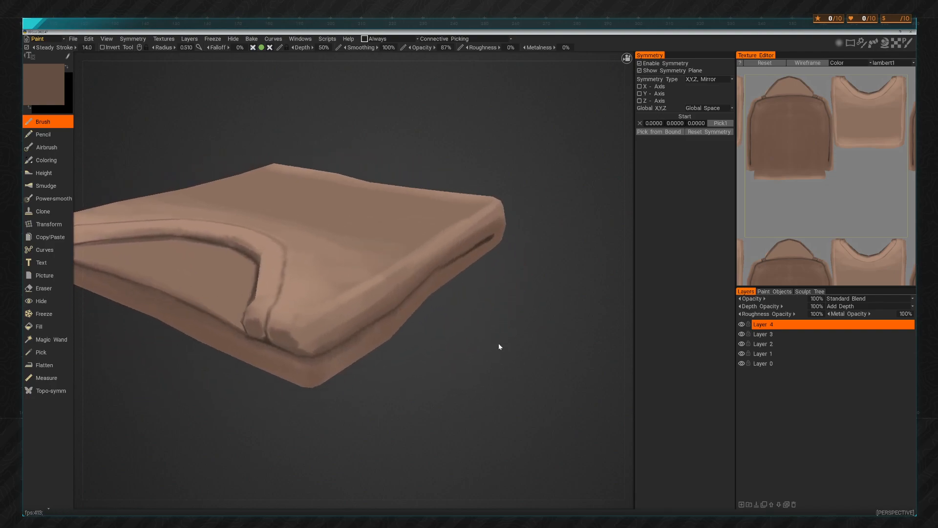
drag(296, 341, 309, 350)
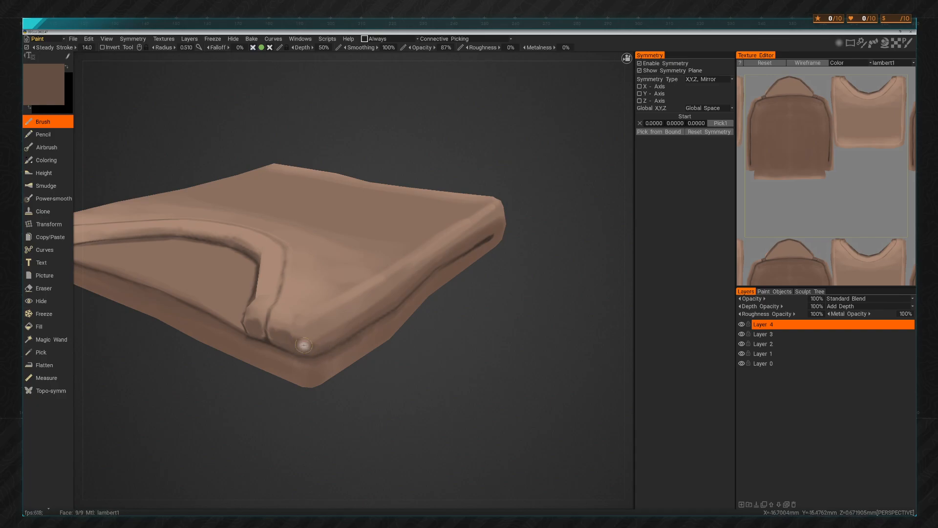
mouse_move(416, 371)
mouse_down()
mouse_move(438, 383)
mouse_move(245, 381)
mouse_move(251, 372)
mouse_up()
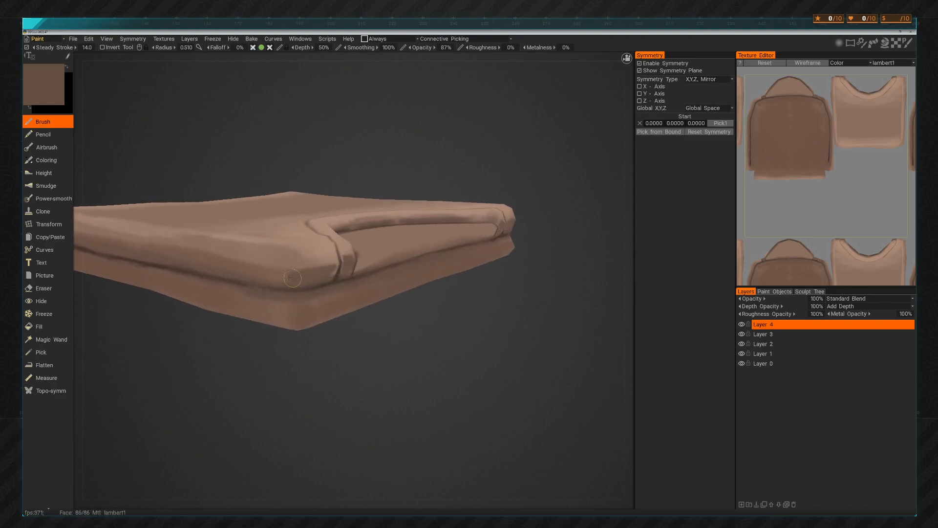
drag(464, 364, 402, 352)
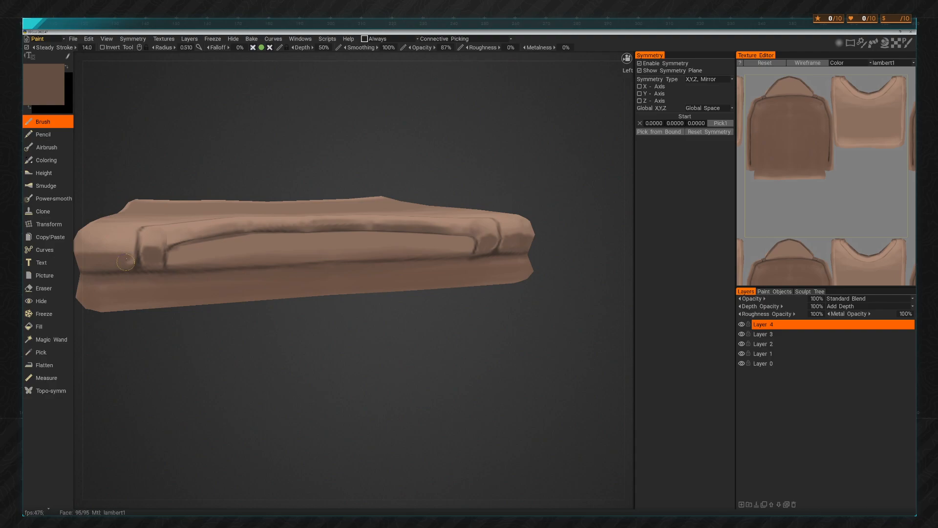
drag(339, 352, 352, 328)
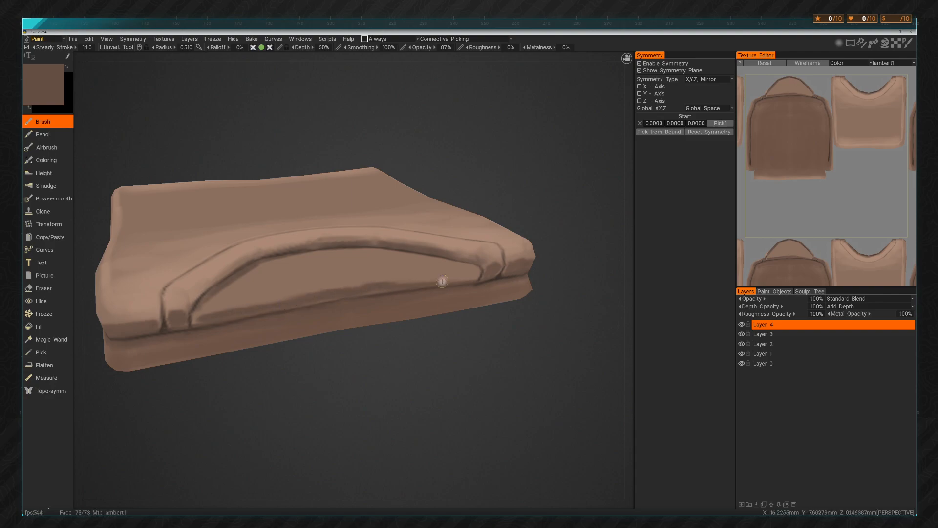
mouse_move(440, 363)
mouse_down()
mouse_move(454, 388)
mouse_move(435, 373)
mouse_move(446, 377)
mouse_up()
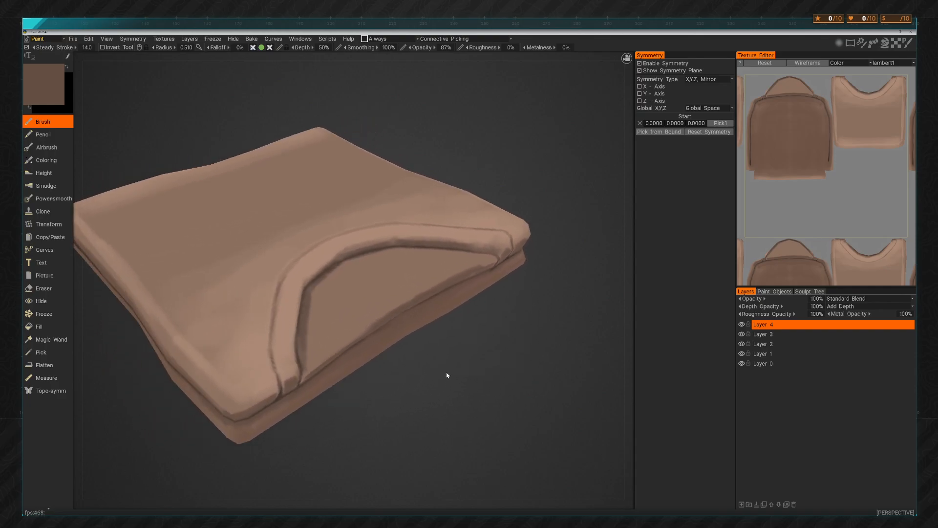
Pick the light tan beside the collar and brush soft highlights onto the inner neck panel at radius 1.28 and 37% opacity
click(48, 378)
click(41, 352)
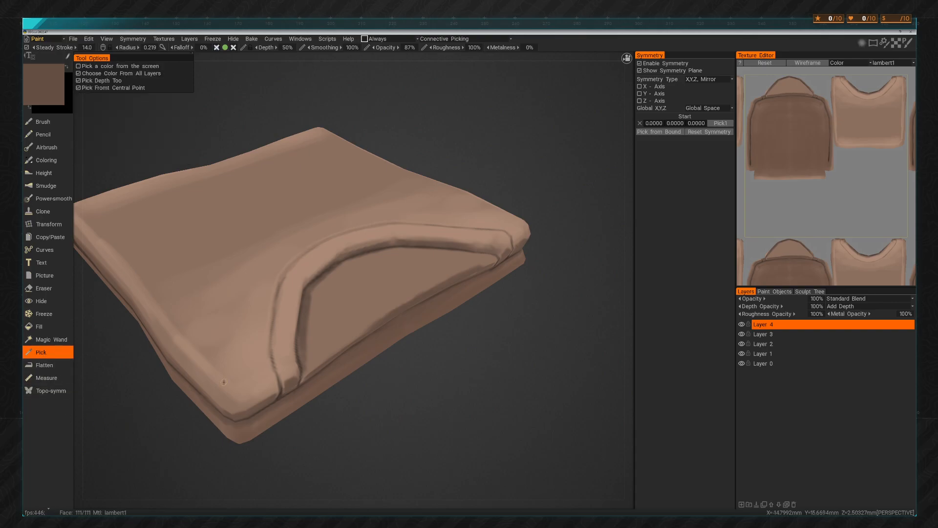
click(257, 347)
click(45, 123)
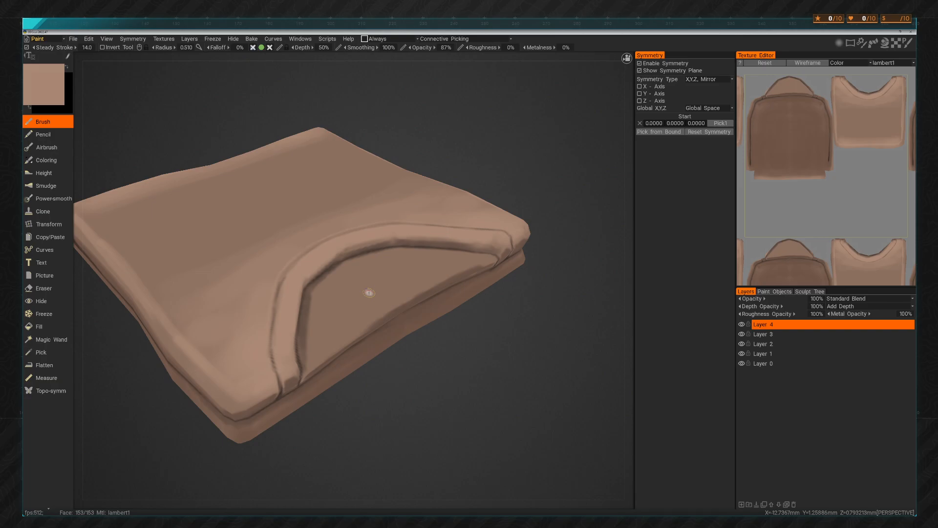
right_drag(360, 288, 371, 292)
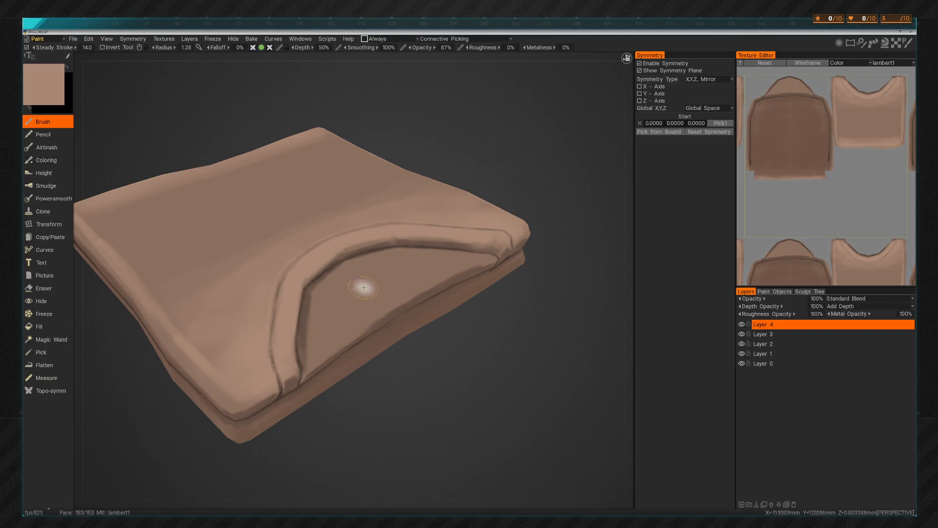
mouse_move(363, 287)
mouse_down()
mouse_move(314, 339)
mouse_move(345, 339)
mouse_move(366, 290)
mouse_up()
key(ctrl+z)
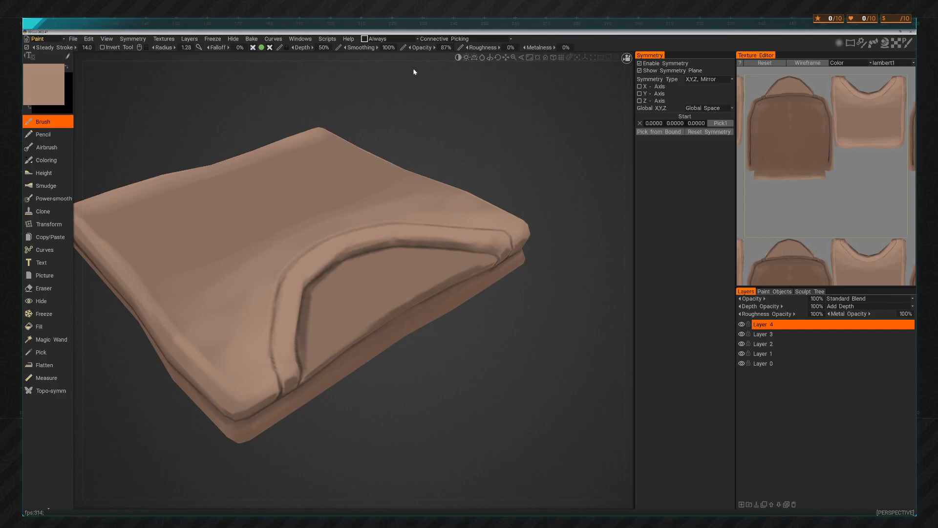
mouse_move(413, 58)
mouse_move(462, 332)
mouse_down()
mouse_move(461, 344)
mouse_move(469, 334)
mouse_up()
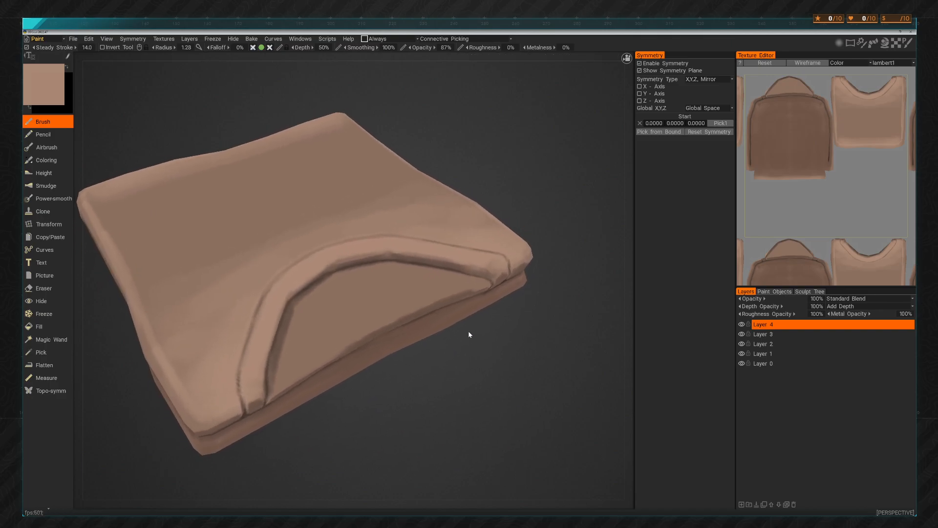
drag(398, 52, 403, 52)
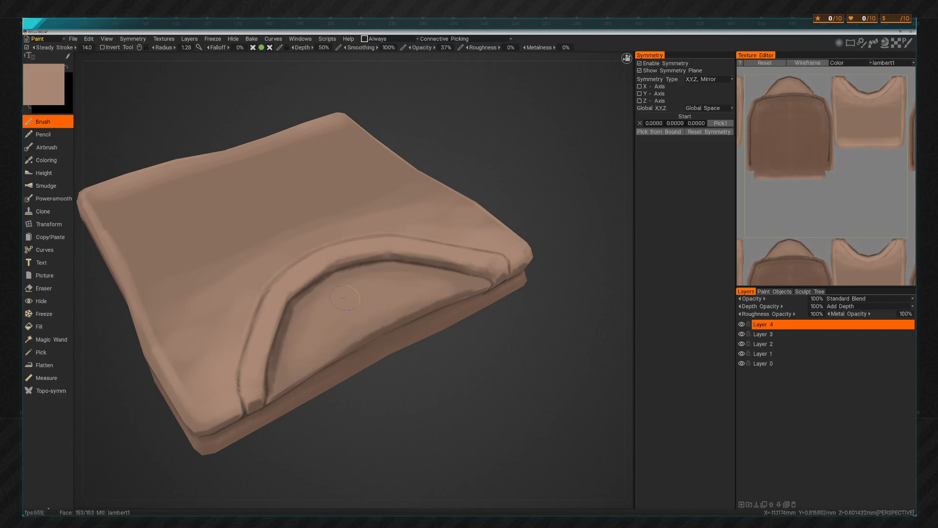
Paint soft diagonal light tan fold streaks across the shirt's top surface below the collar
mouse_move(483, 377)
mouse_down()
mouse_move(570, 388)
mouse_move(556, 390)
mouse_move(511, 213)
mouse_move(391, 198)
mouse_up()
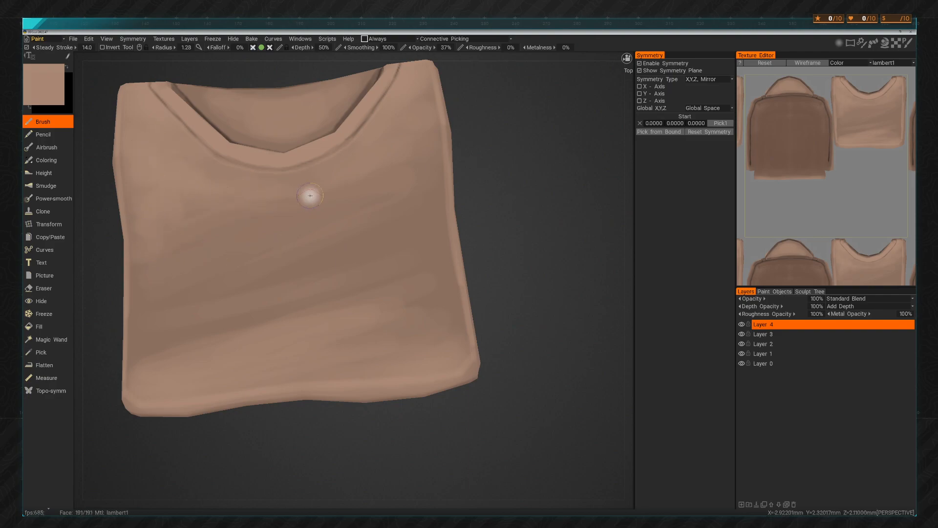
drag(505, 235, 347, 234)
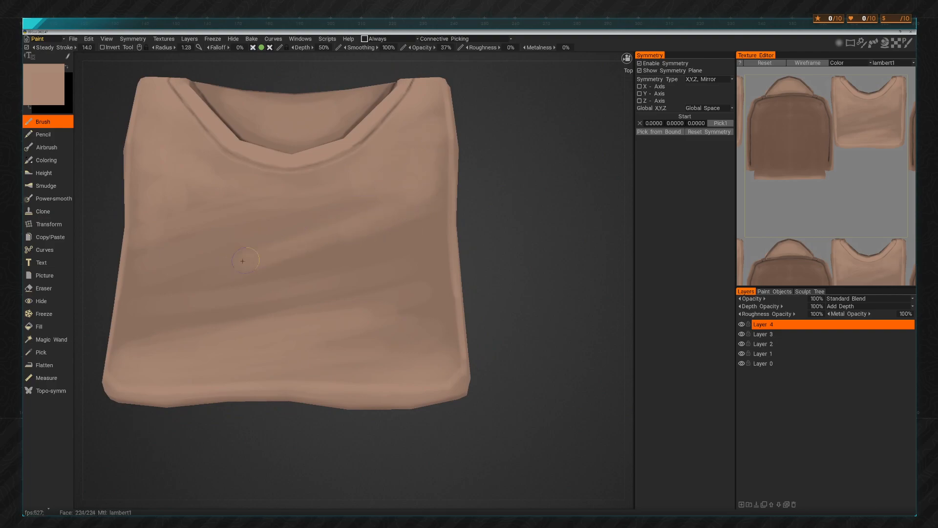
drag(504, 262, 521, 259)
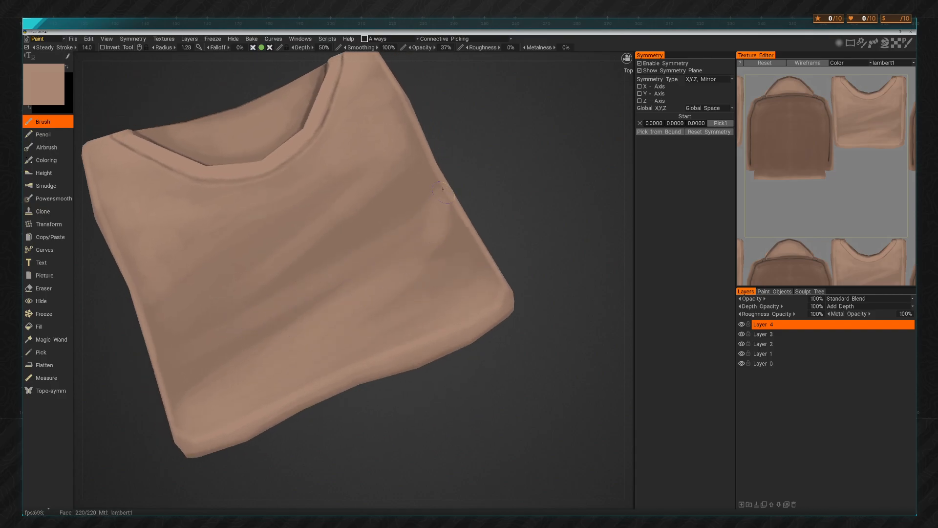
mouse_move(449, 209)
mouse_down()
mouse_move(496, 218)
mouse_move(514, 211)
mouse_move(509, 205)
mouse_move(545, 204)
mouse_move(529, 214)
mouse_move(479, 207)
mouse_move(484, 183)
mouse_move(533, 193)
mouse_move(582, 187)
mouse_move(459, 210)
mouse_move(452, 199)
mouse_move(499, 217)
mouse_move(513, 169)
mouse_move(336, 323)
mouse_move(295, 294)
mouse_up()
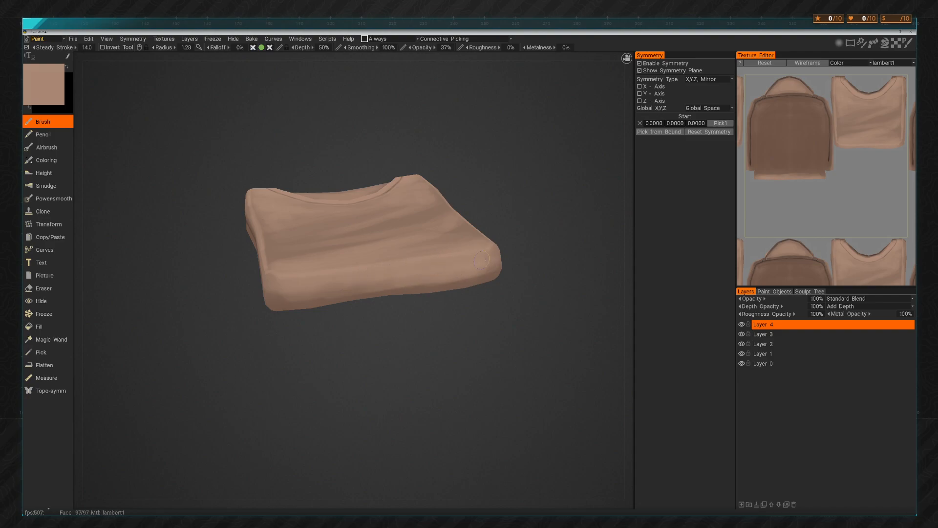
Blend light tan highlights over the rounded folded edge opposite the collar, including its corners and side face
mouse_move(386, 318)
mouse_down()
mouse_move(406, 335)
mouse_move(430, 260)
mouse_up()
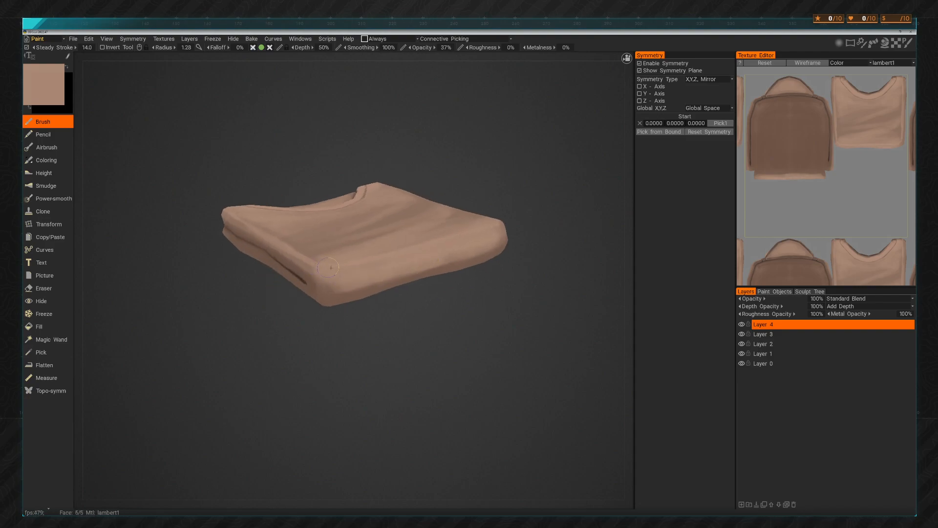
drag(327, 267, 405, 329)
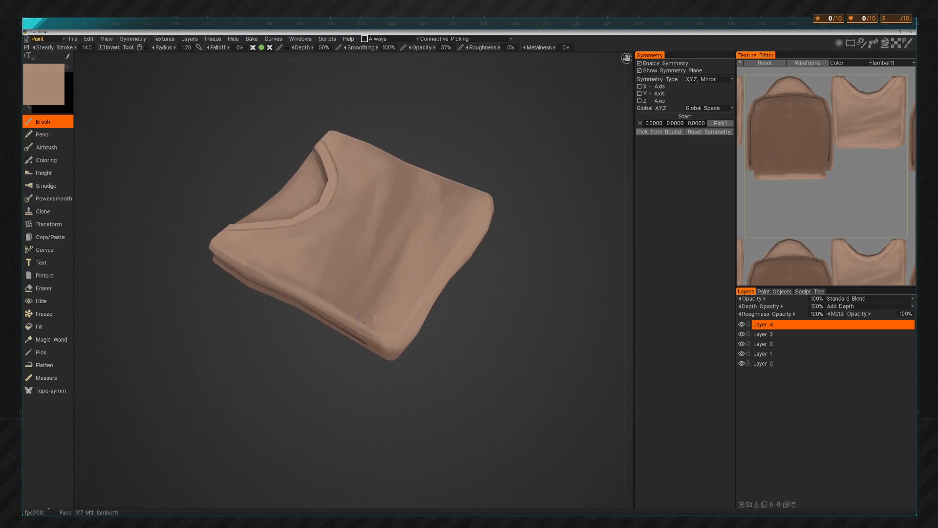
mouse_move(400, 302)
mouse_down()
mouse_move(463, 344)
mouse_move(373, 278)
mouse_up()
drag(420, 335, 400, 255)
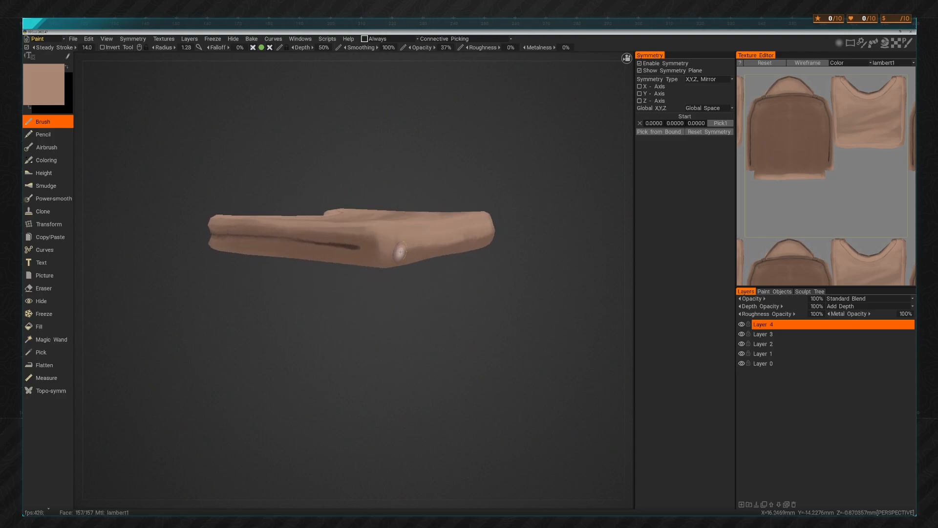
drag(526, 323, 474, 308)
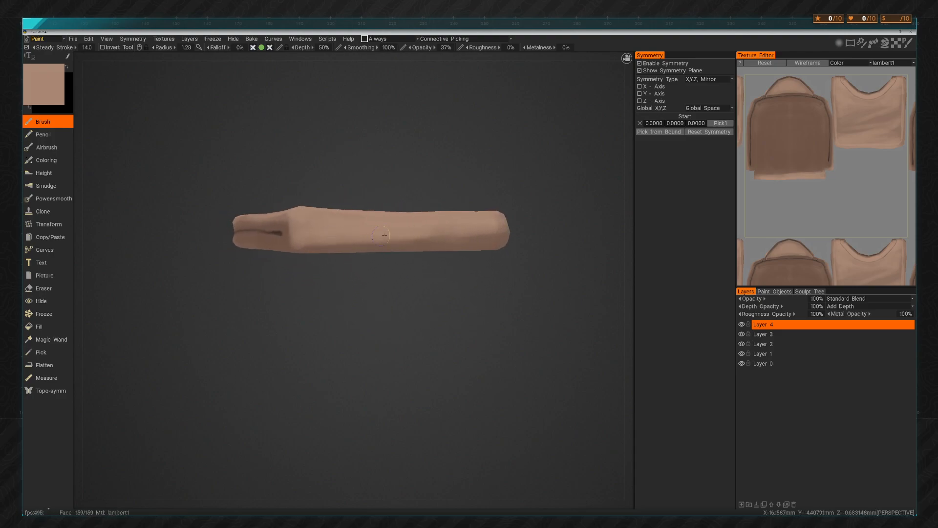
mouse_move(526, 292)
mouse_down()
mouse_move(455, 291)
mouse_move(405, 309)
mouse_move(414, 329)
mouse_up()
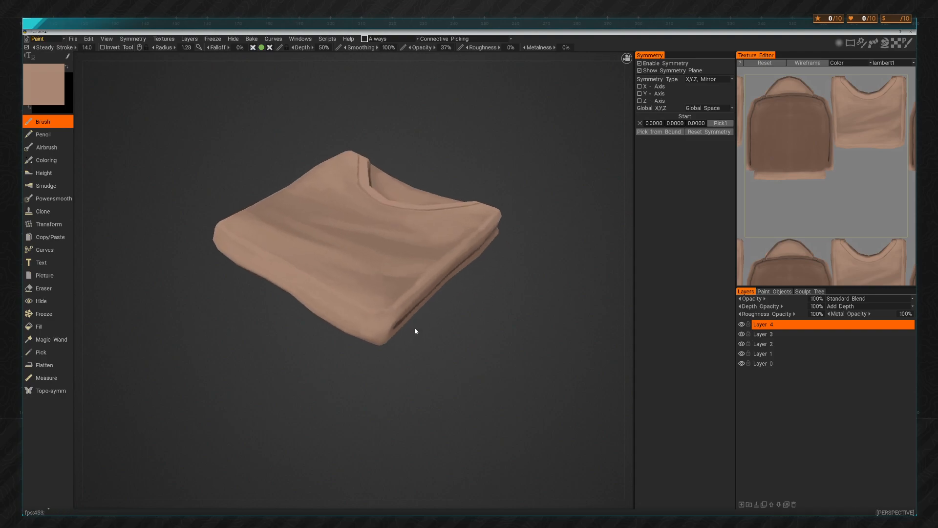
mouse_move(467, 379)
mouse_down()
mouse_move(476, 352)
mouse_move(516, 320)
mouse_up()
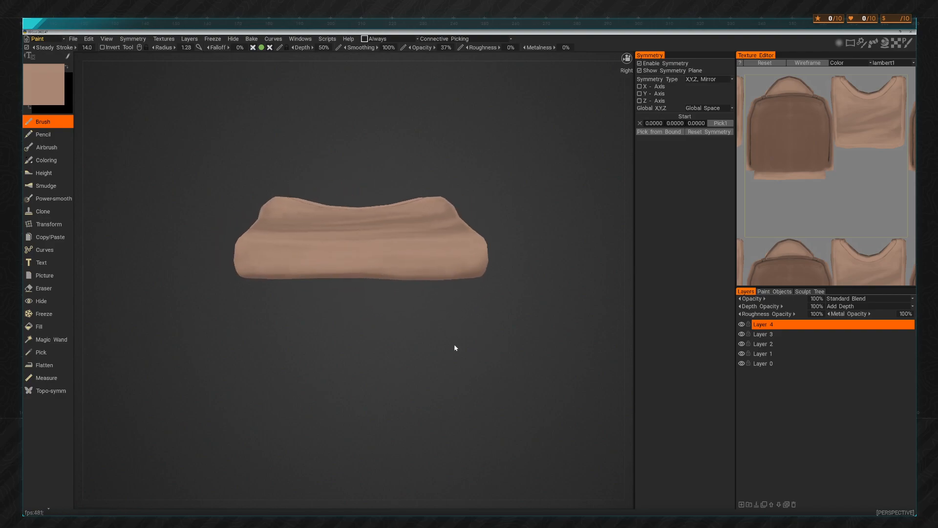
Choose a lighter tan brush colour in the colour palette and brush highlights along the shirt's rounded folded edge
drag(454, 345, 461, 336)
click(52, 88)
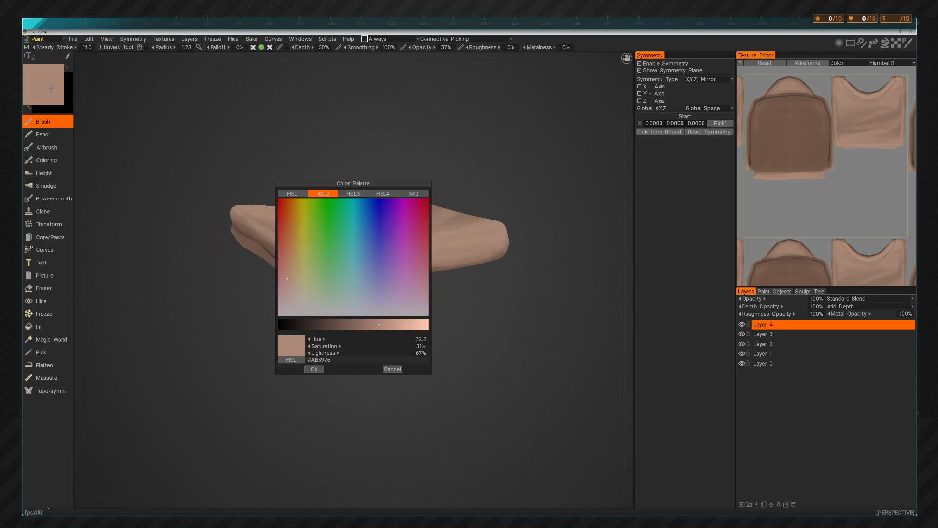
click(396, 328)
click(316, 368)
drag(324, 367, 306, 294)
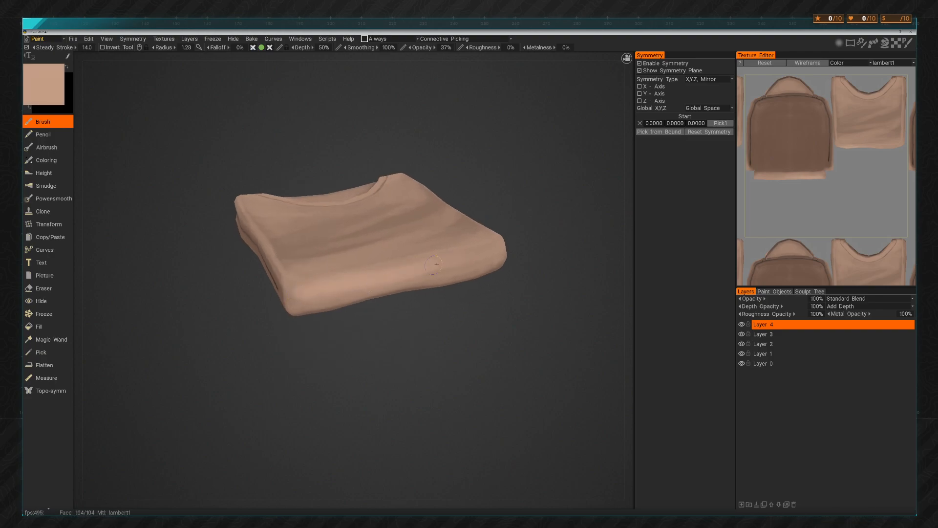
mouse_move(386, 277)
mouse_down()
mouse_move(344, 281)
mouse_move(476, 264)
mouse_up()
Brush lighter tan highlights over the shirt's top surface around the collar and along the side edges
mouse_move(498, 308)
mouse_down()
mouse_move(498, 339)
mouse_move(482, 358)
mouse_move(496, 360)
mouse_move(491, 337)
mouse_up()
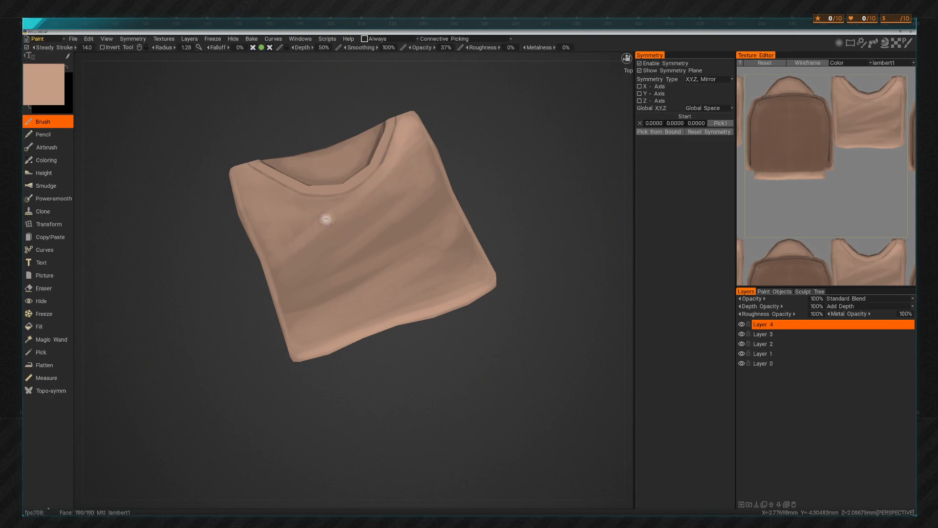
mouse_move(471, 208)
mouse_down()
mouse_move(515, 195)
mouse_move(495, 188)
mouse_up()
mouse_move(210, 327)
mouse_down()
mouse_move(233, 350)
mouse_move(288, 362)
mouse_up()
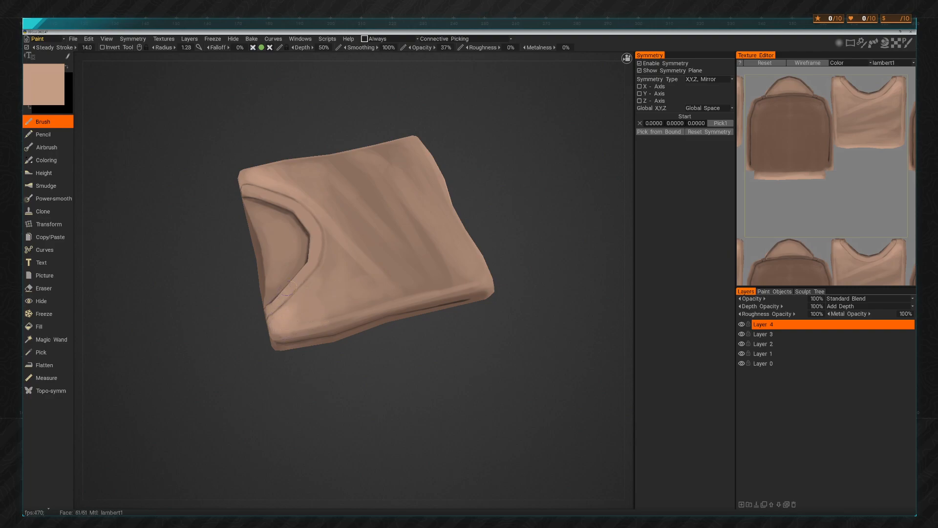
mouse_move(386, 370)
mouse_down()
mouse_move(448, 388)
mouse_move(491, 385)
mouse_move(456, 377)
mouse_move(464, 337)
mouse_move(499, 337)
mouse_move(490, 351)
mouse_move(499, 345)
mouse_up()
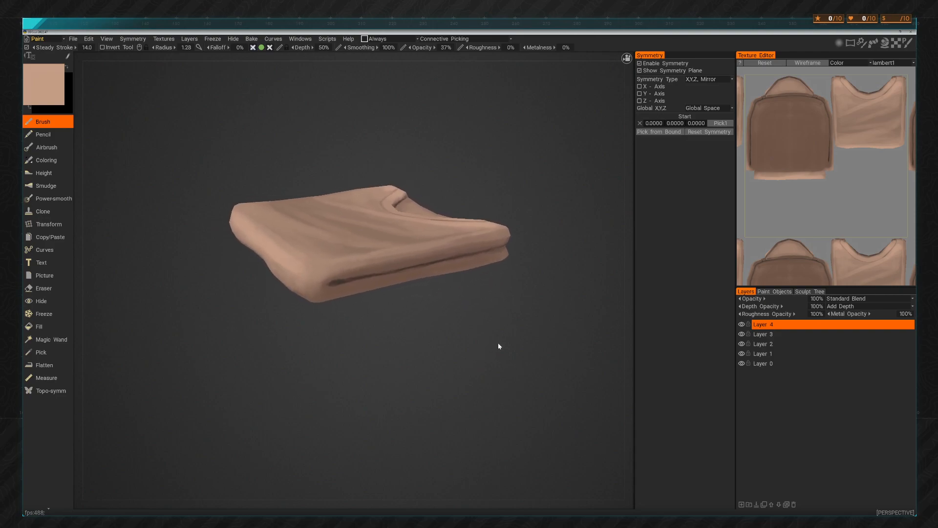
Pick the medium brown above the side crease and paint the lower layer's side face with the brush radius at 0.588
click(49, 352)
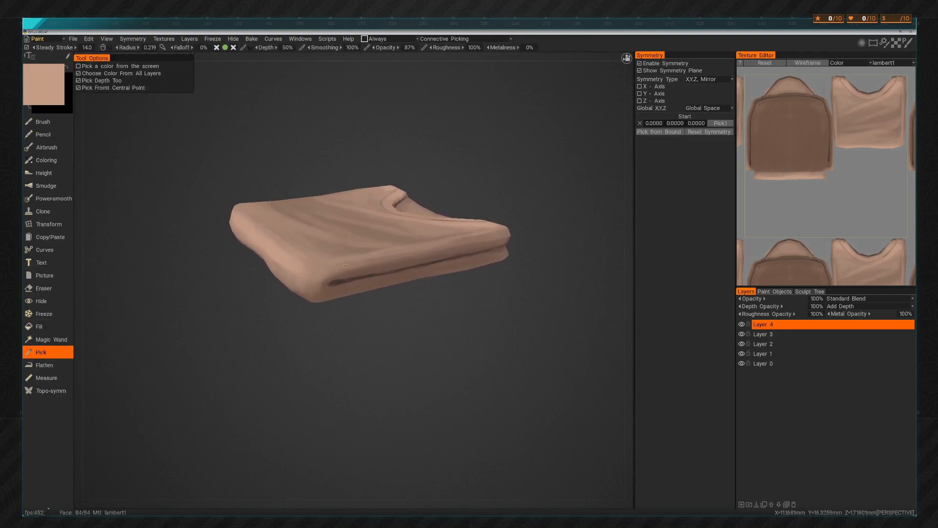
click(345, 266)
click(43, 122)
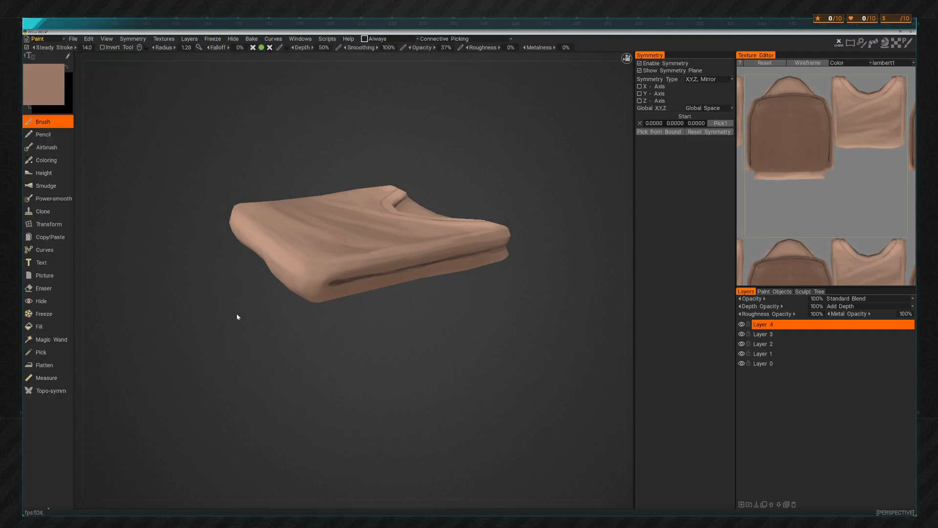
right_drag(324, 286, 317, 289)
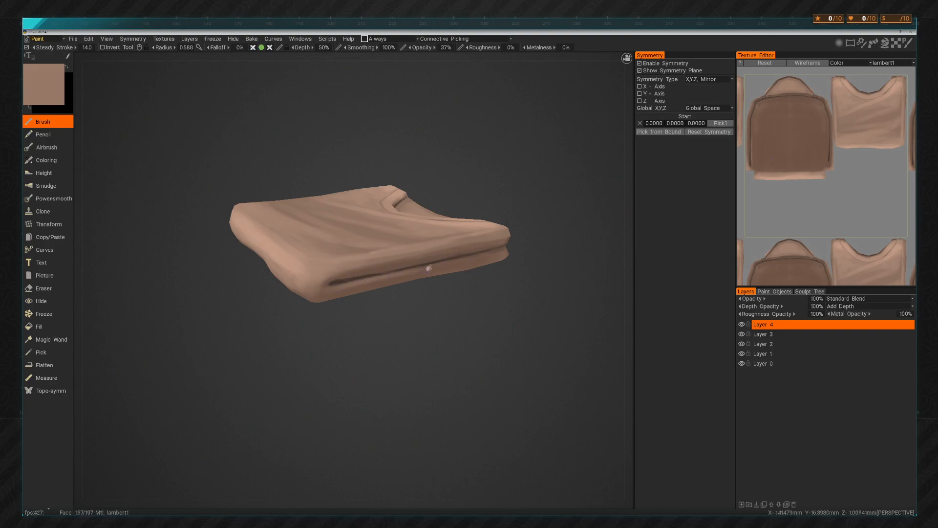
drag(511, 308, 479, 308)
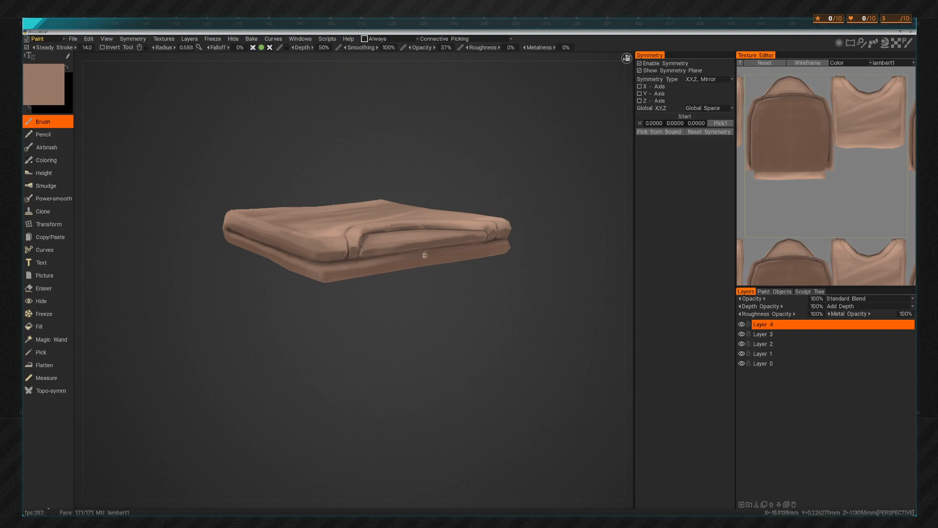
Blend medium brown along the lower layer beneath the neck opening and around onto both side faces
drag(519, 272, 459, 285)
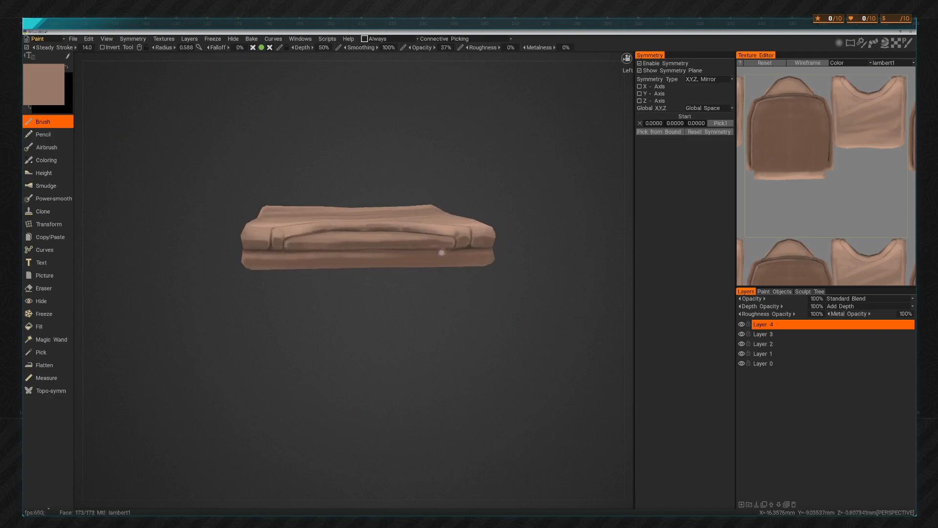
drag(518, 268, 444, 282)
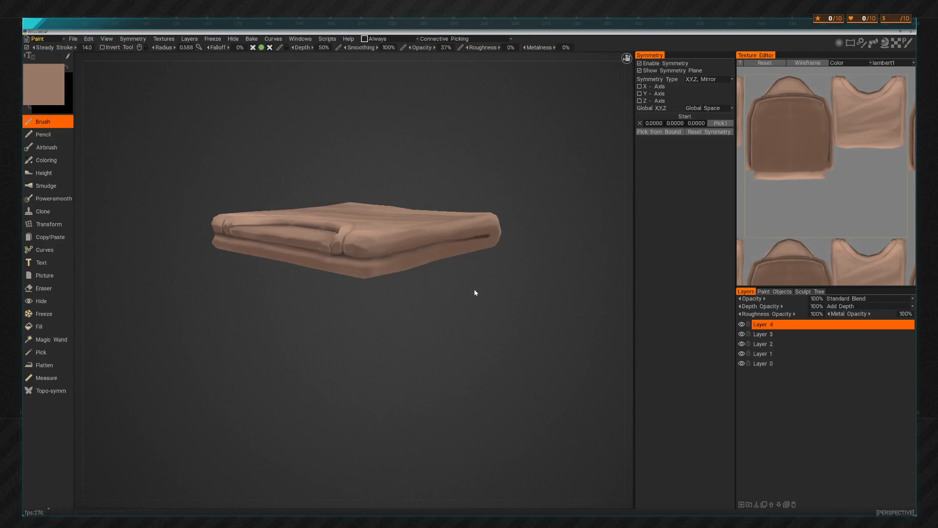
drag(470, 288, 453, 295)
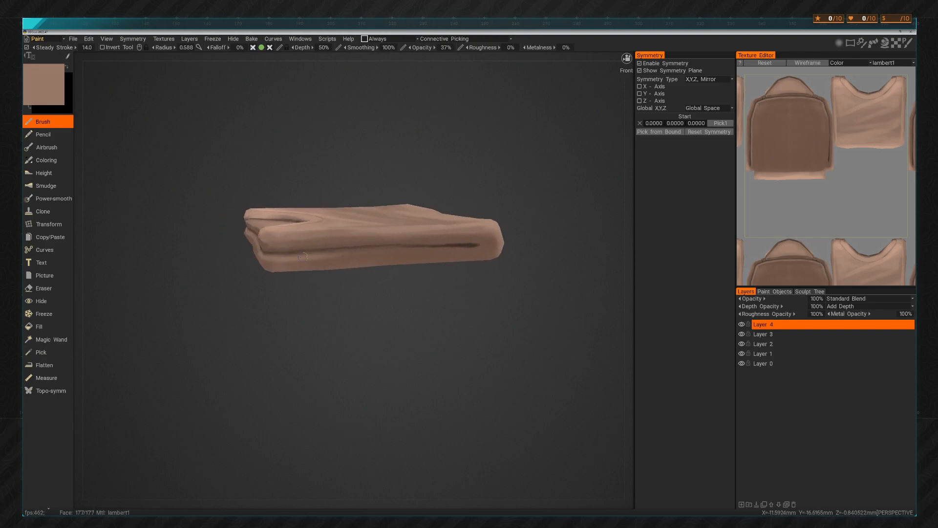
drag(484, 328, 500, 316)
right_drag(385, 261, 534, 310)
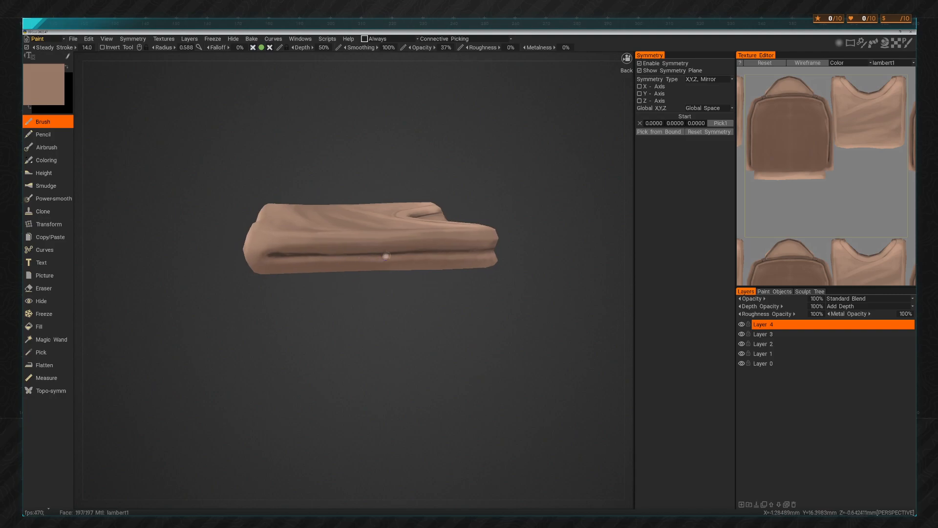
drag(488, 320, 439, 316)
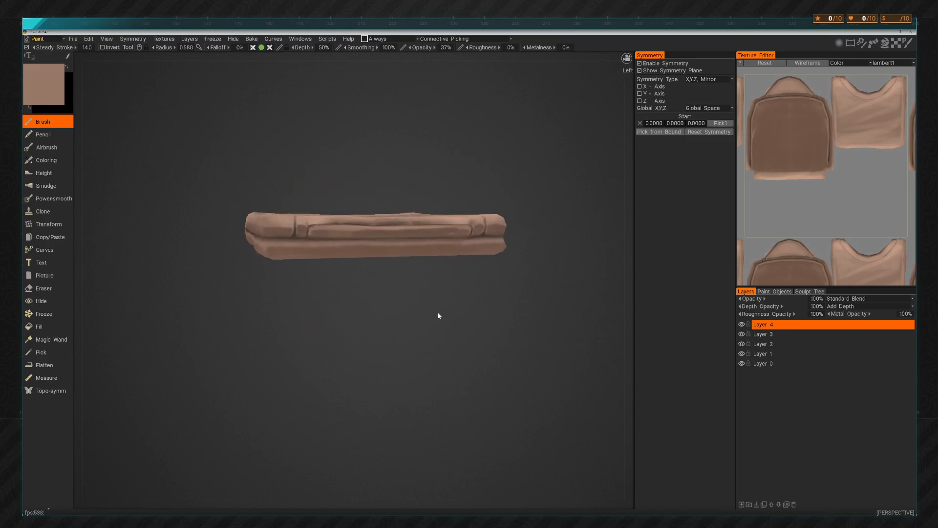
Pick the dark brown from the crease beside the collar seam and shade the lower layer's neck-side edge and corners
click(43, 353)
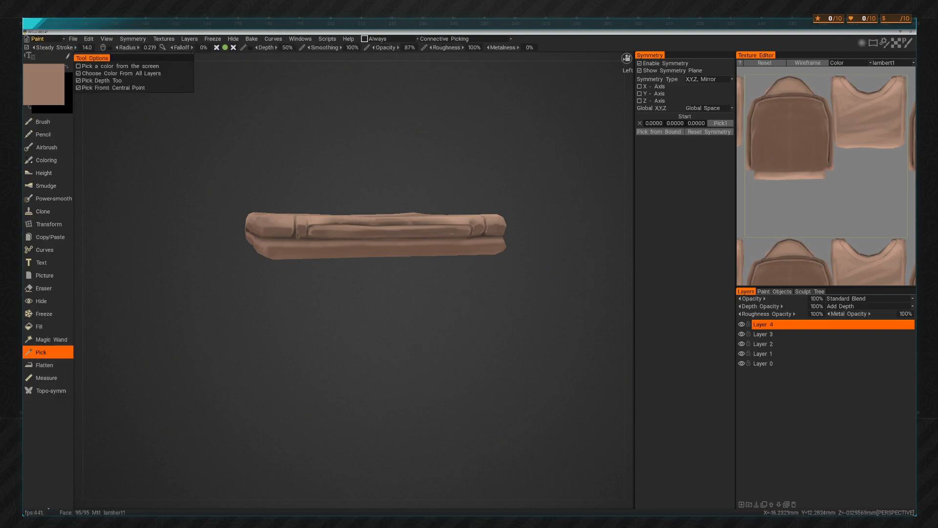
click(294, 236)
click(39, 122)
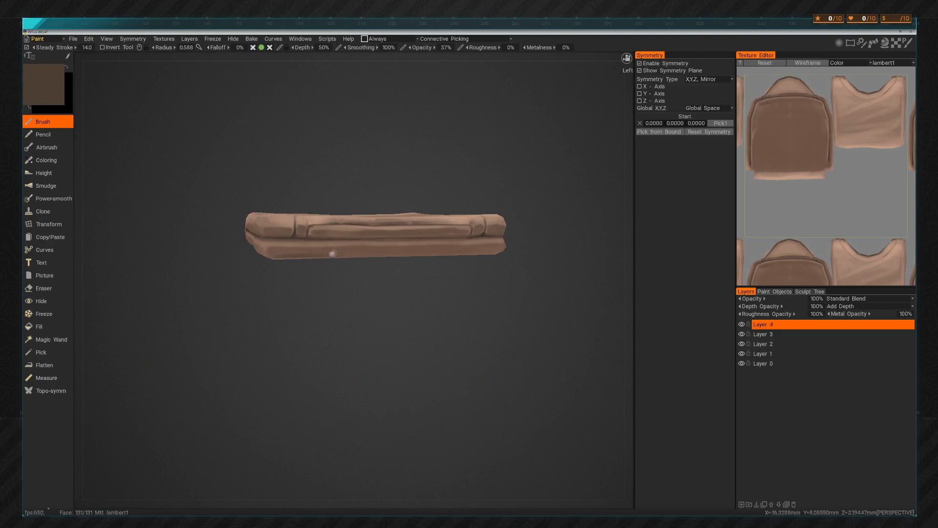
drag(505, 310, 468, 302)
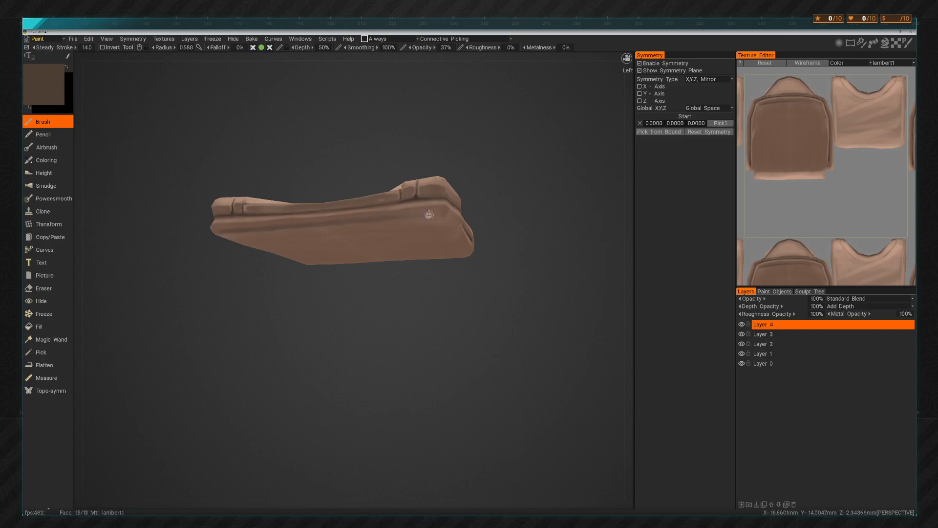
drag(342, 219, 429, 235)
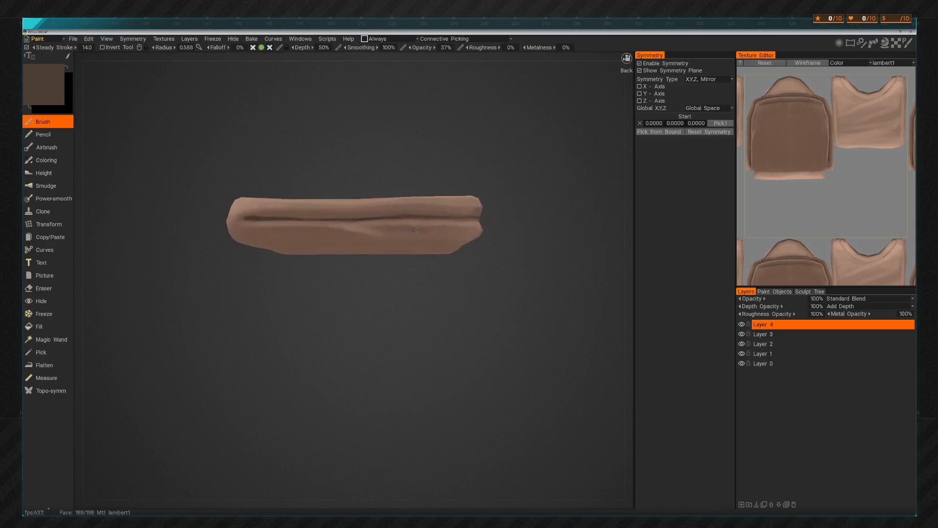
Deepen the creases between the two layers on both side faces and add dark fold shading beneath them
drag(496, 293, 461, 273)
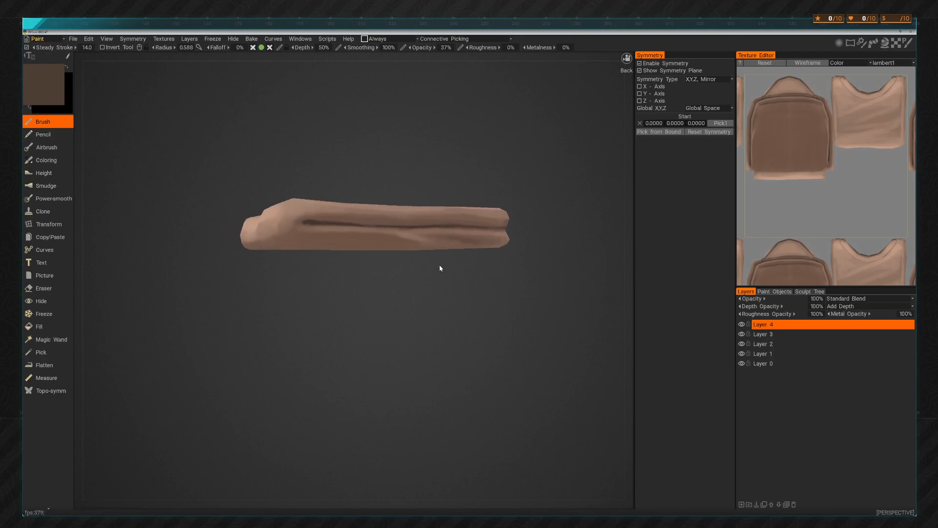
drag(321, 240, 357, 214)
drag(373, 283, 401, 292)
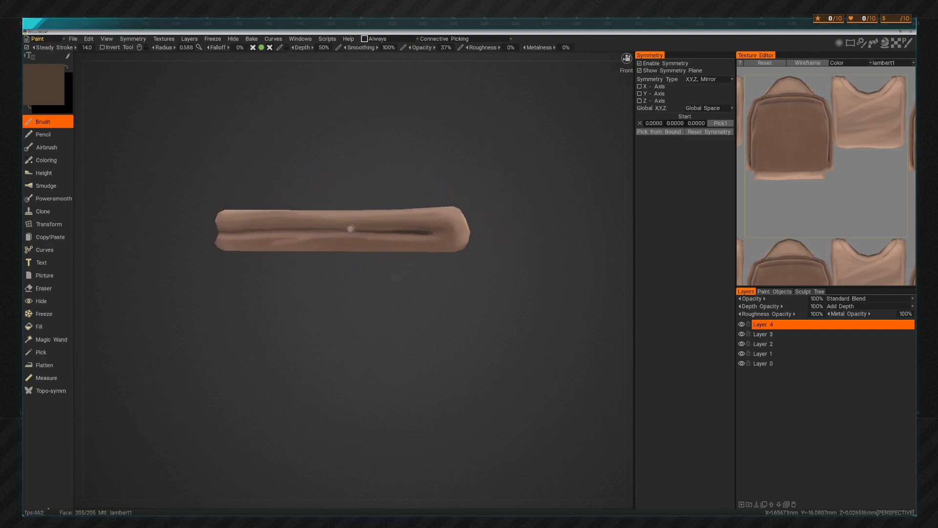
drag(375, 229, 248, 225)
mouse_move(381, 283)
mouse_down()
mouse_move(434, 325)
mouse_move(520, 335)
mouse_move(490, 337)
mouse_up()
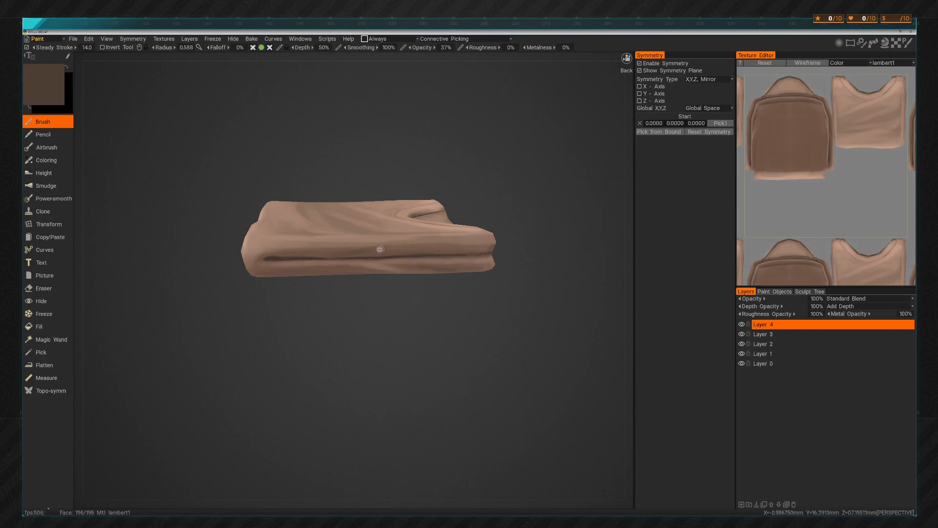
Paint a dark diagonal fold crease on the upper layer's side edge, running onto the top surface
mouse_move(443, 298)
mouse_down()
mouse_move(446, 346)
mouse_move(459, 339)
mouse_move(442, 340)
mouse_move(465, 352)
mouse_move(471, 306)
mouse_move(411, 265)
mouse_up()
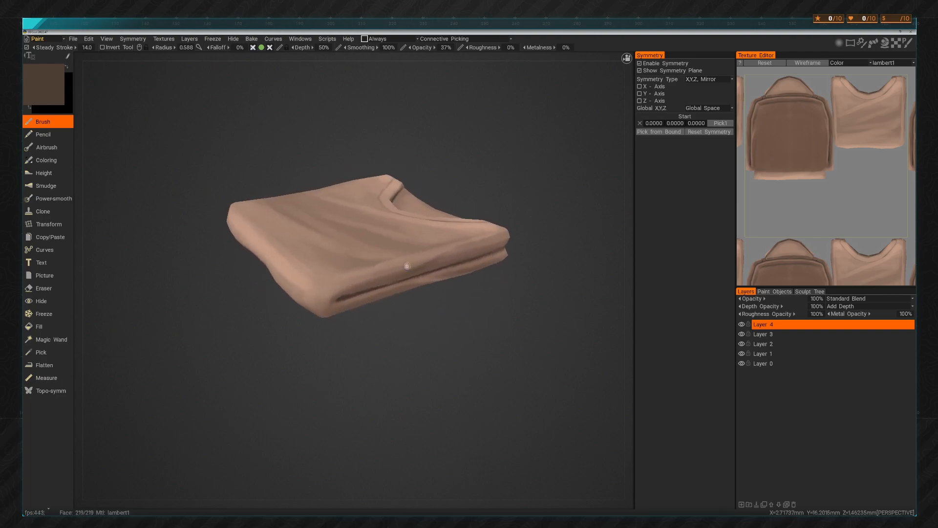
drag(470, 342, 389, 303)
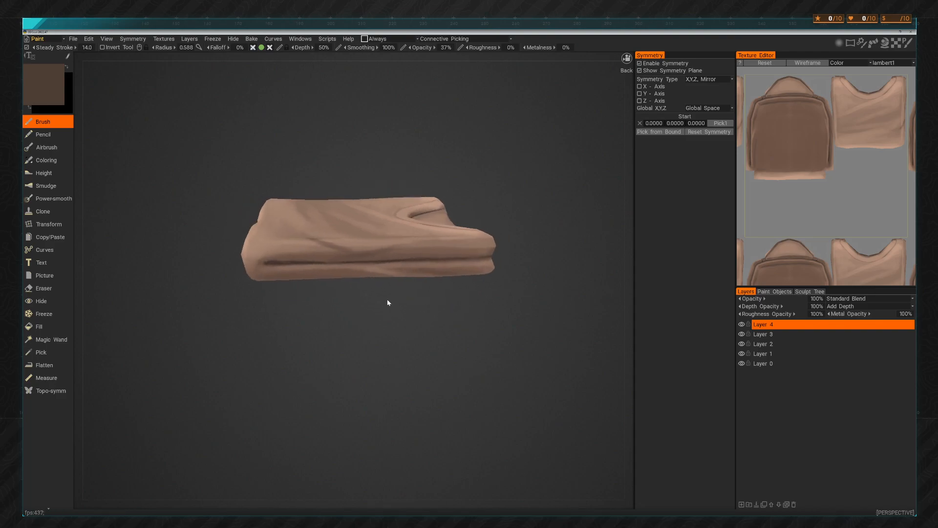
drag(359, 267, 398, 319)
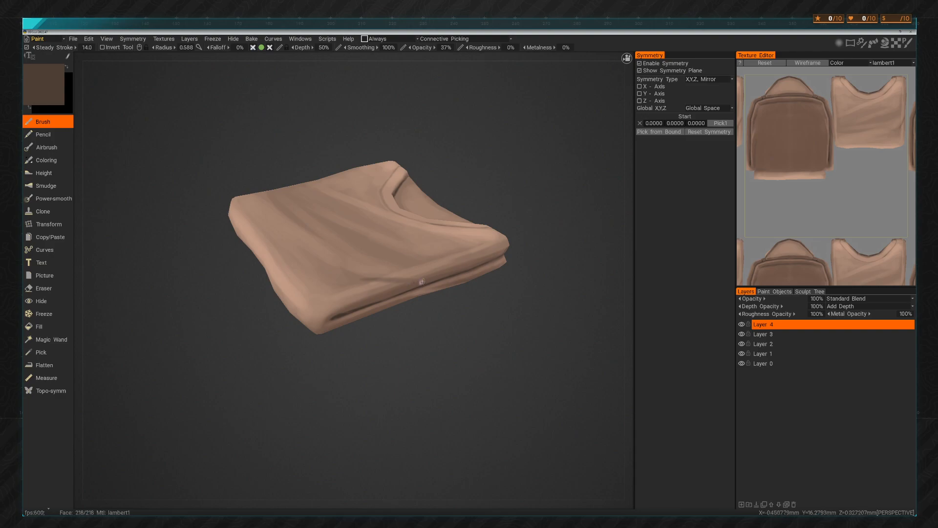
drag(482, 327, 368, 269)
drag(471, 343, 503, 361)
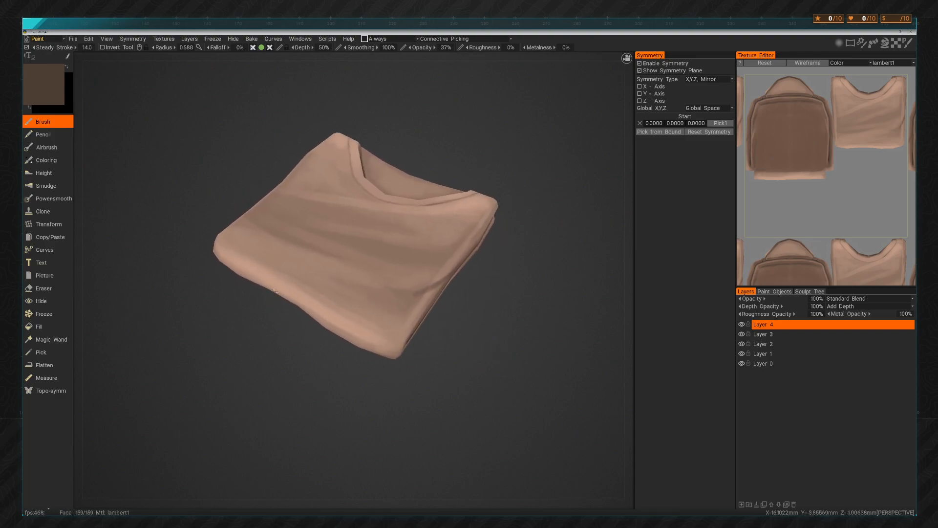
Pick the mid brown beside the new side-edge crease and blend the crease into the top surface
click(41, 352)
click(423, 298)
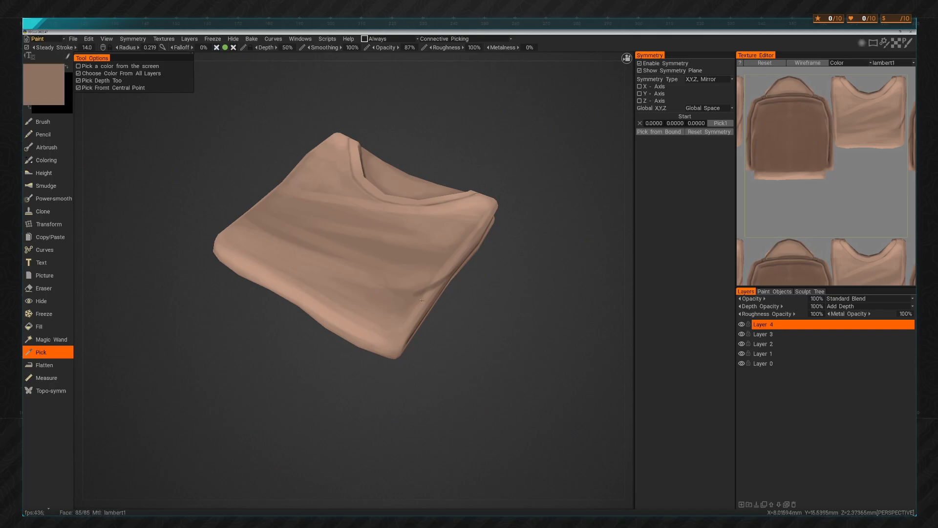
click(43, 122)
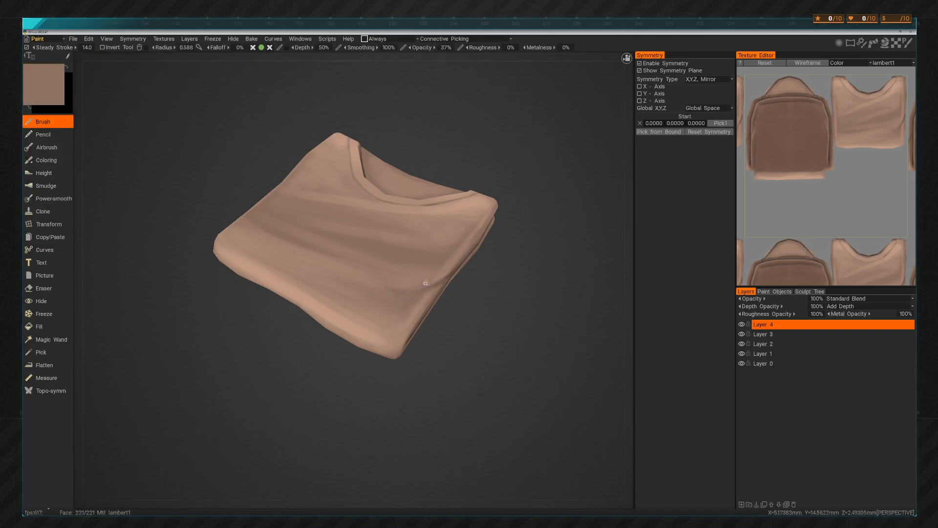
mouse_move(486, 295)
mouse_down()
mouse_move(492, 352)
mouse_move(461, 339)
mouse_move(485, 349)
mouse_move(469, 341)
mouse_up()
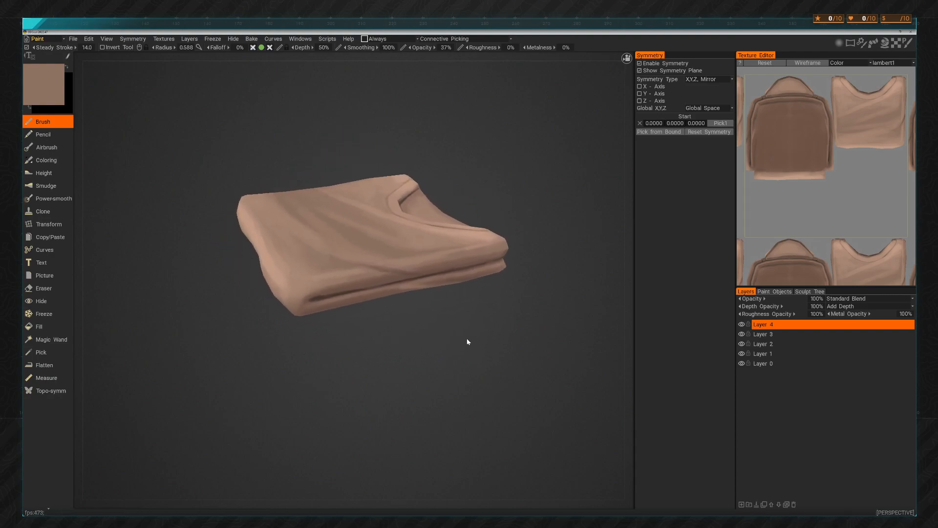
Pick a darker brown from the upper layer's side and strengthen the fold shading where it meets the top surface
click(39, 326)
click(41, 352)
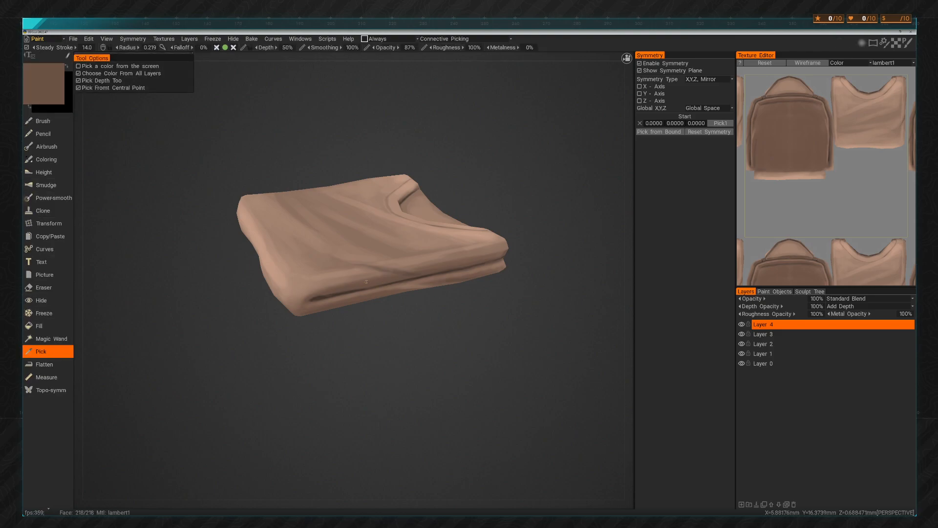
click(43, 121)
mouse_move(440, 330)
mouse_down()
mouse_move(520, 367)
mouse_move(433, 299)
mouse_up()
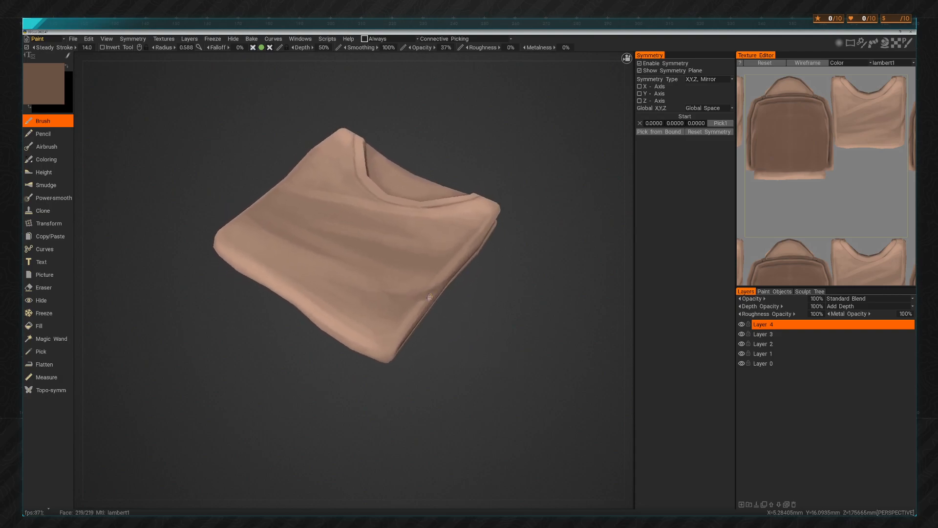
drag(486, 337, 520, 358)
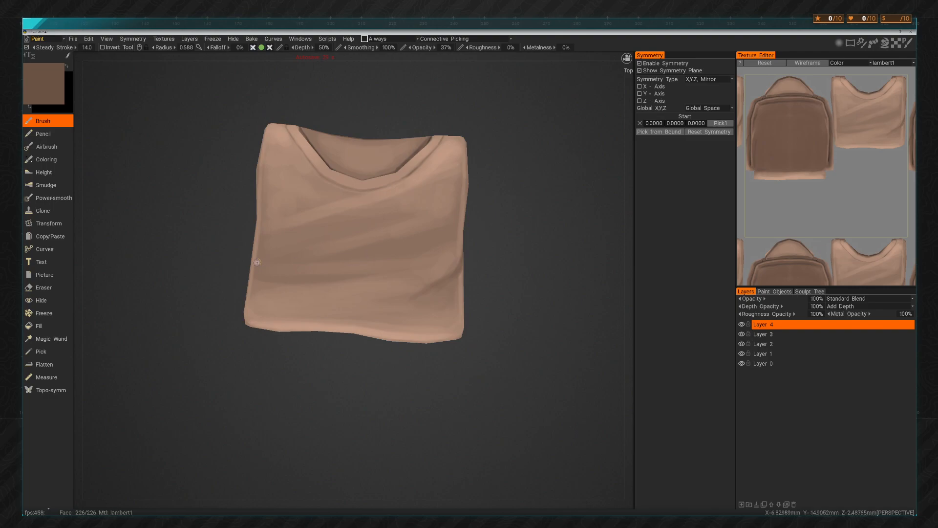
Shade soft brown folds along the upper layer's opposite side edge above the long crease
drag(383, 345, 441, 331)
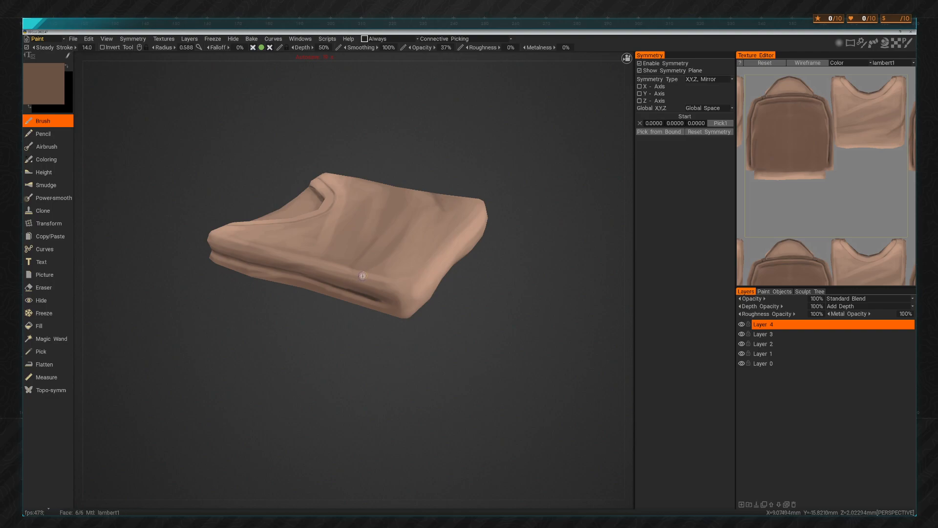
drag(325, 313, 392, 342)
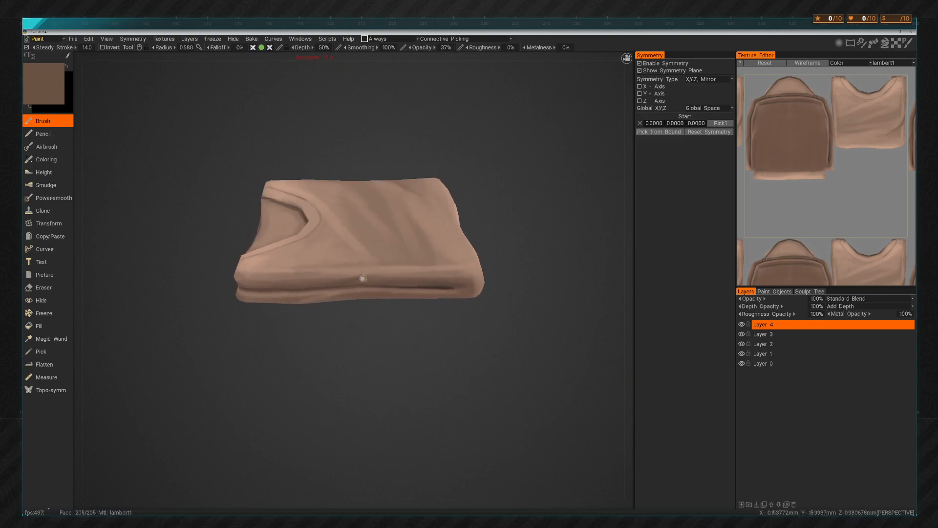
drag(493, 324, 412, 330)
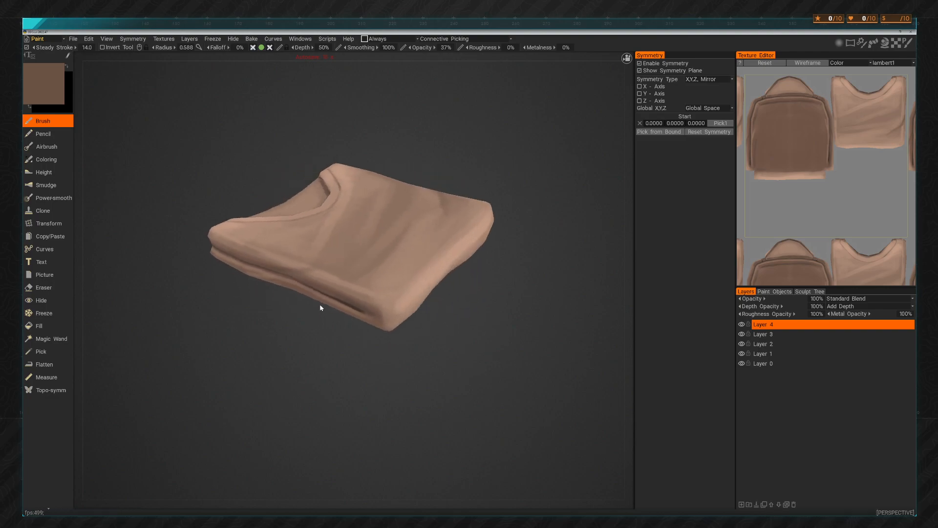
mouse_move(321, 308)
mouse_down()
mouse_move(322, 350)
mouse_move(380, 341)
mouse_move(416, 352)
mouse_move(459, 341)
mouse_move(509, 357)
mouse_move(474, 327)
mouse_move(509, 348)
mouse_up()
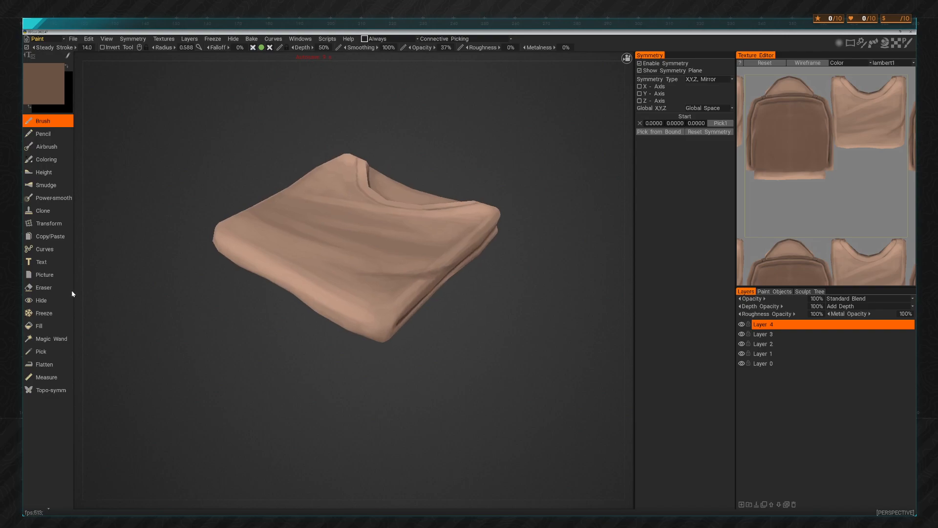
Pick a lighter brown from the shirt and soften the crease shading on the top surface near the side edge
click(41, 352)
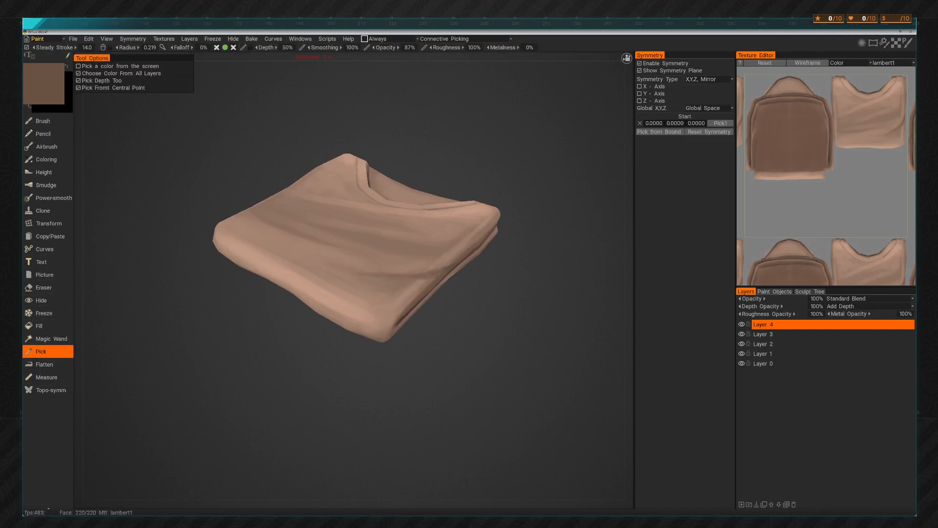
click(42, 121)
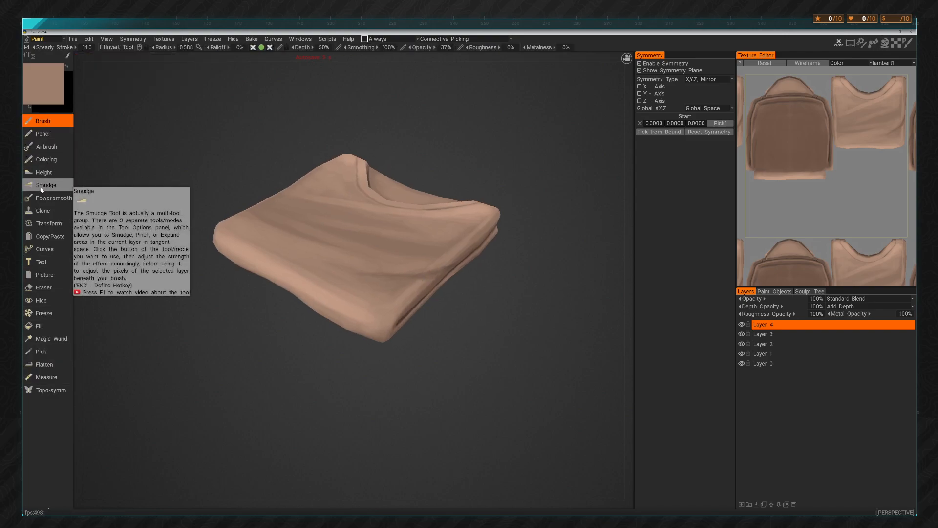
drag(456, 322, 464, 334)
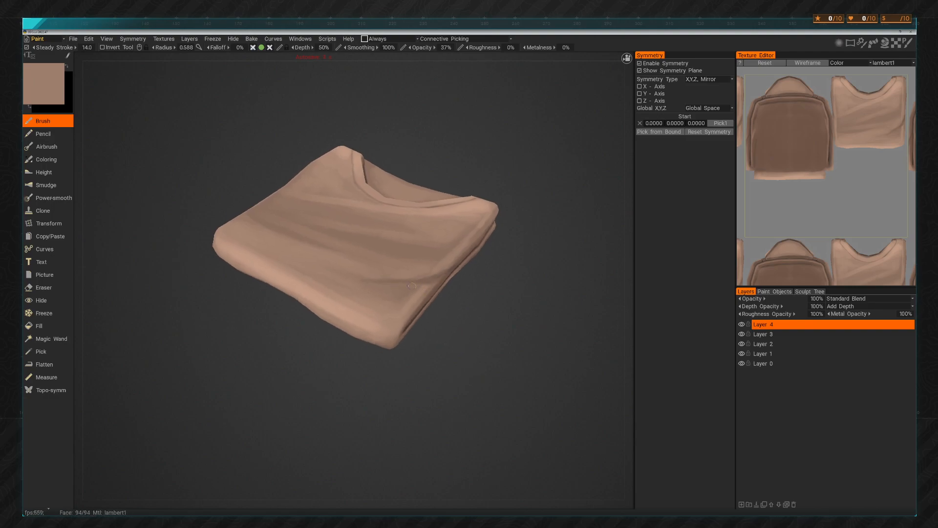
right_drag(434, 295, 416, 296)
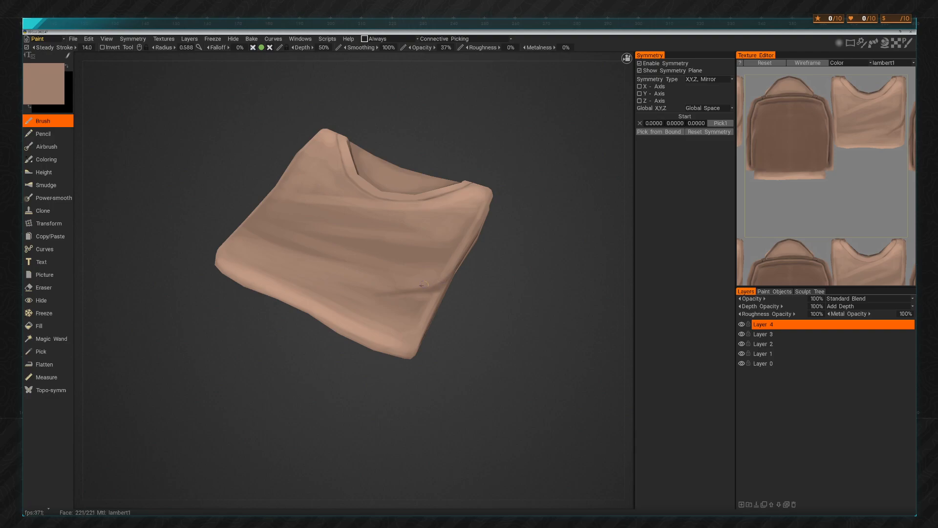
right_drag(432, 275, 458, 305)
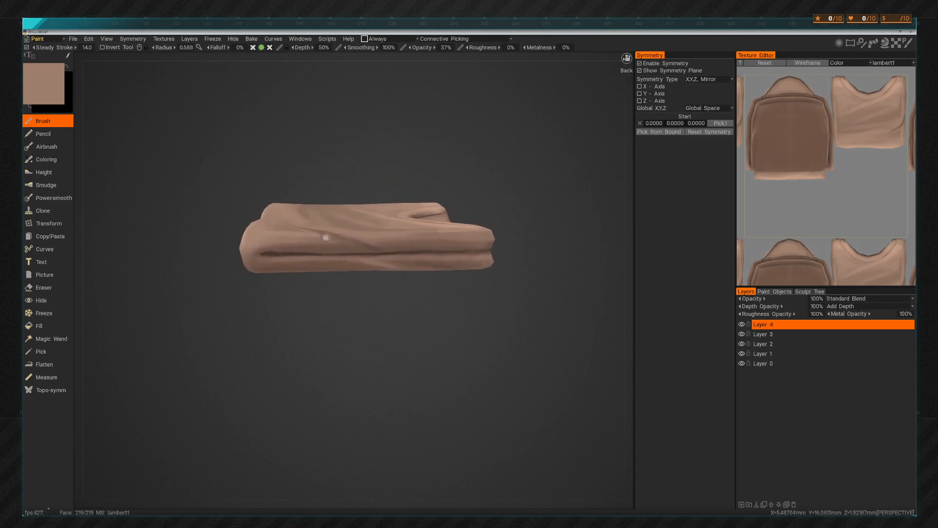
Pick a dark brown from the shirt's creases and shade the underside along its outer edges
mouse_move(506, 326)
mouse_down()
mouse_move(507, 342)
mouse_move(495, 344)
mouse_move(467, 327)
mouse_move(479, 318)
mouse_move(493, 325)
mouse_up()
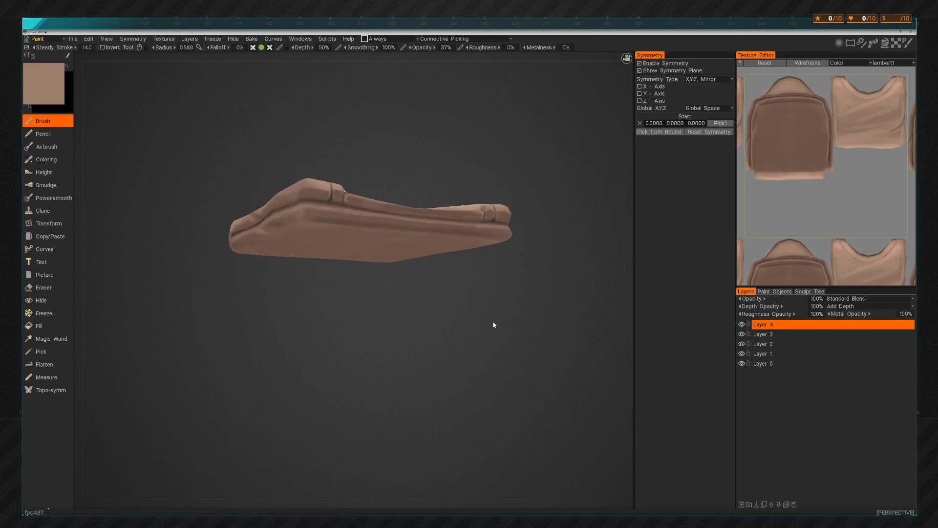
click(41, 351)
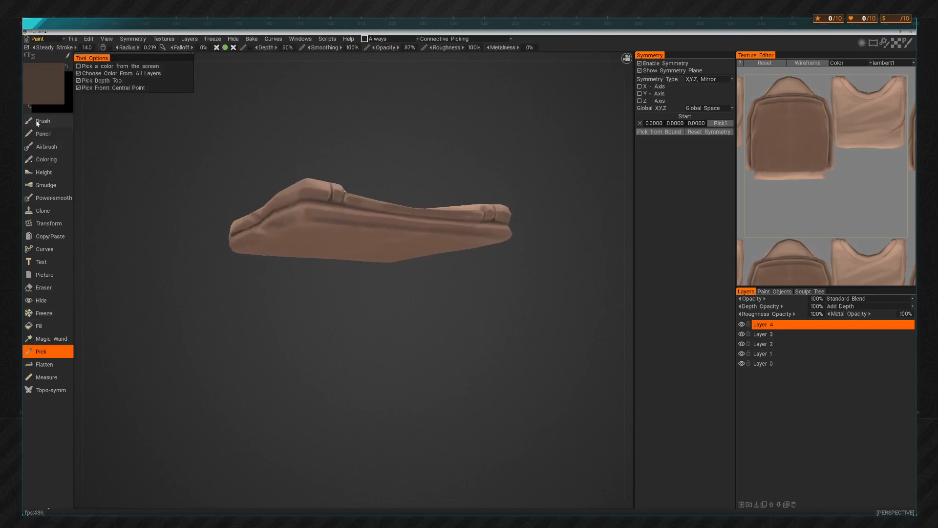
click(37, 121)
mouse_move(328, 326)
mouse_down()
mouse_move(430, 333)
mouse_move(416, 328)
mouse_move(485, 304)
mouse_move(407, 243)
mouse_up()
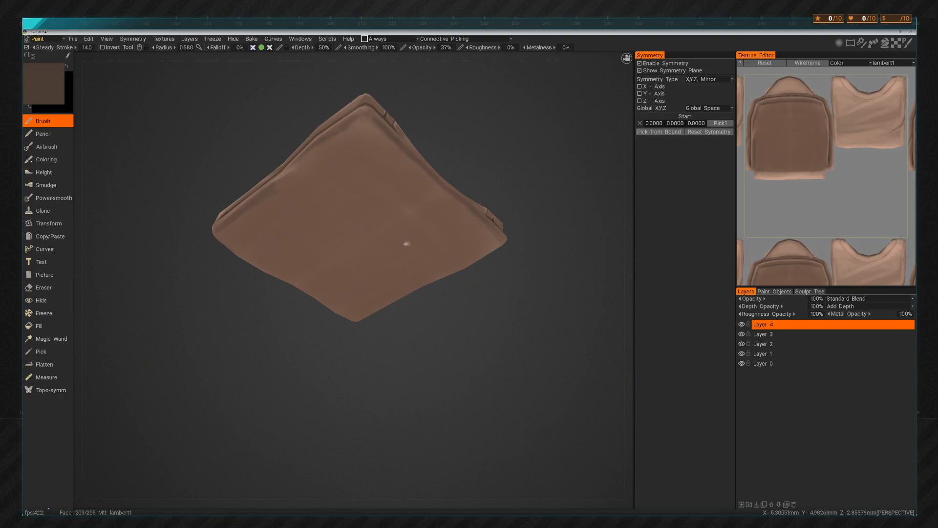
mouse_move(317, 186)
mouse_down()
mouse_move(462, 366)
mouse_move(516, 376)
mouse_move(446, 271)
mouse_move(433, 287)
mouse_up()
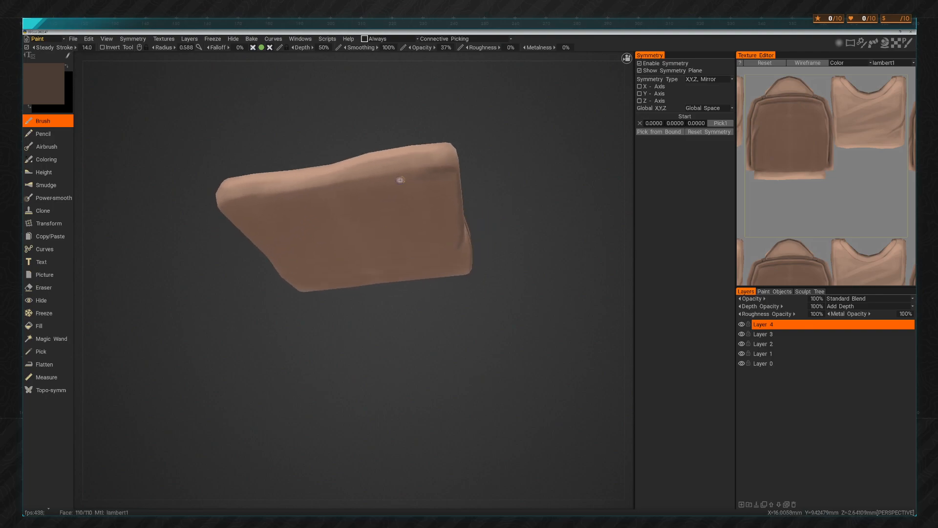
mouse_move(334, 186)
mouse_down()
mouse_move(257, 306)
mouse_move(316, 308)
mouse_move(398, 218)
mouse_move(499, 284)
mouse_move(371, 169)
mouse_up()
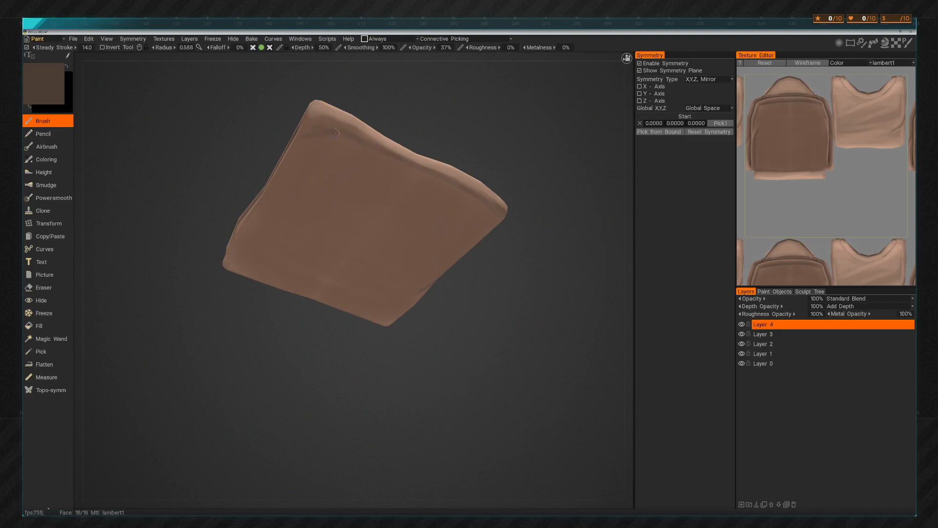
Enlarge the brush radius to 2.18 and cover the underside with dark brown, keeping its rim lighter
right_drag(336, 190, 362, 194)
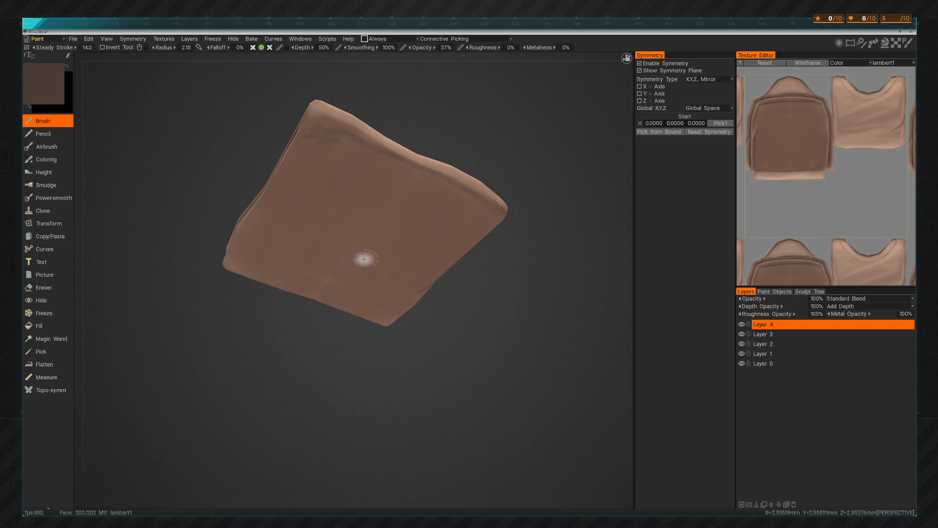
mouse_move(364, 259)
alt+mouse_down()
mouse_move(486, 294)
mouse_move(465, 274)
alt+mouse_up()
drag(360, 175, 291, 174)
drag(332, 149, 422, 148)
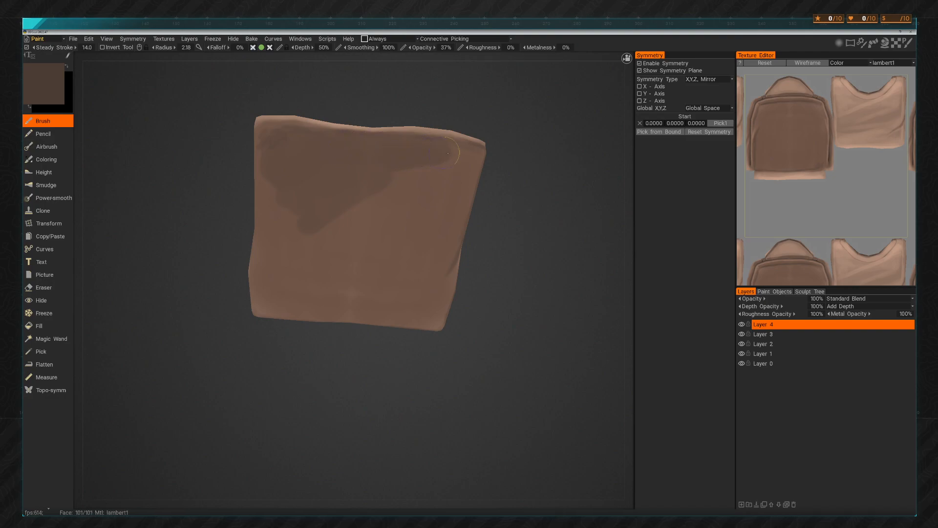
mouse_move(414, 180)
mouse_down()
mouse_move(320, 244)
mouse_move(335, 267)
mouse_move(416, 307)
mouse_move(443, 210)
mouse_move(436, 293)
mouse_up()
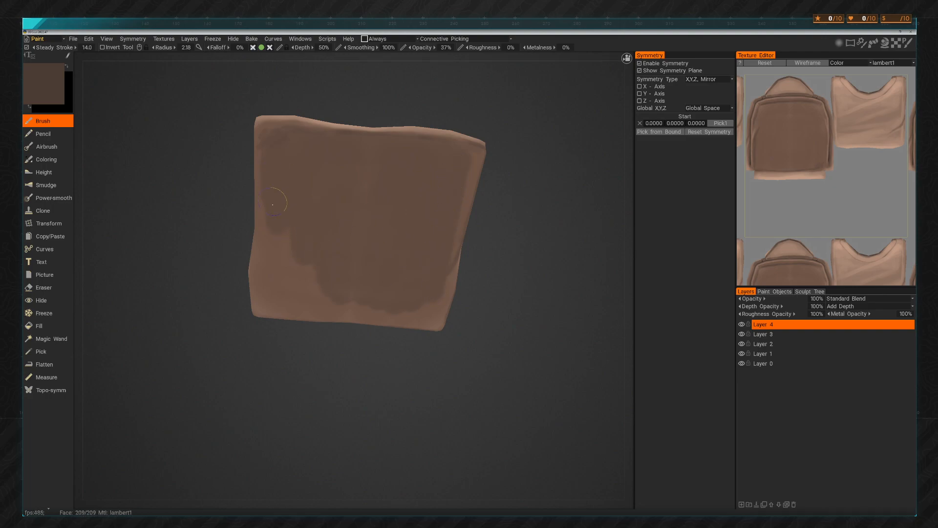
drag(275, 207, 288, 230)
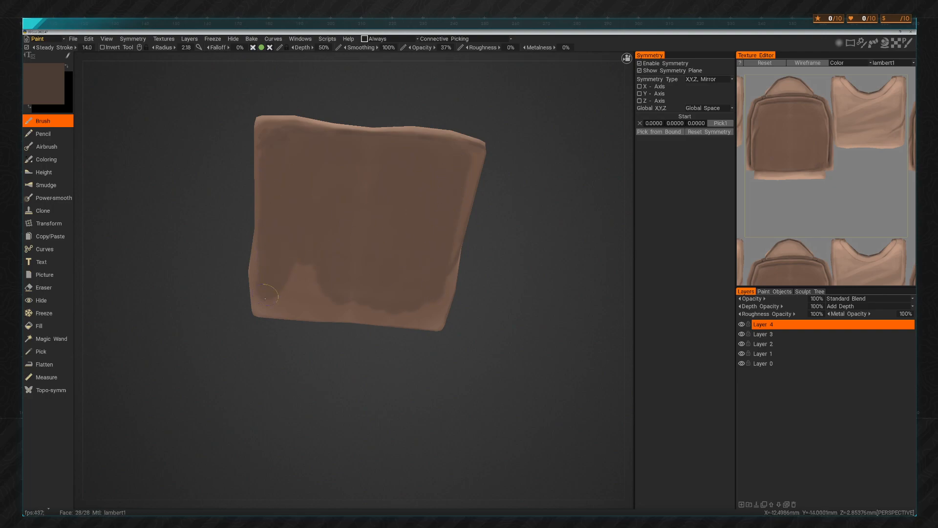
drag(327, 306, 398, 311)
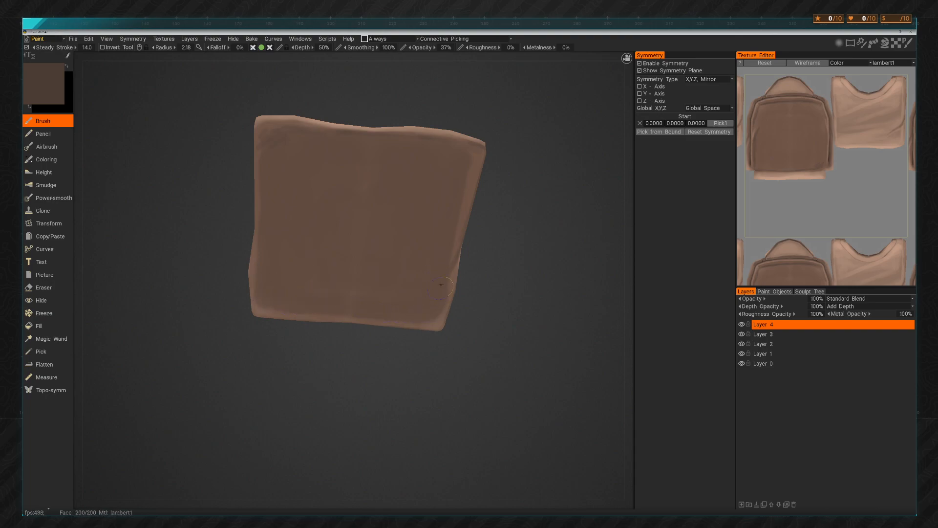
Build up further dark brown passes over the middle of the underside, fading softly toward its edges
mouse_move(473, 384)
mouse_down()
mouse_move(360, 369)
mouse_move(329, 419)
mouse_move(315, 417)
mouse_move(340, 394)
mouse_up()
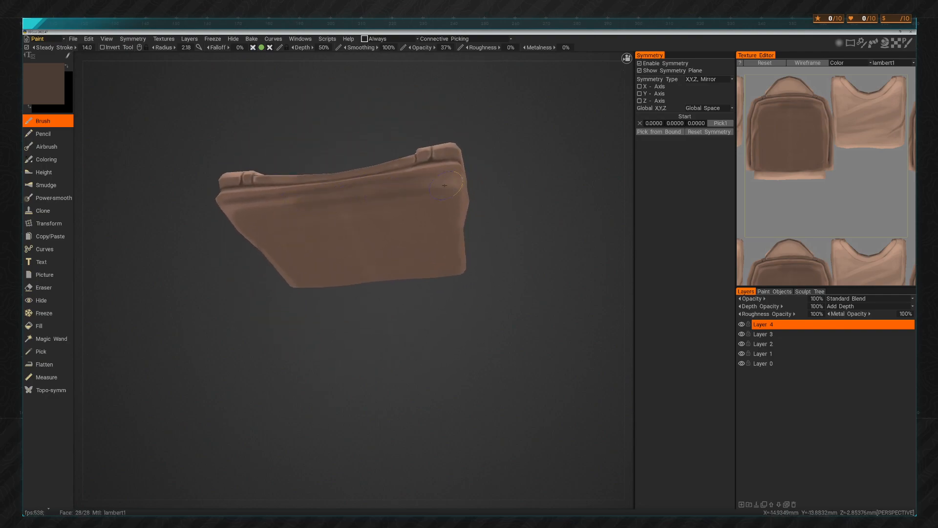
drag(294, 299, 342, 294)
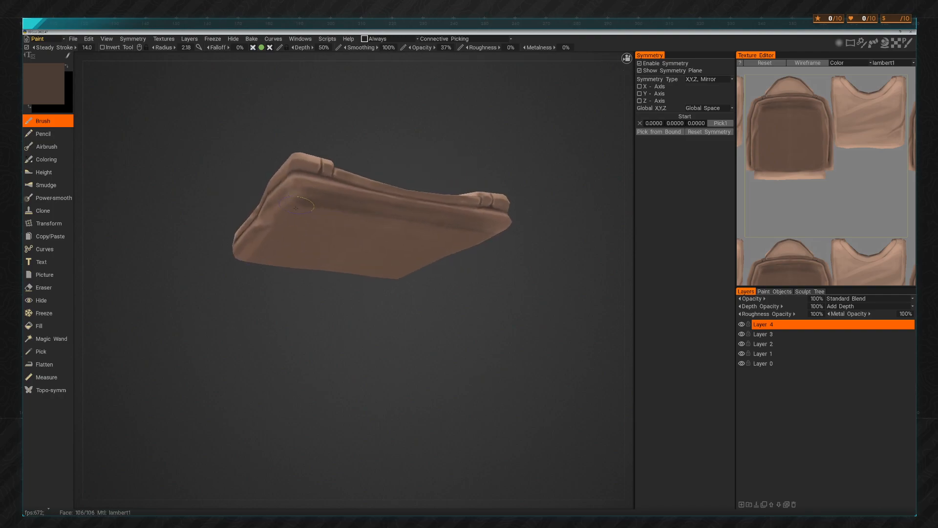
drag(518, 291, 462, 279)
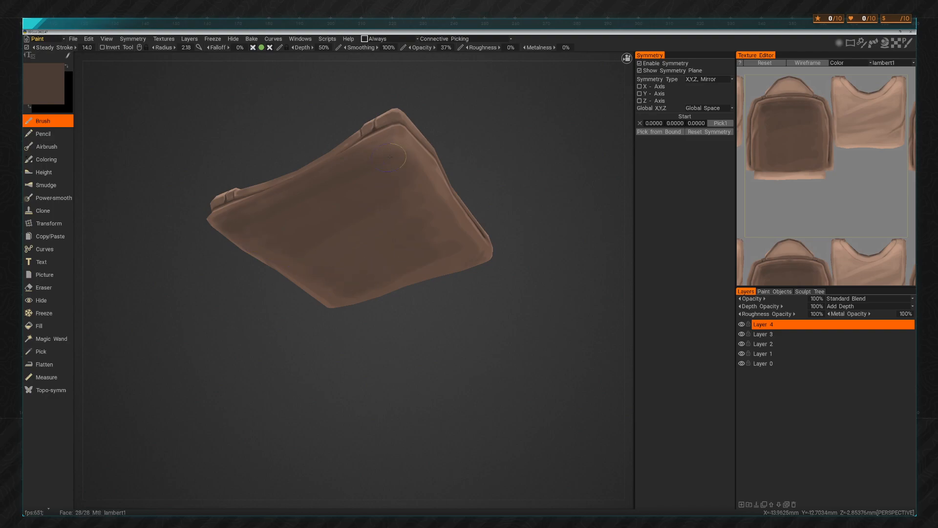
drag(532, 327, 465, 298)
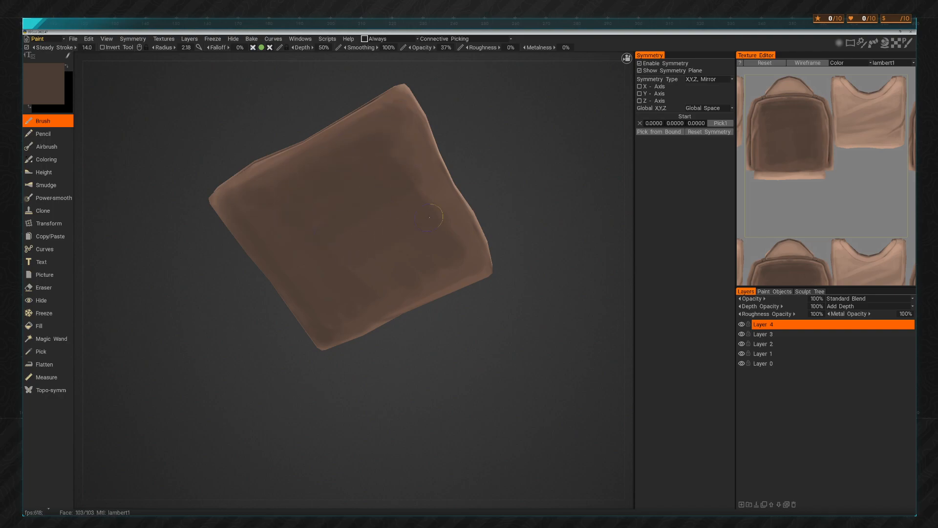
drag(519, 325, 481, 313)
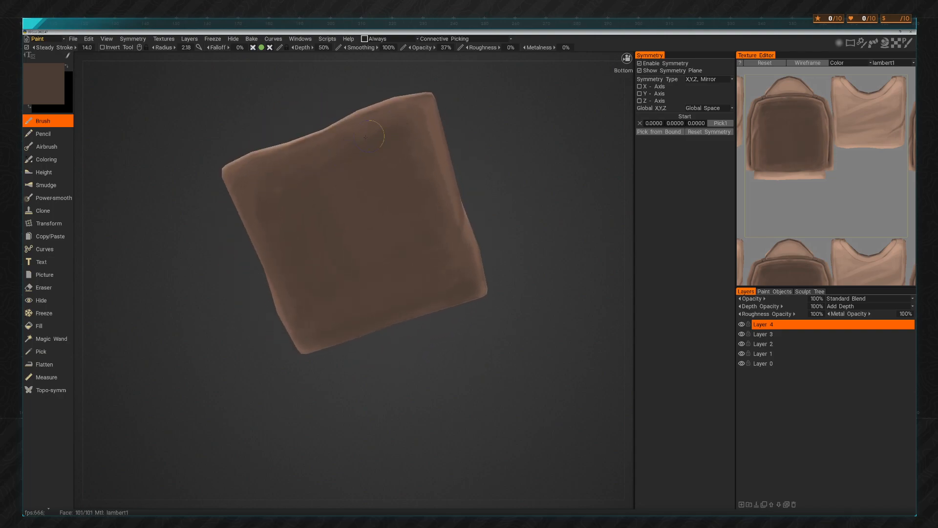
Reduce the brush radius to 1.04, lighten the brush colour to a mid brown and shade inside the neck opening
drag(520, 278, 500, 359)
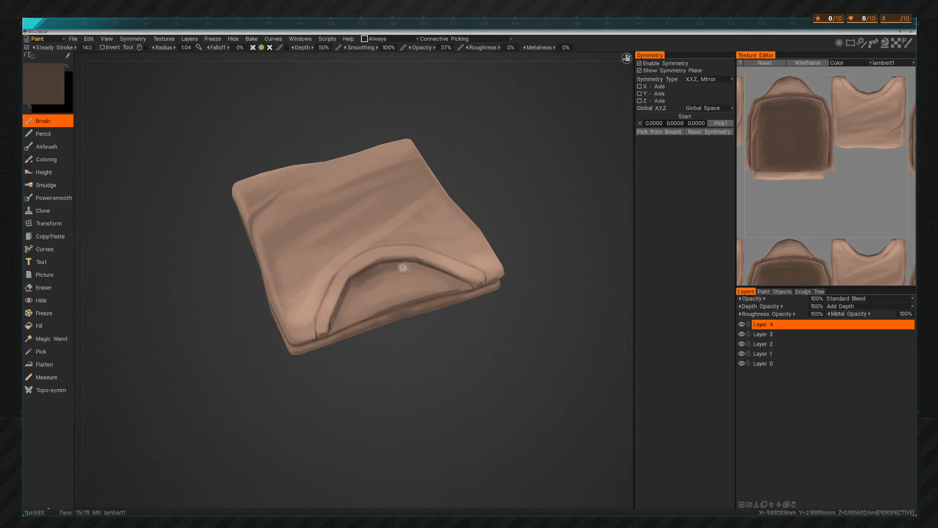
drag(486, 354, 454, 327)
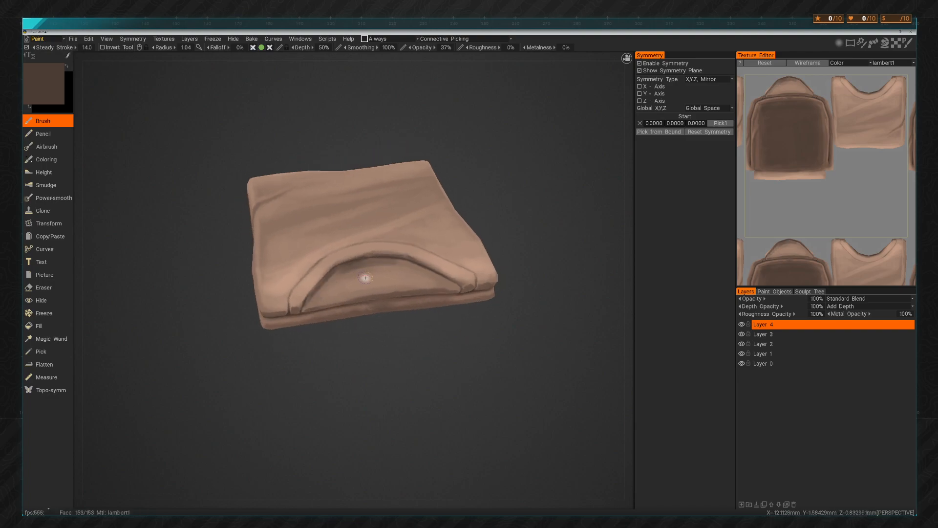
click(50, 94)
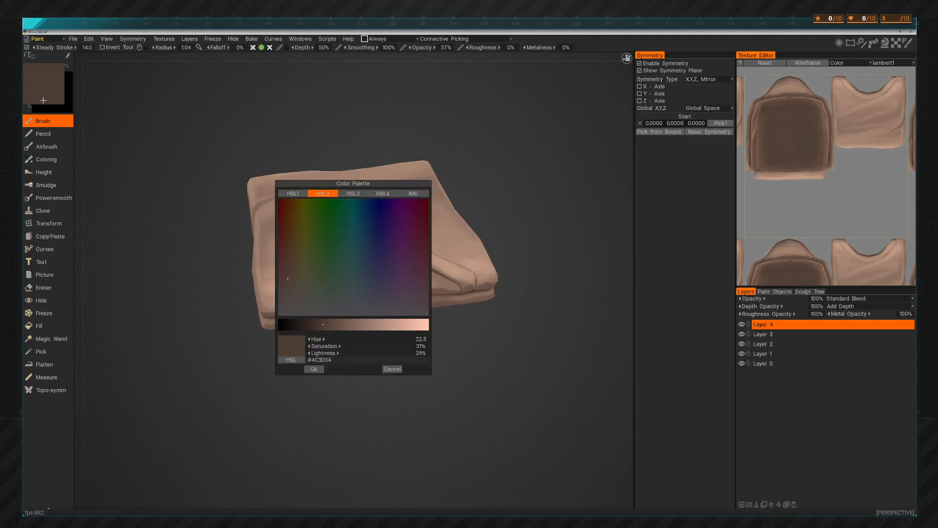
click(339, 325)
click(314, 369)
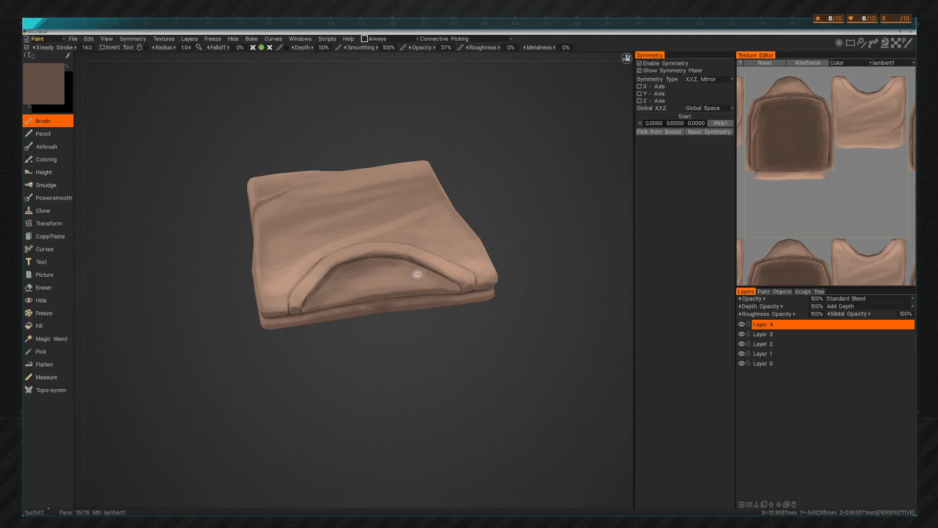
Paint soft mid-brown shading around the collar band and on the adjoining cloth along the neckline
drag(509, 385, 442, 256)
drag(516, 267, 464, 176)
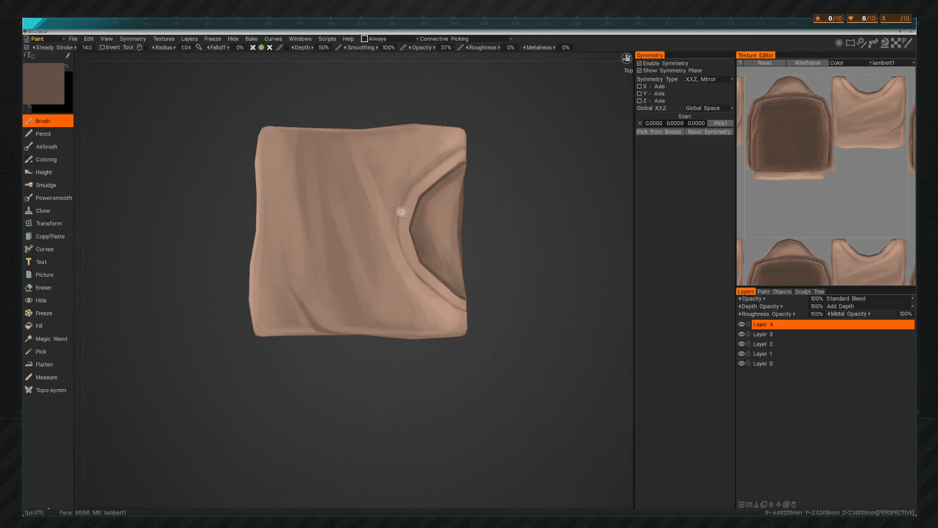
drag(518, 371, 507, 279)
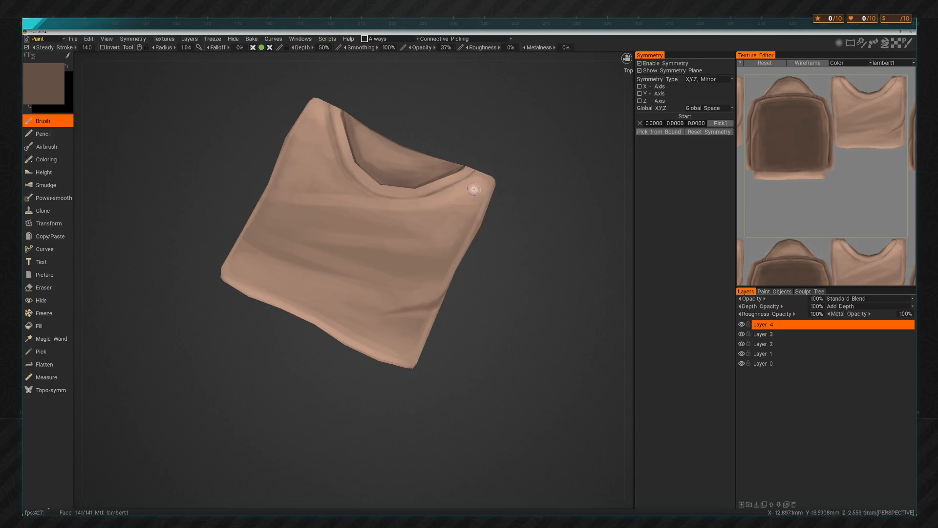
drag(509, 204, 458, 201)
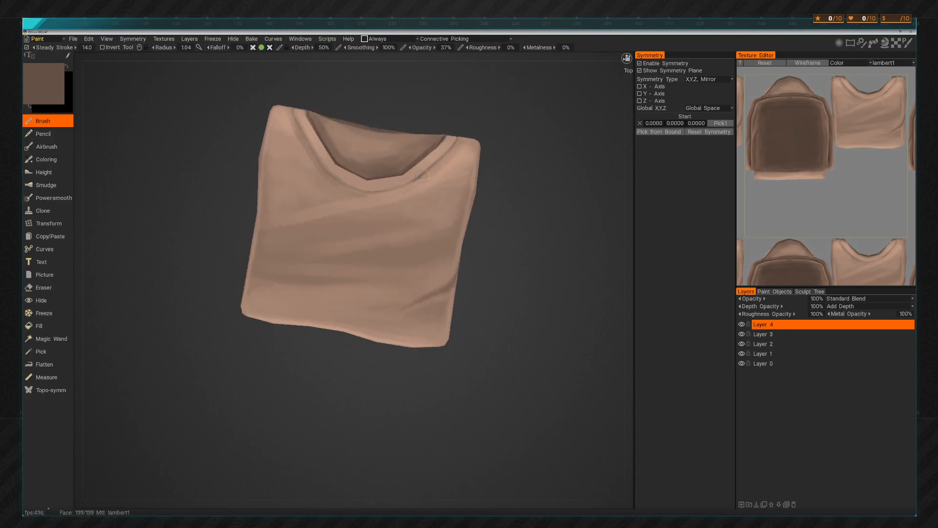
drag(522, 184, 384, 188)
drag(513, 203, 519, 241)
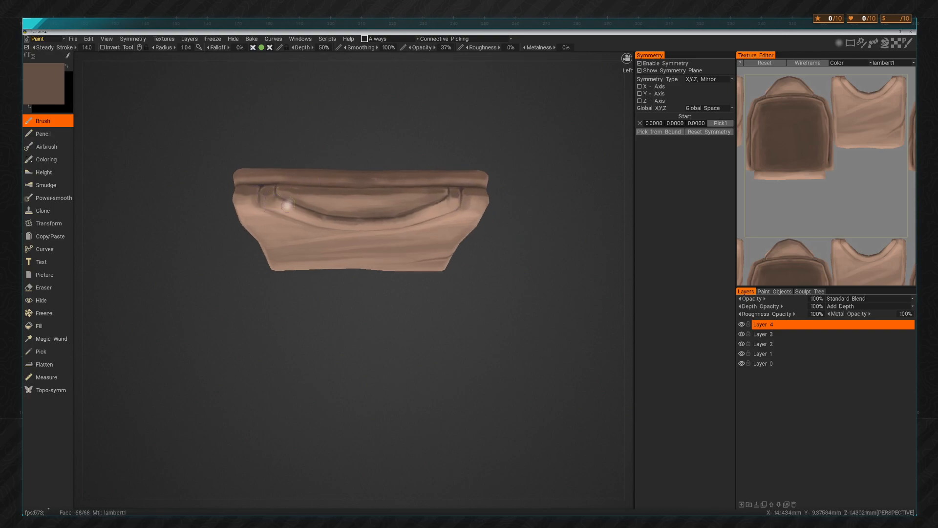
drag(508, 230, 516, 203)
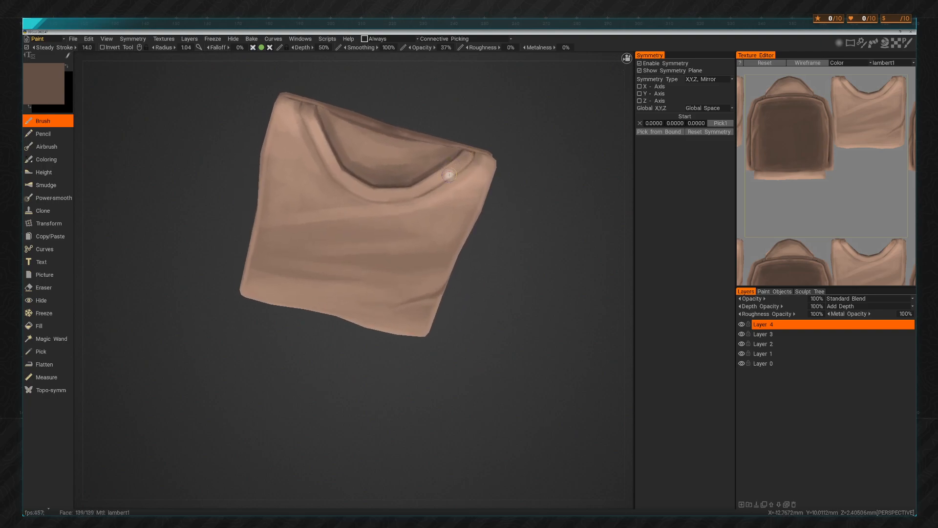
Toggle Layer 4 off and on to compare the shirt with and without its painted shading
alt+drag(401, 230, 532, 283)
alt+drag(393, 379, 416, 371)
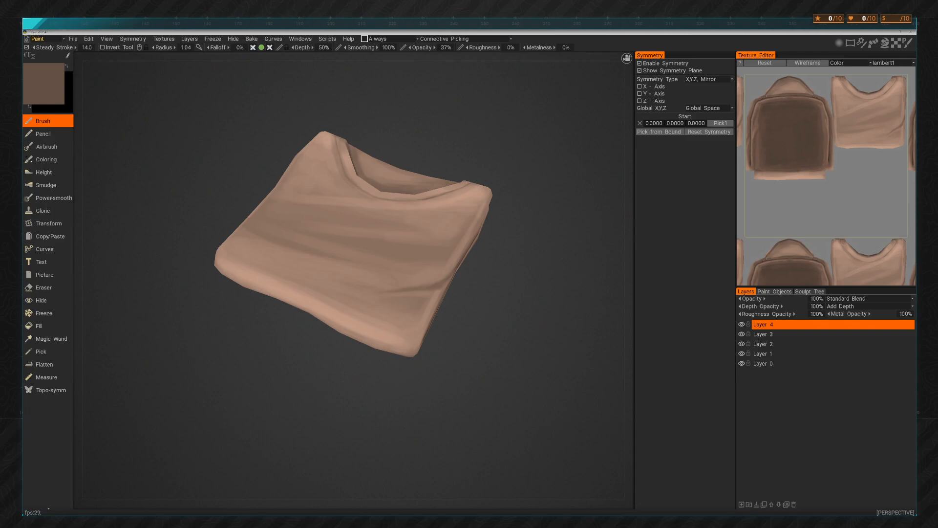
click(742, 324)
click(742, 324)
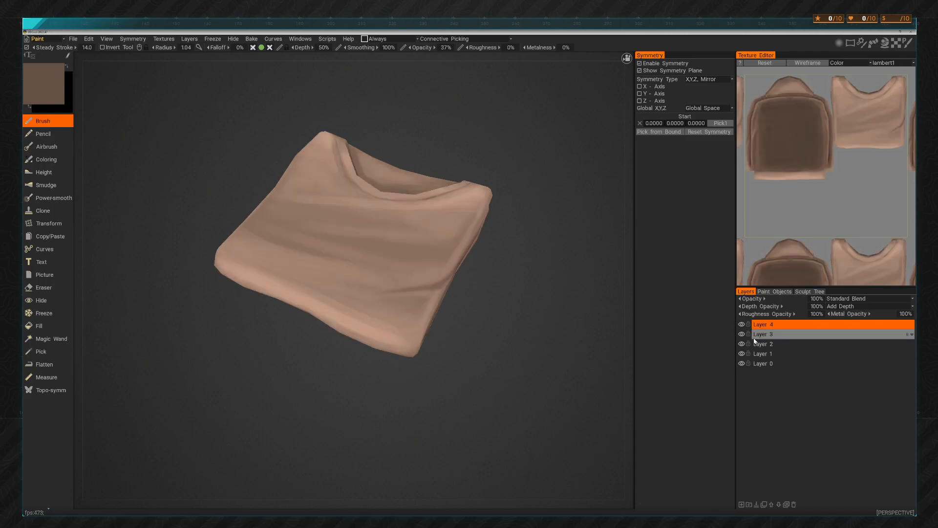
Add a new layer above Layer 4 and display the Brushes palette
drag(460, 411, 526, 382)
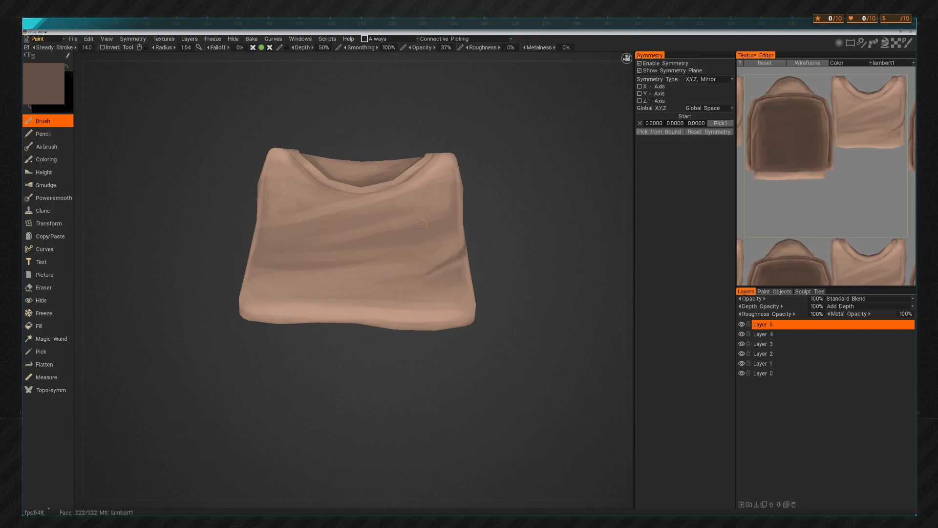
drag(509, 223, 511, 251)
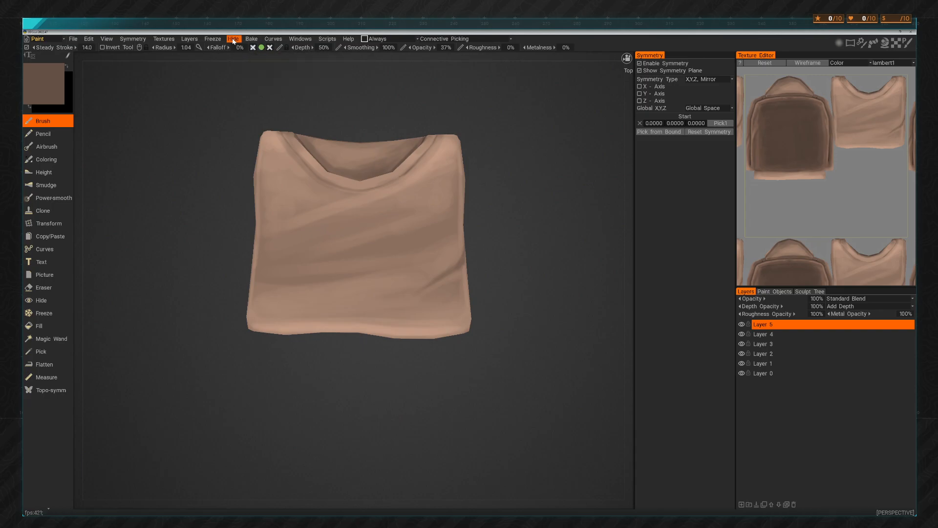
click(293, 40)
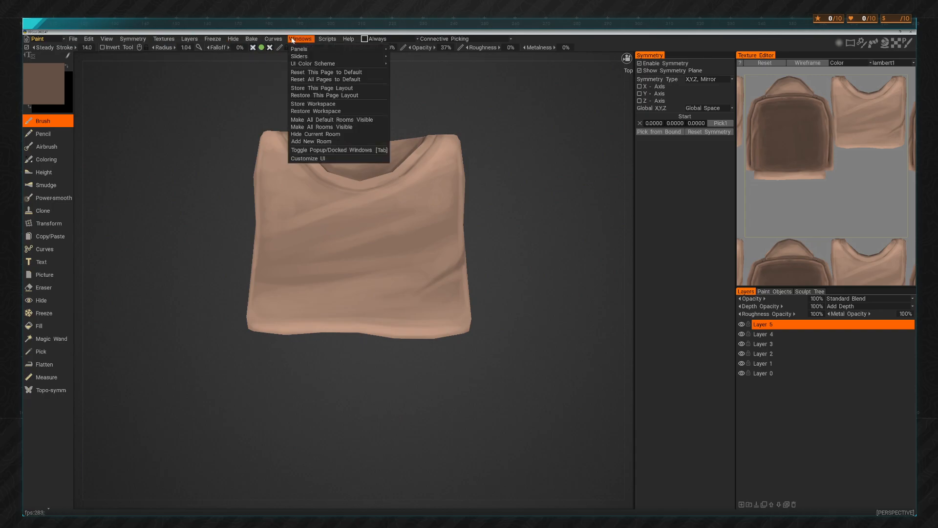
mouse_move(312, 49)
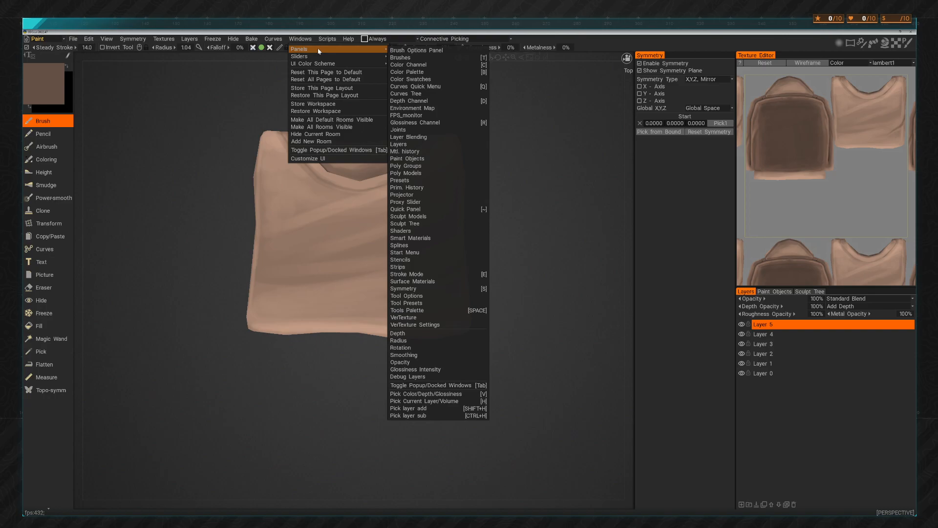
click(432, 58)
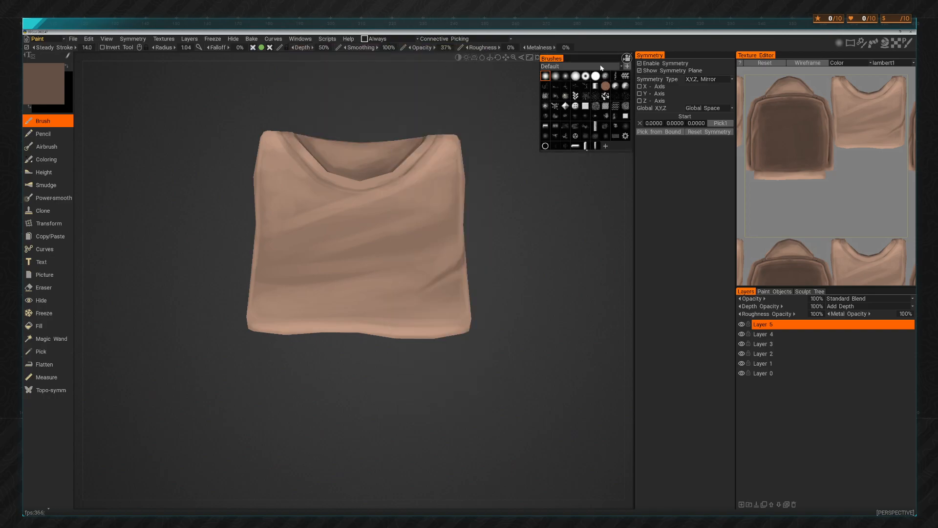
Dock the Brushes palette above the Symmetry settings and enlarge it until all brush presets are shown
mouse_move(558, 59)
mouse_down()
mouse_move(626, 128)
mouse_move(657, 143)
mouse_move(661, 127)
mouse_move(671, 142)
mouse_move(686, 50)
mouse_move(653, 218)
mouse_move(628, 218)
mouse_move(658, 218)
mouse_move(630, 218)
mouse_move(640, 215)
mouse_up()
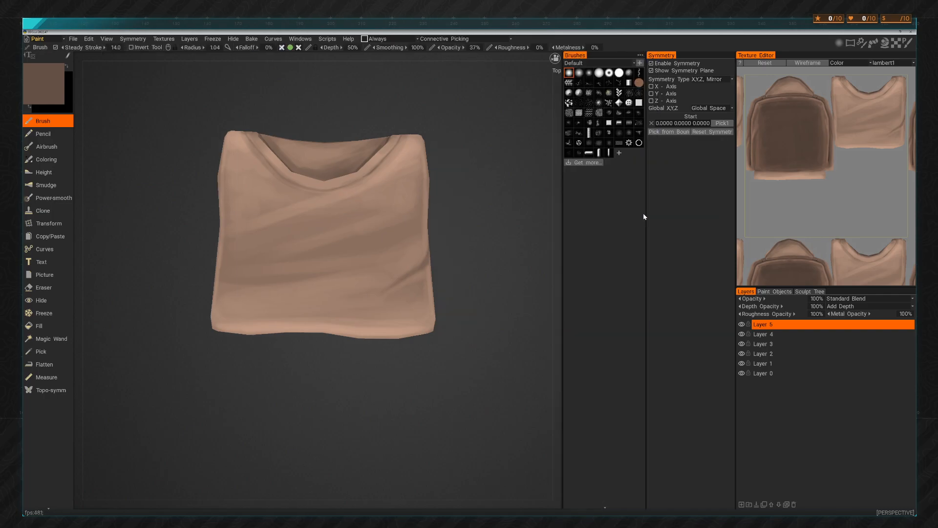
mouse_move(658, 54)
mouse_down()
mouse_move(690, 189)
mouse_move(698, 397)
mouse_move(688, 514)
mouse_move(698, 302)
mouse_move(682, 160)
mouse_up()
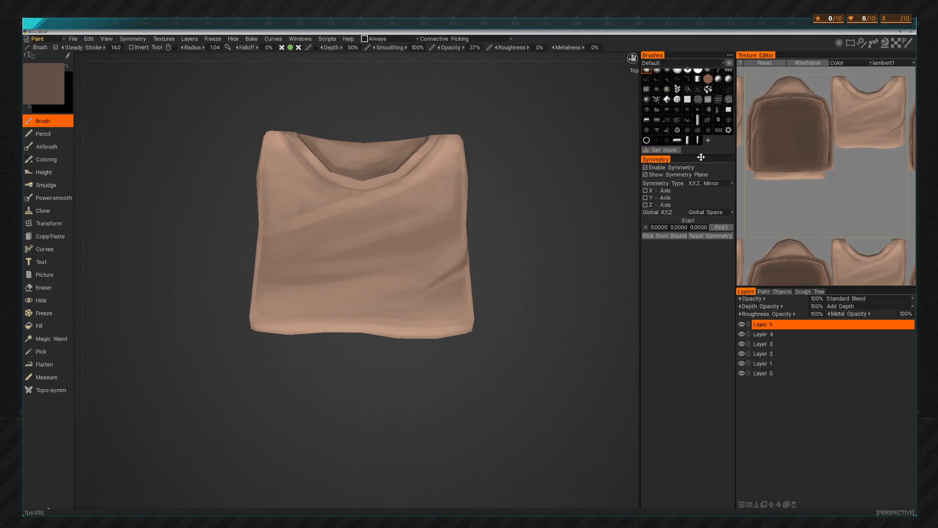
drag(704, 154, 707, 162)
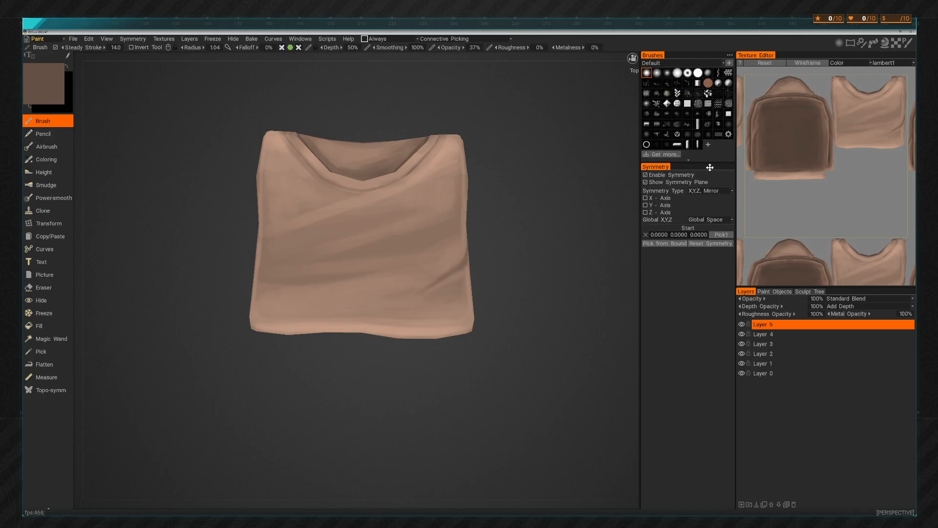
drag(707, 165, 710, 166)
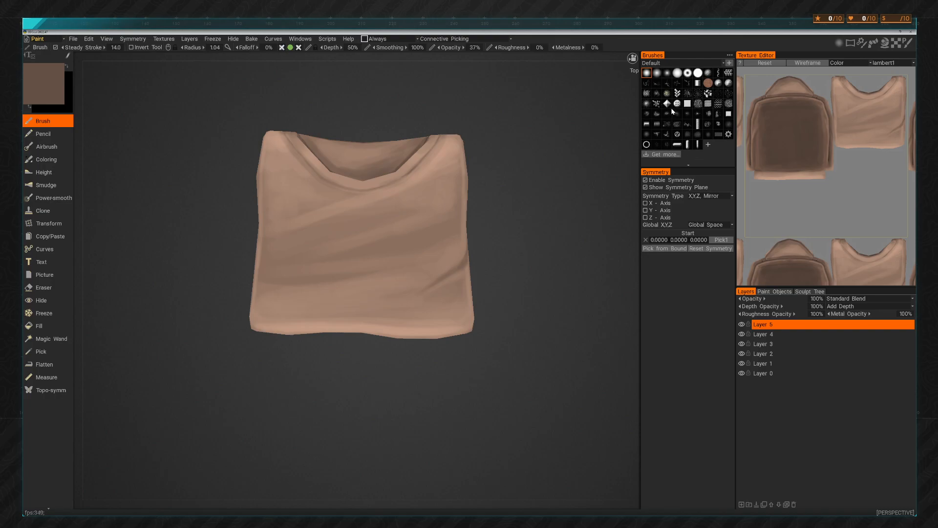
mouse_move(700, 134)
mouse_move(705, 168)
mouse_down()
mouse_move(705, 214)
mouse_move(707, 172)
mouse_up()
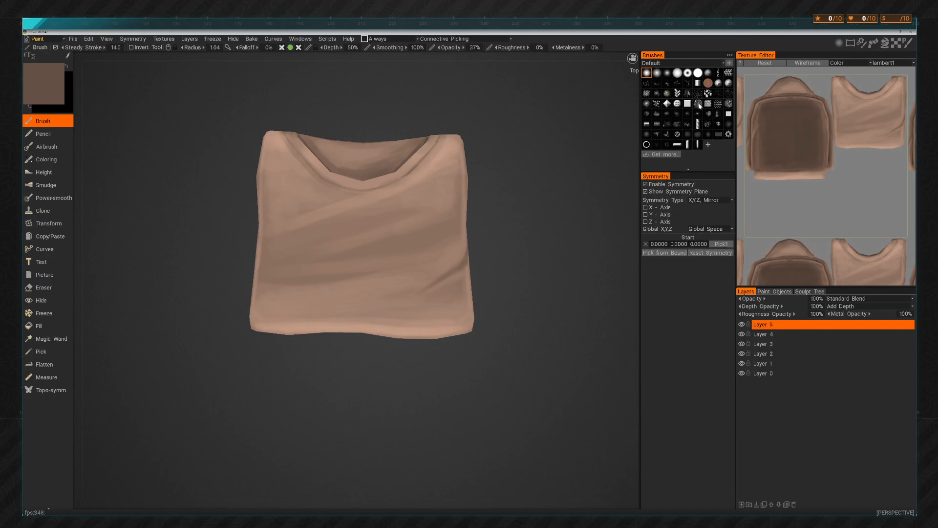
Choose the hard round brush preset and dab scattered brown spots of varying size over the shirt's front
mouse_move(711, 111)
mouse_move(515, 221)
mouse_down()
mouse_move(513, 247)
mouse_move(505, 224)
mouse_up()
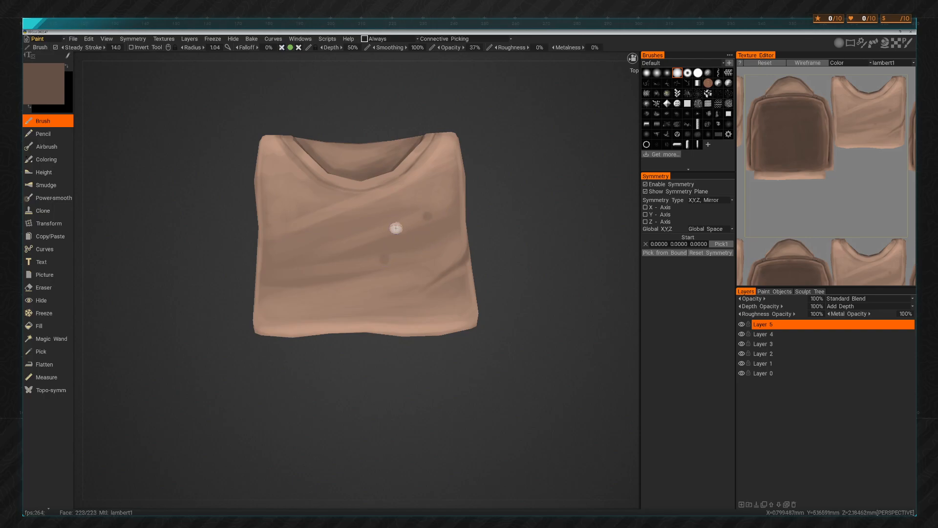
click(362, 240)
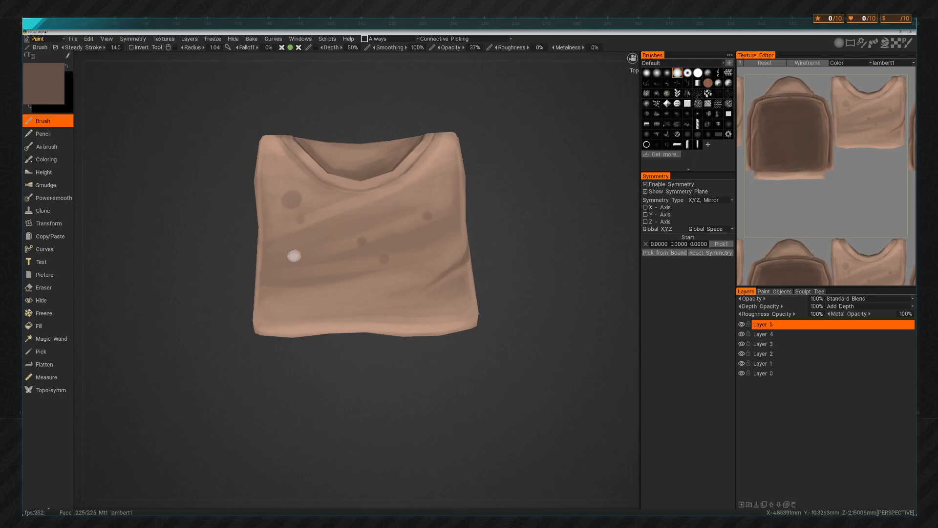
click(399, 314)
click(438, 316)
click(448, 298)
click(283, 306)
click(292, 289)
Add a few more brown spots on the cloth inside the neck opening
drag(551, 366, 484, 340)
mouse_move(550, 299)
mouse_down()
mouse_move(503, 324)
mouse_move(452, 320)
mouse_up()
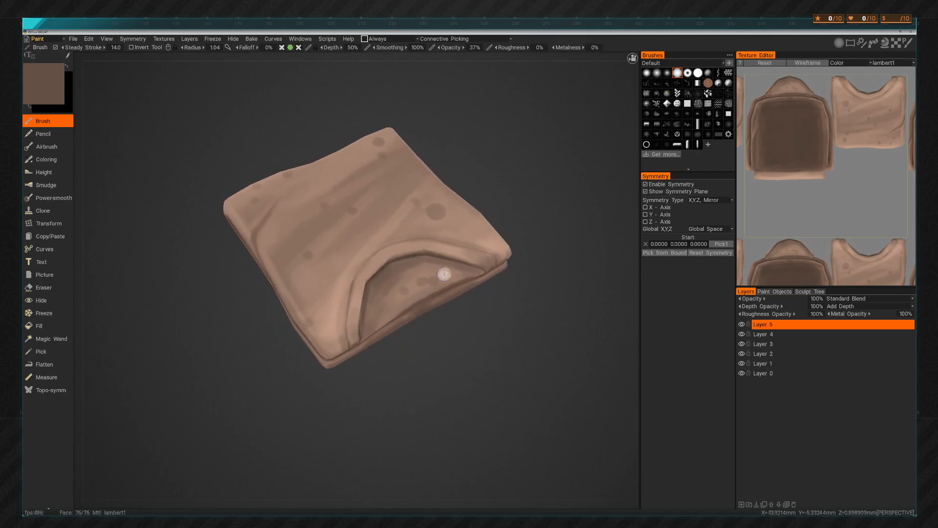
drag(527, 342, 489, 321)
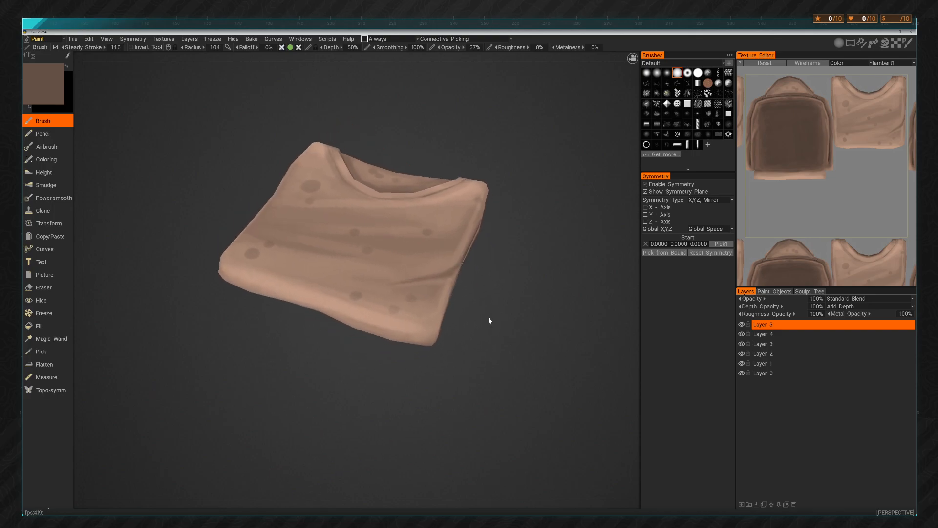
Lighten the brush colour to beige #B28F7A and dab light spots between the brown ones across the front
click(49, 94)
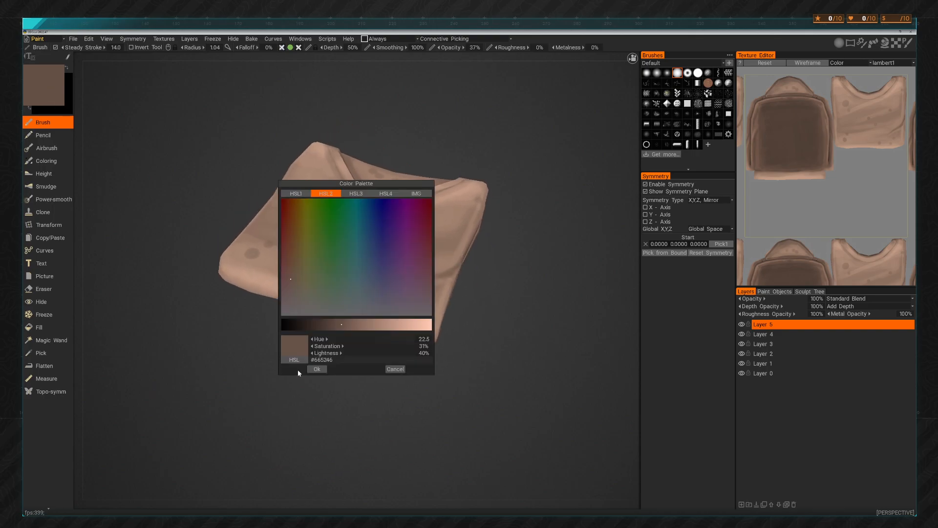
click(385, 325)
click(317, 369)
drag(375, 358, 479, 270)
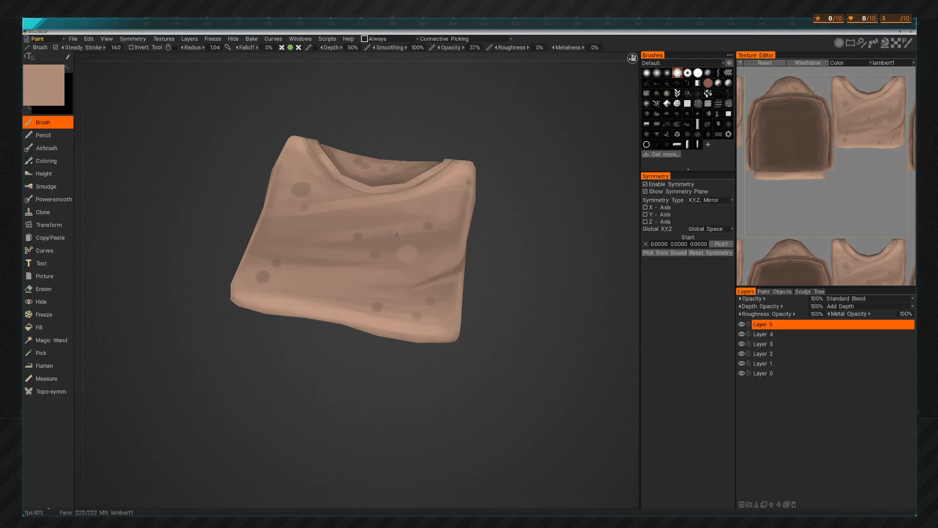
drag(488, 208, 498, 220)
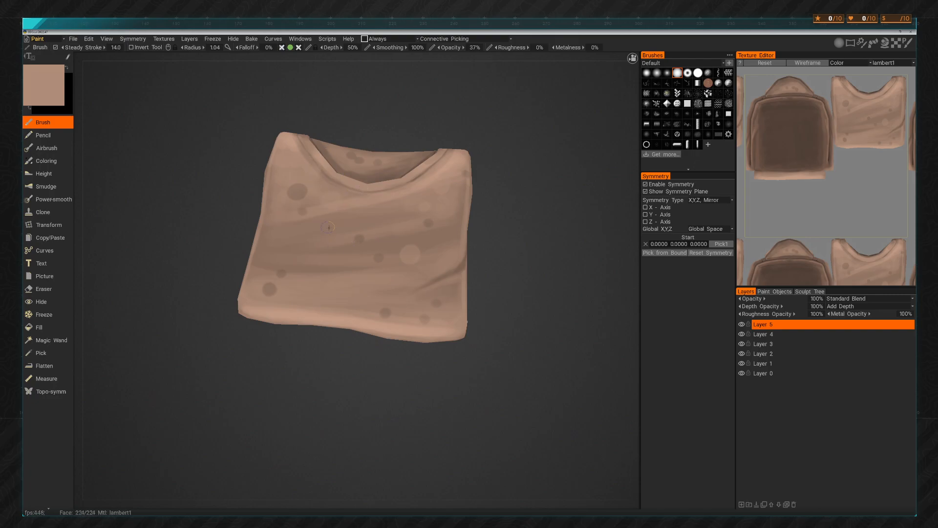
alt+drag(394, 294, 443, 287)
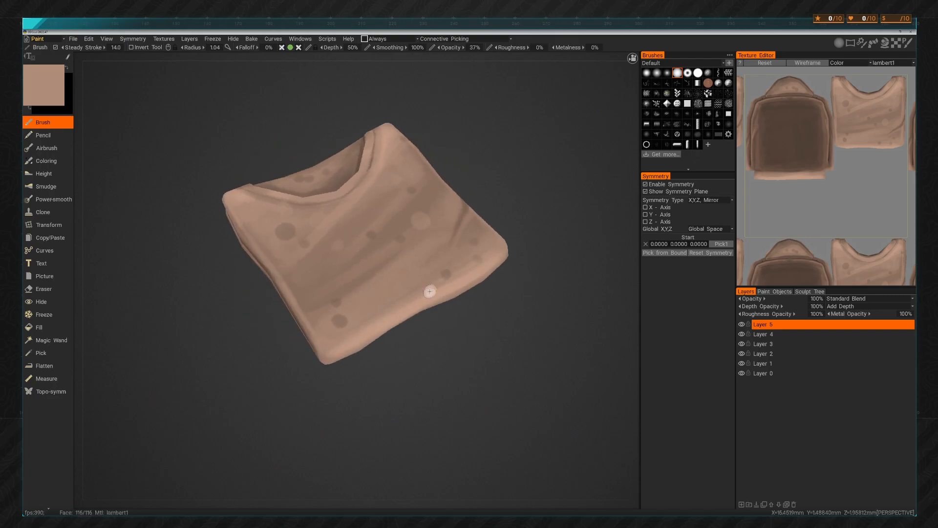
alt+drag(381, 295, 509, 308)
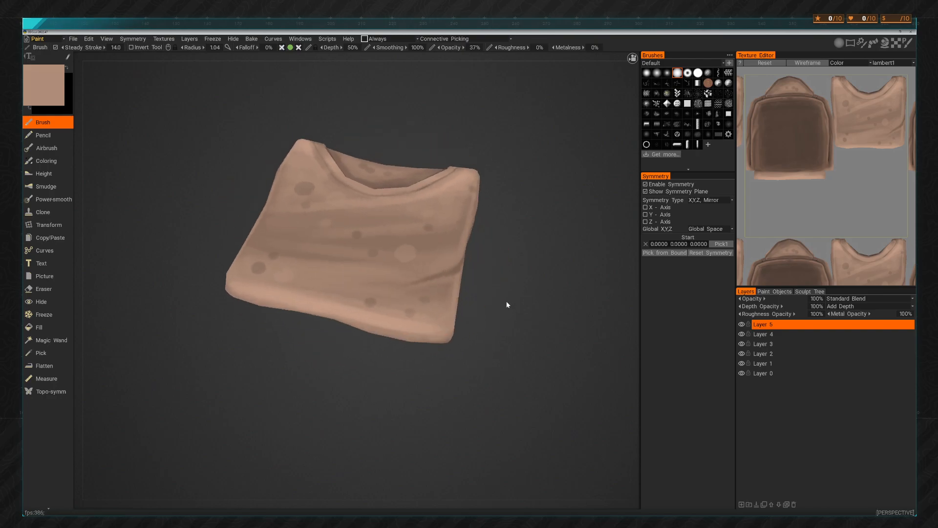
Dab further light spots on the front and inside the neck opening, and lower Layer 5's opacity to 22%
alt+drag(423, 248, 534, 260)
alt+drag(476, 128, 520, 198)
click(284, 206)
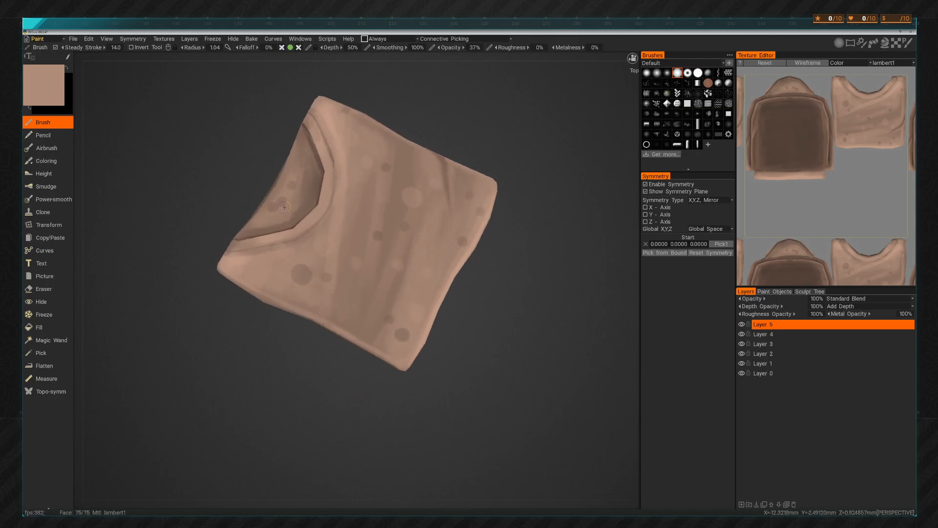
click(290, 174)
alt+drag(531, 264, 514, 253)
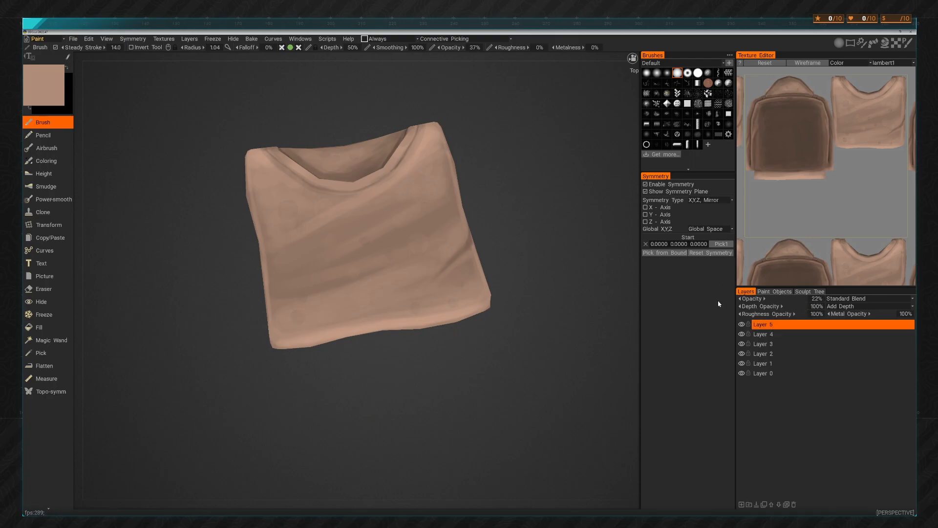
Examine the painted shirt from several angles and distances, including a close look at the collar
alt+drag(533, 256, 528, 49)
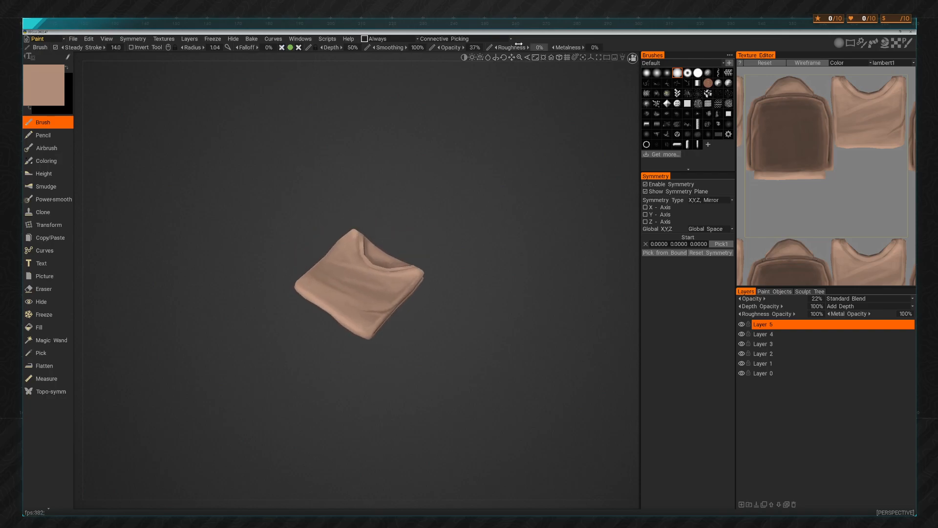
drag(477, 33, 120, 32)
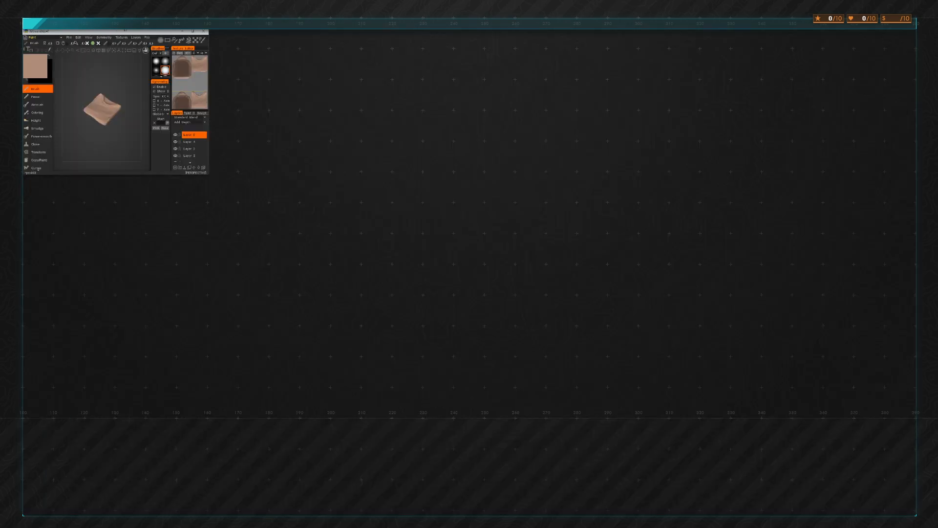
double_click(127, 34)
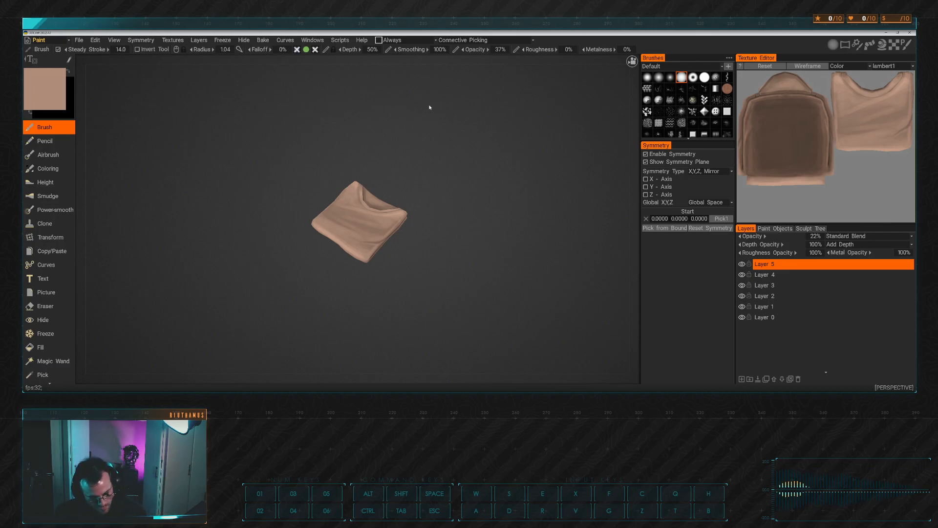
alt+drag(465, 203, 422, 198)
alt+middle_drag(422, 198, 431, 232)
alt+right_drag(432, 232, 488, 240)
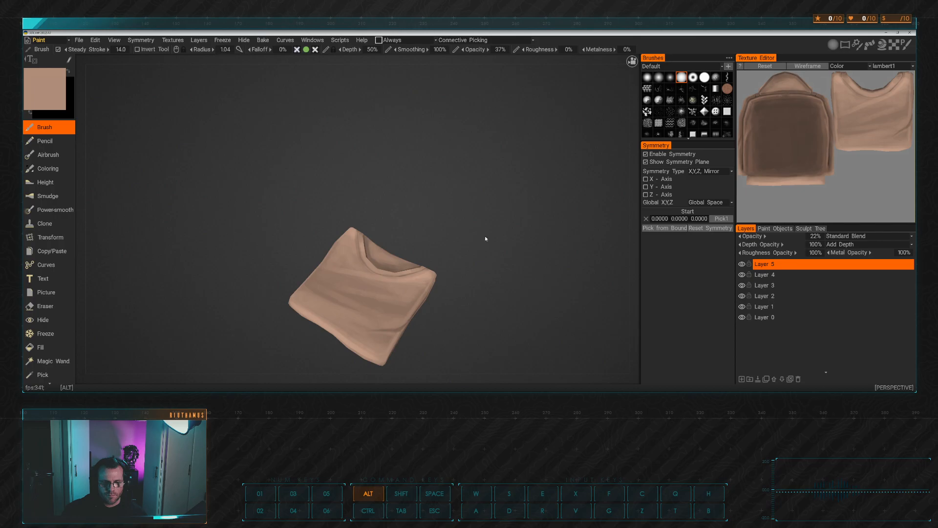
alt+middle_drag(488, 240, 465, 235)
alt+right_drag(464, 234, 514, 185)
alt+drag(514, 185, 492, 181)
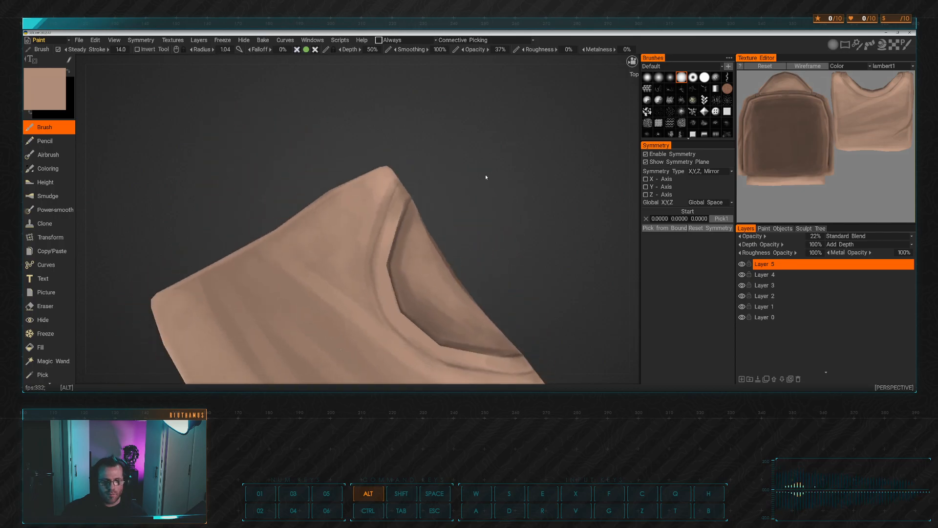
alt+right_drag(492, 181, 484, 151)
alt+drag(484, 151, 620, 237)
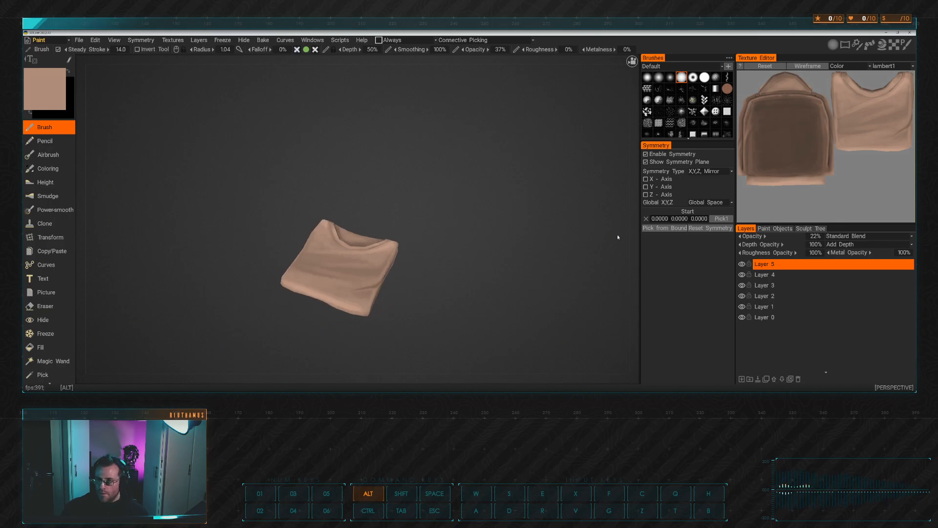
Add a new layer above Layer 5, set the colour to white and fill the whole shirt with it
click(743, 265)
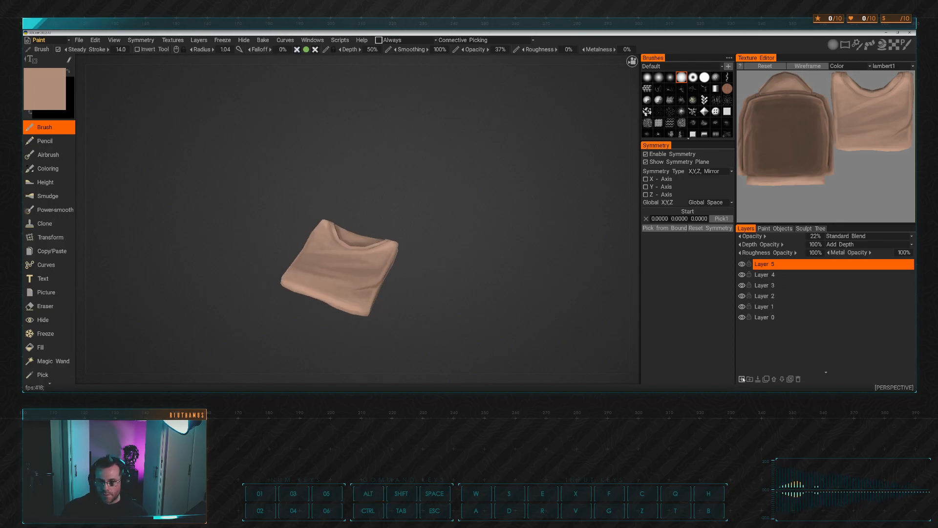
click(47, 93)
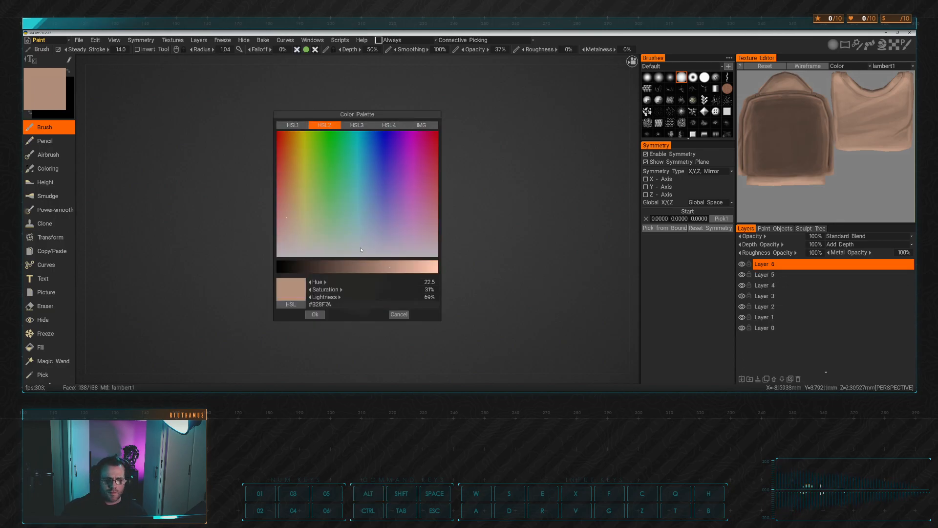
click(435, 271)
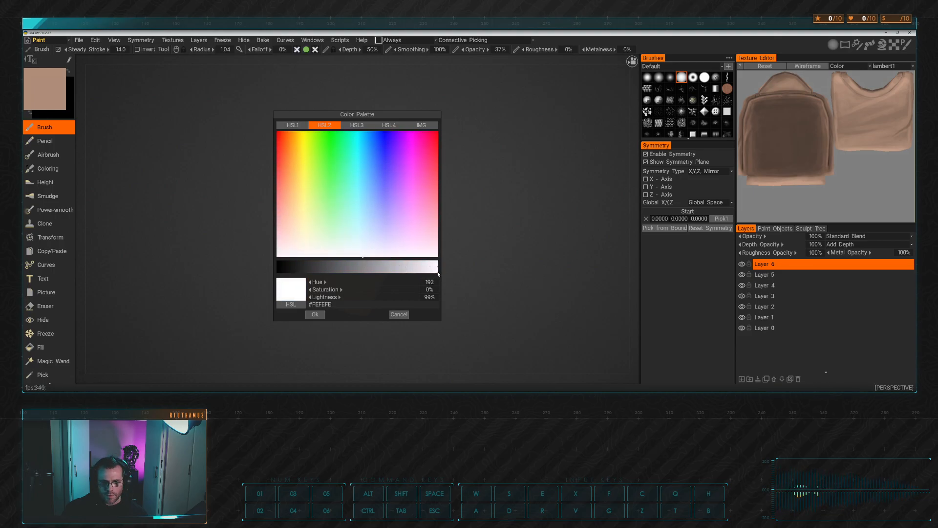
click(315, 315)
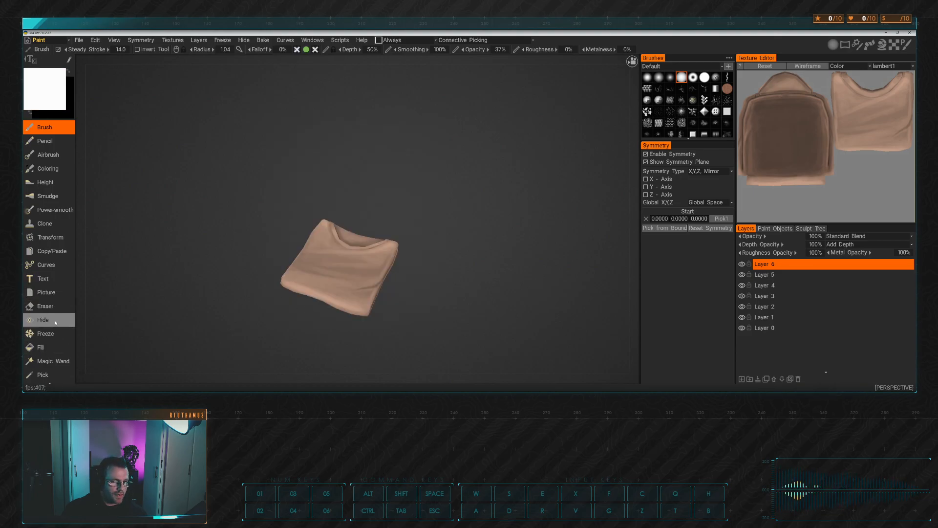
click(50, 348)
click(338, 267)
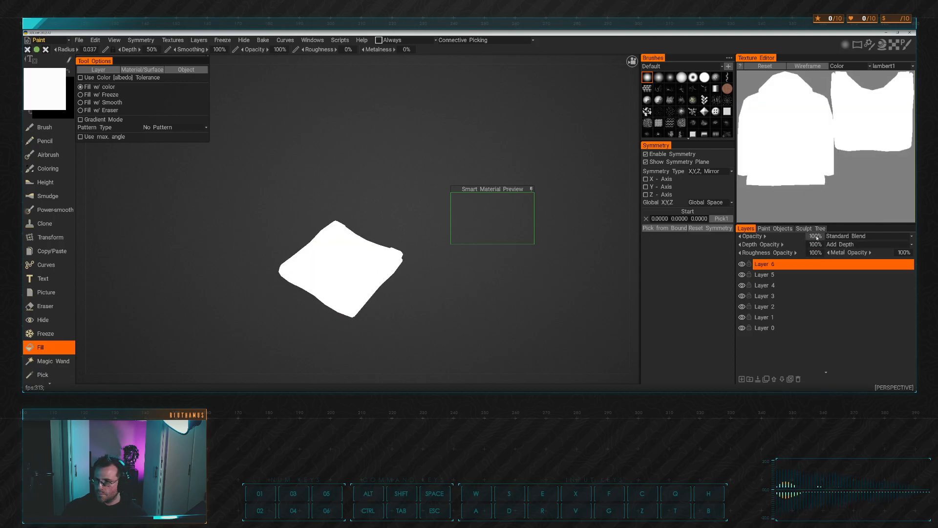
Set the white layer's blend mode to Color so the shirt is shown in greyscale
click(851, 236)
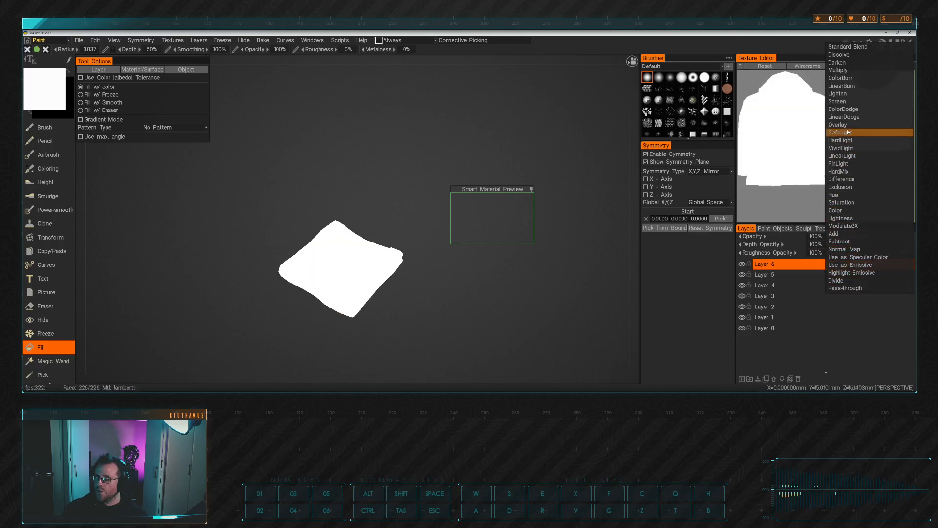
click(857, 209)
alt+drag(543, 272, 455, 261)
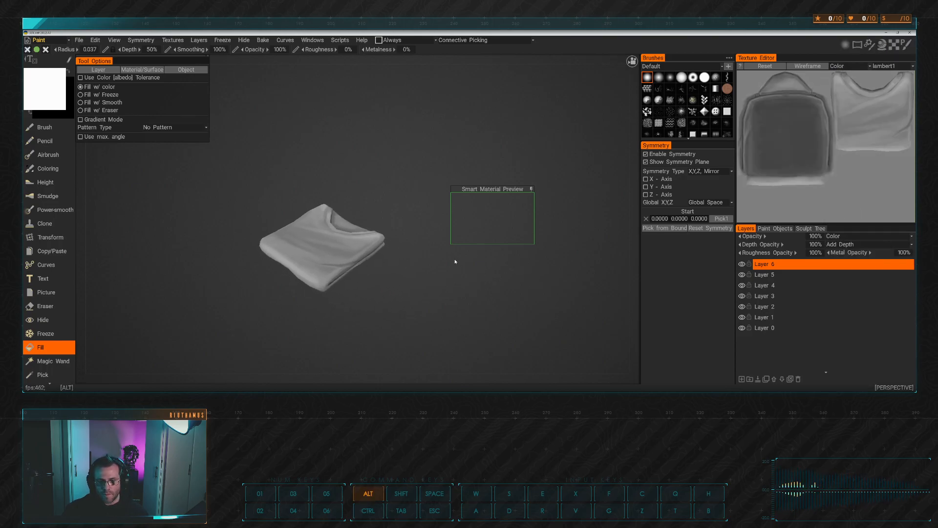
Add a new layer on top, choose a bright red with a hue of 0, and fill the whole shirt with it
click(742, 379)
click(45, 89)
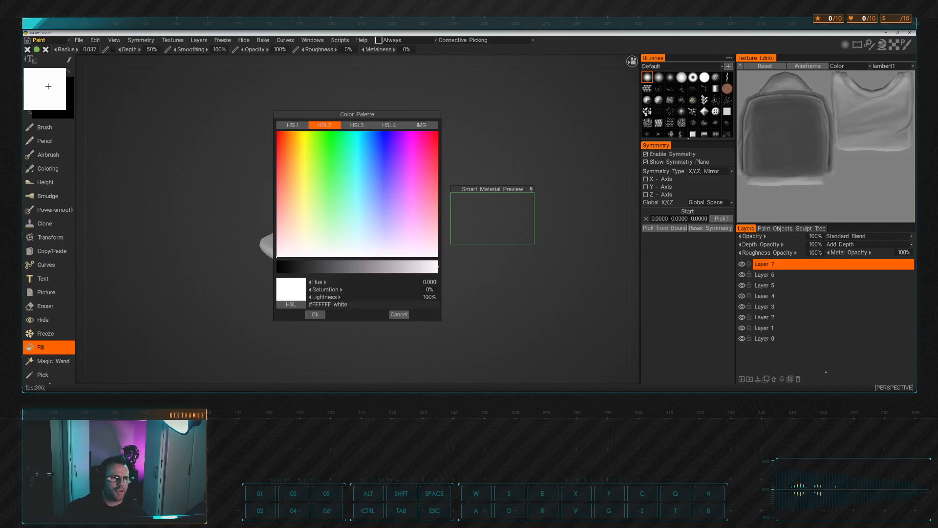
click(324, 125)
click(281, 160)
click(405, 248)
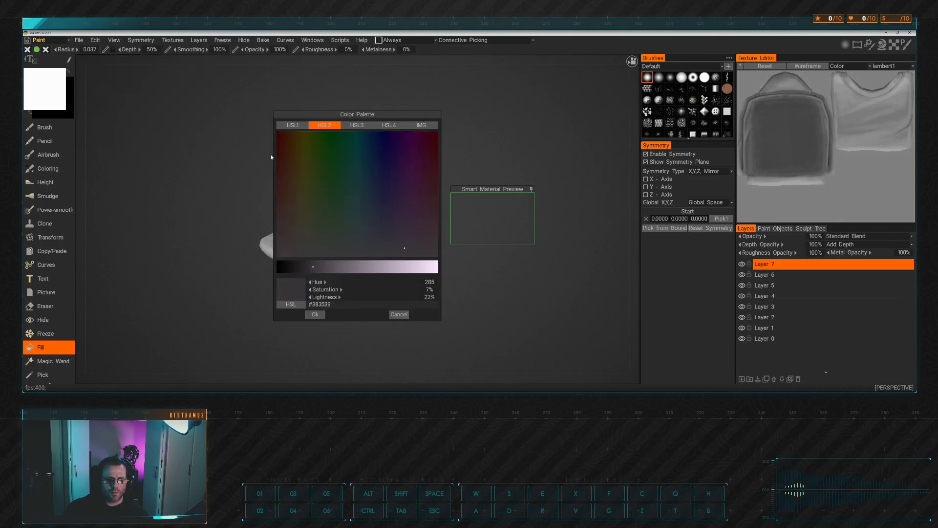
click(276, 170)
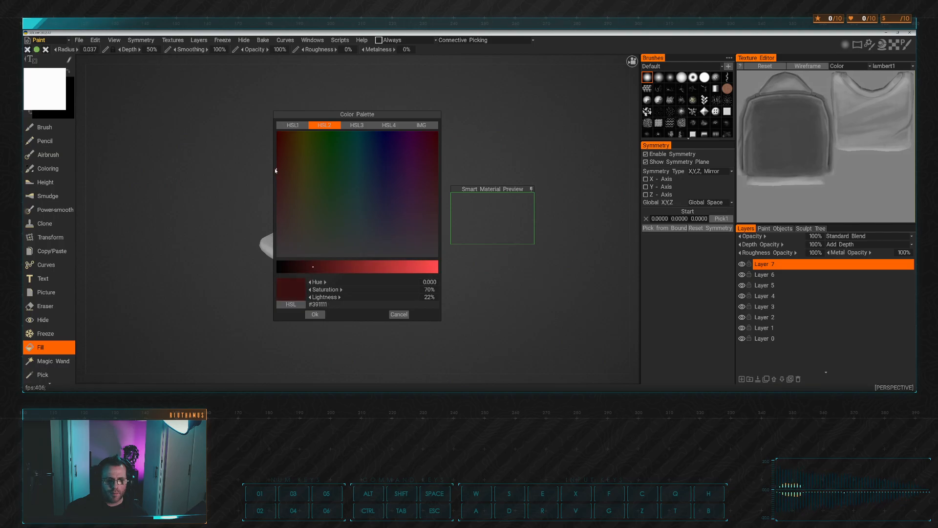
click(404, 269)
click(315, 314)
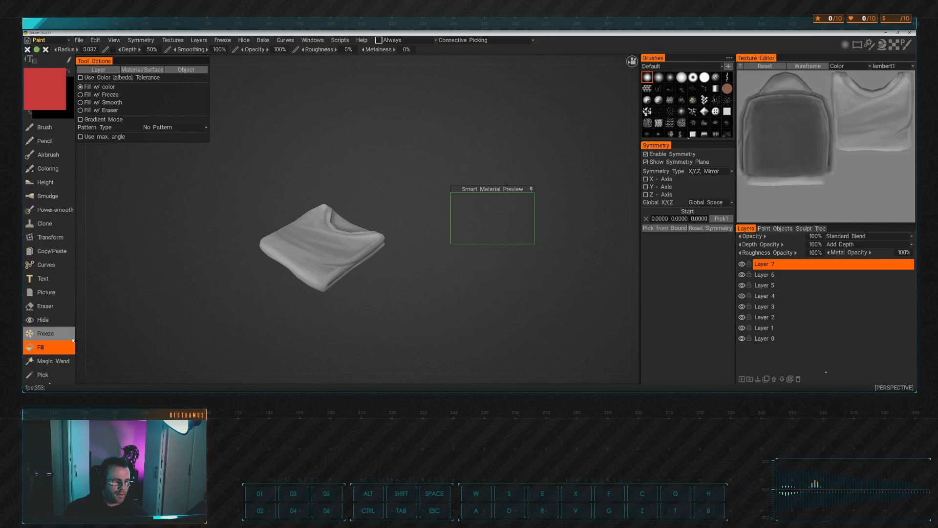
click(311, 251)
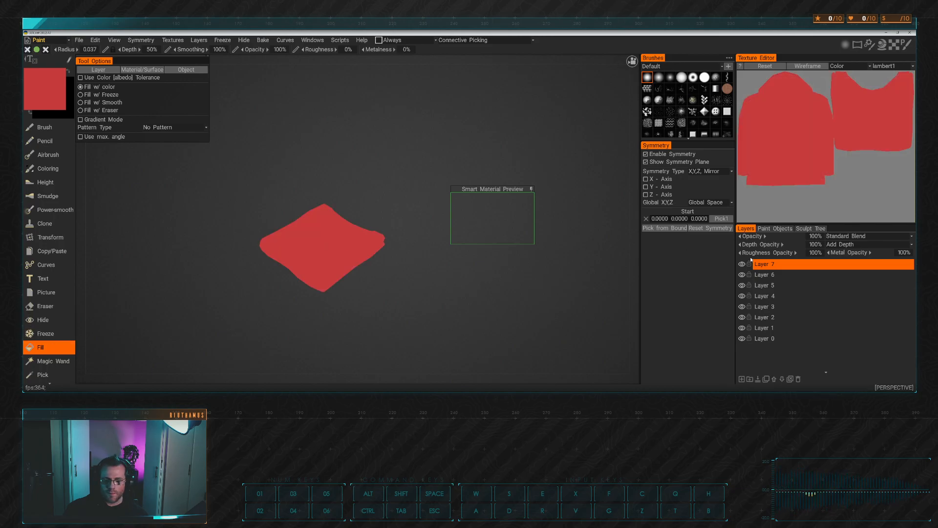
Set the red layer's blend mode to Multiply and compare the shirt with that layer hidden and shown
click(846, 237)
click(843, 69)
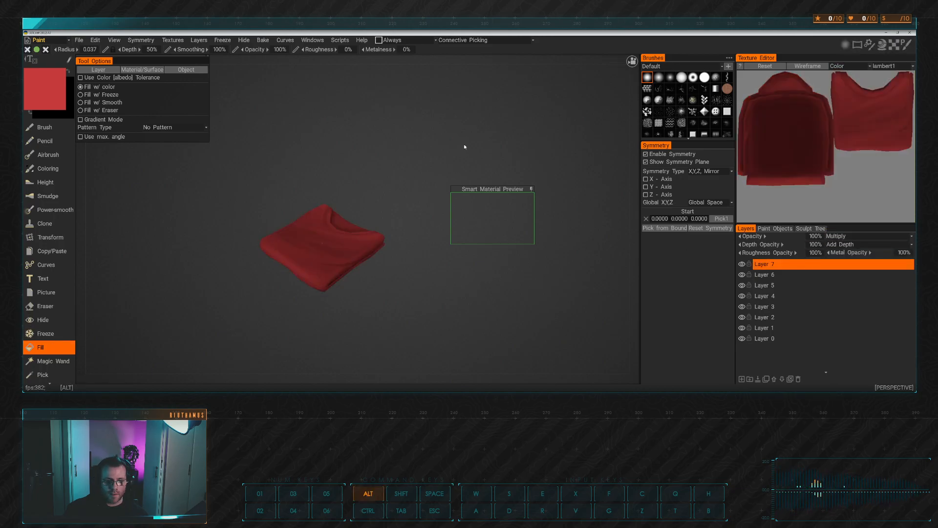
click(742, 265)
click(742, 265)
click(743, 265)
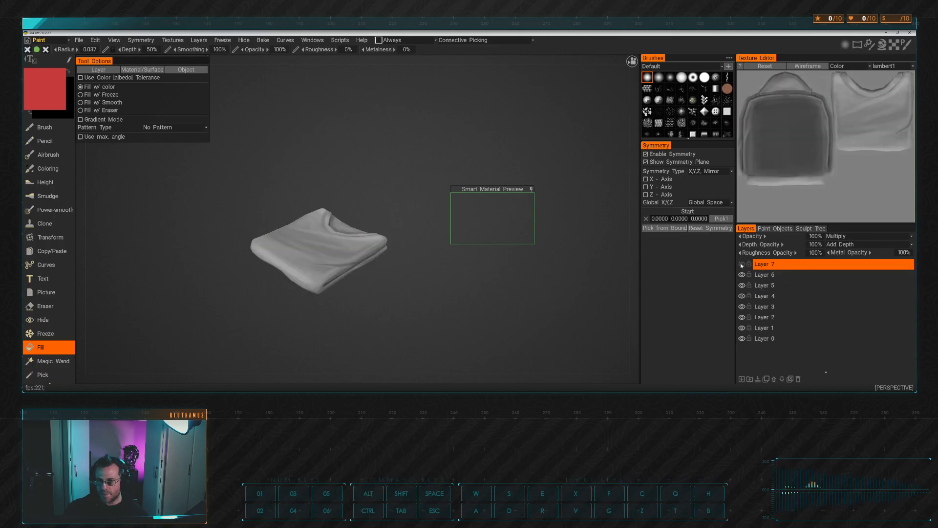
click(742, 265)
Add a new layer directly above Layer 6 and fill the whole shirt with light grey
click(775, 275)
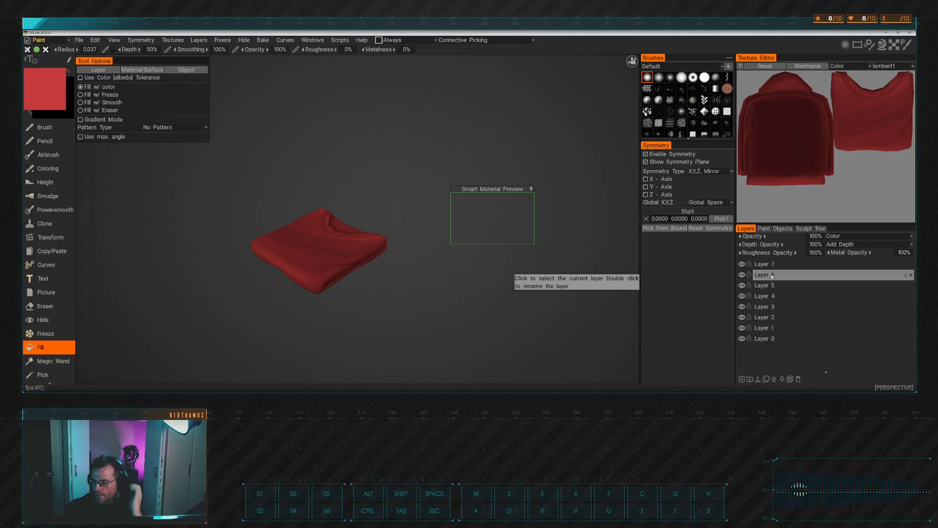
click(742, 379)
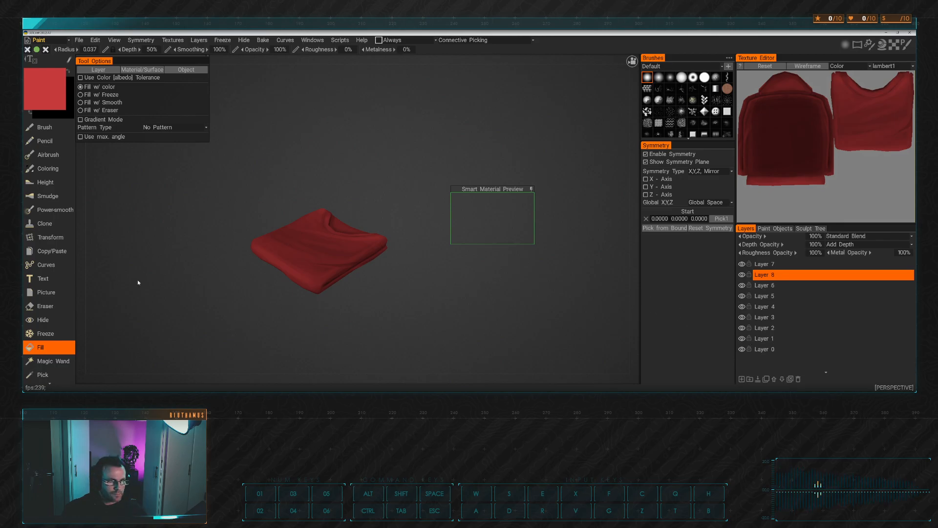
click(46, 98)
click(388, 248)
drag(389, 248, 384, 258)
click(315, 314)
click(320, 271)
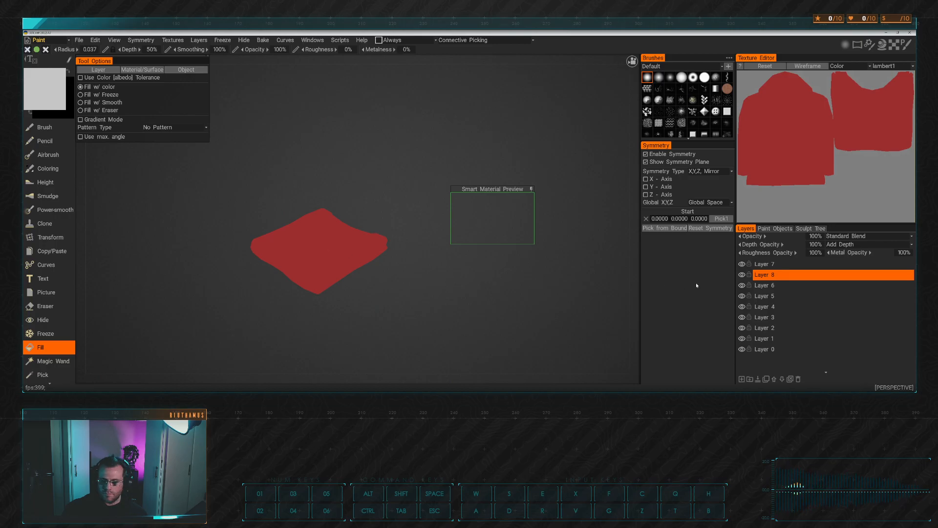
Set the light grey layer's blend mode to Overlay and lower its opacity to 46%, checking it with the red layer hidden and shown
click(842, 236)
click(846, 129)
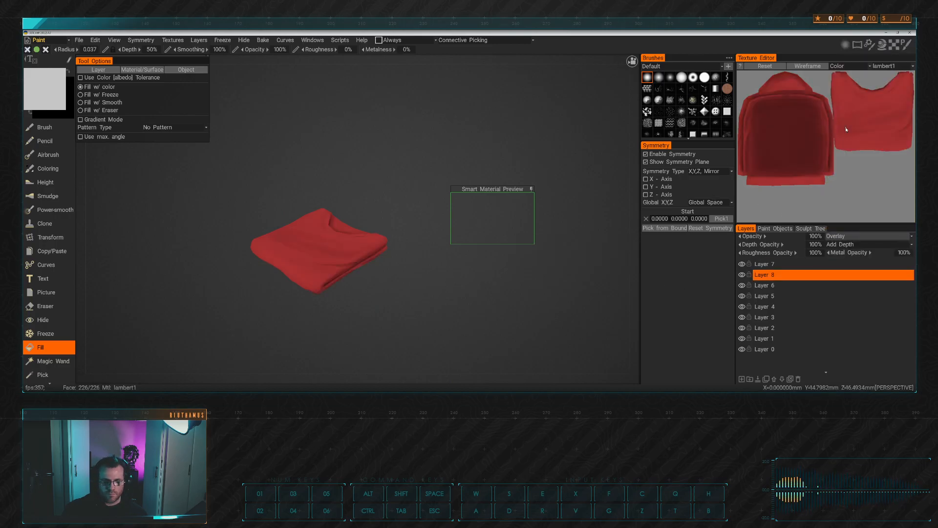
alt+drag(498, 217, 430, 257)
click(741, 263)
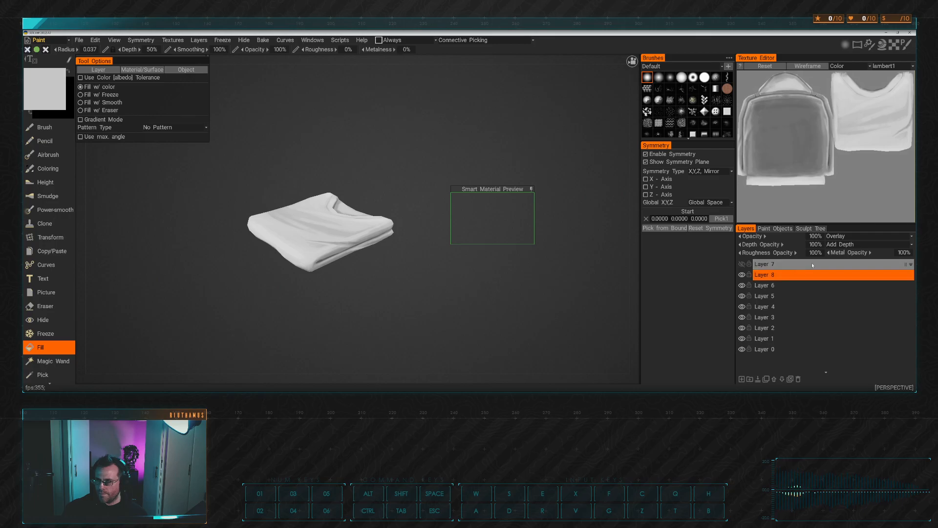
drag(762, 236, 735, 235)
alt+drag(562, 259, 476, 270)
click(742, 264)
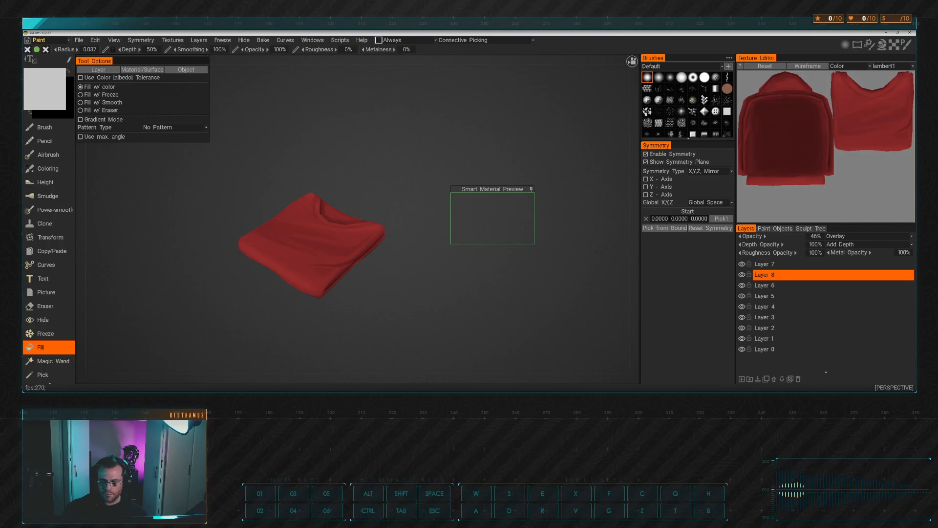
alt+drag(493, 267, 437, 260)
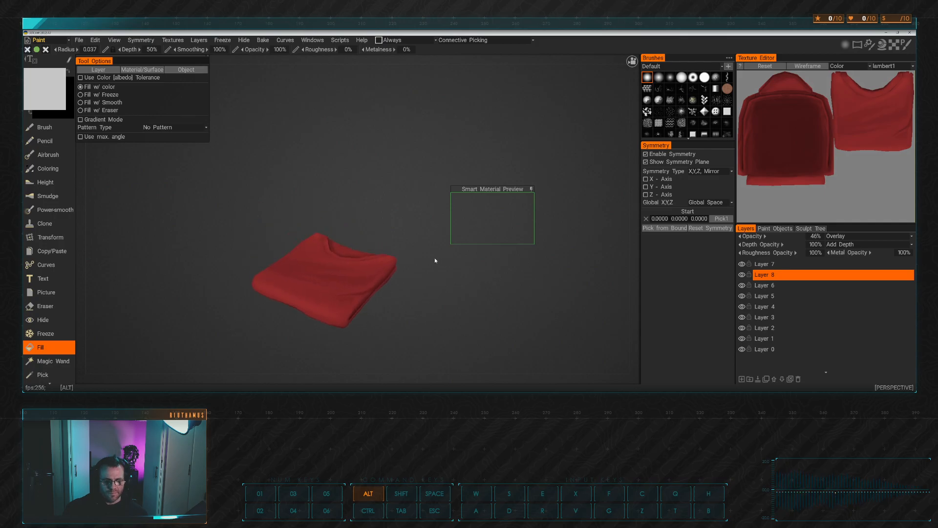
Hide the red Layer 7 and look over the texture export options without exporting anything
click(742, 264)
alt+drag(561, 281, 481, 247)
click(173, 40)
mouse_move(268, 68)
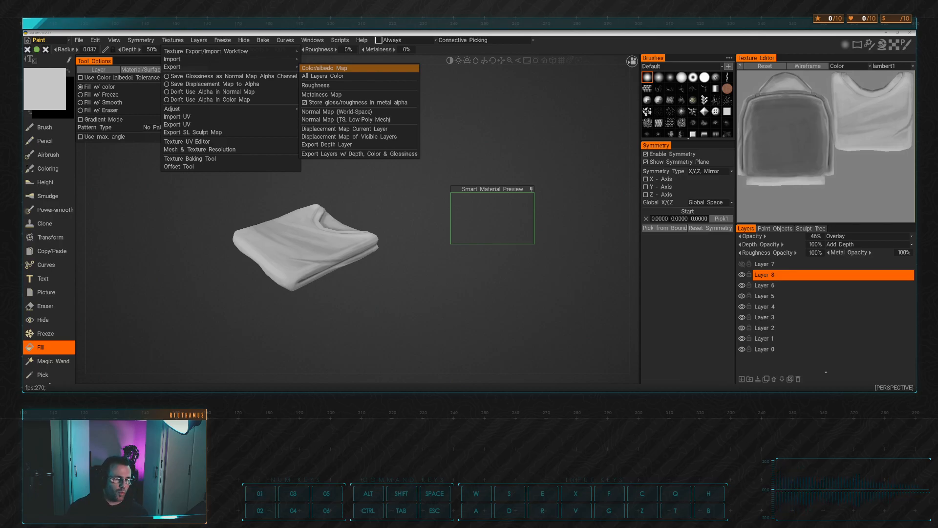
click(83, 195)
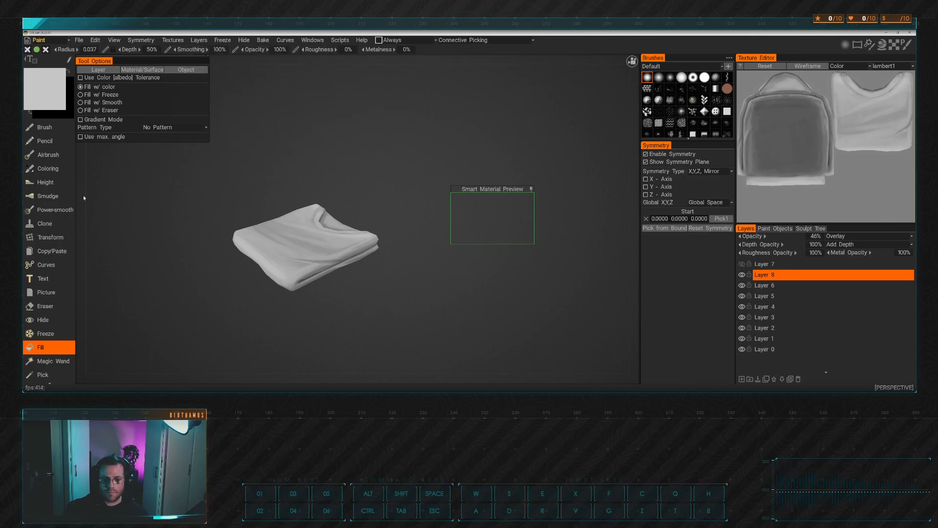
alt+drag(411, 163, 436, 168)
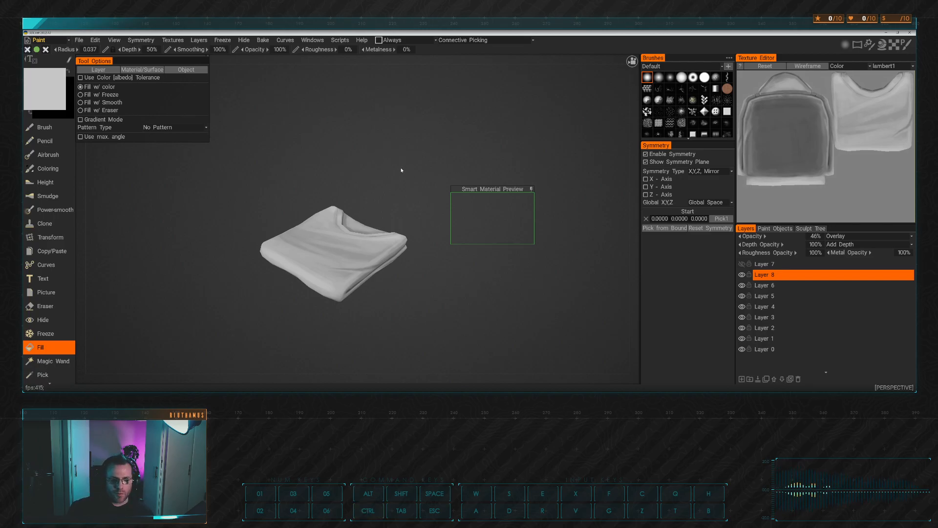
Assign the hotkey Ctrl+P to the Edit All Layers in Ext. Editor command
click(96, 39)
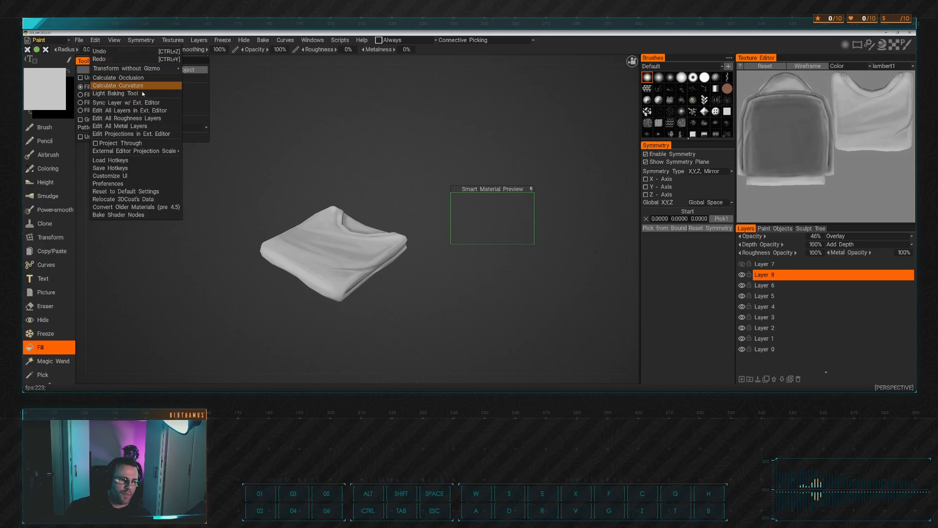
click(115, 40)
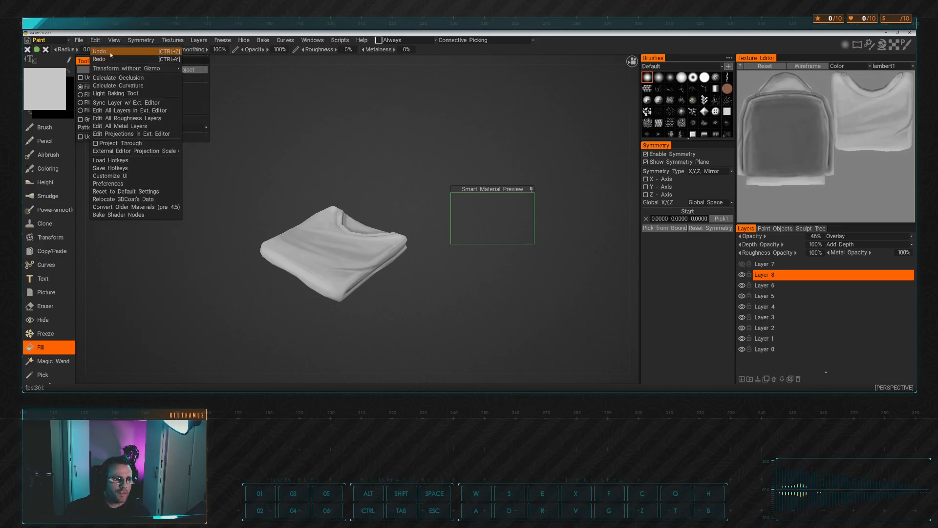
mouse_move(135, 71)
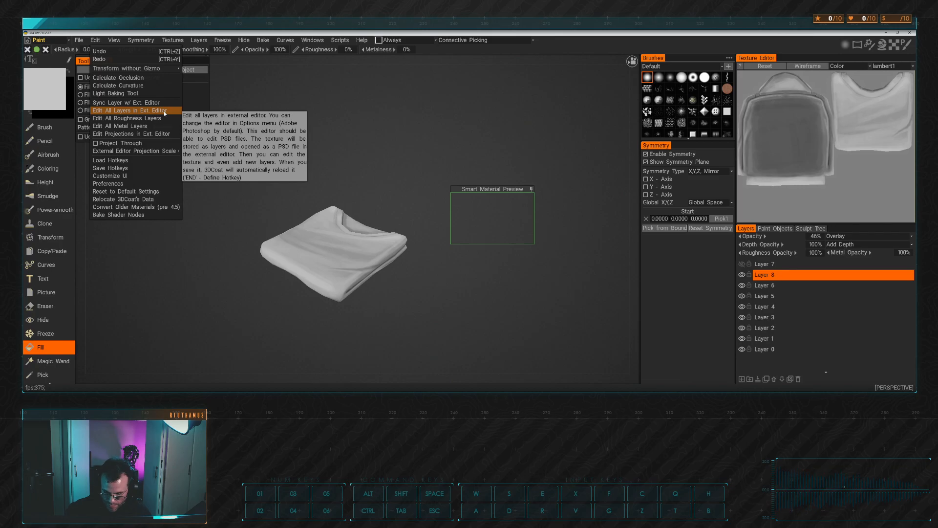
key(End)
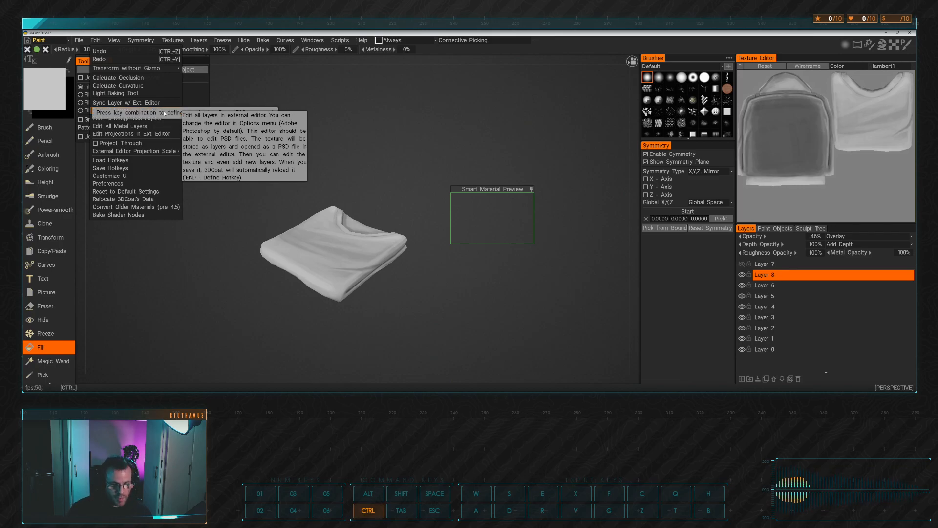
key(ctrl+p)
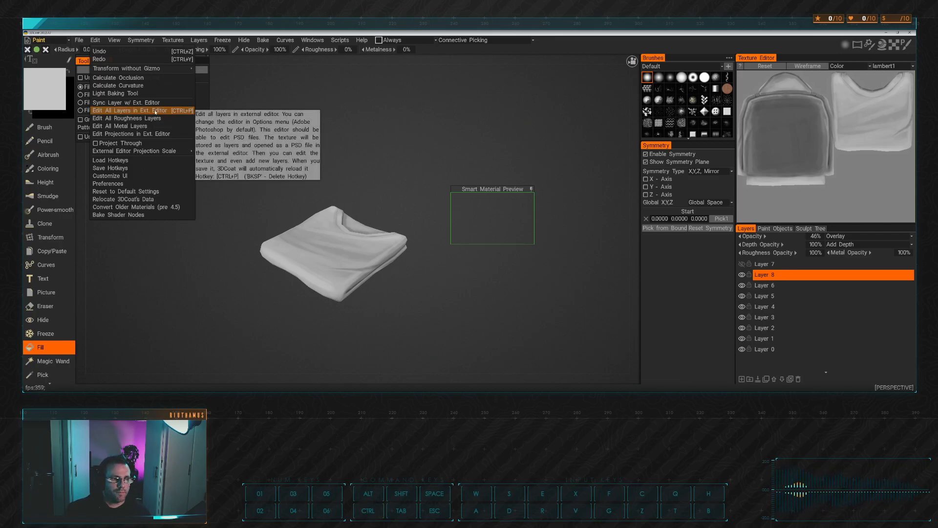
Send all the paint layers to the external editor and switch to Photoshop
click(156, 110)
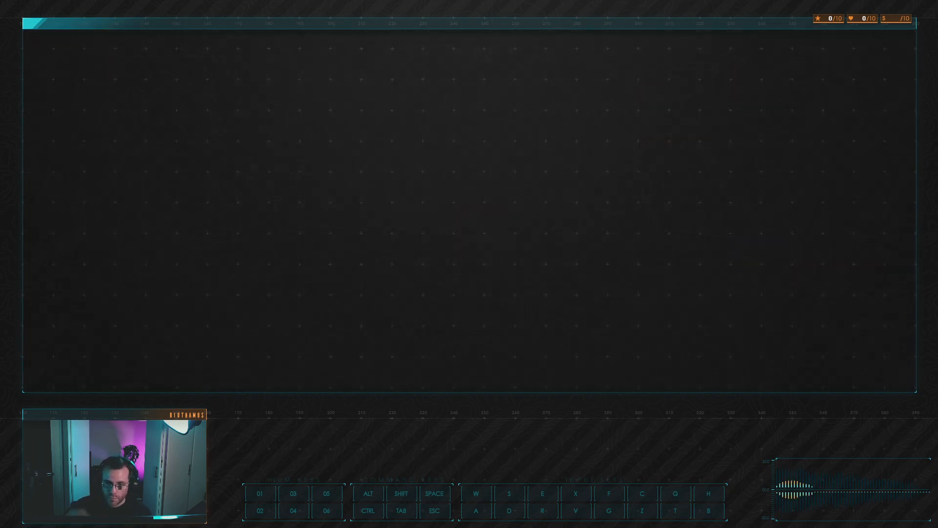
key(alt+Tab)
key(alt+Tab)
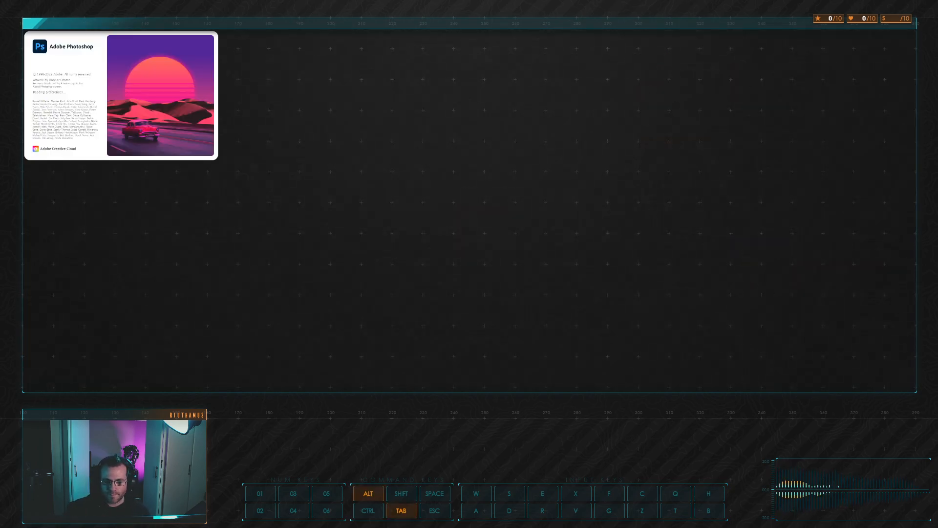
key(alt+Tab)
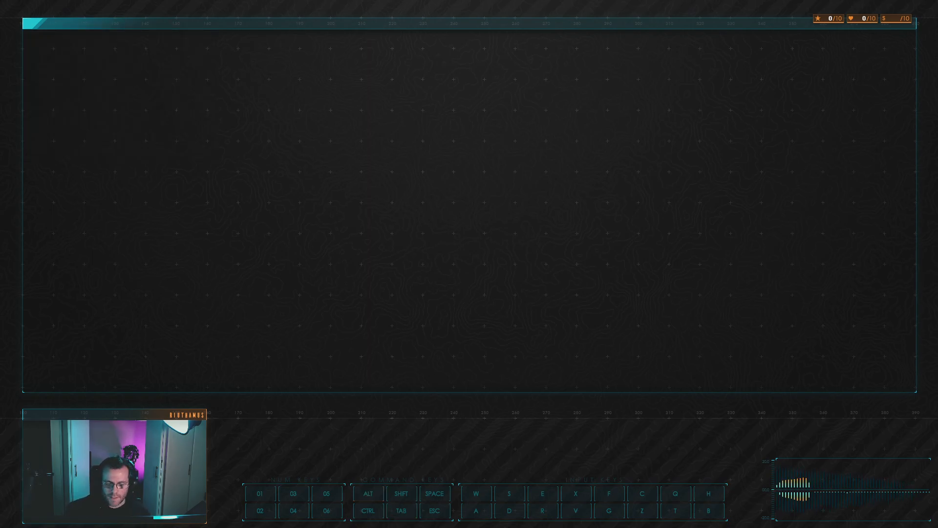
key(alt)
key(alt+Tab)
key(alt)
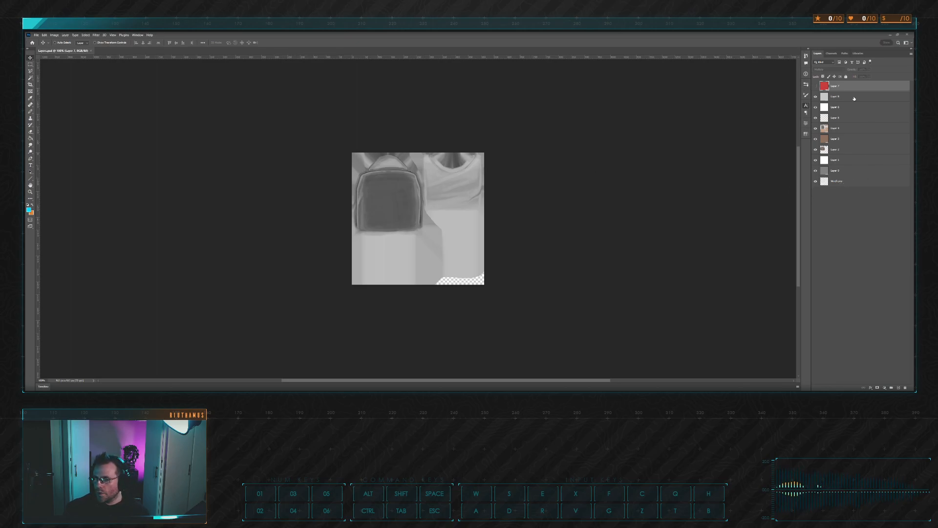
Add a new empty layer on top and merge all the layers from Layer 7 downwards into one
click(898, 388)
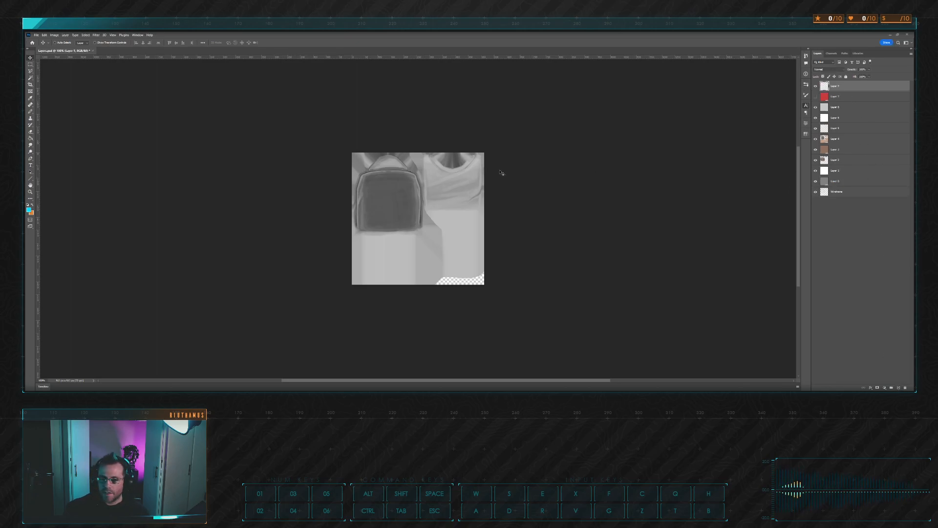
click(30, 139)
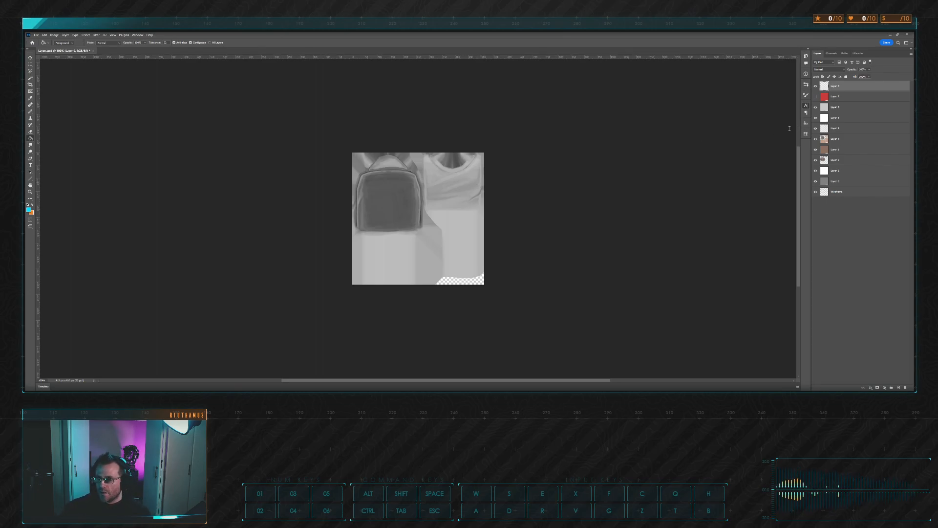
click(837, 97)
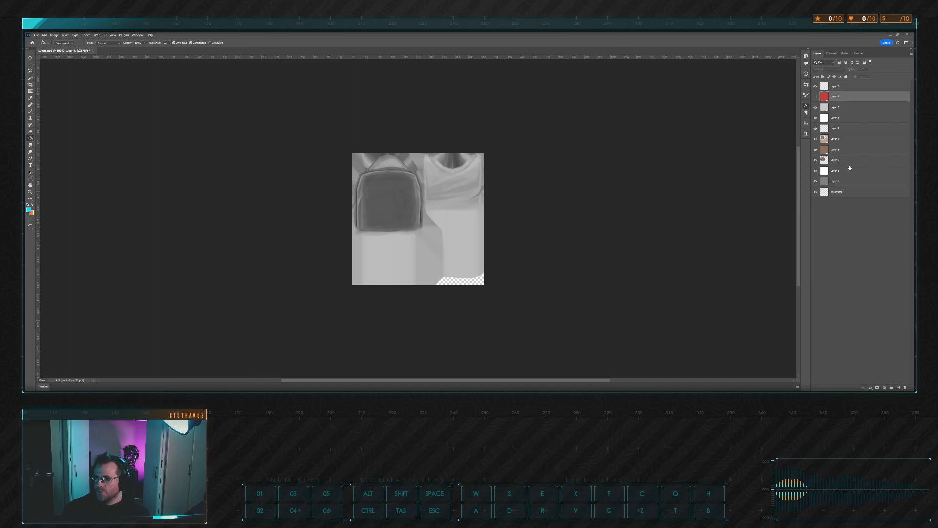
shift+click(846, 192)
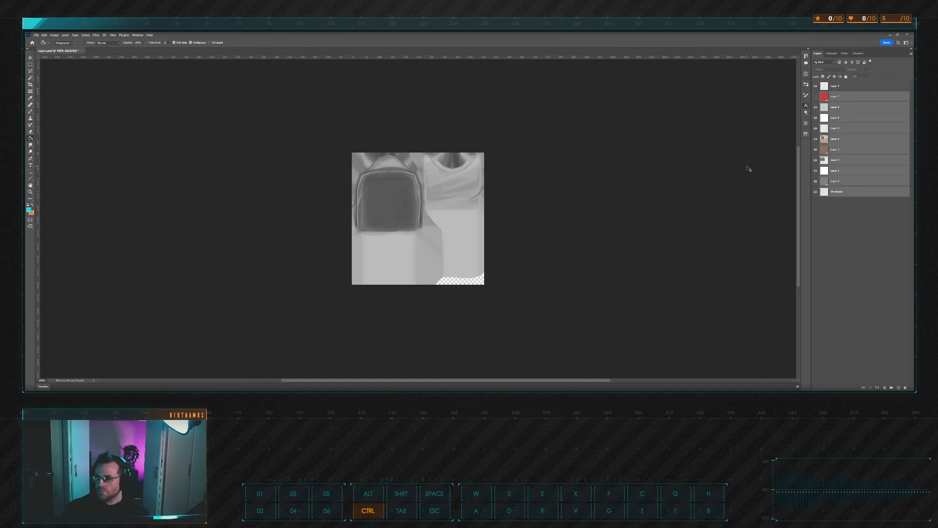
key(ctrl+e)
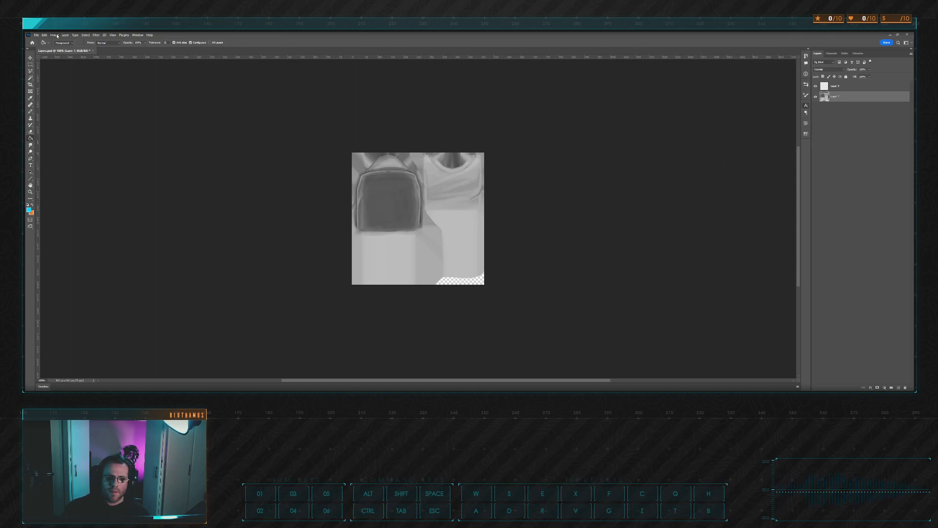
Copy the merged greyscale texture, undo the merge, and paste the copy as the topmost layer
key(ctrl+x)
key(ctrl+z)
key(ctrl+z)
key(ctrl+z)
key(ctrl+z)
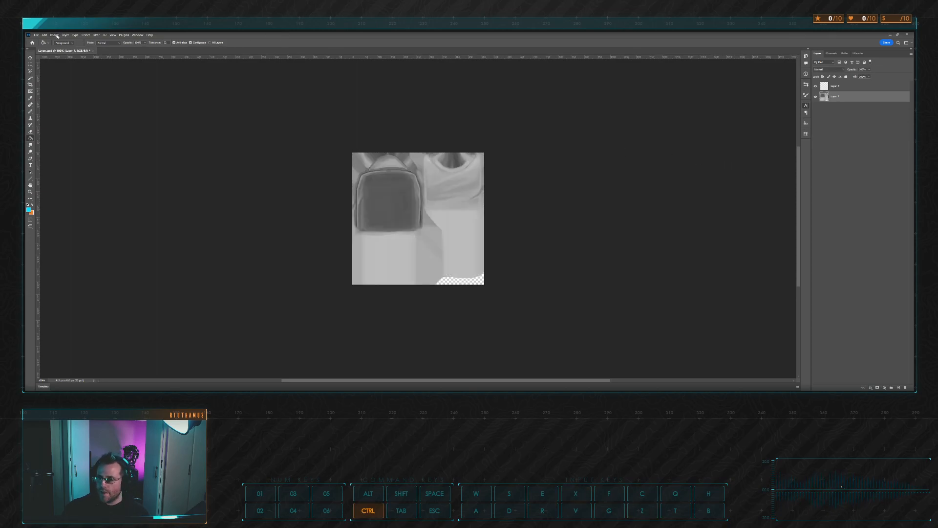
key(ctrl+v)
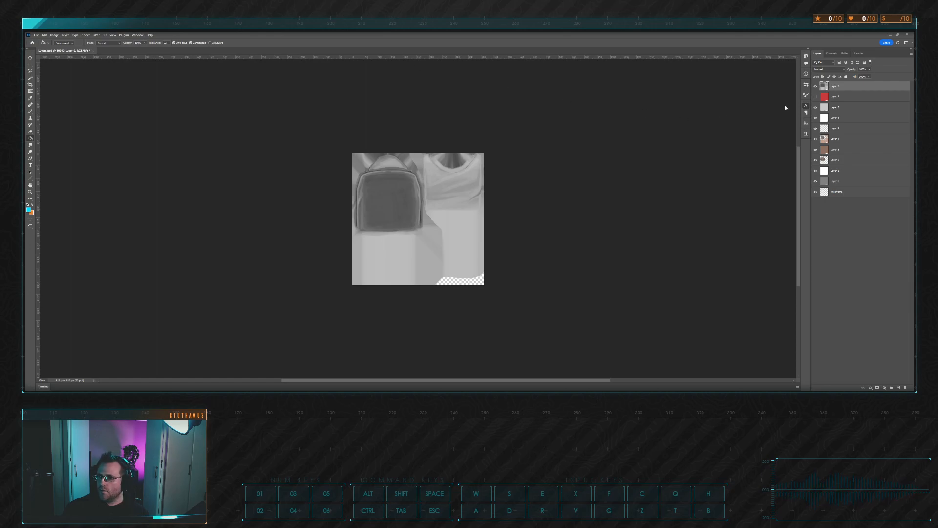
Fill a new layer below the greyscale texture with the sampled light grey and merge the texture layer into it
click(860, 99)
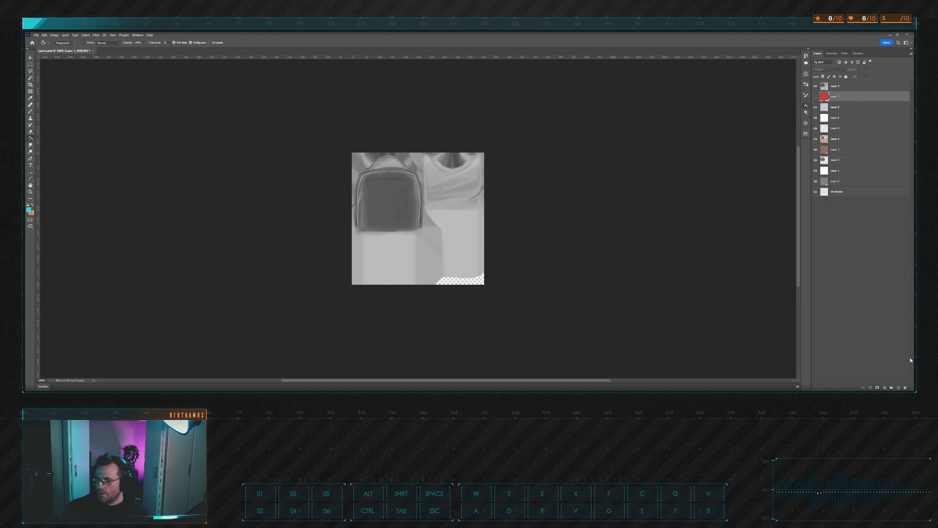
click(899, 388)
alt+click(458, 272)
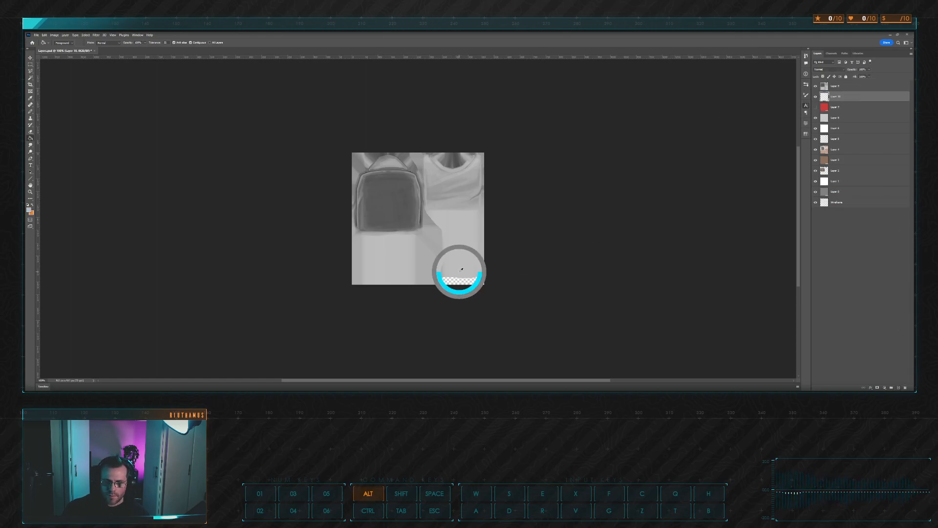
click(454, 284)
click(841, 88)
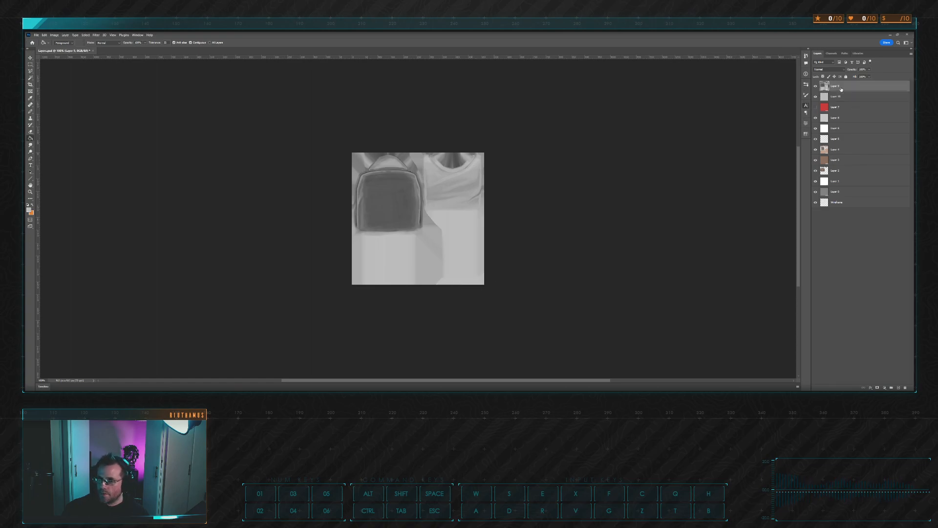
key(ctrl+e)
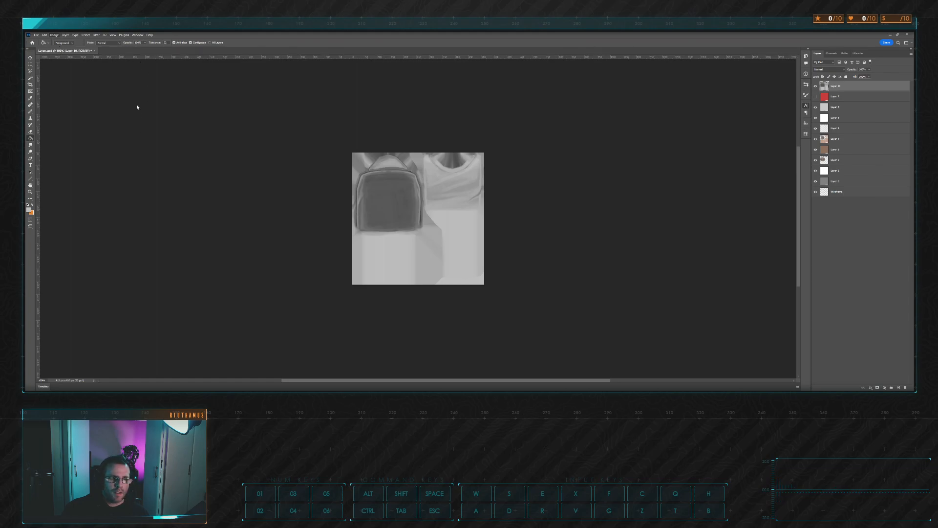
Invert the merged greyscale texture and cover it with a new white-filled layer at reduced opacity
key(ctrl+i)
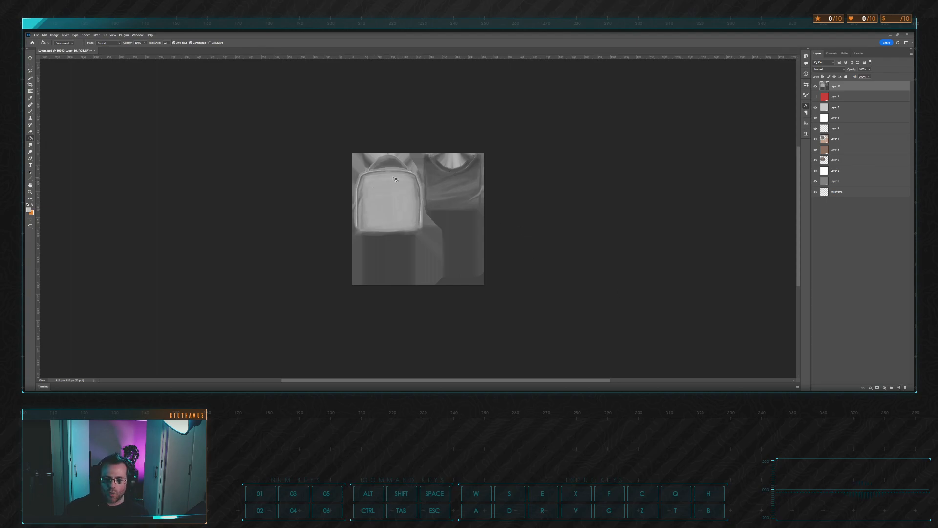
click(899, 387)
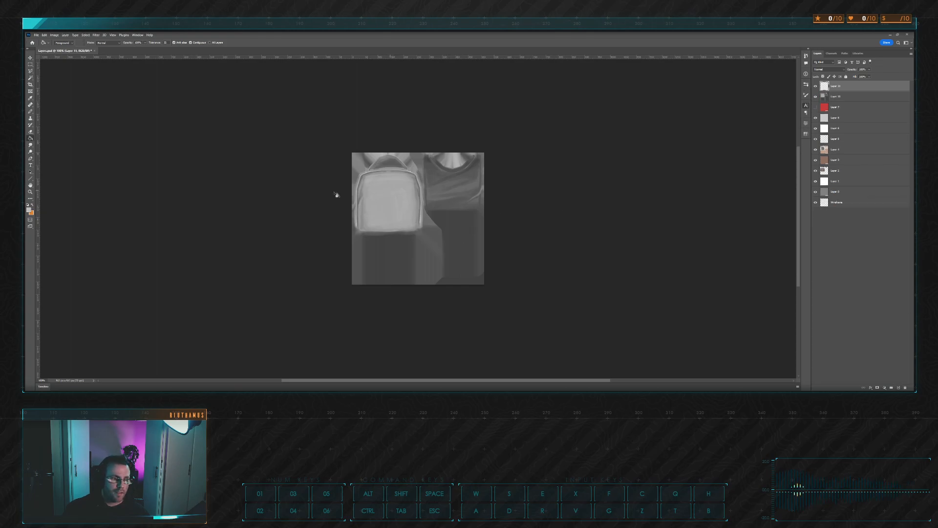
click(30, 211)
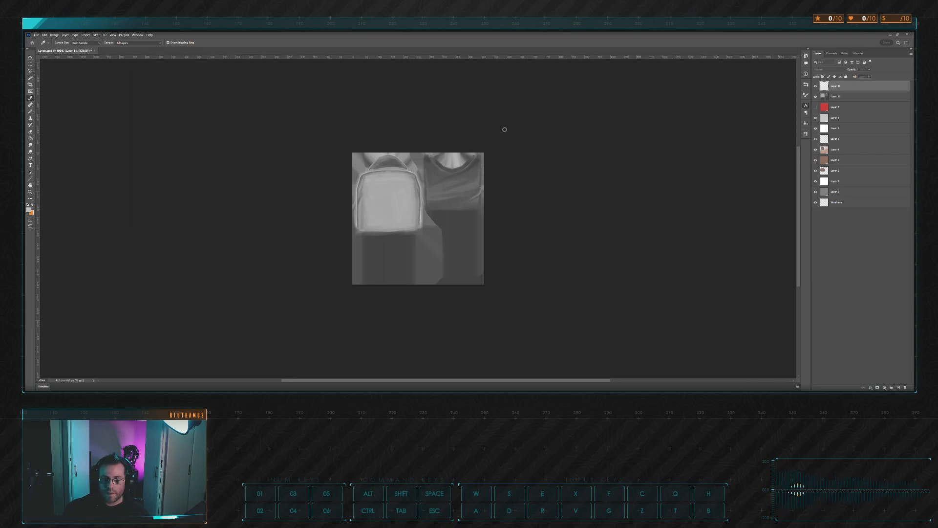
key(g)
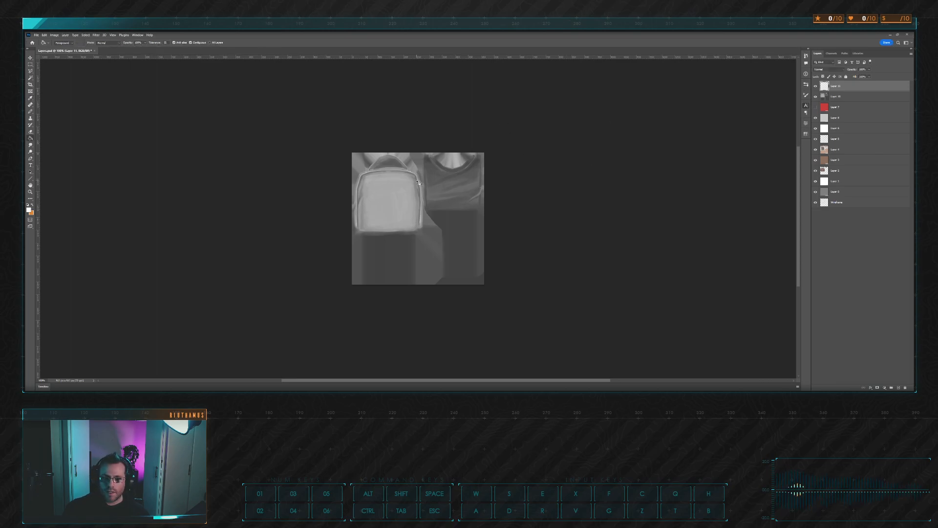
click(419, 183)
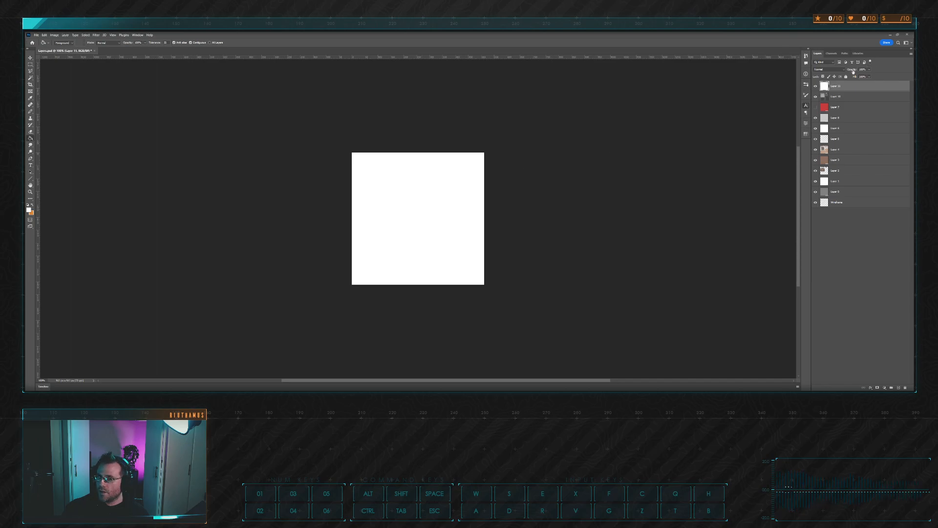
drag(854, 70, 849, 71)
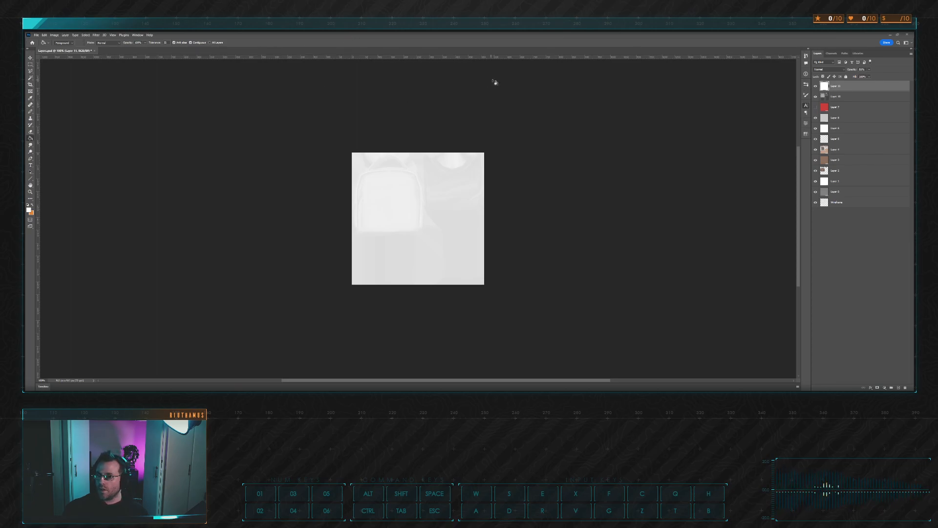
Fill another new top layer with white and apply a subtle noise filter to it
click(899, 388)
click(405, 227)
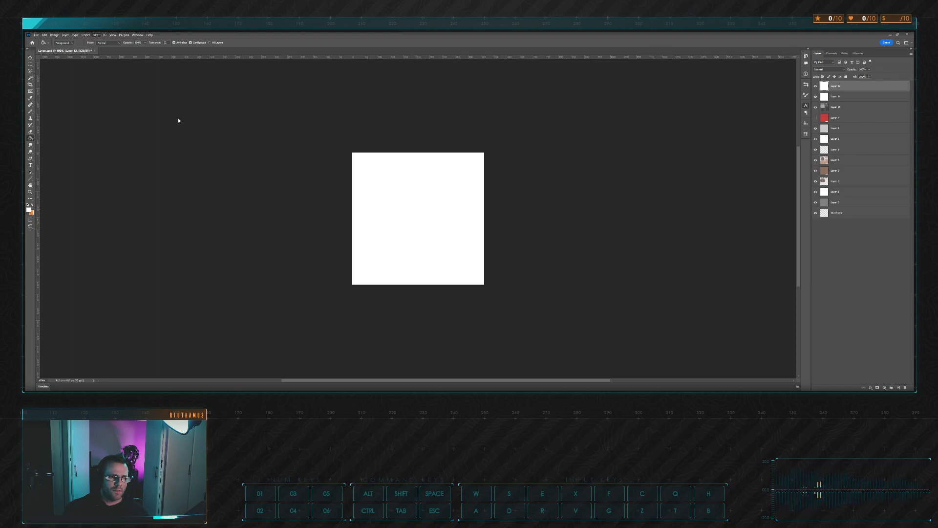
key(h)
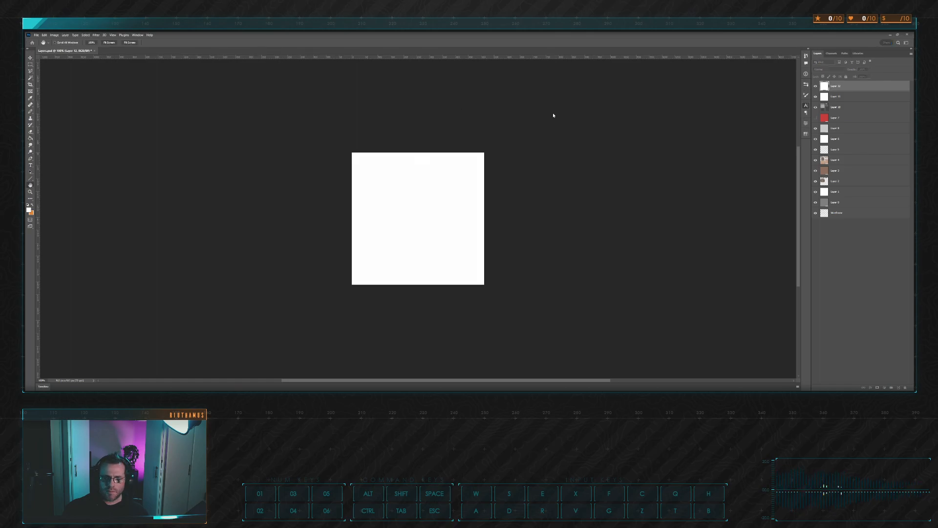
drag(544, 190, 534, 189)
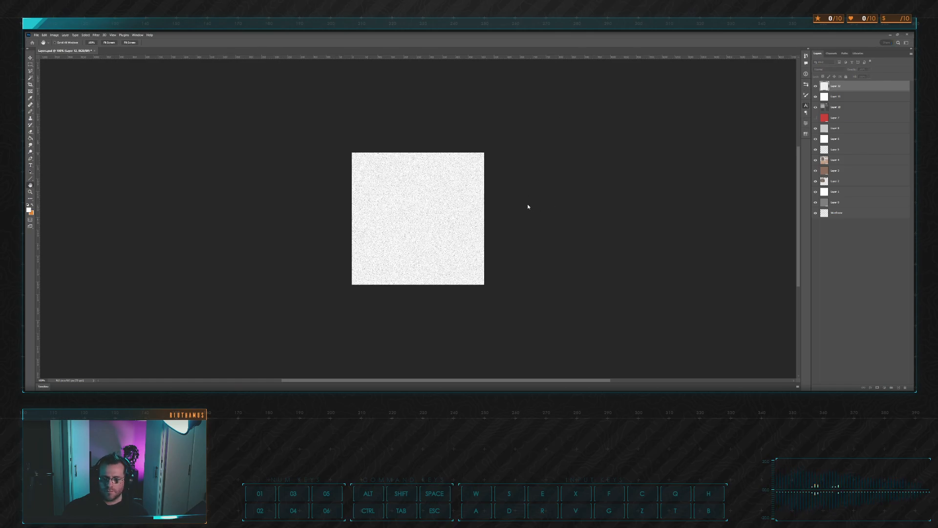
click(528, 202)
drag(533, 192, 529, 192)
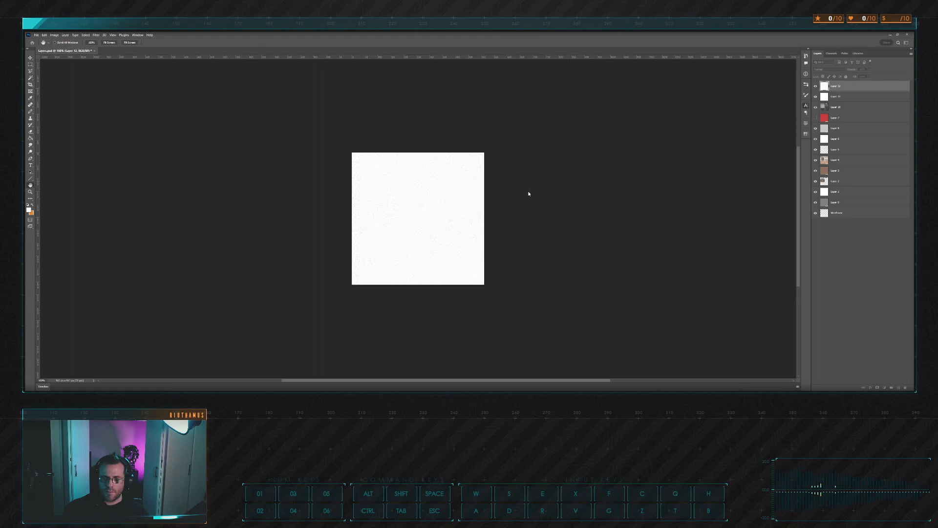
click(585, 127)
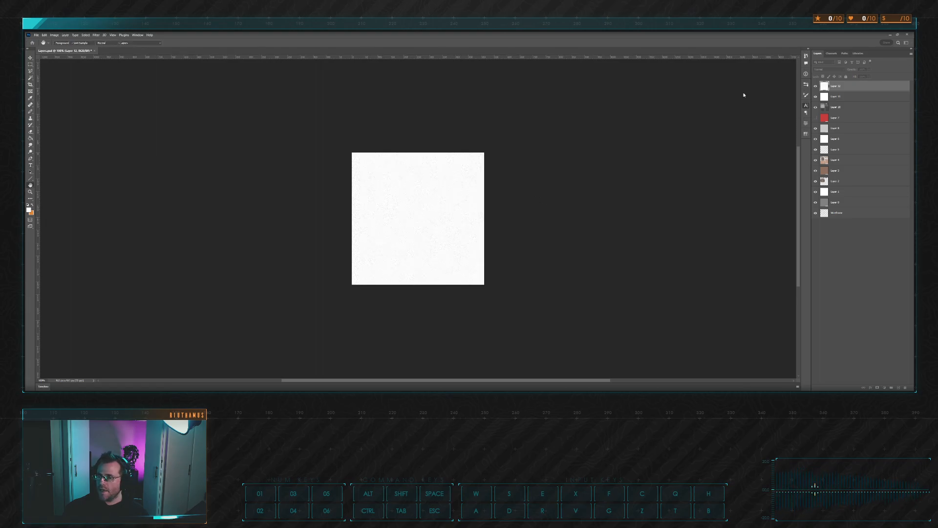
Set the noise layer's blend mode to Multiply and lower its opacity
click(833, 69)
click(832, 117)
click(832, 69)
click(832, 87)
drag(854, 70, 837, 70)
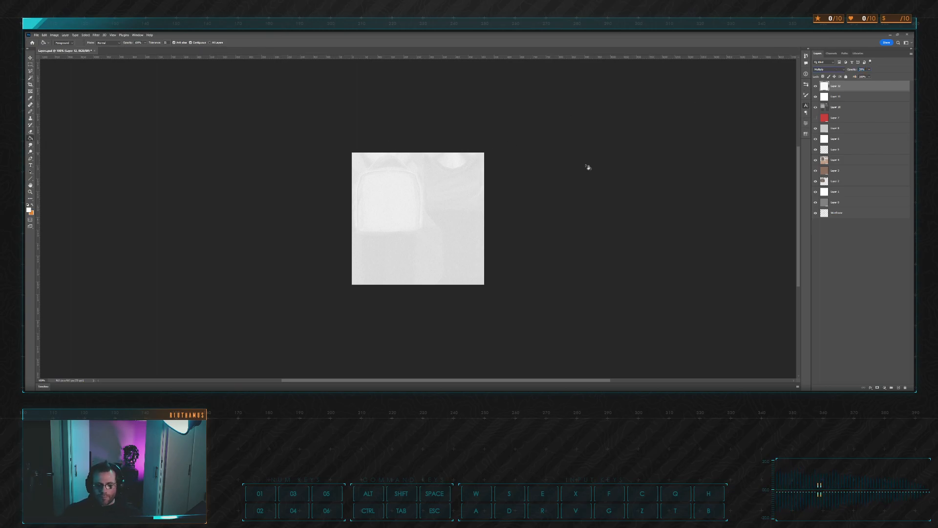
Examine the noise grain over the light texture at close range
key(ctrl+plus)
key(ctrl+plus)
key(ctrl+plus)
key(ctrl+plus)
key(ctrl+plus)
key(ctrl+minus)
key(ctrl+minus)
key(ctrl+minus)
key(ctrl+minus)
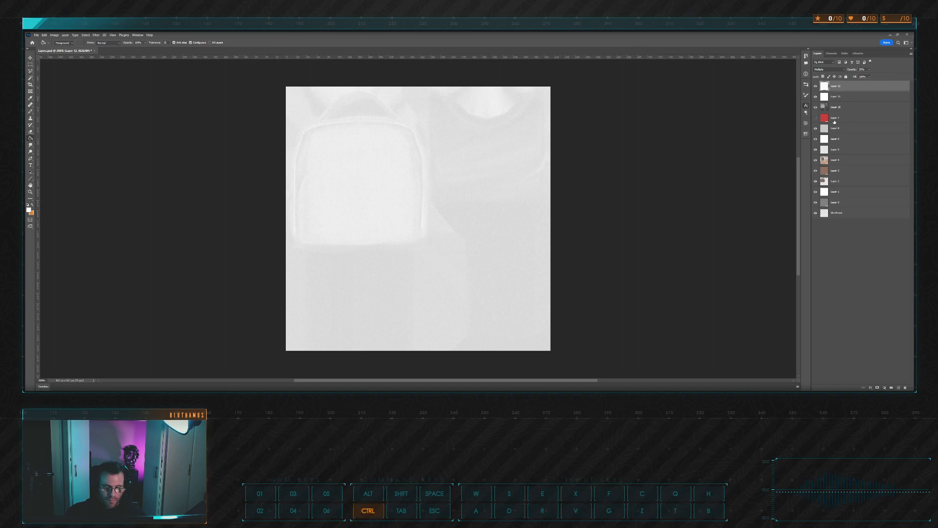
Merge the noise layer into the white layer below it and save the texture file
key(ctrl+e)
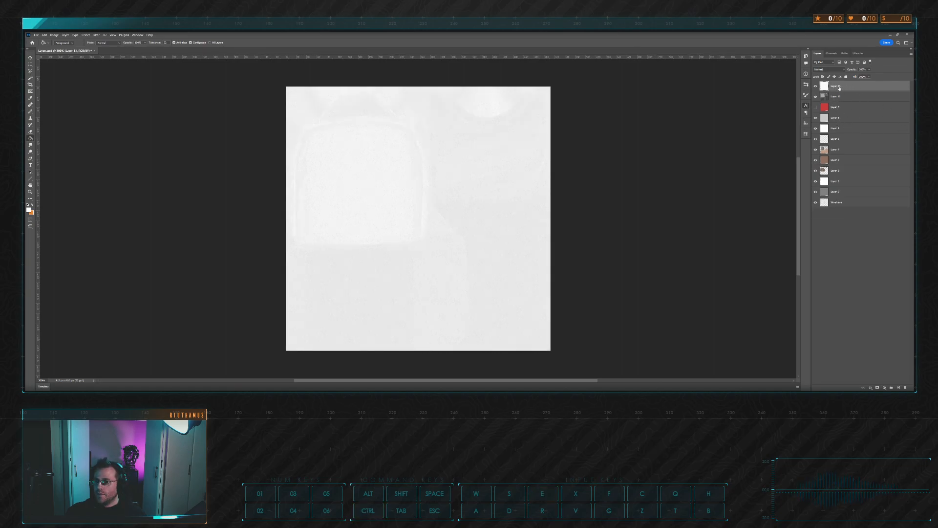
key(ctrl+s)
key(alt+Tab)
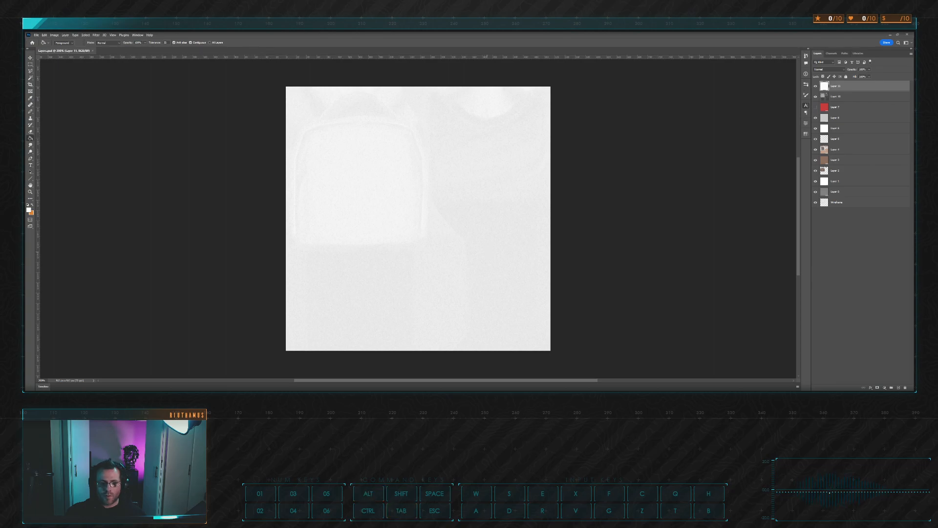
Switch to Maya and delete the existing folded-shirt mesh from the scene
key(alt)
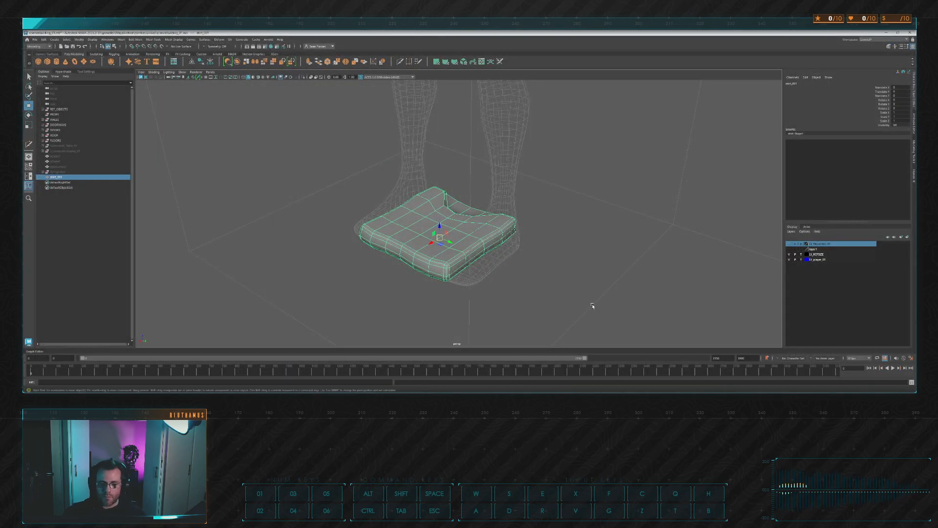
click(593, 305)
click(473, 239)
key(Delete)
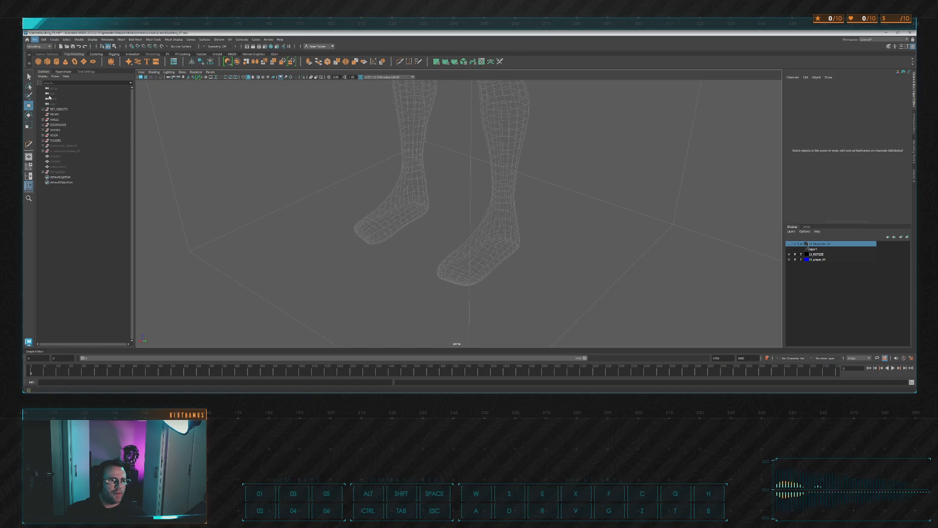
Import the folded-shirt FBX file into the scene and select the shirt mesh at the character's feet
key(ctrl+s)
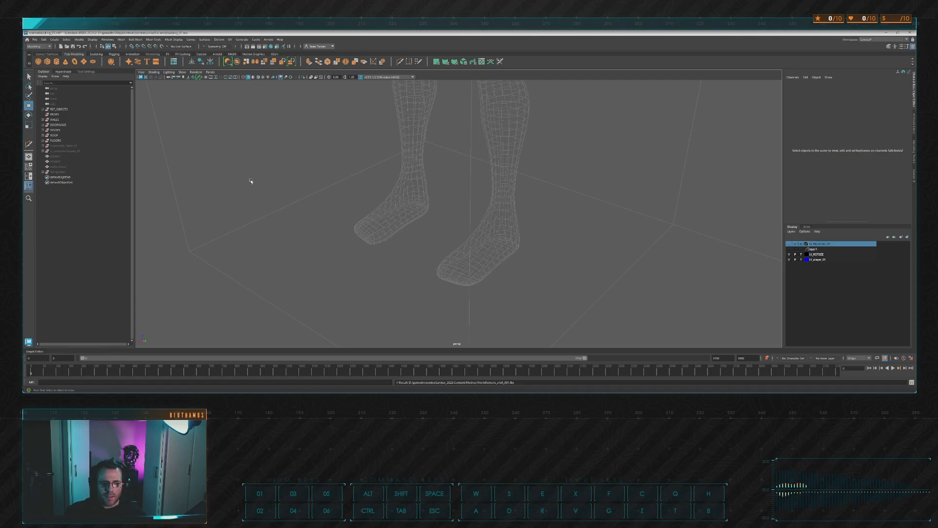
alt+drag(516, 196, 528, 197)
click(420, 220)
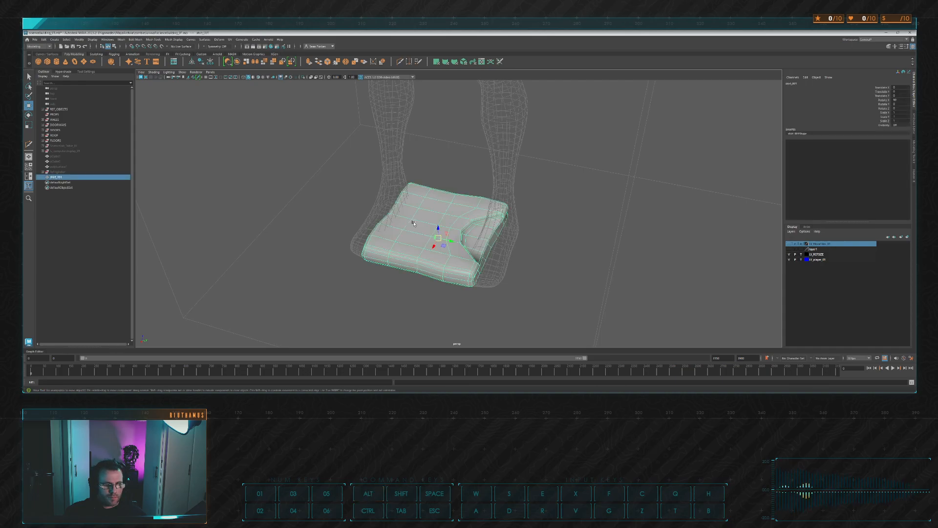
alt+drag(421, 222, 443, 218)
Rotate the imported shirt about its vertical axis, setting Rotate Z to 90
key(e)
drag(438, 251, 557, 219)
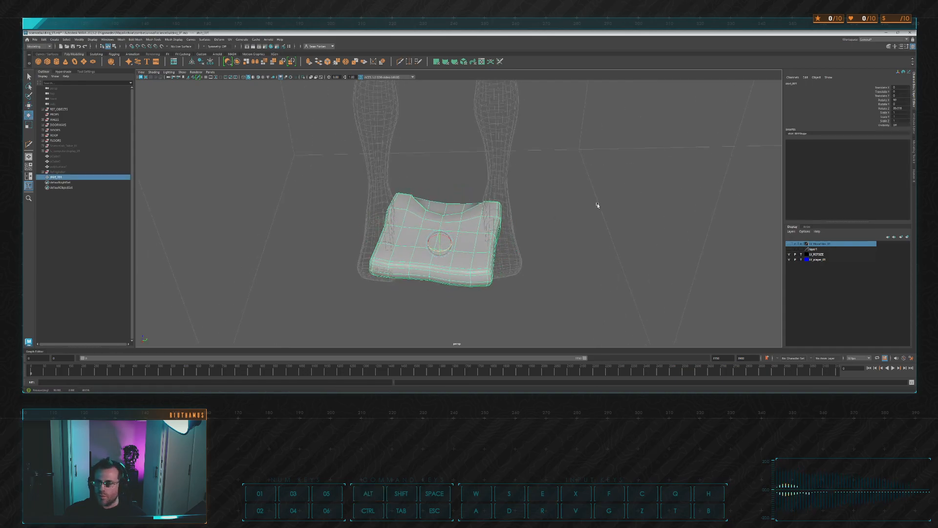
double_click(904, 109)
text(90)
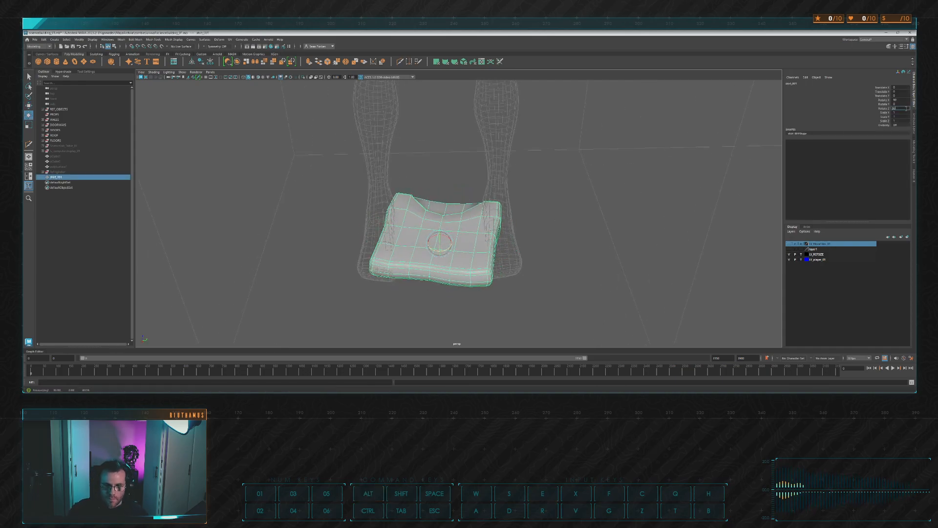
key(Return)
Freeze the folded shirt's transformations and check the mesh up close
alt+drag(593, 174, 490, 194)
key(w)
click(99, 67)
click(579, 212)
click(493, 250)
scroll(610, 183, down, 3)
click(509, 178)
mouse_move(509, 178)
alt+mouse_down()
mouse_move(543, 168)
mouse_move(533, 184)
mouse_move(516, 182)
alt+mouse_up()
click(427, 228)
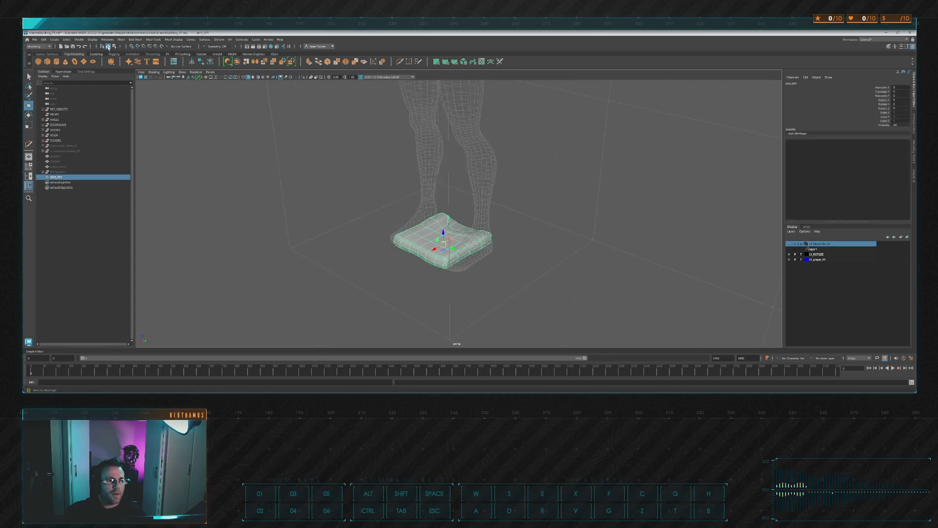
click(192, 63)
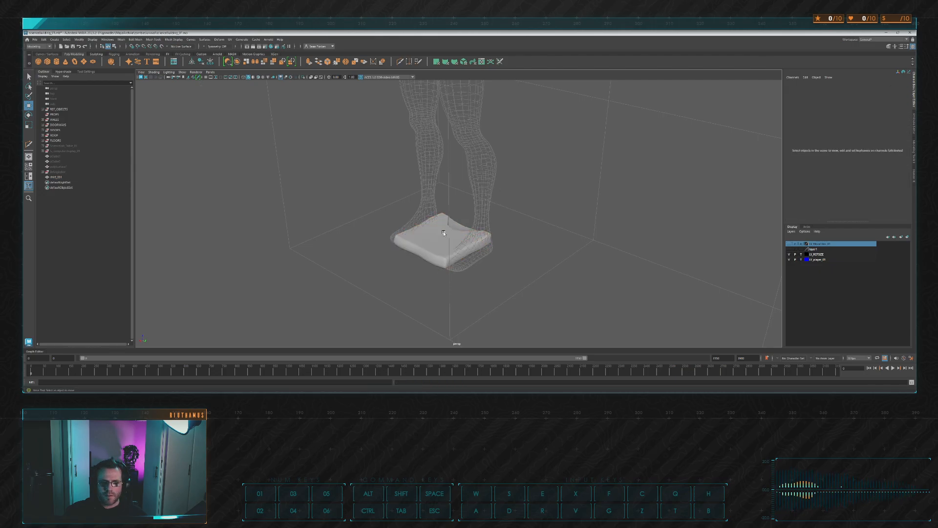
scroll(538, 188, up, 5)
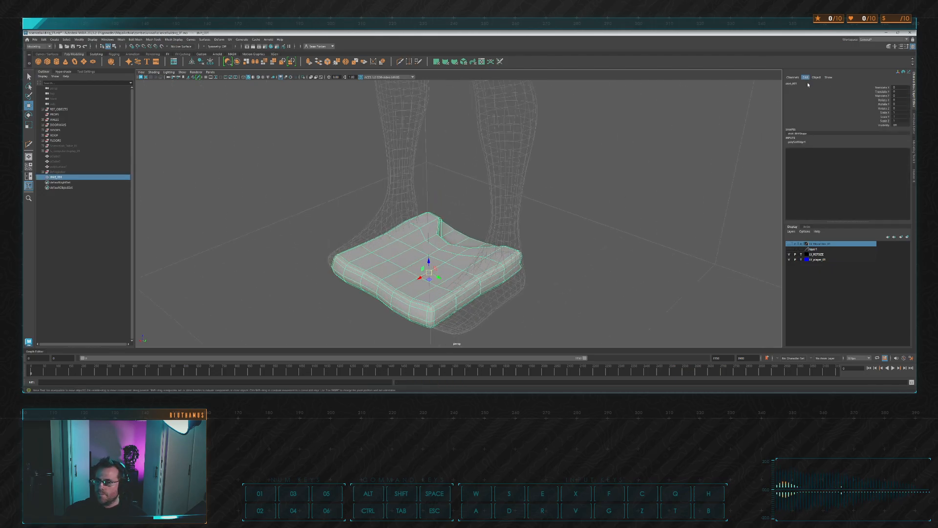
click(617, 193)
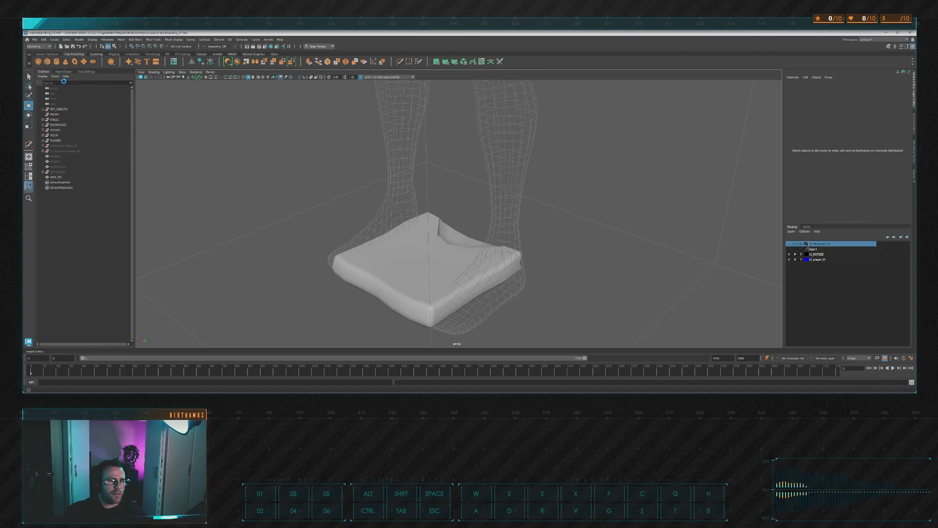
Open the Hypershade and delete the black shirt material that has the bump map connected
click(63, 72)
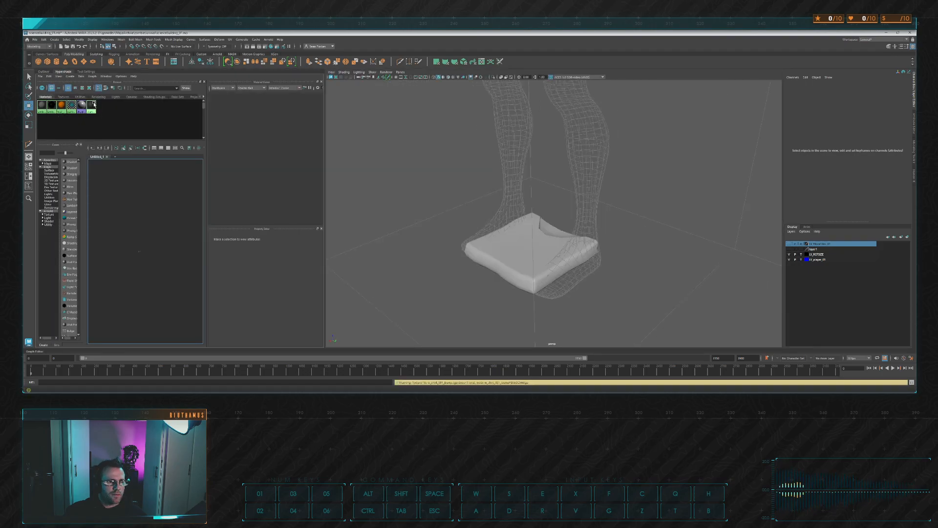
click(41, 105)
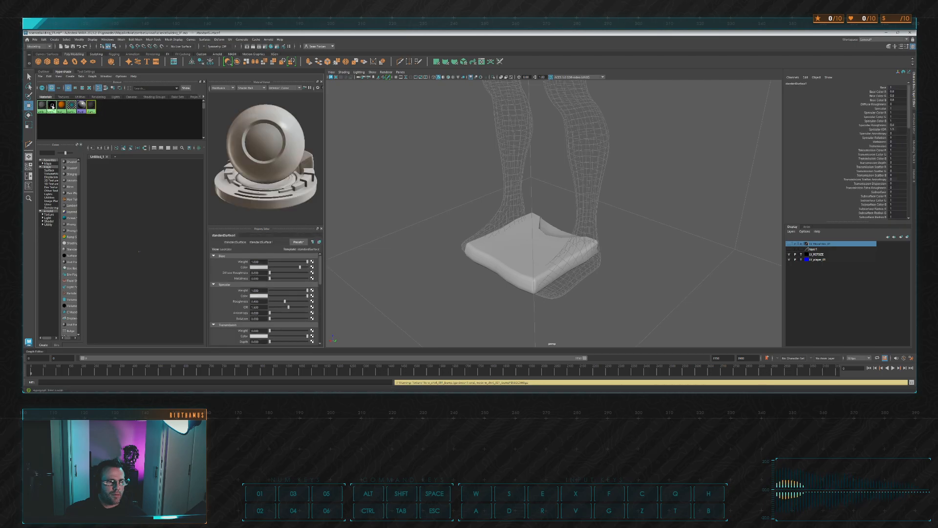
click(52, 106)
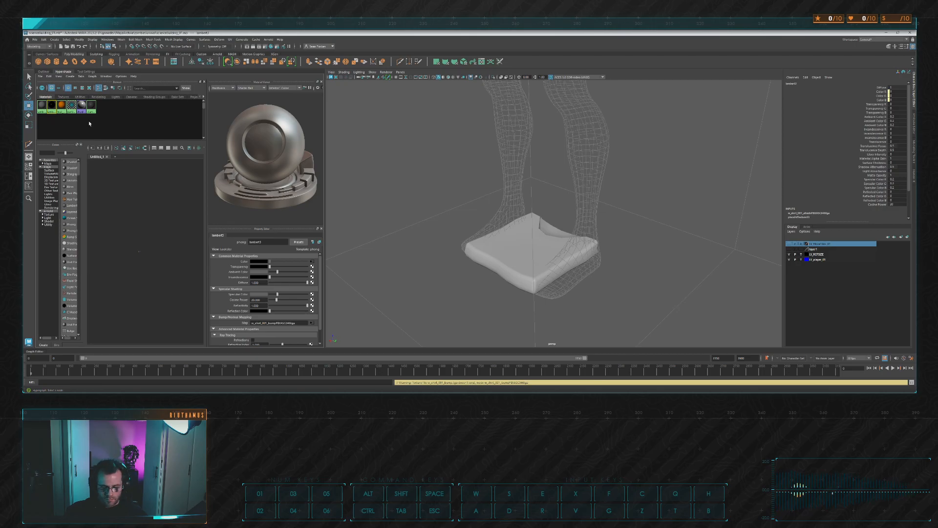
click(63, 108)
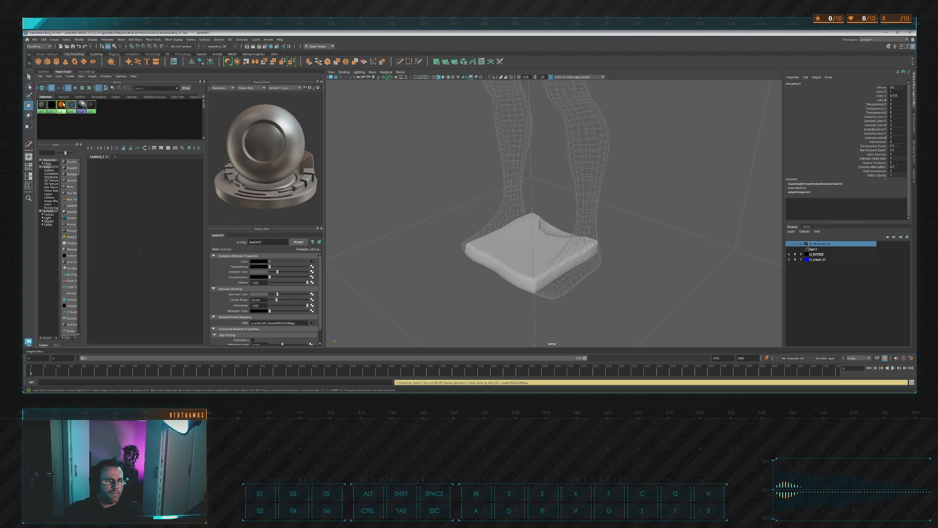
key(Delete)
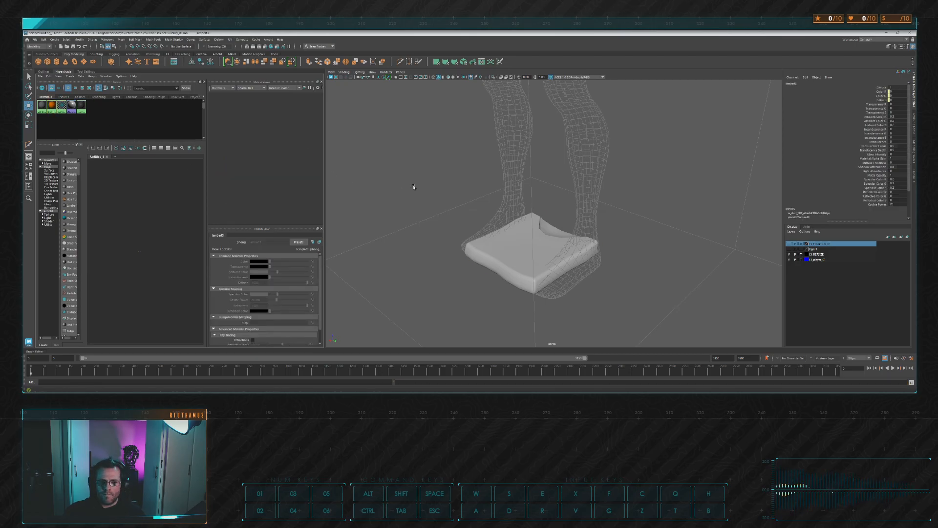
click(574, 240)
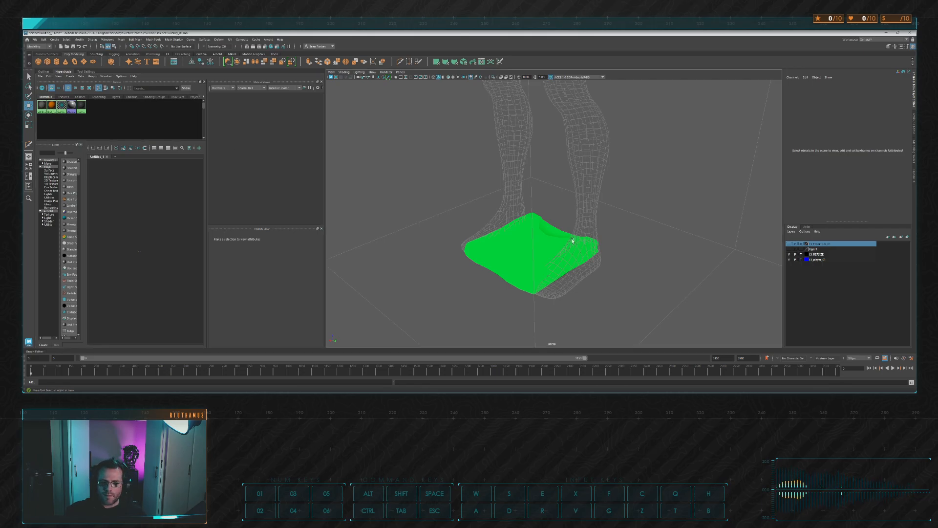
Assign the first remaining Hypershade material to the folded shirt mesh and reselect the mesh
right_drag(42, 105, 45, 93)
click(455, 121)
click(523, 226)
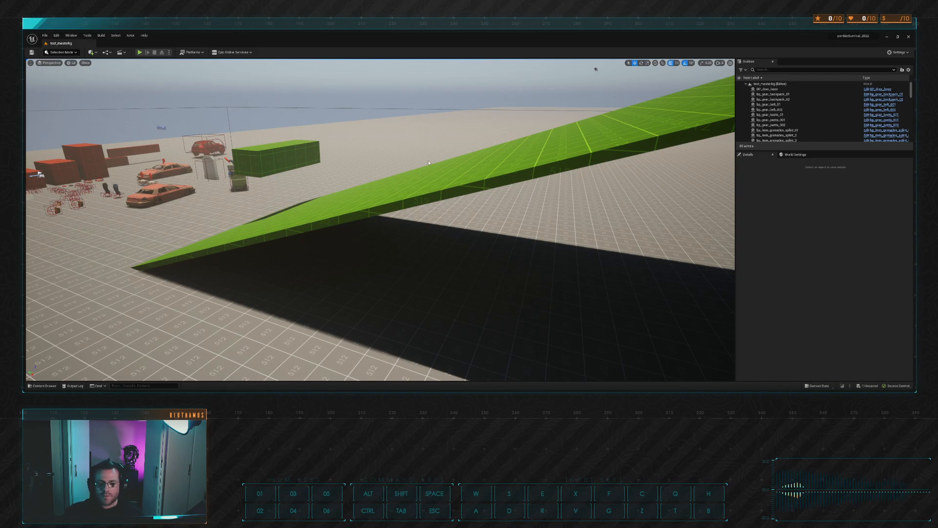
Switch to Unreal Editor, save the level, and create a WorldItems folder inside Content/Materials
key(ctrl+s)
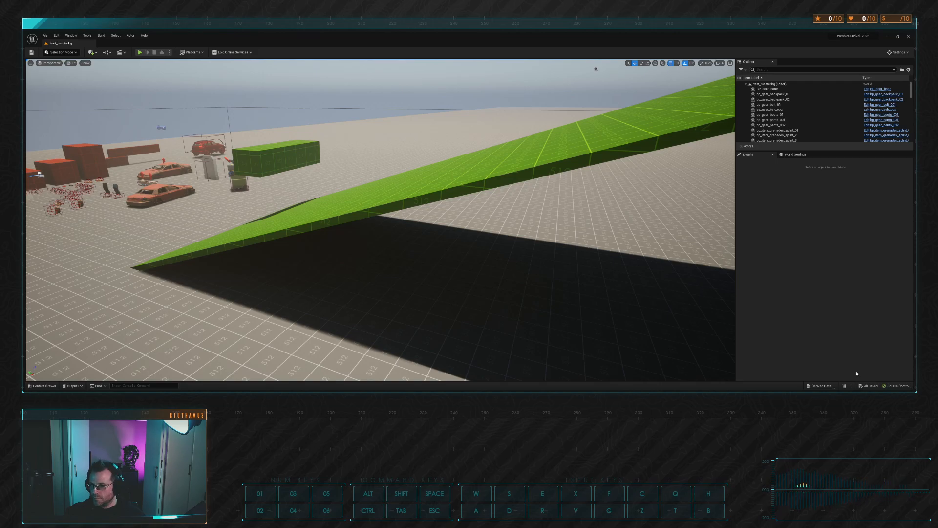
click(43, 386)
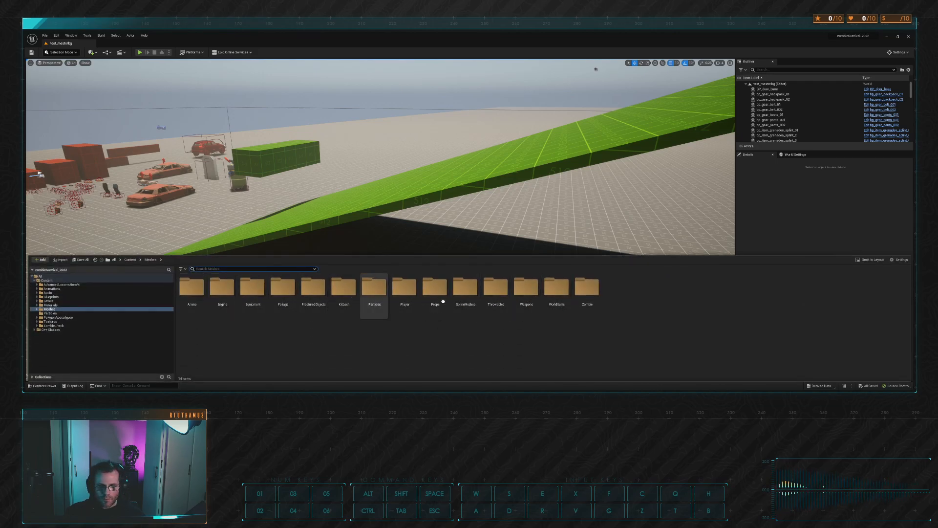
click(51, 305)
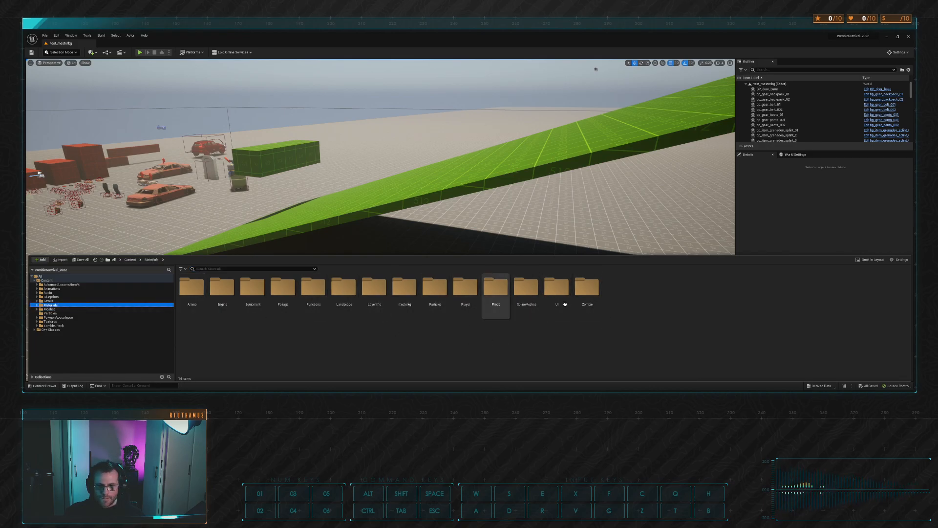
click(506, 338)
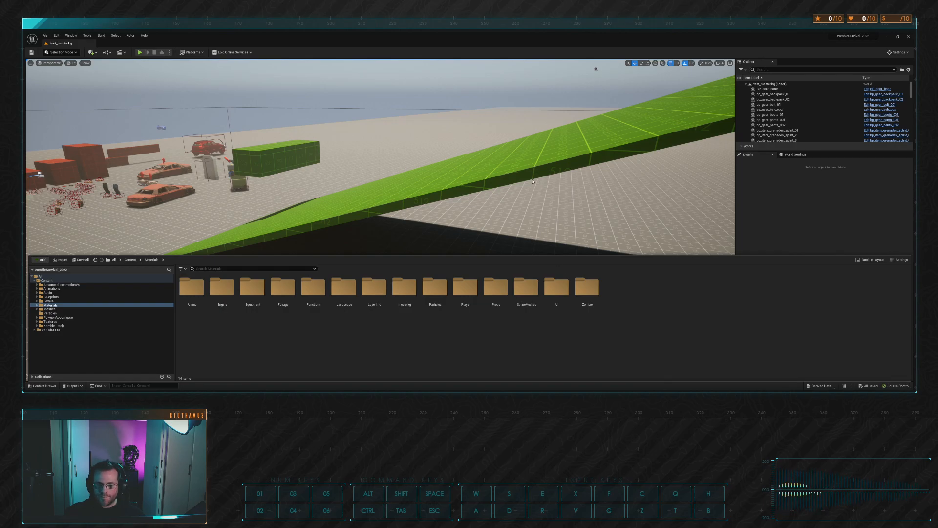
key(ctrl+shift+n)
text(WorldT)
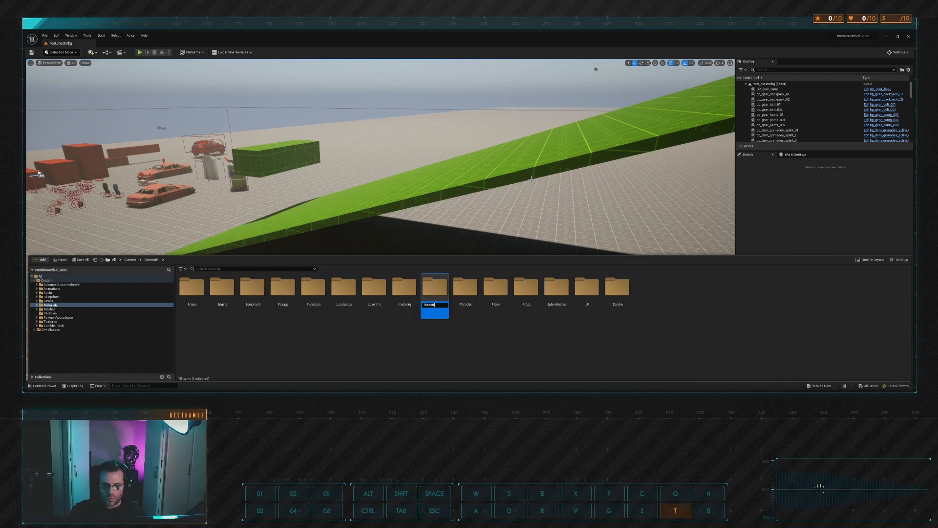
key(Return)
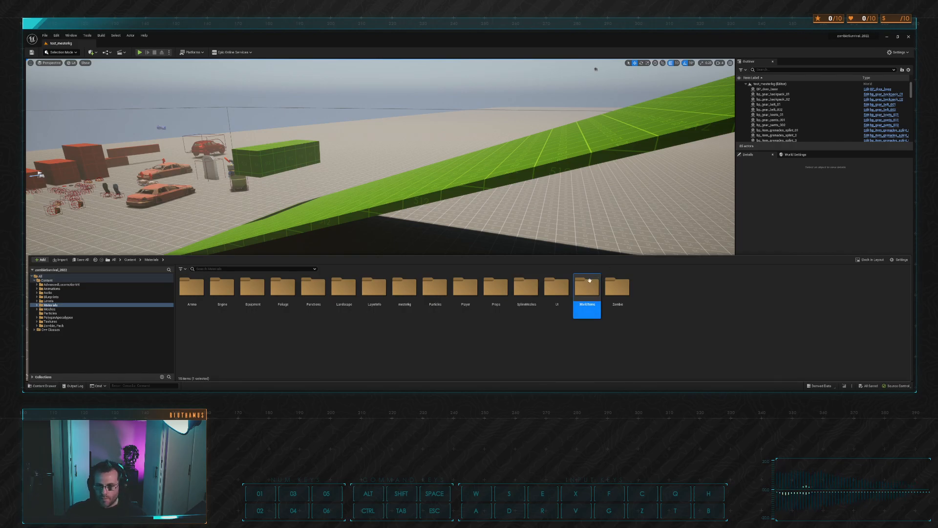
Create a new material named w_shirt_001_base in the WorldItems folder
double_click(587, 293)
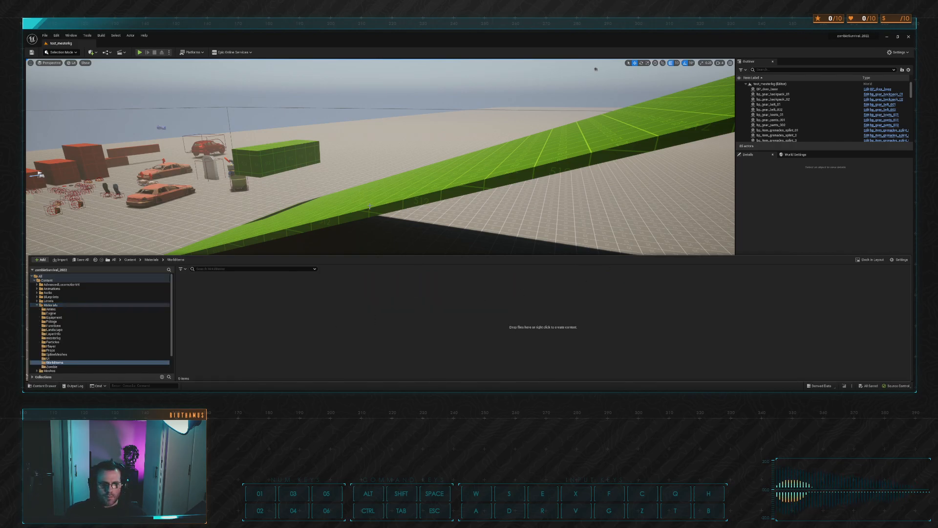
text(M_shirt_01)
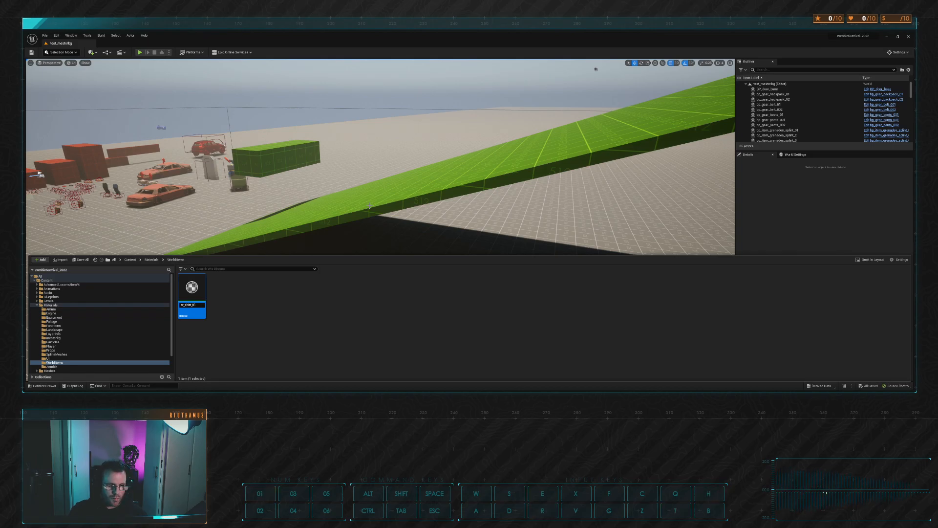
text(1_base)
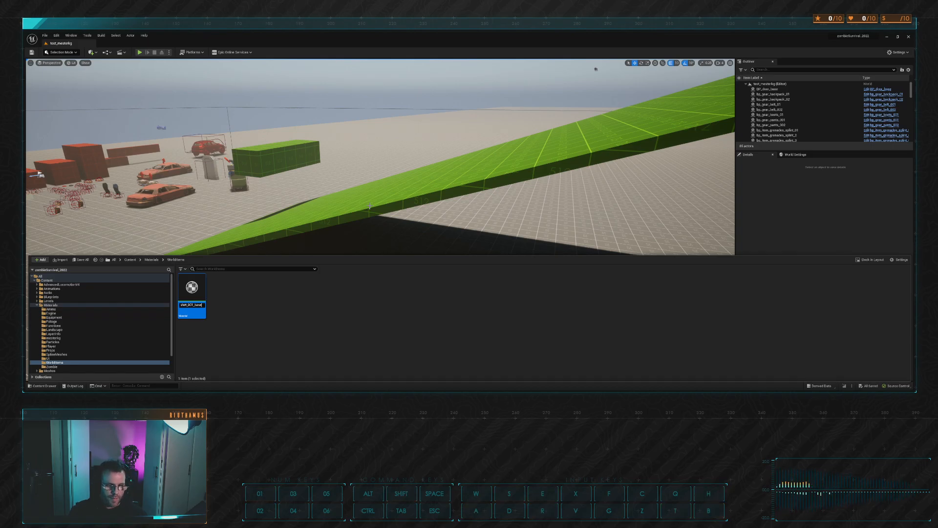
key(Return)
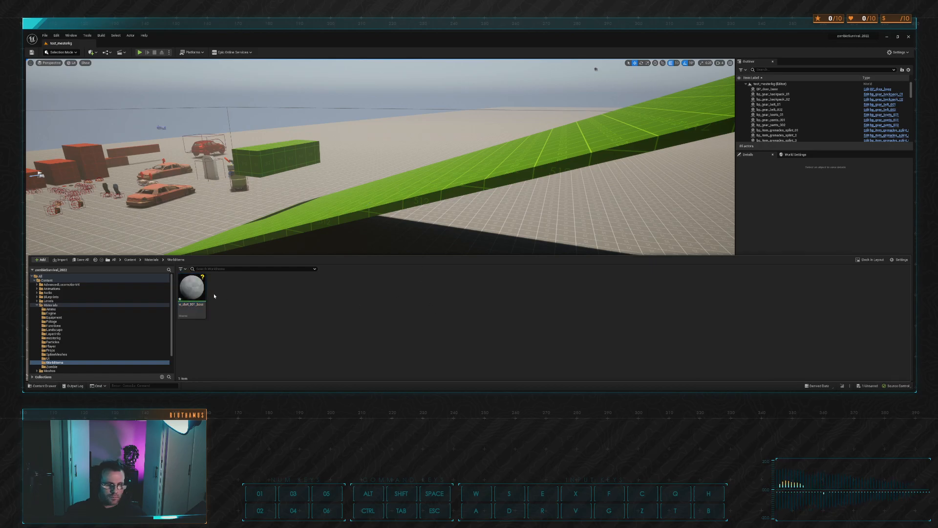
Open the shirt base material, add a texture sample parameter named diff, and place it well away from the output node
double_click(190, 287)
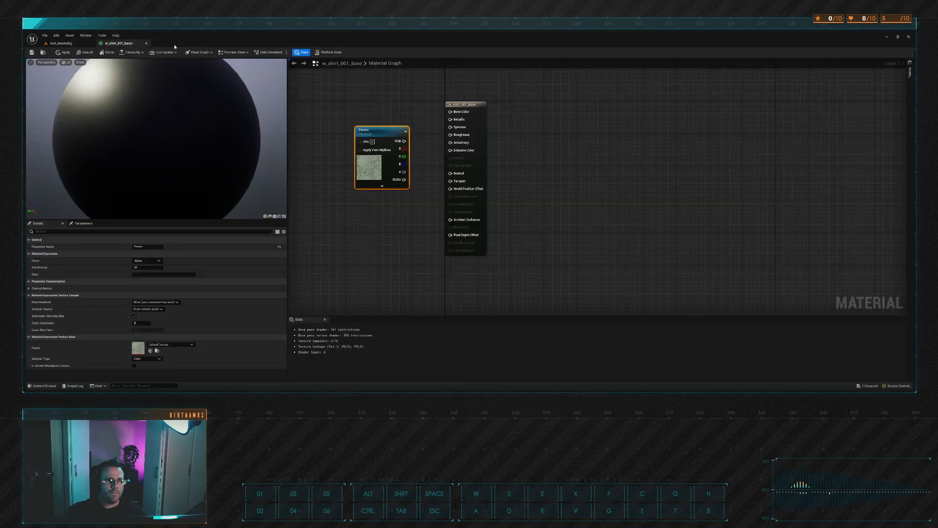
right_drag(421, 96, 496, 88)
drag(457, 123, 444, 109)
double_click(436, 105)
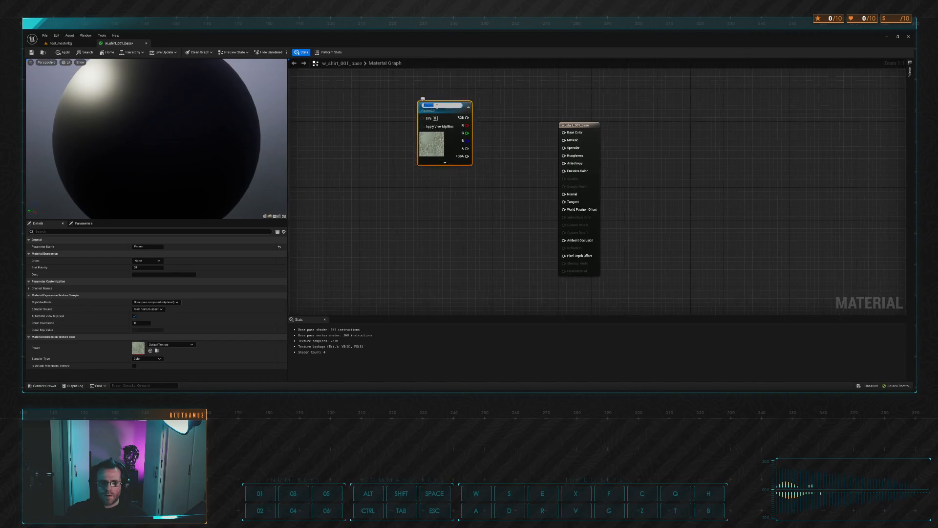
text(diff)
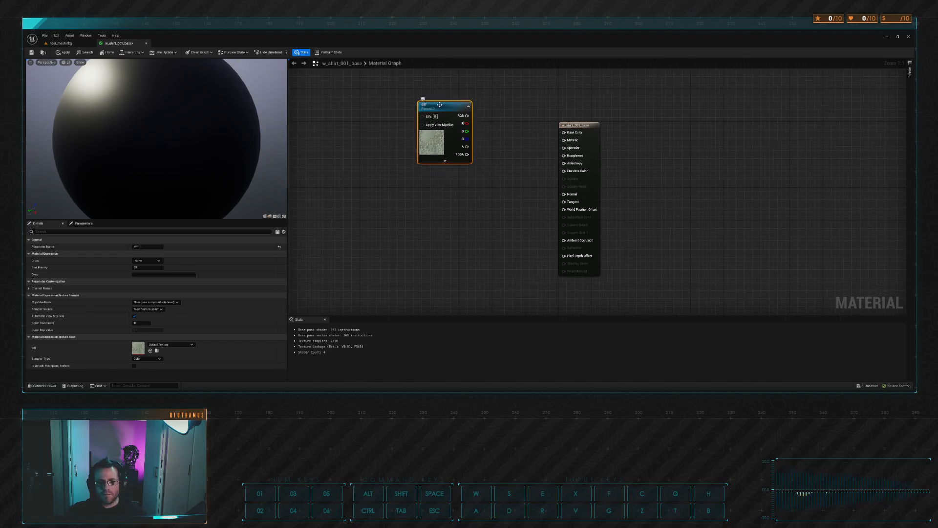
key(Return)
Duplicate the diff texture parameter directly below the original and name the copy metal
click(424, 105)
key(ctrl+c)
key(ctrl+v)
drag(497, 172, 446, 176)
right_drag(447, 176, 487, 133)
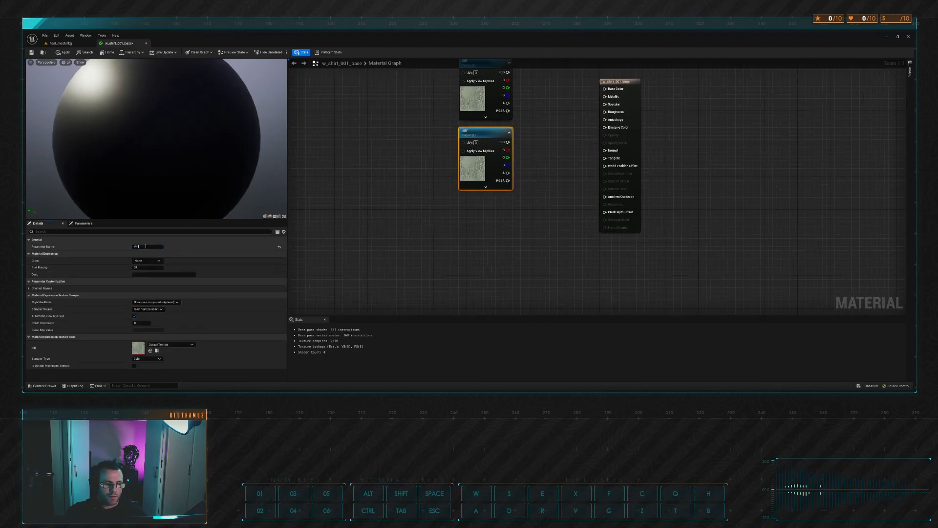
key(Return)
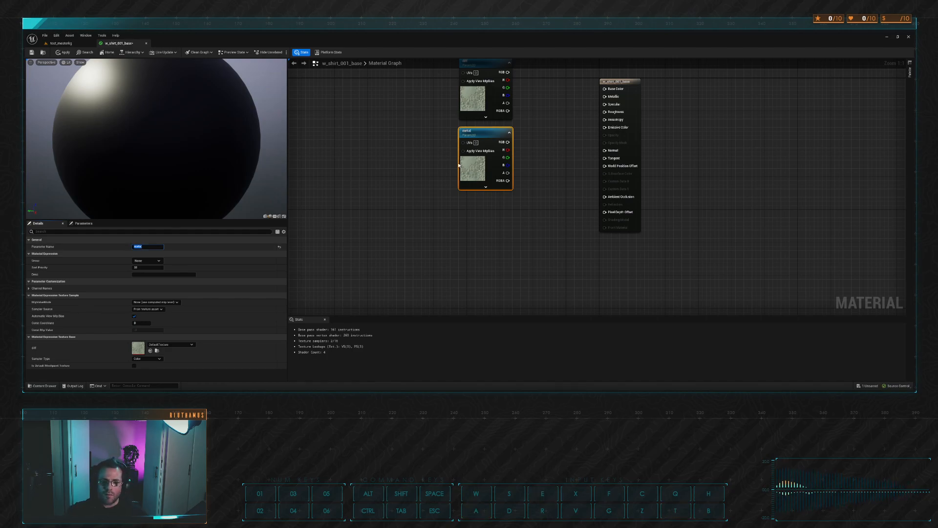
Duplicate the metal texture parameter below it and move the material output node farther from the texture column
key(ctrl+c)
key(ctrl+v)
drag(506, 240, 498, 203)
right_drag(541, 175, 539, 197)
drag(486, 230, 482, 230)
right_drag(552, 194, 537, 195)
drag(605, 106, 625, 119)
right_drag(544, 148, 555, 125)
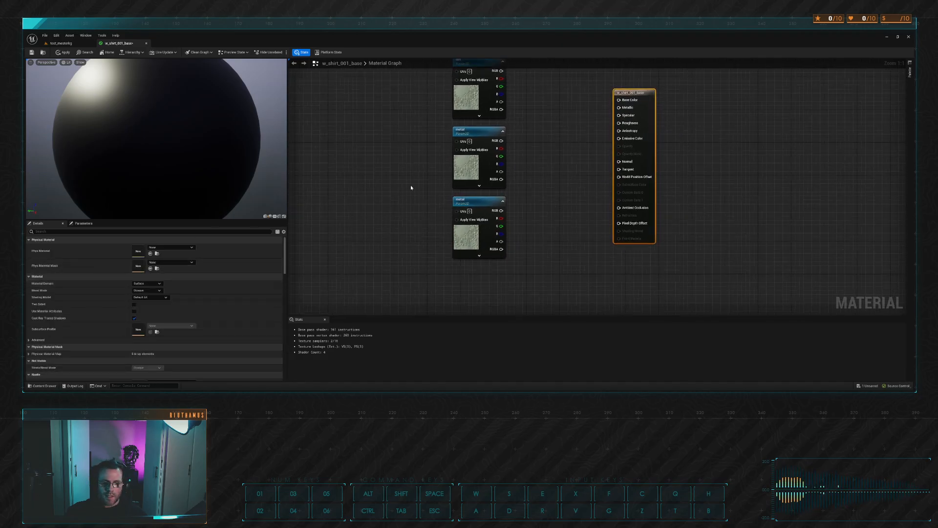
right_drag(413, 190, 407, 195)
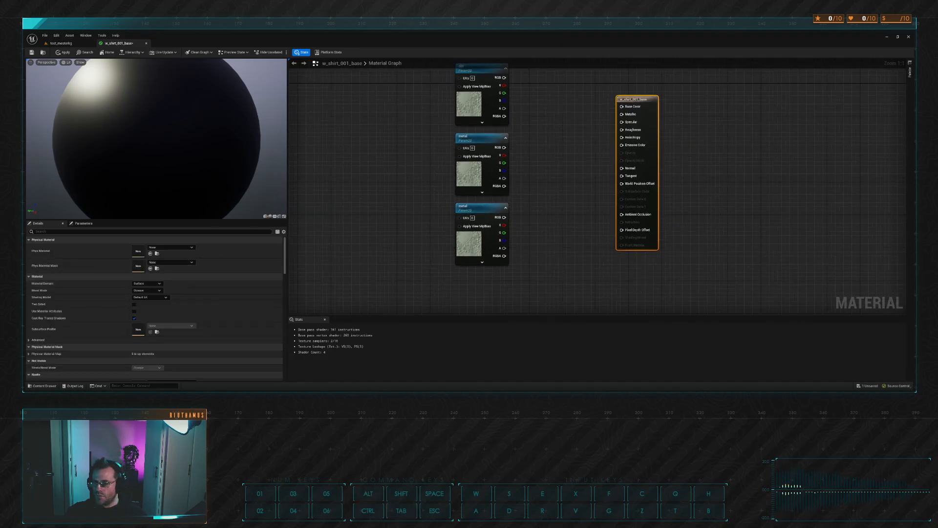
Rename the lowest texture parameter as rough
click(383, 173)
click(473, 207)
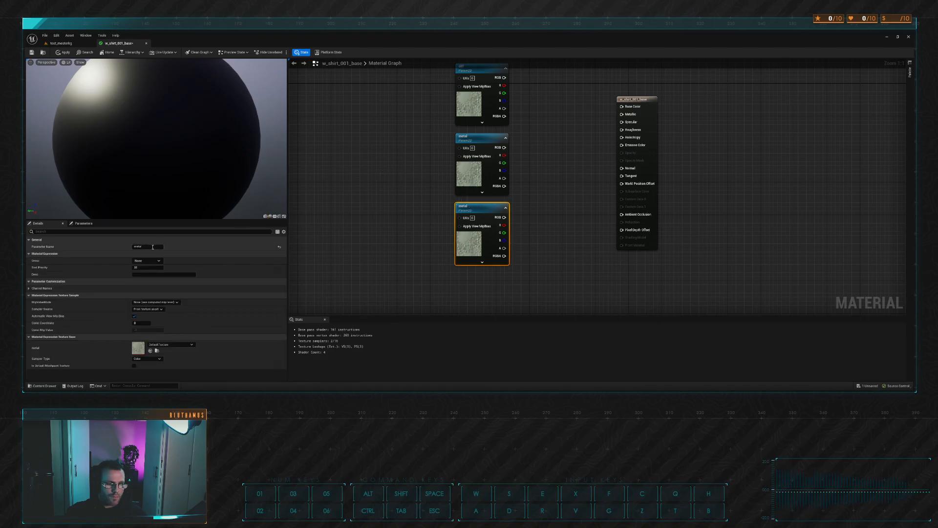
text(rough)
key(Return)
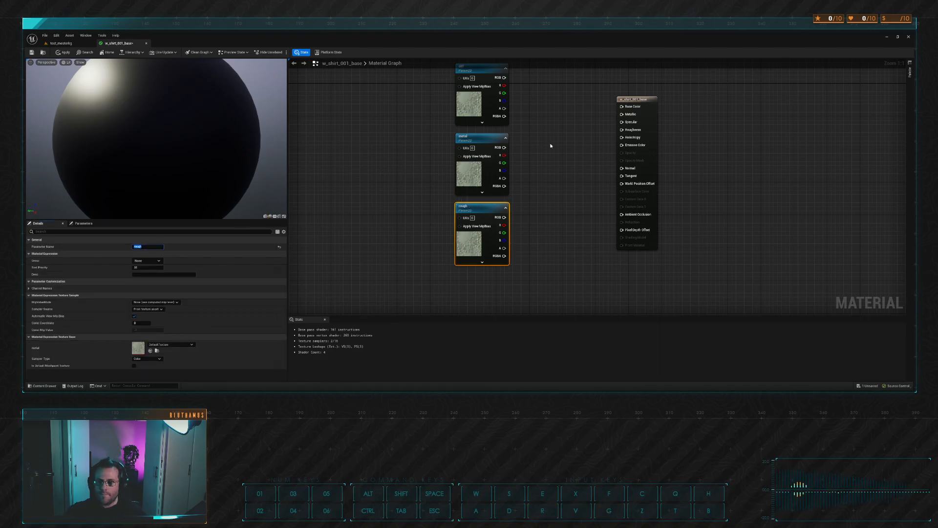
Promote the Specular input to a parameter named spec with slider maximum 1.0 and default value 0.1, placed beside the textures
right_click(630, 122)
click(635, 133)
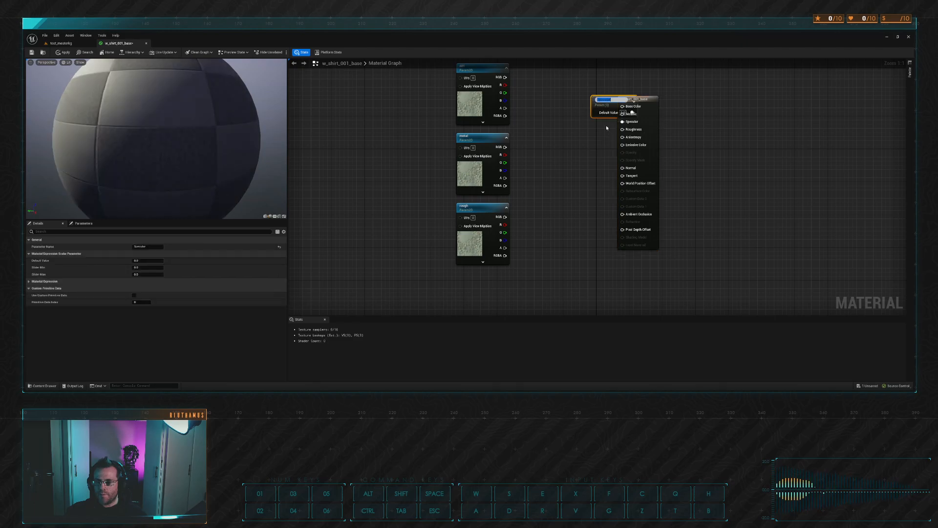
text(spec)
key(Return)
drag(602, 113, 553, 161)
click(149, 275)
text(10.1)
key(Return)
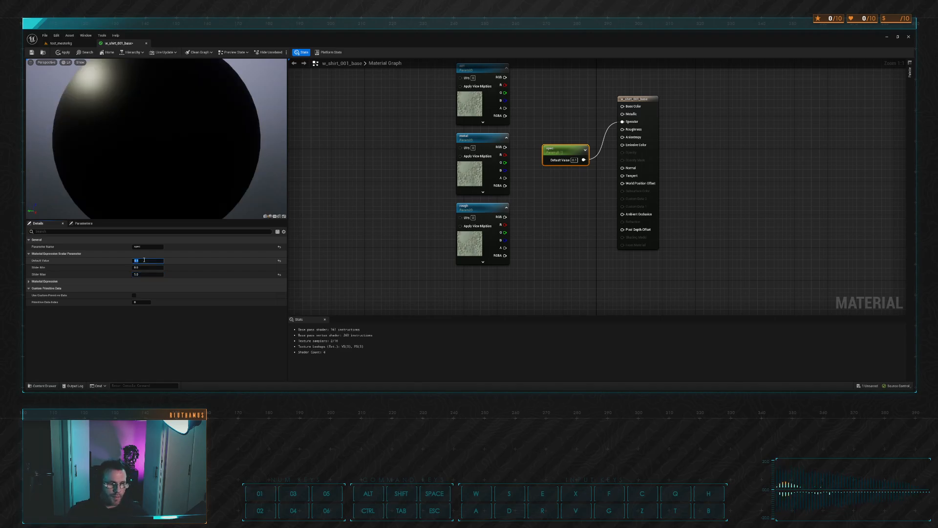
Connect the diff texture's red output to Base Color and move the diff node higher above the metal node
right_drag(504, 85, 449, 109)
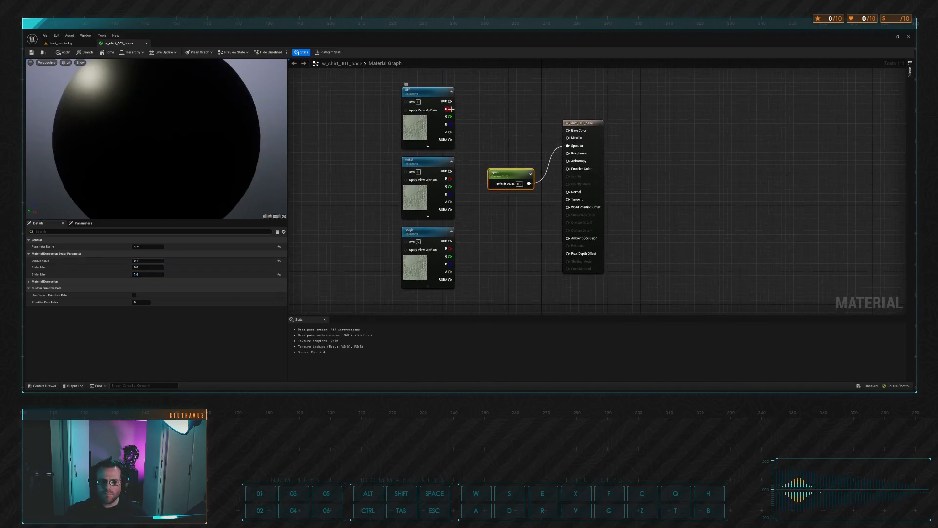
drag(451, 108, 627, 107)
right_drag(505, 121, 541, 155)
drag(476, 127, 481, 94)
right_drag(486, 103, 487, 151)
drag(481, 143, 474, 126)
right_drag(502, 146, 495, 124)
drag(477, 123, 505, 155)
key(Return)
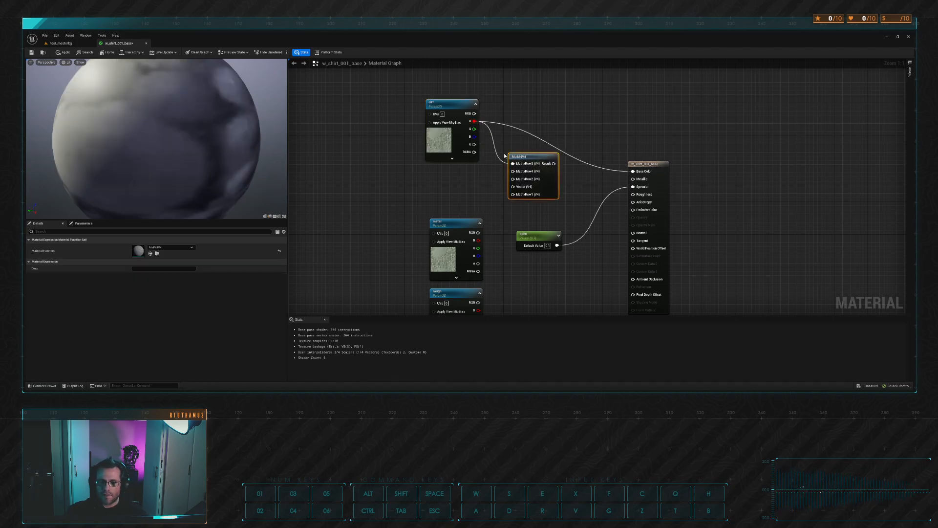
click(514, 139)
click(528, 154)
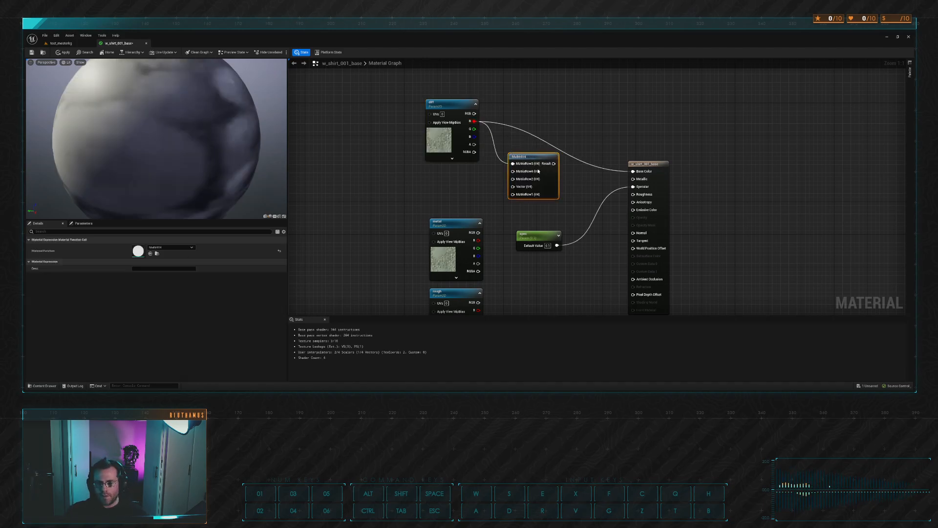
key(Delete)
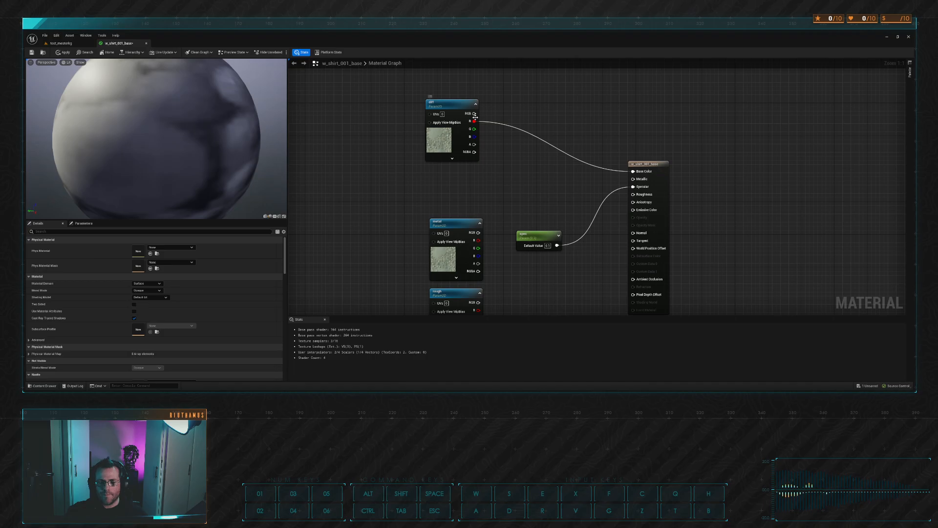
drag(474, 121, 523, 158)
key(Return)
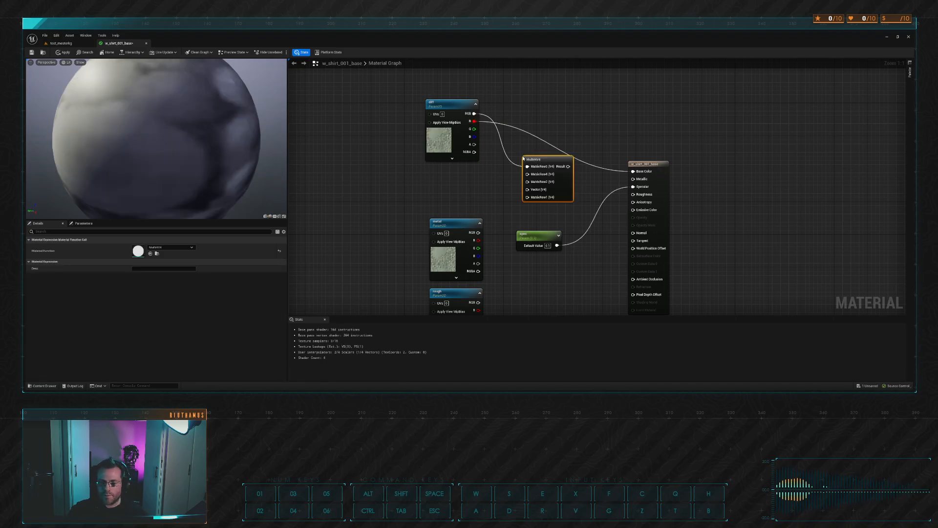
drag(458, 138, 569, 204)
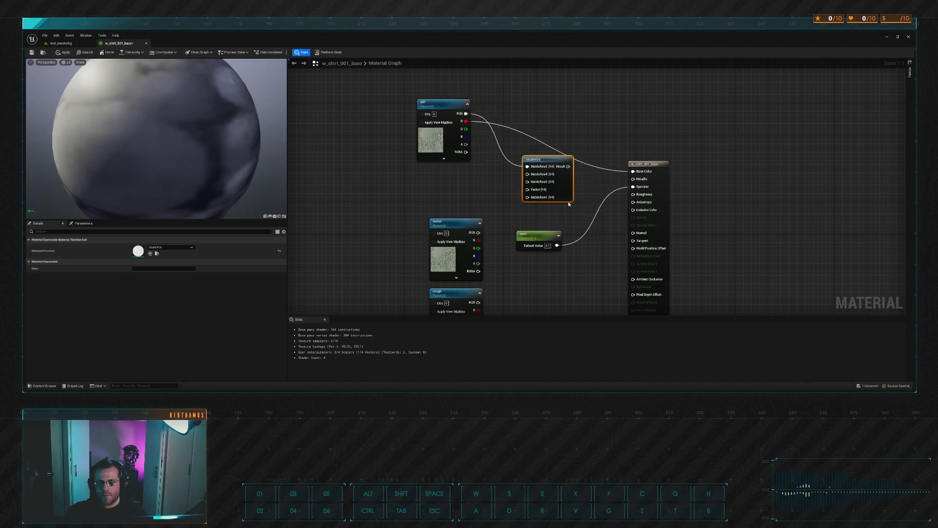
key(Delete)
Feed the diff texture's RGB output into a new Multiply node and add a vector parameter named diffColor
drag(466, 114, 531, 109)
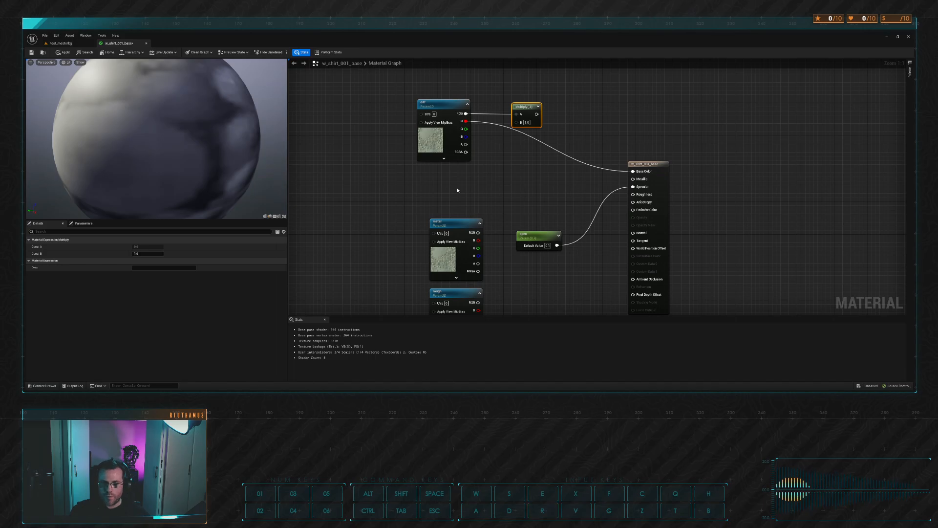
click(458, 190)
text(diffColor)
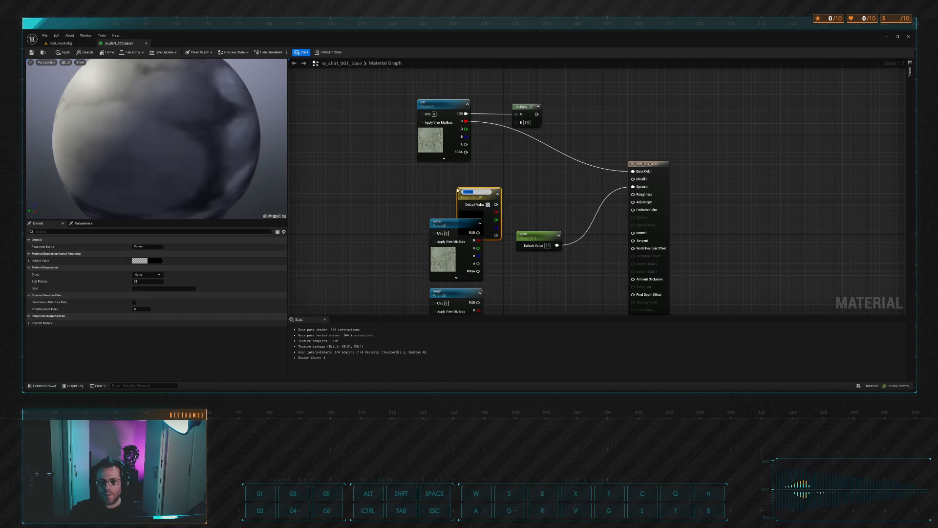
key(Return)
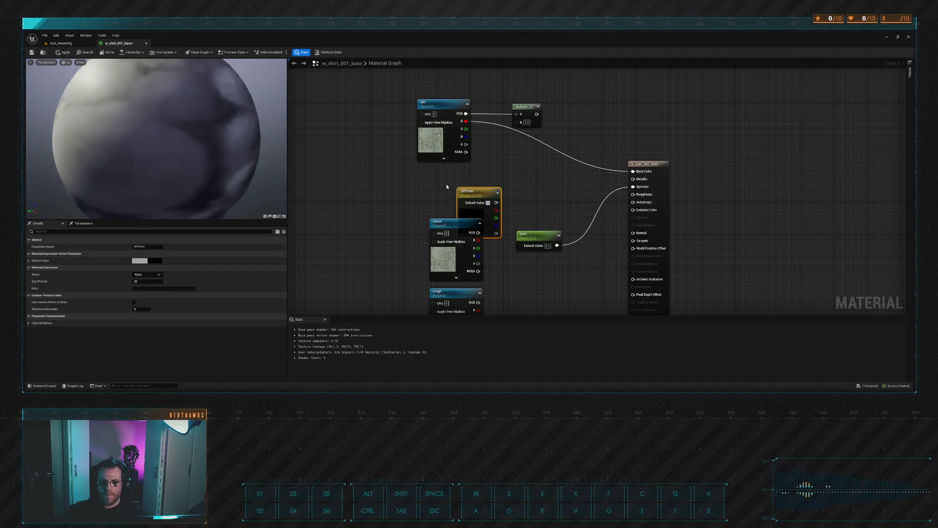
Place diffColor under the diff texture, wire it into Multiply's B input, and connect the Multiply result to Base Color
drag(476, 197, 517, 123)
right_drag(504, 167, 513, 179)
drag(400, 96, 548, 182)
drag(534, 120, 517, 92)
right_drag(562, 106, 516, 97)
drag(478, 89, 597, 174)
right_drag(575, 129, 676, 151)
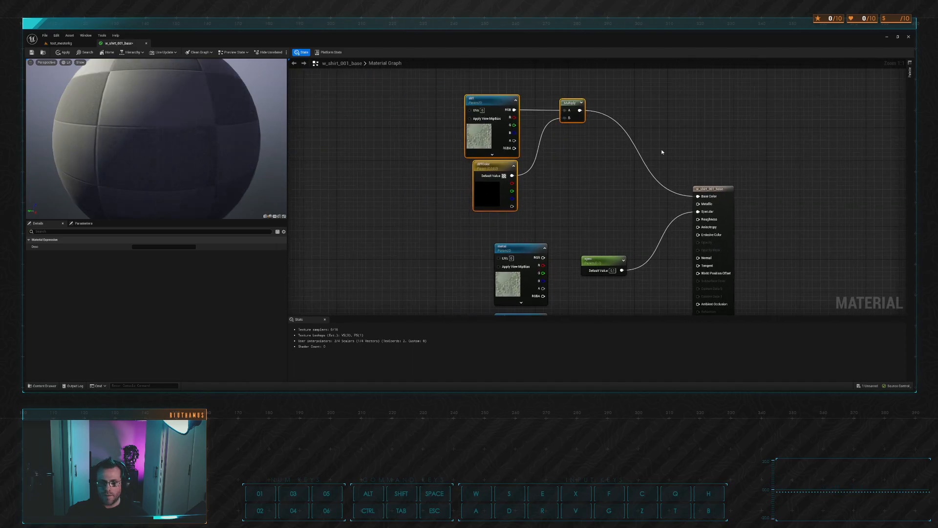
Set diffColor's default value to a golden tan color and align its node beneath the diff texture
click(493, 169)
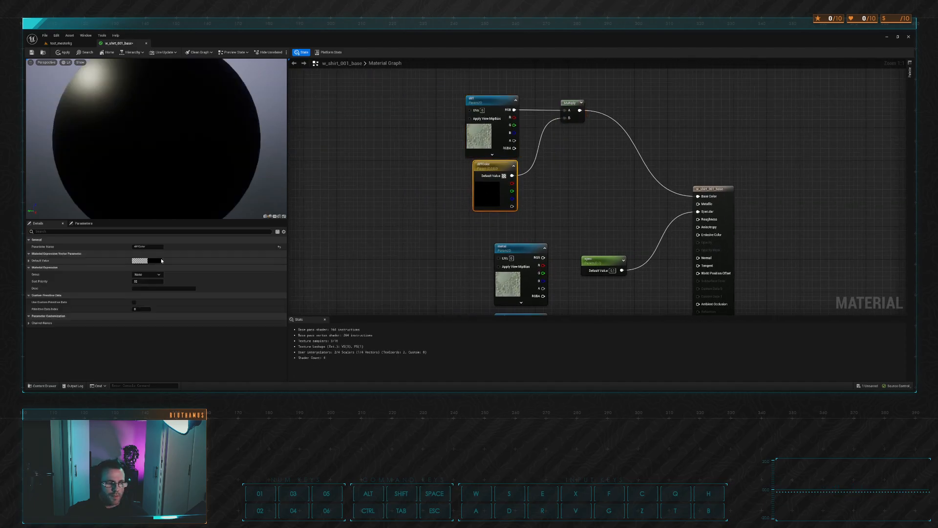
click(235, 298)
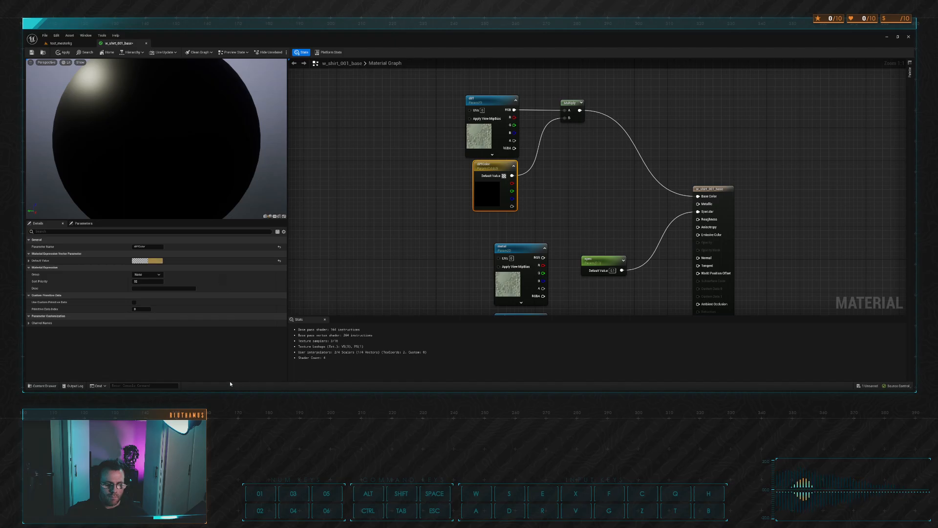
drag(513, 168, 507, 168)
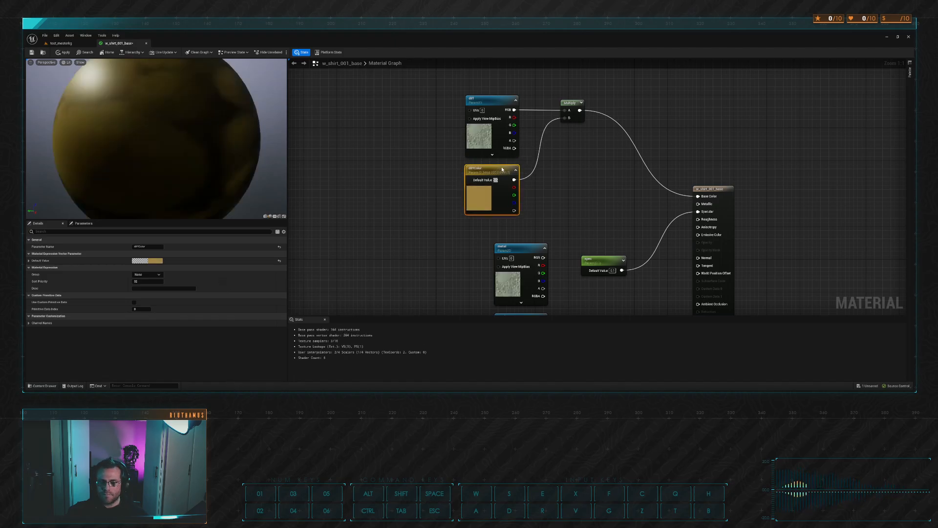
Assign the w_shirt_001_diff texture to the diff node
right_drag(573, 183, 526, 181)
scroll(176, 148, down, 5)
click(436, 101)
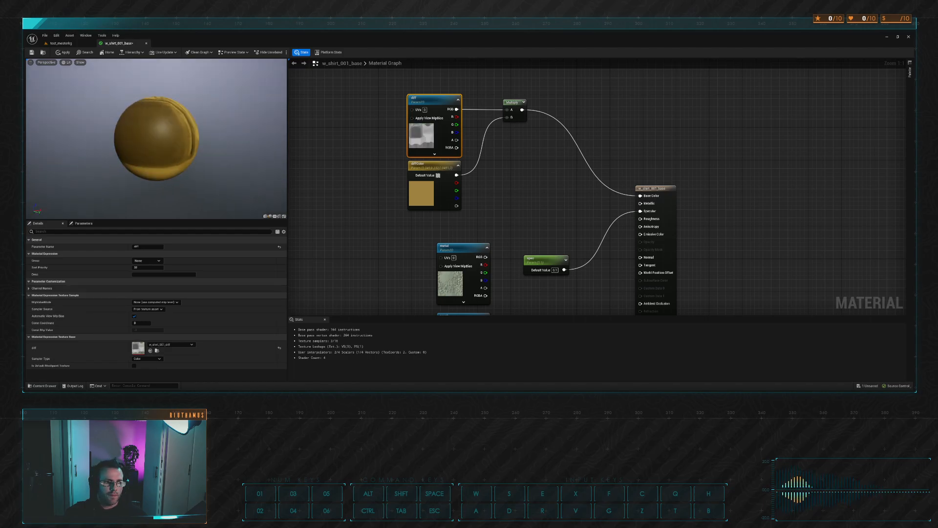
Move the metal texture node directly beneath the diffColor parameter, aligned with its column
right_drag(532, 195, 526, 176)
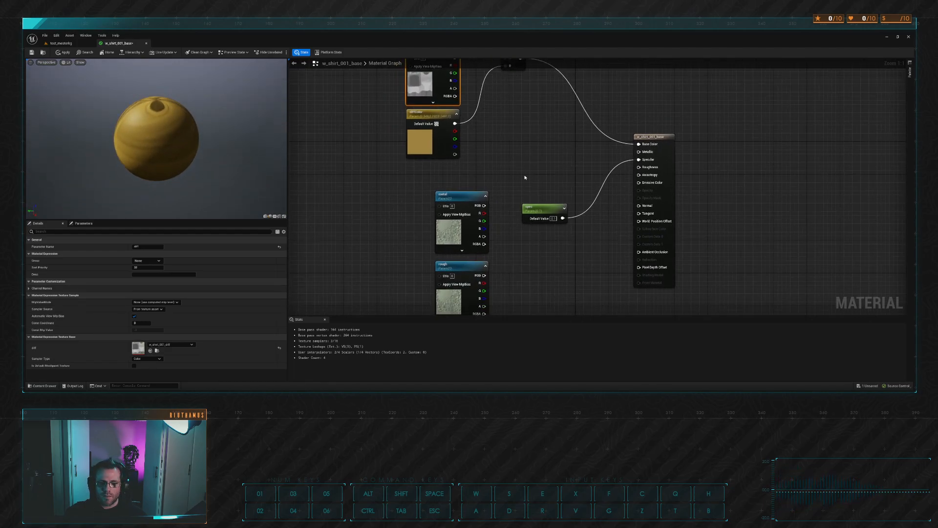
drag(465, 196, 435, 171)
right_drag(412, 175, 417, 202)
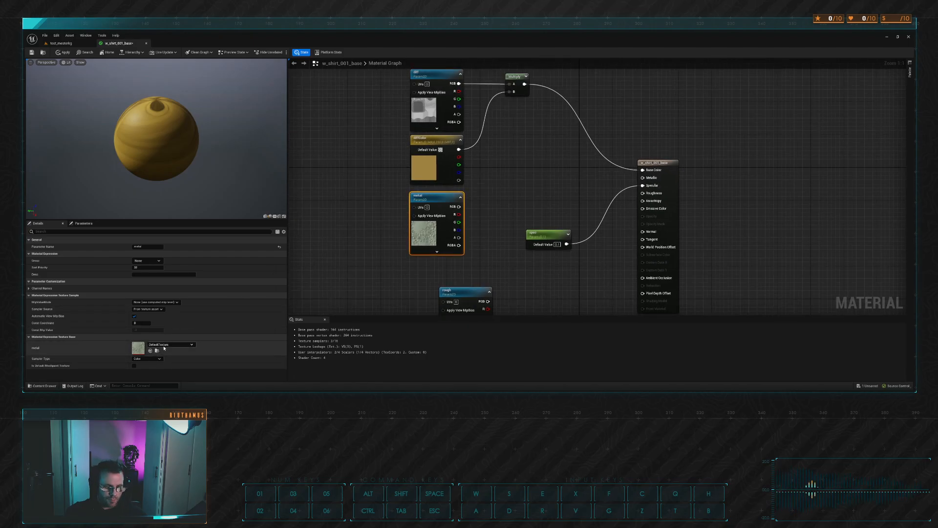
Assign a plain black texture to the metal node and connect its RGB output to Metallic
click(180, 284)
right_drag(485, 206, 466, 214)
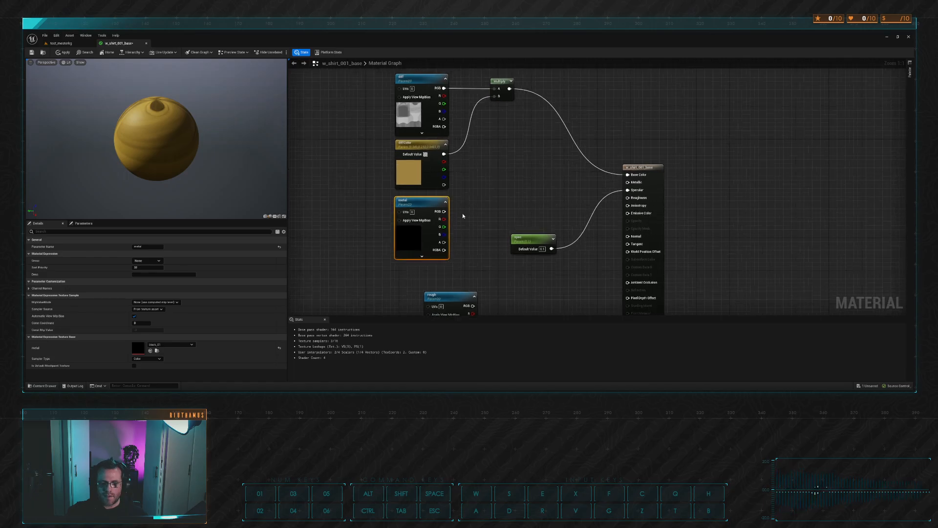
drag(444, 211, 628, 181)
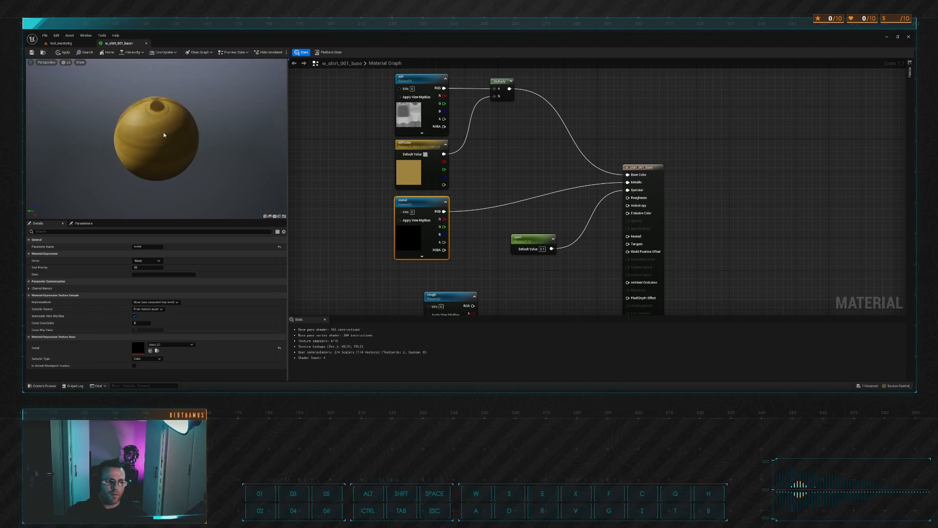
Move the spec parameter node slightly higher, between the metal texture and the material output
right_drag(550, 220, 540, 198)
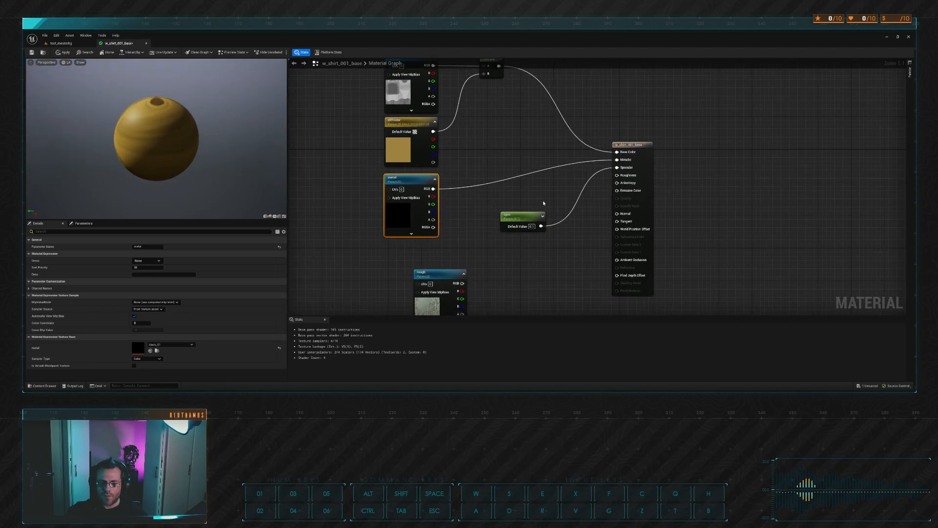
drag(525, 215, 525, 188)
click(538, 192)
click(538, 192)
Place the rough node beneath metal with the w_shirt_001_rough texture and connect its RGB output to Roughness
right_drag(548, 173, 542, 133)
click(419, 219)
drag(420, 220, 411, 207)
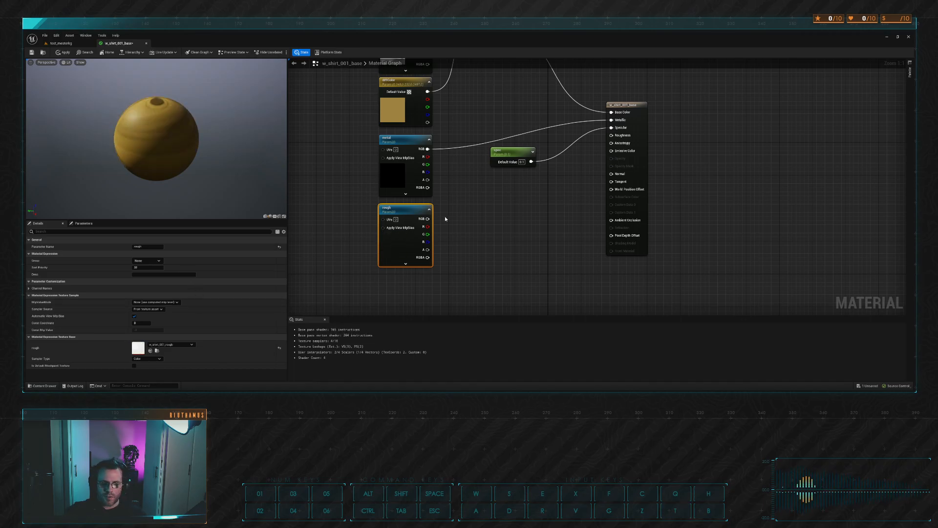
drag(427, 218, 611, 135)
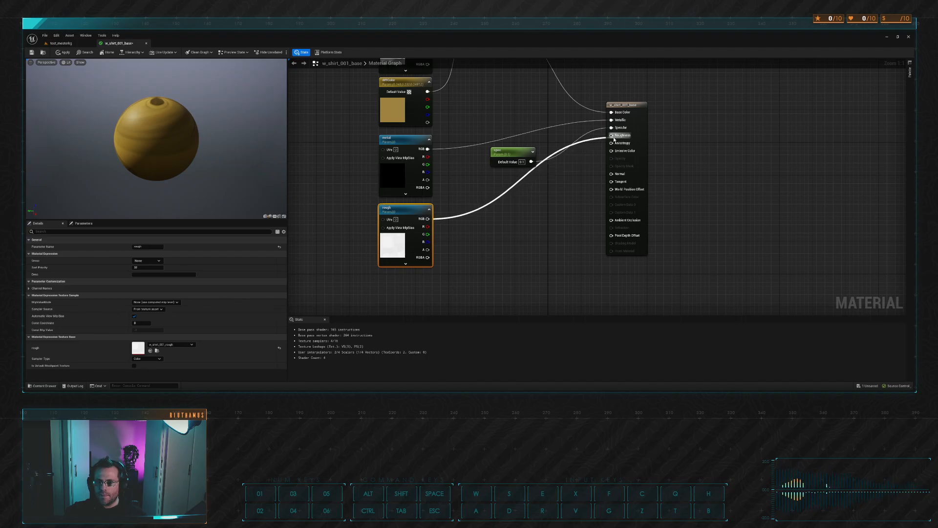
mouse_move(169, 150)
mouse_down()
mouse_move(185, 183)
mouse_move(164, 171)
mouse_up()
Raise the material output node level with the Multiply node and shift the spec parameter up to suit
drag(514, 195, 512, 164)
right_drag(513, 165, 509, 201)
drag(509, 201, 511, 188)
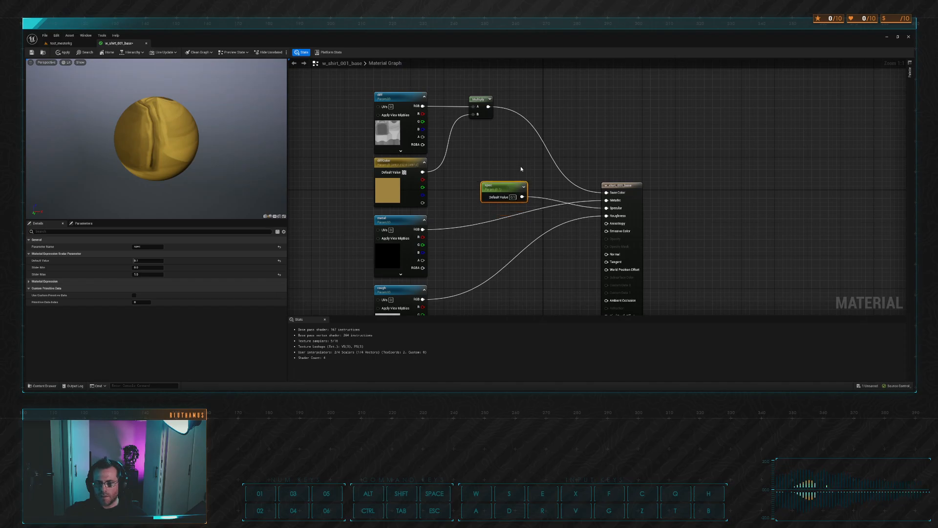
right_drag(604, 124, 611, 124)
drag(638, 183, 666, 97)
drag(512, 191, 512, 150)
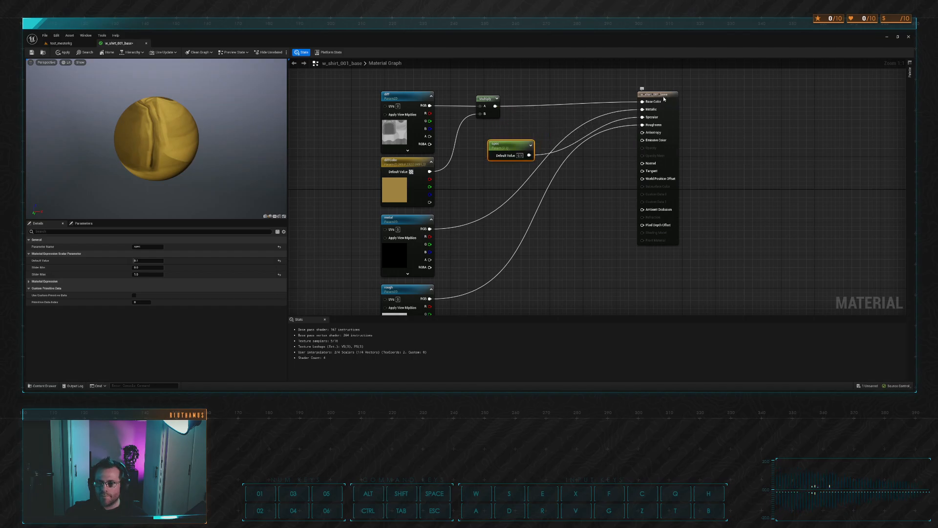
drag(663, 96, 667, 101)
right_drag(602, 130, 608, 143)
Move the spec parameter node to the end of the input column, beneath the rough texture
mouse_move(528, 156)
mouse_down()
mouse_move(516, 145)
mouse_move(522, 161)
mouse_up()
right_drag(543, 138, 562, 149)
scroll(539, 134, down, 2)
drag(507, 143, 433, 305)
right_drag(489, 264, 473, 251)
scroll(490, 167, down, 1)
right_drag(485, 139, 496, 175)
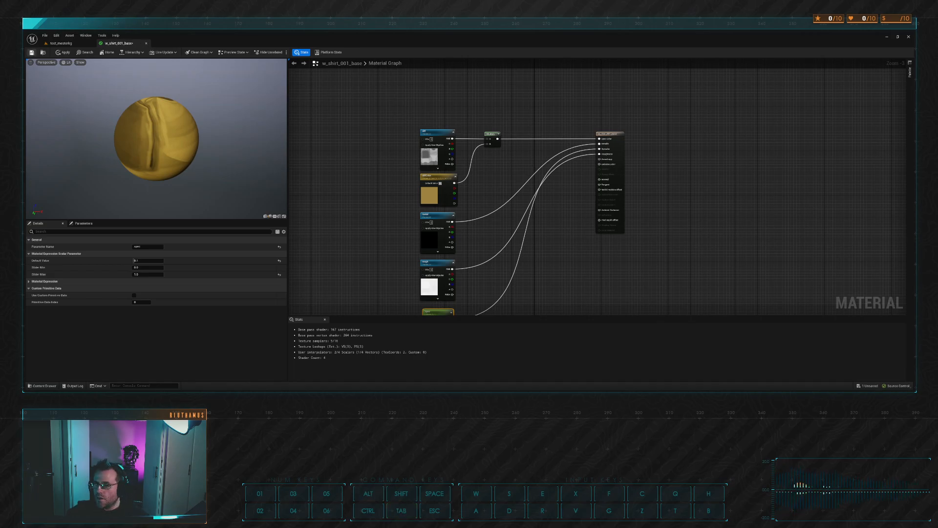
Save the w_shirt_001_base material and close its editor
key(alt+Tab)
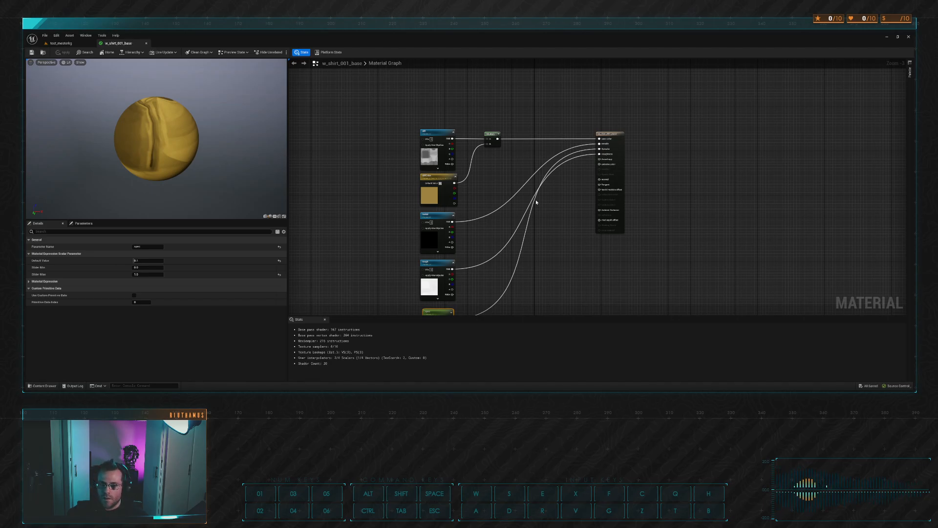
right_drag(369, 144, 341, 106)
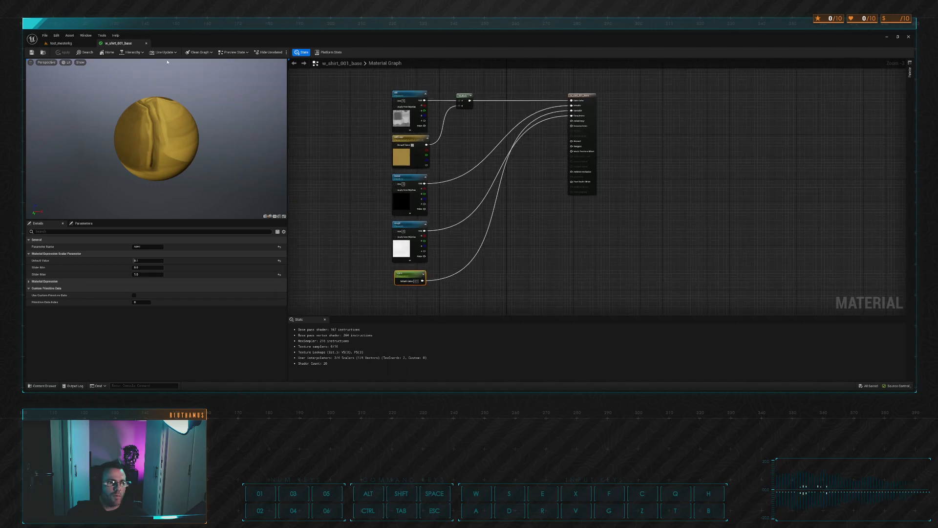
click(147, 43)
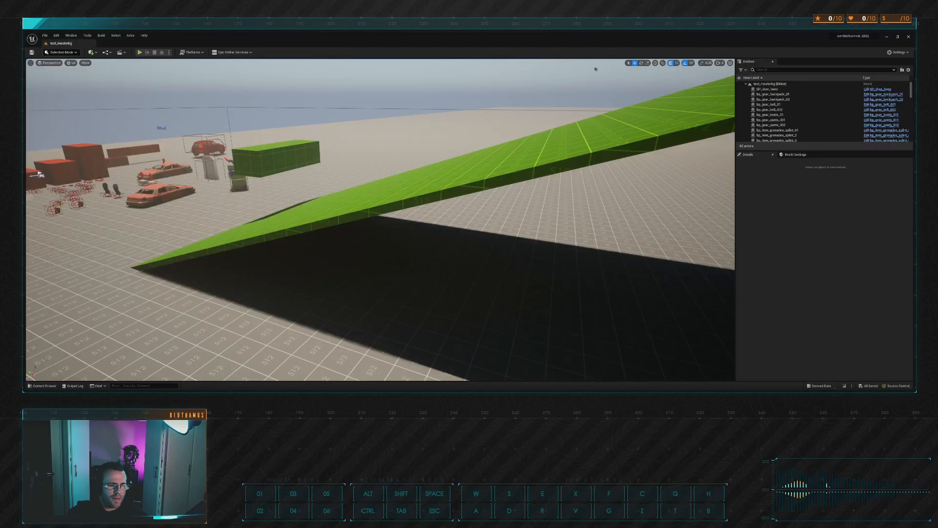
Create a material instance from w_shirt_001_base, name it w_shirt_001_brown, and open it for editing
click(43, 385)
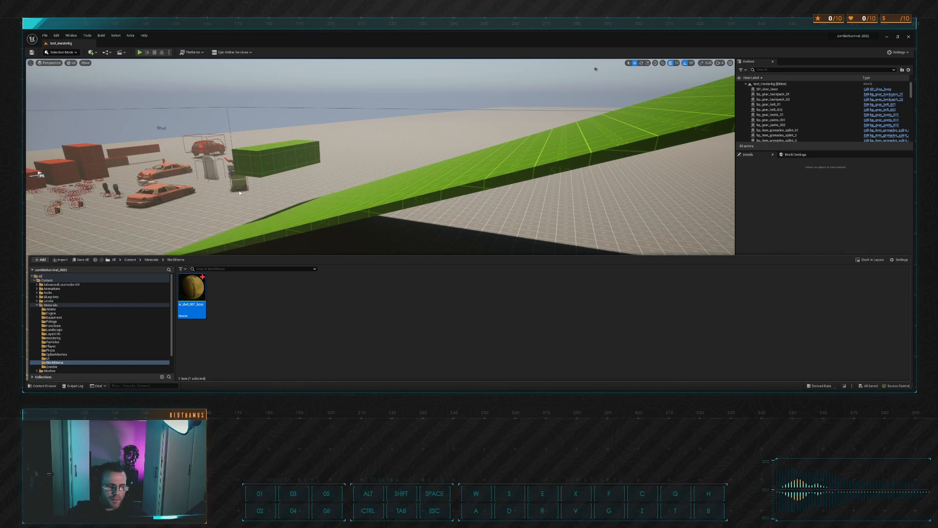
click(245, 163)
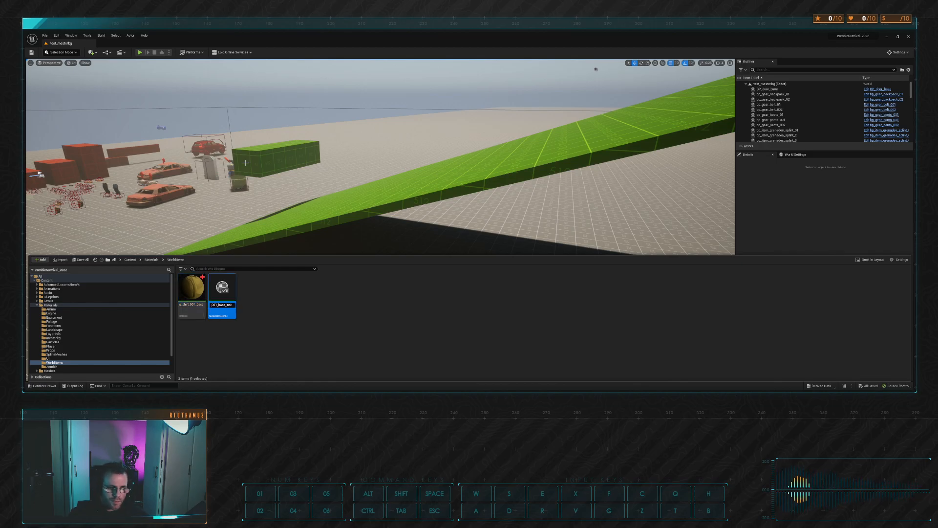
key(BackSpace)
key(BackSpace)
key(BackSpace)
key(BackSpace)
key(BackSpace)
key(BackSpace)
key(BackSpace)
key(BackSpace)
key(BackSpace)
text(brown)
key(Return)
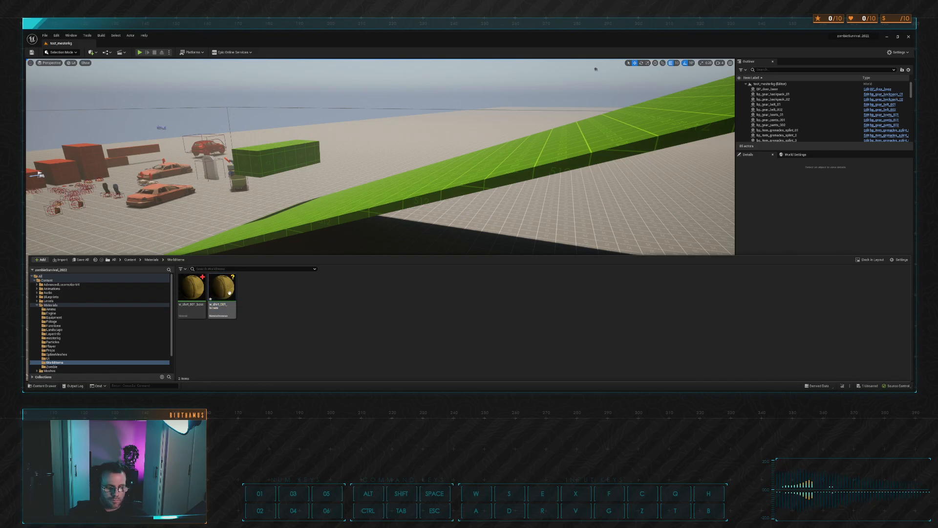
double_click(232, 291)
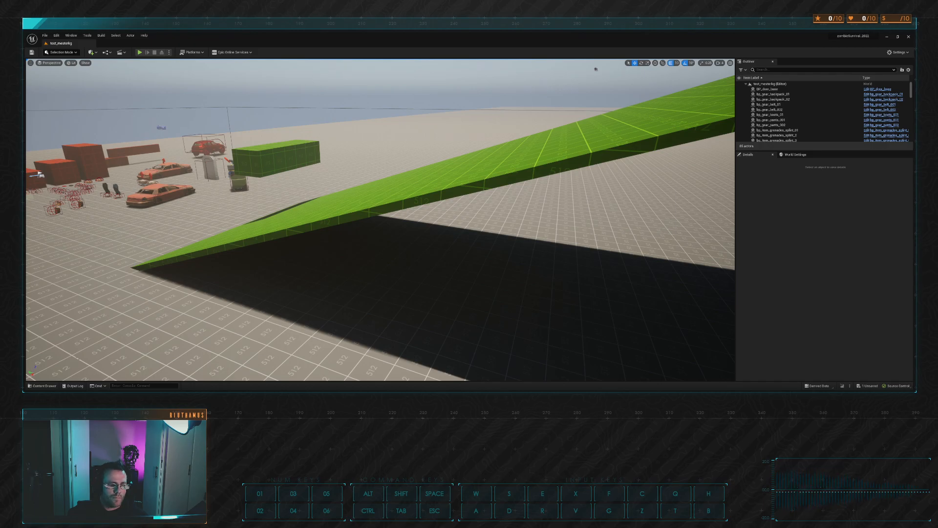
Open the w_shirt_001 mesh from the Meshes/WorldItems folder and assign the w_shirt_001_brown material to it
click(43, 385)
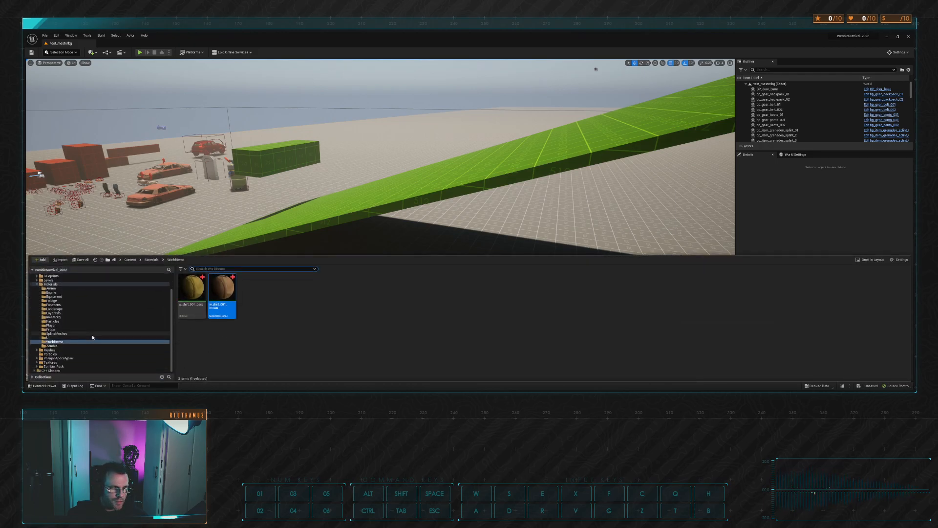
click(53, 350)
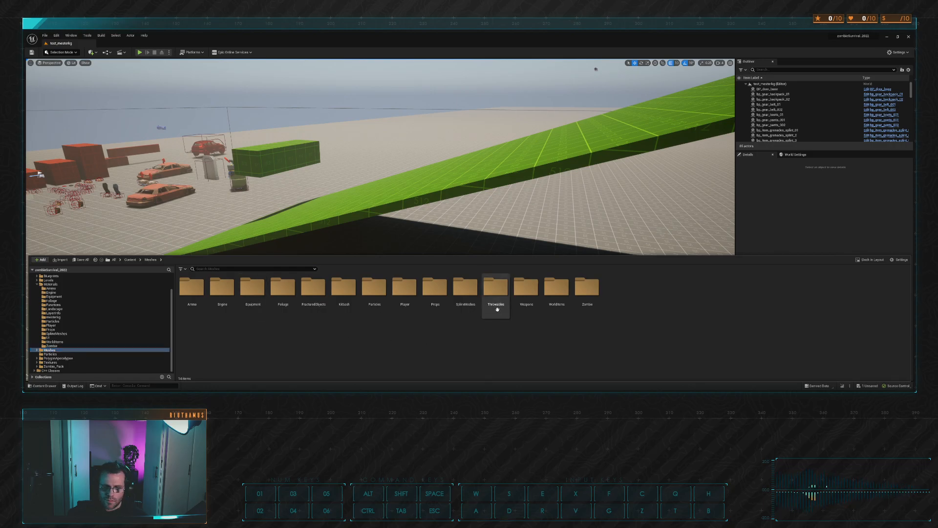
double_click(562, 294)
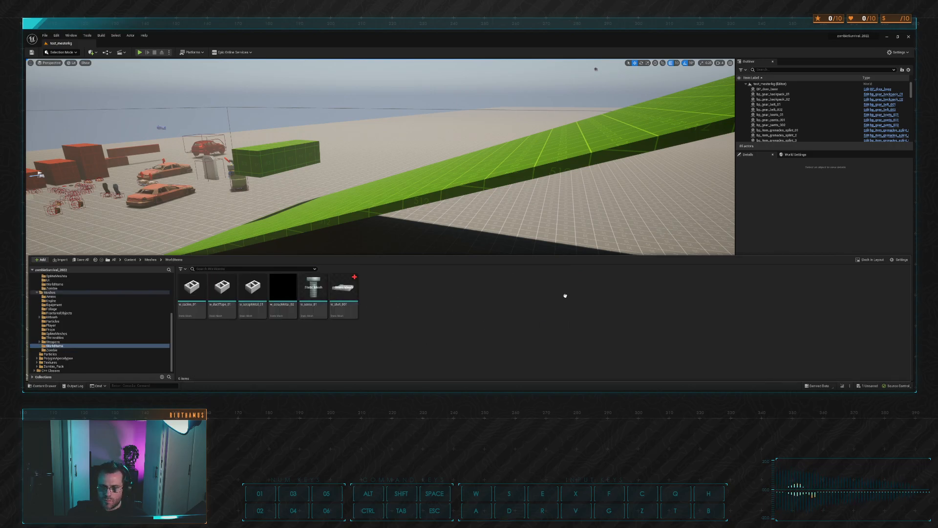
double_click(348, 292)
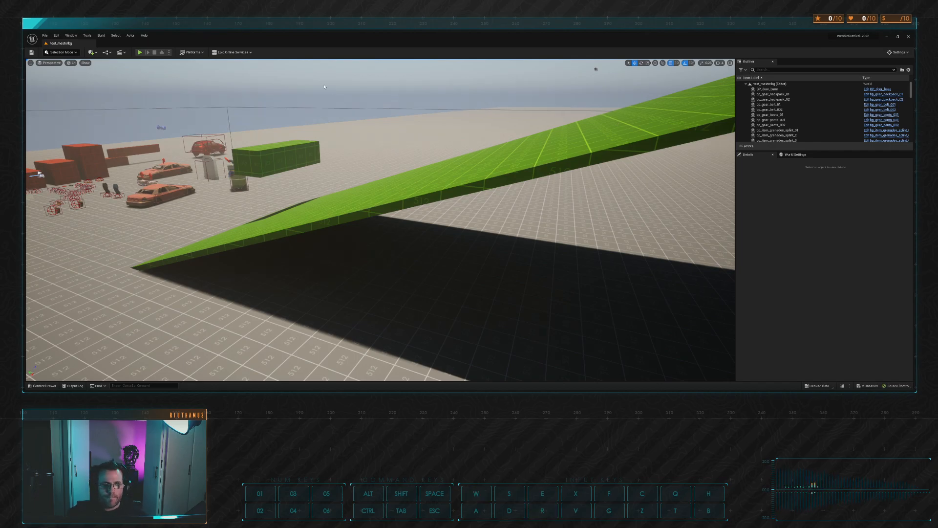
Place the w_shirt_001 mesh on the level floor near the backpacks and cars, and view it up close
right_drag(350, 72, 244, 63)
key(w)
key(a)
click(43, 386)
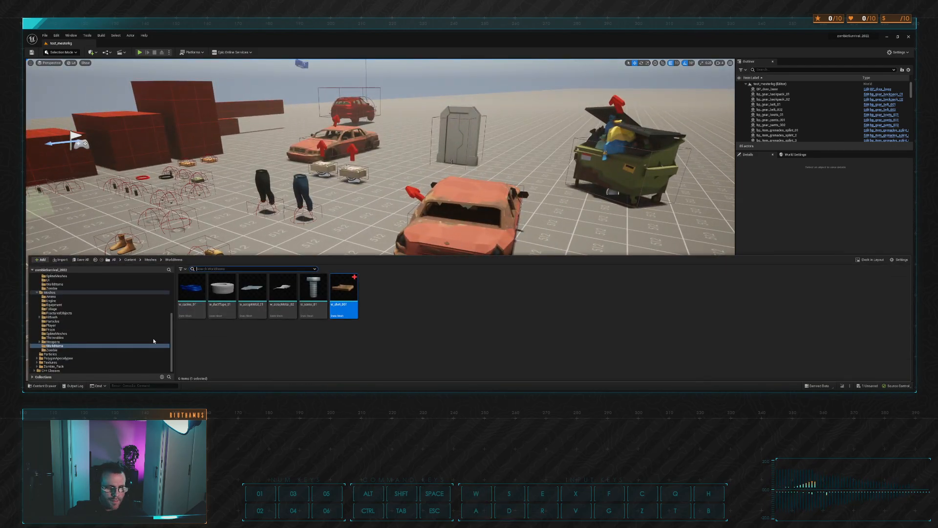
drag(343, 291, 299, 320)
right_drag(336, 292, 294, 296)
key(w)
key(s)
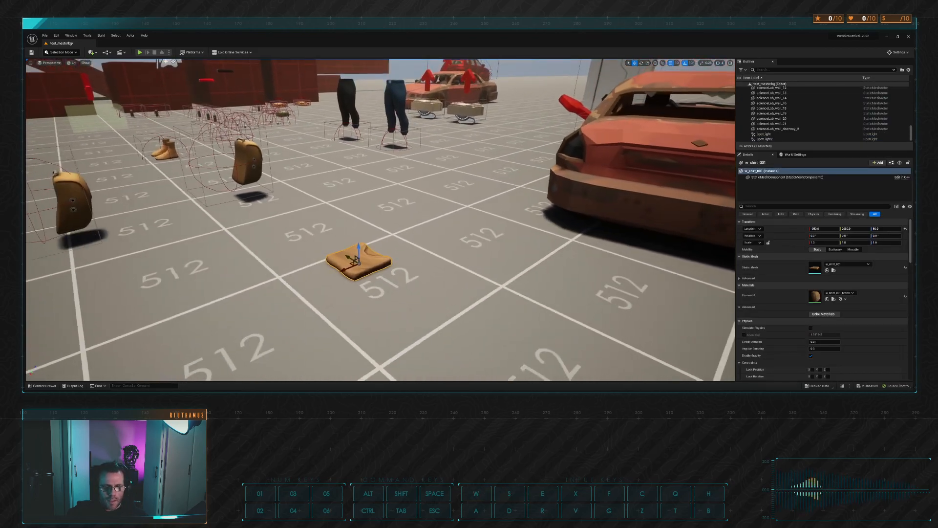
Duplicate the folded shirt and raise the copy so it sits above the original
key(ctrl+d)
drag(361, 247, 359, 234)
click(401, 276)
right_drag(401, 276, 455, 296)
key(a)
key(d)
key(w)
key(s)
key(a)
key(w)
click(361, 200)
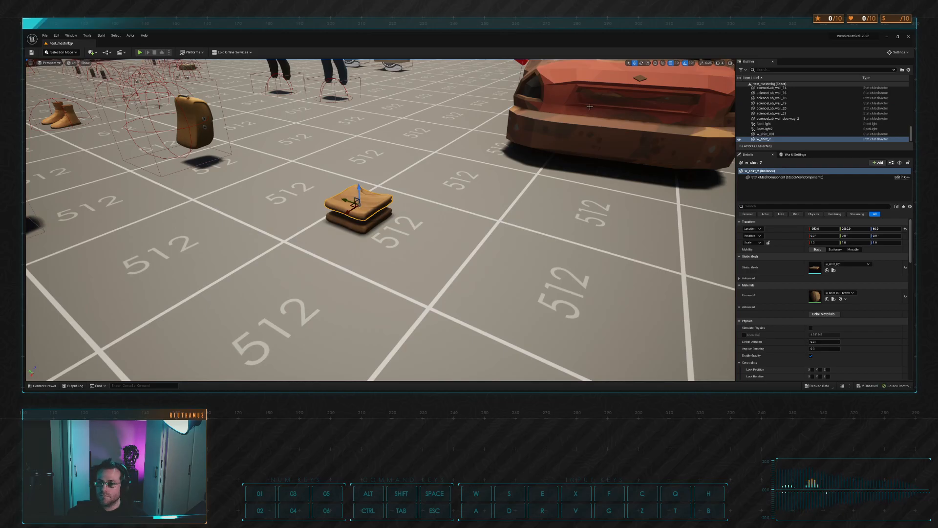
Disable grid snapping, lower the copied shirt onto the original, and rotate it slightly around the vertical axis
click(670, 63)
drag(361, 189, 380, 223)
key(e)
key(a)
right_drag(380, 223, 440, 215)
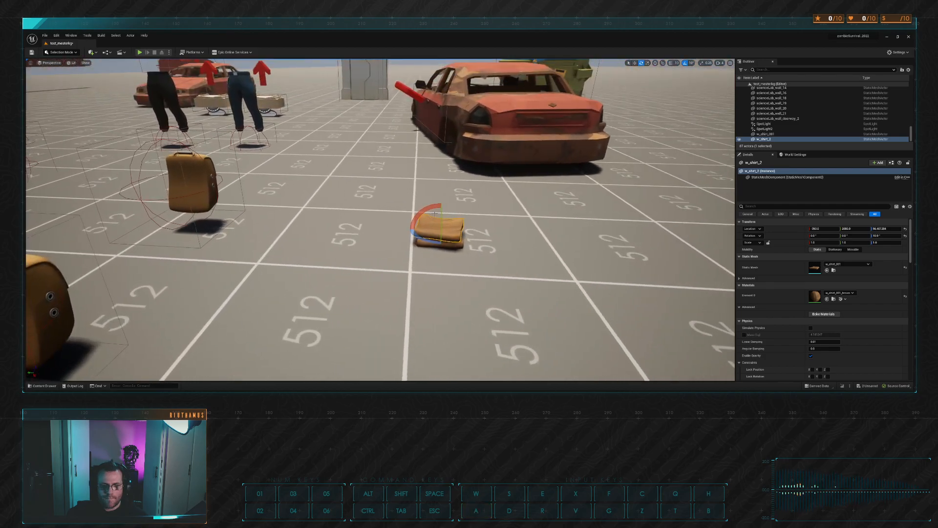
Duplicate the upper shirt, raise the new copy to form a three-shirt stack, rotate it slightly, and deselect it
key(ctrl+d)
key(w)
drag(440, 214, 443, 205)
right_drag(395, 256, 307, 249)
key(e)
drag(379, 272, 366, 272)
right_drag(366, 272, 496, 256)
key(Escape)
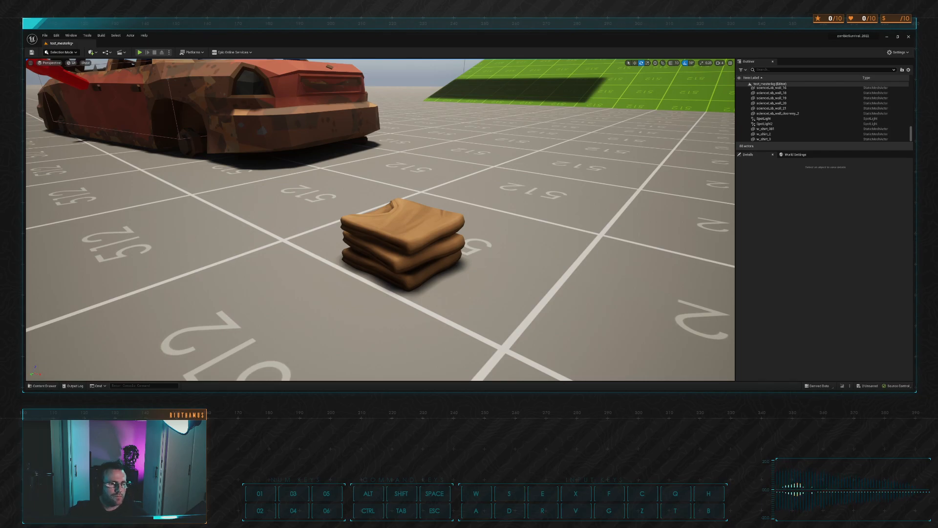
key(d)
right_drag(380, 220, 455, 186)
key(w)
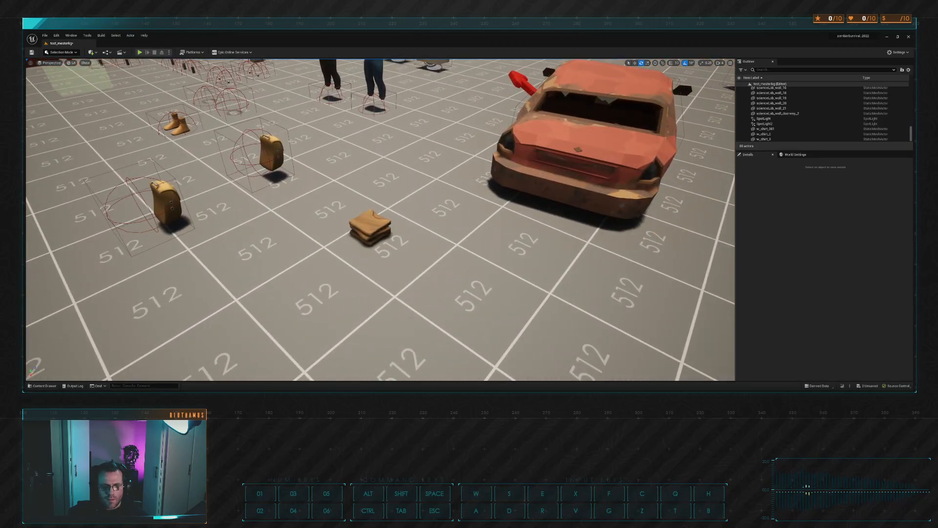
click(371, 225)
right_drag(371, 225, 313, 215)
key(Escape)
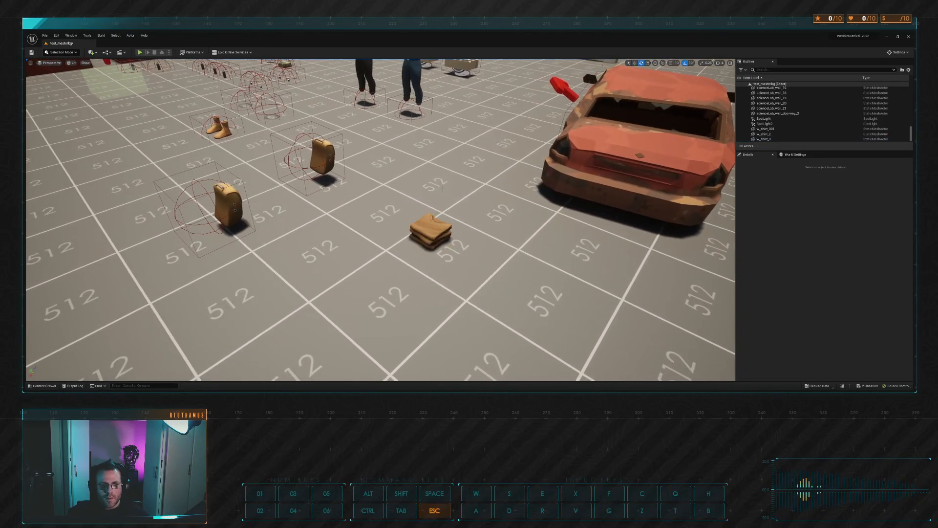
Open the bp_lootitem_shirt_001 blueprint from the Blueprints/Items/World folder in the full blueprint editor
click(50, 386)
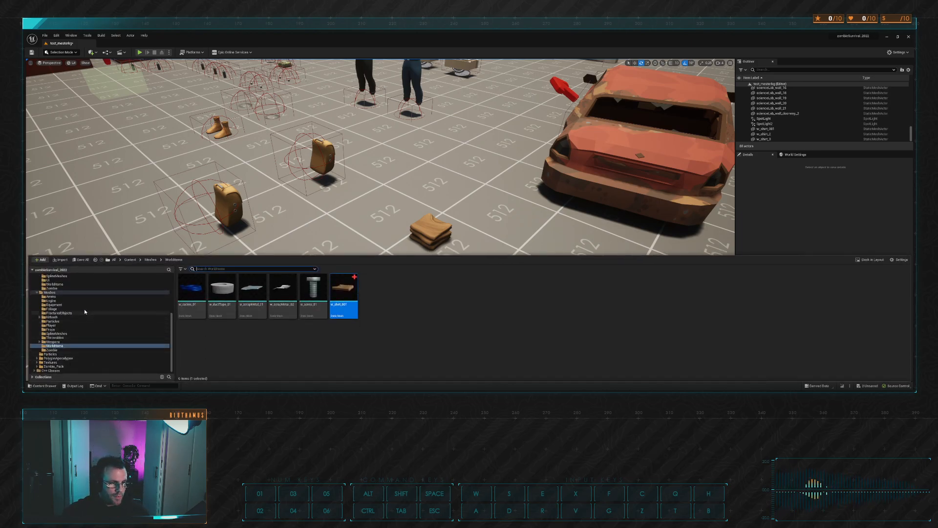
scroll(86, 311, up, 5)
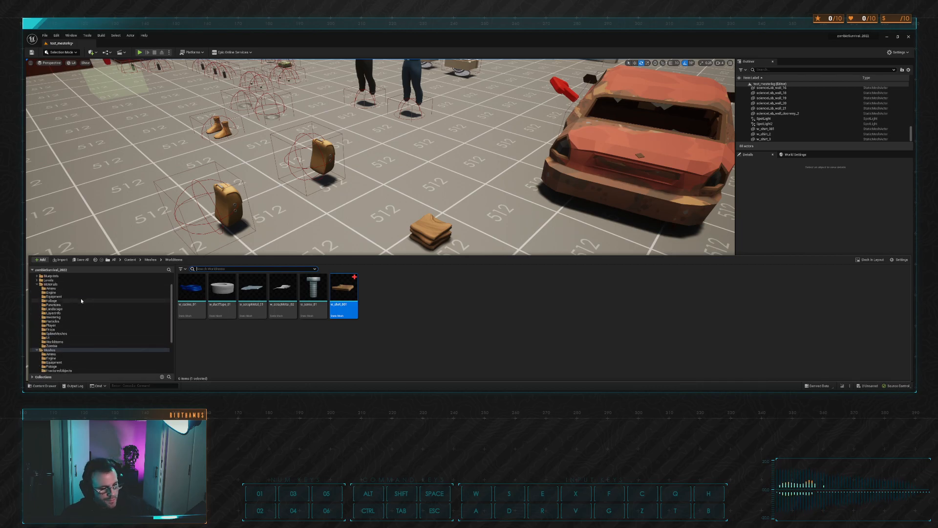
click(73, 342)
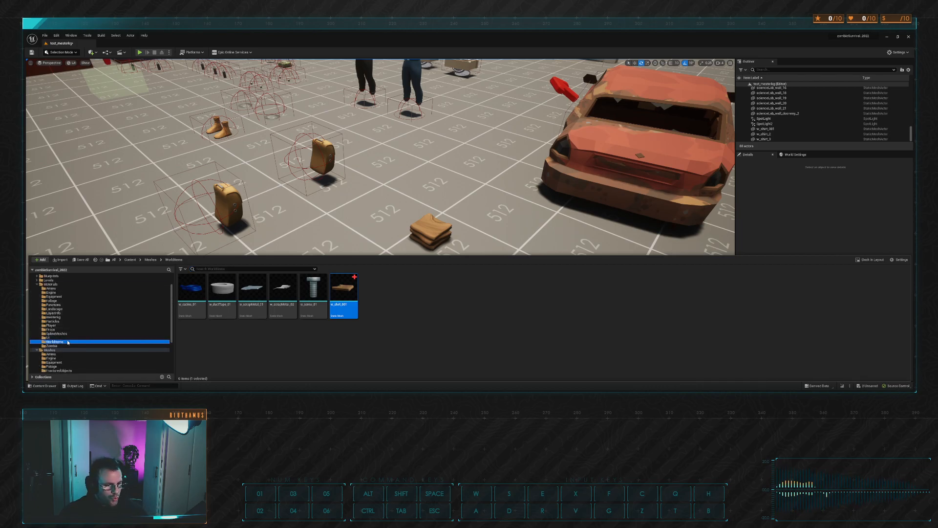
scroll(86, 313, up, 3)
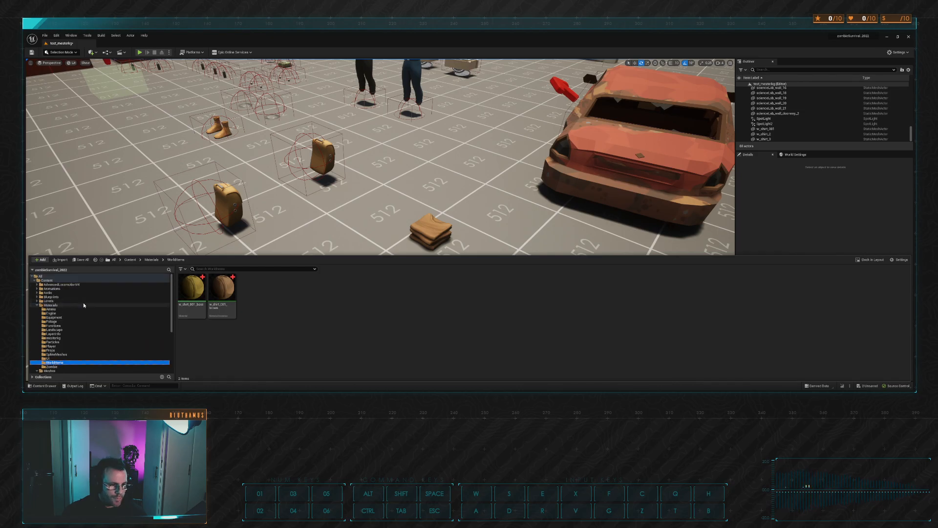
click(51, 297)
double_click(434, 293)
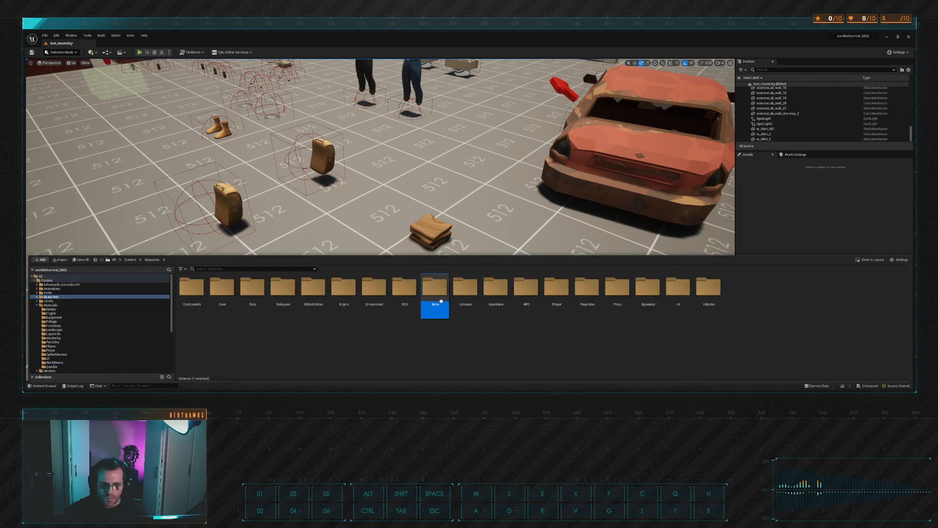
double_click(435, 301)
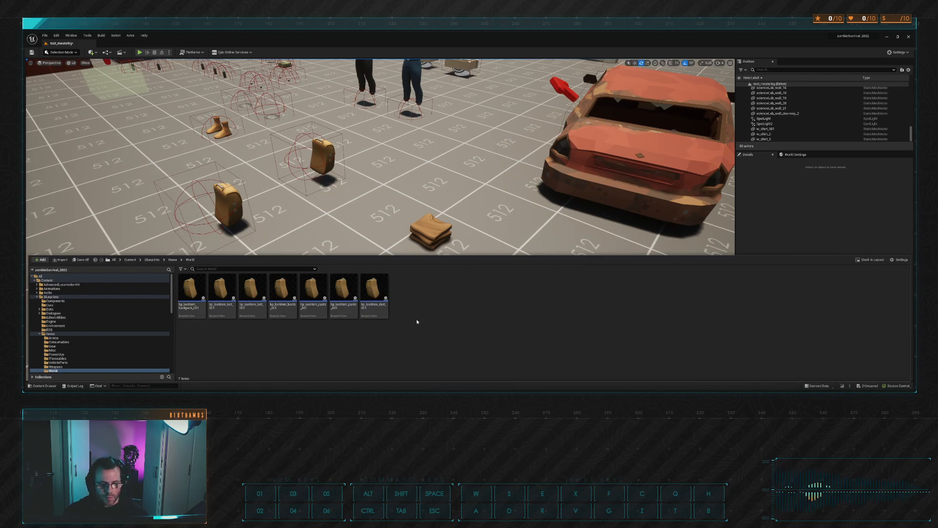
click(381, 316)
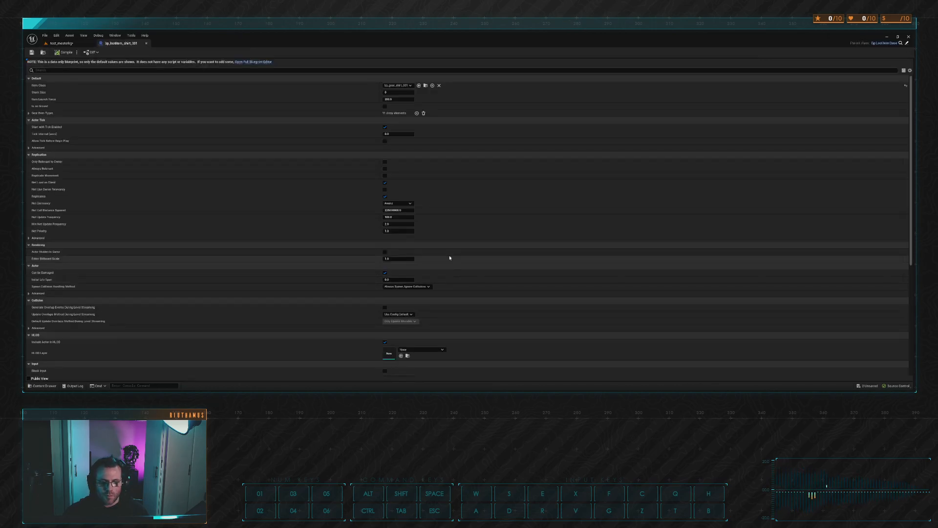
click(253, 62)
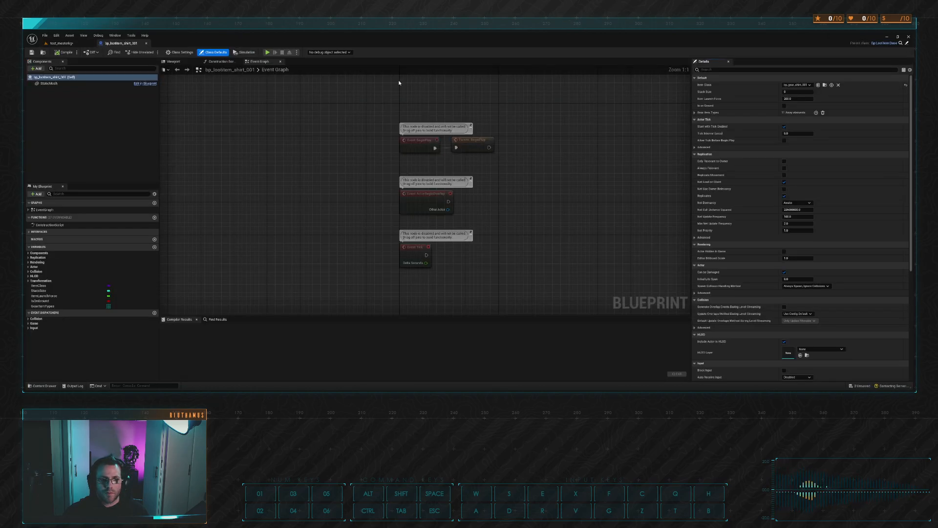
Assign the w_shirt_001 mesh to the StaticMesh component of the shirt loot blueprint
scroll(849, 235, down, 3)
scroll(836, 239, down, 2)
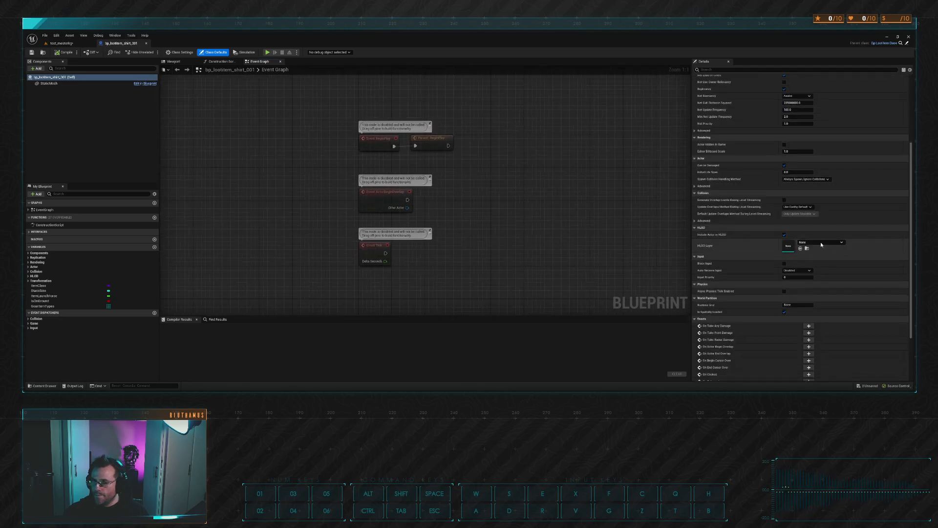
key(r)
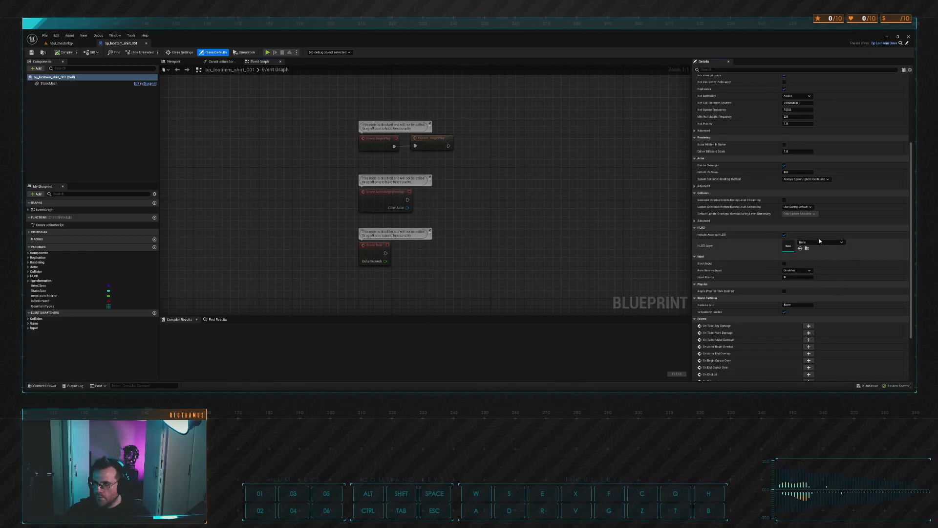
scroll(767, 257, up, 5)
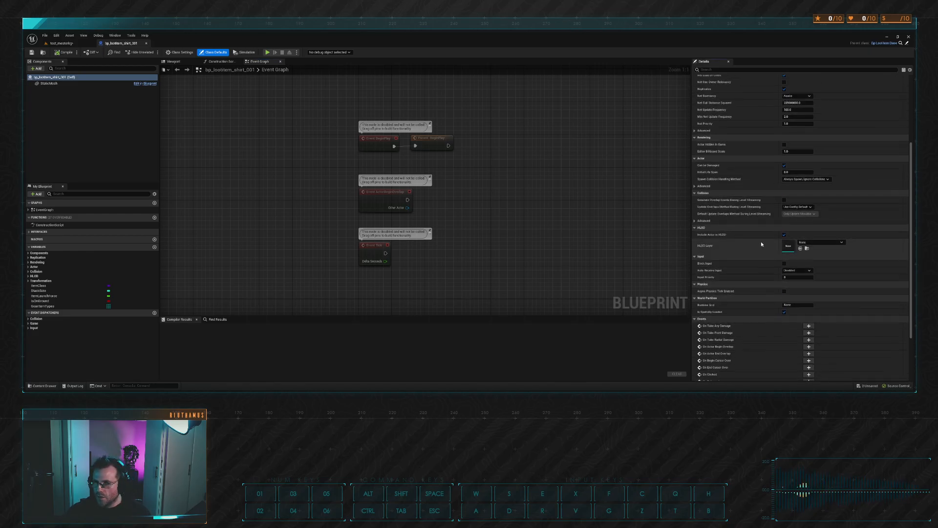
click(51, 83)
click(828, 156)
click(826, 218)
right_drag(442, 111, 469, 123)
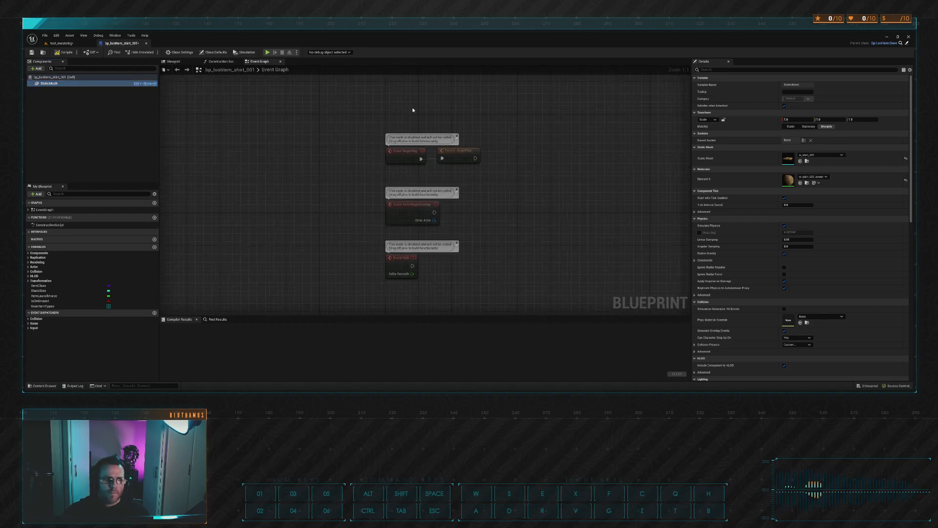
Preview the folded shirt in the blueprint viewport, compile the blueprint, and close it
click(173, 62)
right_drag(266, 83, 195, 106)
key(w)
key(d)
click(64, 52)
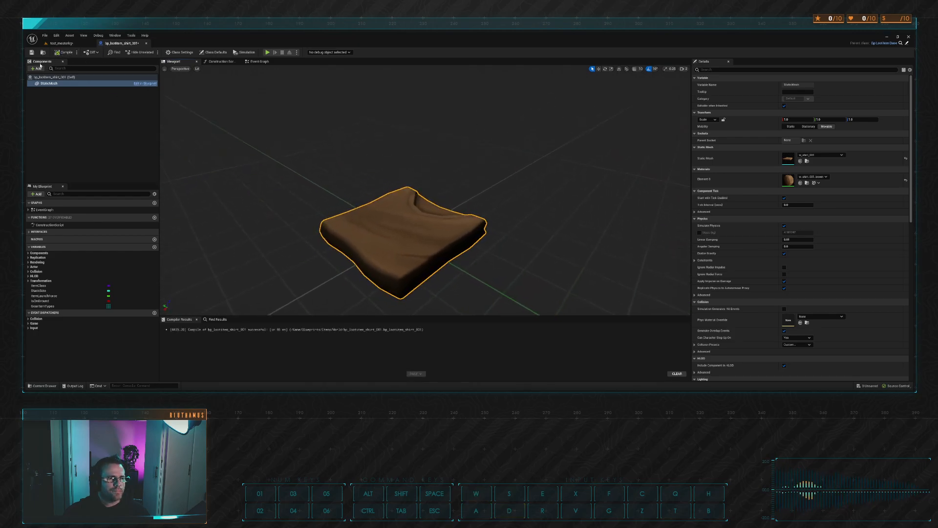
click(146, 43)
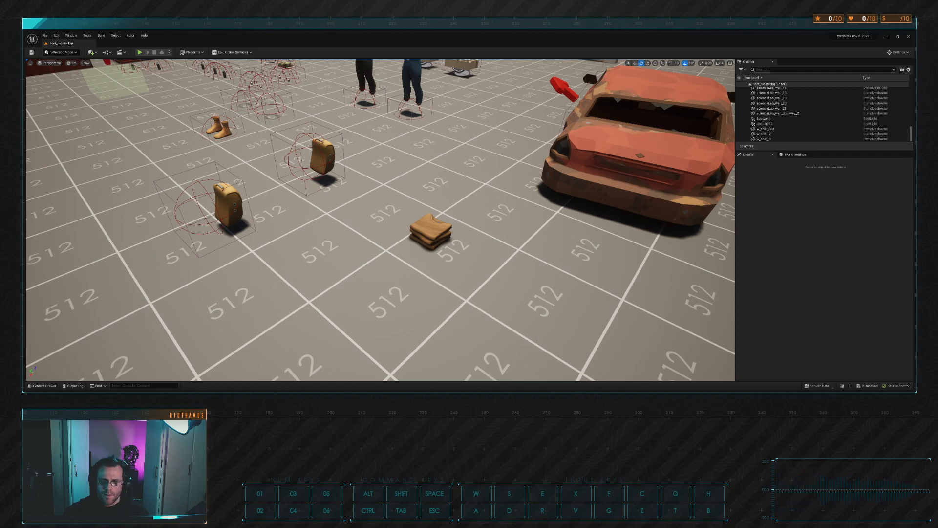
Open the w_shirt_001 static mesh asset used by the top shirt in the stack
click(764, 139)
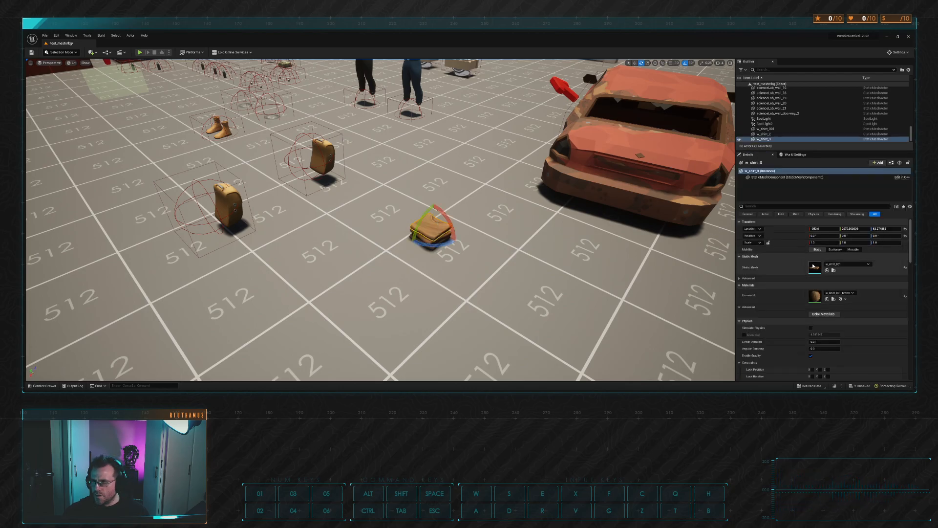
key(w)
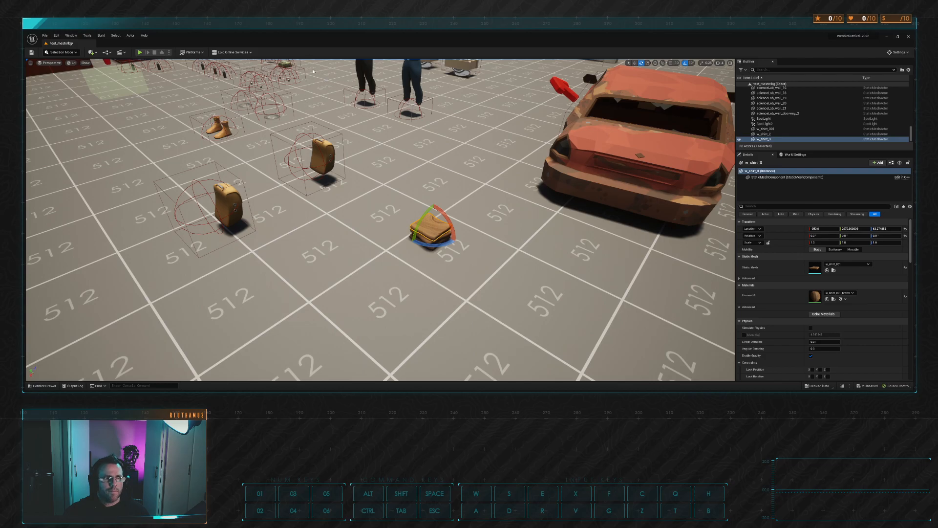
drag(115, 41, 114, 43)
key(w)
right_drag(329, 138, 283, 176)
key(w)
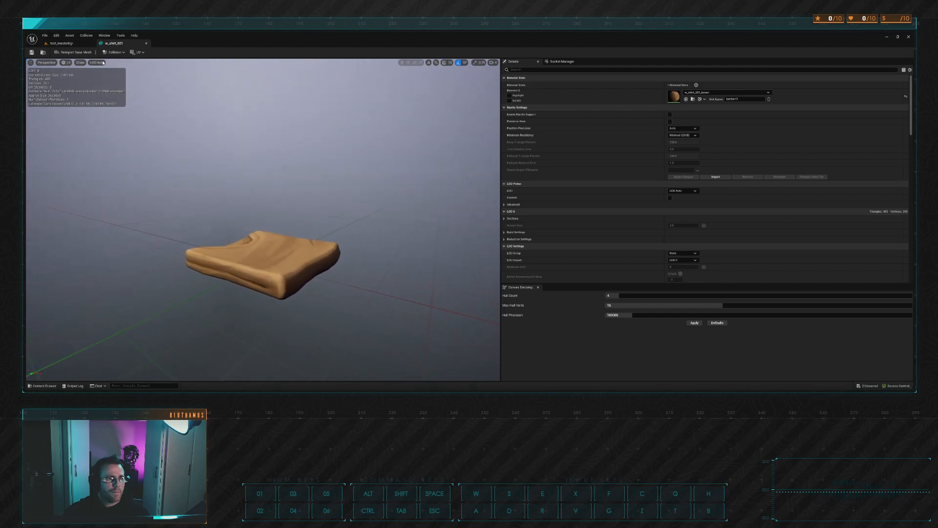
Examine the folded shirt mesh from several angles and distances, checking its LOD display, and close the mesh editor
click(100, 138)
key(s)
right_drag(285, 221, 223, 266)
key(w)
key(w)
key(s)
mouse_move(179, 113)
right_down()
mouse_move(149, 110)
mouse_move(161, 112)
right_up()
key(d)
click(145, 44)
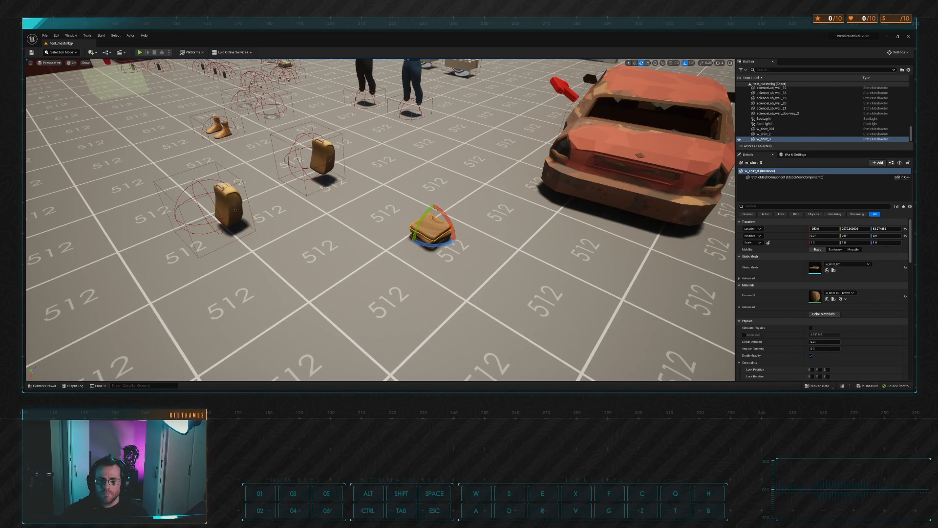
mouse_move(442, 183)
right_down()
mouse_move(415, 141)
mouse_move(457, 142)
mouse_move(442, 184)
right_up()
key(w)
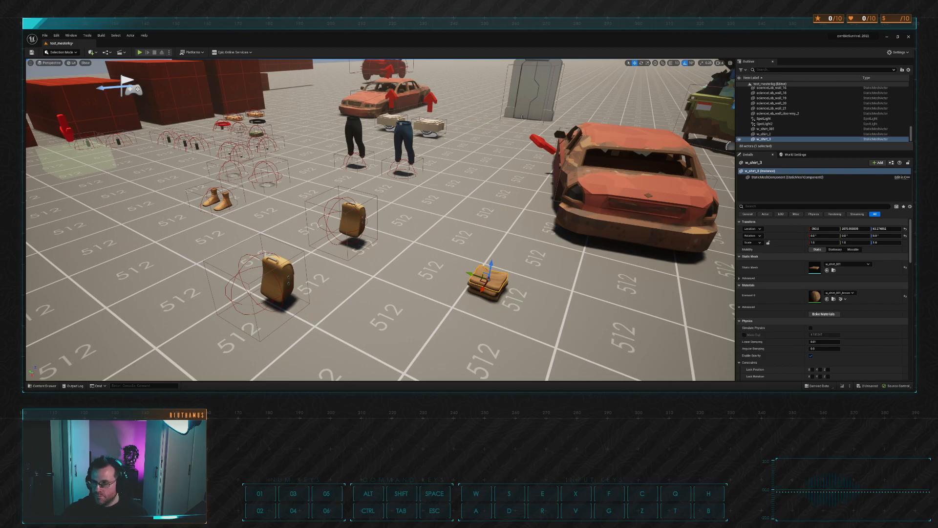
key(f)
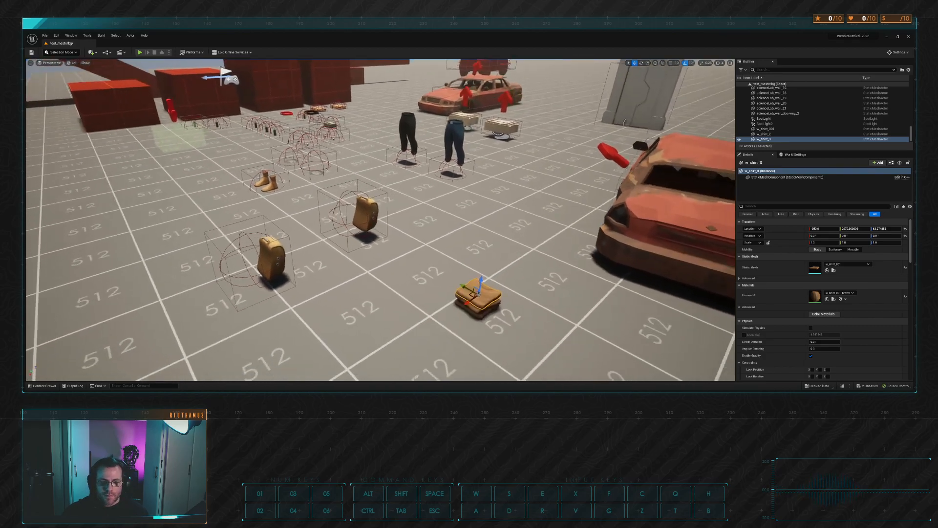
right_drag(405, 232, 370, 165)
Reopen the bp_lootitem_shirt_001 blueprint, review its class defaults, and close it
click(42, 387)
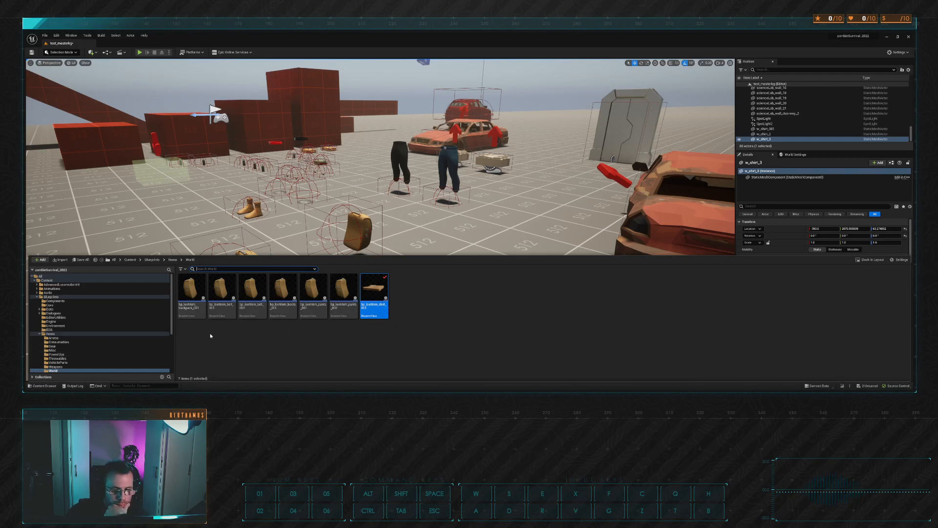
scroll(98, 348, down, 2)
click(344, 331)
double_click(370, 286)
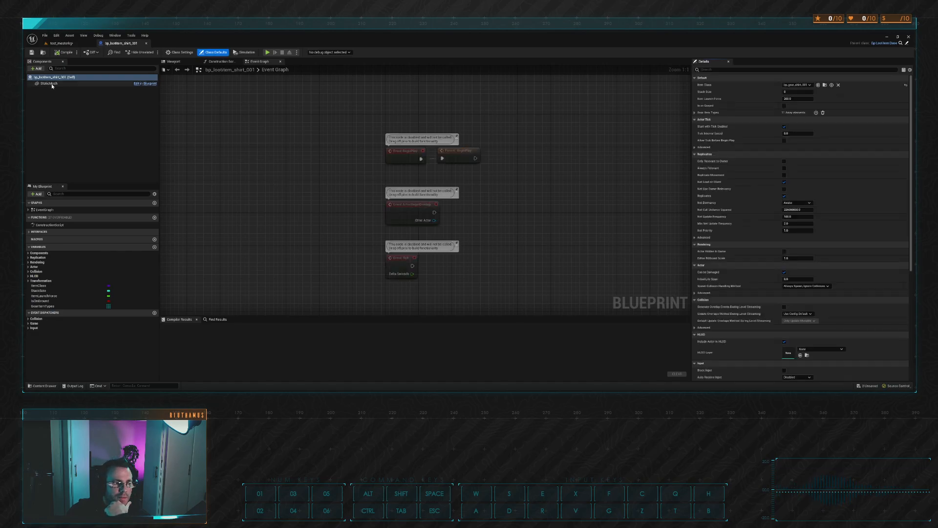
scroll(848, 274, down, 1)
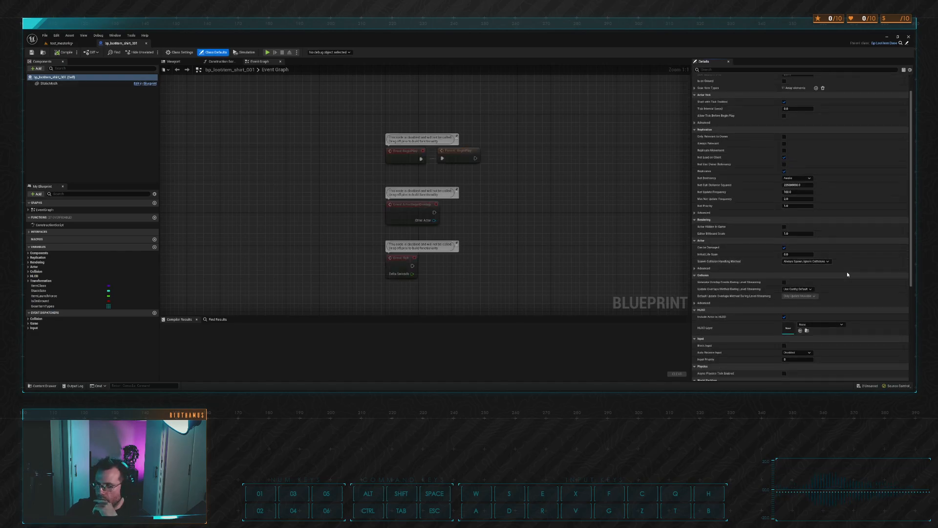
scroll(846, 271, down, 1)
scroll(853, 298, down, 1)
scroll(854, 301, up, 3)
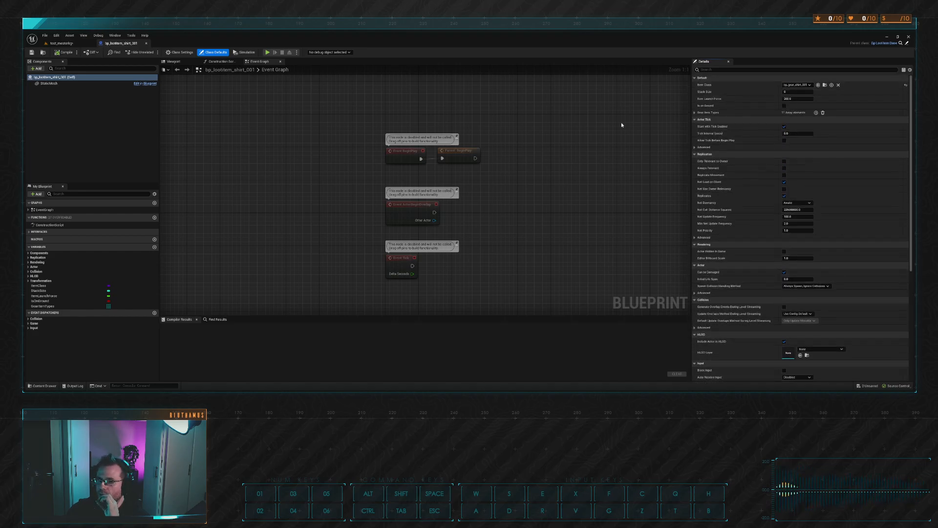
click(146, 43)
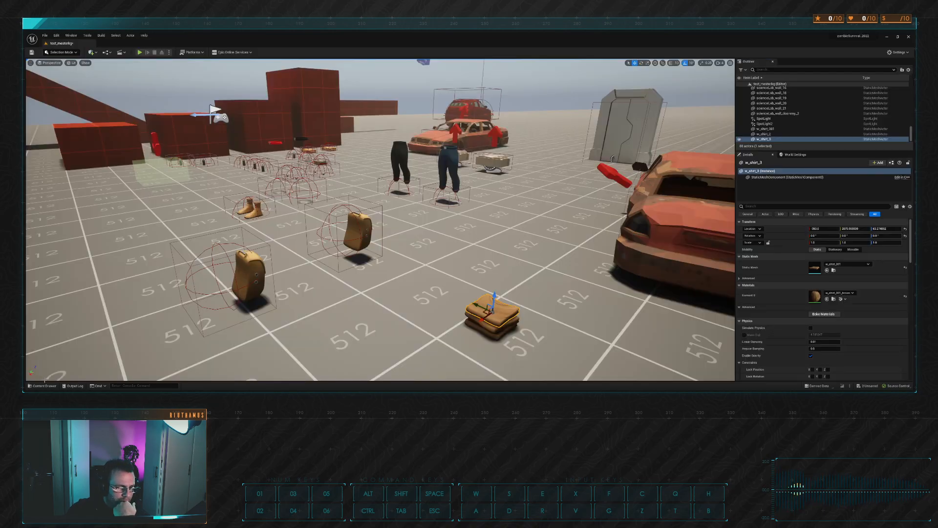
Locate the bp_gear_shirt_001 blueprint in the Blueprints/Items/Gear folder
click(42, 386)
scroll(81, 318, up, 2)
scroll(80, 319, down, 2)
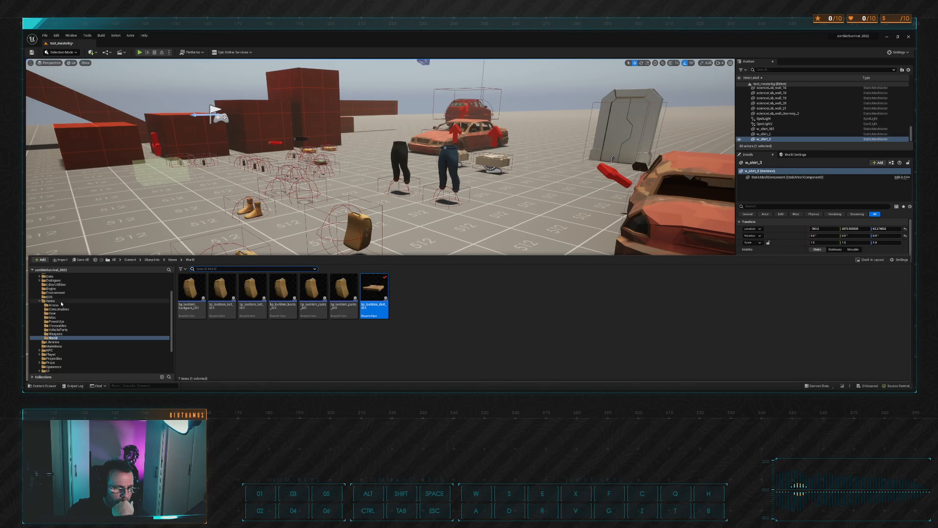
click(60, 313)
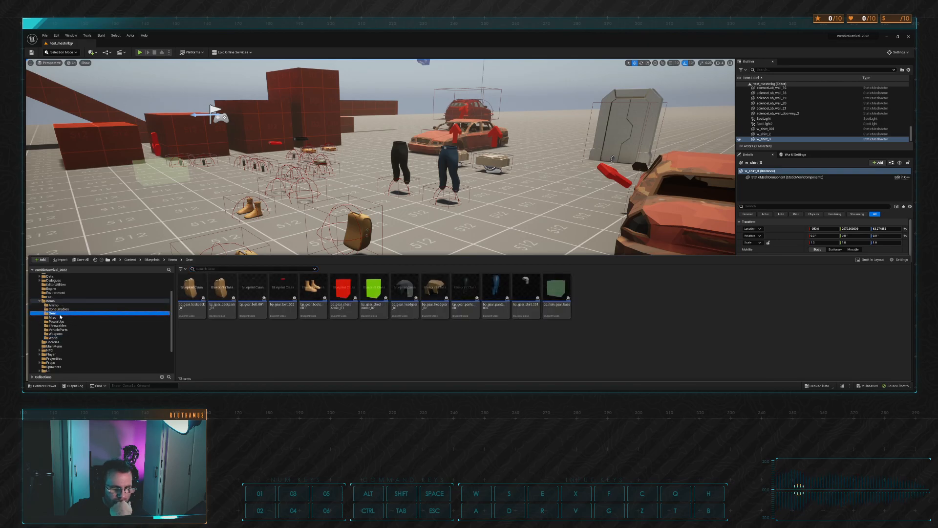
click(375, 339)
drag(525, 292, 492, 308)
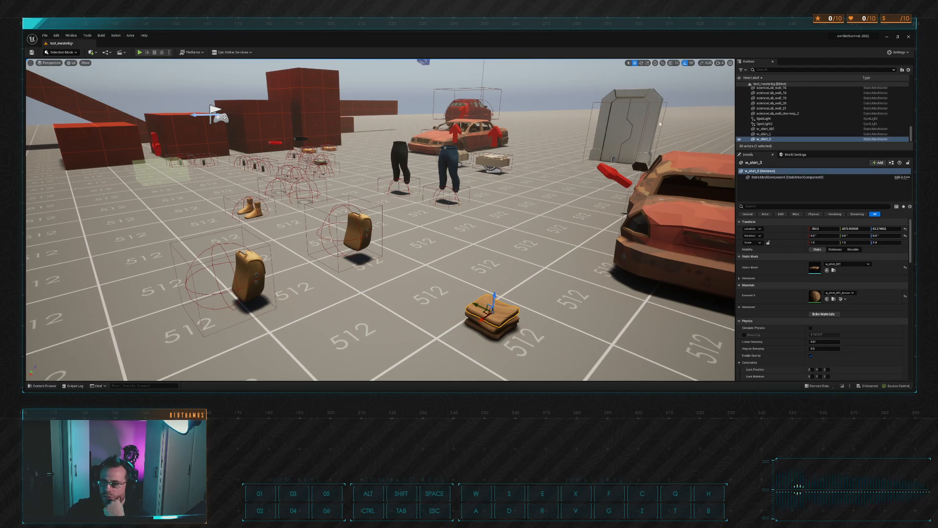
Clear the selection of the top shirt mesh and browse to the Blueprints/Items/World folder
key(s)
key(t)
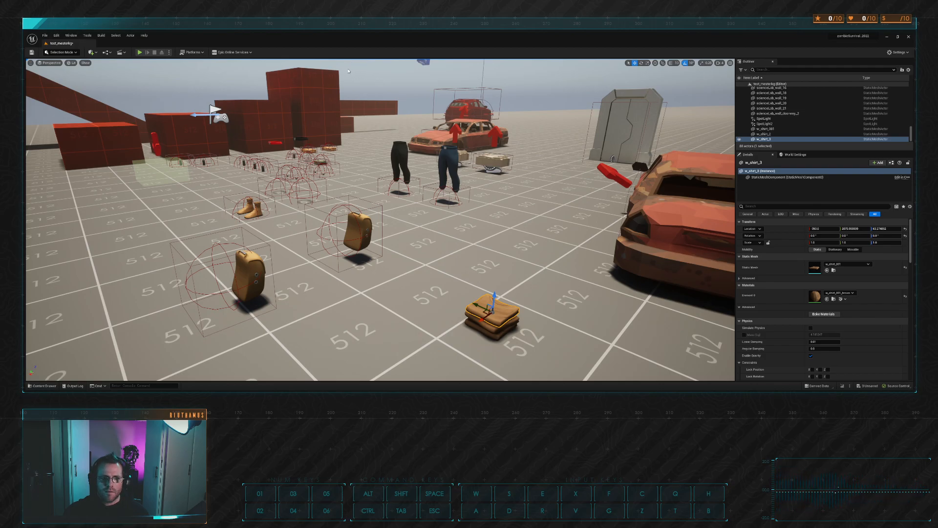
right_drag(345, 243, 359, 243)
key(Escape)
click(49, 385)
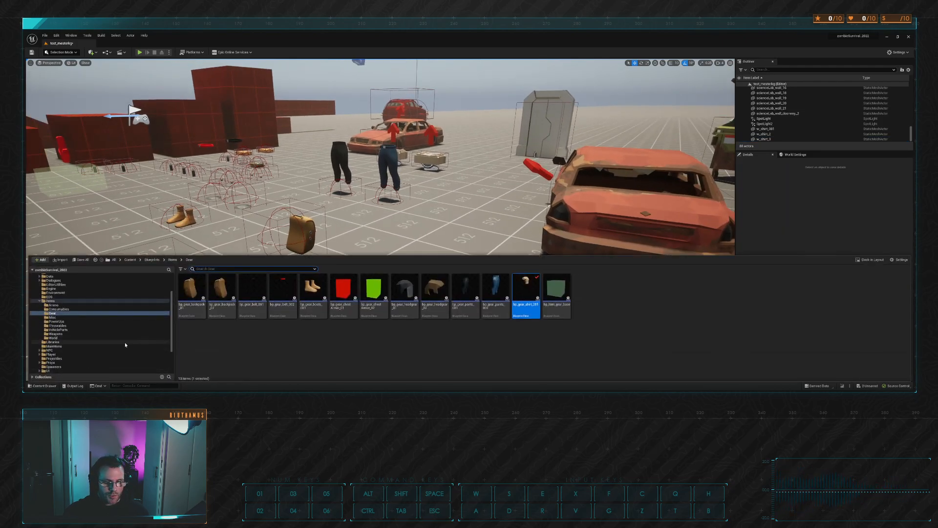
click(65, 338)
Place the shirt loot item blueprint at the shirt stack in the level and rotate it slightly
drag(373, 289, 439, 297)
key(f)
right_drag(438, 297, 435, 288)
key(e)
drag(398, 287, 386, 292)
right_drag(497, 255, 497, 259)
key(Escape)
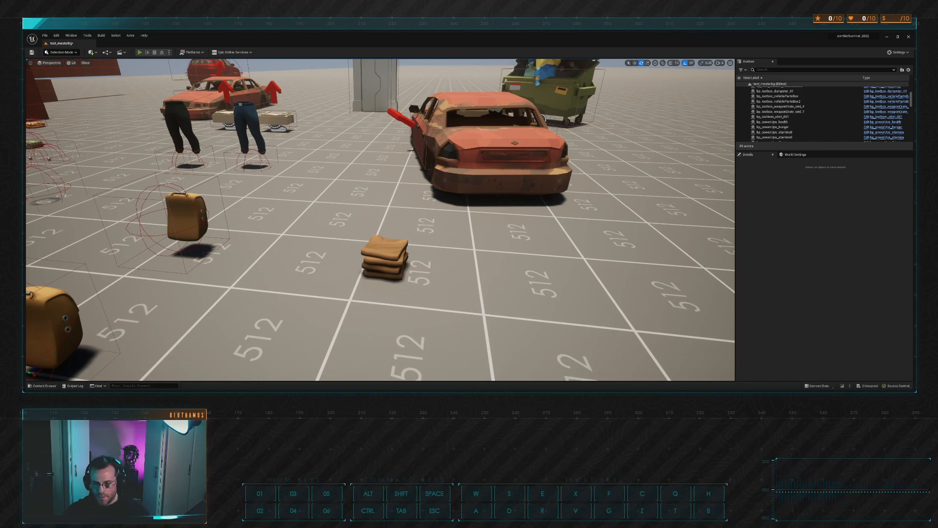
Playtest picking up the shirt loot item, check how the character wears it, and end the play session
key(shift)
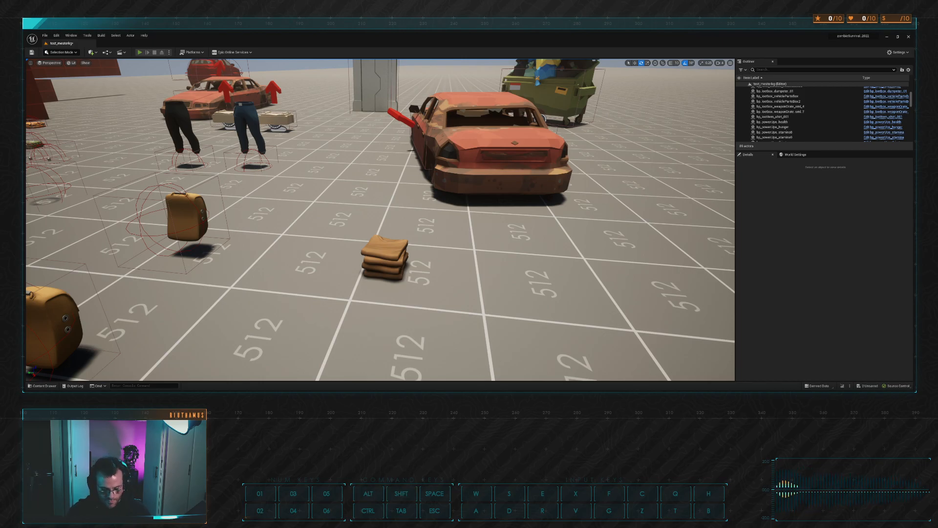
key(ctrl+v)
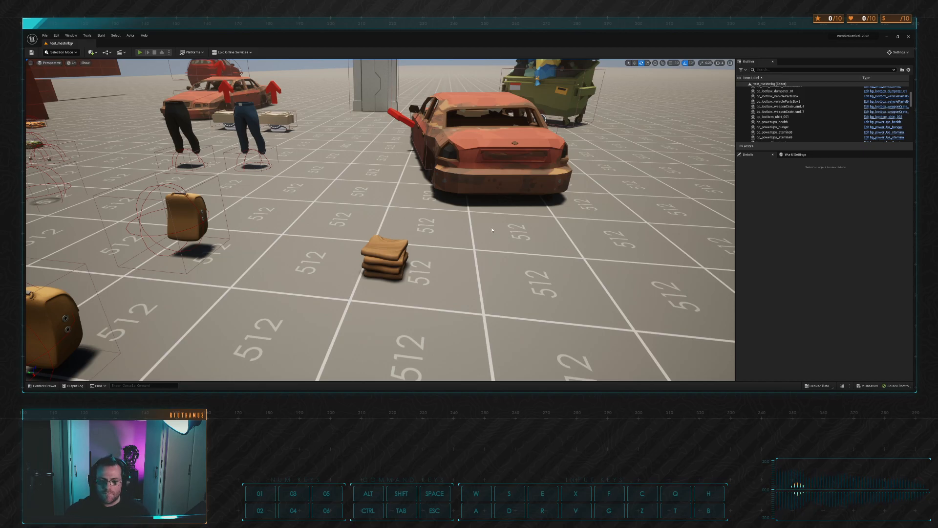
key(alt+p)
key(w)
key(d)
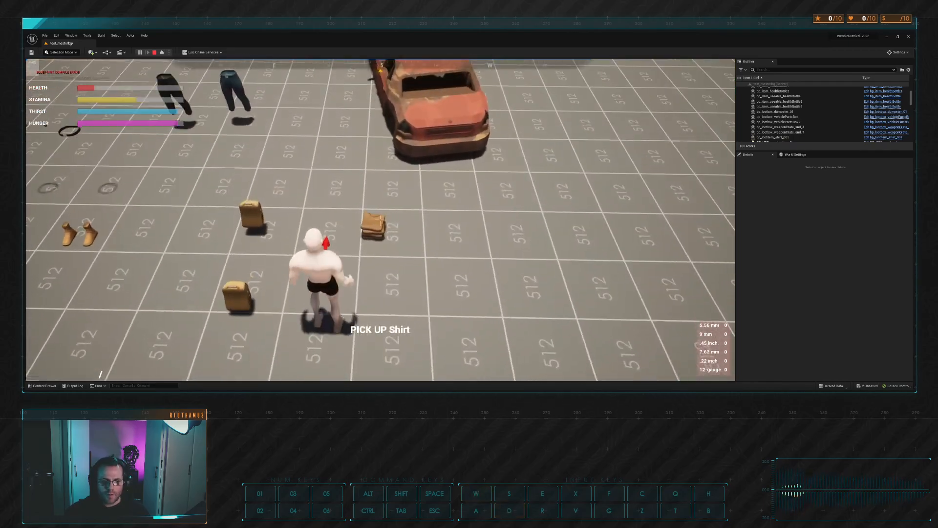
key(e)
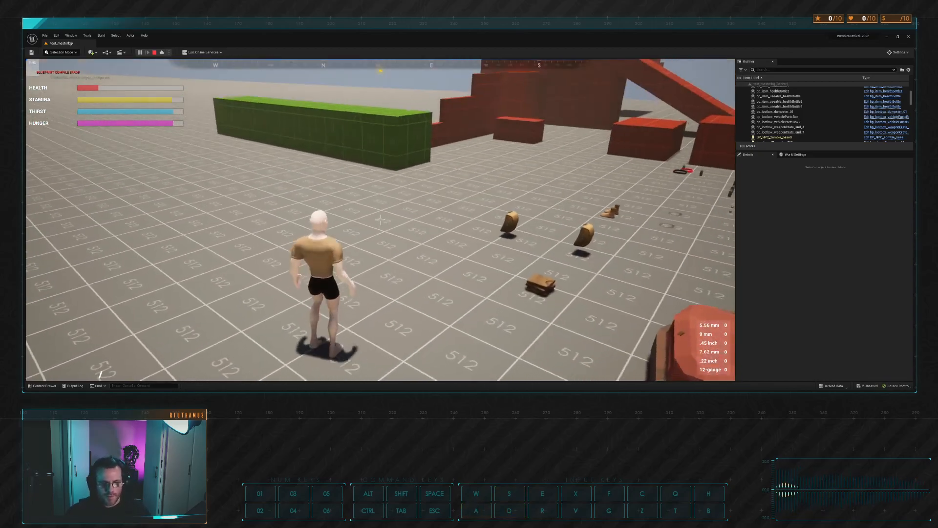
key(Tab)
key(Tab)
key(Tab)
key(Tab)
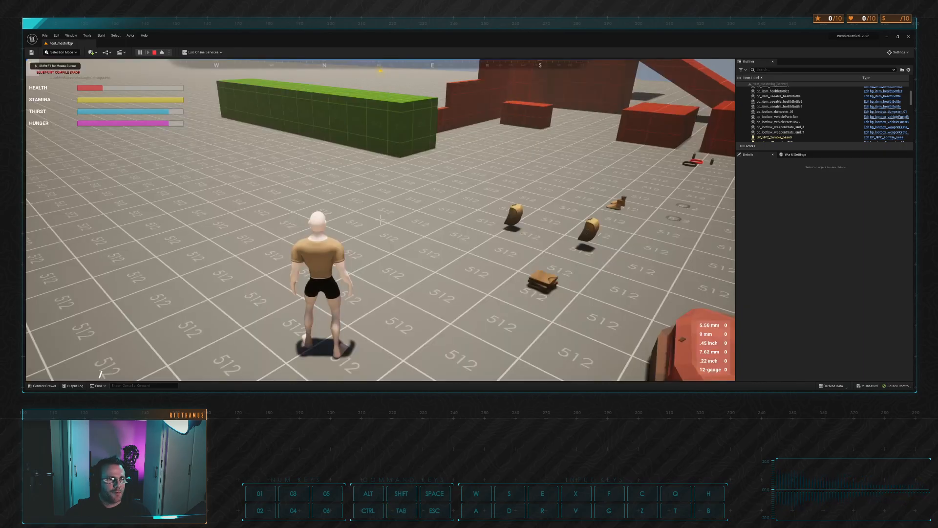
key(Escape)
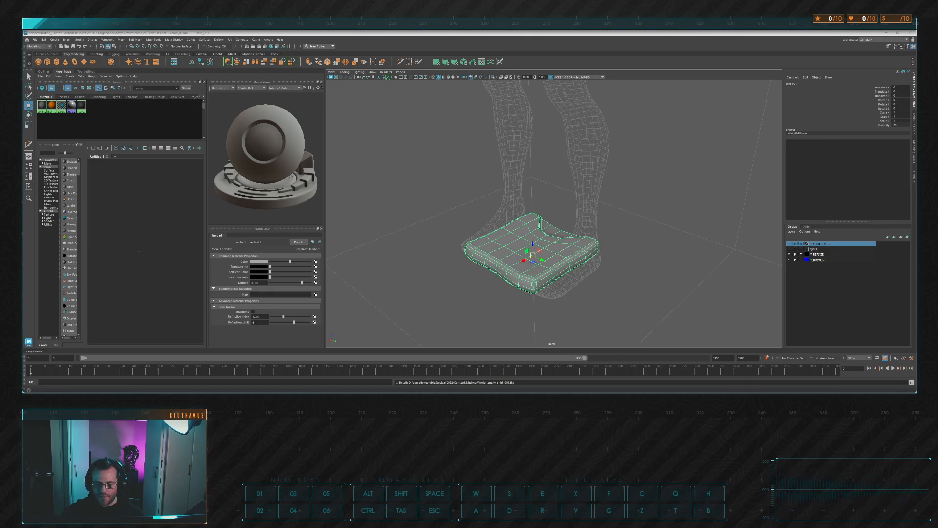
In Maya, examine the folded shirt model from several angles and close up at its neckline groove
alt+drag(451, 243, 473, 198)
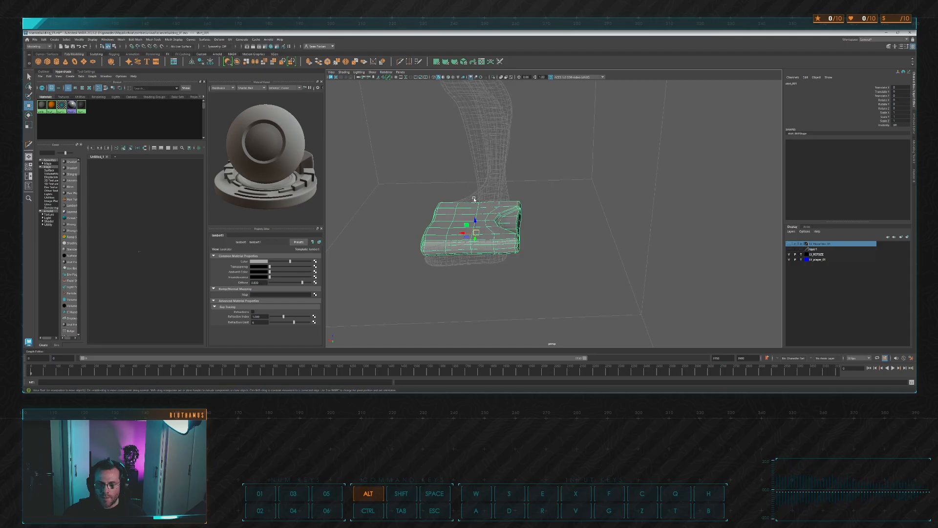
alt+right_drag(473, 199, 508, 196)
alt+drag(508, 197, 571, 210)
scroll(548, 209, down, 4)
scroll(547, 207, down, 4)
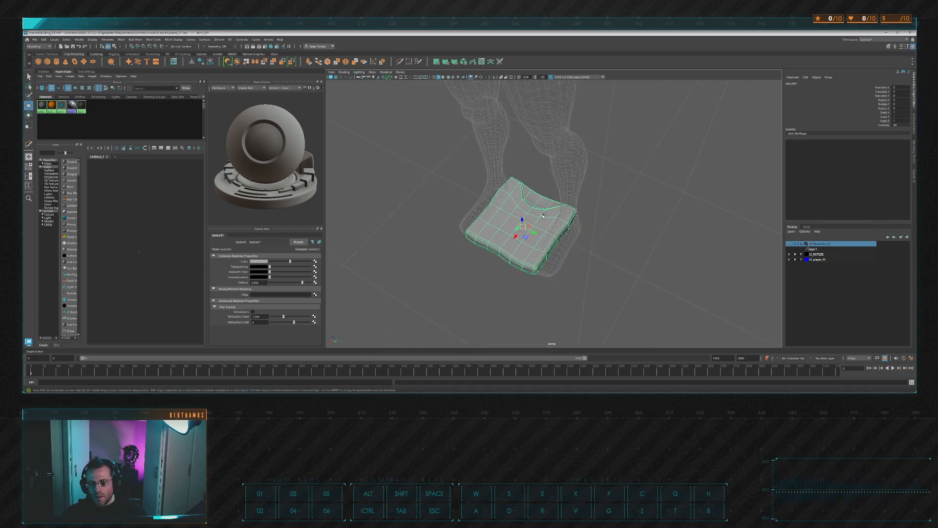
alt+drag(534, 228, 540, 180)
scroll(536, 208, up, 5)
alt+middle_drag(540, 180, 563, 184)
mouse_move(564, 184)
alt+mouse_down()
mouse_move(564, 193)
mouse_move(562, 180)
alt+mouse_up()
scroll(561, 180, up, 3)
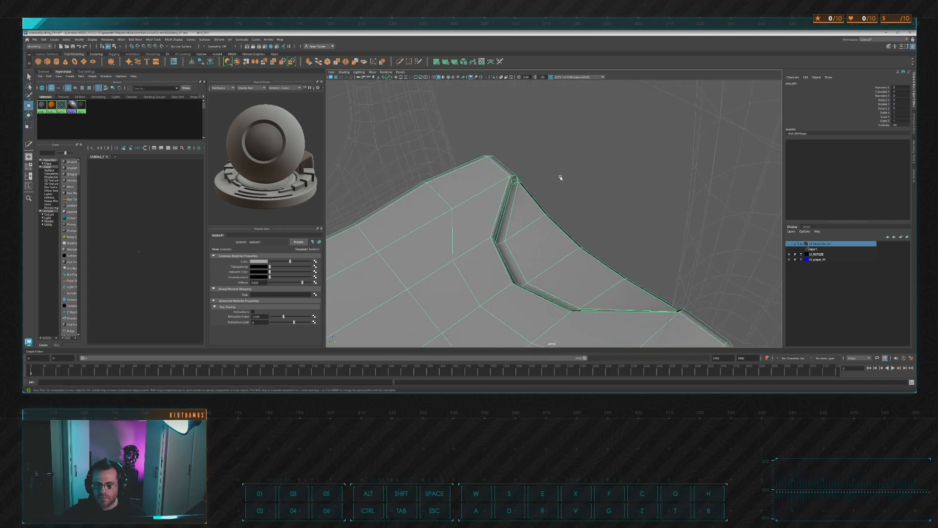
Extrude the narrow faces along one side of the folded shirt's neckline groove
key(F11)
click(515, 180)
shift+click(509, 191)
shift+click(496, 247)
alt+drag(543, 250, 549, 176)
click(309, 64)
key(r)
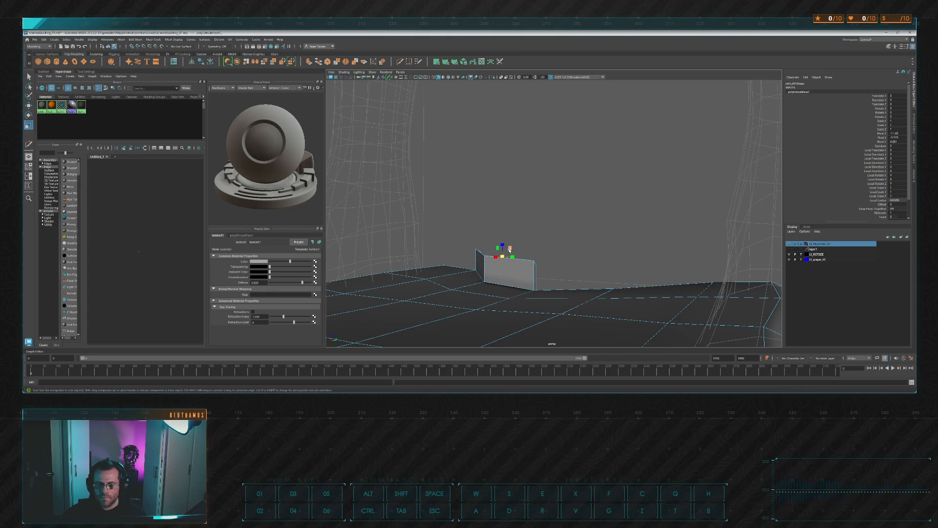
Undo the last change to the extruded neckline faces and raise them above the shirt's surface as a collar strip
key(ctrl+z)
alt+drag(537, 220, 522, 218)
key(w)
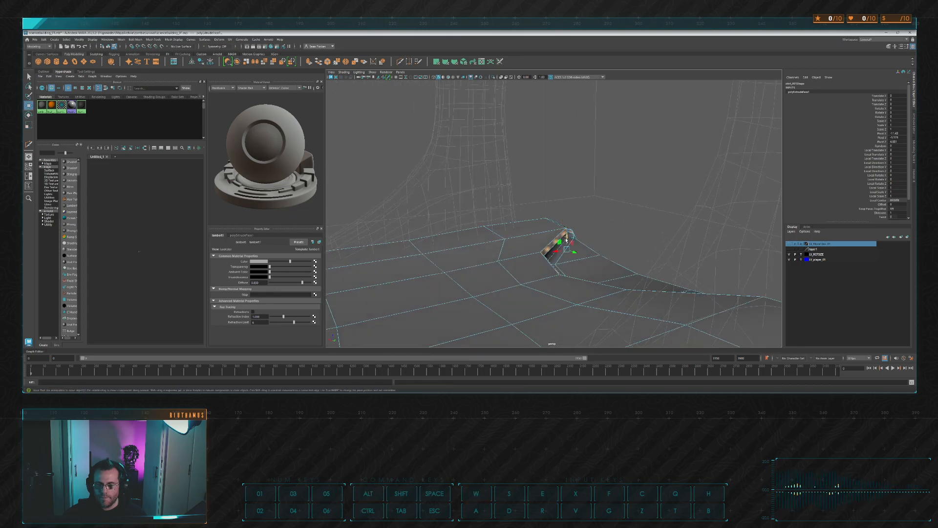
drag(570, 240, 572, 222)
key(r)
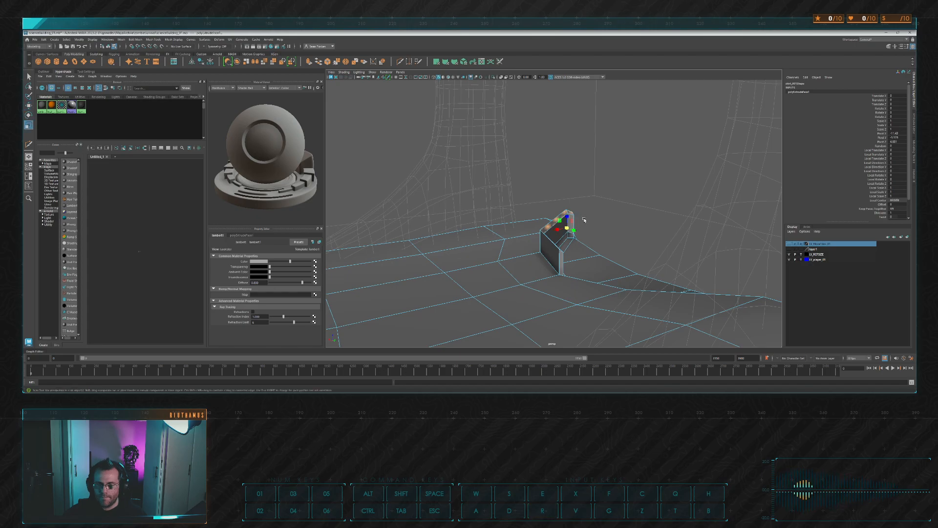
Examine the raised collar strip on the folded shirt in relation to the whole model
alt+drag(568, 219, 635, 189)
key(w)
key(F8)
click(584, 175)
scroll(583, 173, down, 6)
key(ctrl+z)
key(ctrl+z)
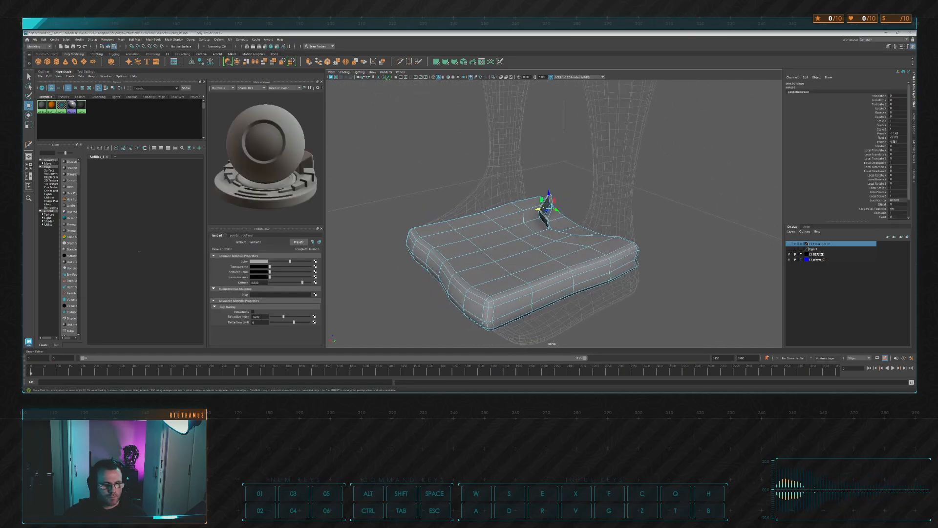
alt+drag(563, 229, 589, 224)
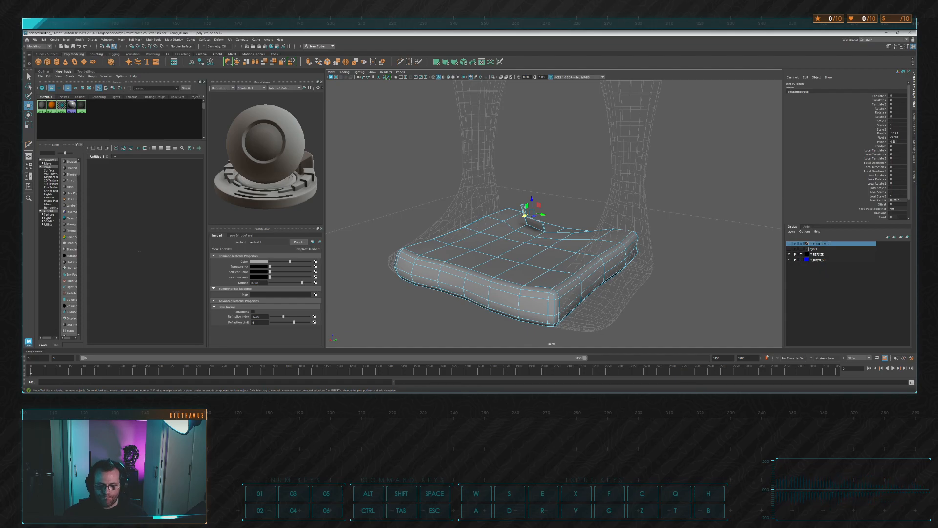
alt+drag(628, 208, 570, 202)
alt+right_drag(538, 204, 561, 202)
alt+drag(561, 201, 568, 182)
alt+right_drag(568, 182, 554, 186)
mouse_move(554, 186)
alt+mouse_down()
mouse_move(574, 184)
mouse_move(564, 173)
alt+mouse_up()
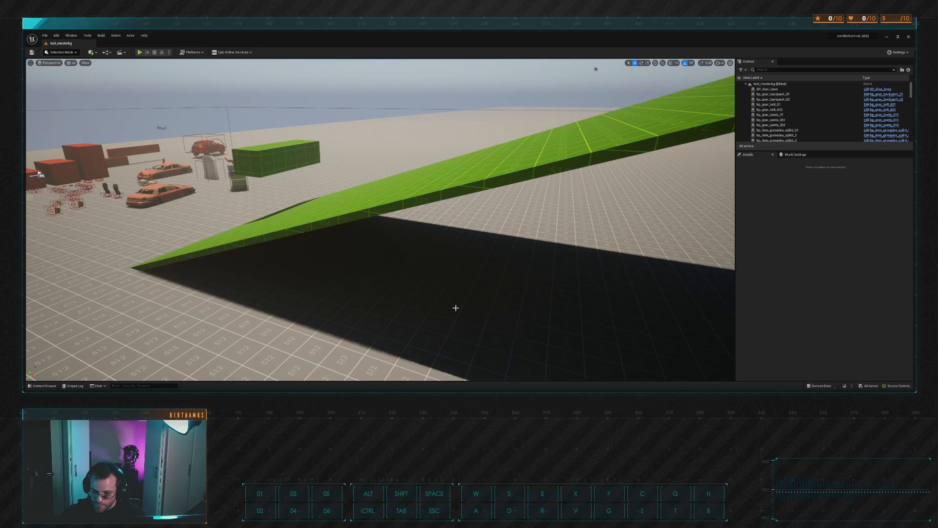
key(alt+Tab)
key(alt+Tab)
key(alt+Tab)
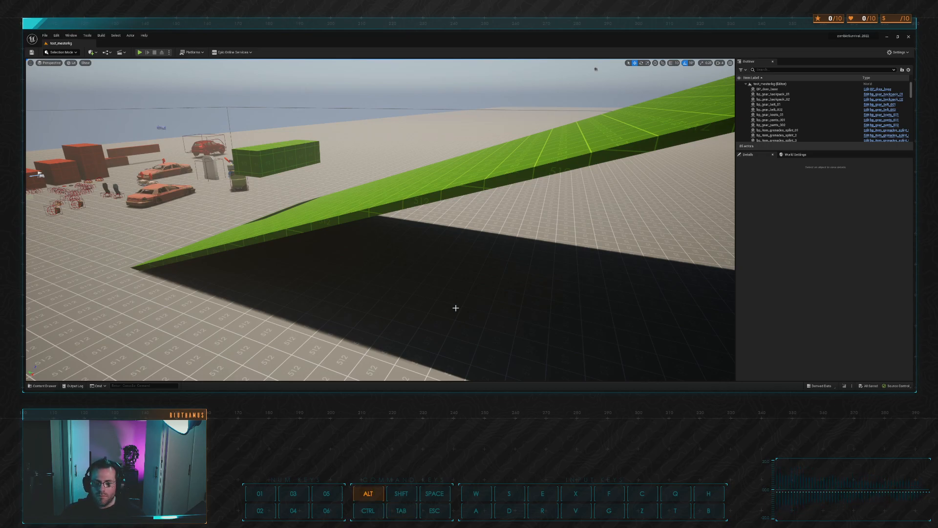
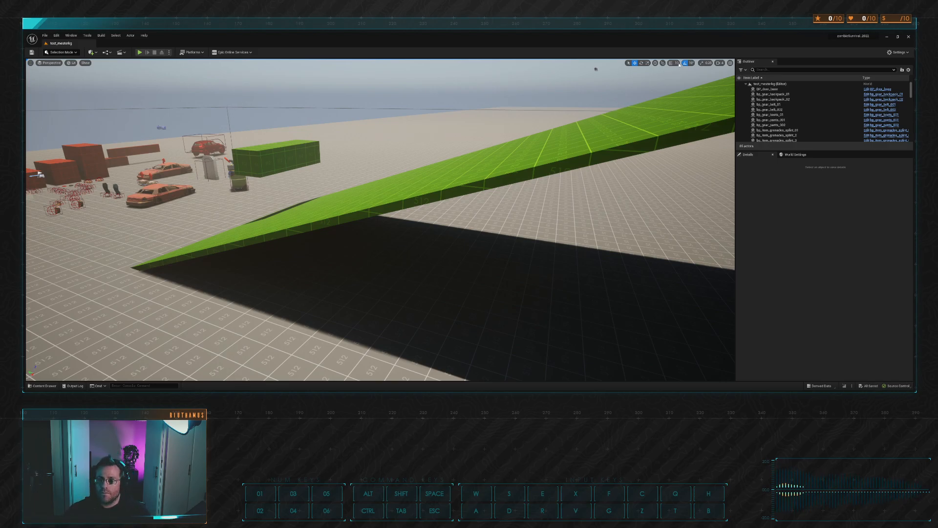
click(908, 38)
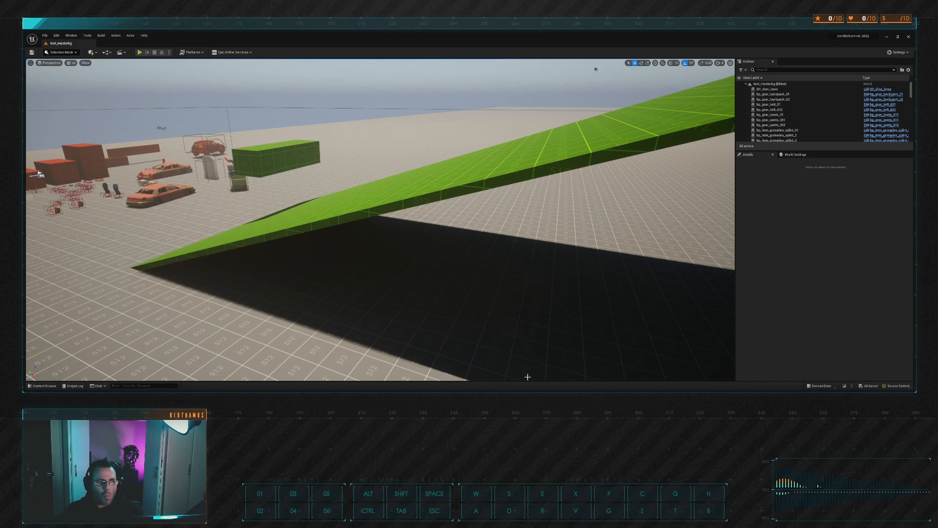
In the Unreal science lab level, locate and select the bp_gear_shirt_001 actor floating beside the pants in the dark room
right_drag(345, 127, 266, 97)
key(w)
key(a)
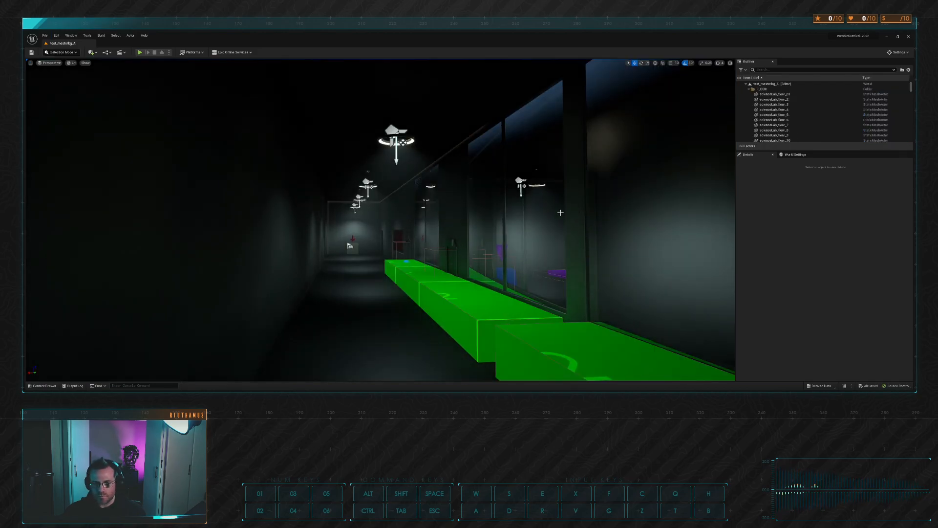
key(w)
key(d)
right_drag(381, 220, 215, 220)
key(w)
key(w)
right_drag(438, 210, 493, 211)
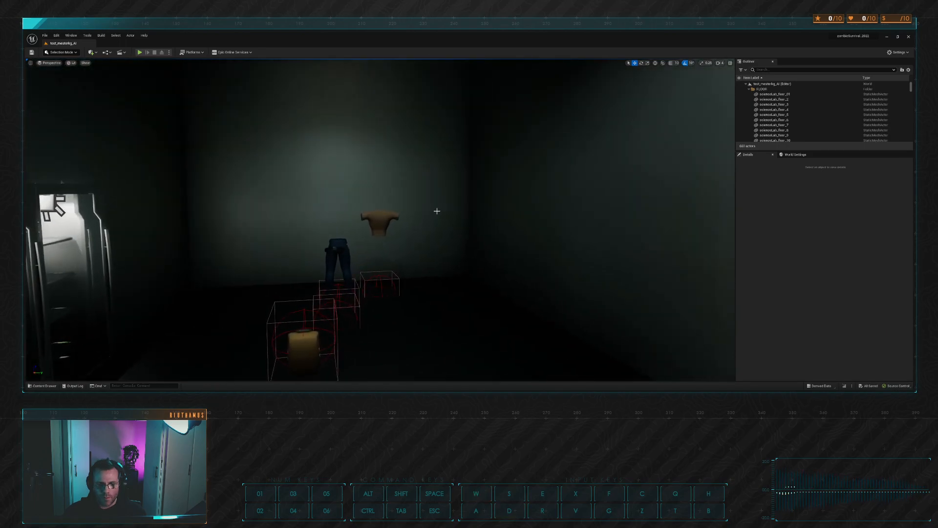
click(385, 221)
right_drag(385, 222, 395, 221)
key(s)
right_drag(444, 197, 454, 210)
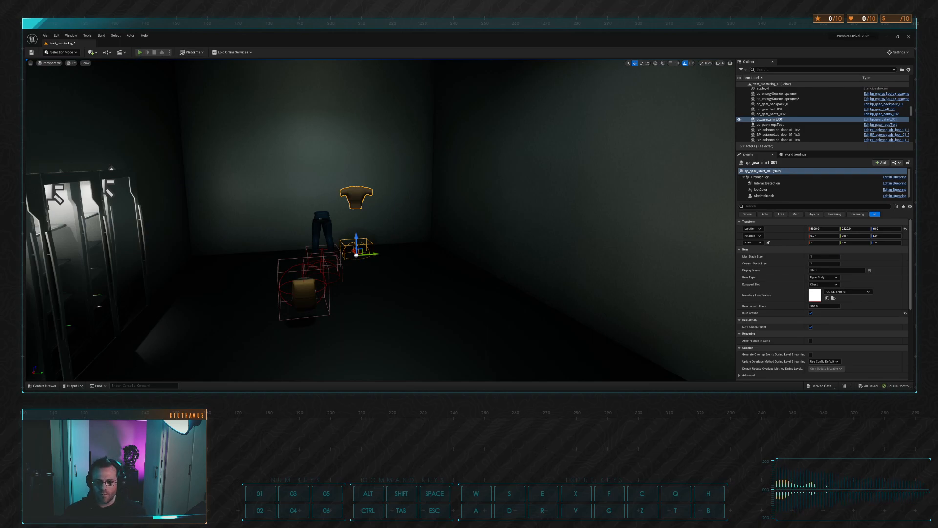
Playtest the lab level and pick up the backpack, pants and shirt in the dark room
key(w)
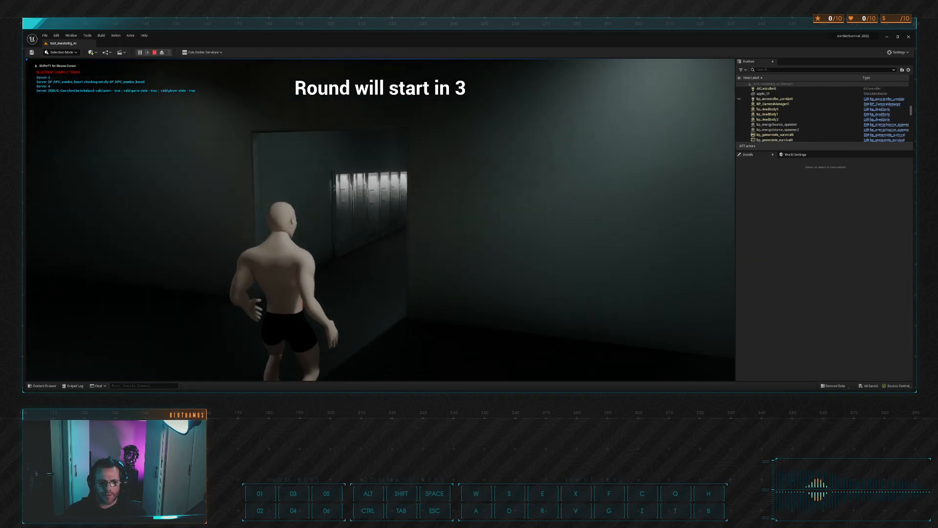
key(w)
key(a)
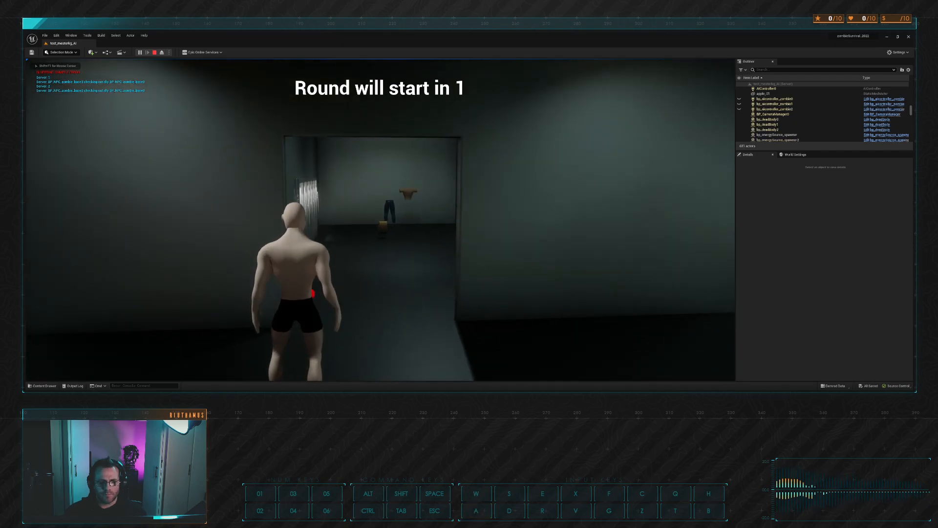
key(w)
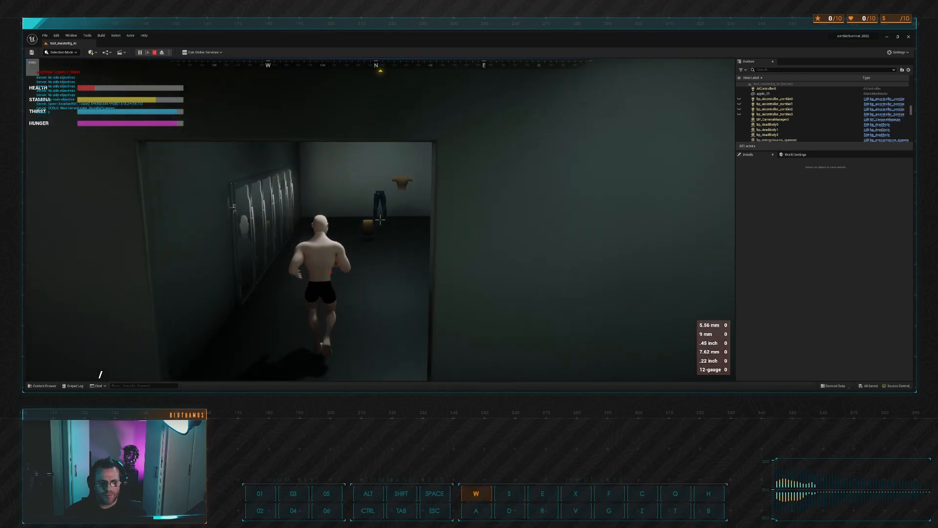
key(w)
key(e)
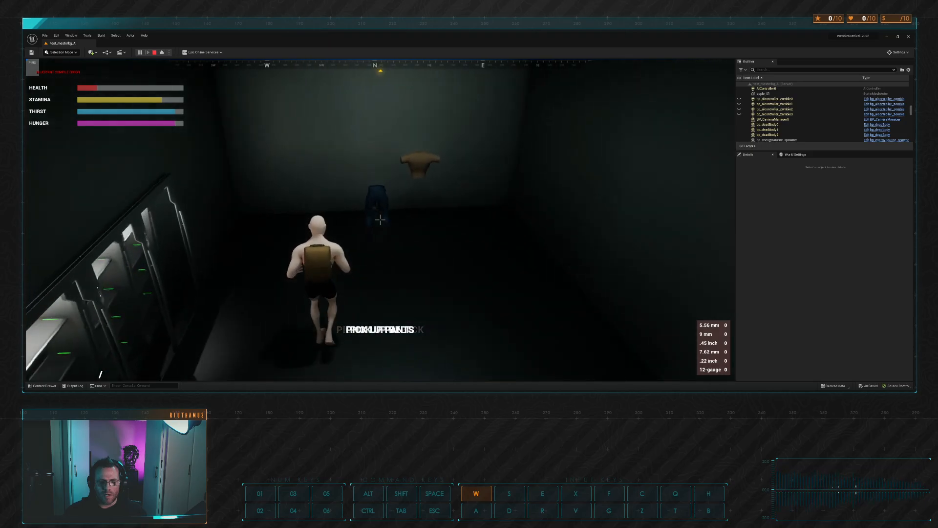
key(e)
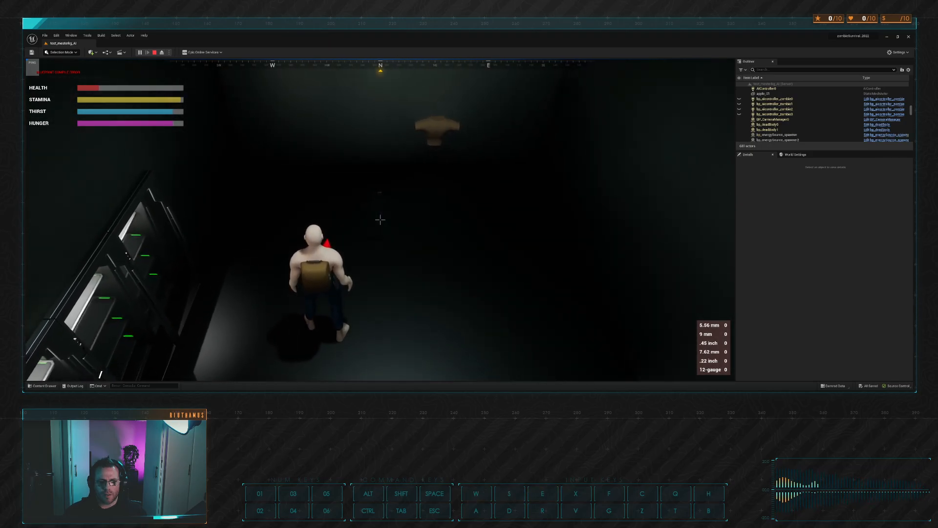
key(w)
key(e)
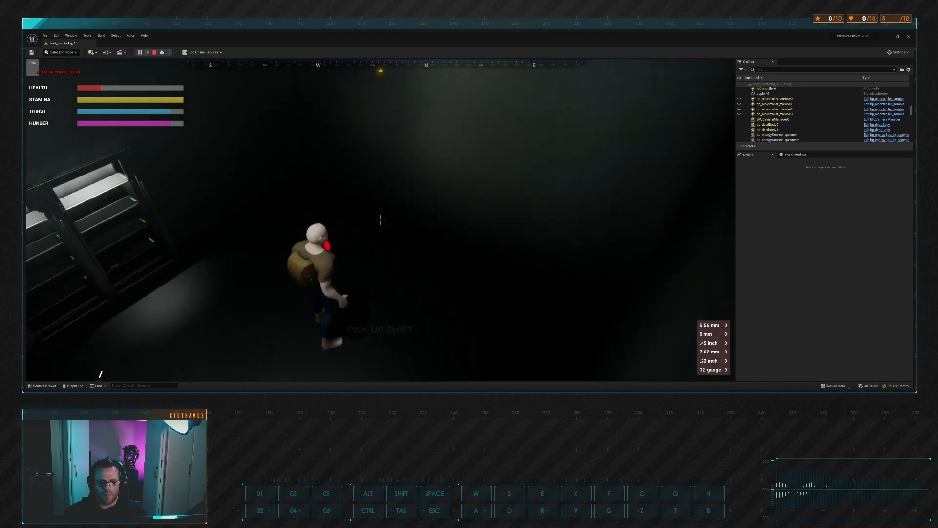
Leave the dark room in the playtest, equip the assault rifle and head into the lab corridor
key(w)
key(a)
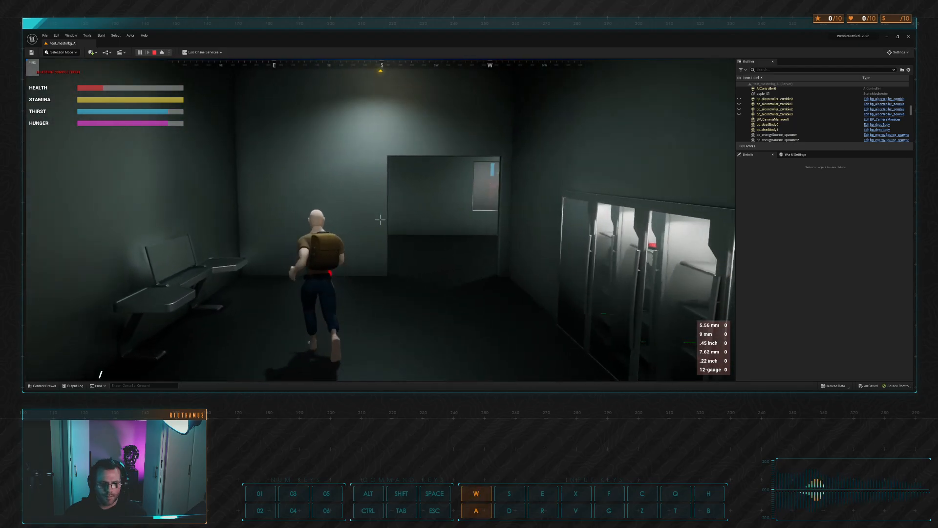
key(1)
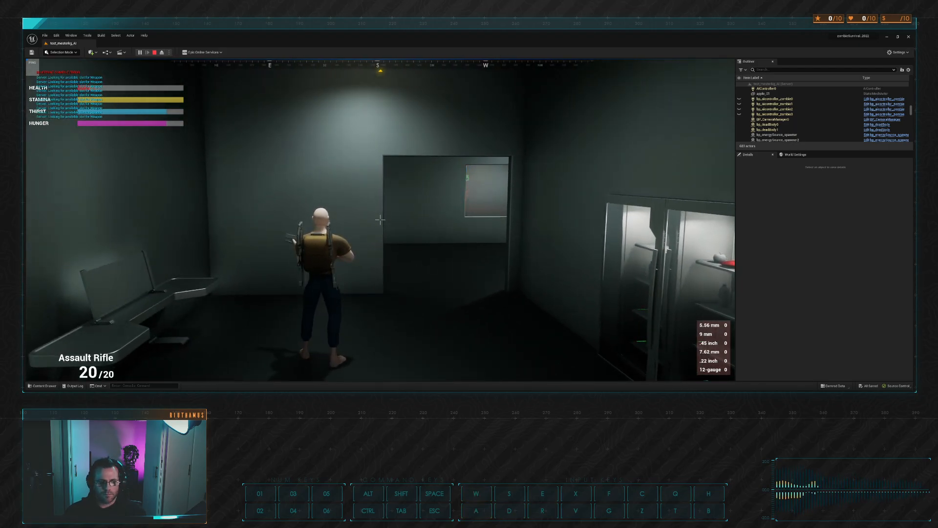
key(w)
key(d)
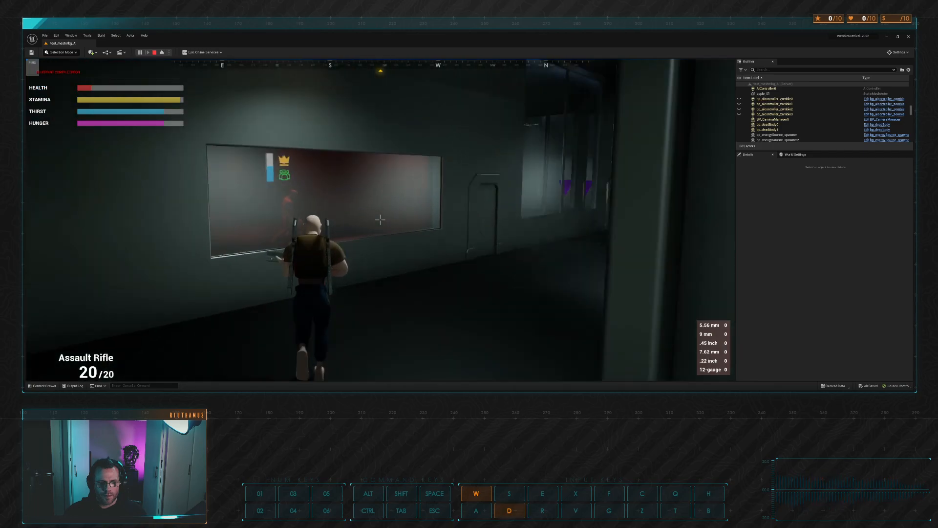
Shoot the doorway of the red-lit room and the zombies coming through it with the assault rifle
click(380, 220)
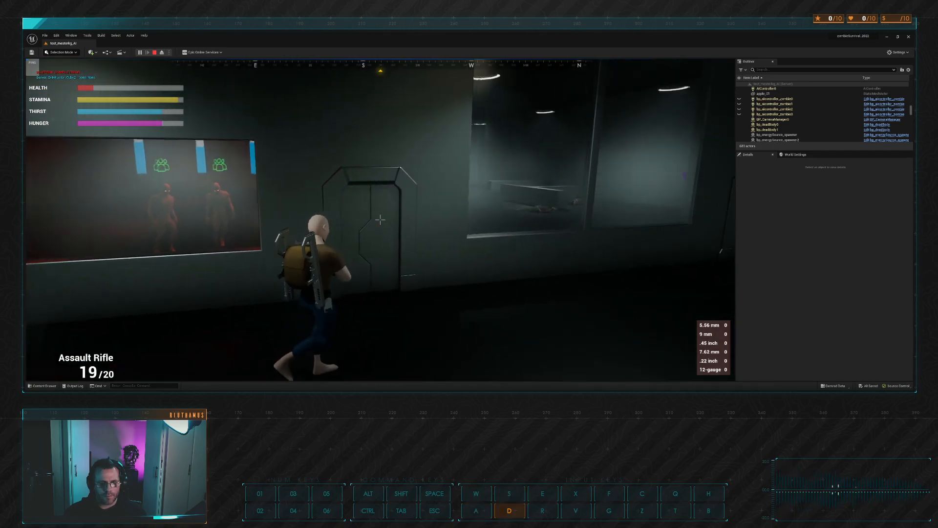
click(380, 220)
click(380, 219)
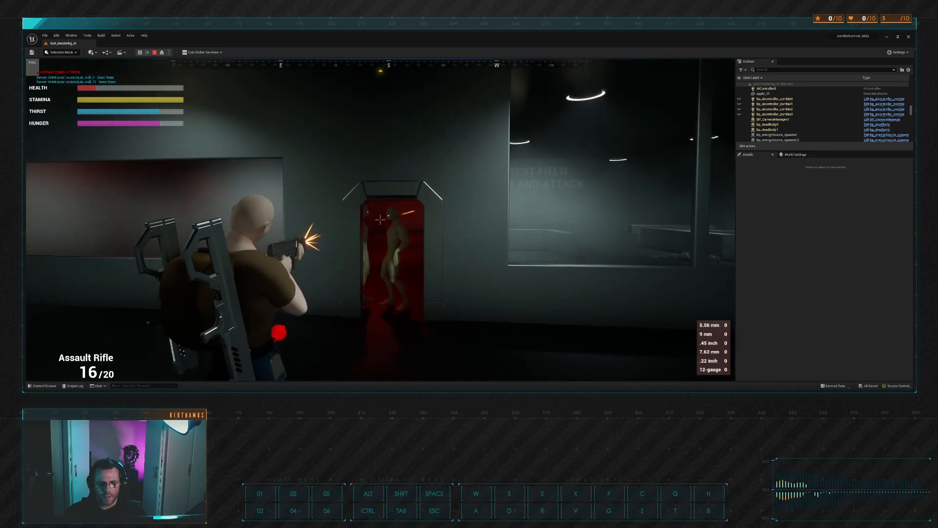
click(380, 220)
click(380, 220)
click(380, 219)
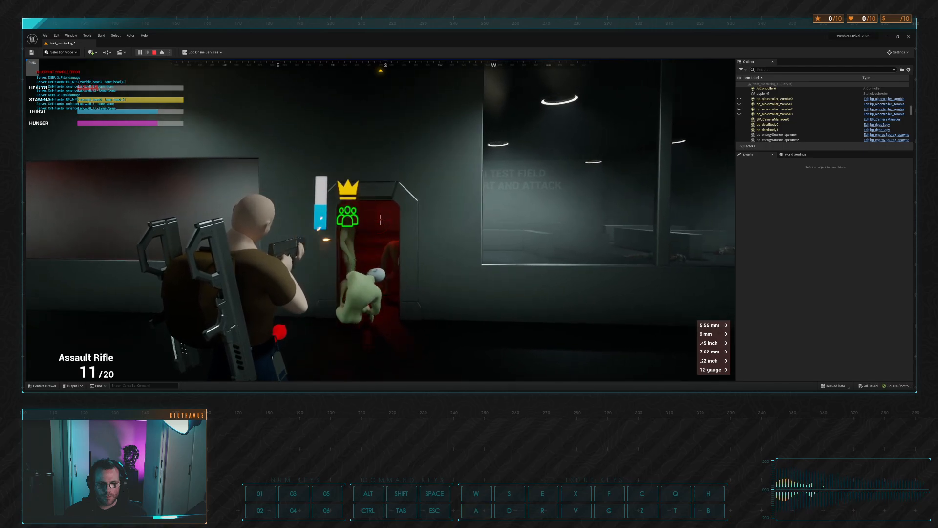
click(381, 219)
click(380, 219)
click(380, 219)
click(381, 219)
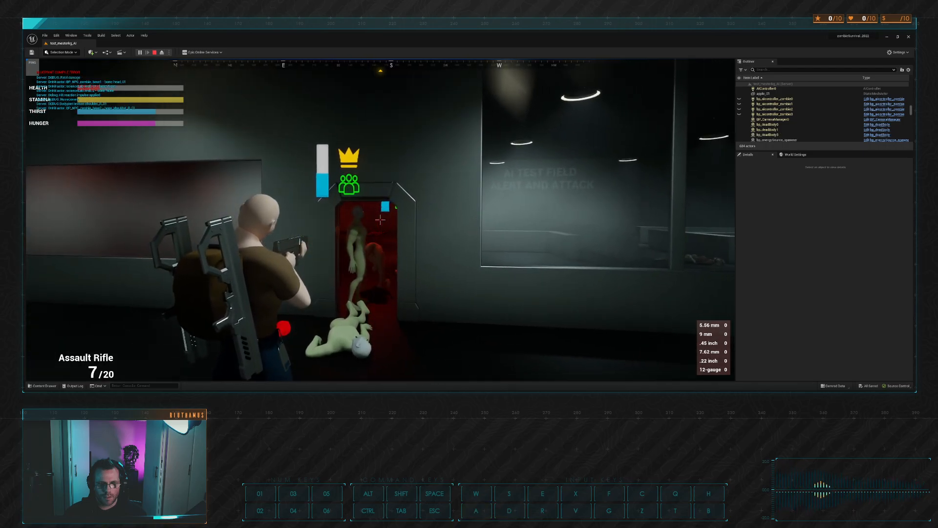
click(380, 219)
Move along the corridor to the AI Test Field window and restock the assault rifle and ammunition
key(w+a)
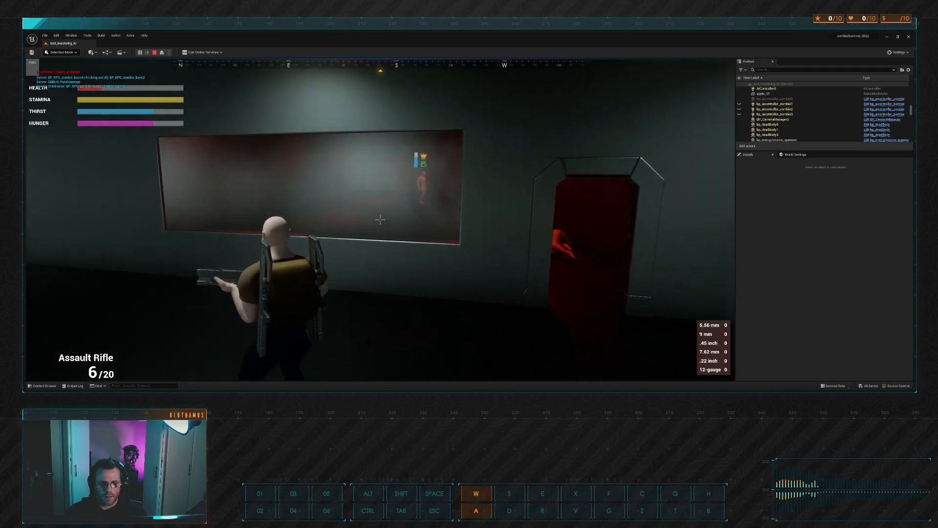
key(d)
key(w)
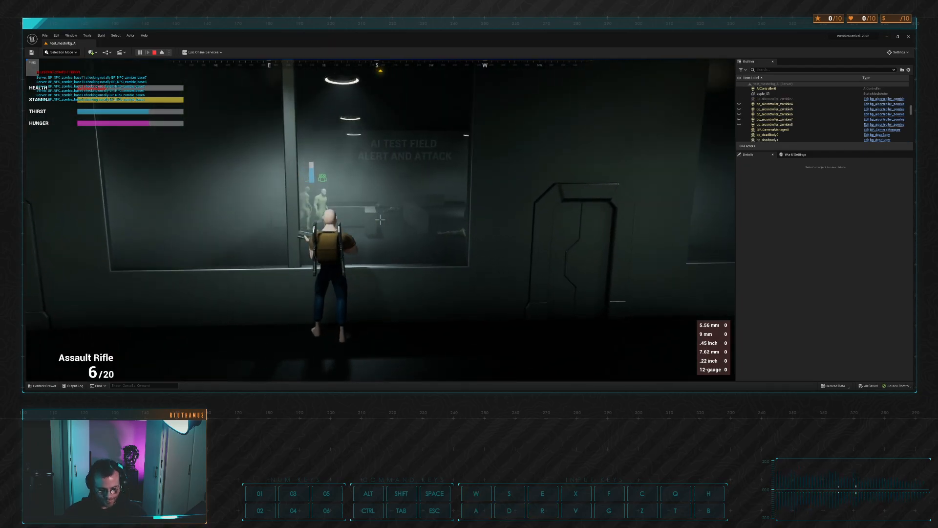
key(p)
key(p)
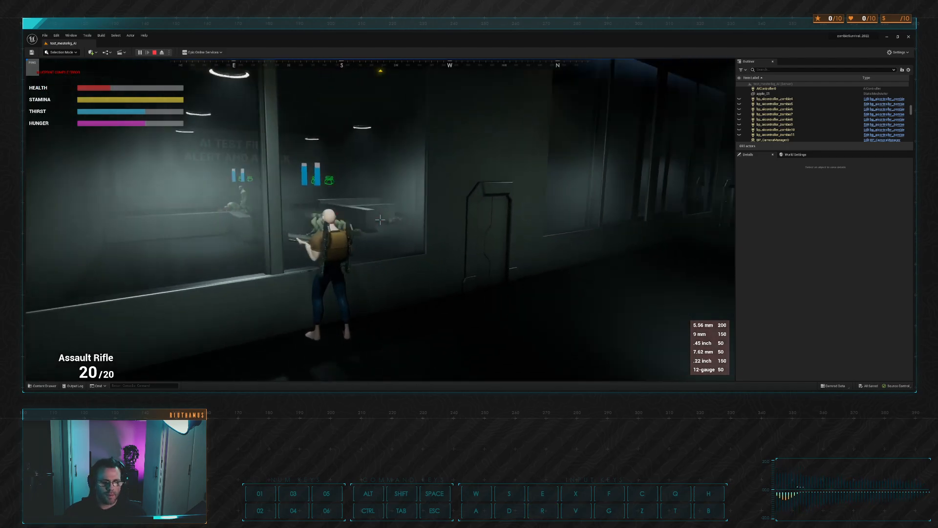
Approach the AI Test Field Alert and Attack doorway, fire at the zombie there and start backing away
key(d)
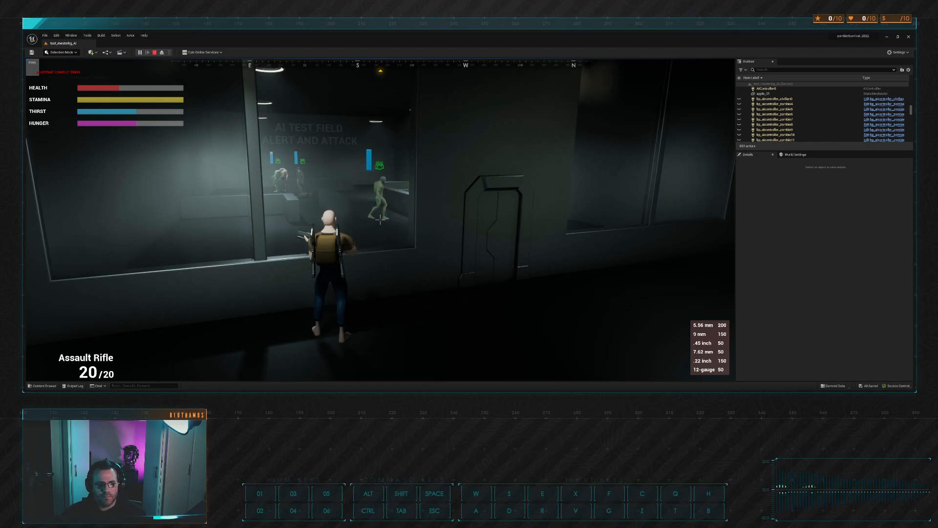
key(w)
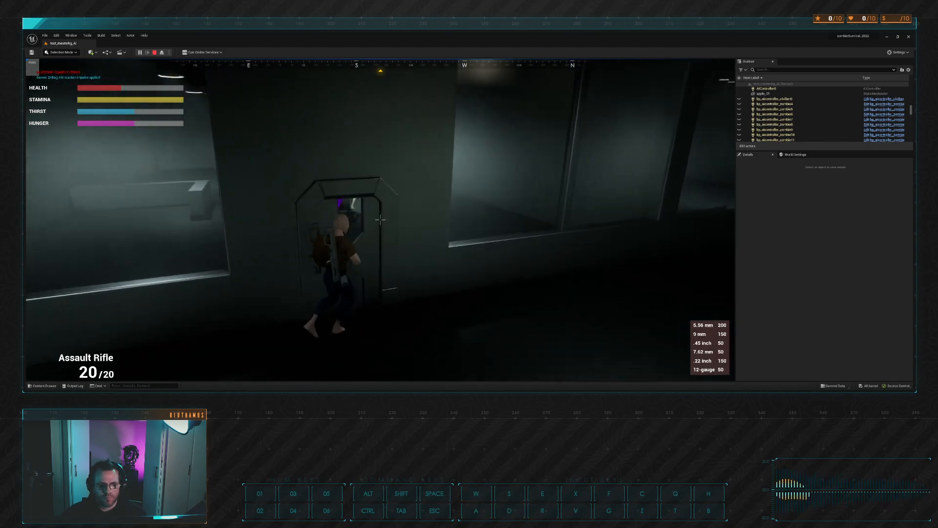
key(w)
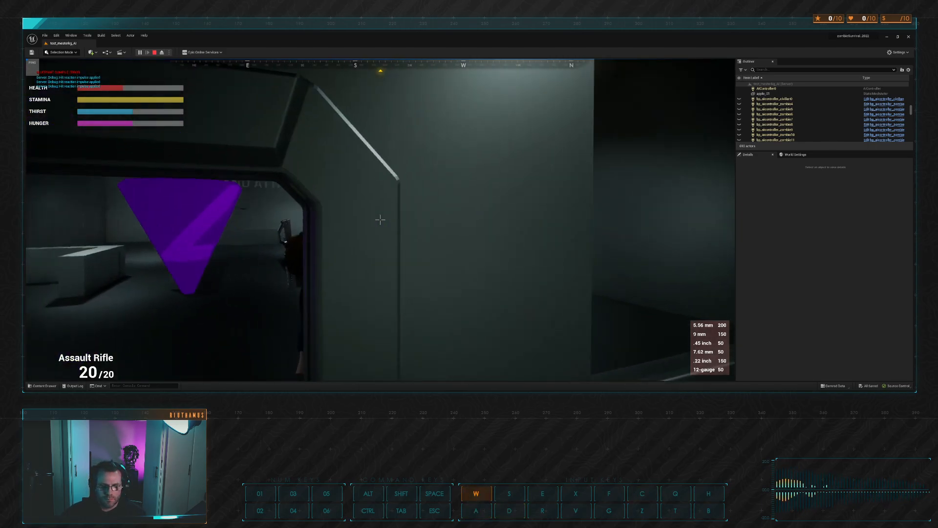
key(w)
click(380, 220)
key(s)
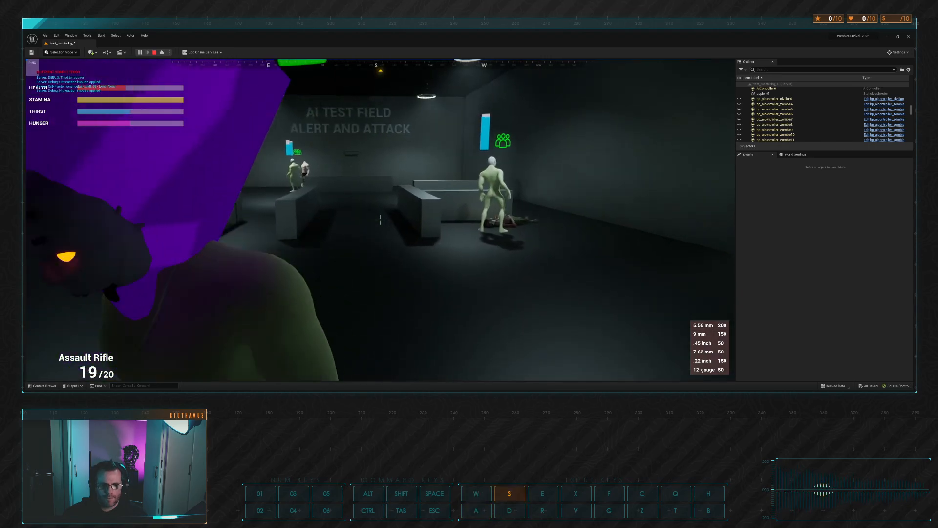
Retreat down the corridor while shooting the pursuing zombies to test their hit reactions
click(380, 220)
key(a)
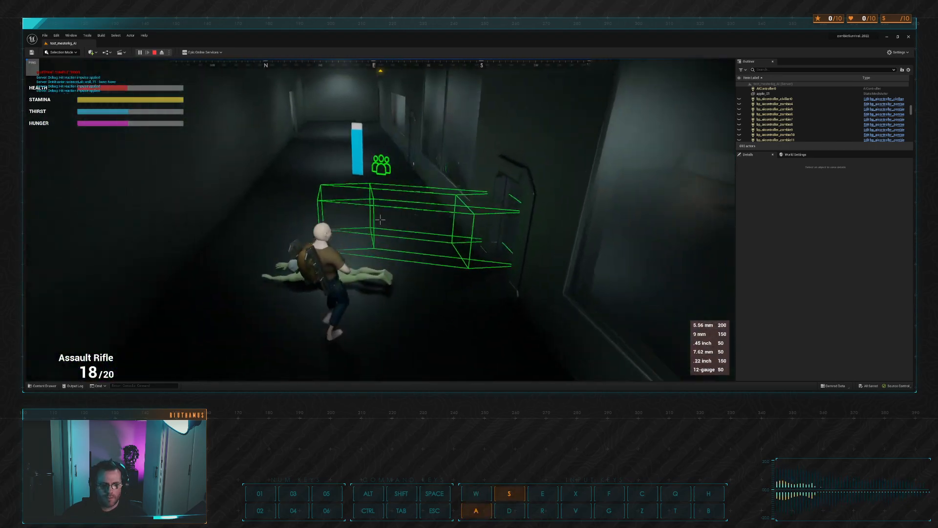
click(380, 220)
click(380, 220)
key(d)
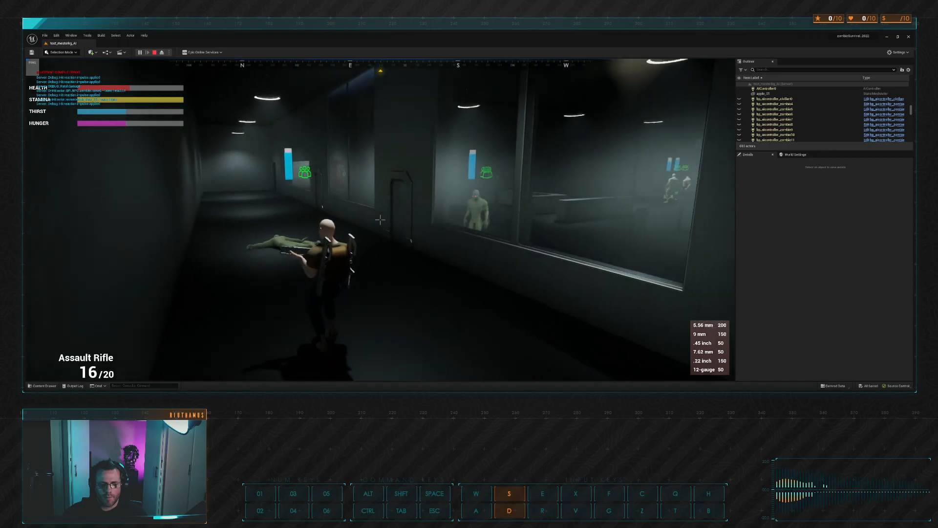
key(a)
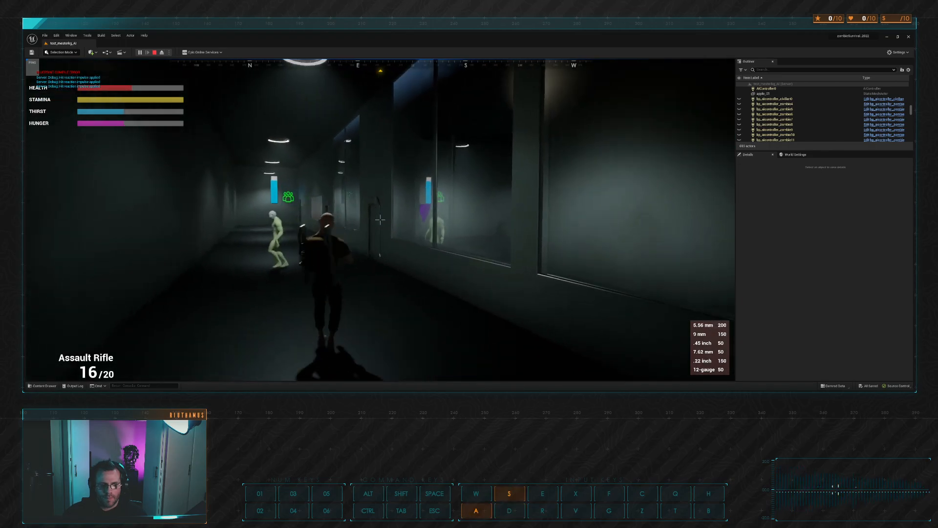
key(s)
click(380, 220)
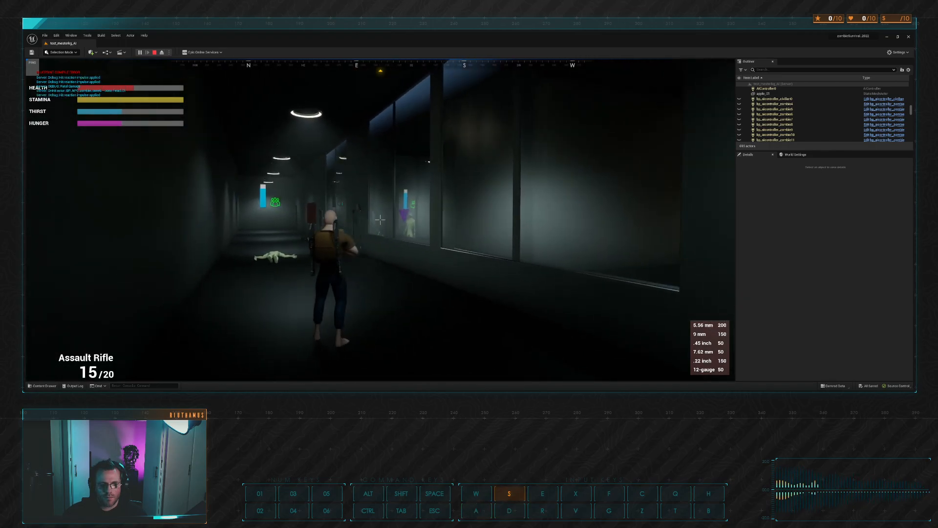
Walk down the corridor and enter the AI Fall Off Ledge room
key(a)
key(w)
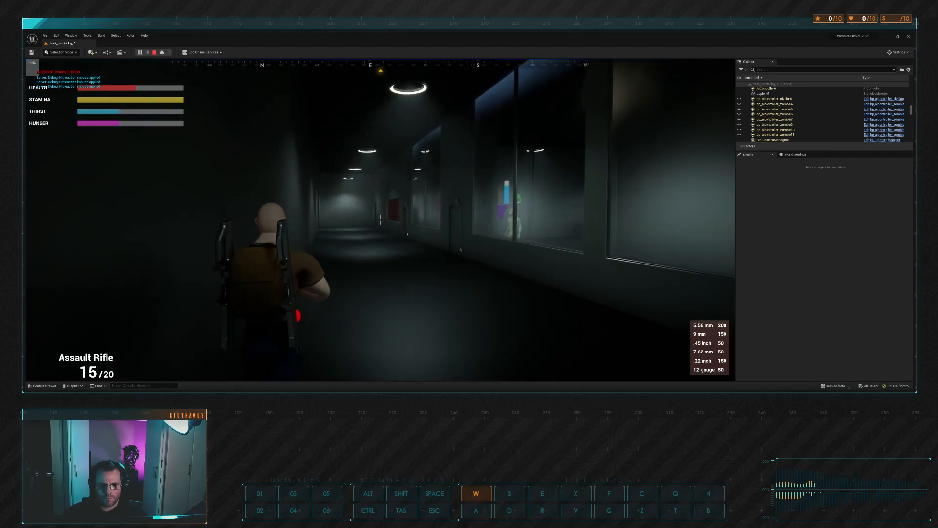
key(a)
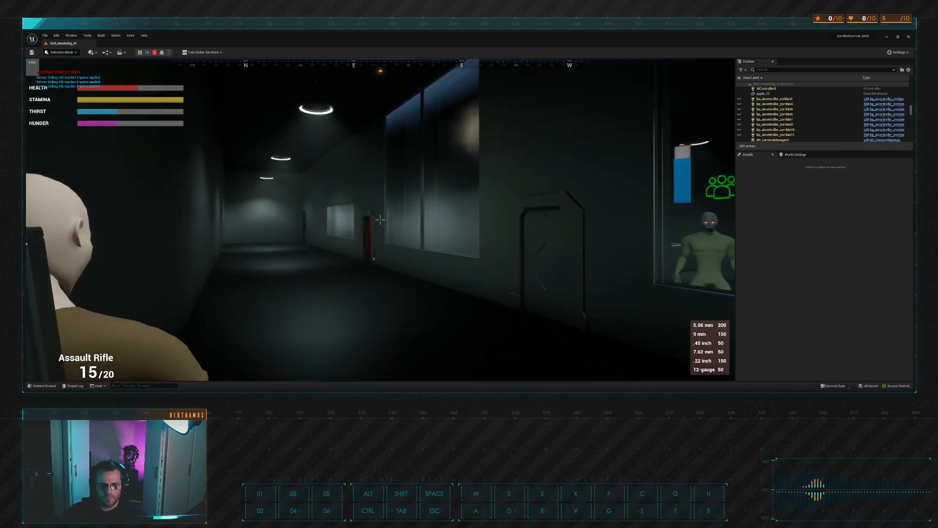
key(d)
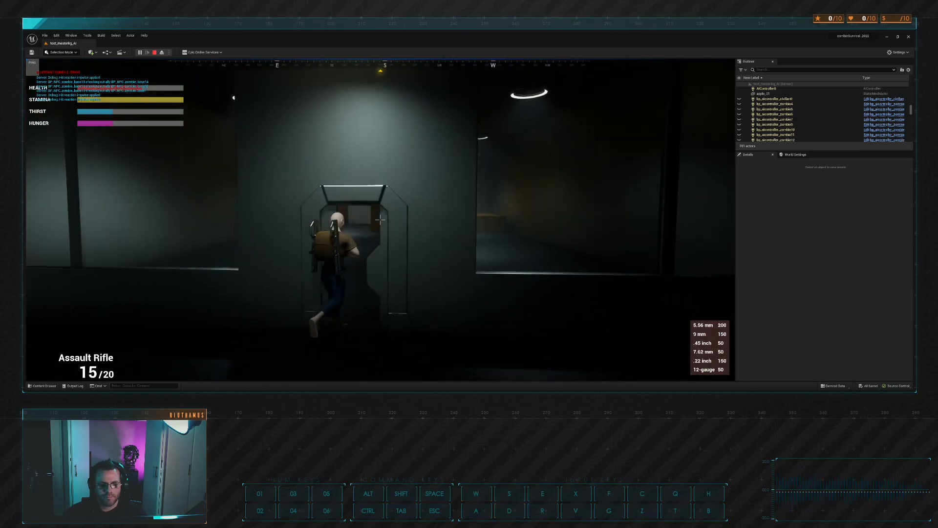
key(w)
Shoot the zombies on and around the ledges in the AI Fall Off Ledge room and end the playtest
click(381, 220)
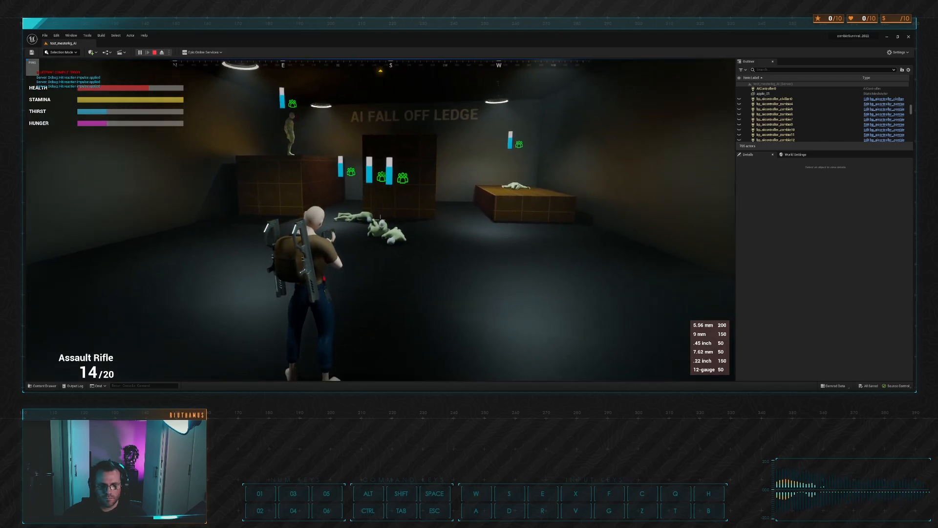
click(380, 220)
click(380, 219)
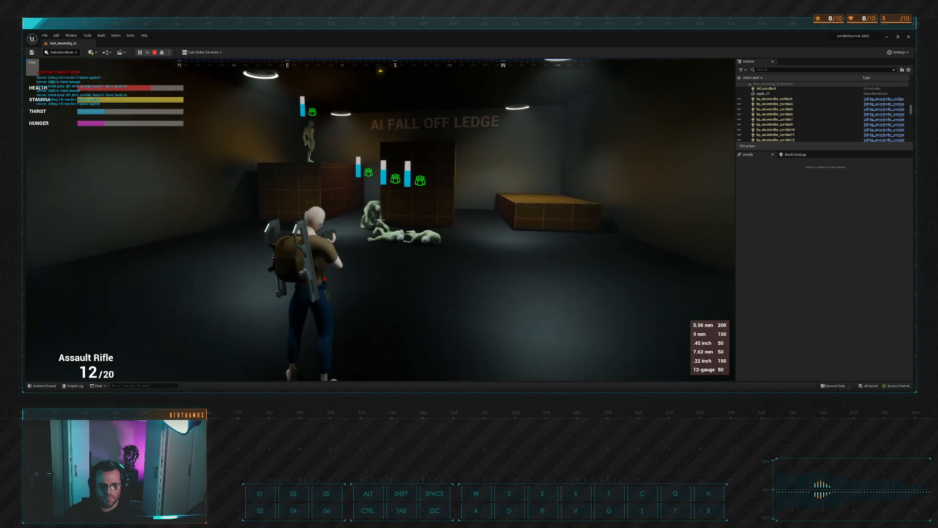
click(380, 219)
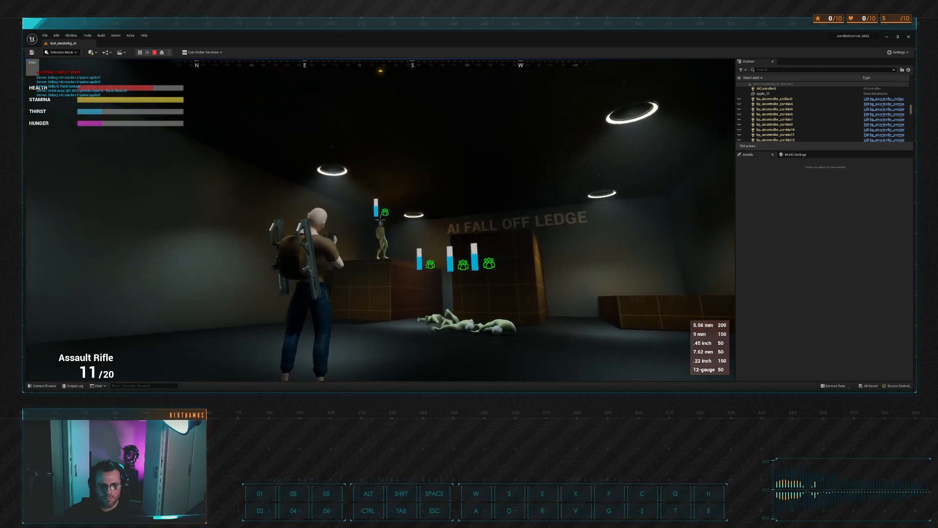
click(380, 220)
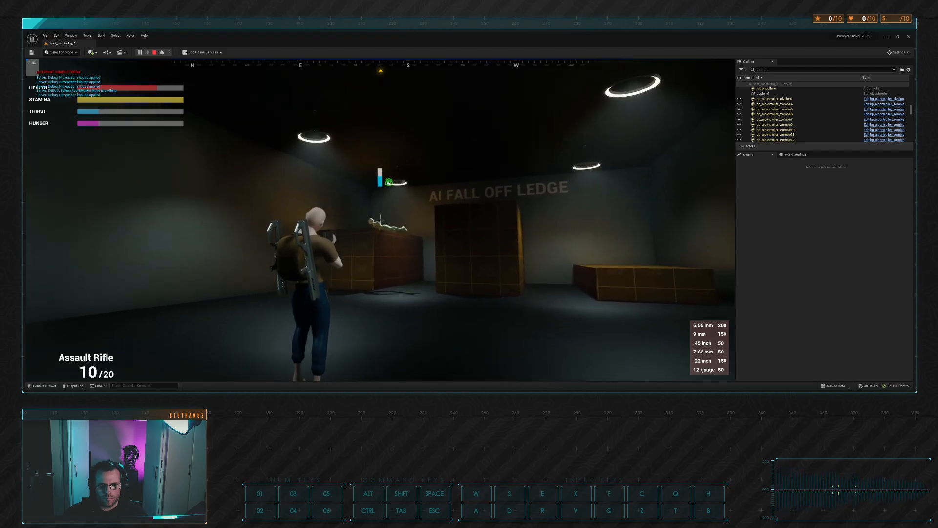
click(380, 219)
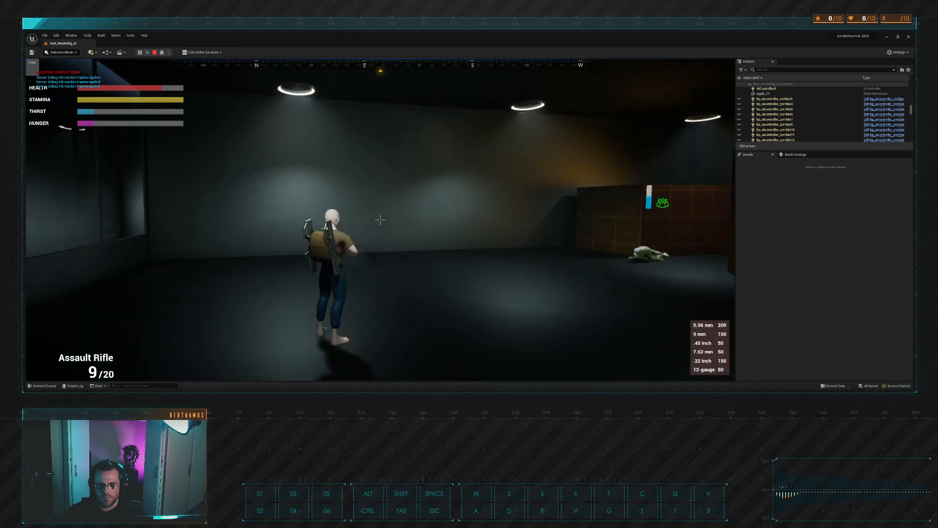
key(w)
key(a)
key(Escape)
key(alt+Tab)
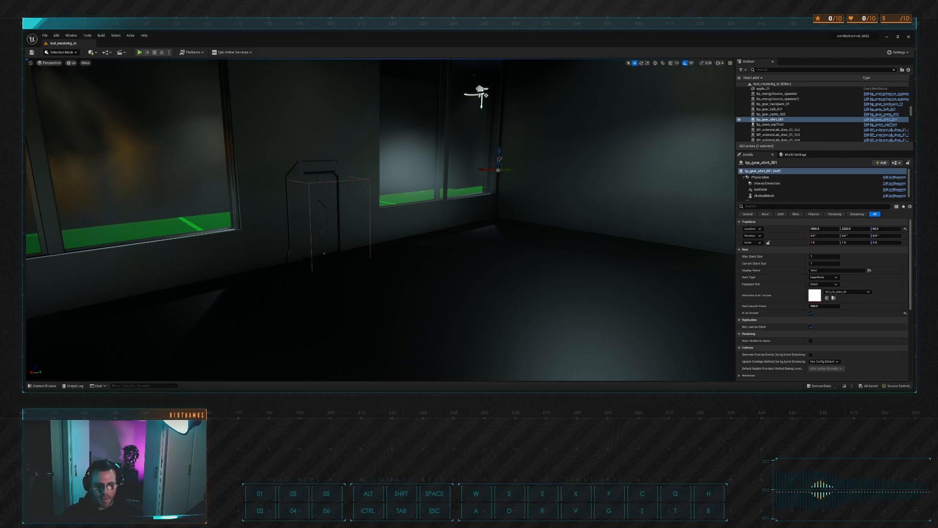
Place the bp_lootitem_shirt_001 actor on the near end of the bench in the dark room and rotate it about its vertical axis
right_drag(381, 220, 303, 227)
key(w)
key(d)
key(w)
key(d)
key(s)
key(a)
mouse_move(277, 258)
right_down()
mouse_move(342, 262)
mouse_move(277, 258)
right_up()
key(d)
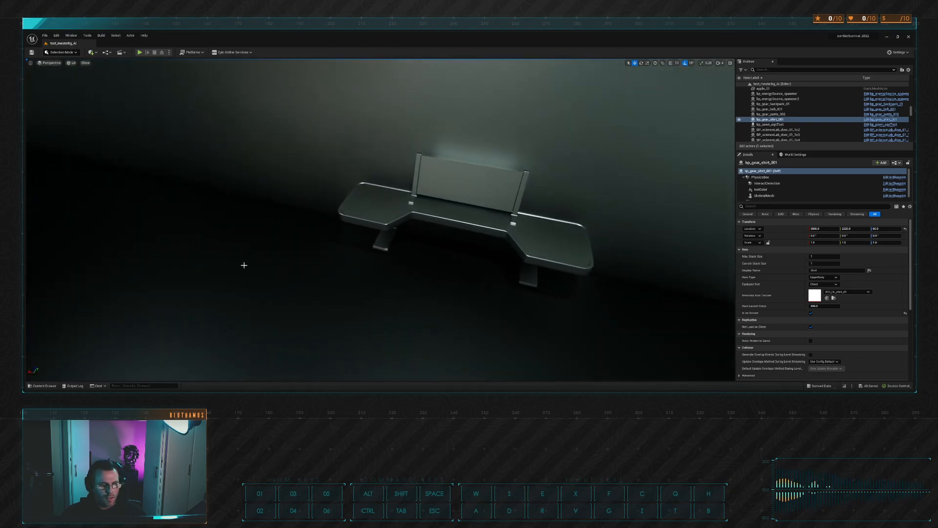
click(43, 386)
drag(376, 290, 360, 205)
key(e)
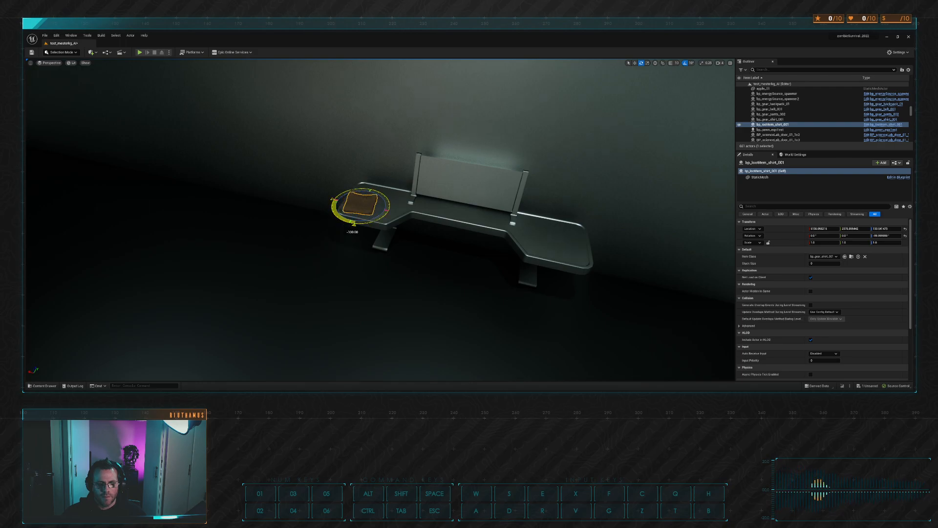
Duplicate the folded shirt loot item and stack the copy on top of the original on the bench
key(a)
right_drag(373, 224, 405, 215)
key(w)
right_drag(371, 248, 391, 238)
key(w)
key(ctrl+d)
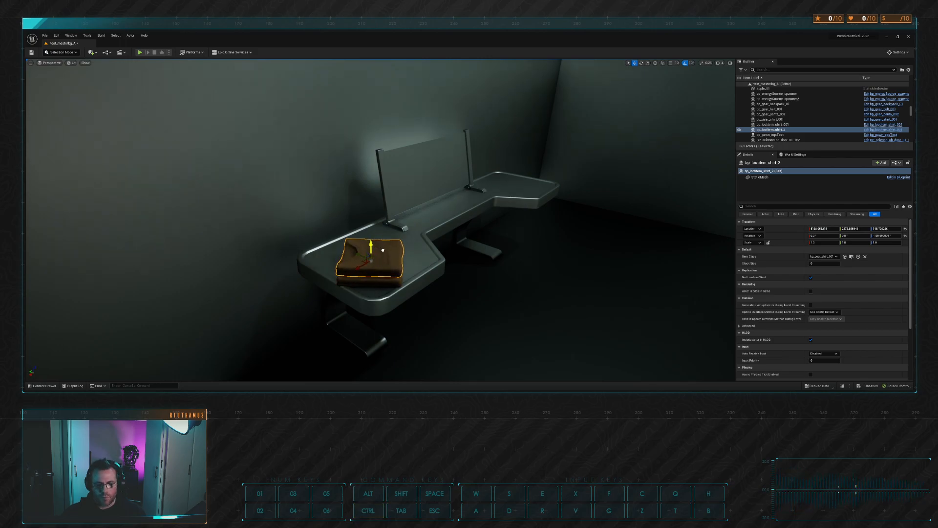
key(Escape)
Move away from the bench toward the room's doorway and start a new playtest of the level there
key(d)
right_drag(422, 251, 190, 63)
key(w)
key(a)
key(d)
key(w)
key(s)
click(139, 52)
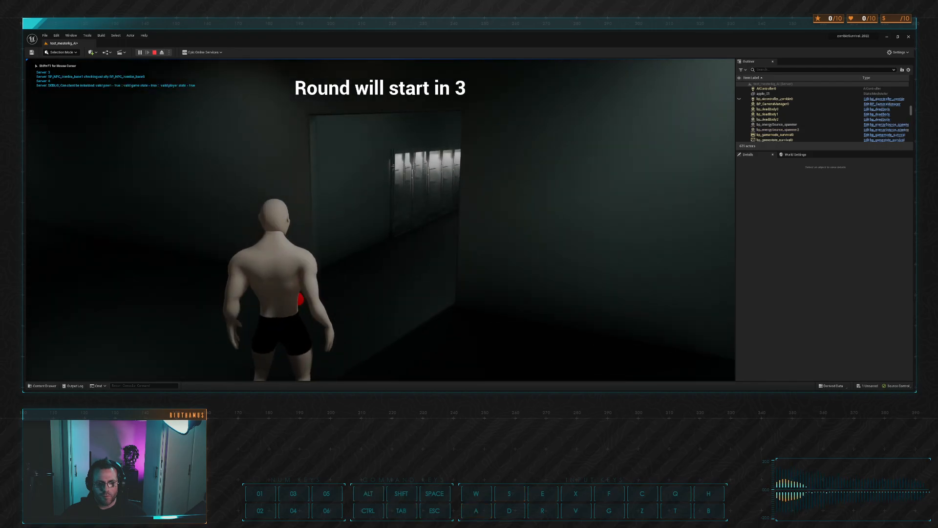
key(alt+Tab)
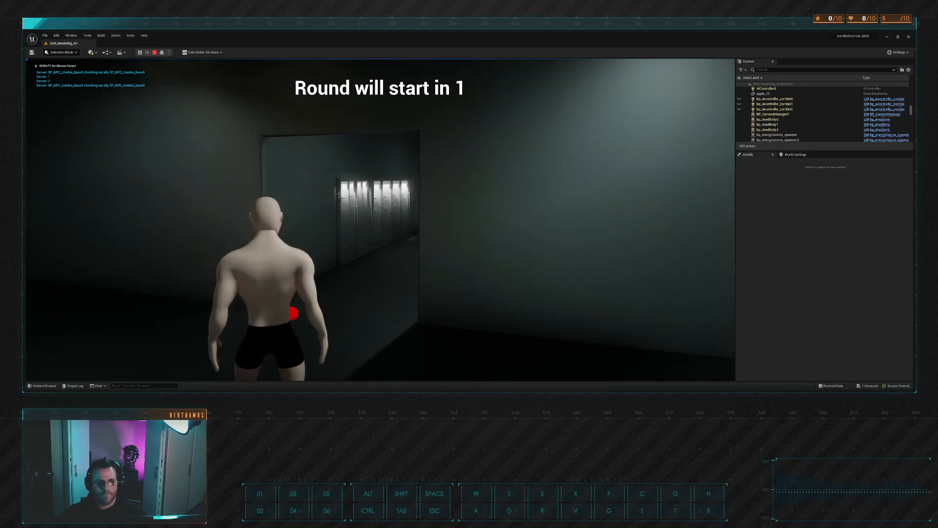
Pick up the folded shirt loot from the bench and open the character inventory screen
key(w)
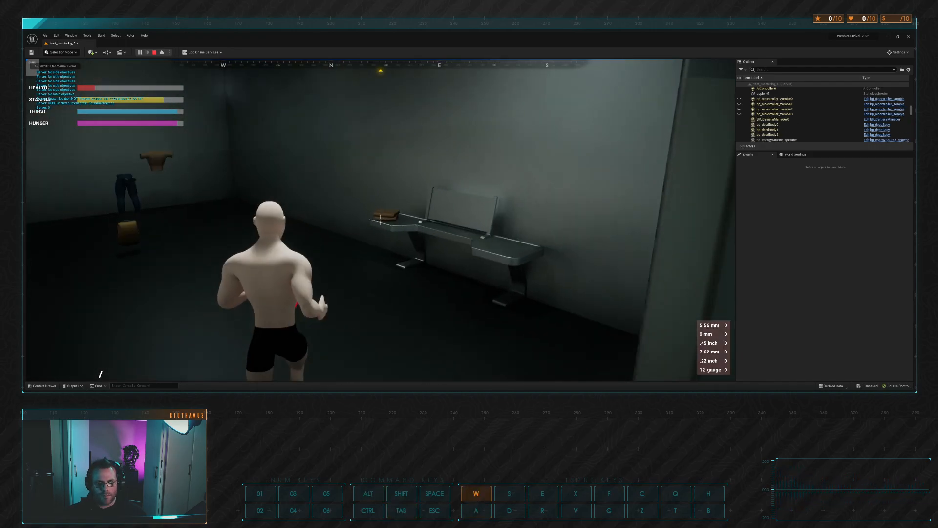
key(e)
key(w)
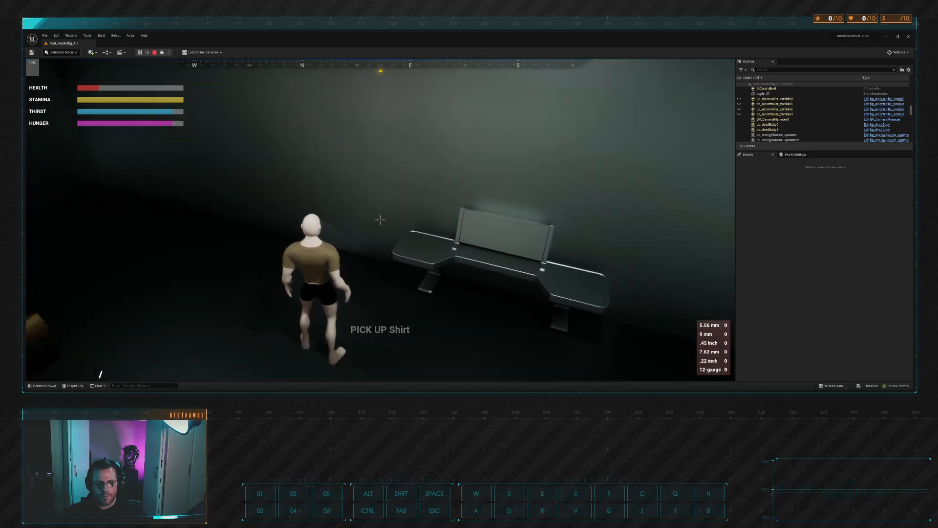
key(w)
key(Tab)
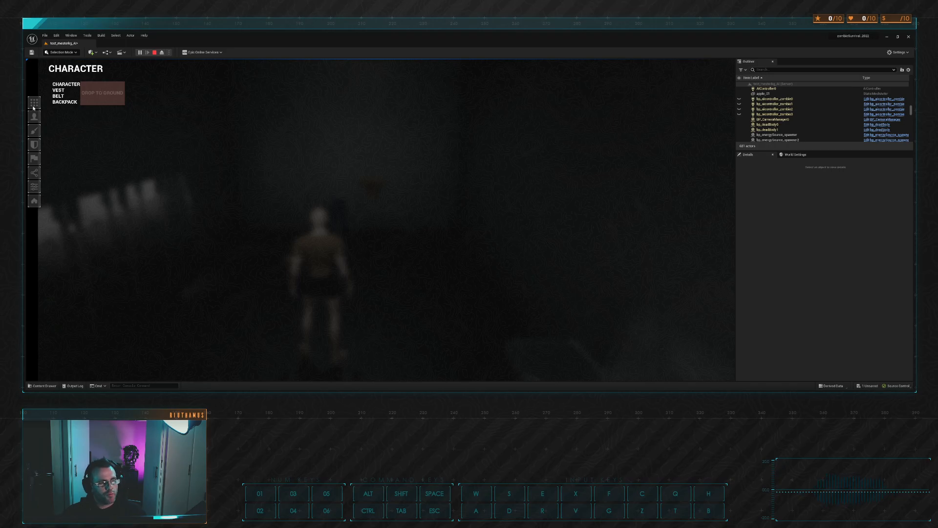
Close the character inventory and pick up the backpack lying on the dark room's floor
key(Tab)
key(a)
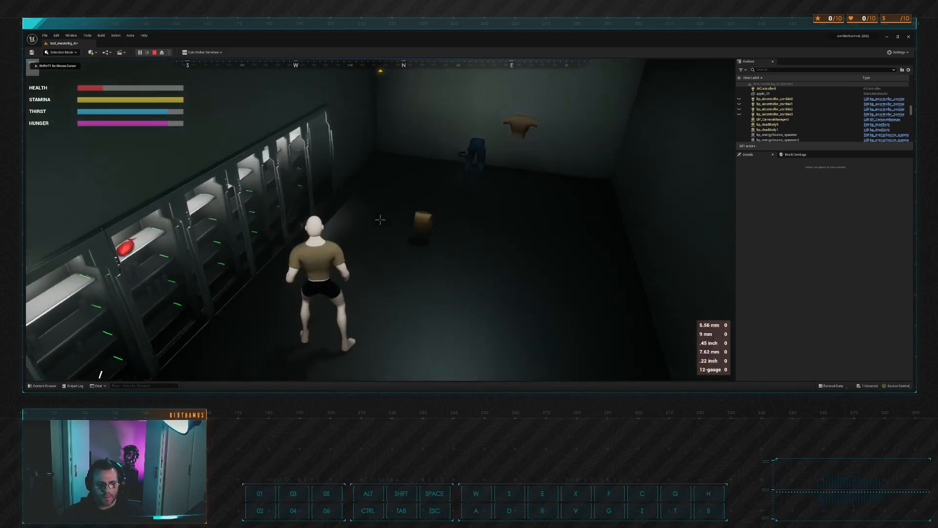
key(e)
key(d)
key(w)
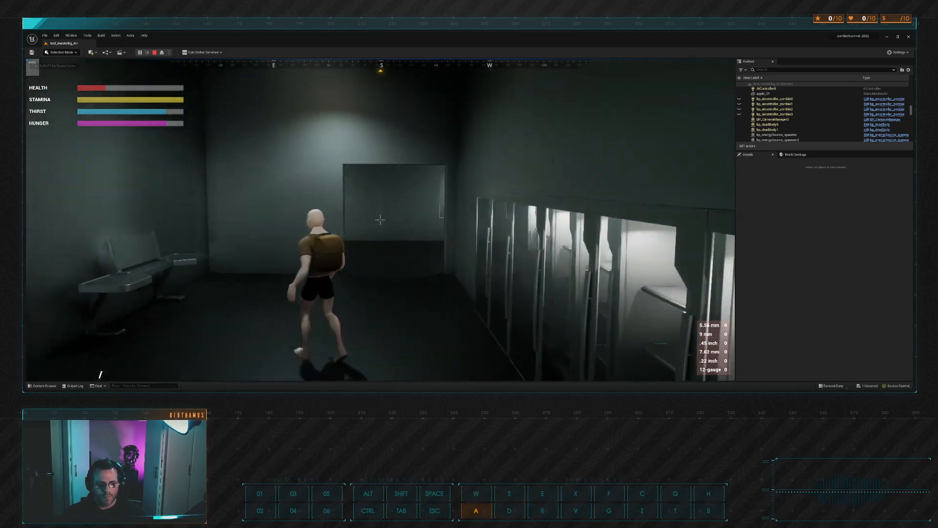
Walk along the dark room's floor and pick up the belt and the pants
key(w)
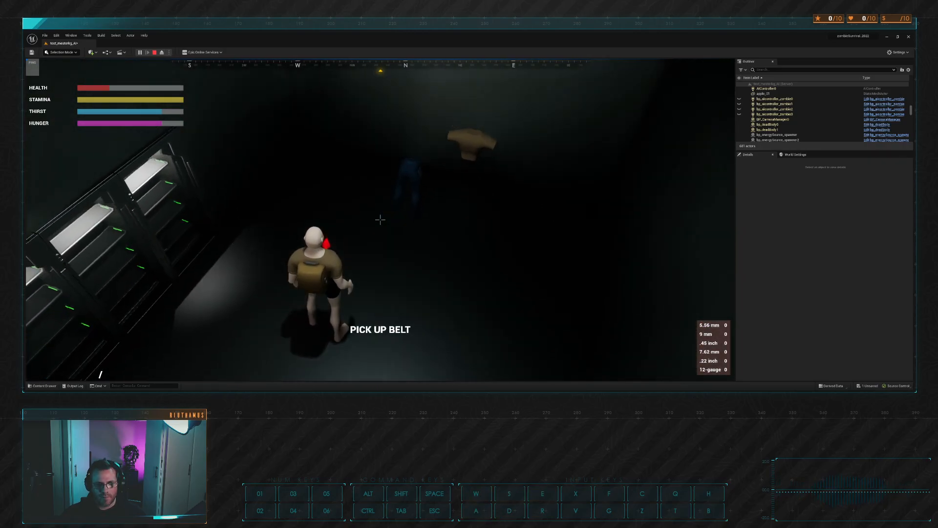
key(w)
key(e)
key(w)
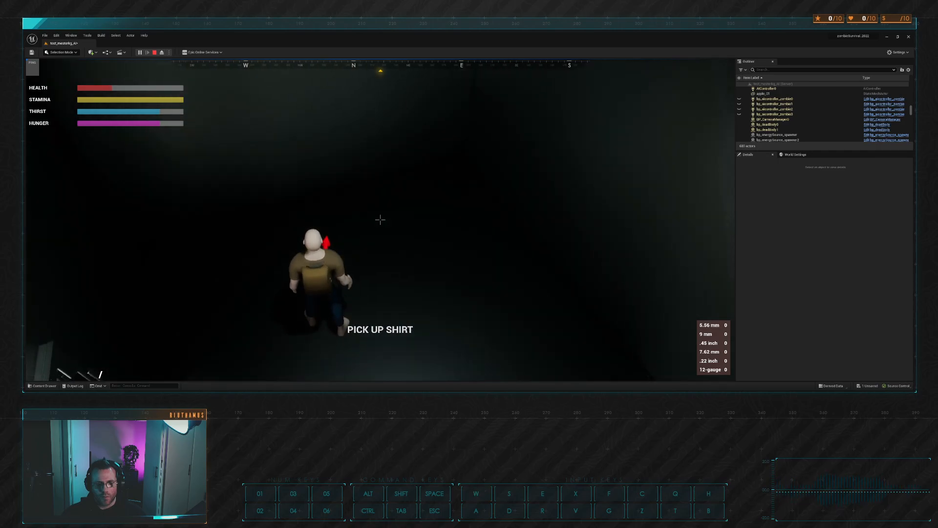
Run out of the locker room and through the corridor door into the red-lit zombie room
key(w)
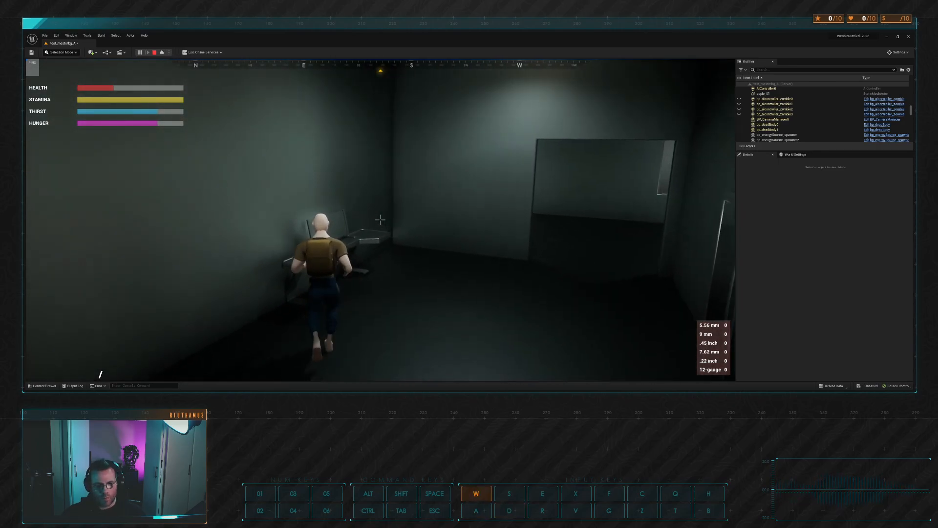
key(w)
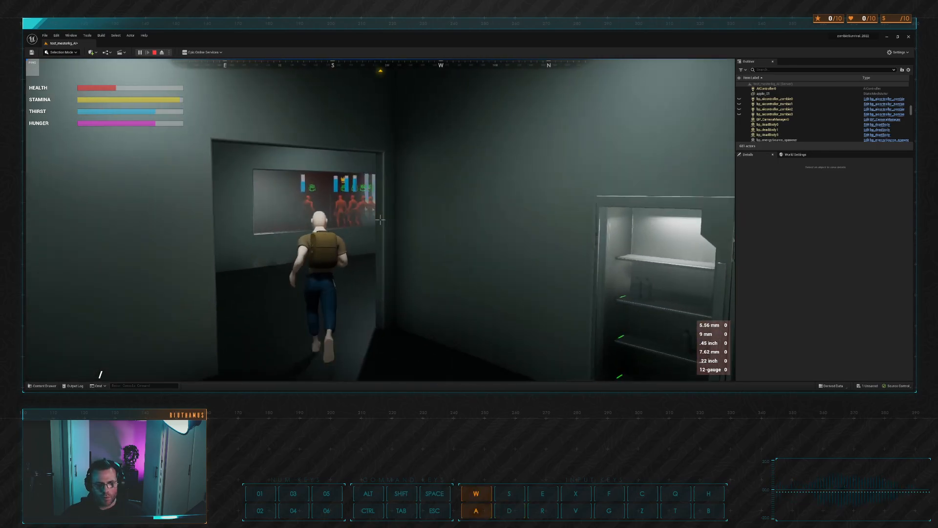
key(w)
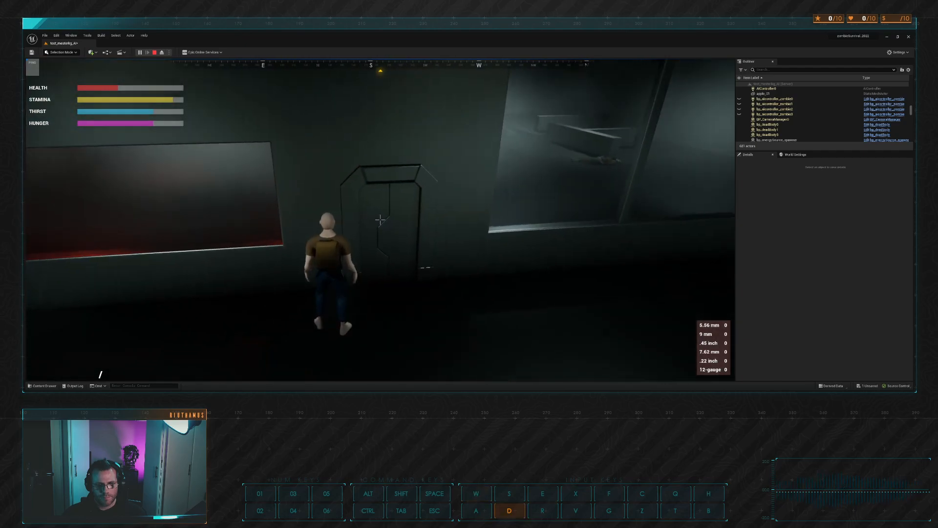
key(d)
key(a)
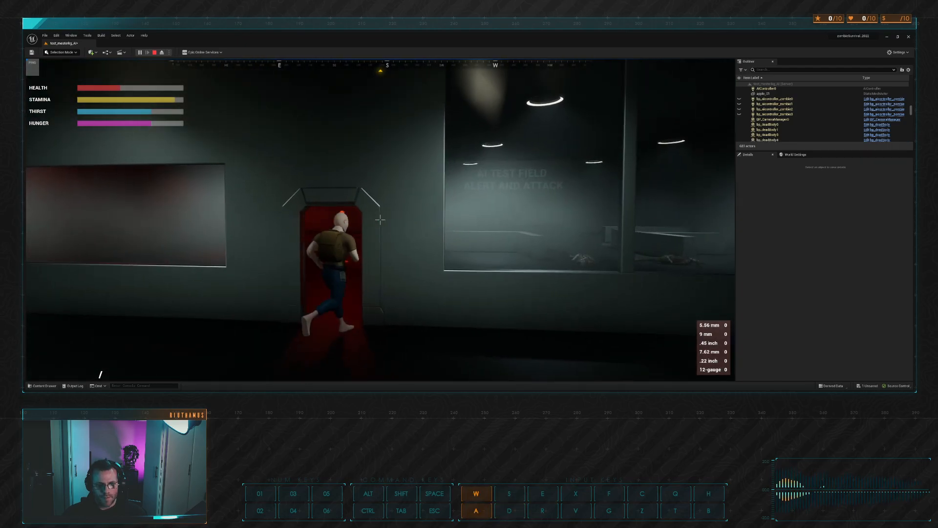
key(w)
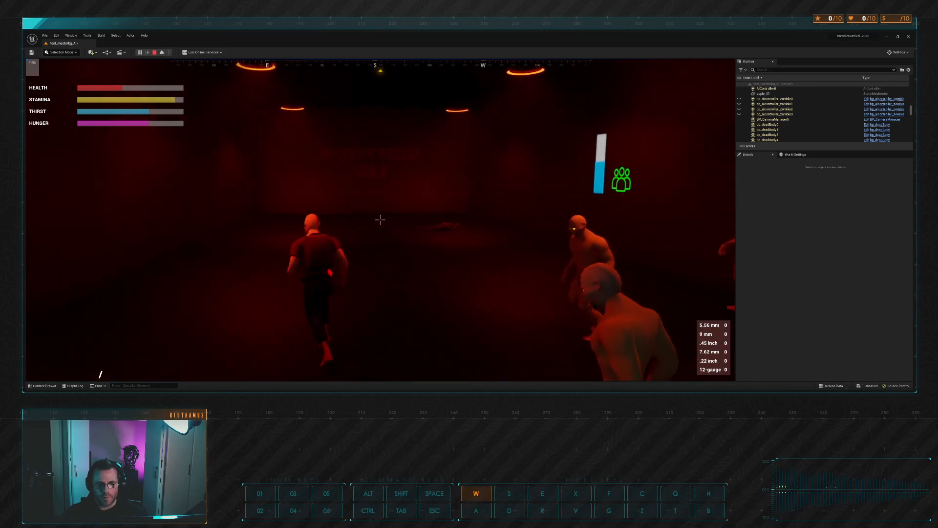
Equip the assault rifle and circle around the zombies in the red room
key(a)
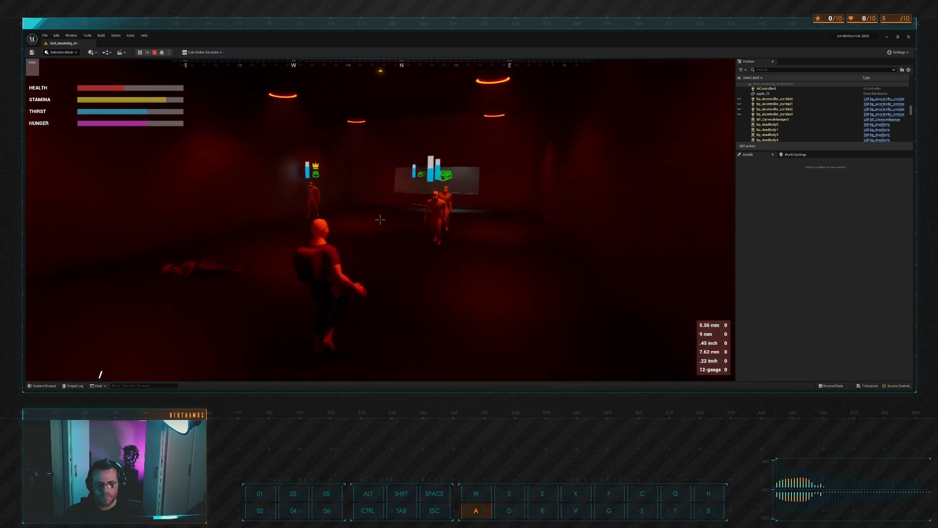
key(1)
key(a)
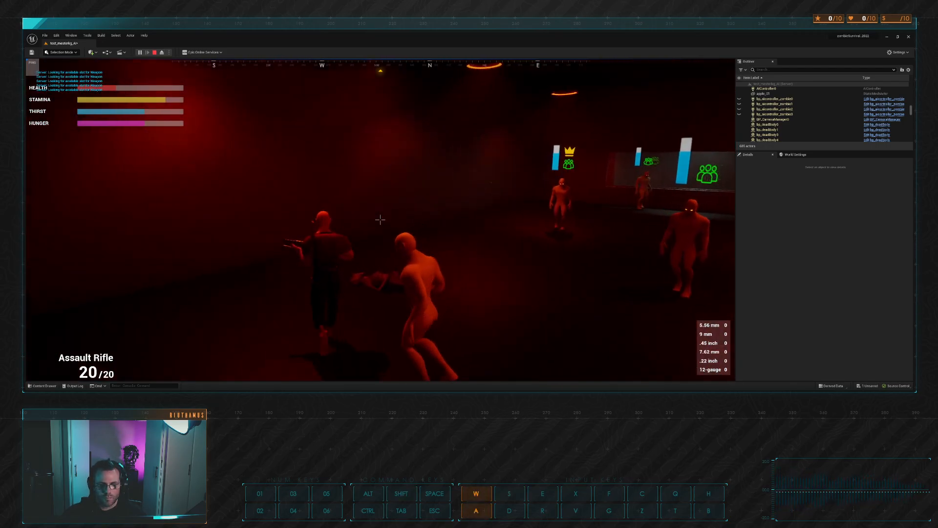
key(w)
key(a)
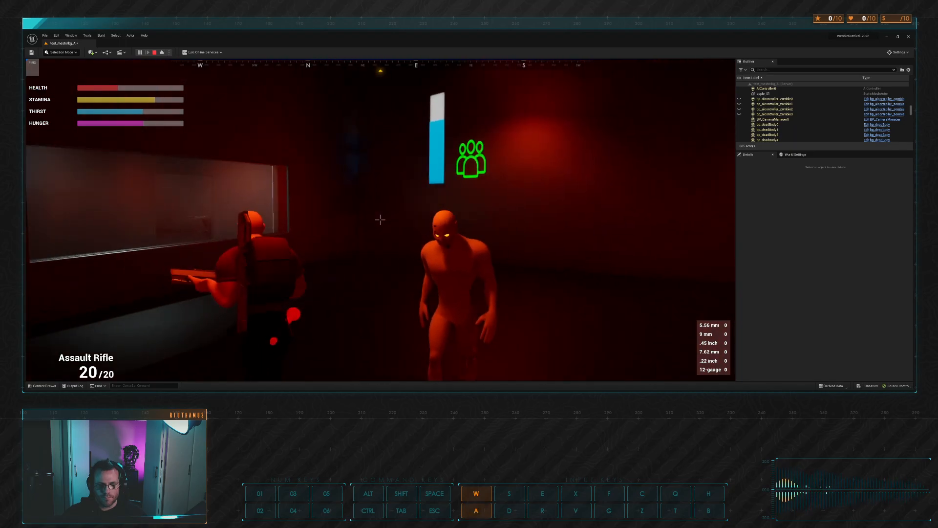
key(w)
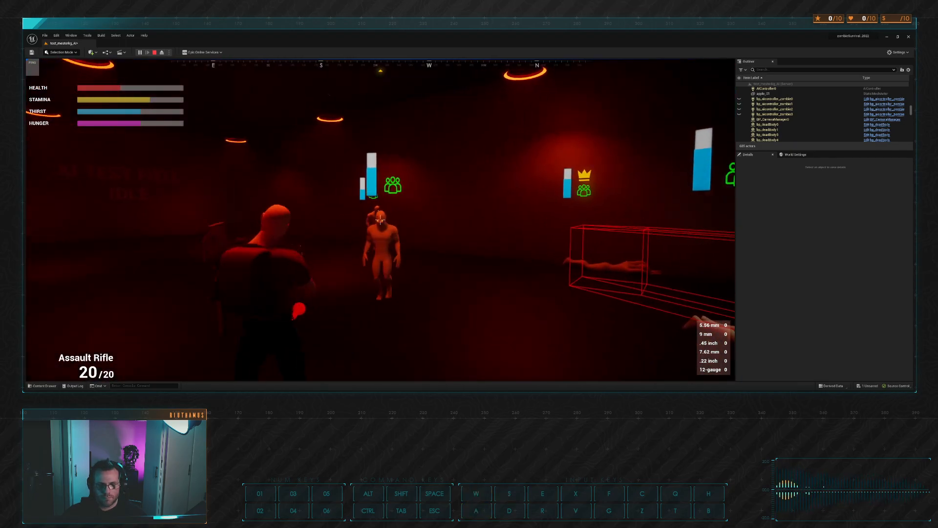
Shoot several zombies in the red room with the assault rifle while moving around them
click(380, 220)
click(381, 219)
click(381, 219)
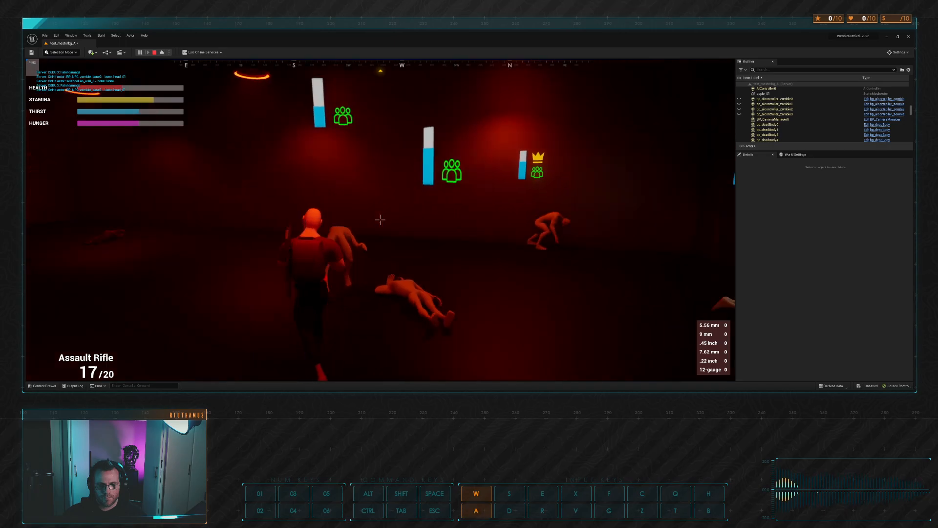
key(a)
click(380, 220)
key(w)
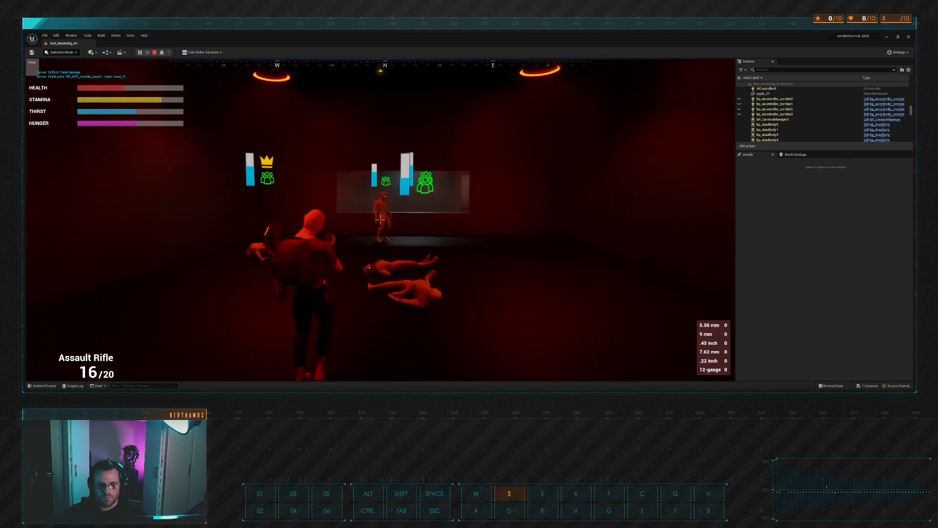
click(380, 220)
key(shift)
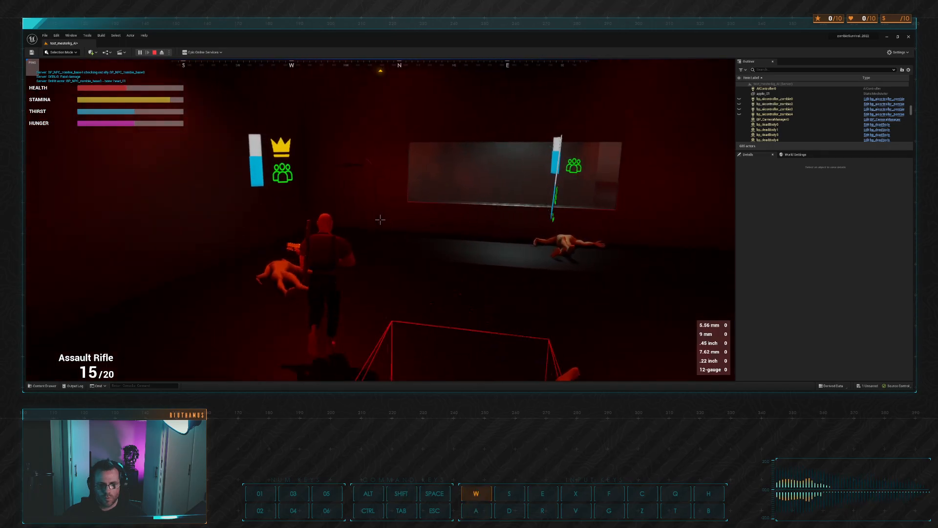
Leave the red room and watch the remaining zombies through the corridor window
key(e)
key(w)
key(s)
key(a)
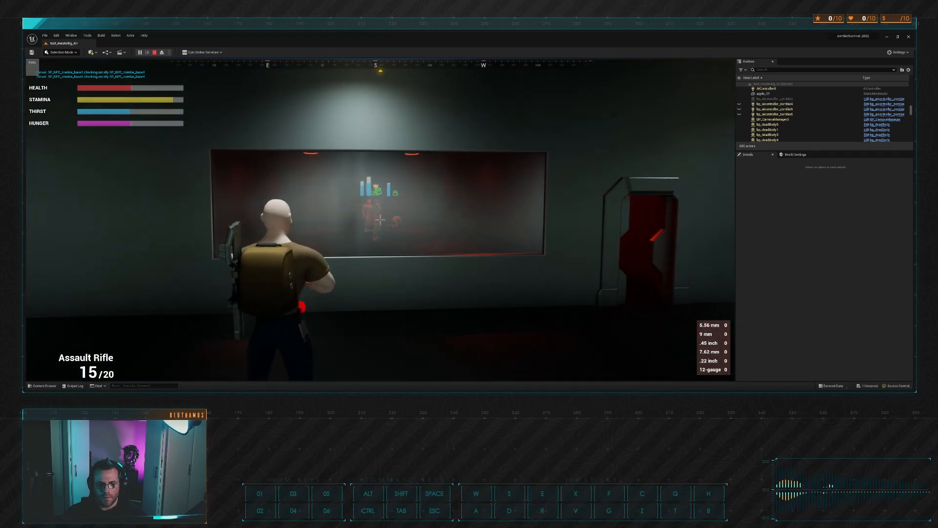
key(a)
key(s)
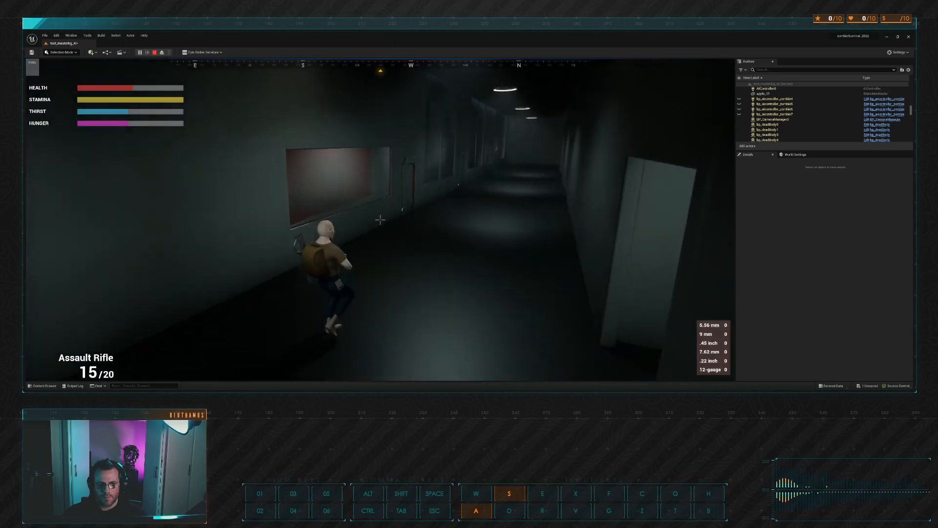
Back away along the corridor while watching the zombie room's window, and end the playtest
key(w)
key(a)
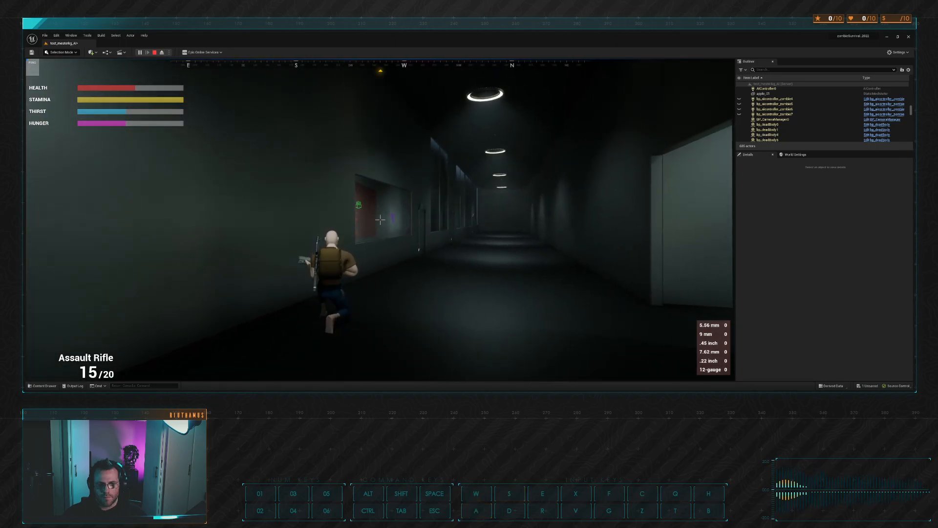
key(s)
key(a)
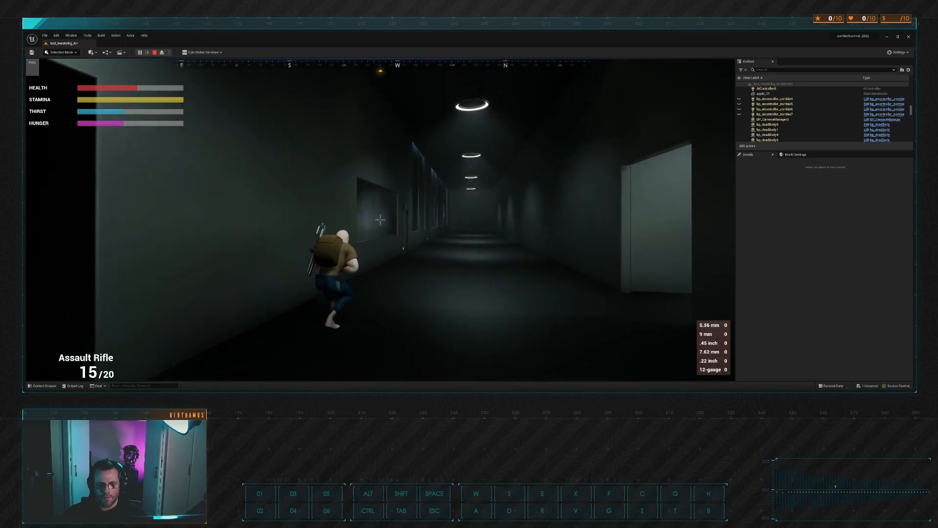
key(1)
key(Escape)
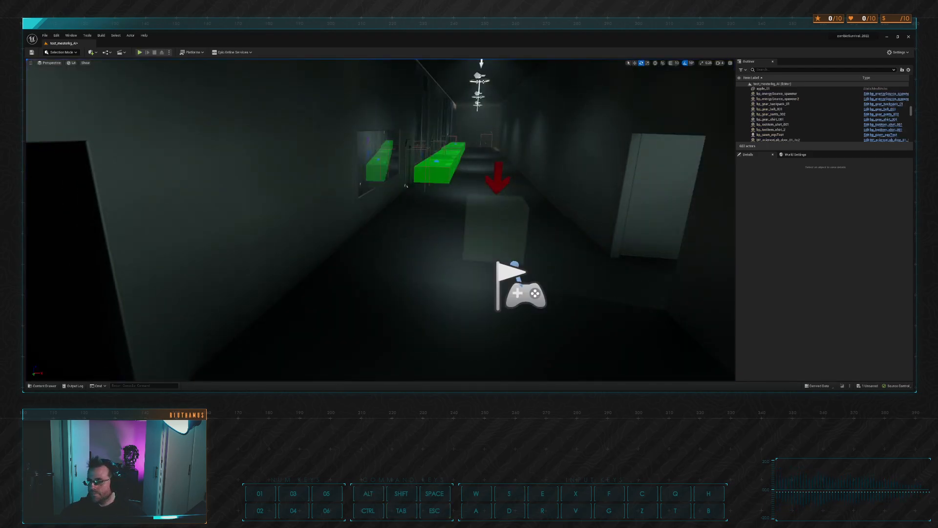
Switch from the Unreal Editor to Maya, where the folded shirt model is open
key(alt+Tab)
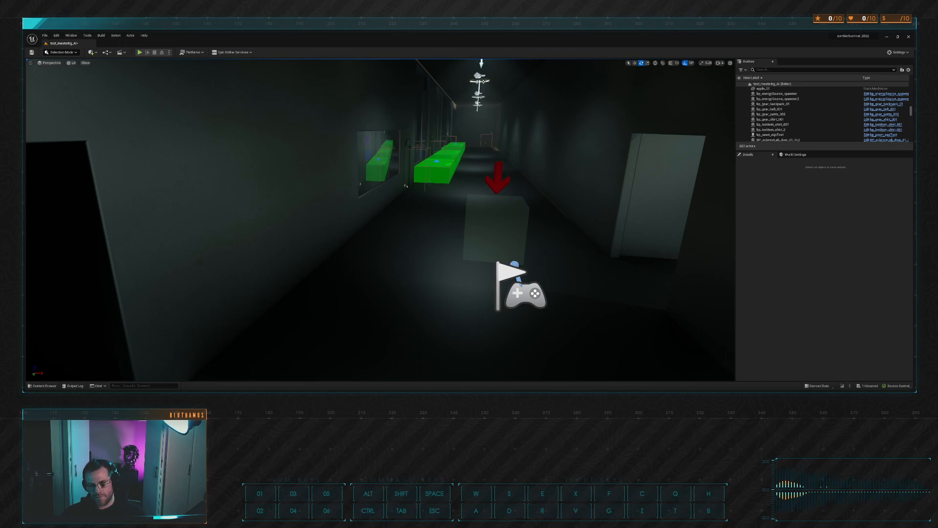
key(alt+Tab)
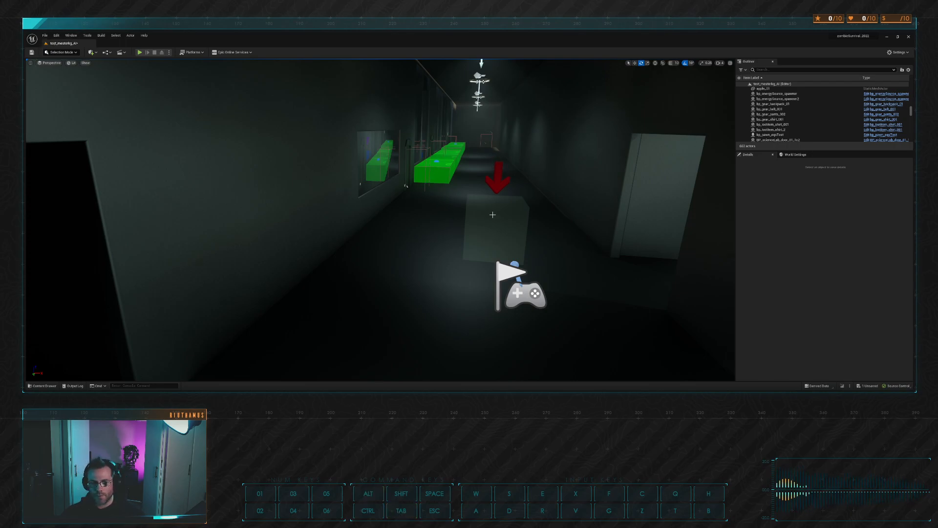
key(alt)
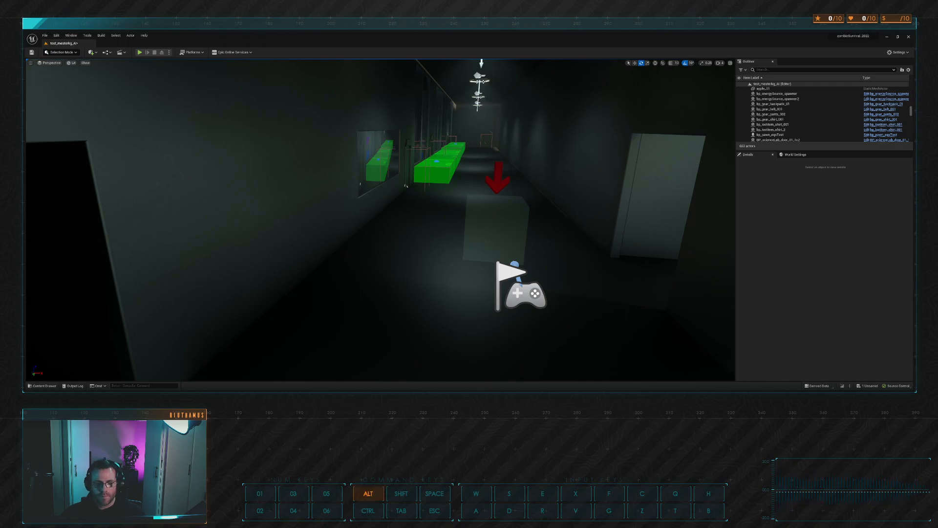
key(alt)
key(ctrl)
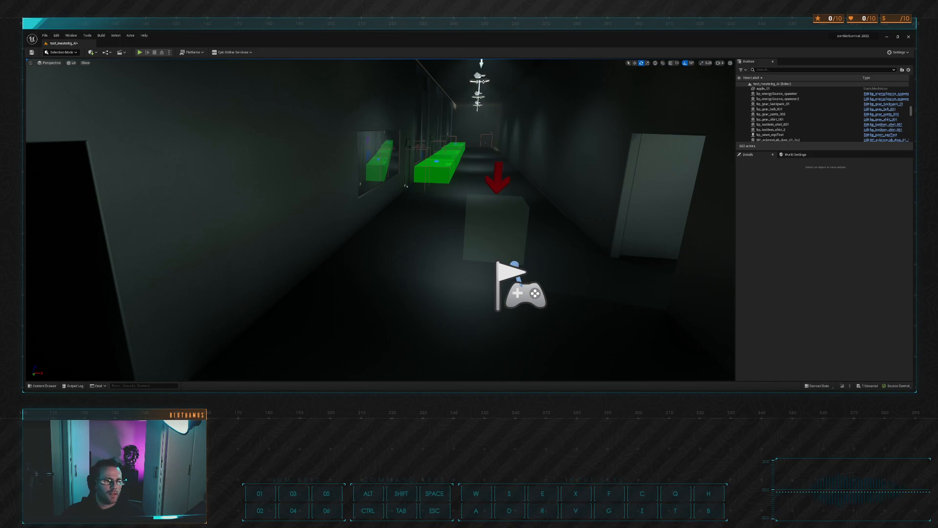
key(alt)
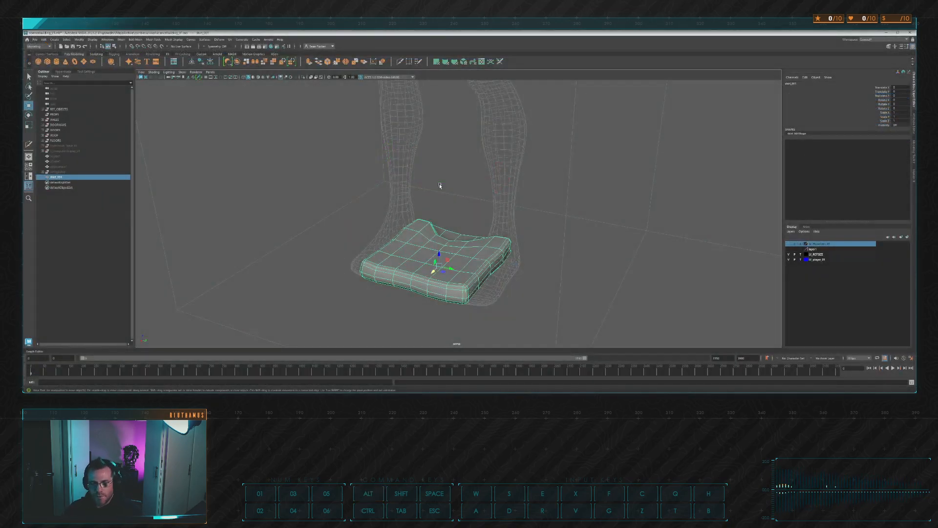
Examine the folded shirt mesh up close from several angles
key(alt)
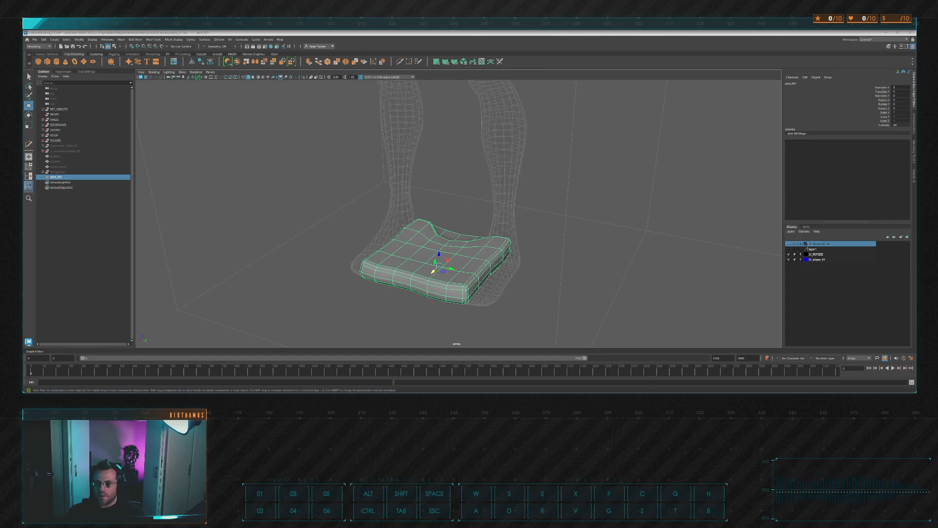
click(425, 194)
alt+drag(425, 194, 459, 185)
scroll(421, 200, up, 4)
click(406, 232)
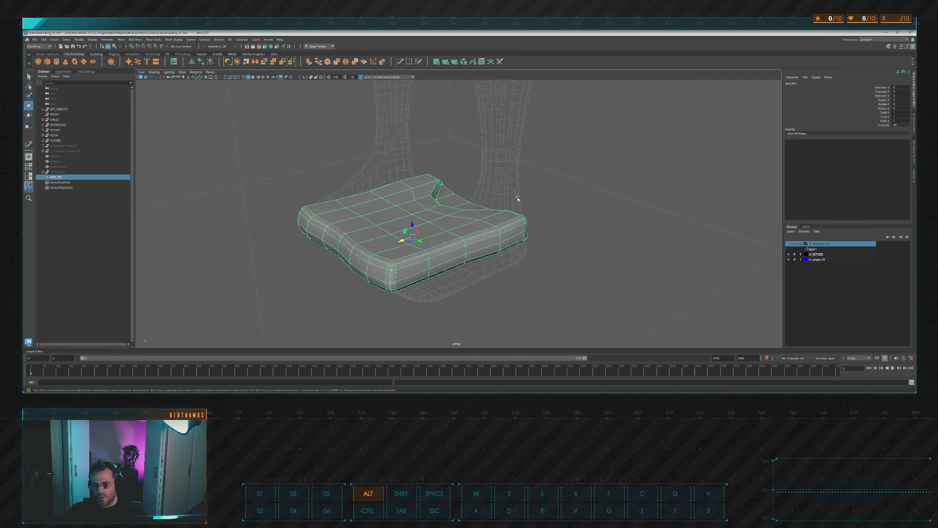
alt+drag(517, 201, 528, 201)
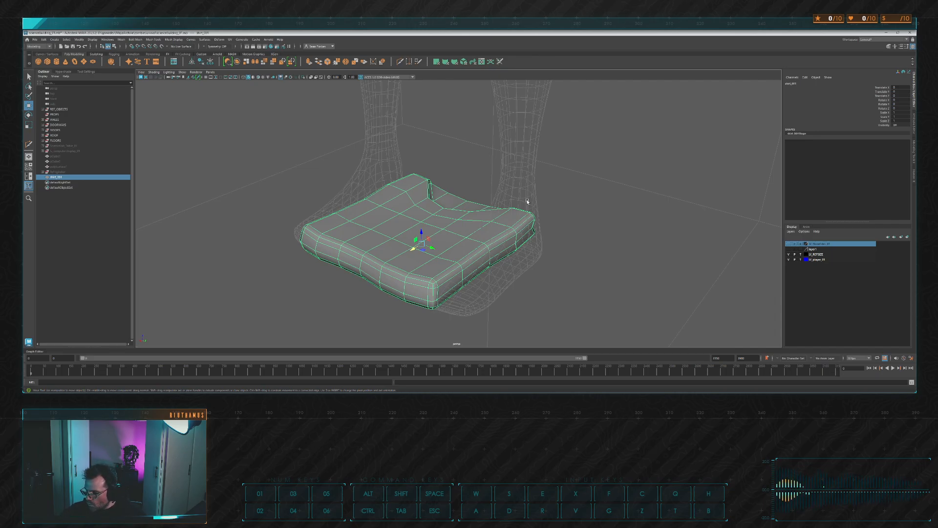
key(alt+Tab)
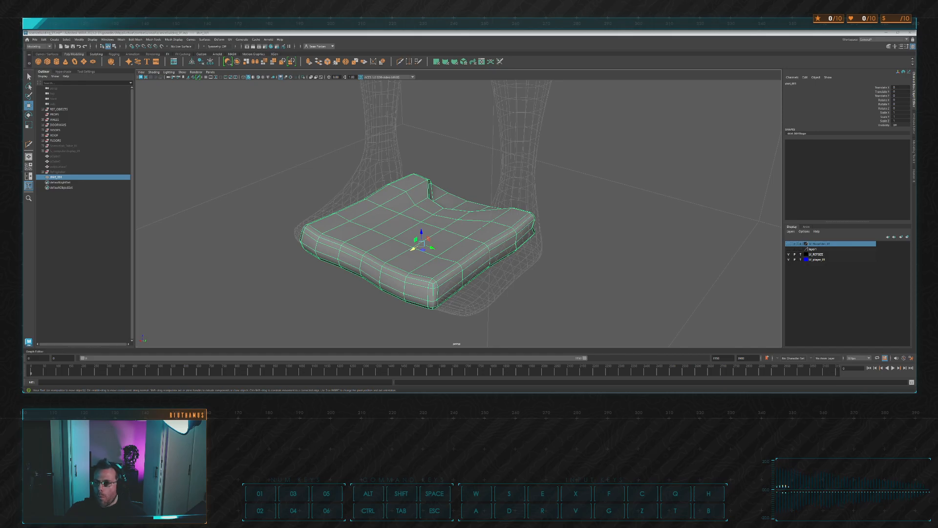
alt+drag(371, 239, 344, 239)
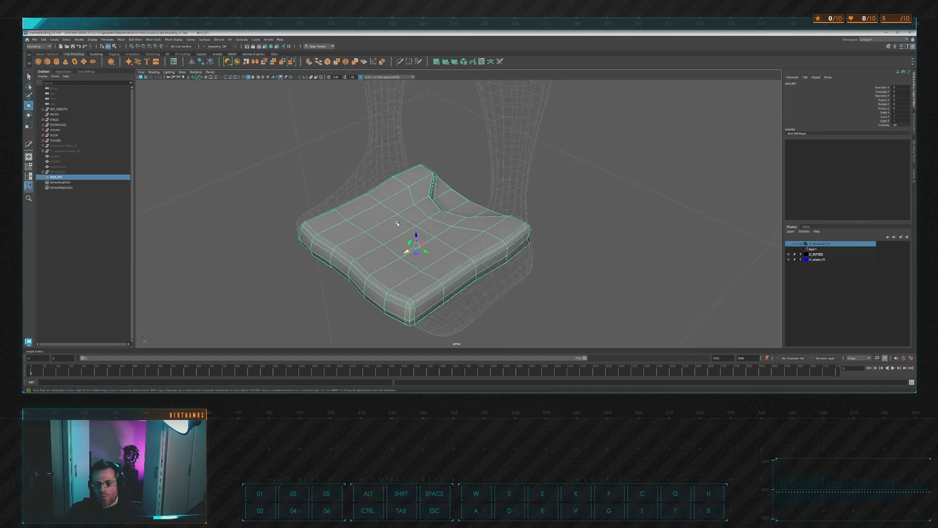
key(alt+Tab)
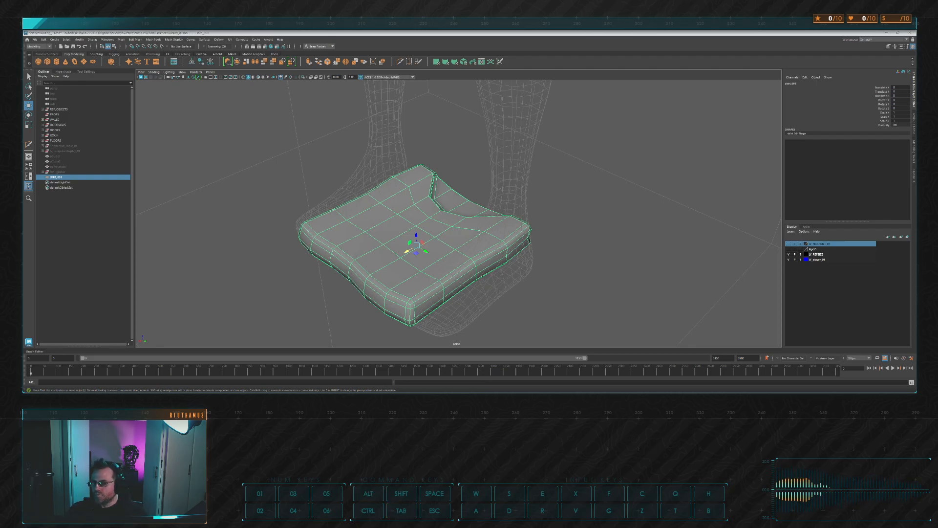
key(alt+Tab)
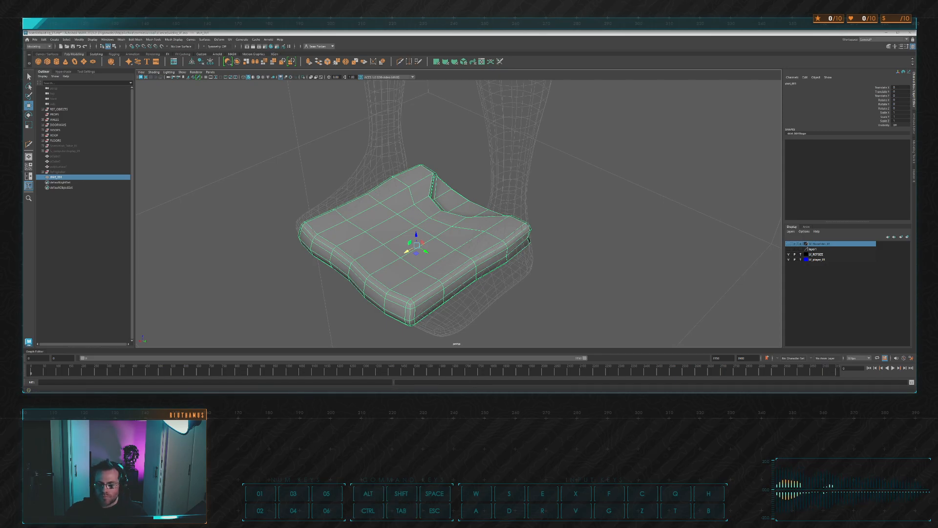
Group the selected folded shirt mesh in the Maya scene
mouse_move(470, 196)
alt+mouse_down()
mouse_move(486, 191)
mouse_move(464, 180)
alt+mouse_up()
scroll(481, 195, down, 2)
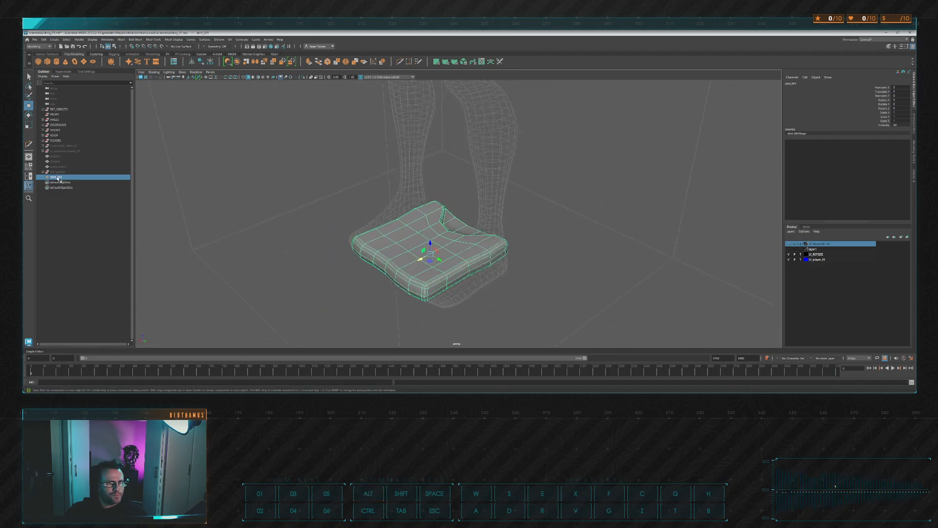
key(ctrl+g)
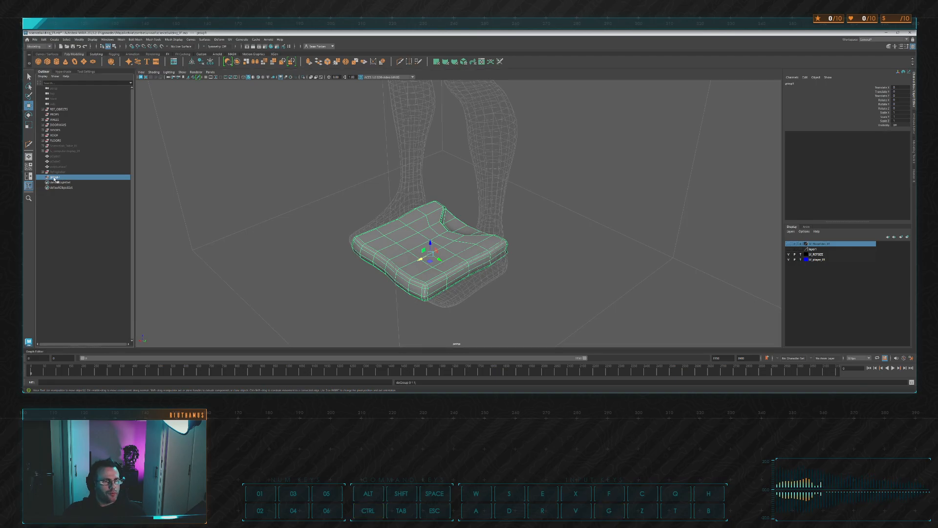
Rename the folded shirt's new group as World_Items and clear the selection
double_click(57, 177)
text(Wor)
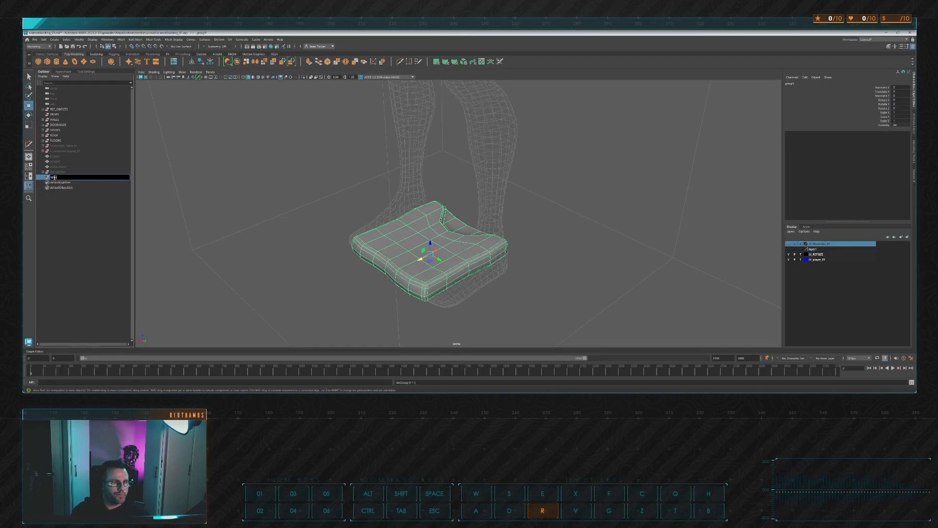
text(ld_Items)
key(Return)
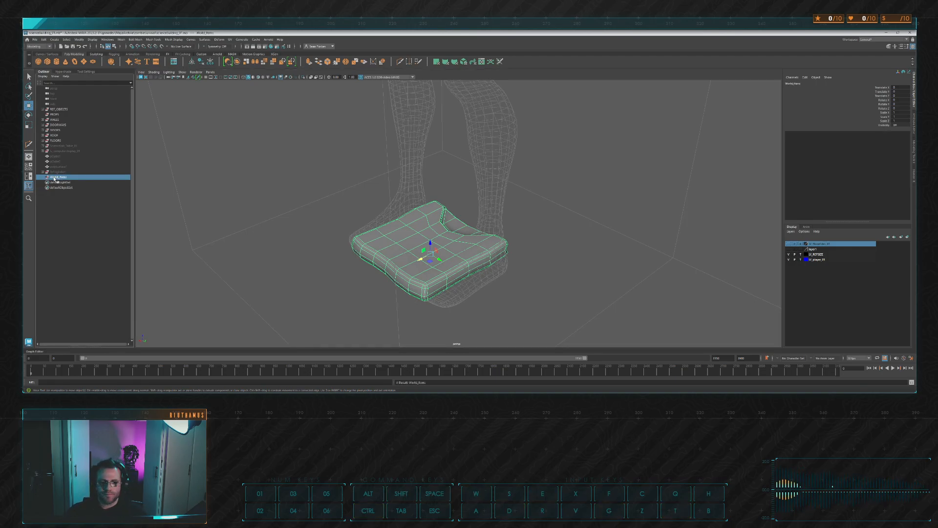
click(632, 209)
alt+drag(632, 209, 504, 193)
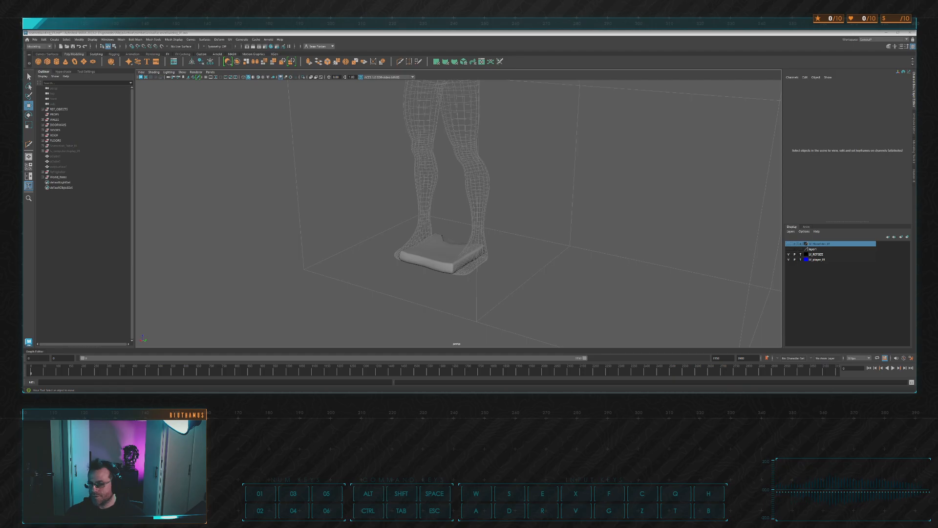
Switch from Maya to 3DCoat, where the folded shirt's texture layers are open
key(alt+Tab)
key(alt+Tab)
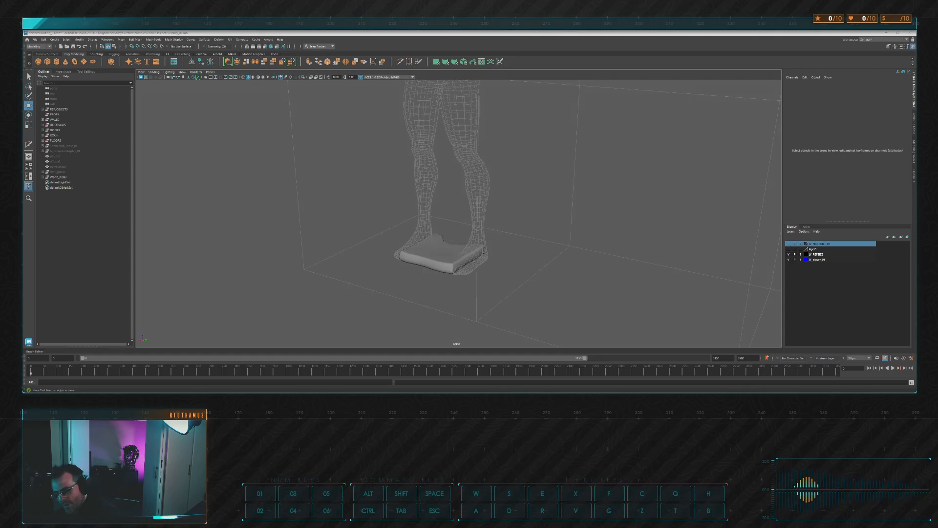
key(alt+Tab)
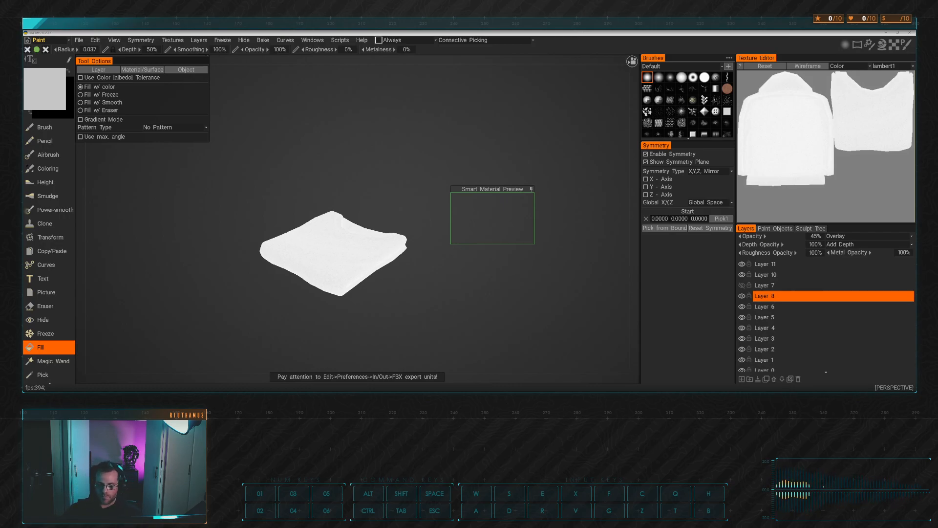
key(alt)
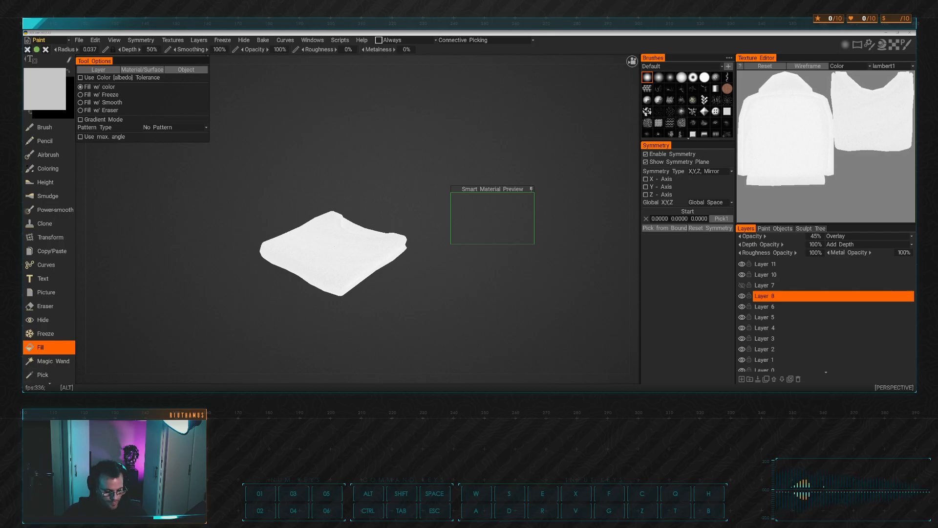
Hide Layer 11 and Layer 10 of the folded shirt's texture
alt+drag(335, 246, 384, 188)
alt+middle_drag(384, 189, 393, 160)
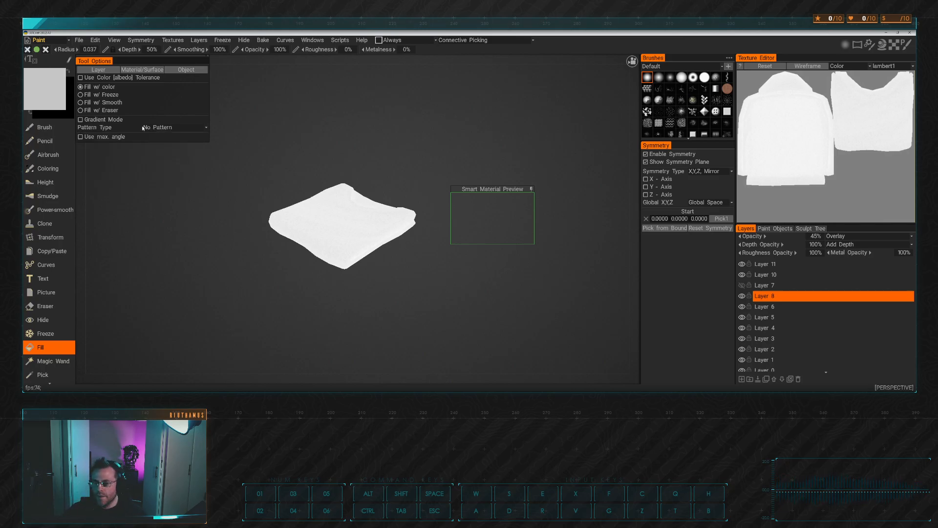
alt+middle_drag(357, 137, 389, 156)
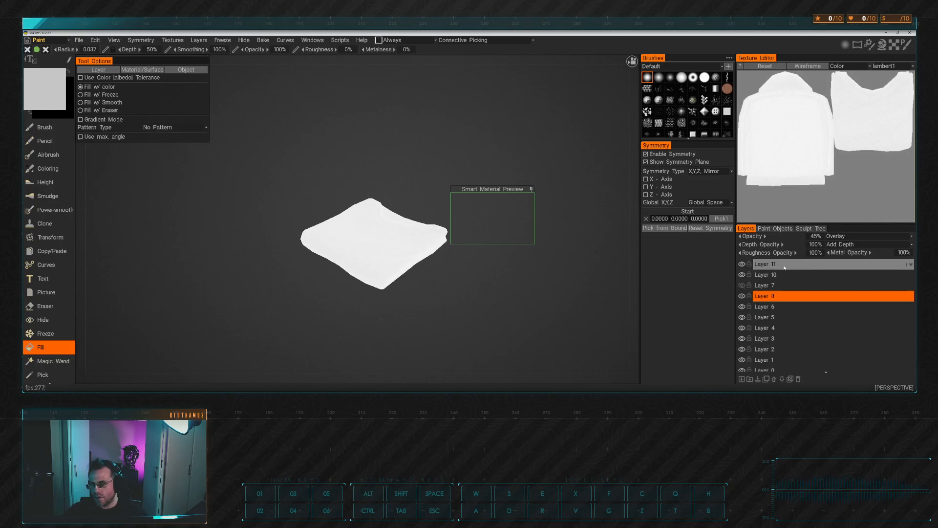
click(742, 265)
click(742, 275)
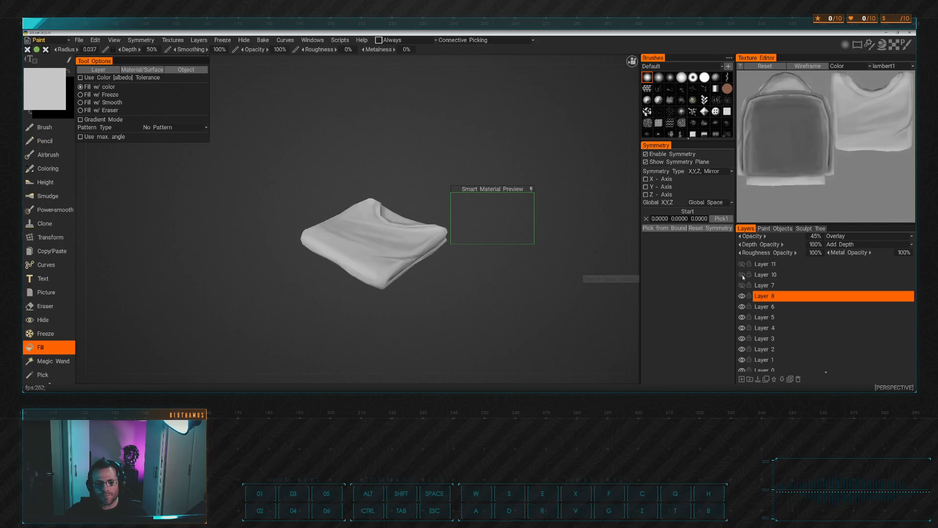
Examine the painted grey fabric folds and collar of the folded shirt from several angles
alt+drag(478, 212, 387, 169)
alt+right_drag(387, 169, 412, 178)
alt+middle_drag(413, 178, 401, 148)
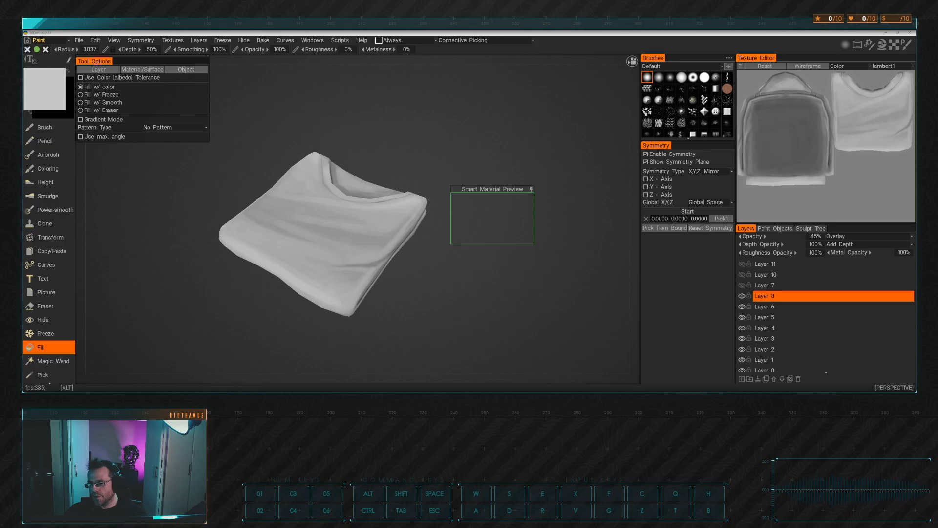
mouse_move(399, 147)
alt+mouse_down()
mouse_move(429, 161)
mouse_move(402, 131)
mouse_move(394, 138)
mouse_move(398, 160)
mouse_move(416, 151)
alt+mouse_up()
alt+right_drag(417, 151, 521, 136)
alt+drag(520, 137, 458, 91)
alt+right_drag(458, 91, 454, 99)
alt+drag(454, 99, 404, 138)
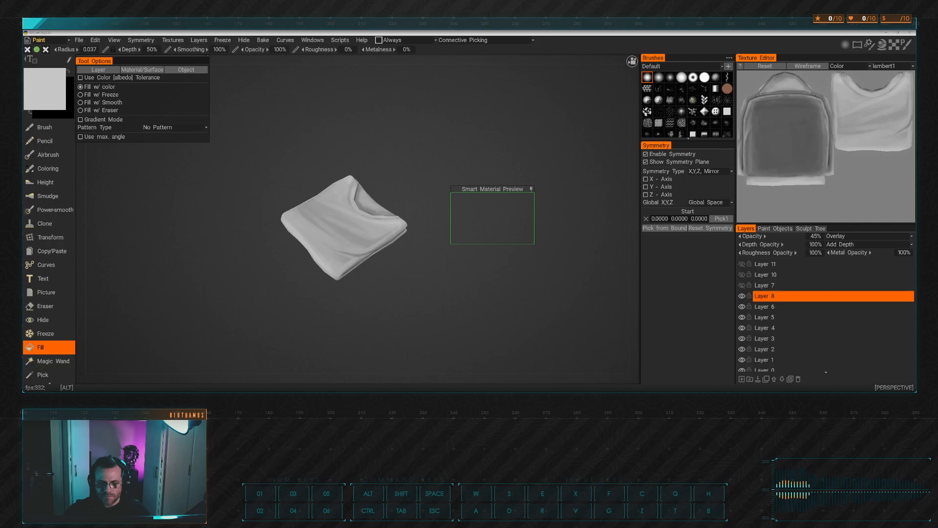
key(a)
key(w)
key(w)
key(s)
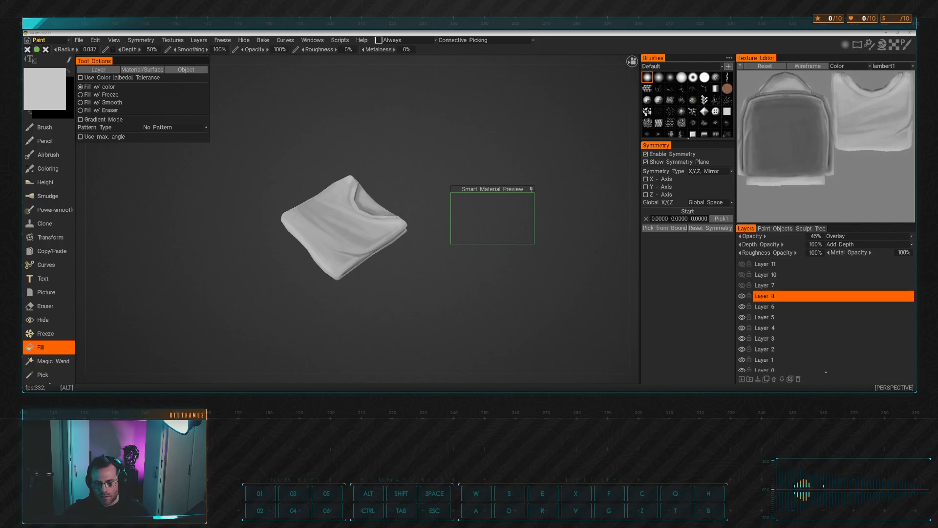
Switch to the Unreal Editor and open the WorldItems folder inside the project's Materials folder
key(alt+Tab)
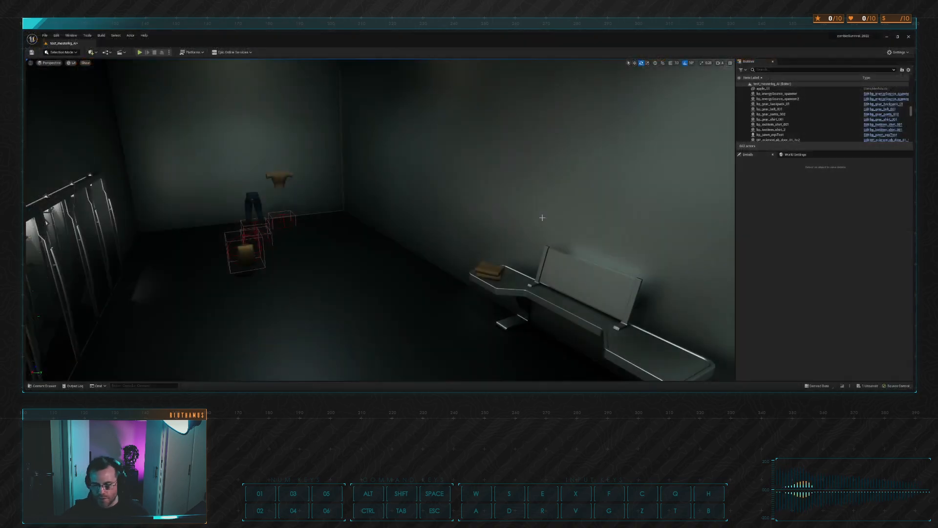
click(43, 385)
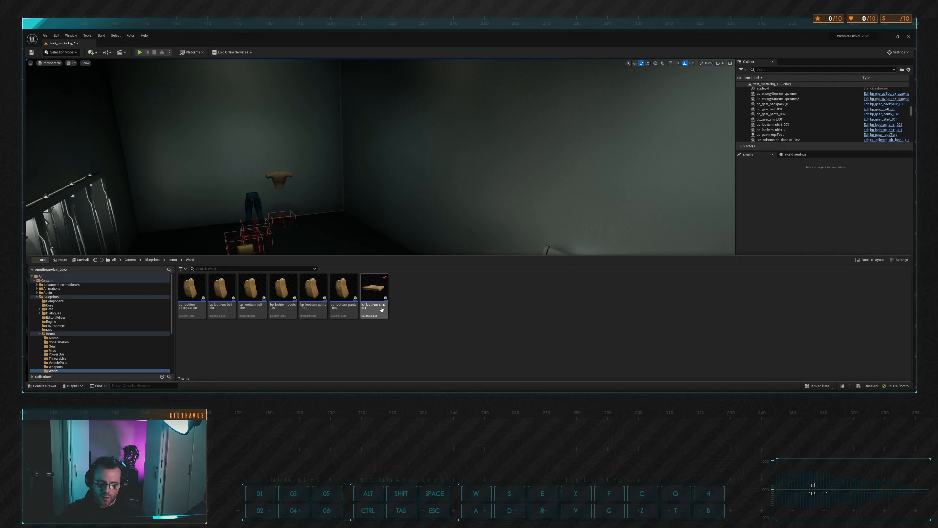
scroll(88, 341, down, 1)
scroll(88, 340, down, 3)
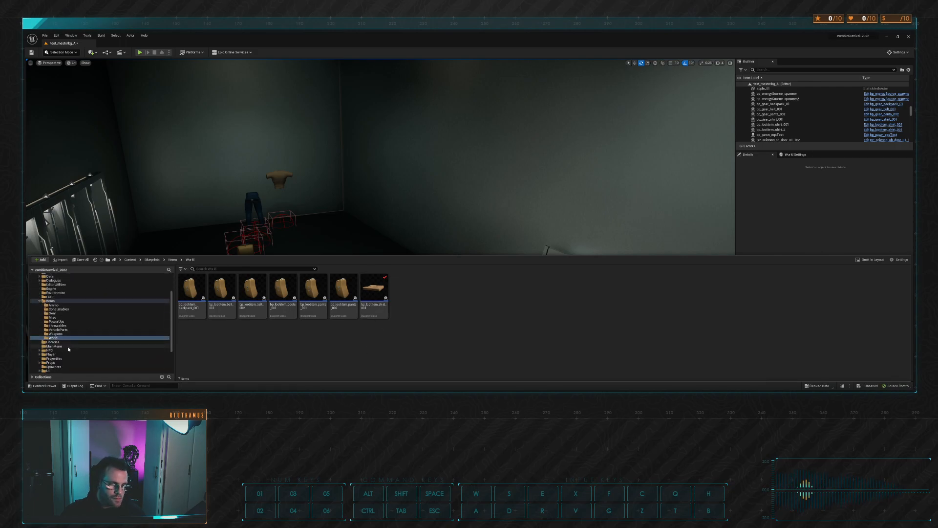
scroll(74, 342, down, 4)
click(65, 345)
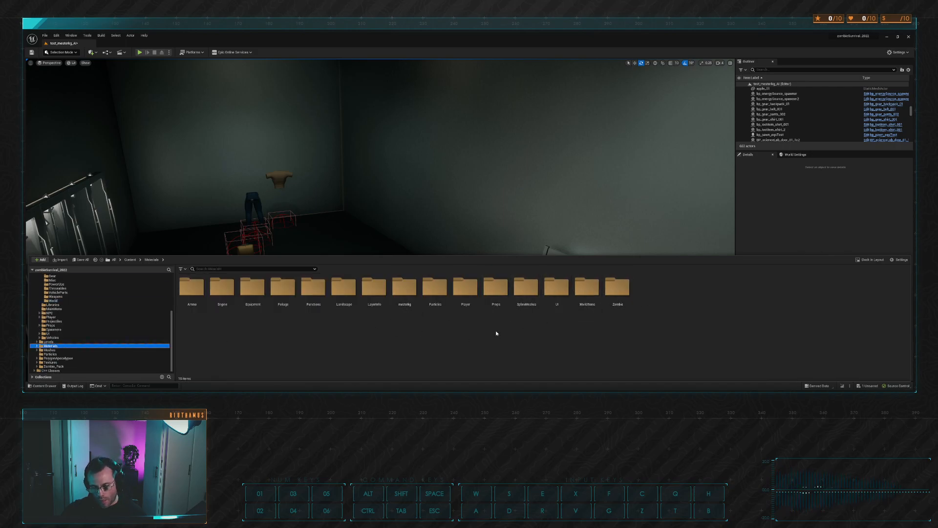
click(505, 339)
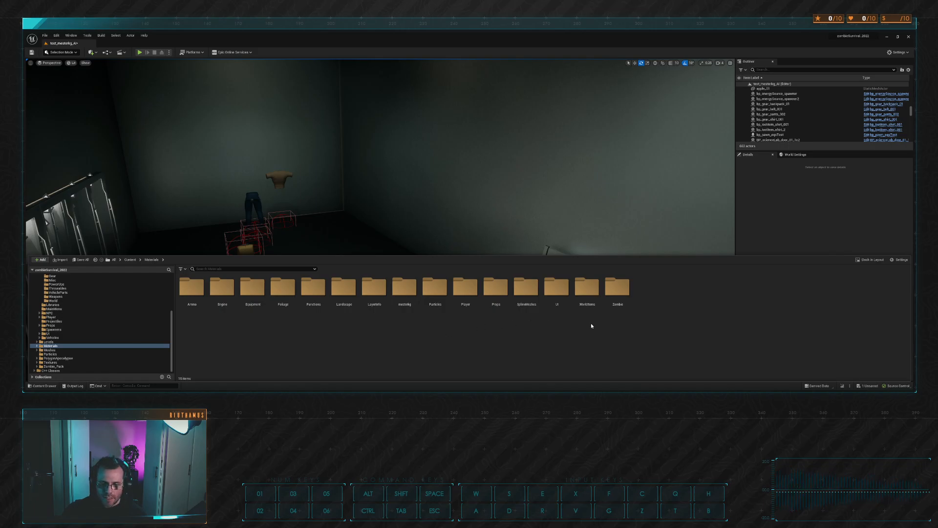
double_click(587, 288)
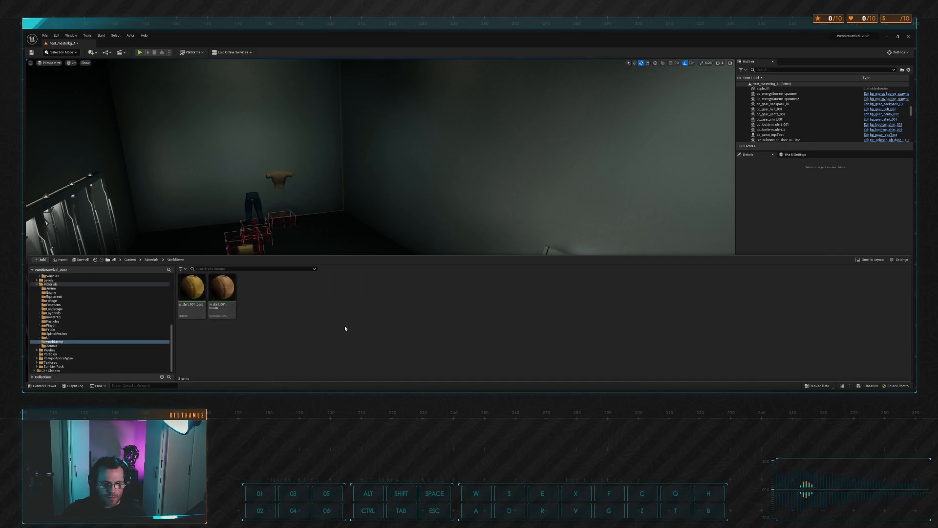
Duplicate the brown shirt material instance and name the copy w_shirt_001_black
click(223, 296)
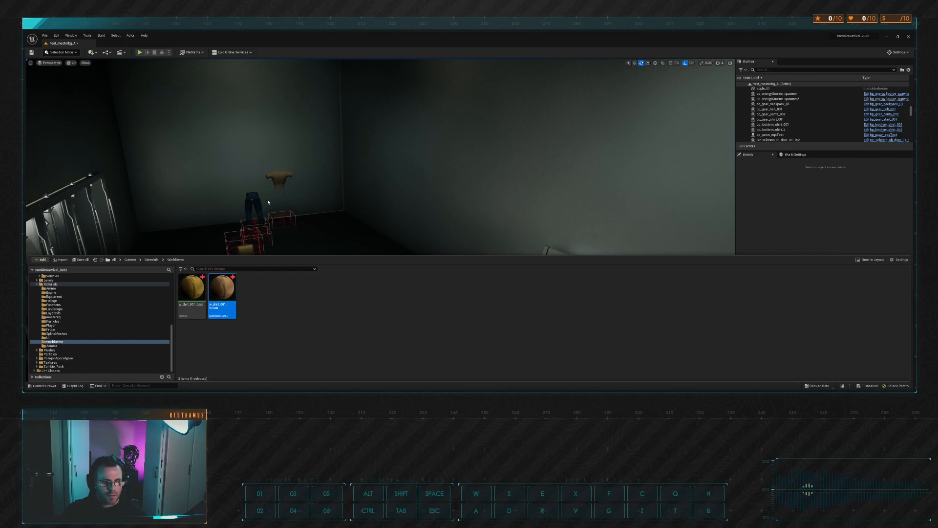
key(ctrl+d)
key(End)
key(BackSpace)
key(BackSpace)
key(BackSpace)
key(BackSpace)
key(BackSpace)
text(lack)
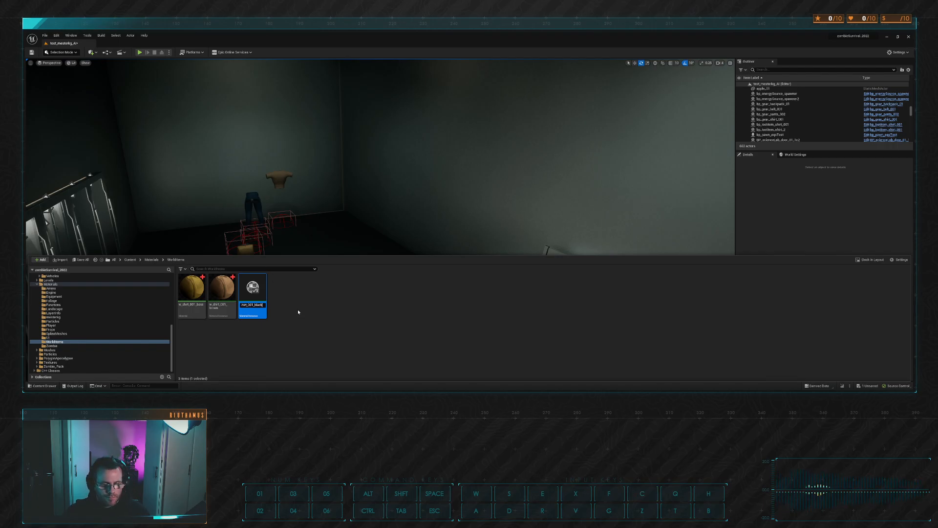
key(Return)
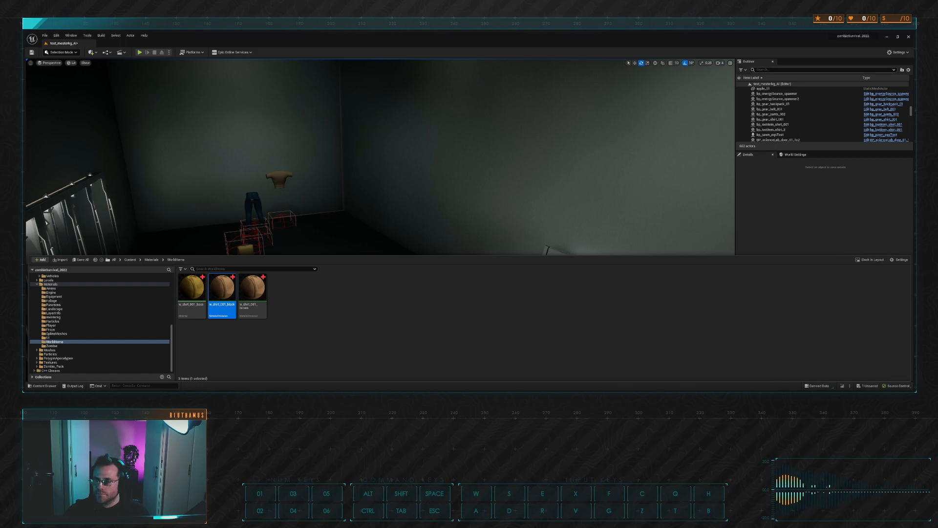
click(313, 289)
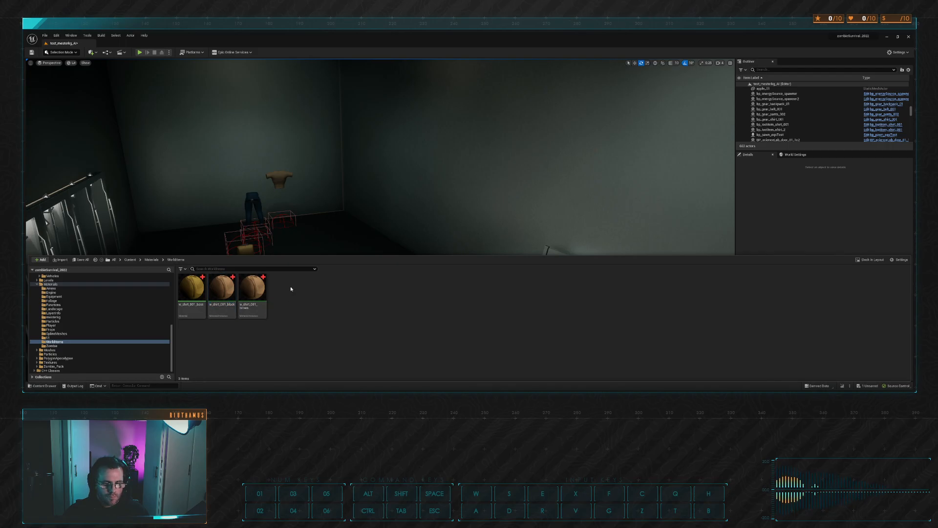
Duplicate the brown shirt material instance again and name the copy w_shirt_001_red
click(253, 291)
key(ctrl+d)
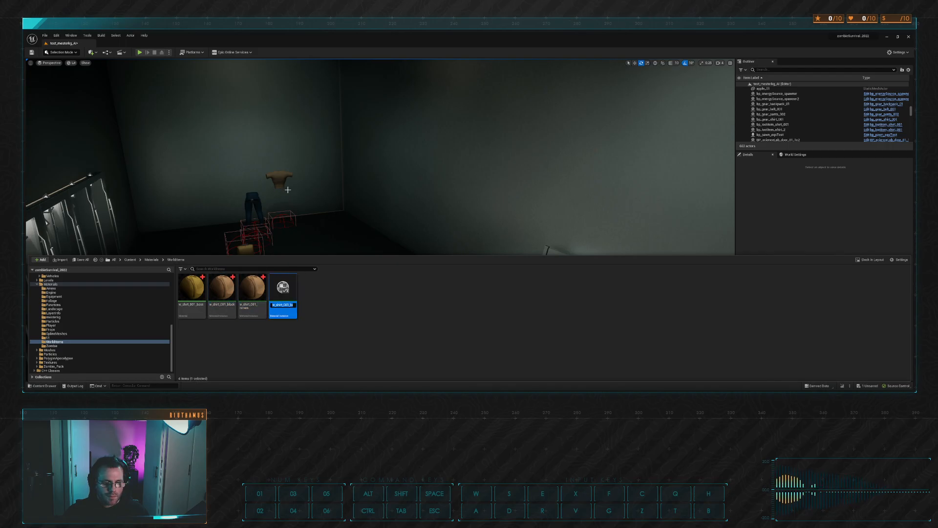
key(End)
key(BackSpace)
key(BackSpace)
key(BackSpace)
key(BackSpace)
key(BackSpace)
key(BackSpace)
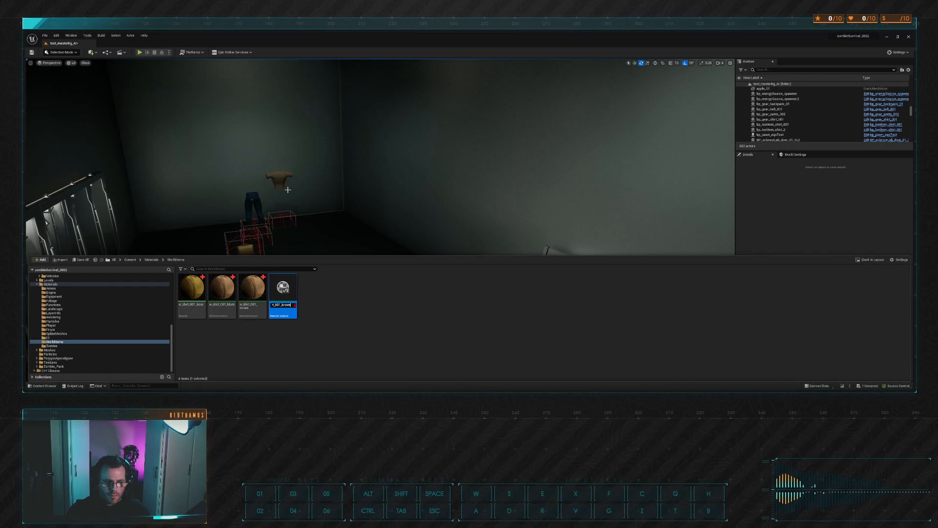
text(red)
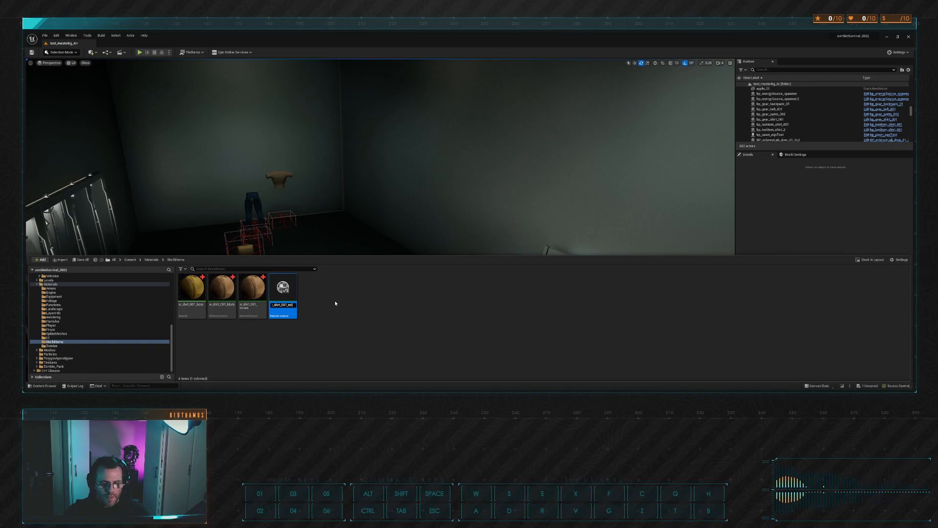
key(Return)
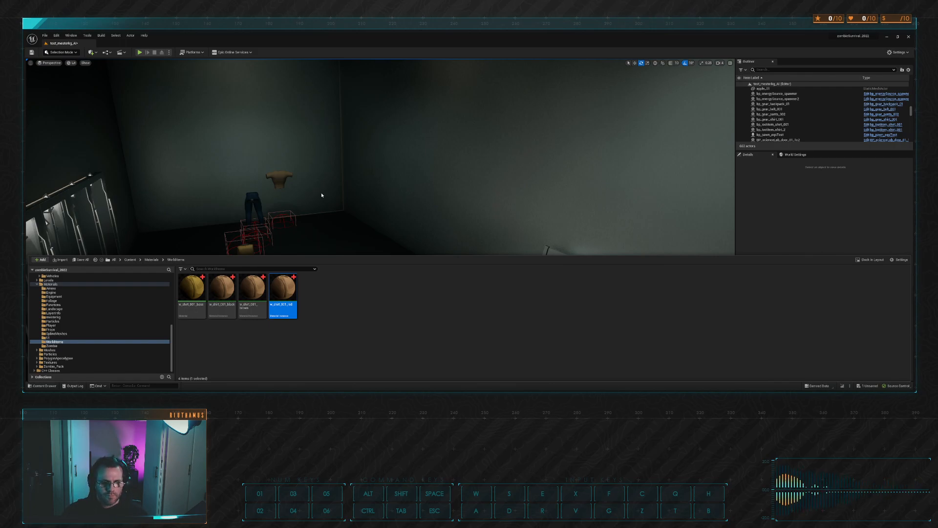
Duplicate the red shirt material instance and name the copy w_shirt_001_blue
key(ctrl+d)
text(w_shirt_001_blue)
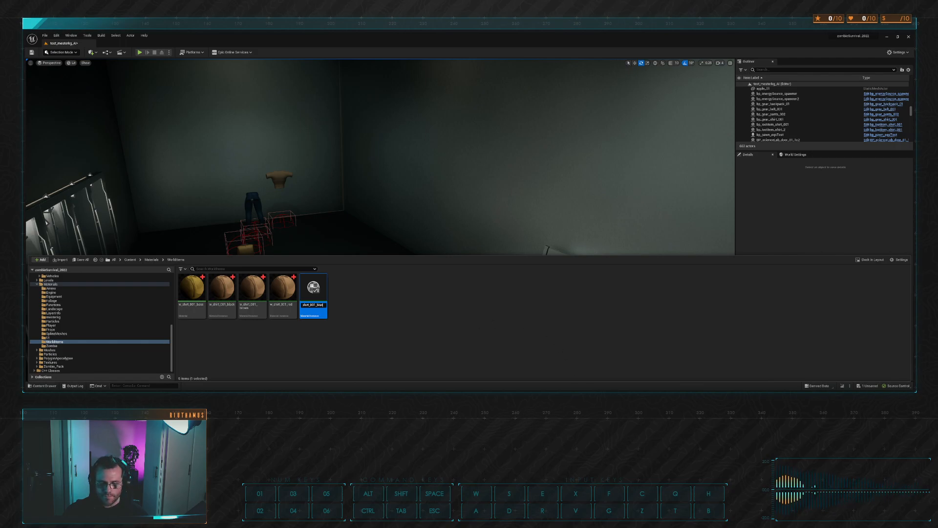
key(Return)
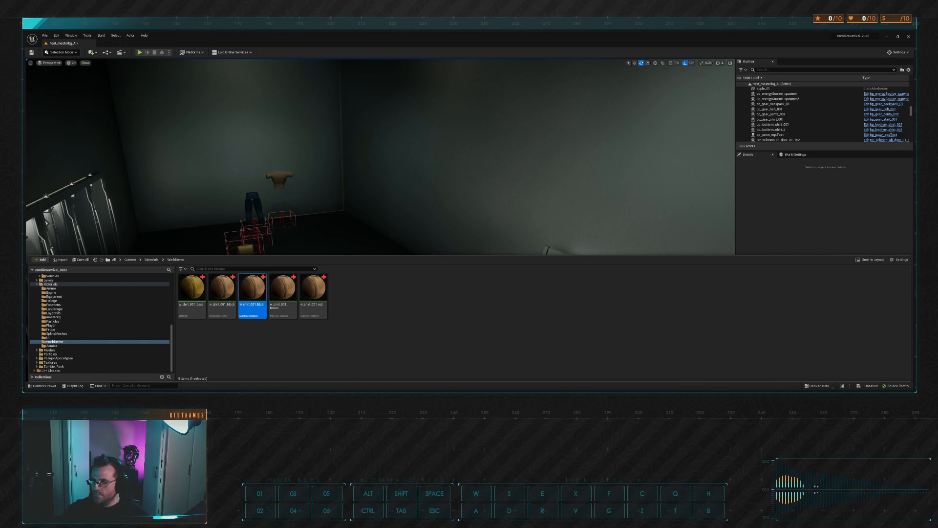
Open the w_shirt_001_blue material instance and set its vector color parameter to blue
click(372, 327)
double_click(257, 290)
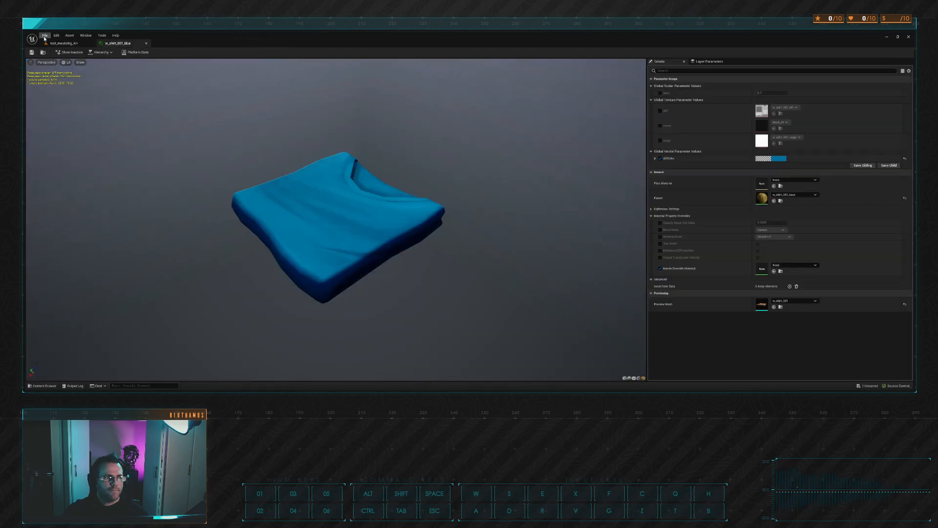
Open the w_shirt_001_red material instance and set its vector color parameter to red, checking the shirt preview from several angles
click(63, 43)
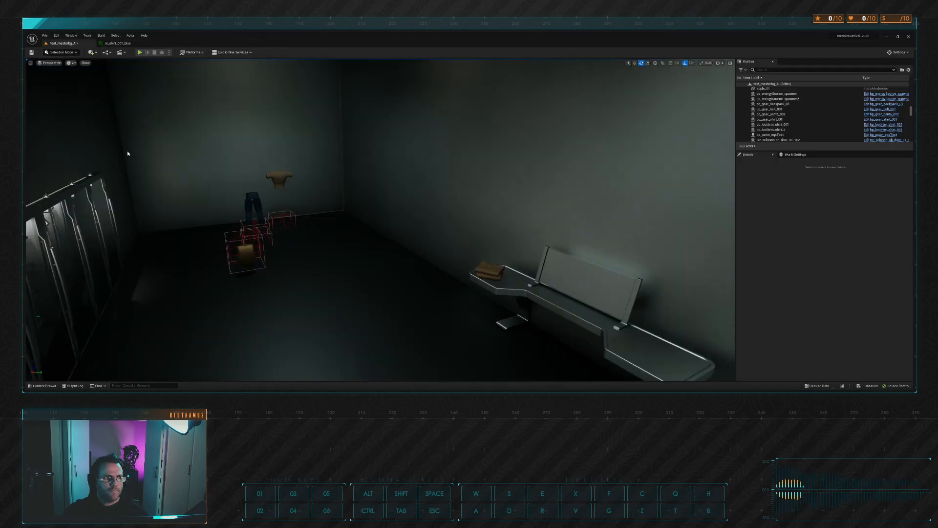
click(43, 386)
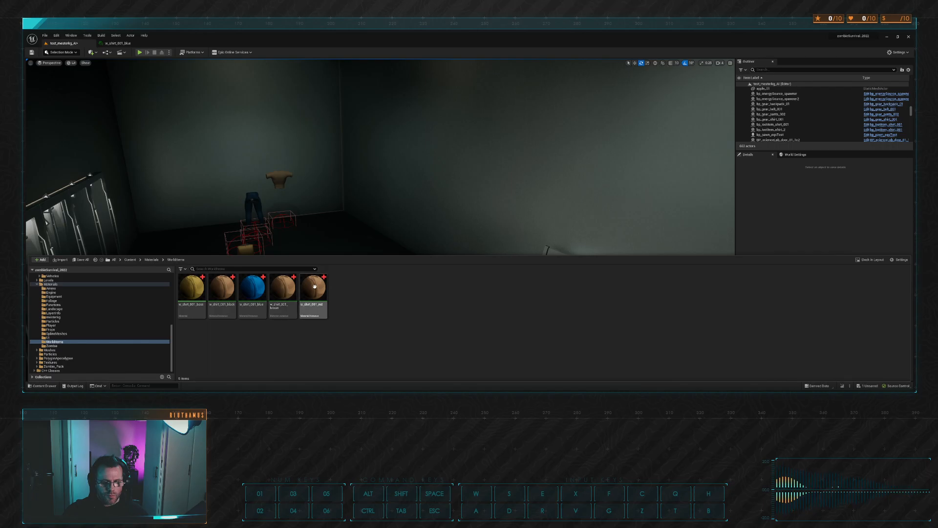
double_click(314, 286)
scroll(399, 189, up, 3)
drag(399, 191, 440, 195)
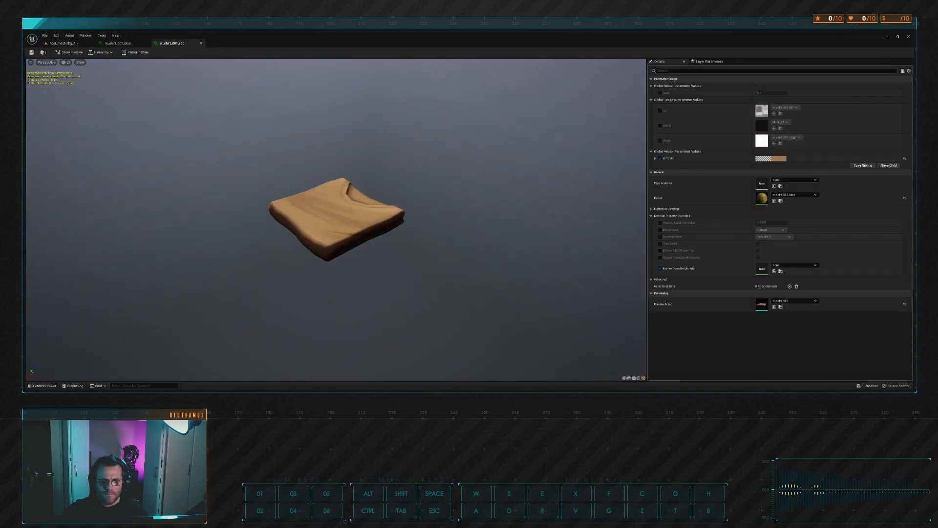
click(779, 160)
drag(828, 207, 839, 205)
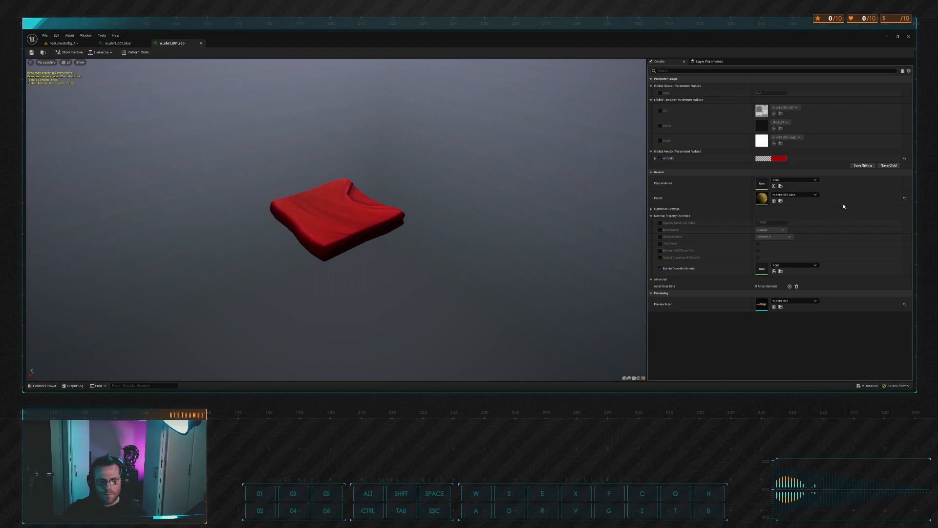
drag(495, 189, 528, 190)
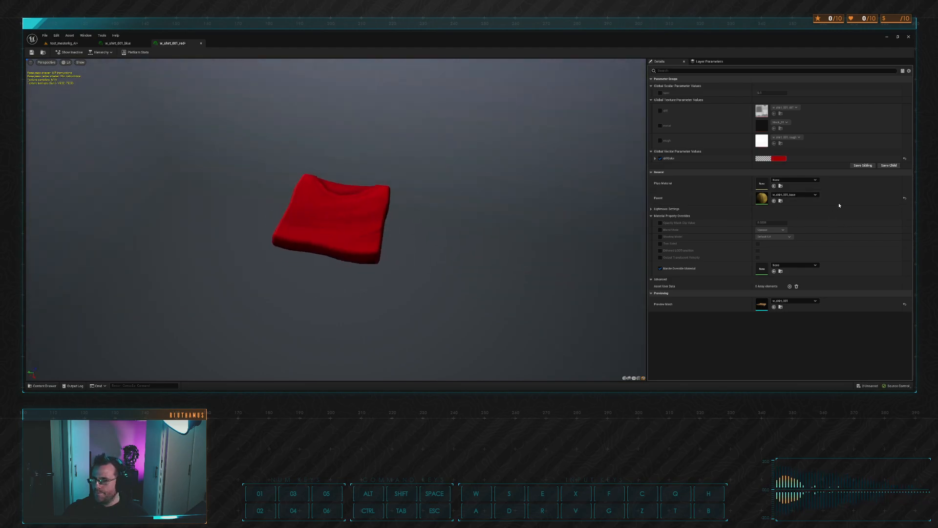
drag(494, 196, 469, 205)
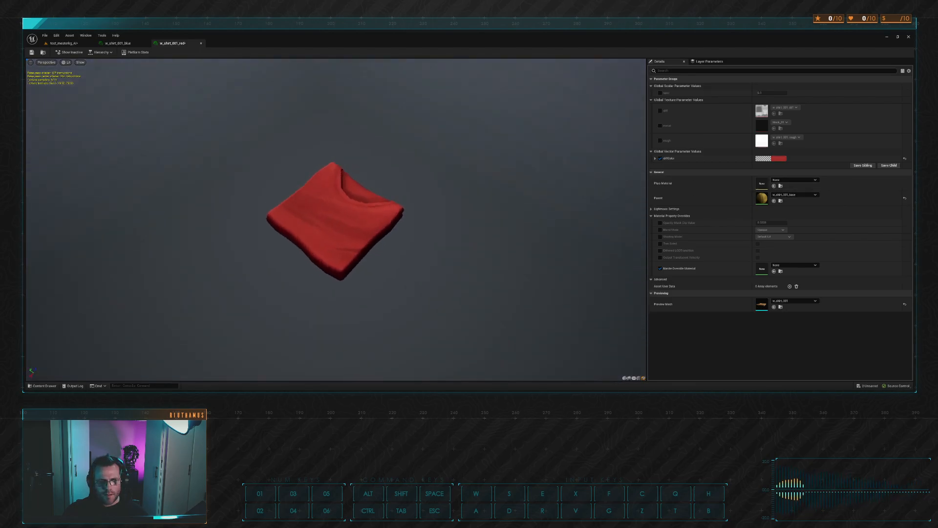
Open the w_shirt_001_black material instance and set its vector color parameter to near-black
click(201, 44)
click(63, 43)
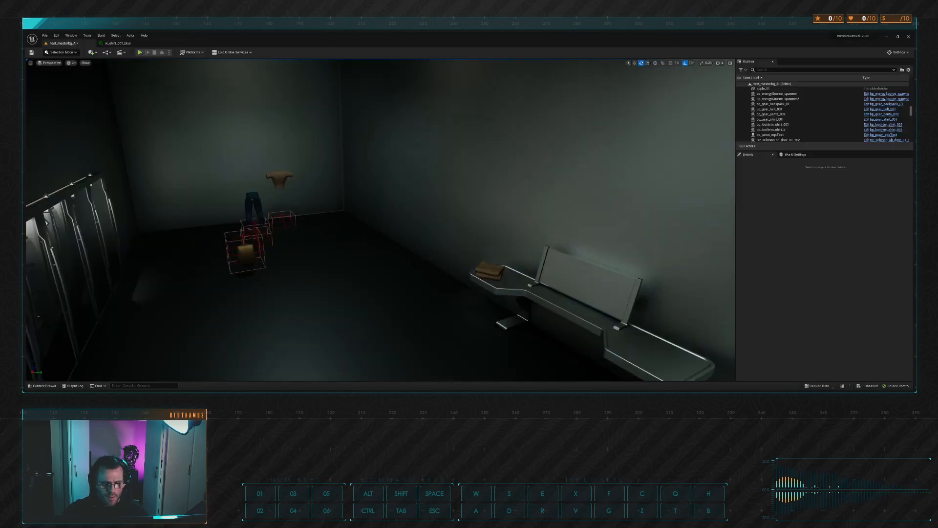
click(43, 386)
double_click(222, 286)
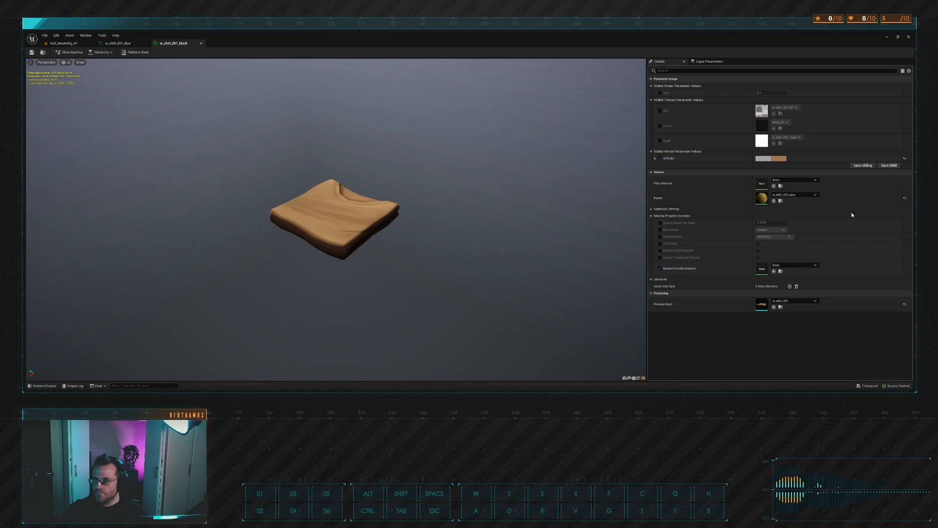
click(848, 227)
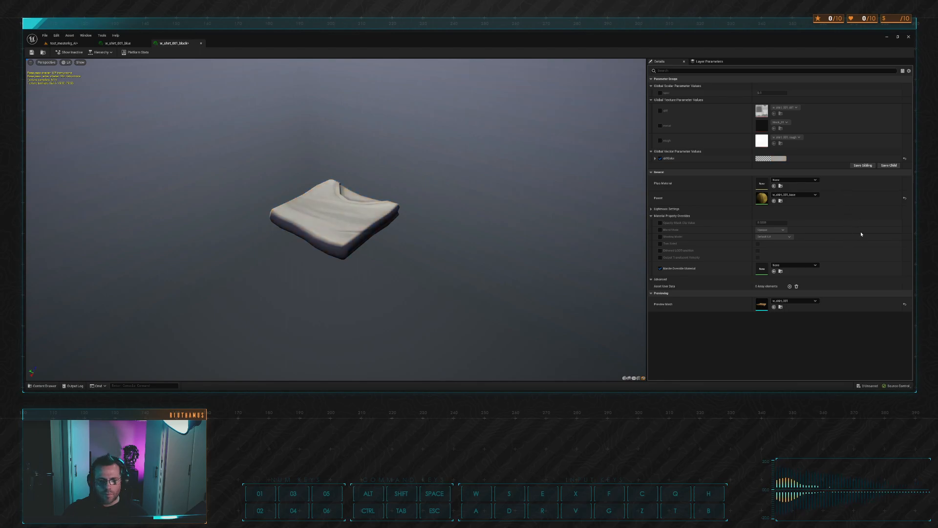
drag(859, 212, 865, 224)
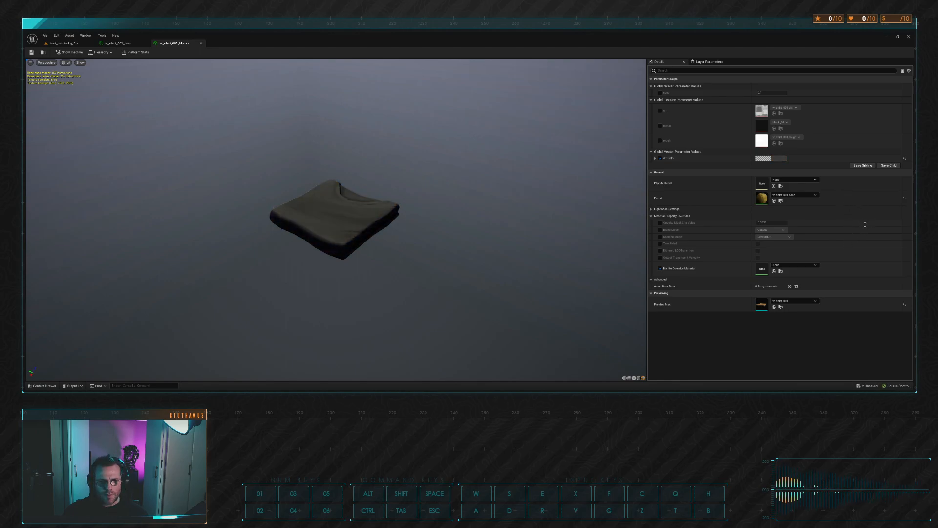
Examine the black shirt preview from several angles and distances, and close the black and blue material instances
drag(367, 213, 325, 217)
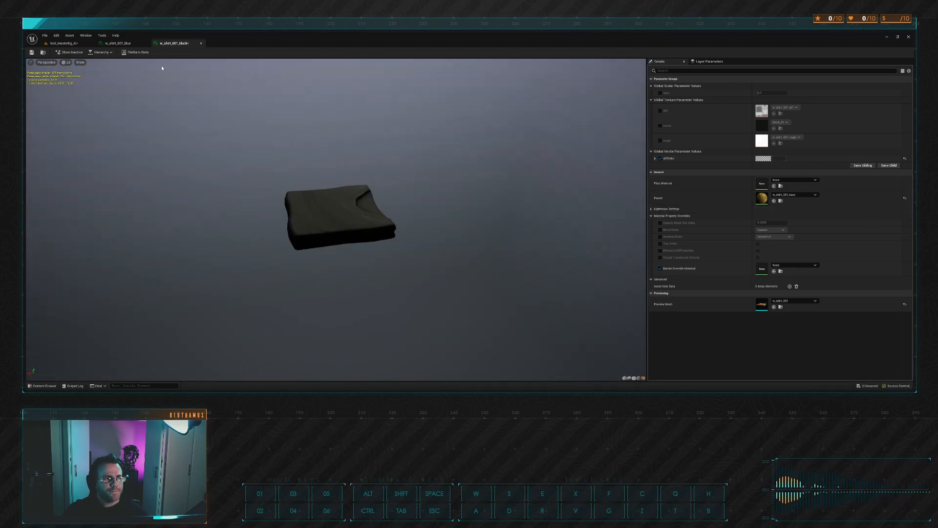
drag(385, 126, 420, 122)
right_drag(385, 125, 387, 85)
mouse_move(388, 127)
mouse_down()
mouse_move(359, 110)
mouse_move(351, 161)
mouse_move(355, 119)
mouse_move(383, 141)
mouse_move(356, 139)
mouse_move(391, 115)
mouse_move(416, 134)
mouse_move(378, 129)
mouse_up()
mouse_move(378, 130)
right_down()
mouse_move(378, 171)
mouse_move(379, 130)
right_up()
drag(379, 129, 444, 148)
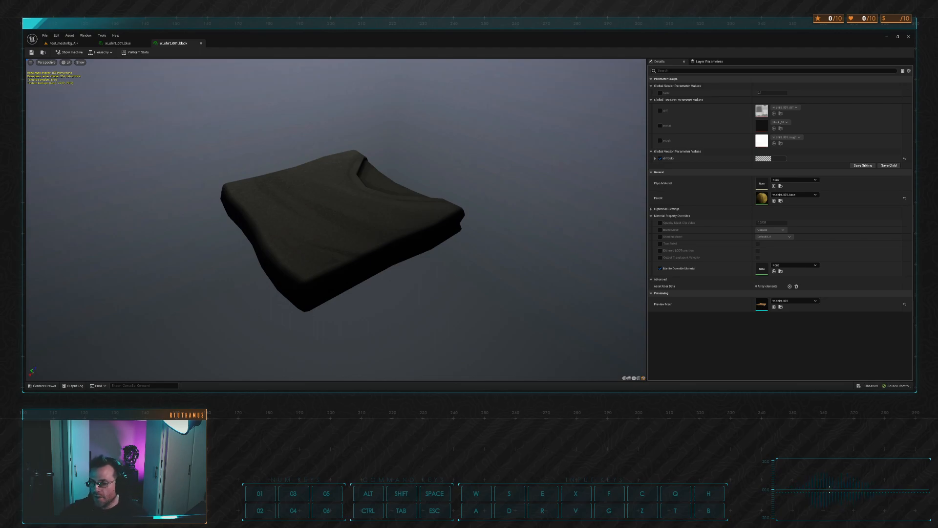
mouse_move(356, 119)
alt+mouse_down()
mouse_move(409, 126)
mouse_move(452, 162)
mouse_move(462, 105)
mouse_move(498, 110)
mouse_move(530, 156)
mouse_move(594, 107)
mouse_move(577, 147)
mouse_move(558, 161)
mouse_move(538, 123)
mouse_move(384, 117)
mouse_move(371, 83)
mouse_move(352, 103)
mouse_move(378, 125)
mouse_move(415, 123)
mouse_move(342, 129)
alt+mouse_up()
key(f)
alt+drag(442, 128, 273, 81)
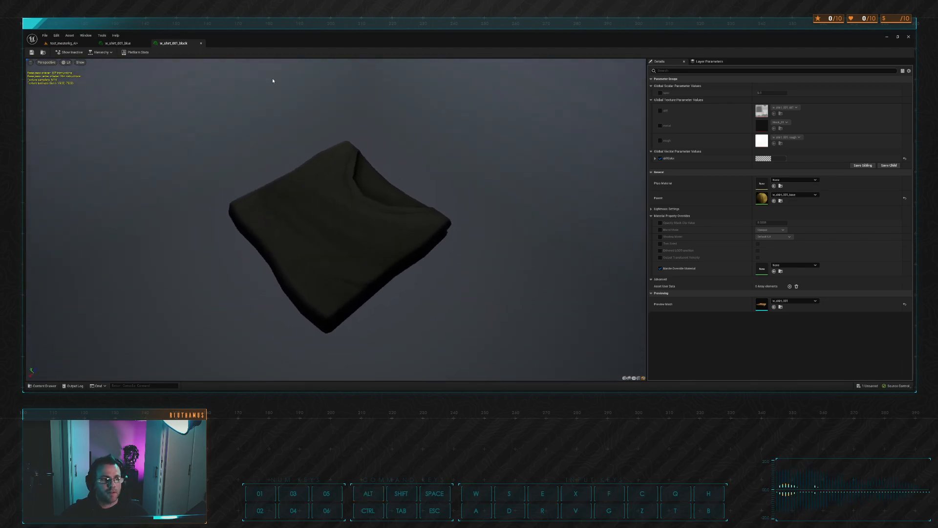
click(201, 43)
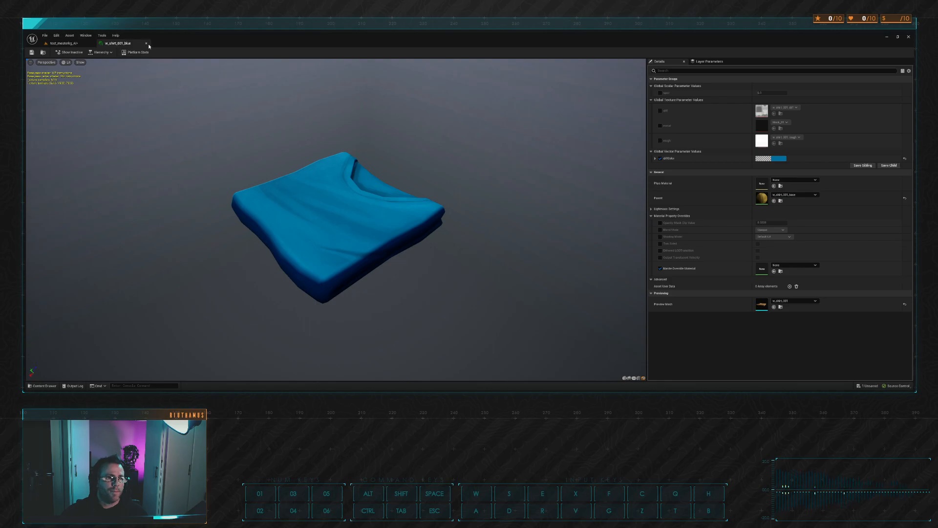
click(146, 44)
Place the w_shirt_001 mesh from the Meshes/WorldItems folder on the empty end of the bench and orient it
right_drag(304, 193, 381, 200)
key(w)
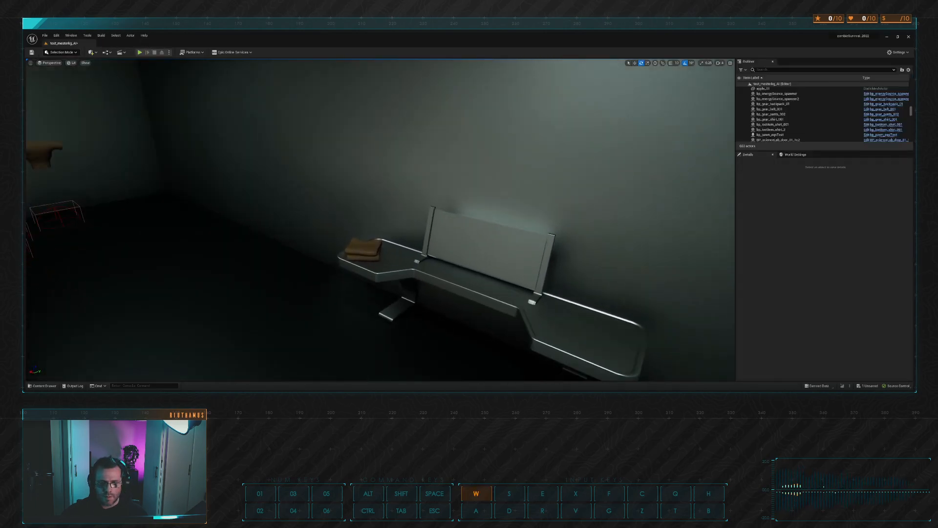
click(43, 386)
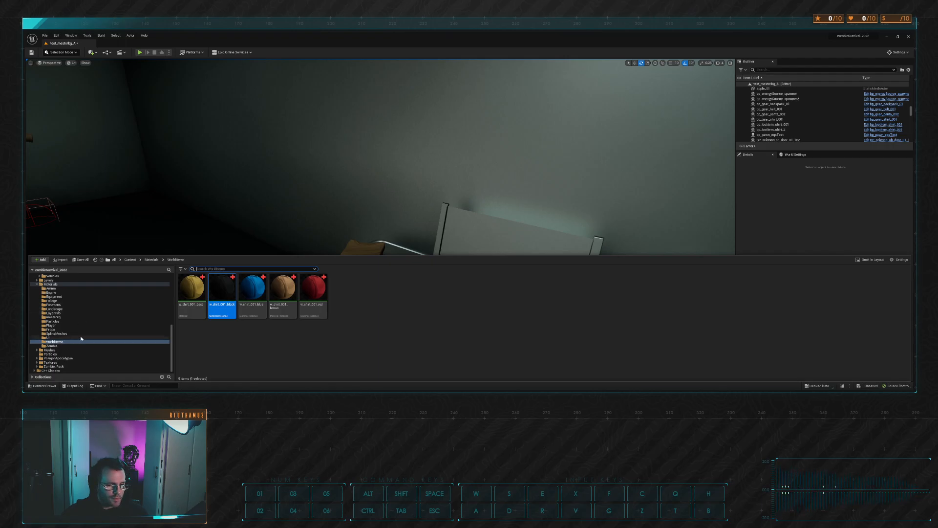
click(50, 350)
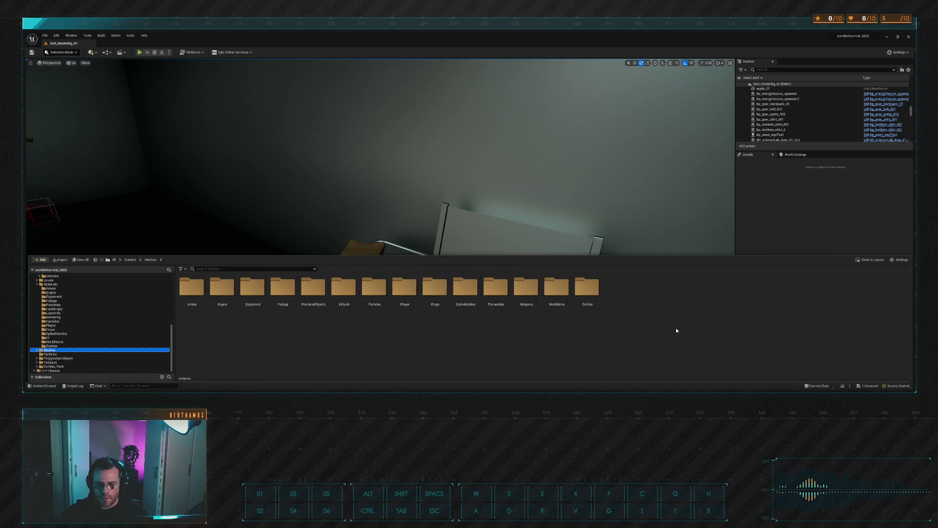
click(558, 289)
double_click(558, 289)
drag(344, 304, 608, 344)
right_drag(608, 344, 672, 374)
mouse_move(456, 250)
mouse_down()
mouse_move(421, 252)
mouse_move(451, 239)
mouse_up()
key(w)
key(d)
right_drag(450, 240, 423, 250)
key(w)
key(w)
key(s)
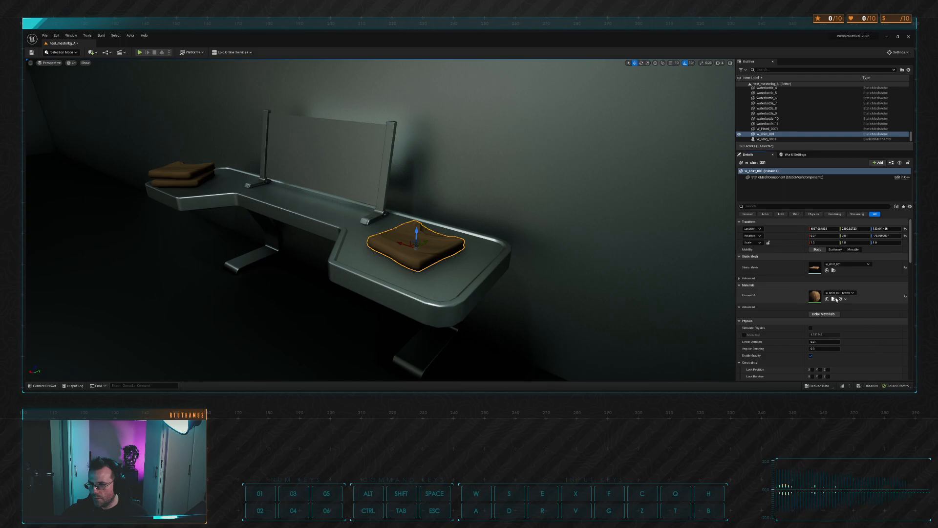
Assign w_shirt_001_blue to the placed shirt and stack a slightly rotated duplicate with the w_shirt_001_red material on it
drag(809, 254, 413, 249)
right_drag(413, 249, 421, 249)
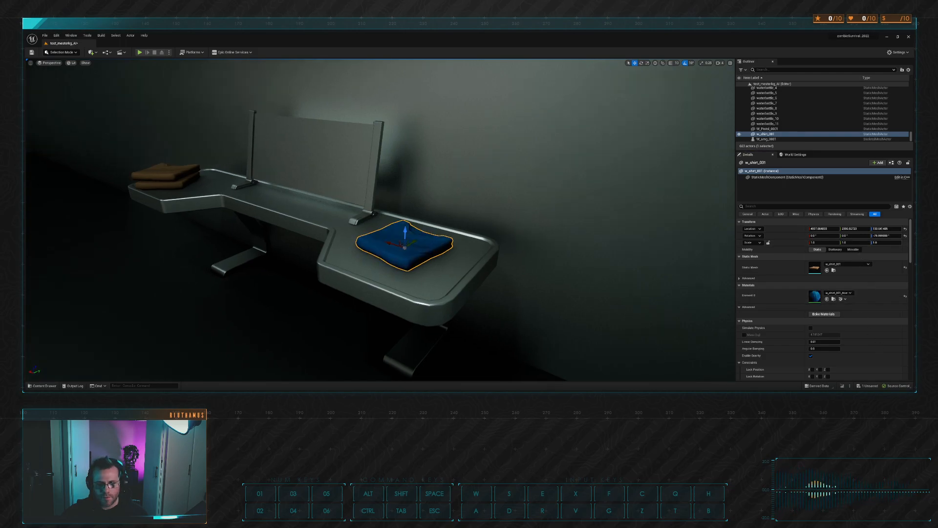
right_drag(499, 218, 485, 211)
key(ctrl+d)
drag(425, 239, 426, 226)
key(e)
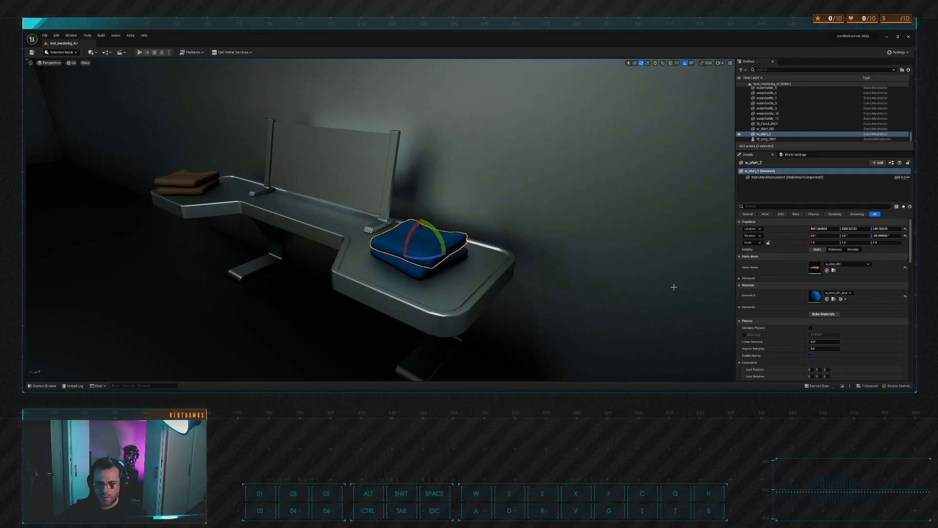
click(854, 281)
Duplicate the red shirt, raise the copy onto the stack, and assign it the w_shirt_001_black material
right_drag(491, 217, 505, 224)
key(ctrl+c)
key(ctrl+v)
key(w)
drag(405, 221, 404, 209)
right_drag(404, 210, 440, 205)
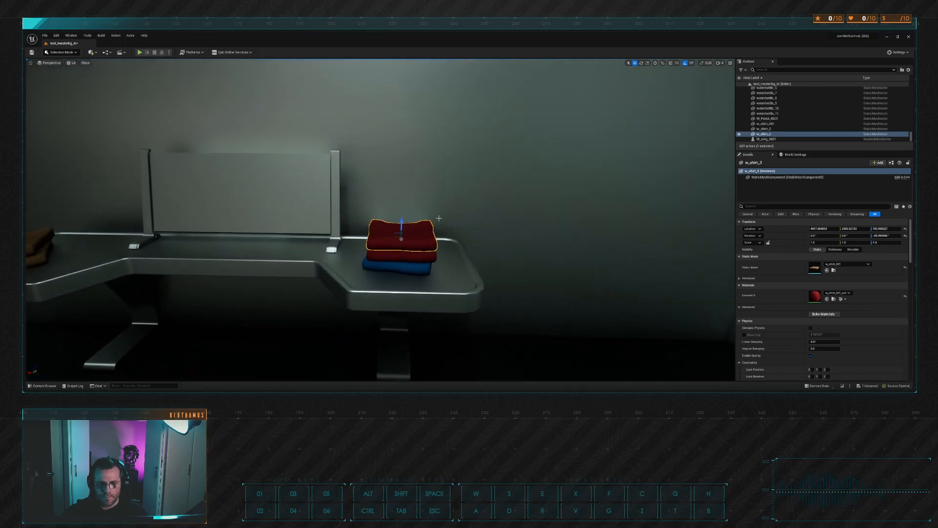
drag(387, 239, 384, 239)
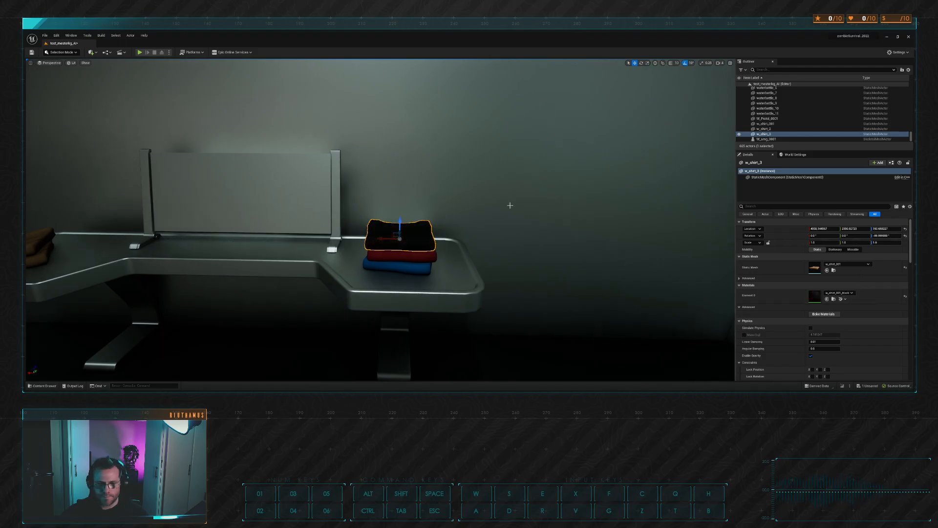
key(d)
mouse_move(509, 205)
right_down()
mouse_move(459, 207)
mouse_move(493, 190)
mouse_move(476, 186)
mouse_move(501, 192)
right_up()
key(Escape)
key(d)
key(a)
key(alt+Tab)
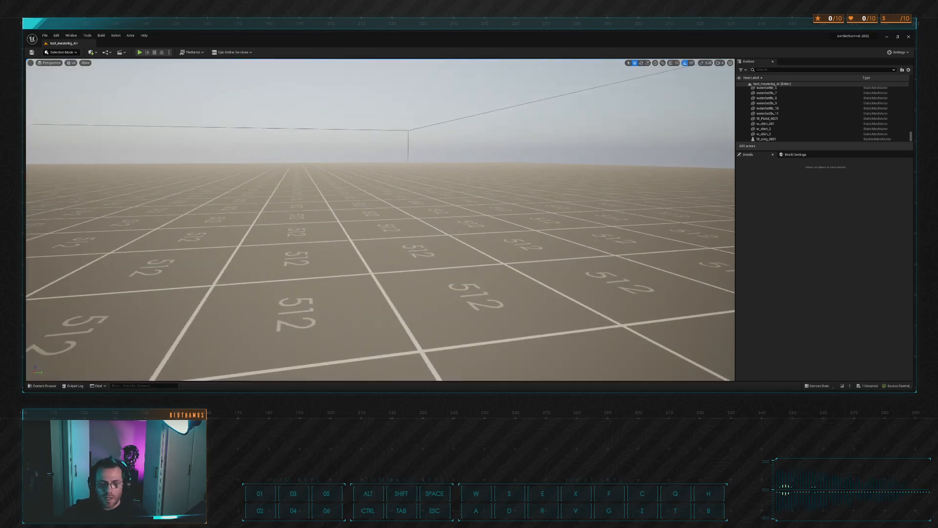
Add a fourth shirt by duplicating the black one, raising the copy onto the stack and rotating it slightly
right_drag(490, 180, 352, 176)
click(491, 180)
key(f)
key(w)
right_drag(491, 180, 530, 202)
key(w)
key(s)
click(54, 387)
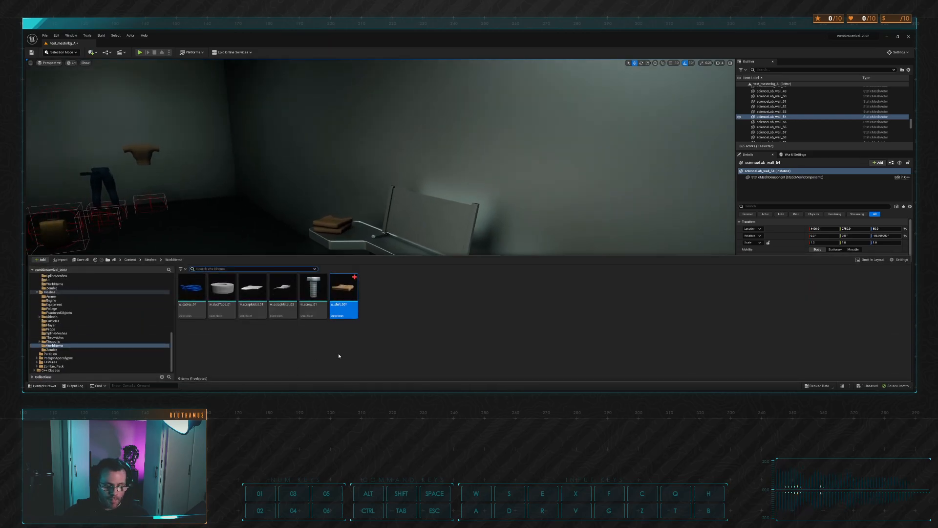
drag(343, 291, 485, 268)
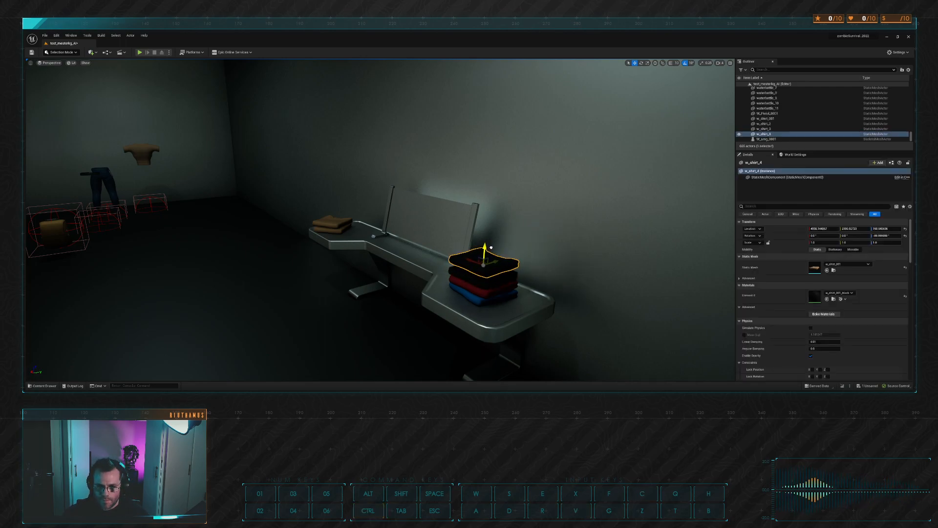
key(e)
drag(492, 250, 504, 258)
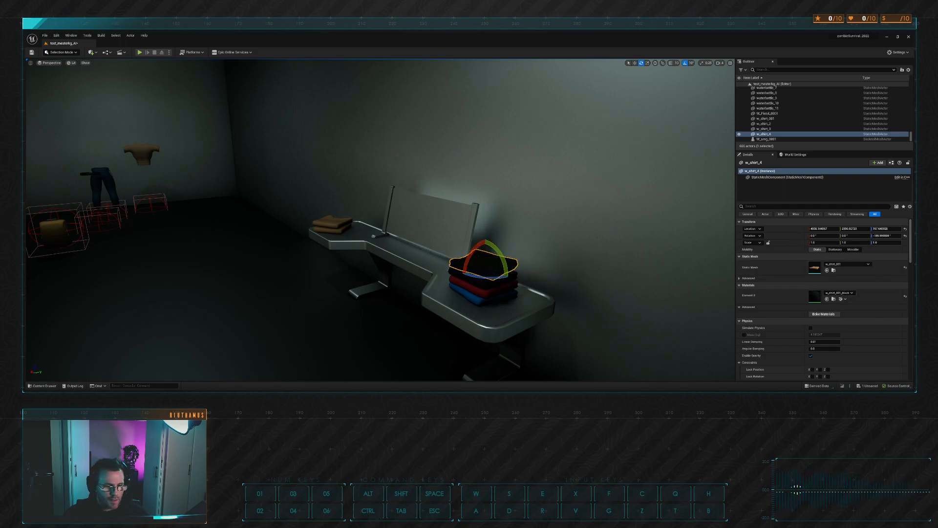
Duplicate the w_shirt_001_red material instance in Materials/WorldItems and name the copy w_shirt_001_white
click(45, 386)
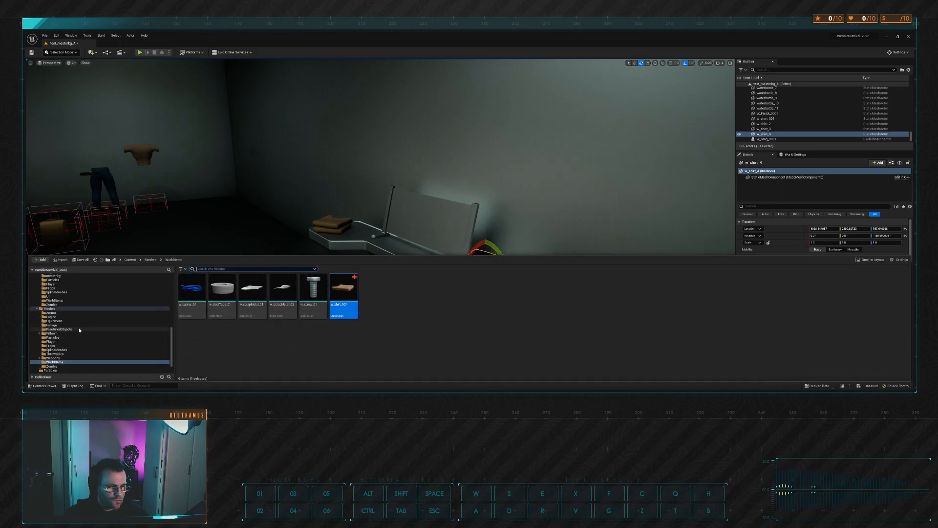
scroll(78, 326, up, 2)
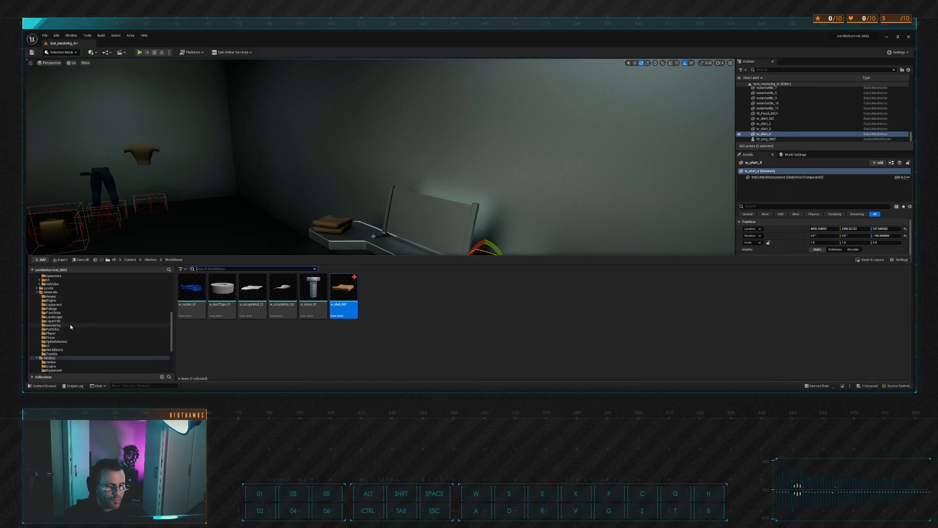
key(alt+Tab)
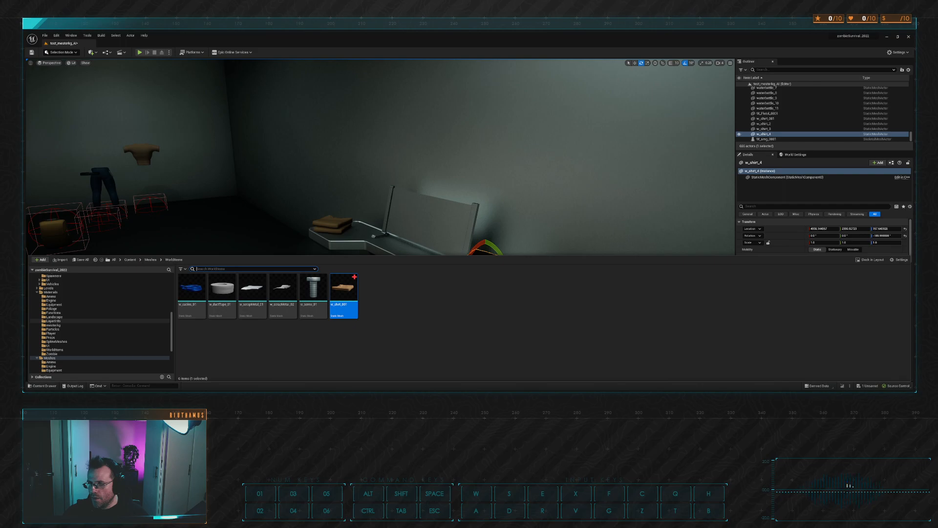
key(alt+Tab)
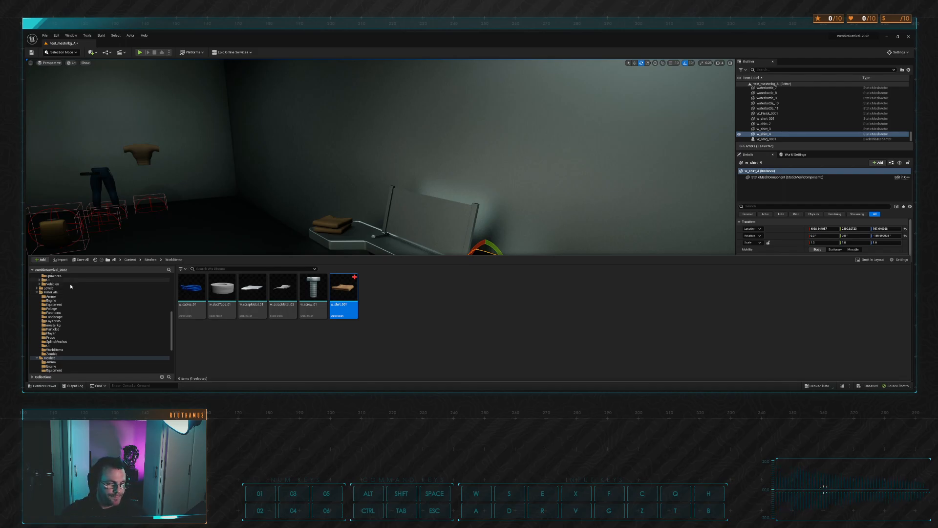
key(alt+Tab)
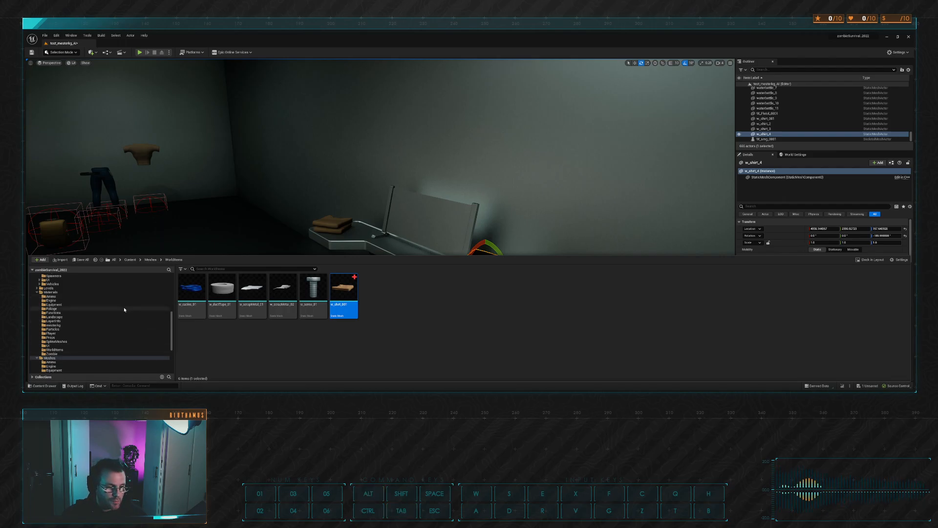
click(58, 350)
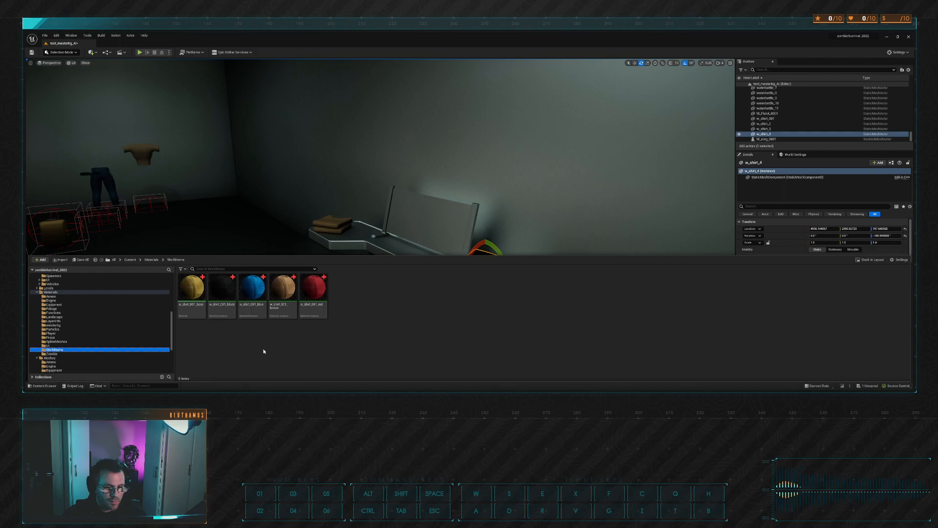
click(313, 291)
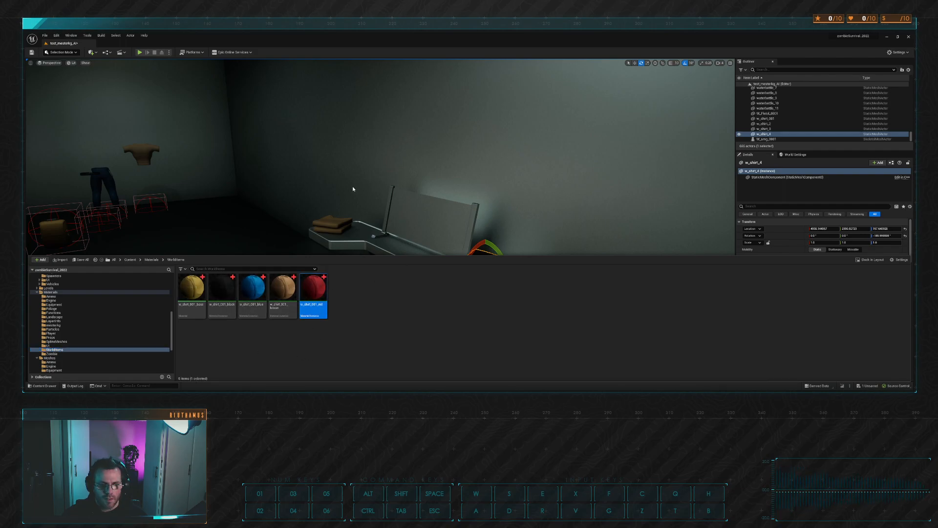
key(ctrl+d)
text(white)
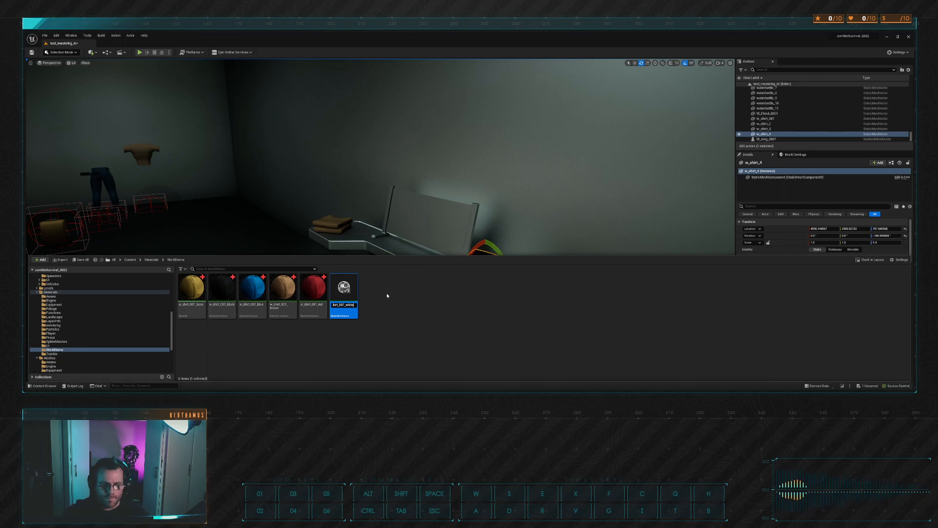
key(Return)
Open the w_shirt_001_white material instance and set its vector color parameter to white, checking the shirt preview
double_click(349, 279)
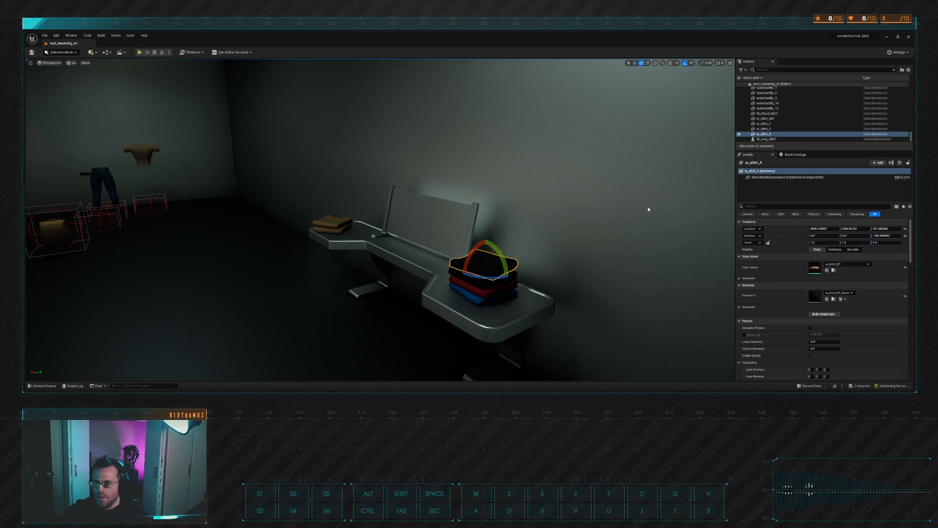
drag(323, 70, 264, 43)
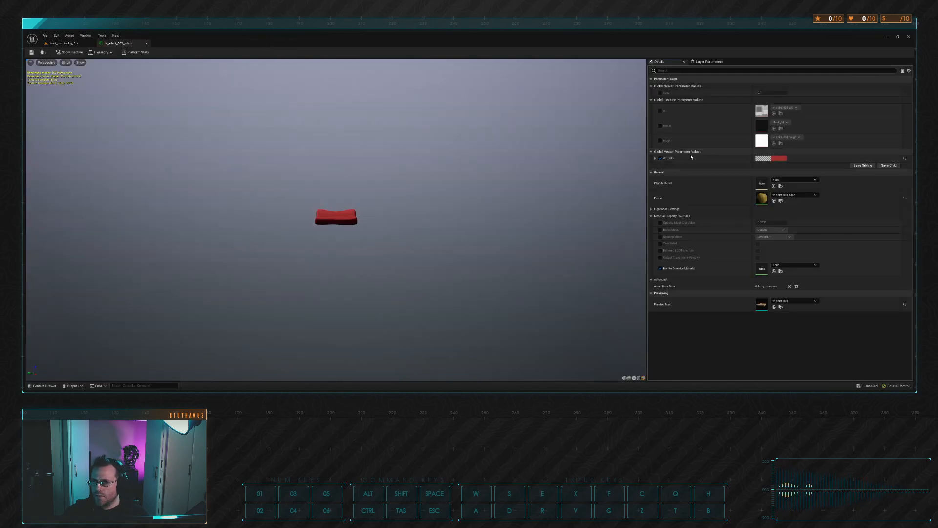
click(904, 158)
alt+right_drag(337, 220, 386, 220)
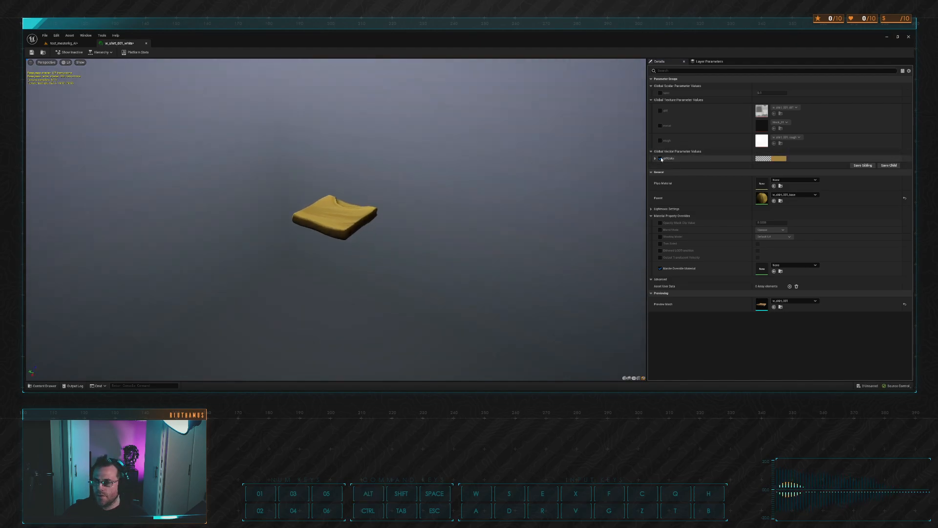
drag(844, 218, 852, 177)
alt+drag(415, 195, 391, 230)
alt+right_drag(391, 230, 449, 217)
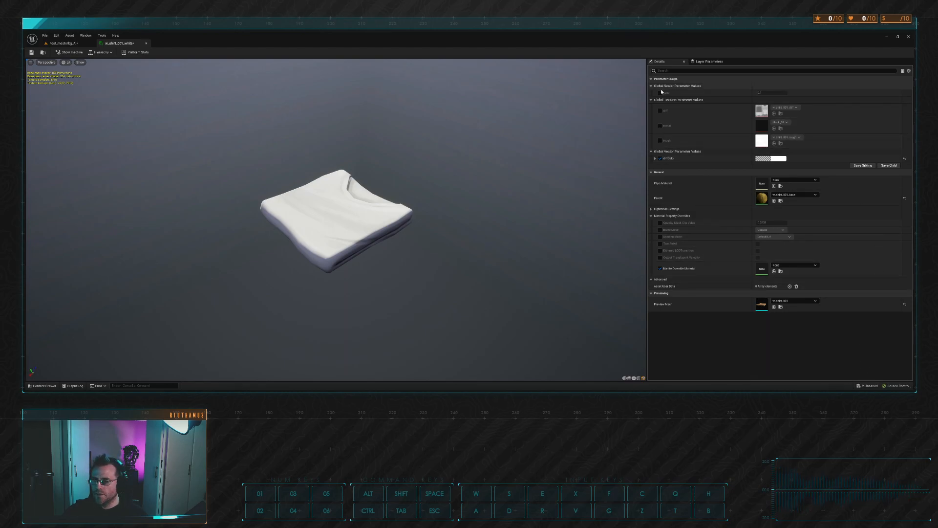
click(145, 44)
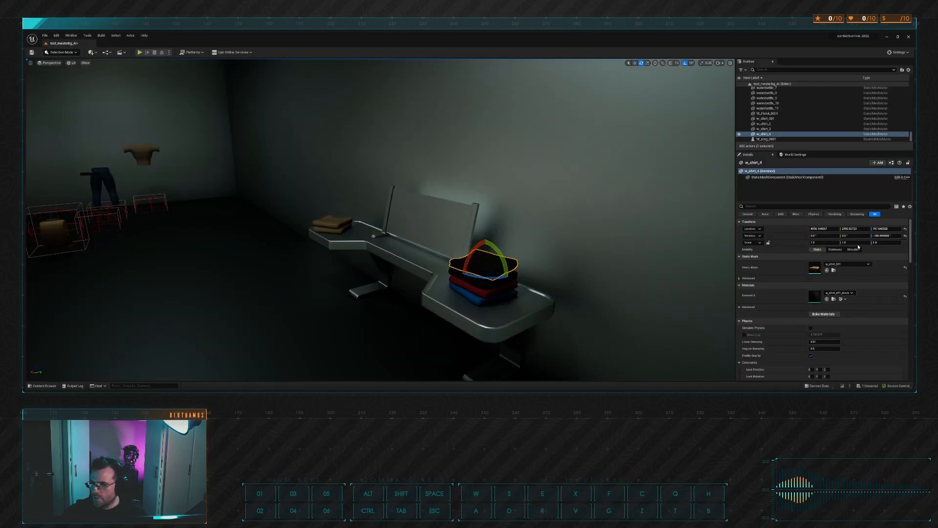
Assign the w_shirt_001_white material to the topmost shirt and view the finished stack on the bench
click(827, 299)
right_drag(557, 217, 616, 224)
key(Escape)
key(w)
right_drag(484, 260, 430, 254)
key(s)
key(s)
Play-test the level and walk the character into the locker room to view the colored shirt stack on the bench
mouse_move(234, 103)
right_down()
mouse_move(278, 100)
mouse_move(234, 103)
right_up()
key(w)
key(alt+p)
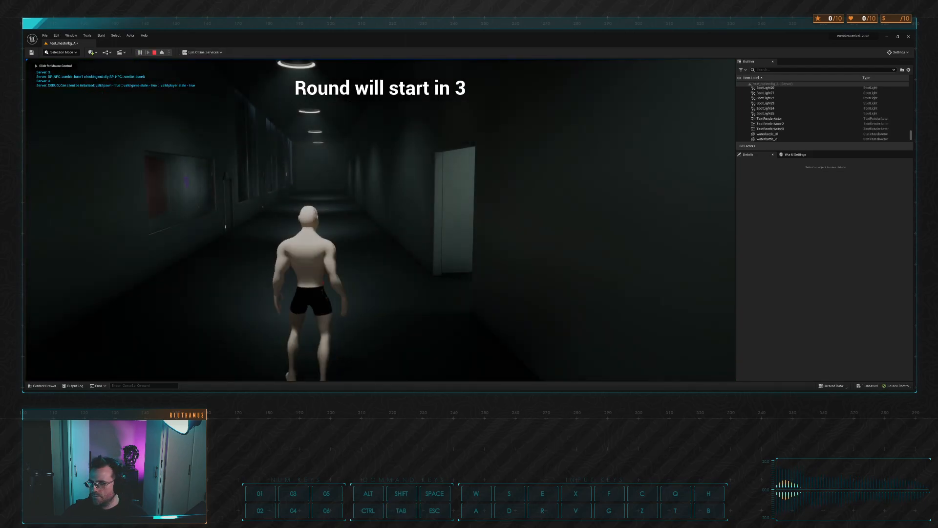
click(380, 220)
key(w)
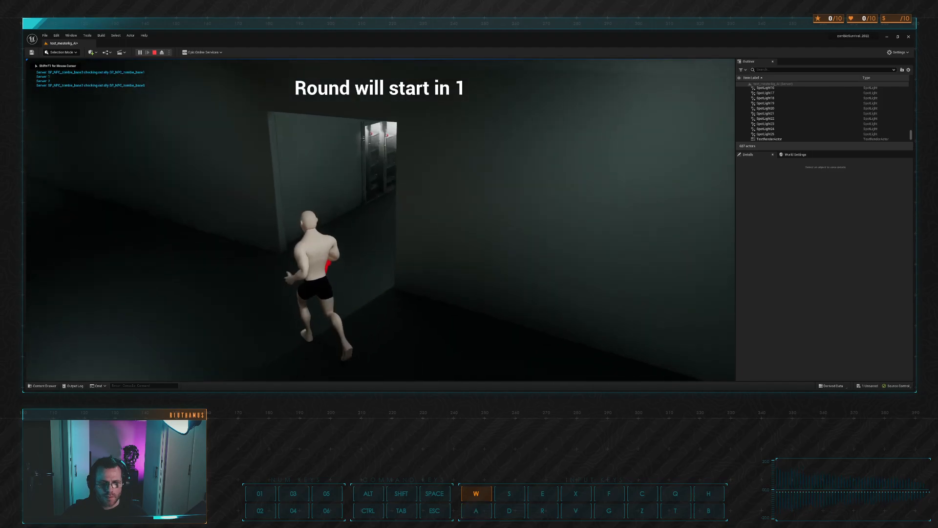
key(a)
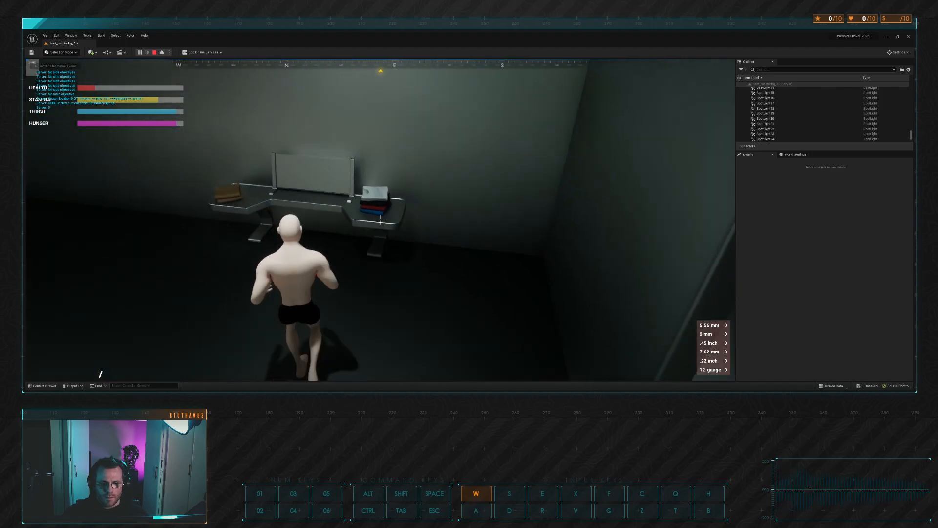
key(a)
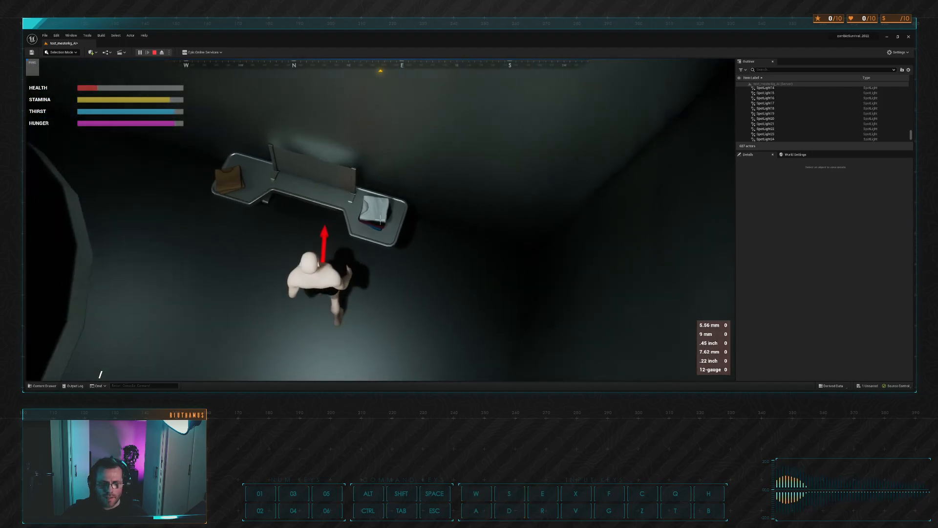
key(a)
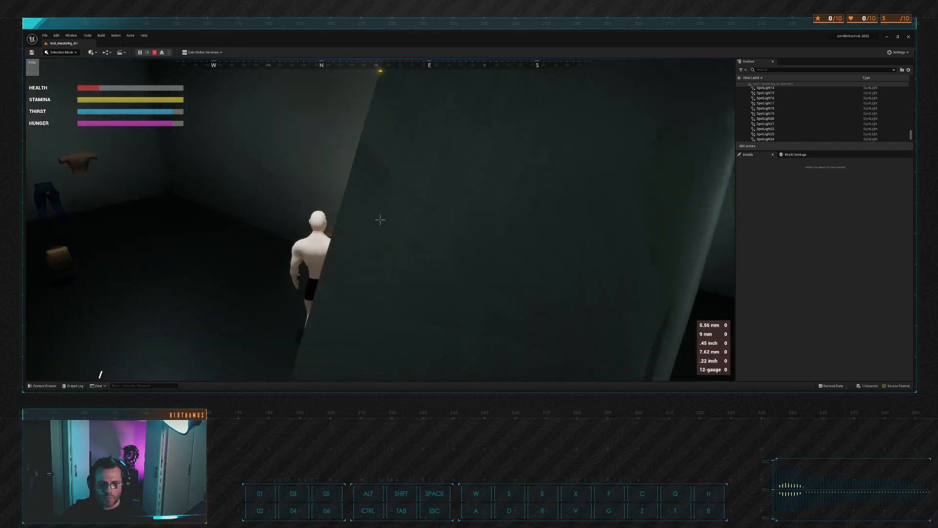
Pick up the brown shirt and the assault rifle in the play test, checking the bench from around the room
key(w)
key(e)
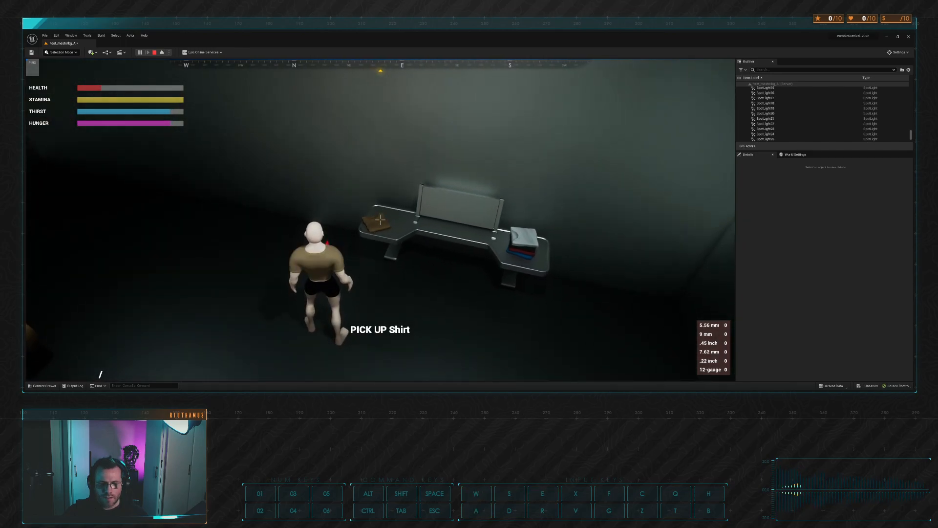
key(s)
key(a)
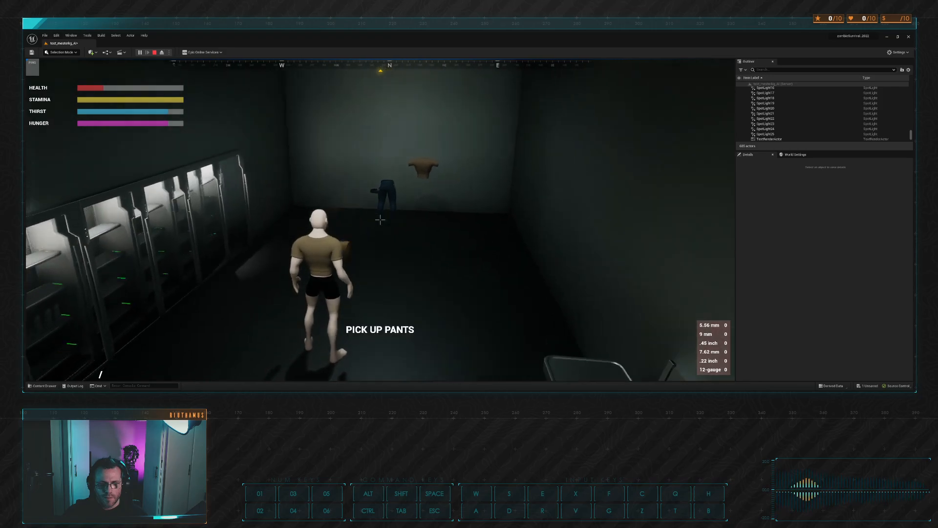
key(w)
key(e)
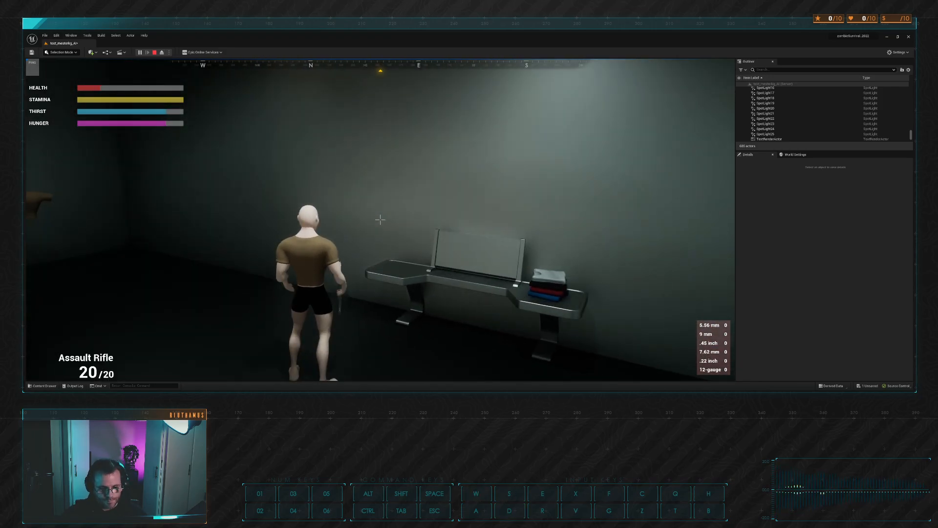
key(w)
key(a)
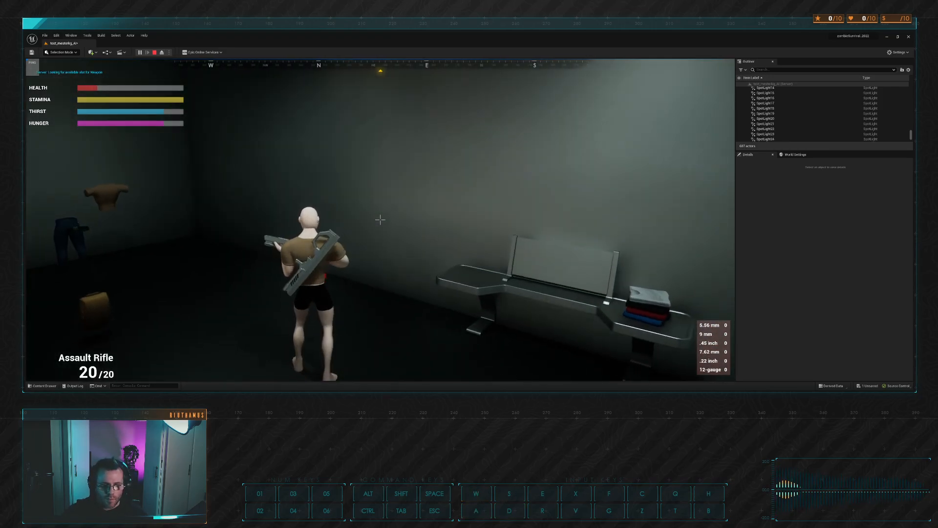
key(w)
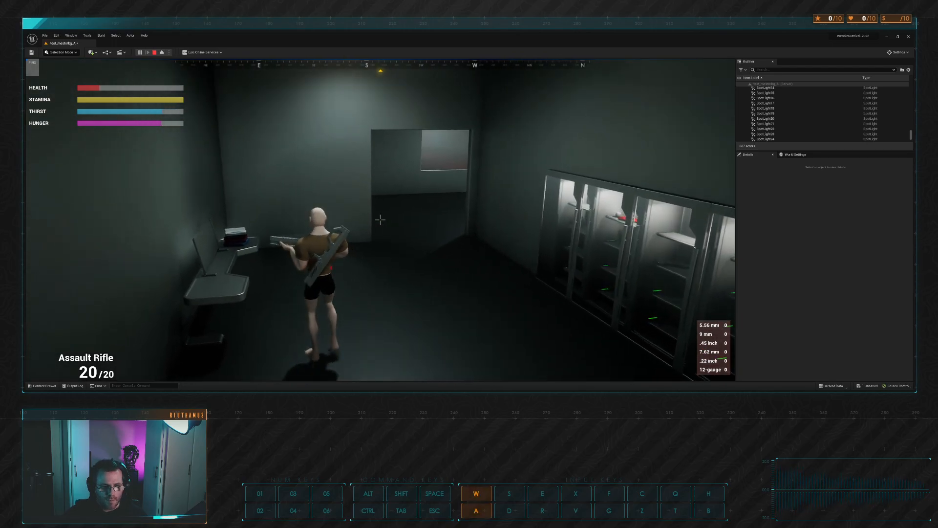
key(a)
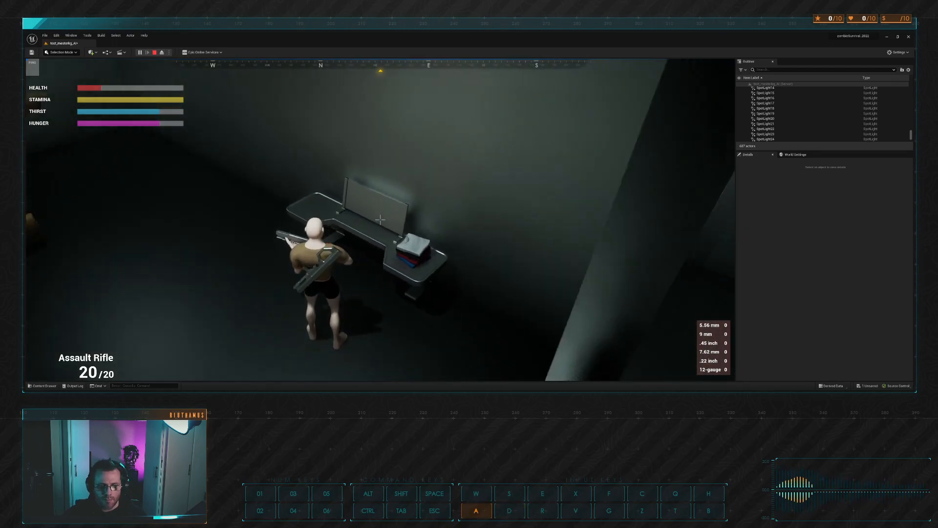
Pick up the backpack and pants in the play test, check the character inventory and stop playing
key(w)
key(e)
key(w)
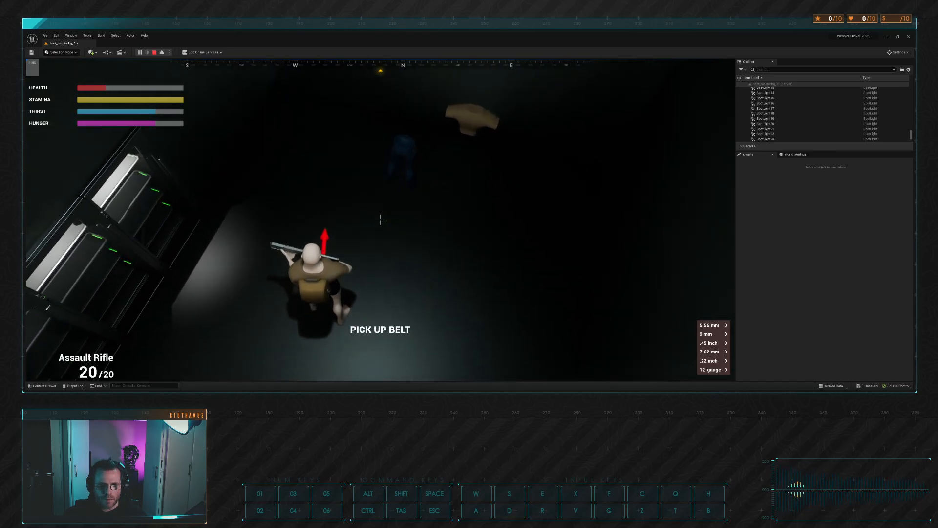
key(e)
key(w)
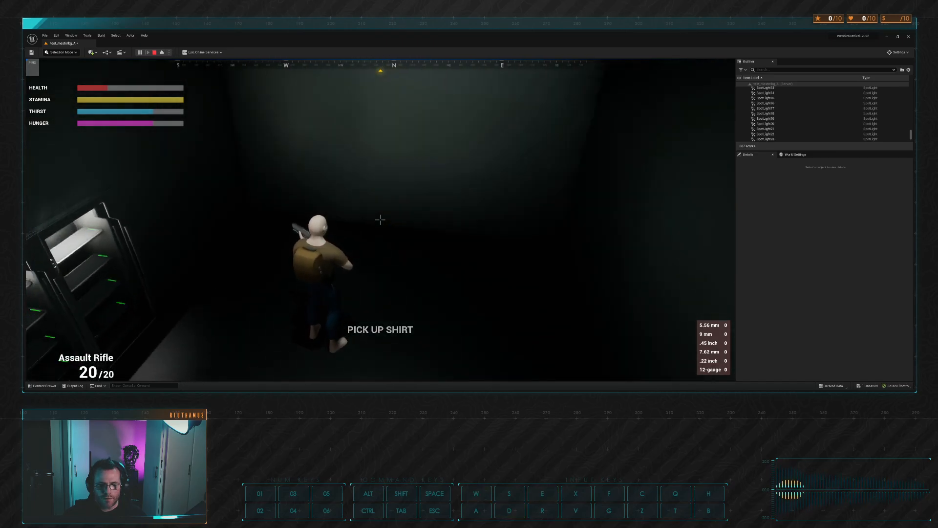
key(a)
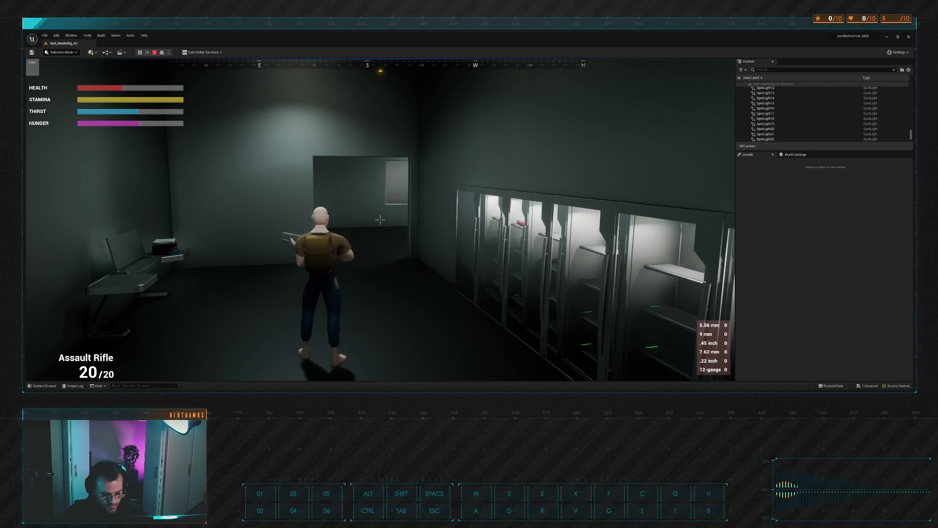
key(Tab)
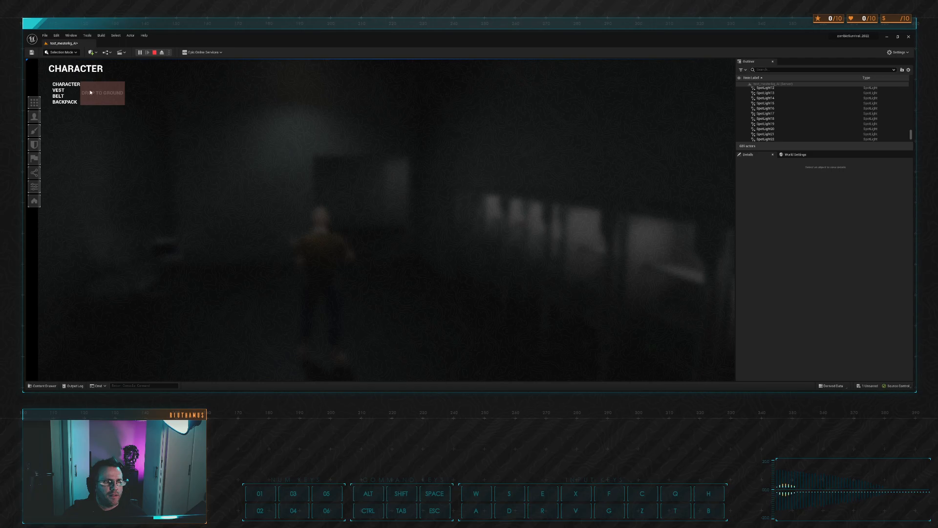
key(Tab)
key(Escape)
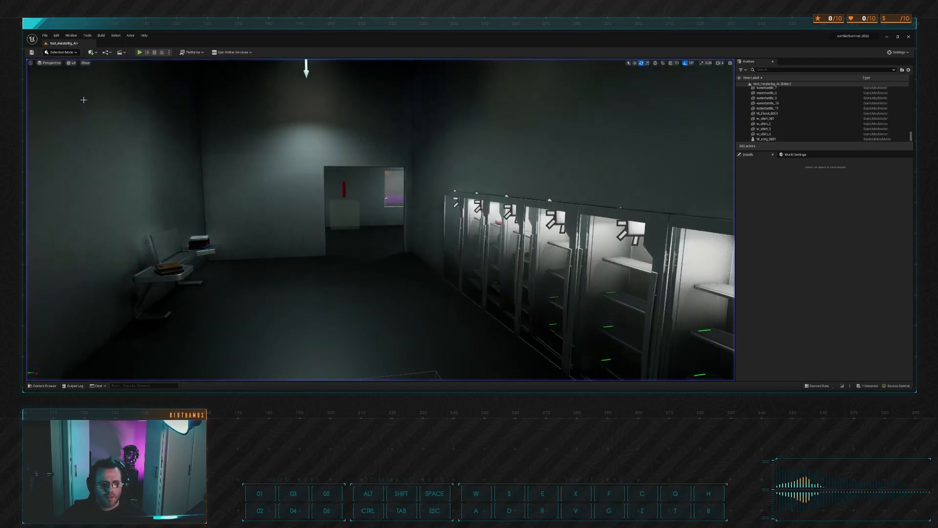
click(43, 386)
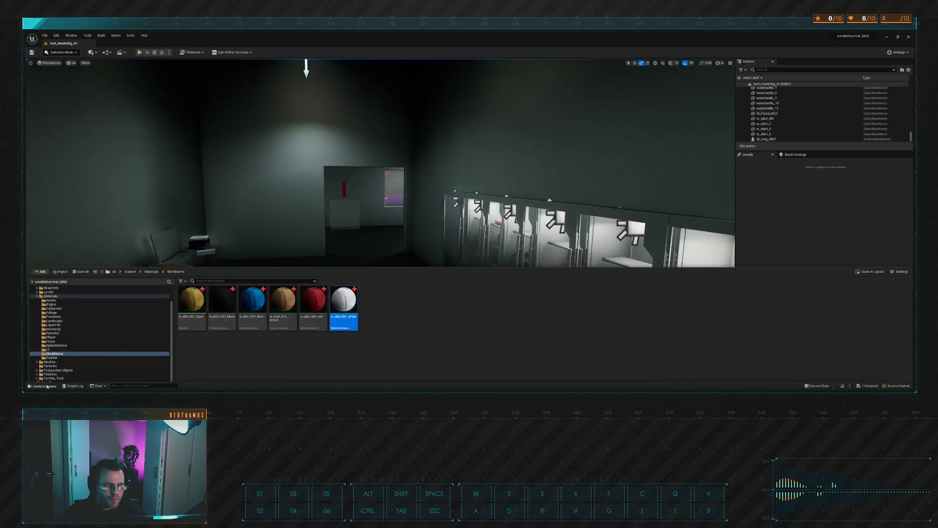
click(43, 385)
click(73, 386)
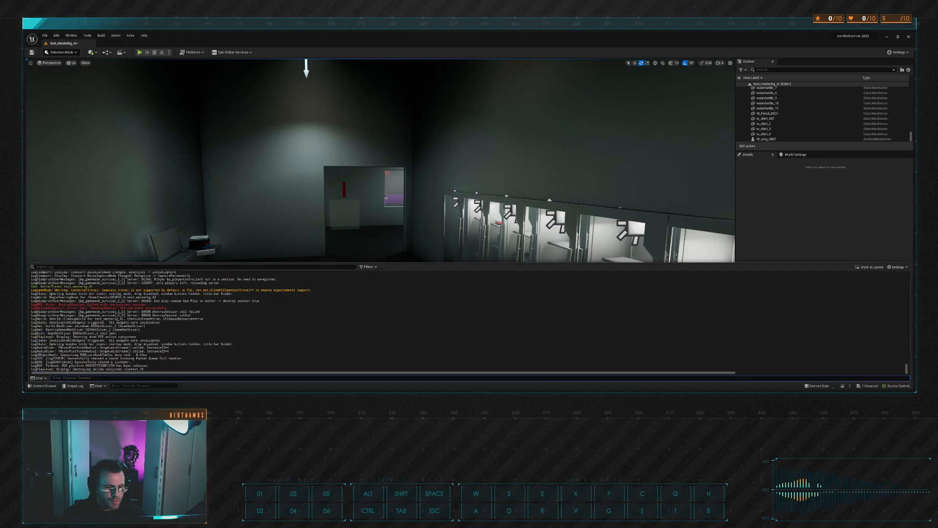
click(73, 385)
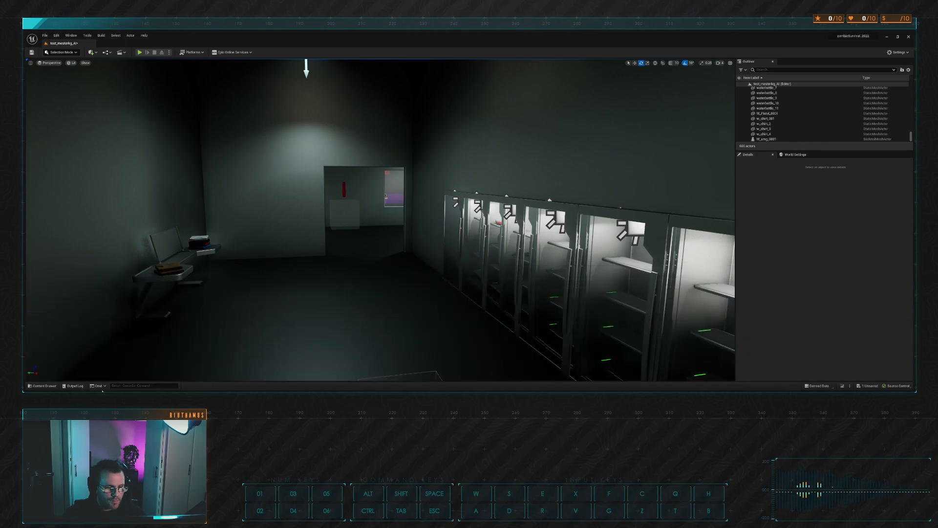
click(44, 385)
click(47, 385)
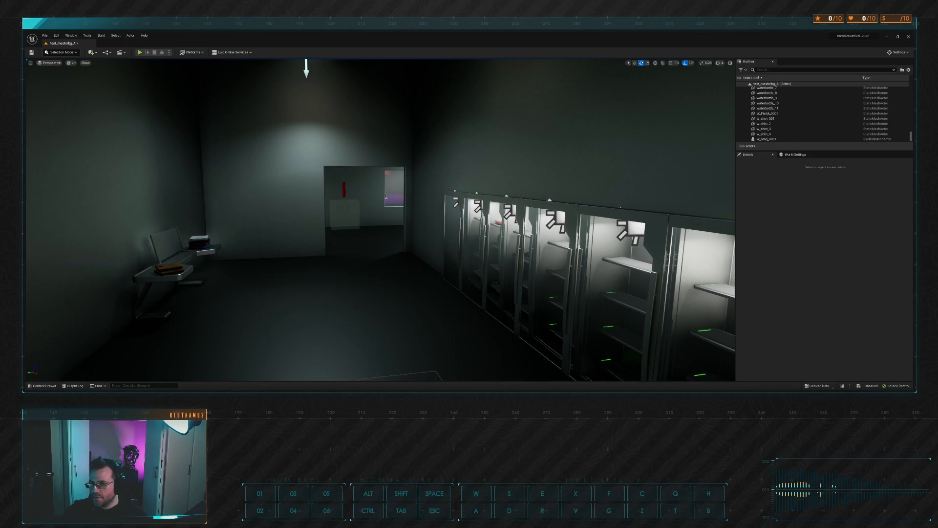
Look over the room and examine the colored shirt stack on the bench up close in the level editor
key(w)
right_drag(381, 220, 327, 220)
key(w)
key(a)
click(339, 213)
key(s)
mouse_move(374, 292)
mouse_down()
mouse_move(393, 280)
mouse_move(373, 293)
mouse_up()
key(w)
right_drag(373, 292, 572, 286)
key(Escape)
key(w)
key(a)
key(s)
key(w)
key(w)
key(w)
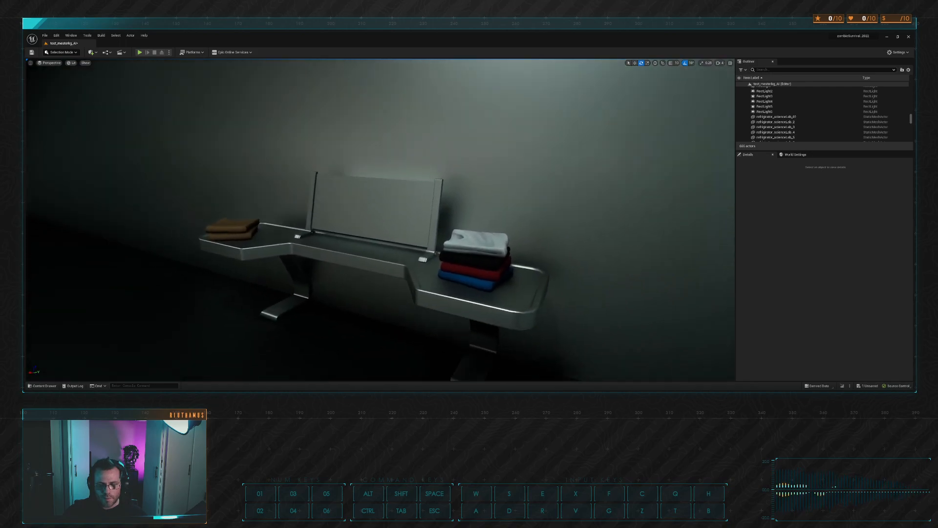
Delete the stacked white, black, red and blue shirts from the bench, keeping the brown folded shirt
click(468, 250)
key(Delete)
click(504, 274)
key(Delete)
click(502, 275)
key(Delete)
Look over the room, its lockers and the bench with the brown folded shirt
right_drag(489, 250, 382, 198)
key(s)
key(s)
key(d)
key(d)
key(d)
key(w)
key(d)
key(w)
key(d)
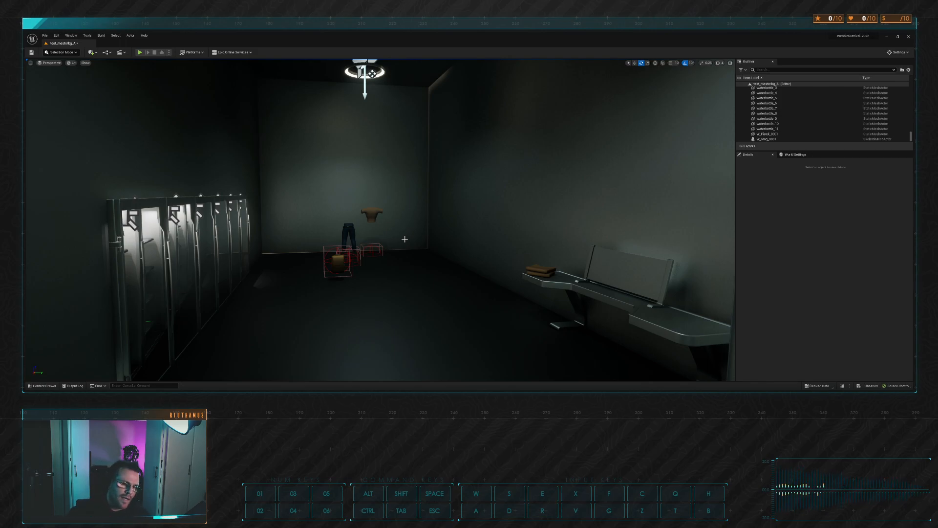
right_drag(424, 237, 670, 257)
key(d)
key(w)
right_drag(381, 220, 403, 245)
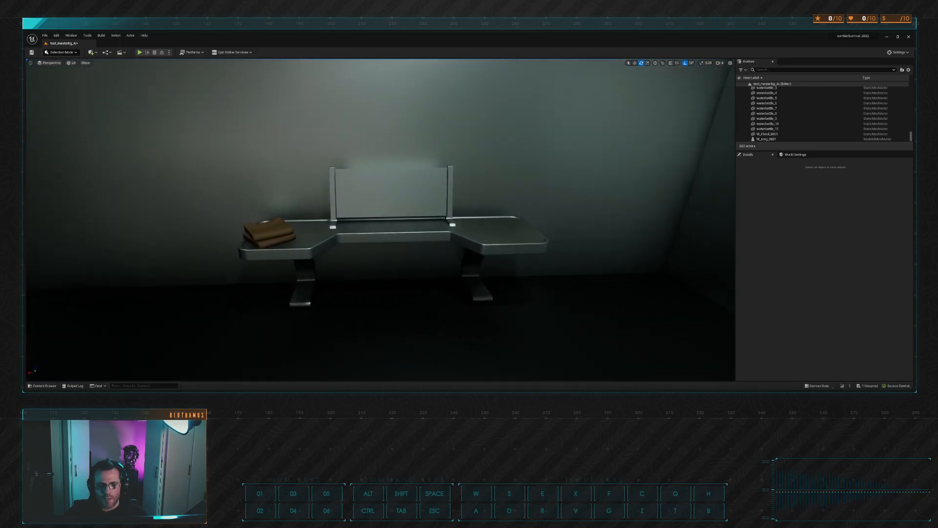
key(w)
key(d)
key(a)
key(alt+Tab)
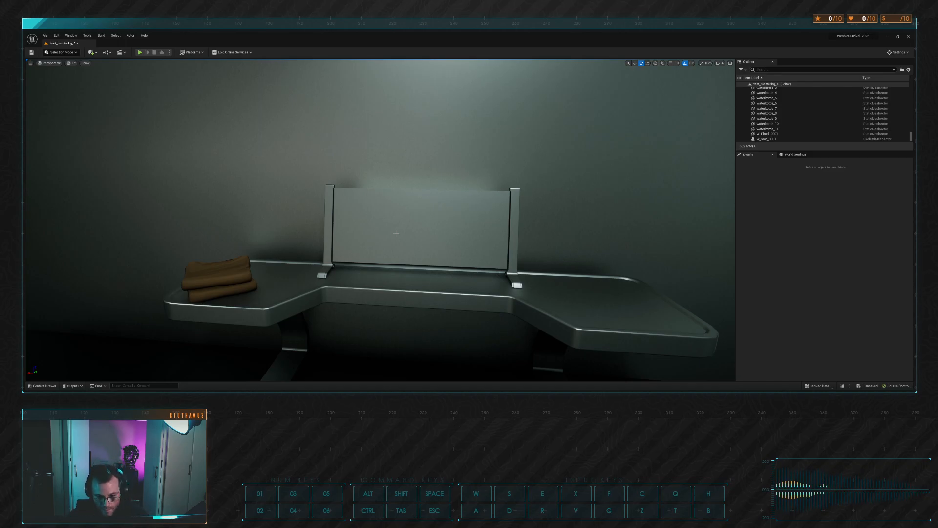
Inspect the bench and its backrest up close, and view the clothing pickups at the far end of the room
right_drag(396, 233, 672, 212)
key(w)
key(w)
key(s)
right_drag(469, 220, 413, 218)
key(s)
key(w)
key(d)
key(w)
key(d)
key(w)
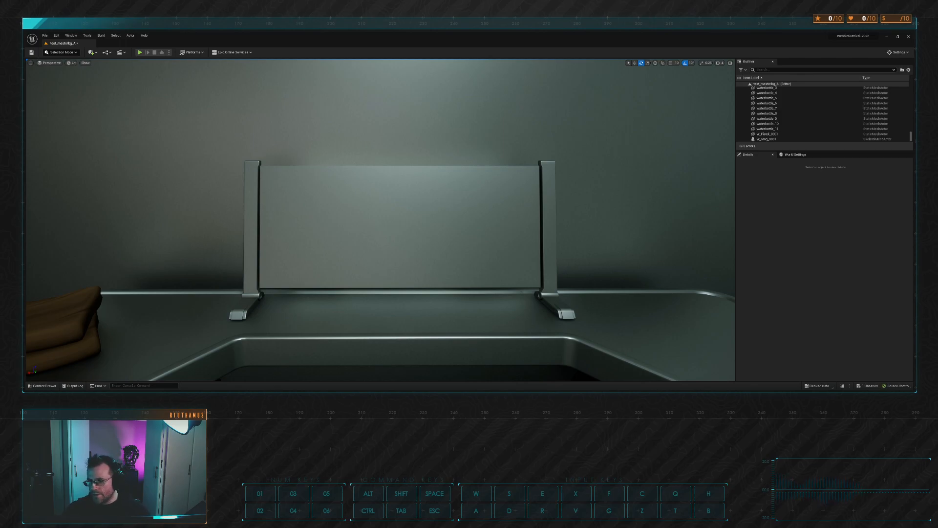
right_drag(380, 220, 388, 248)
key(w)
key(w)
key(w)
key(w)
key(w)
key(w)
key(w)
key(d)
key(w)
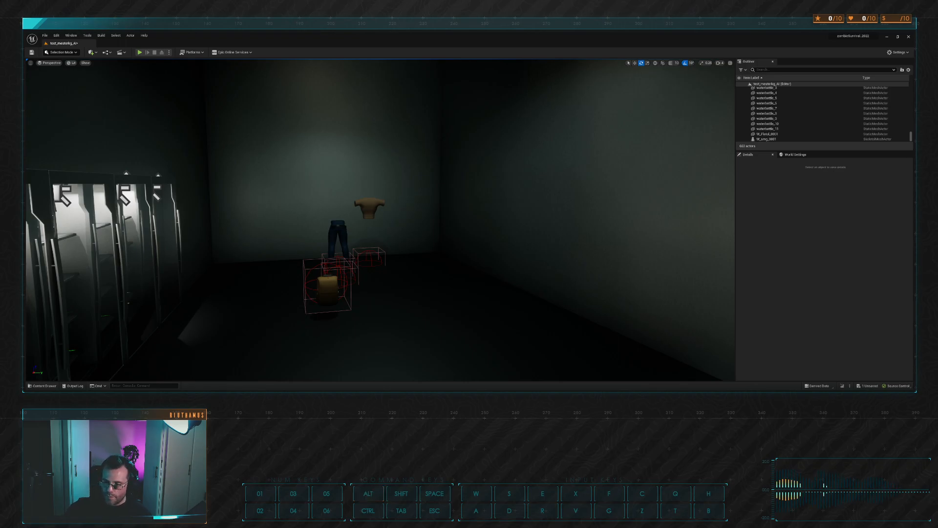
Switch to Maya, save the scene and view the folded shirt model at the character's feet
key(alt+Tab)
key(ctrl+s)
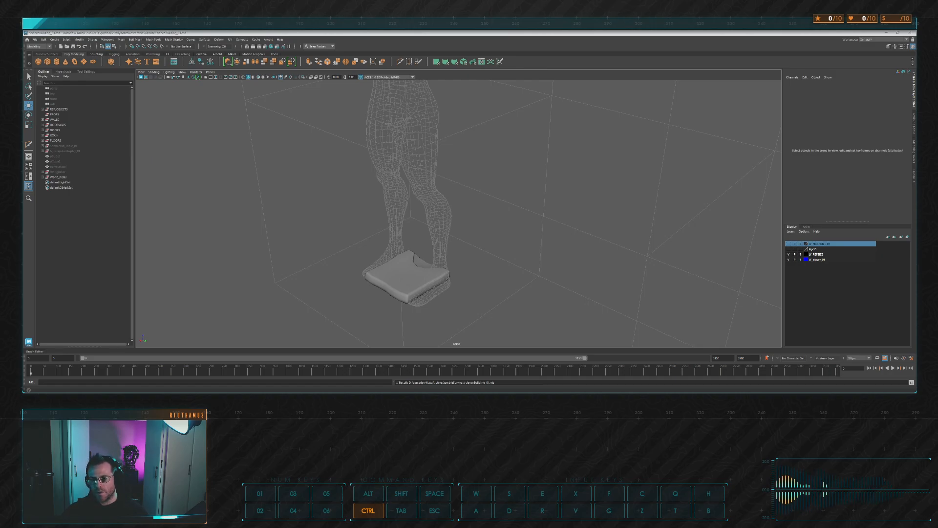
alt+drag(552, 222, 551, 208)
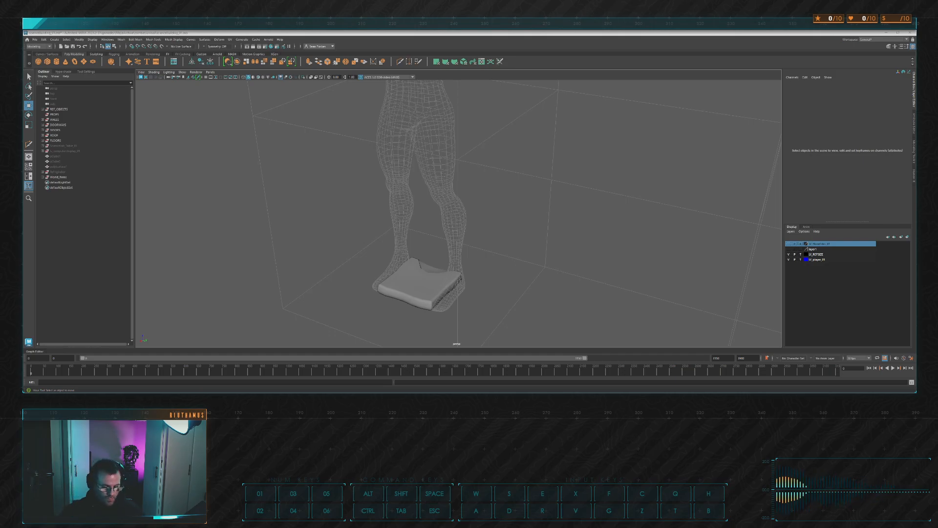
alt+drag(390, 213, 393, 201)
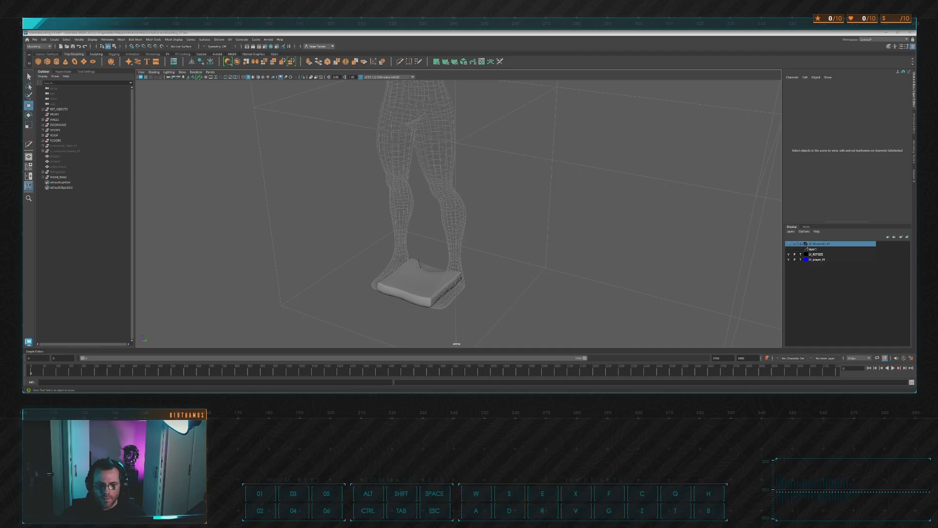
key(alt+Tab)
alt+drag(426, 224, 524, 219)
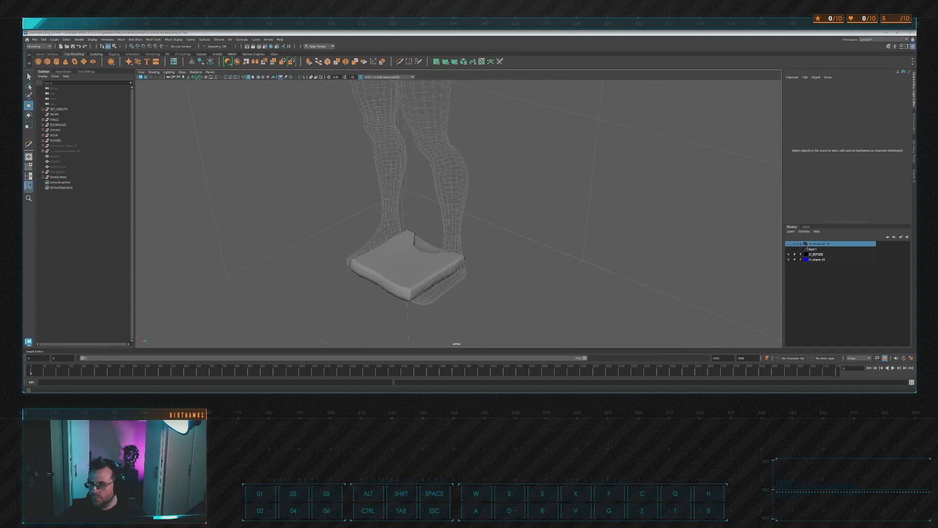
alt+drag(492, 259, 487, 236)
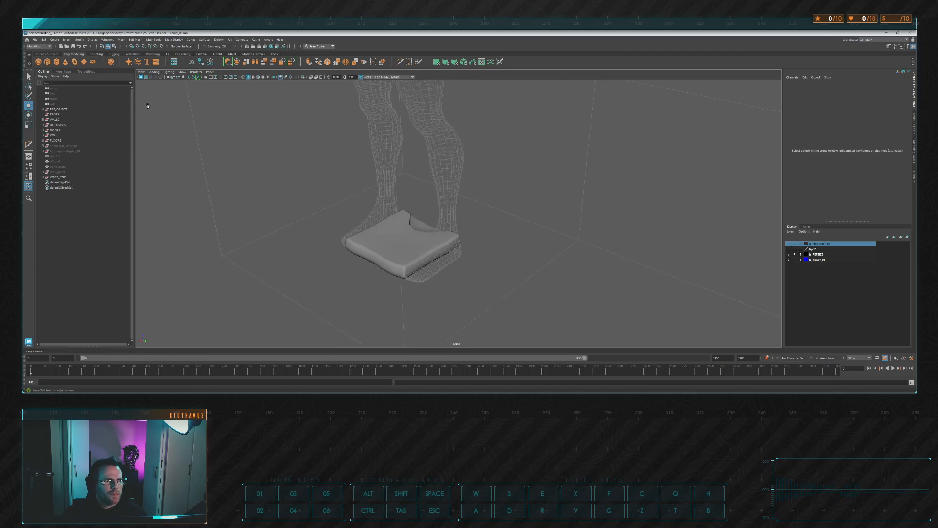
Create a polygon cube at the folded shirt and scale it up uniformly
click(47, 62)
key(r)
drag(404, 247, 431, 251)
key(space)
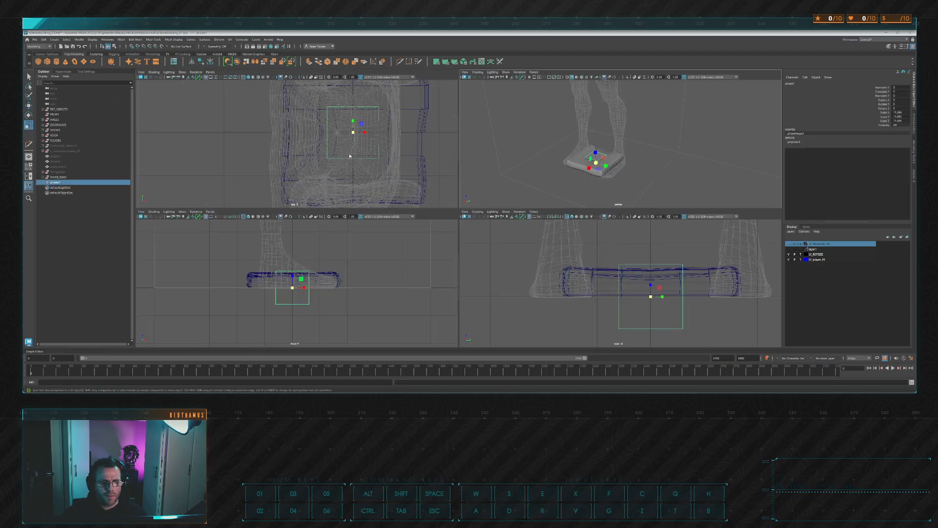
Grid-snap the cube's vertices outward on all four sides in the top view so the box encloses the folded shirt
key(space)
scroll(581, 189, down, 4)
key(F9)
drag(414, 166, 456, 138)
key(w)
key(x)
drag(408, 214, 530, 255)
key(x)
drag(451, 221, 468, 287)
drag(398, 117, 380, 210)
key(x)
drag(444, 118, 501, 299)
key(x)
drag(489, 210, 524, 215)
key(space)
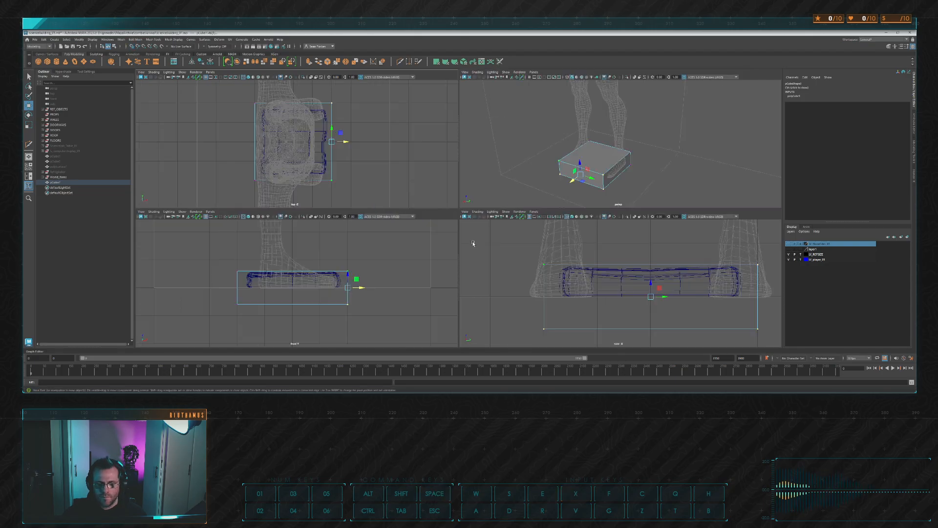
Raise the cube's bottom vertices in the front view, snapping them to the ground grid line beneath the shirt
key(space)
drag(308, 239, 586, 281)
key(x)
drag(449, 243, 451, 227)
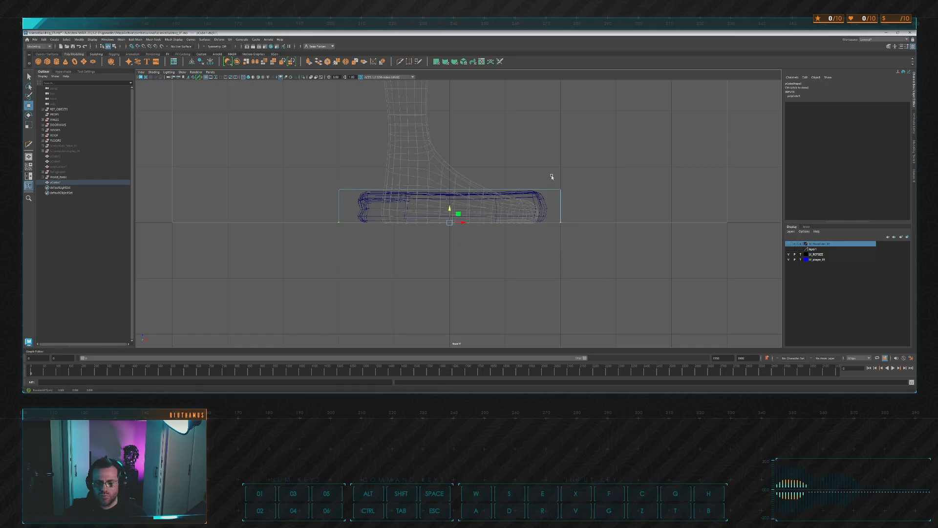
key(space)
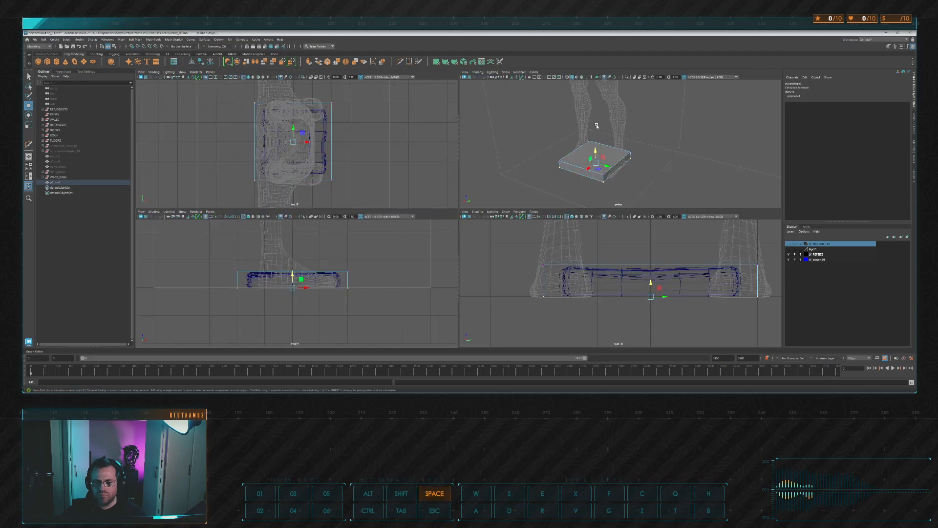
Inspect the box's fit around the folded shirt in the perspective and front views
key(space)
alt+drag(577, 145, 532, 145)
alt+right_drag(532, 145, 531, 165)
alt+drag(532, 165, 527, 170)
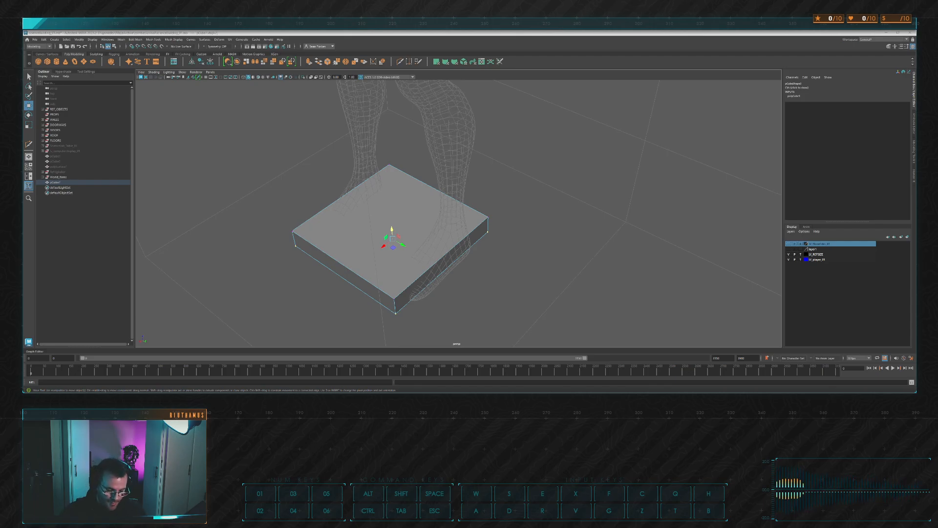
click(377, 130)
alt+drag(376, 130, 438, 142)
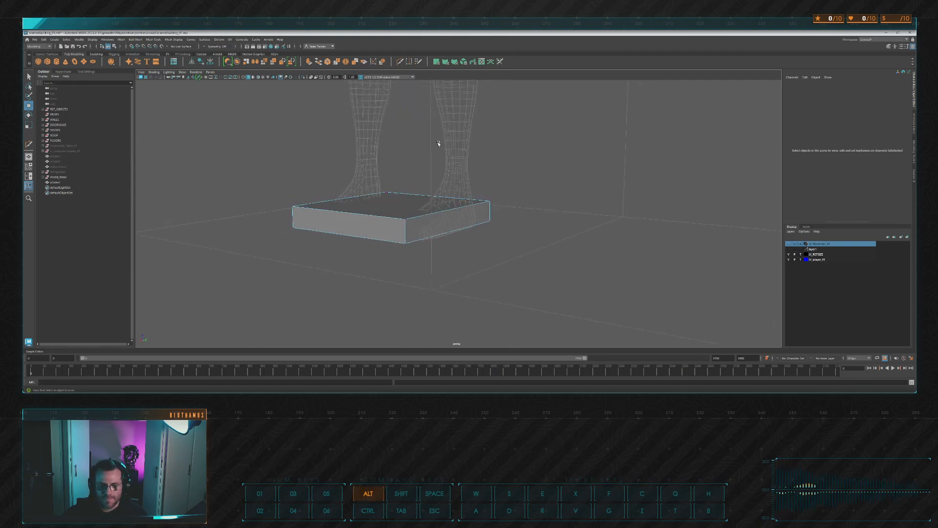
key(space)
key(space)
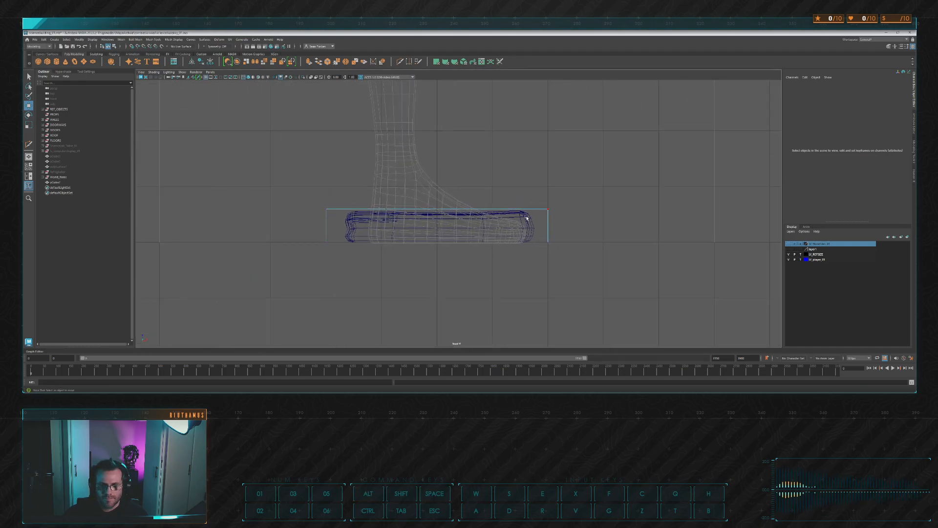
scroll(527, 215, up, 1)
alt+middle_drag(524, 203, 523, 199)
key(space)
alt+drag(558, 147, 497, 176)
key(space)
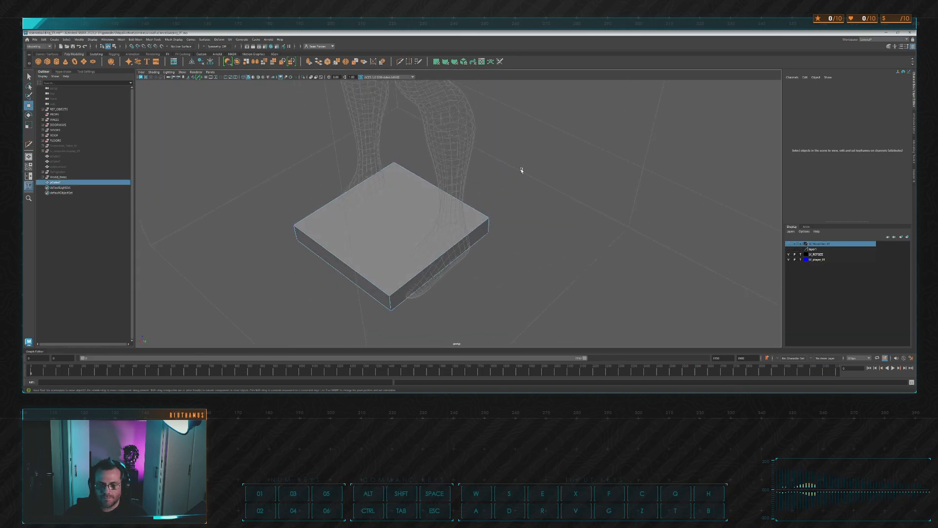
Bevel the whole box with a fraction of 0.3 and 2 segments
click(472, 210)
alt+drag(516, 210, 519, 195)
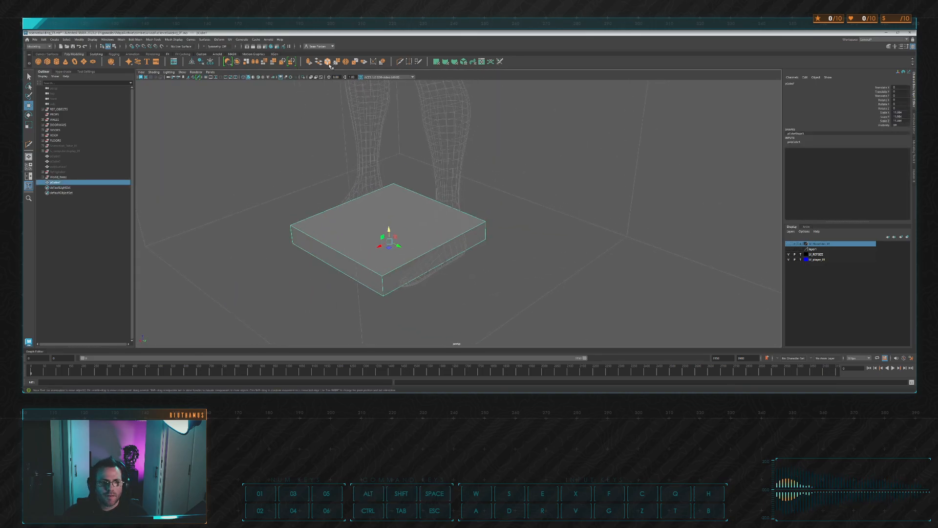
key(ctrl+b)
click(673, 221)
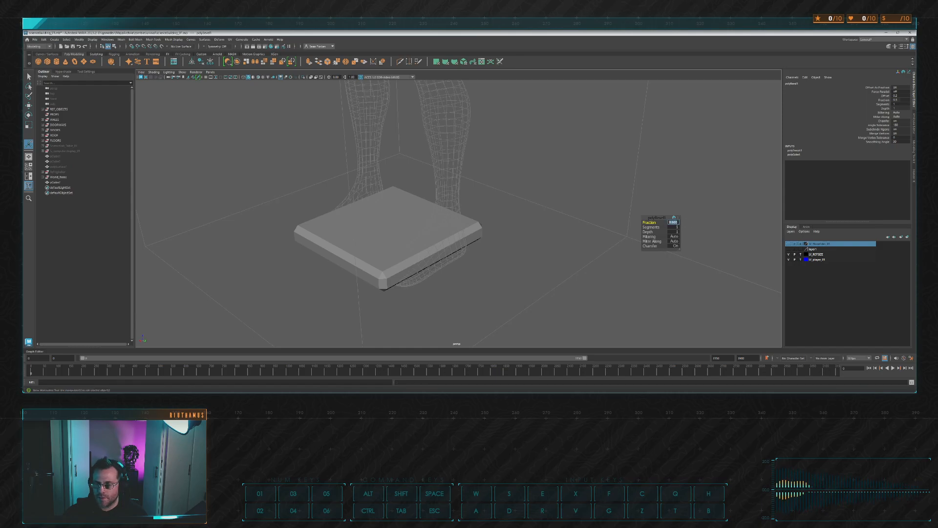
text(0.3)
key(Return)
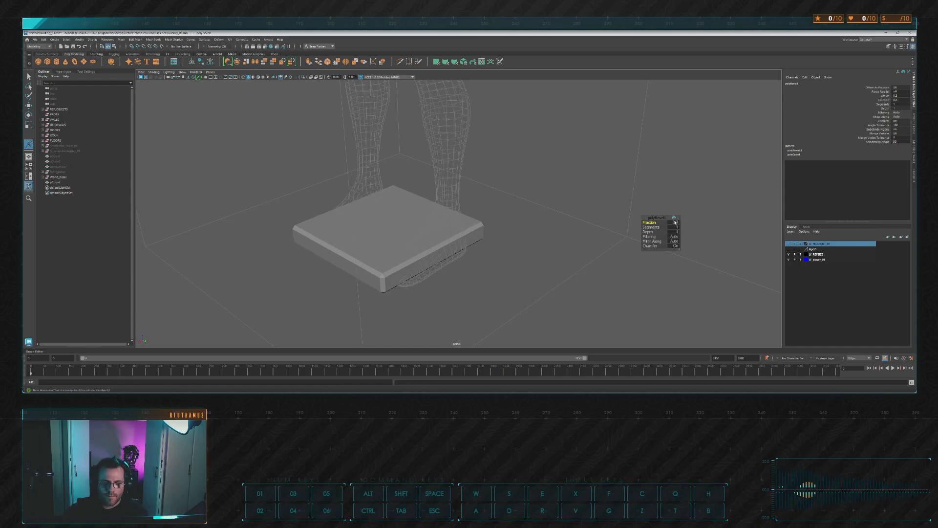
alt+drag(674, 225, 680, 230)
click(675, 226)
text(2)
key(Return)
alt+drag(559, 180, 538, 189)
click(479, 218)
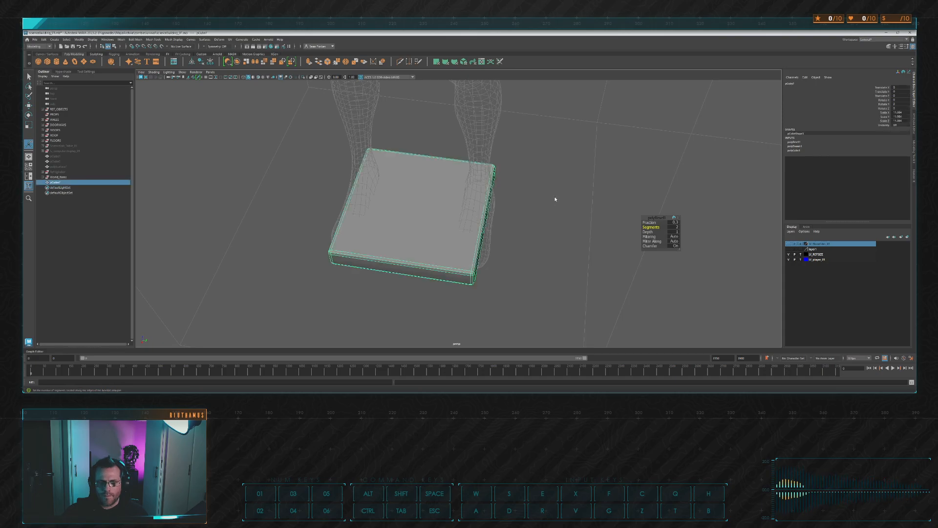
Adjust the vertices along the box's upper end edges, scaling the near pair and selecting the opposite pair
right_drag(555, 199, 549, 198)
alt+drag(549, 199, 568, 197)
drag(322, 239, 516, 295)
key(w)
click(517, 296)
drag(297, 229, 516, 313)
key(r)
drag(434, 264, 445, 211)
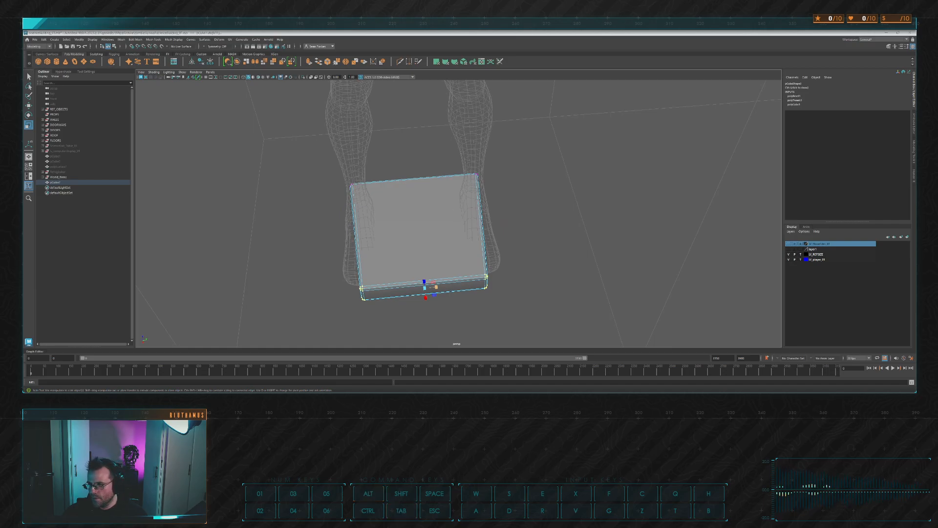
alt+drag(446, 210, 527, 195)
drag(521, 193, 433, 163)
key(w)
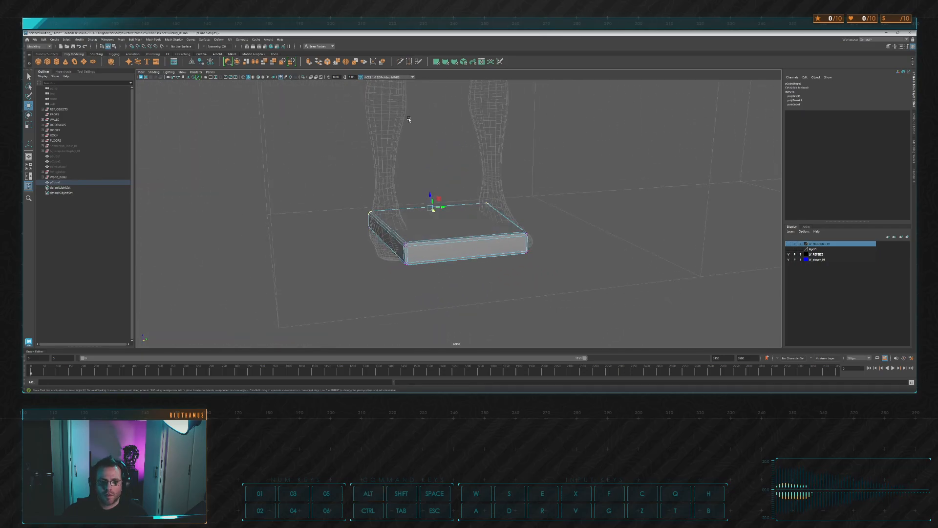
Insert a horizontal edge loop around the middle of the box's sides and select the whole loop
ctrl+click(395, 244)
alt+drag(394, 243, 429, 233)
alt+right_drag(429, 234, 472, 241)
alt+drag(472, 241, 440, 210)
key(e)
double_click(413, 229)
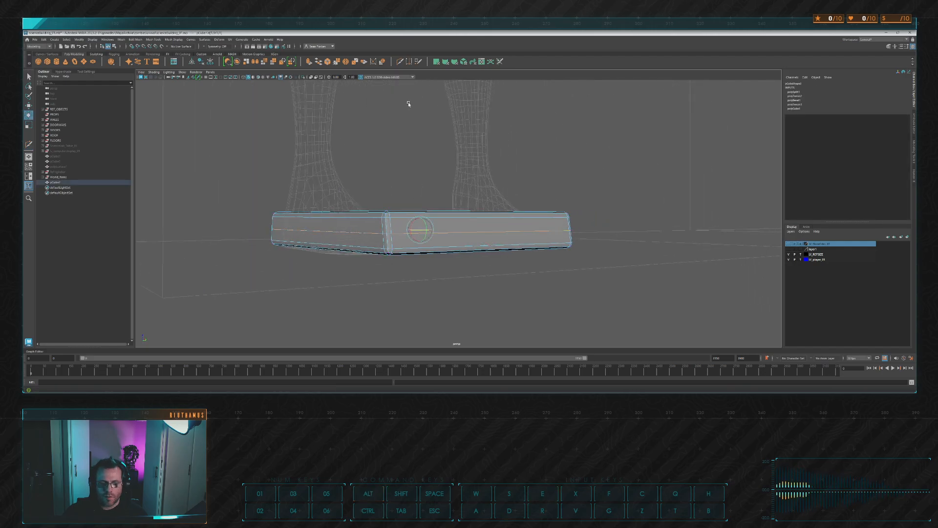
Bevel the middle edge loop with a fraction of 0.3 and 2 segments
key(ctrl+b)
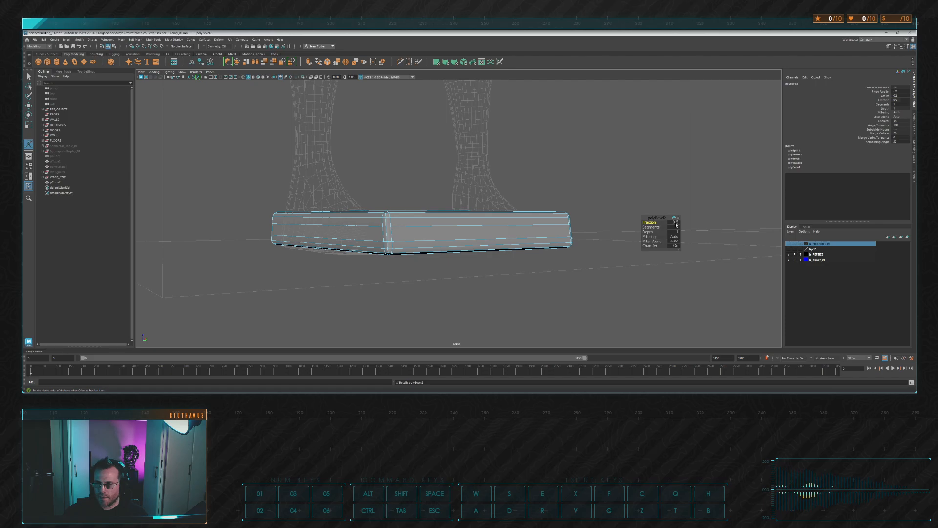
text(0.3)
key(Tab)
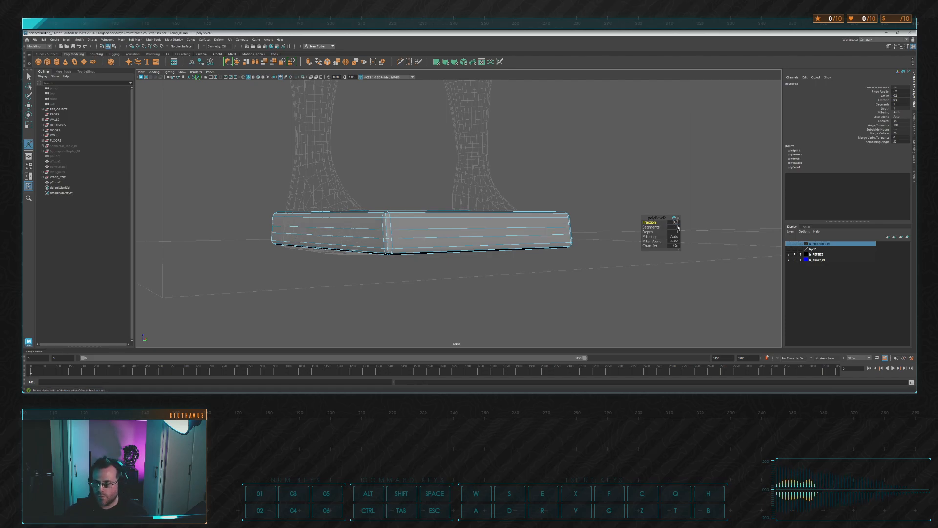
text(2)
key(Return)
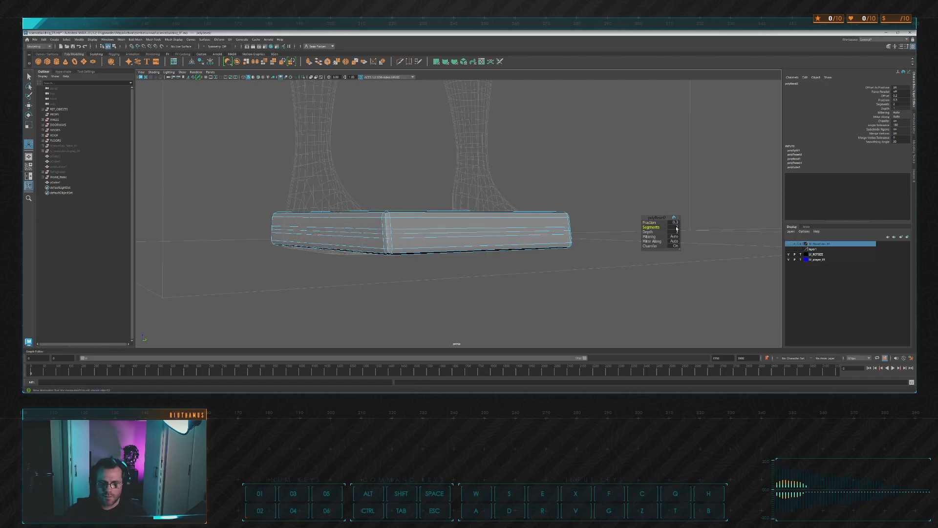
alt+drag(636, 209, 587, 198)
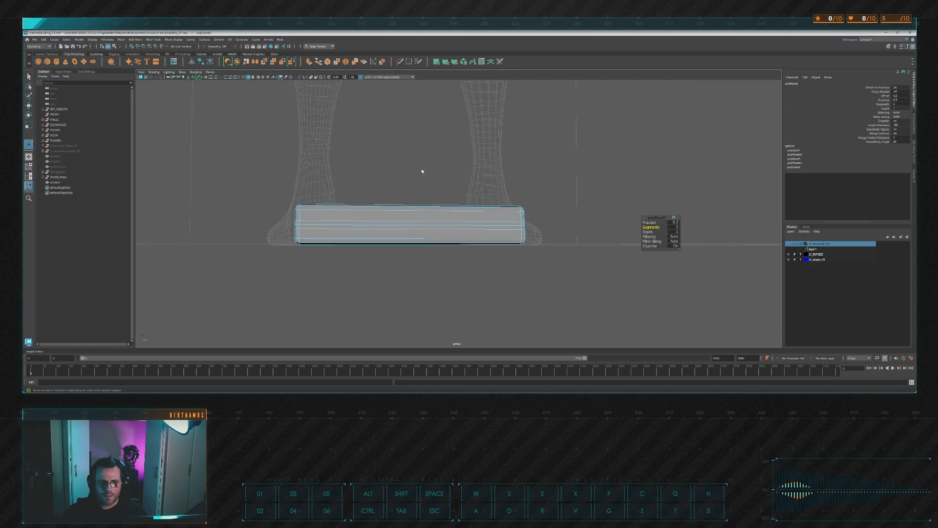
Select the central edge loop on the box's sides for scaling and check it from the long side
key(q)
alt+drag(329, 227, 486, 230)
double_click(484, 235)
key(r)
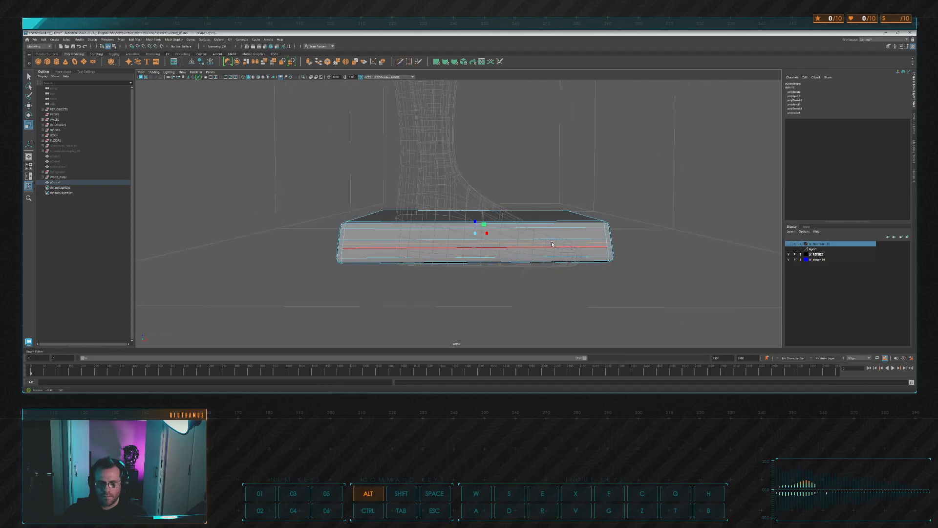
alt+drag(296, 223, 499, 199)
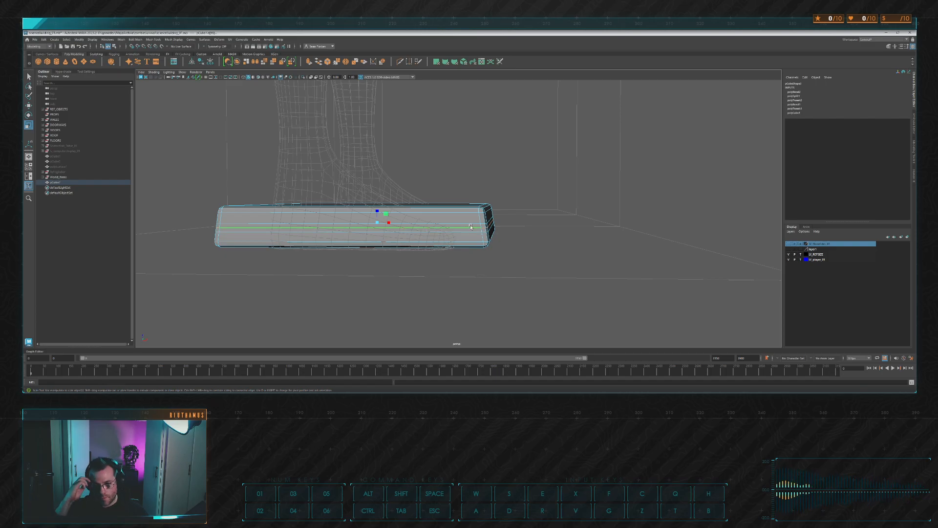
mouse_move(486, 216)
alt+mouse_down()
mouse_move(488, 229)
mouse_move(499, 223)
mouse_move(491, 220)
alt+mouse_up()
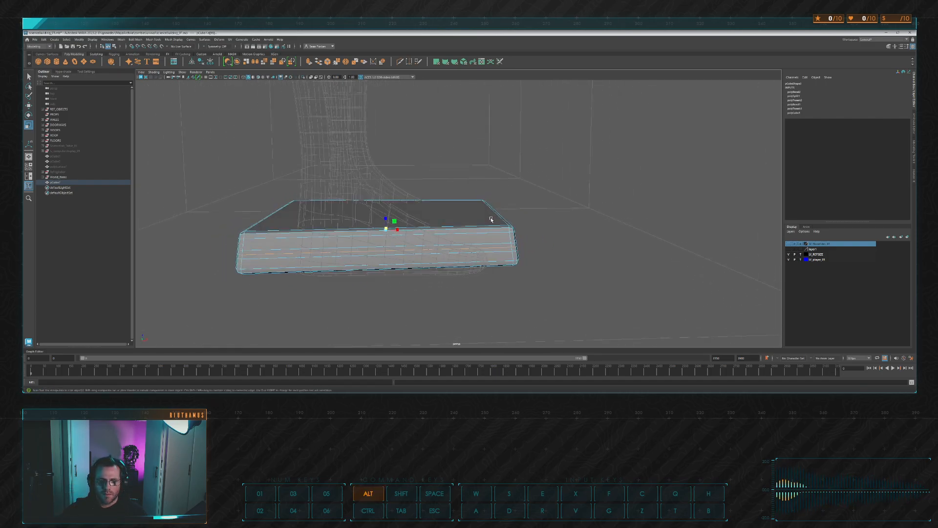
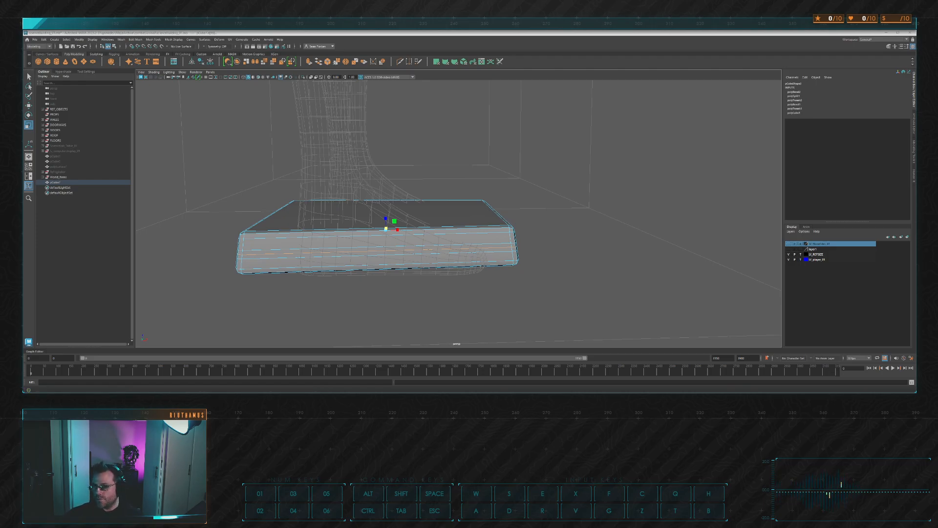
mouse_move(467, 142)
alt+mouse_down()
mouse_move(453, 137)
mouse_move(464, 149)
mouse_move(464, 131)
mouse_move(480, 130)
mouse_move(469, 129)
alt+mouse_up()
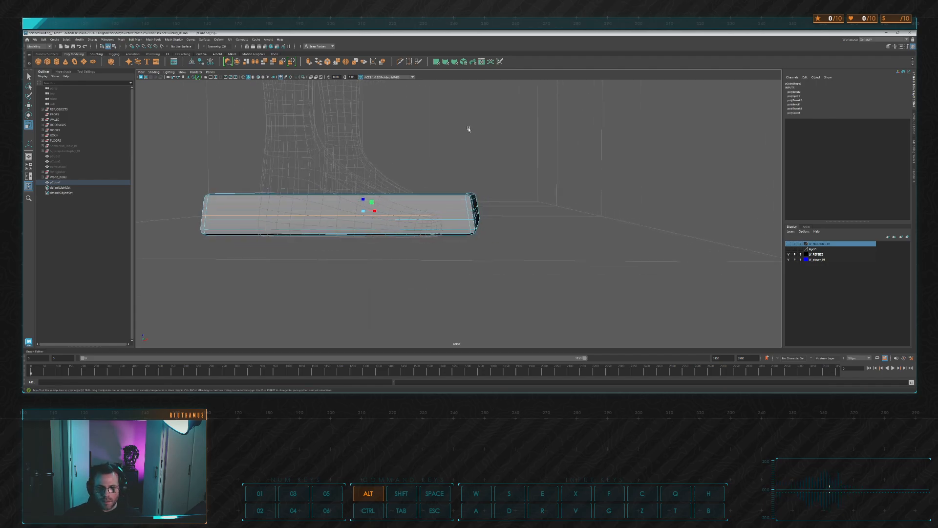
Move the side vertices at the box's toe-side end outward in the front view to form a rounded profile
click(482, 161)
key(w)
key(space)
key(space)
alt+middle_drag(522, 236, 415, 232)
alt+right_drag(415, 232, 525, 216)
drag(449, 216, 505, 231)
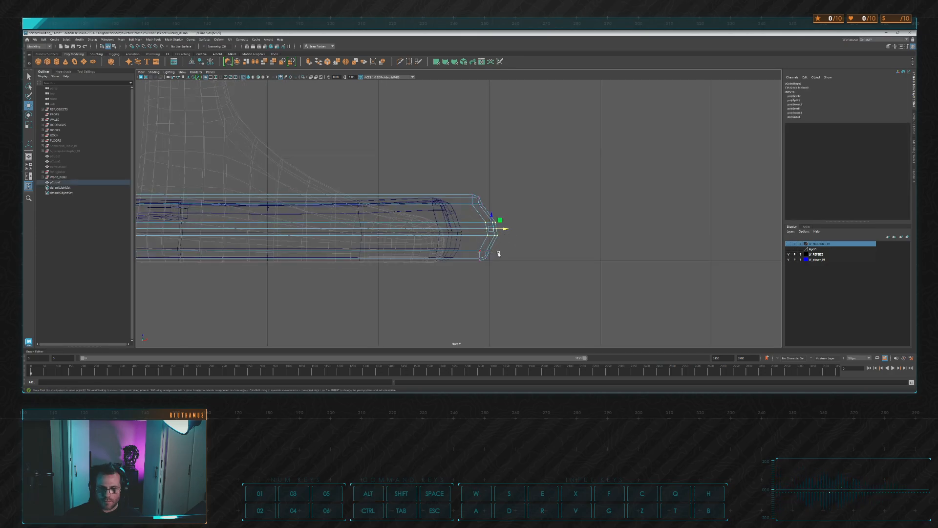
scroll(483, 240, up, 2)
drag(498, 231, 503, 231)
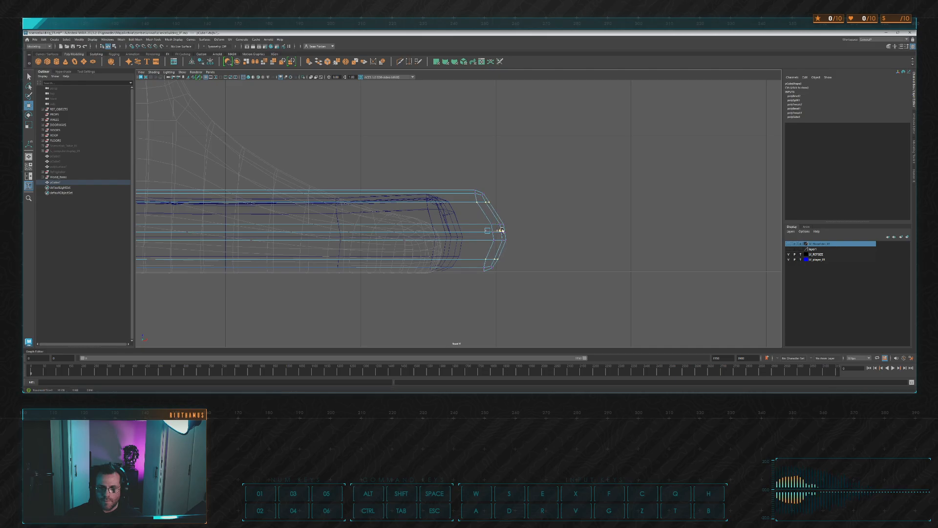
Scale the central edges of the box's remaining sides inward to form a crease between two layers
key(space)
key(space)
alt+drag(526, 150, 397, 168)
alt+drag(245, 207, 245, 195)
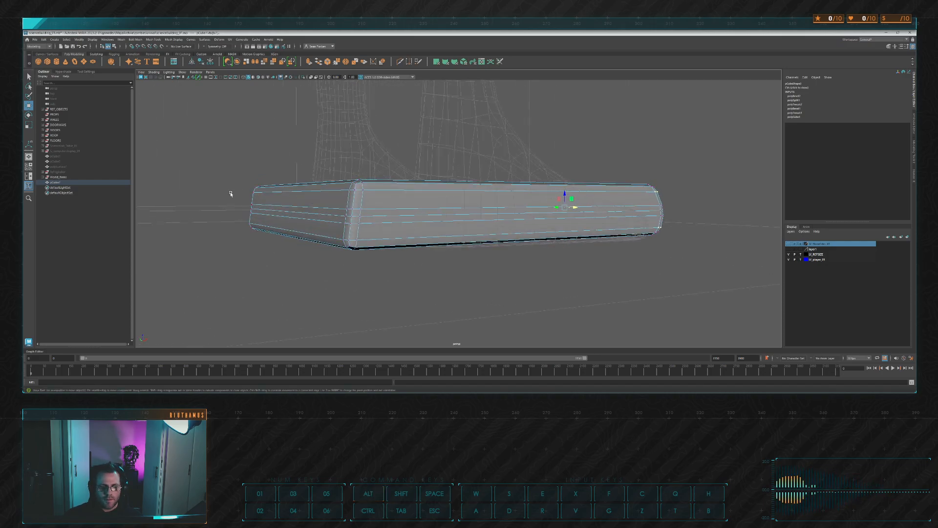
double_click(337, 218)
alt+drag(549, 197, 517, 187)
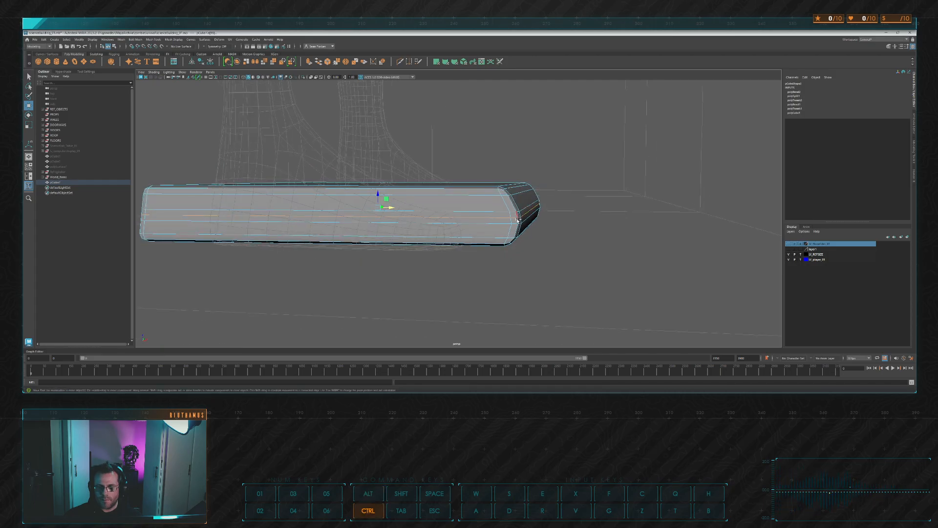
mouse_move(521, 222)
alt+mouse_down()
mouse_move(375, 214)
mouse_move(528, 220)
alt+mouse_up()
key(r)
ctrl+drag(414, 219, 473, 201)
alt+right_drag(473, 201, 629, 210)
Adjust the crease points at the box's corners where the grooved sides meet the rounded end
click(566, 215)
key(w)
alt+drag(618, 207, 627, 207)
ctrl+scroll(569, 227, up, 2)
ctrl+drag(572, 242, 571, 243)
alt+drag(637, 230, 516, 232)
alt+drag(376, 259, 481, 204)
click(574, 174)
scroll(555, 205, down, 5)
alt+drag(553, 205, 488, 209)
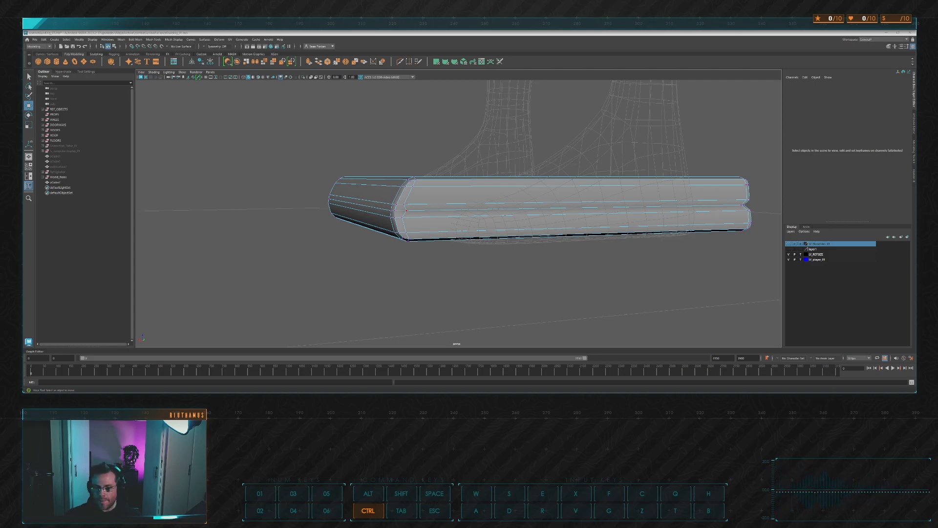
mouse_move(411, 171)
alt+mouse_down()
mouse_move(472, 188)
mouse_move(405, 237)
mouse_move(425, 230)
mouse_move(331, 202)
mouse_move(398, 192)
mouse_move(541, 223)
mouse_move(559, 185)
mouse_move(578, 178)
mouse_move(471, 184)
alt+mouse_up()
click(411, 216)
click(582, 205)
scroll(582, 205, down, 5)
scroll(592, 184, up, 3)
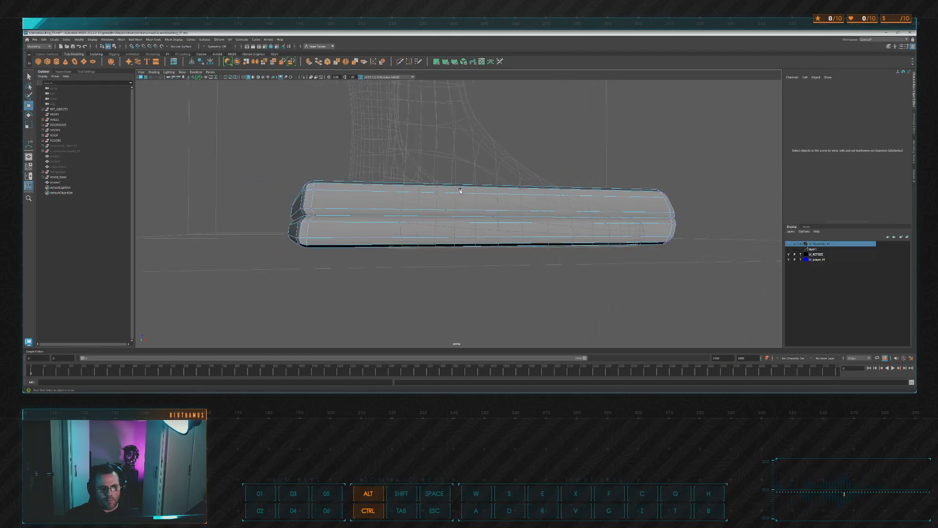
Move the middle crease vertices at the box's heel-side end in the front view to shape the notch
key(space)
key(space)
alt+middle_drag(285, 280, 714, 274)
scroll(440, 215, up, 4)
alt+middle_drag(422, 201, 388, 211)
drag(295, 219, 359, 245)
key(w)
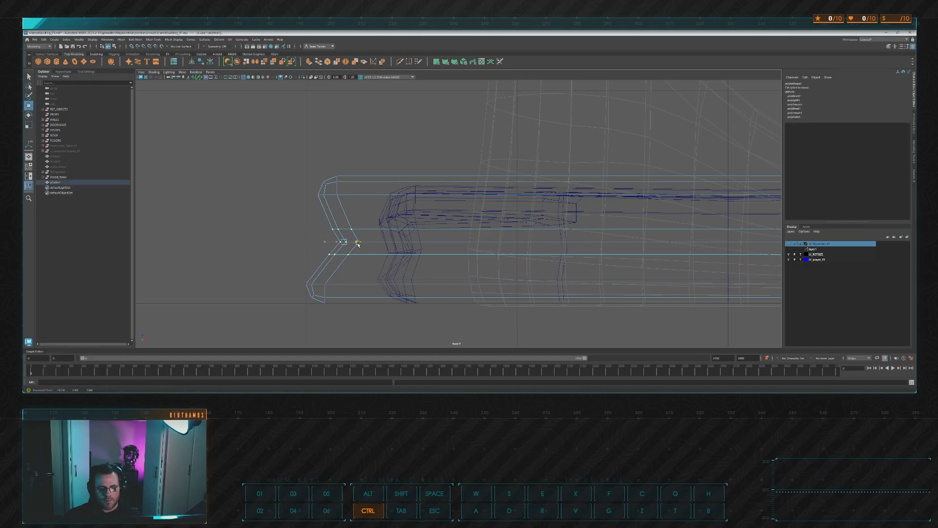
drag(305, 226, 345, 257)
alt+middle_drag(394, 230, 376, 237)
Move the upper and lower corner vertices of the heel-side end inward in the front view
drag(267, 172, 330, 194)
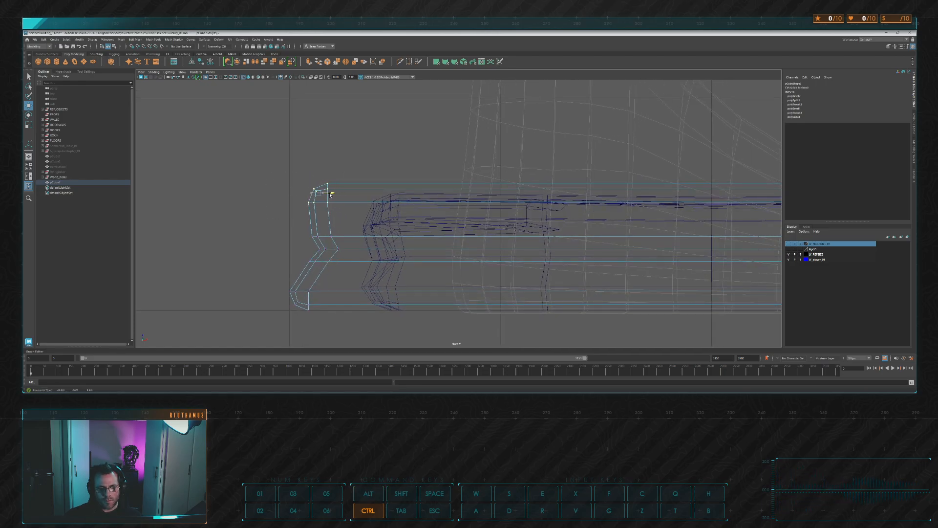
drag(267, 283, 357, 340)
drag(314, 300, 320, 301)
key(space)
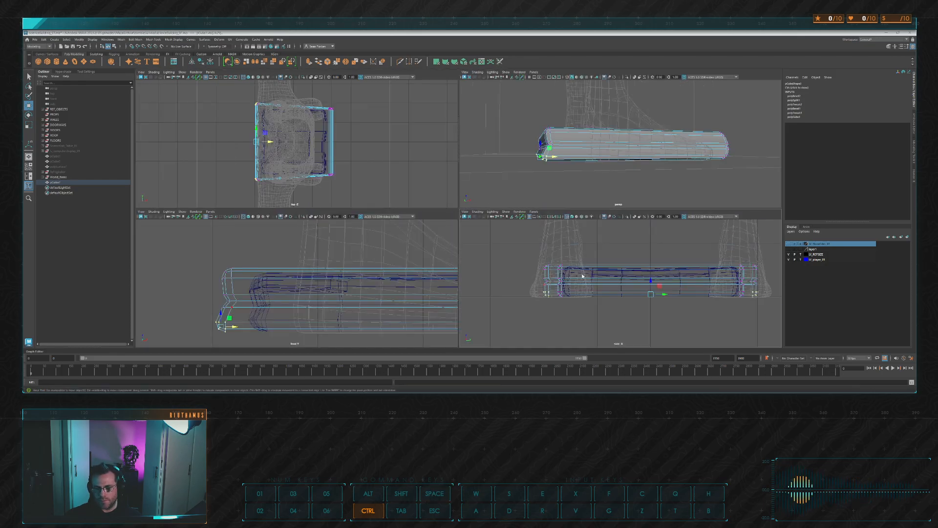
Select the heel-side corner vertices on both sides of the box and scale them across its width
key(space)
alt+middle_drag(629, 219, 625, 221)
alt+middle_drag(743, 202, 670, 207)
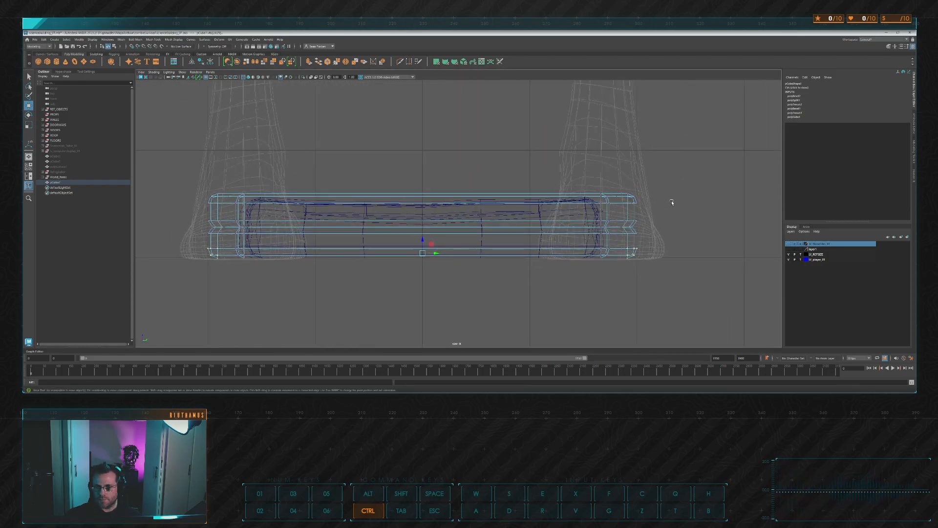
drag(624, 206, 622, 209)
alt+middle_drag(376, 201, 476, 199)
ctrl+shift+drag(320, 199, 327, 211)
key(space)
key(space)
mouse_move(551, 159)
alt+mouse_down()
mouse_move(592, 166)
mouse_move(557, 174)
alt+mouse_up()
key(r)
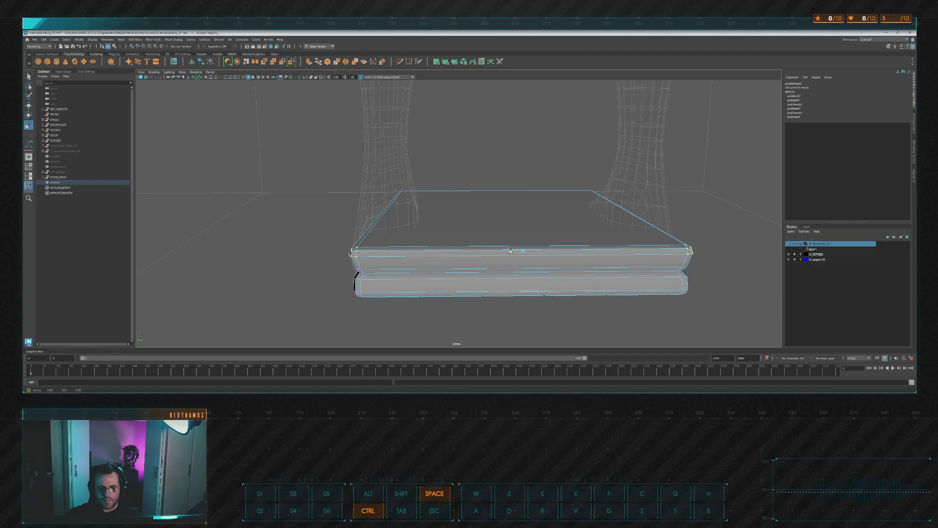
alt+drag(510, 251, 502, 229)
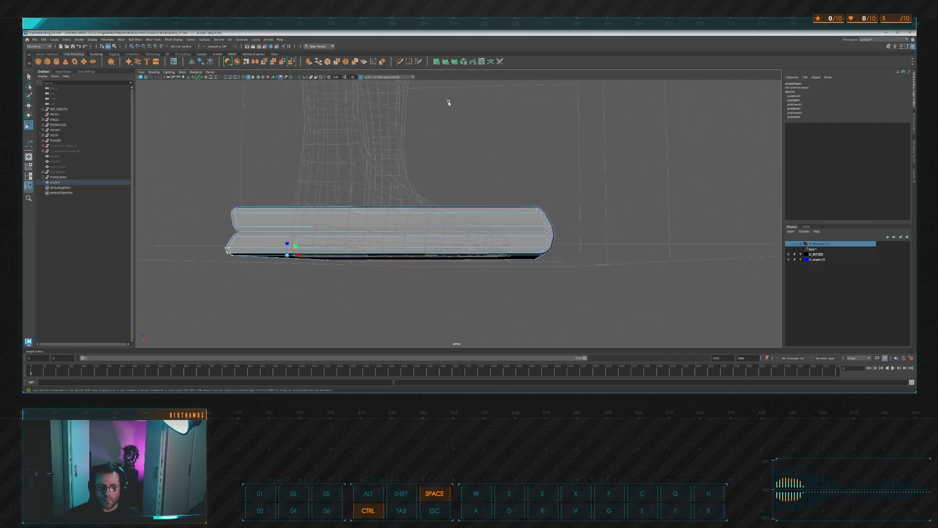
Insert an edge loop across the box near its toe-side end and adjust the upper corner vertices there
alt+drag(465, 119, 483, 139)
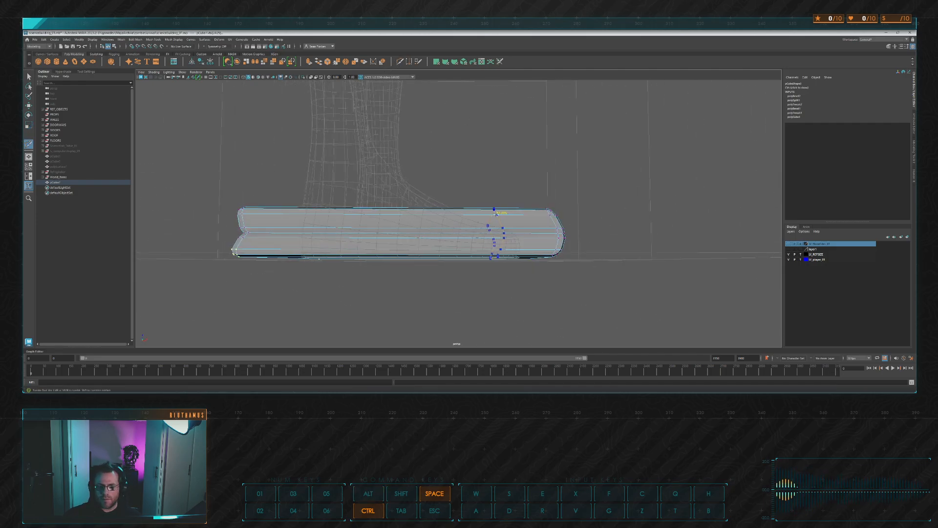
ctrl+click(496, 213)
alt+drag(541, 195, 546, 196)
key(w)
alt+right_drag(613, 192, 641, 206)
drag(462, 236, 483, 264)
click(418, 251)
drag(421, 239, 454, 253)
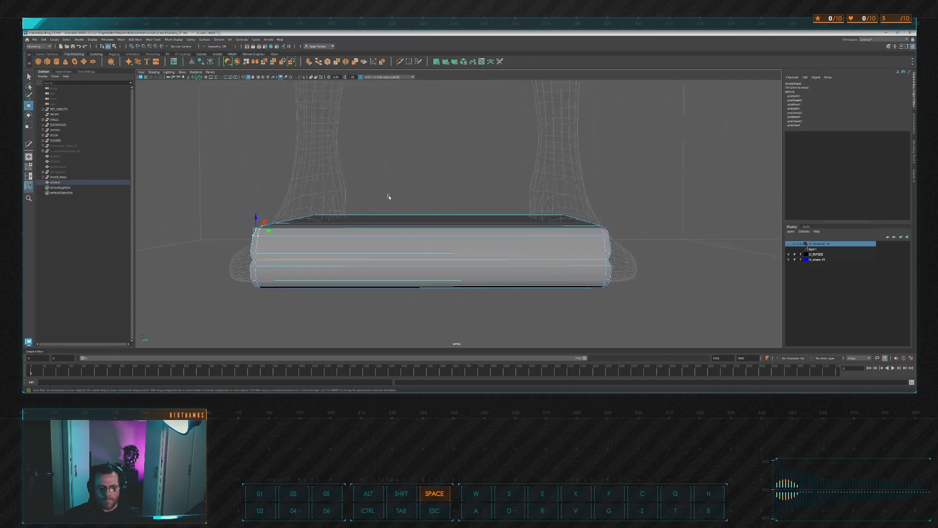
Insert three evenly spaced edge loops across the box's width, running from the toe-side end to the heel-side end
alt+drag(419, 190, 421, 205)
click(401, 61)
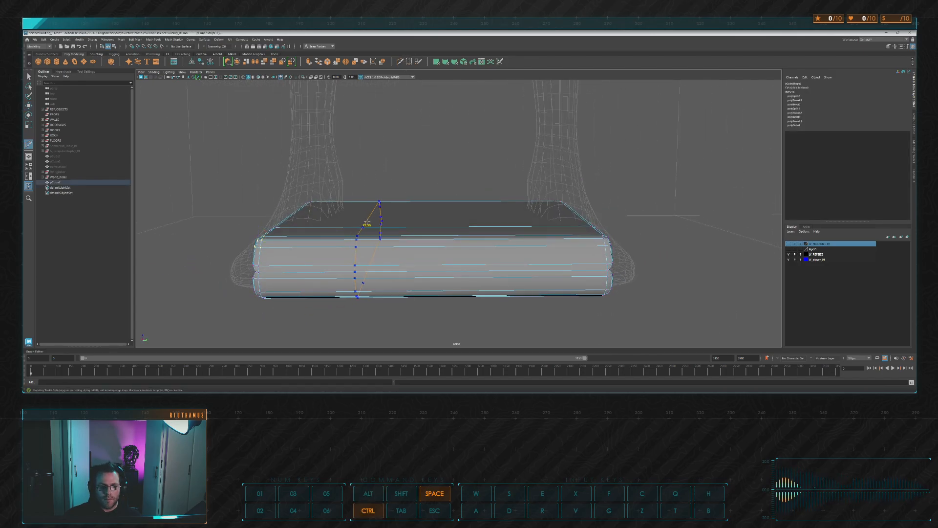
ctrl+click(366, 221)
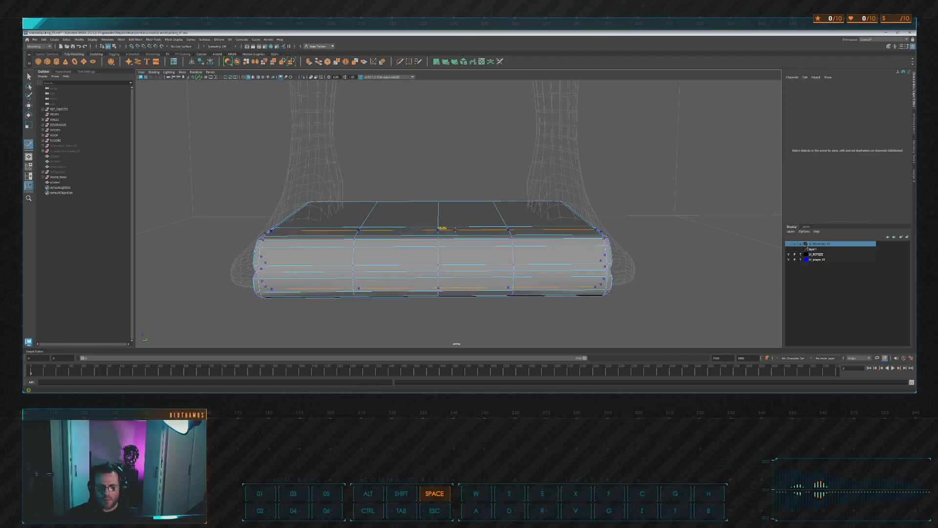
Adjust the vertices at the box's toe-side end and save the scene
key(w)
alt+drag(398, 162, 384, 234)
drag(413, 281, 475, 269)
alt+drag(481, 267, 428, 235)
alt+drag(428, 235, 463, 214)
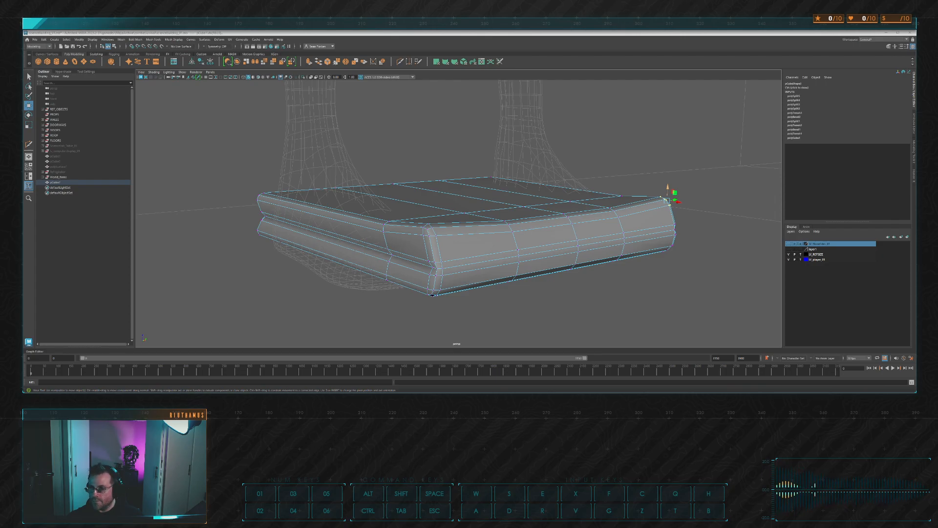
key(ctrl+s)
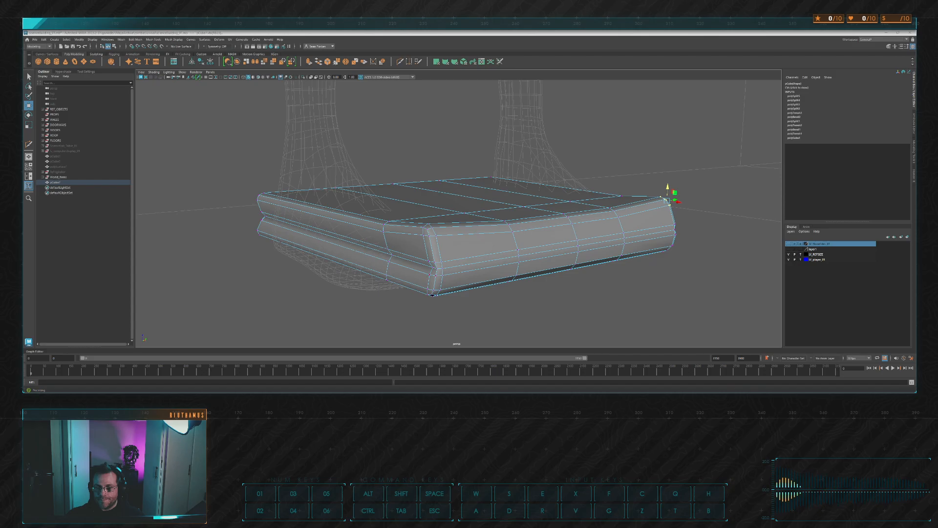
In the top view, move the side vertices of the toe-side edge loop on both long sides of the box
alt+drag(411, 315, 459, 251)
click(400, 283)
key(space)
key(space)
alt+middle_drag(503, 133, 452, 162)
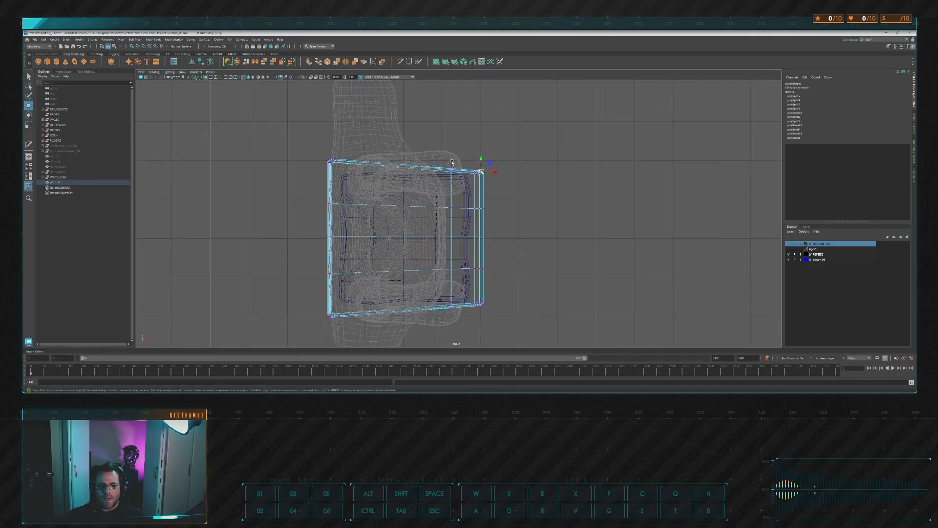
scroll(448, 142, up, 3)
key(w)
drag(447, 140, 462, 173)
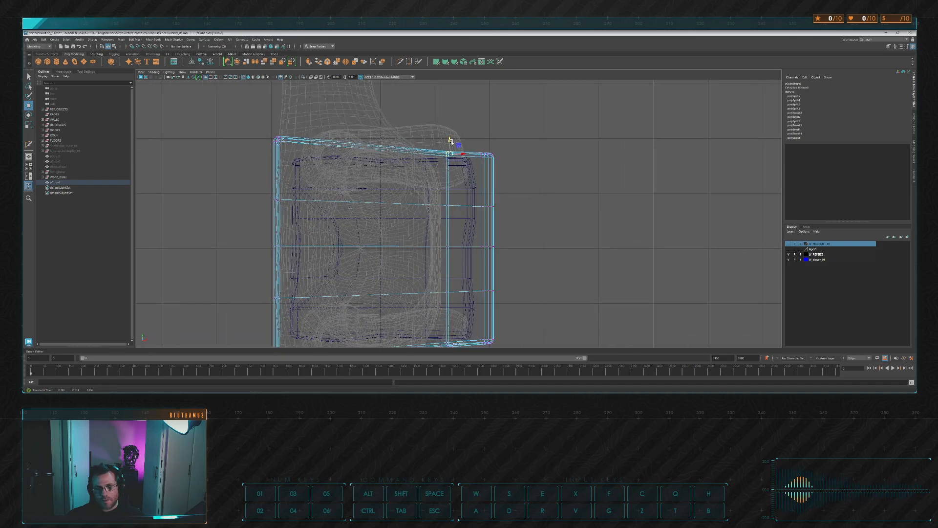
alt+middle_drag(470, 273, 468, 234)
drag(447, 292, 447, 296)
alt+middle_drag(460, 220, 478, 256)
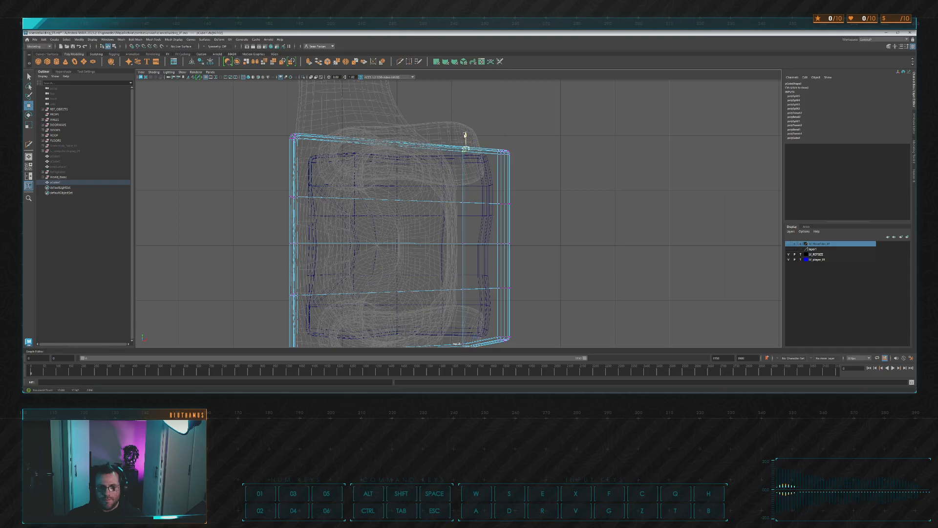
Insert two crosswise edge loops, one at the middle of the box and one near its heel-side end
alt+middle_drag(370, 119, 406, 92)
click(400, 61)
ctrl+click(372, 118)
ctrl+click(435, 119)
key(w)
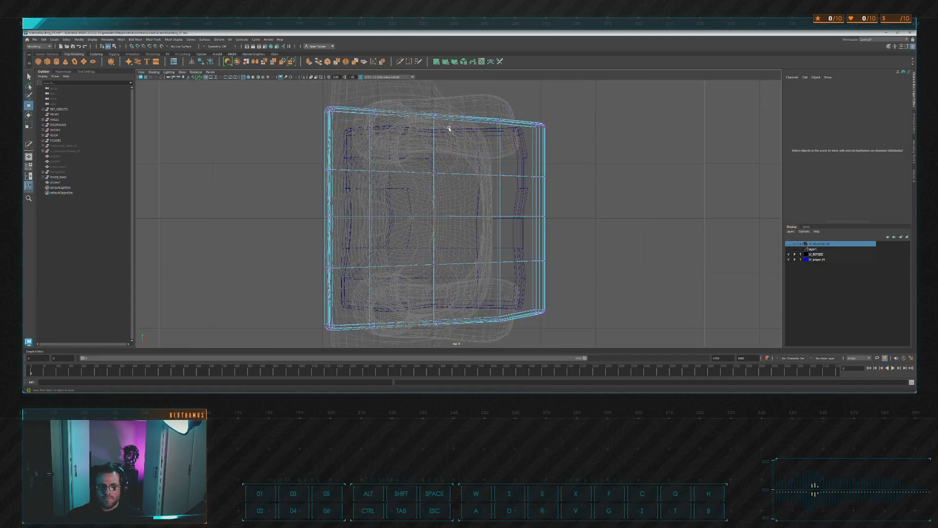
Move the side vertices of the two new crosswise loops in the top view to make both long sides uneven
click(435, 118)
alt+middle_drag(439, 104, 458, 104)
click(401, 120)
click(398, 303)
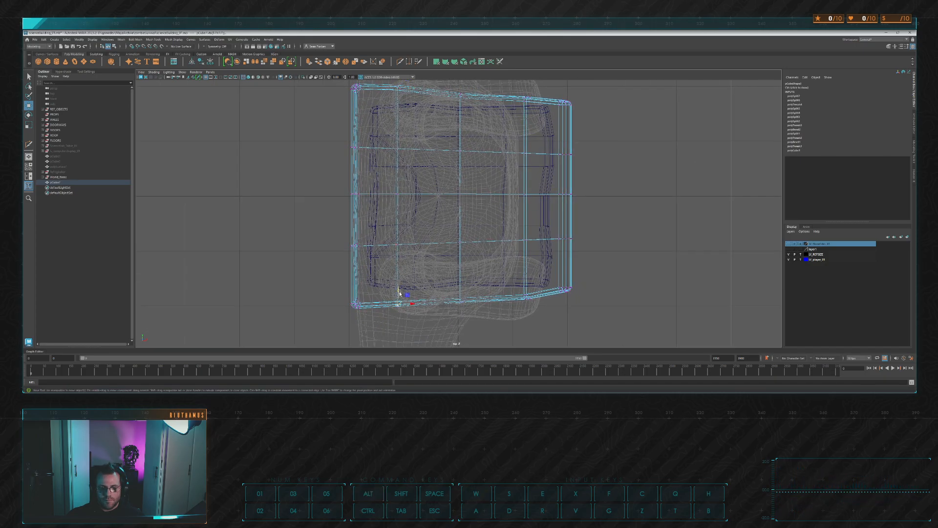
click(461, 297)
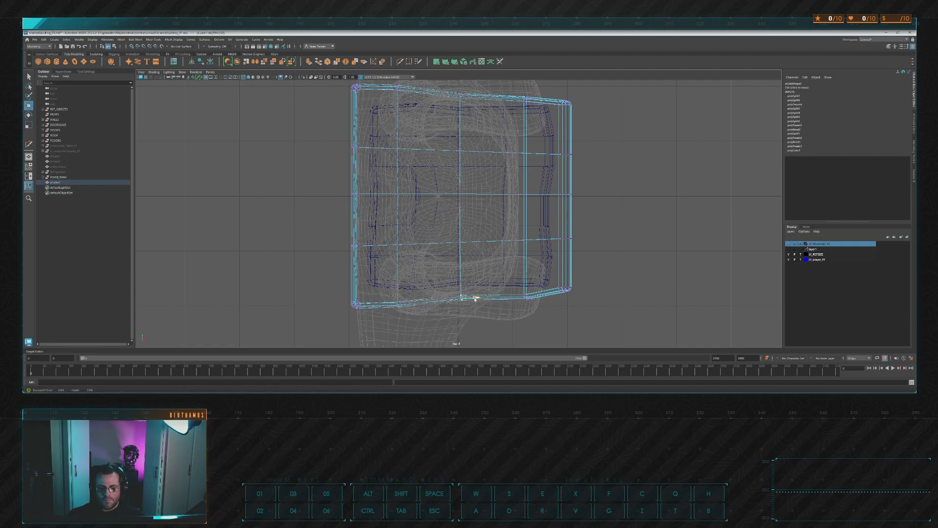
alt+middle_drag(472, 97, 476, 141)
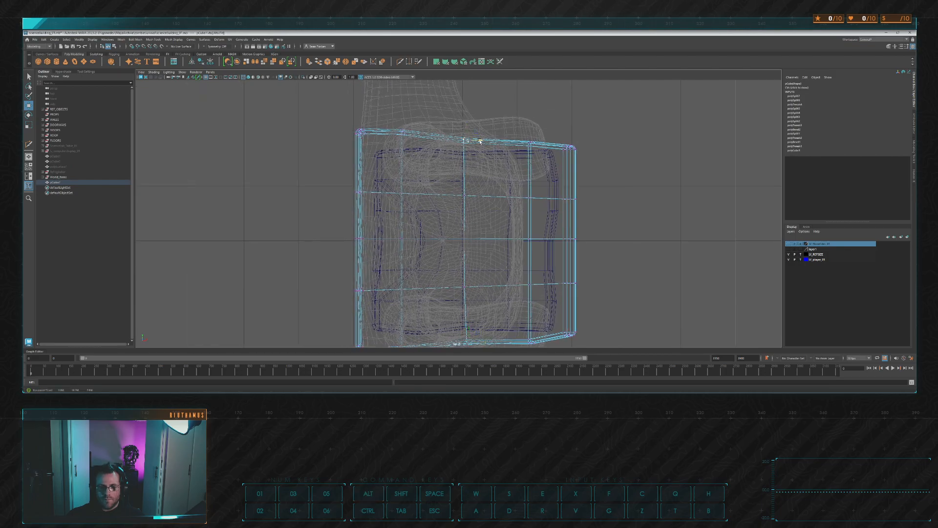
Raise the upper corner vertices of the box's heel-side end in the front view
key(space)
key(space)
key(space)
key(space)
scroll(508, 215, down, 1)
alt+middle_drag(555, 200, 499, 188)
scroll(479, 180, down, 4)
drag(384, 185, 310, 212)
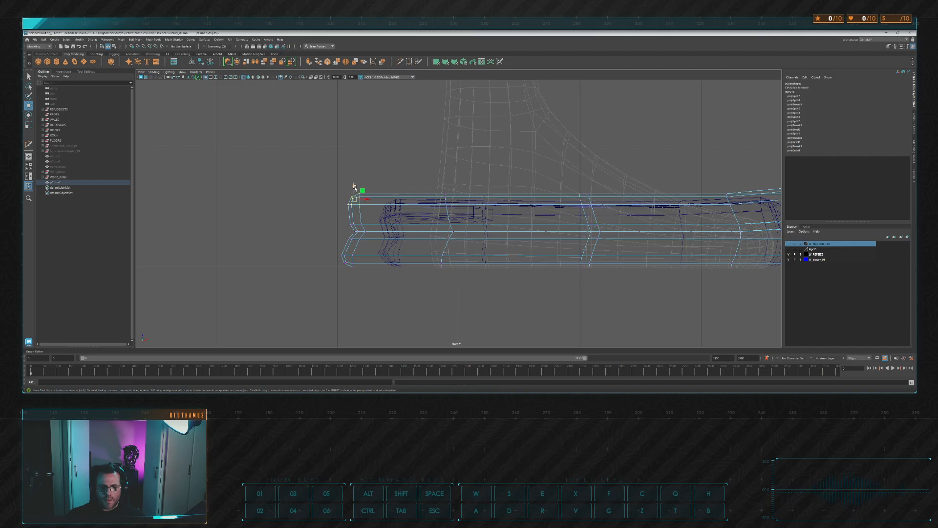
drag(352, 182, 354, 176)
Adjust the heel-side end vertices and the top vertices of the middle and heel-side loops in the front view
alt+middle_drag(394, 180, 386, 157)
mouse_move(324, 227)
mouse_down()
mouse_move(359, 251)
mouse_move(342, 228)
mouse_up()
alt+middle_drag(395, 213, 306, 246)
drag(458, 193, 497, 224)
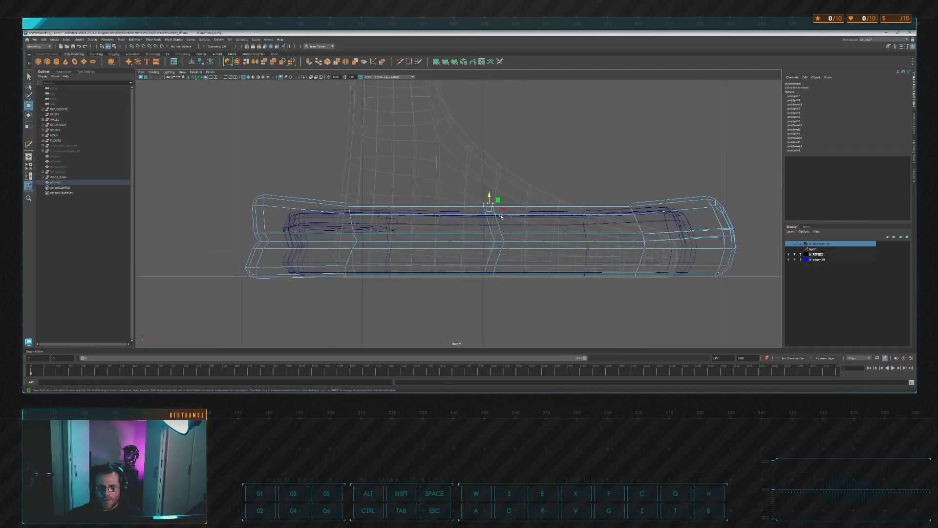
mouse_move(334, 196)
mouse_down()
mouse_move(362, 220)
mouse_move(350, 195)
mouse_up()
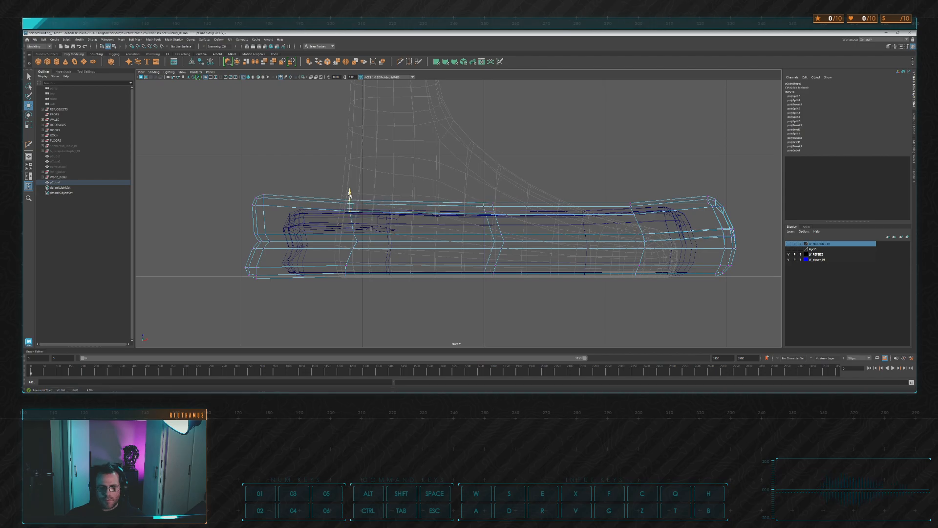
Move the heel-side end vertices along the lengthwise loops in and out to make that edge wavy
key(space)
key(space)
alt+drag(601, 159, 379, 173)
alt+scroll(508, 167, down, 4)
key(space)
key(space)
drag(347, 203, 380, 218)
drag(340, 259, 377, 271)
key(space)
key(space)
mouse_move(556, 145)
alt+mouse_down()
mouse_move(474, 128)
mouse_move(484, 119)
mouse_move(486, 147)
mouse_move(500, 142)
alt+mouse_up()
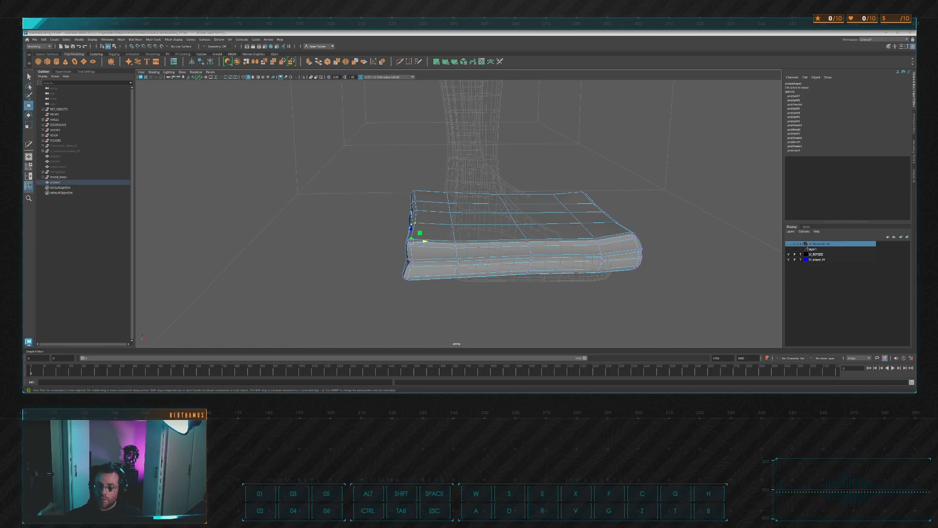
alt+drag(538, 196, 494, 212)
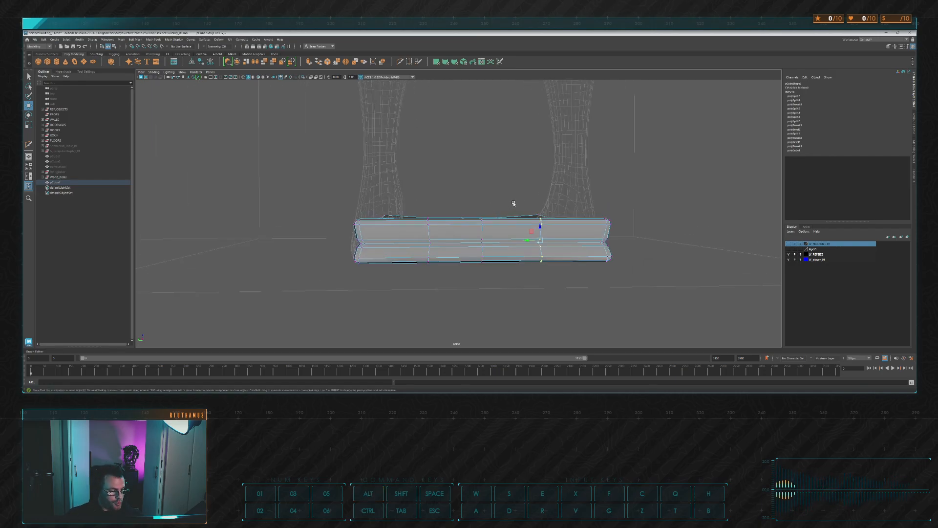
alt+drag(458, 234, 498, 180)
alt+scroll(467, 220, up, 4)
click(560, 208)
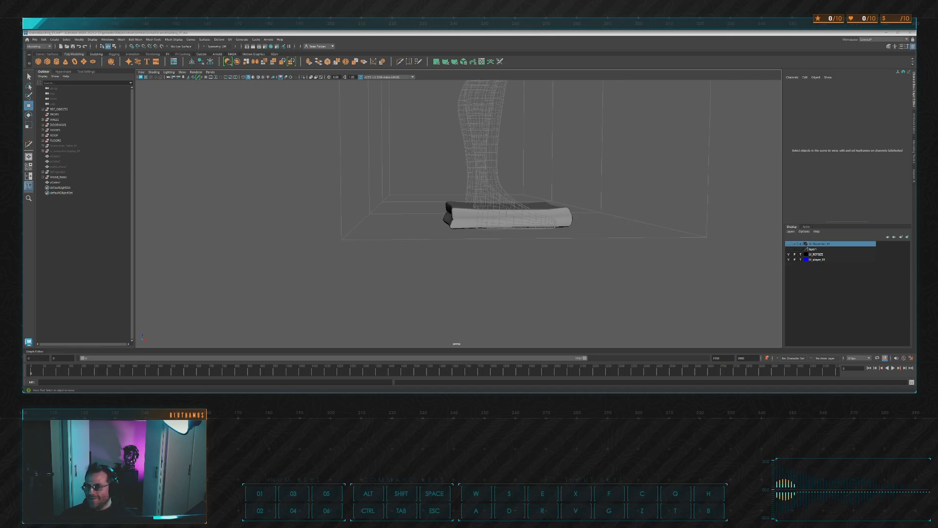
Select loop vertices at the box's heel-side end and shift them vertically into a wavy profile
alt+drag(321, 195, 445, 201)
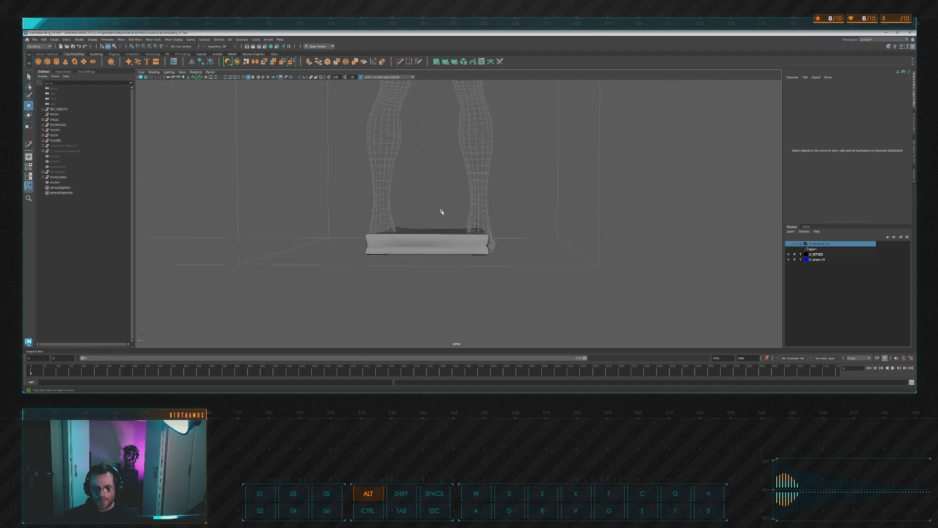
click(425, 238)
alt+drag(425, 239, 413, 196)
scroll(446, 191, up, 3)
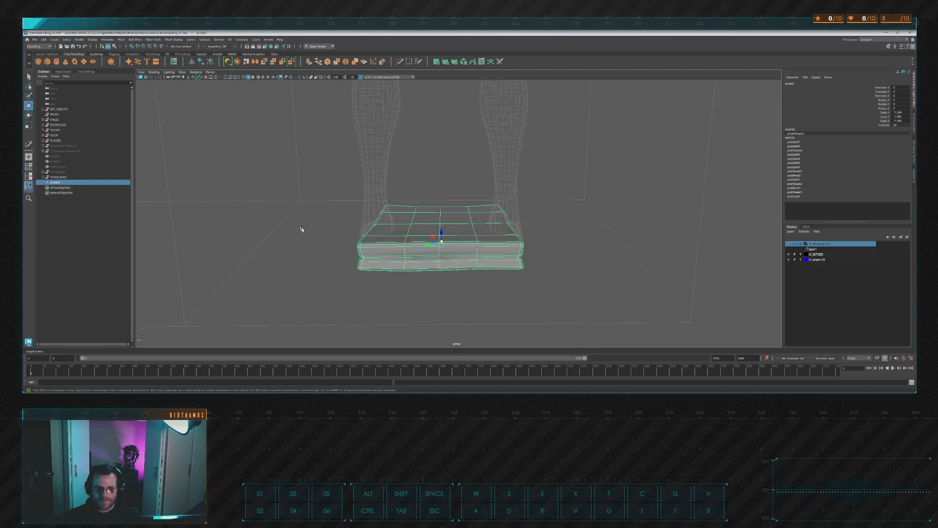
scroll(258, 229, up, 3)
right_drag(432, 248, 410, 250)
alt+drag(386, 255, 490, 266)
alt+drag(503, 255, 492, 276)
ctrl+drag(431, 191, 482, 253)
alt+drag(461, 251, 591, 230)
click(616, 220)
alt+right_drag(616, 220, 621, 199)
alt+drag(621, 199, 484, 196)
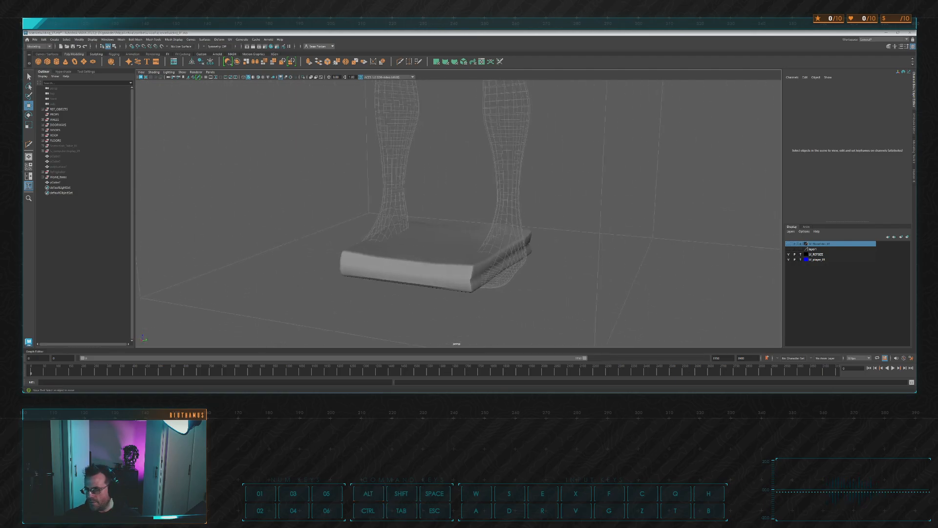
Compare the whole box with the folded shirt and feet in the orthographic views and scale it uniformly
alt+drag(464, 188, 529, 194)
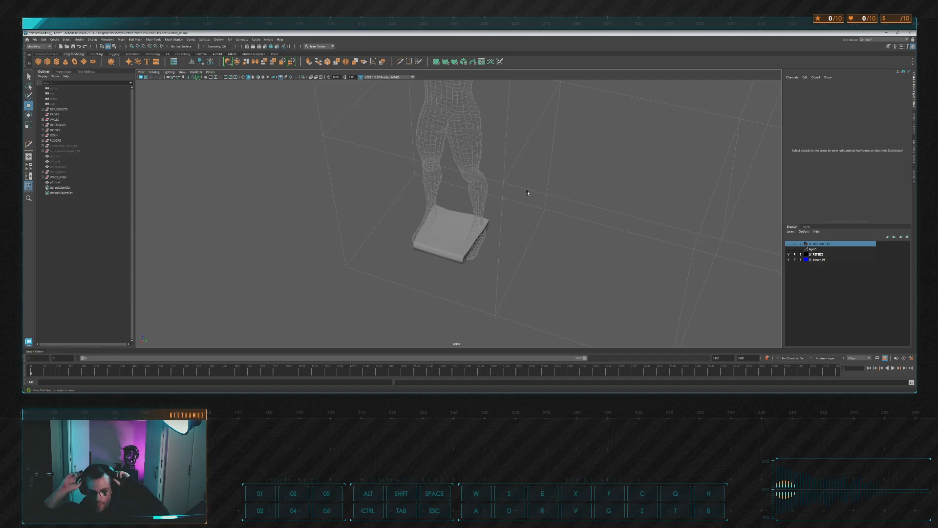
alt+drag(522, 171, 471, 221)
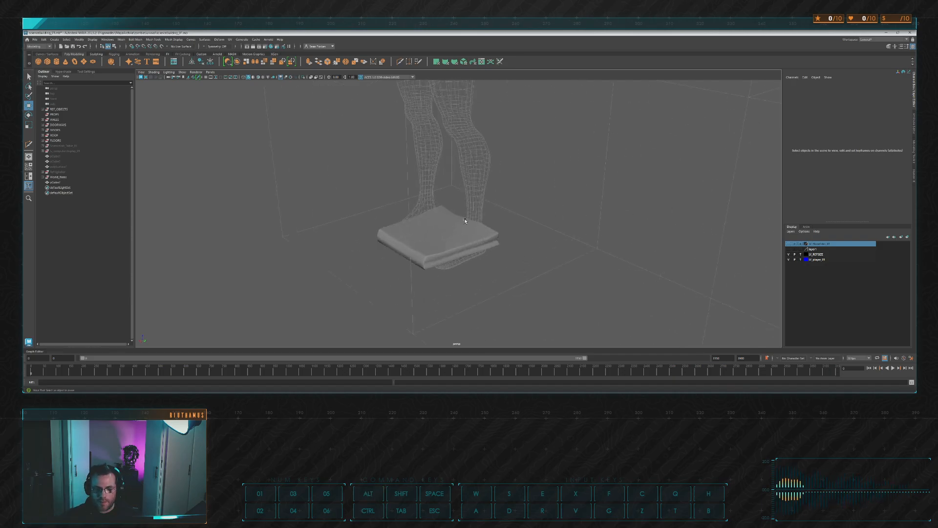
click(445, 224)
key(r)
key(space)
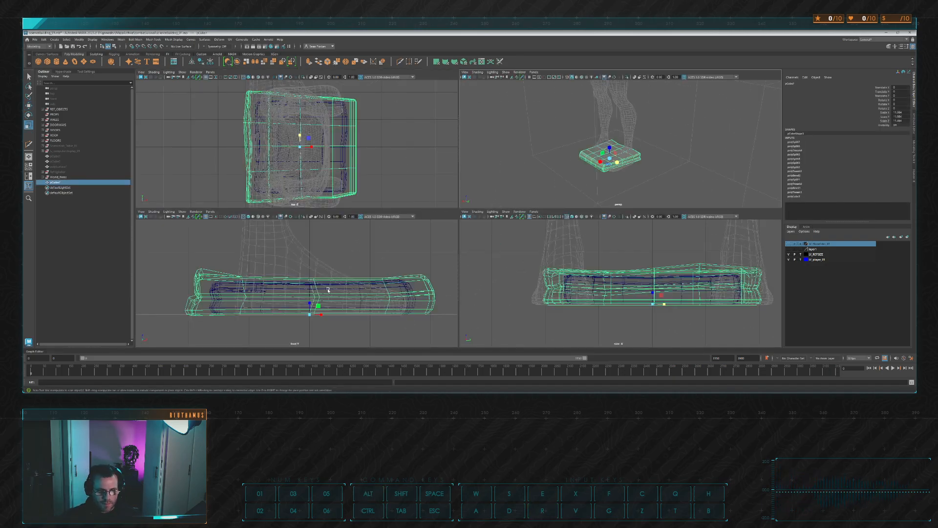
key(space)
key(space)
key(space)
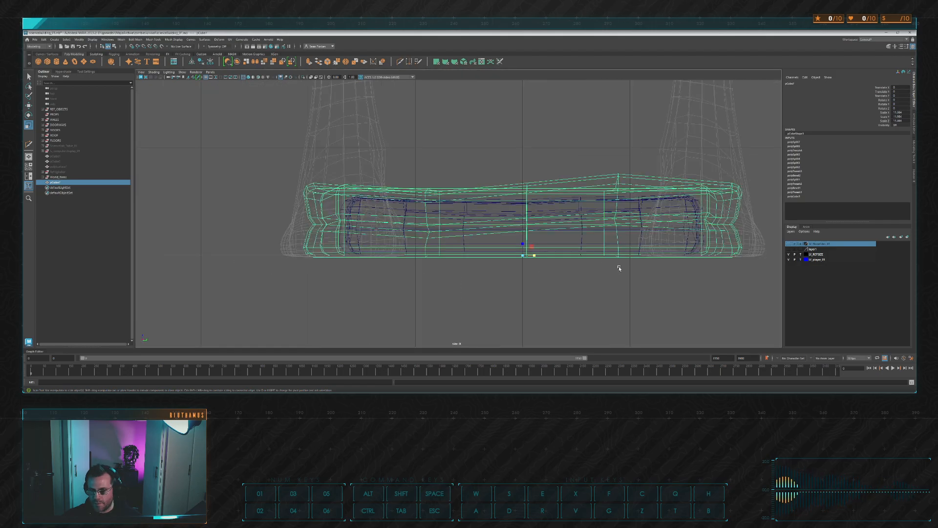
key(space)
key(space)
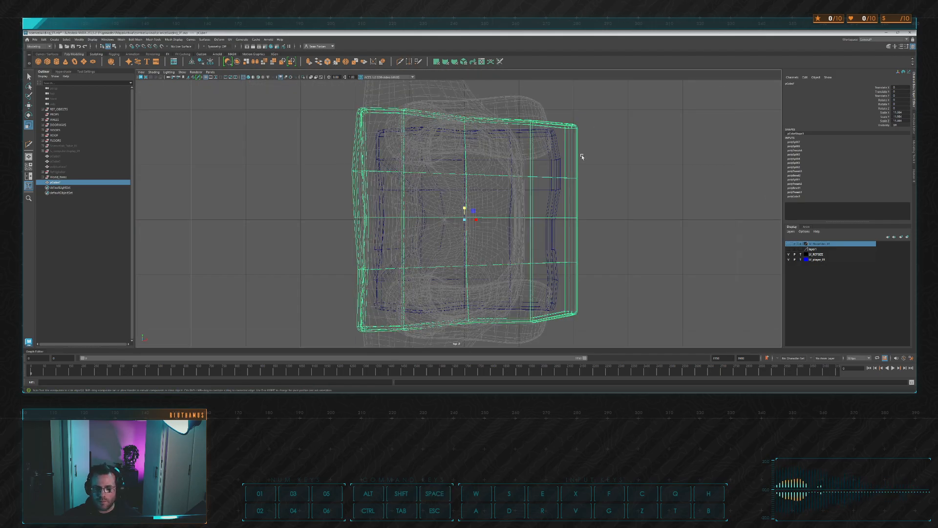
key(space)
key(space)
alt+drag(570, 156, 538, 194)
drag(426, 257, 467, 246)
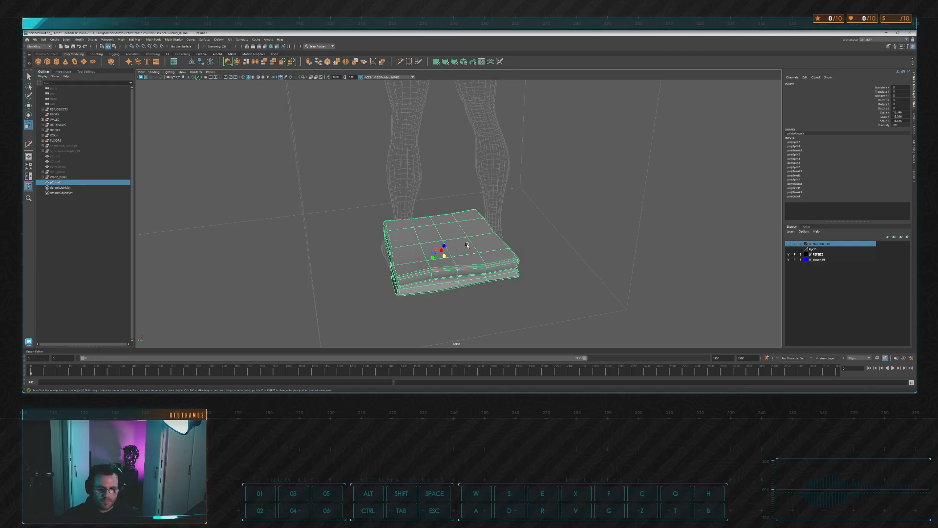
Delete the box's construction history and freeze its transformations
alt+drag(456, 242, 588, 175)
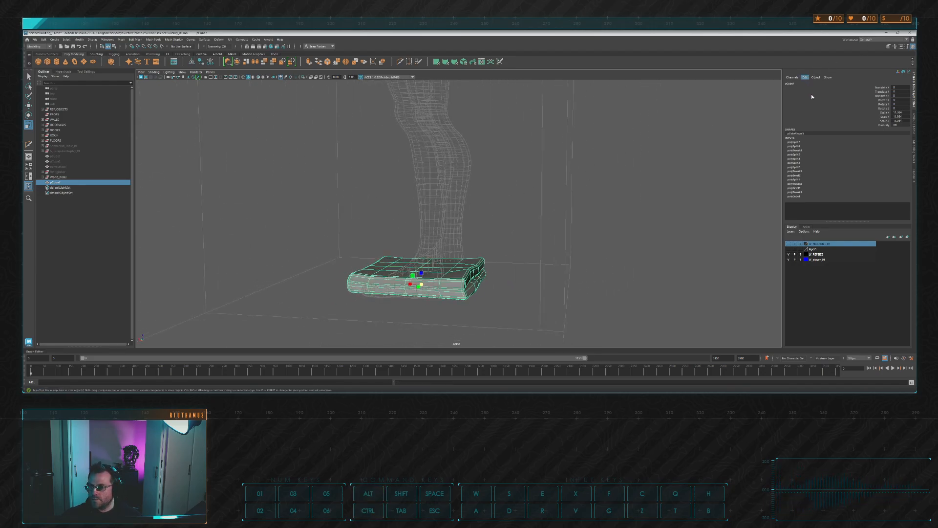
click(846, 175)
alt+drag(738, 146, 653, 175)
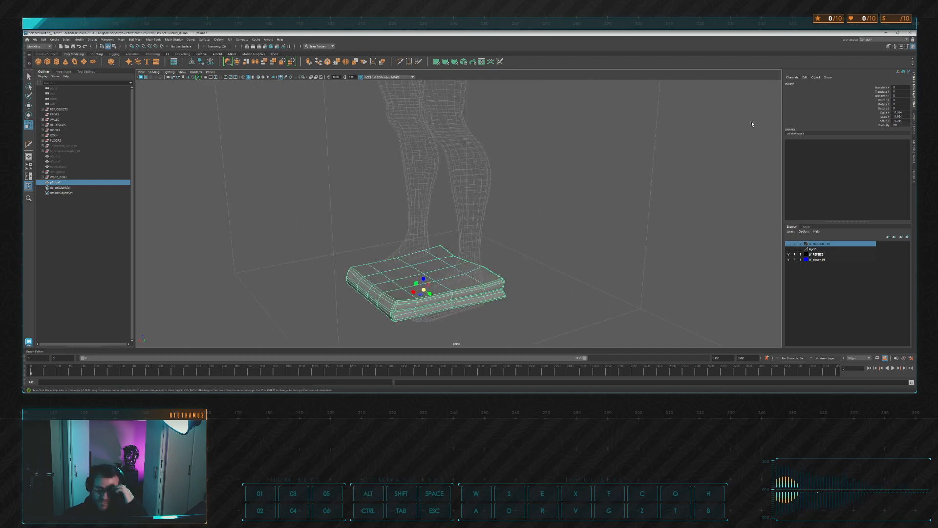
click(133, 39)
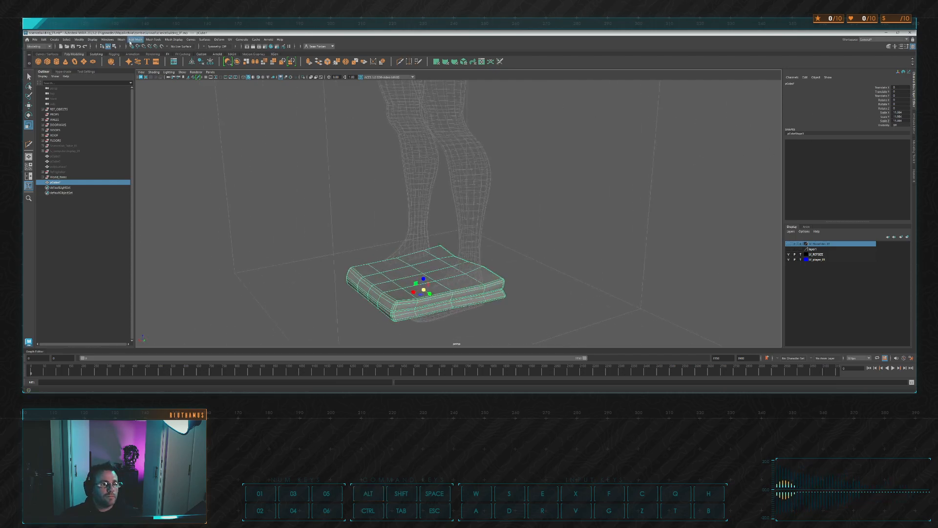
click(109, 65)
click(310, 207)
scroll(391, 254, down, 3)
Switch to vertex editing and move single vertices on the box's top surface vertically to make it uneven
alt+drag(419, 271, 462, 291)
key(w)
click(443, 271)
alt+drag(599, 190, 503, 194)
alt+drag(513, 250, 436, 198)
key(F9)
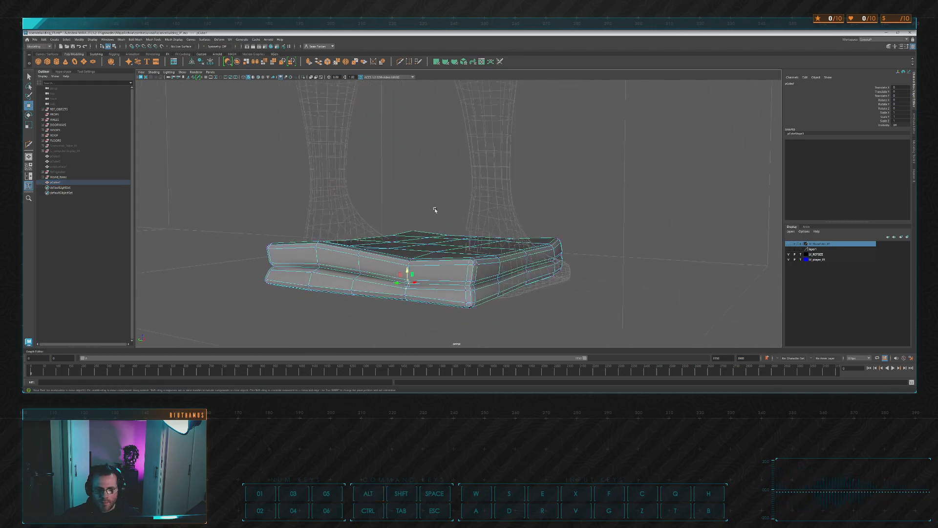
click(435, 240)
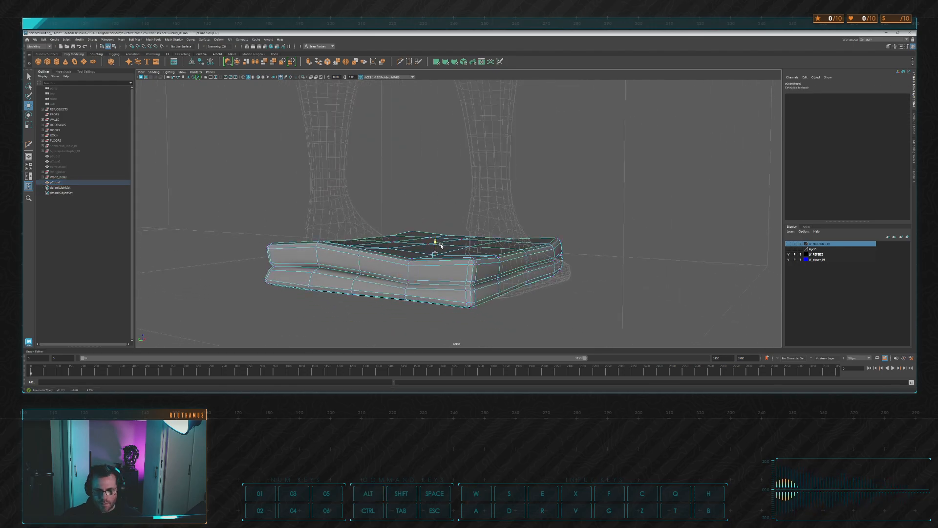
click(471, 236)
alt+drag(473, 238, 406, 267)
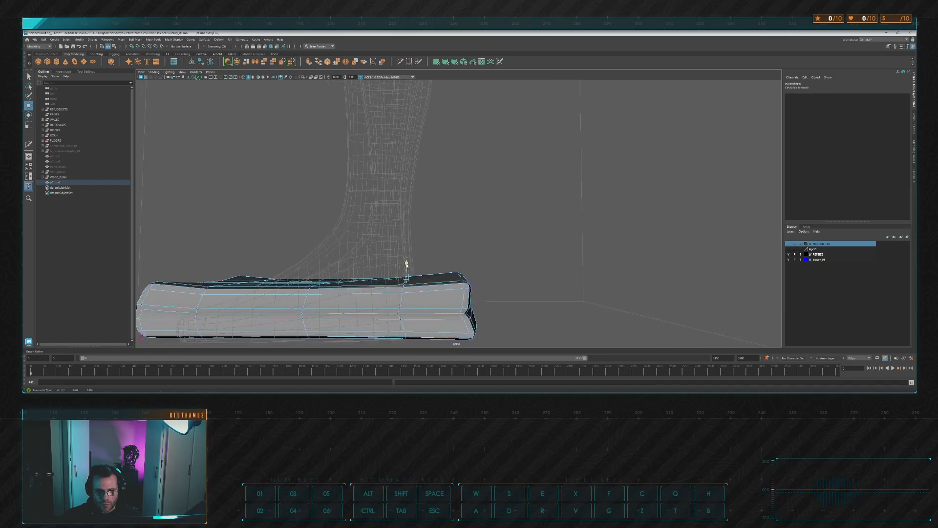
Adjust more vertices on the box's top surface from other angles and clear the selection
click(462, 232)
alt+drag(462, 233, 413, 278)
shift+click(420, 284)
alt+drag(434, 243, 541, 187)
click(447, 235)
click(460, 266)
click(476, 214)
click(461, 274)
click(543, 176)
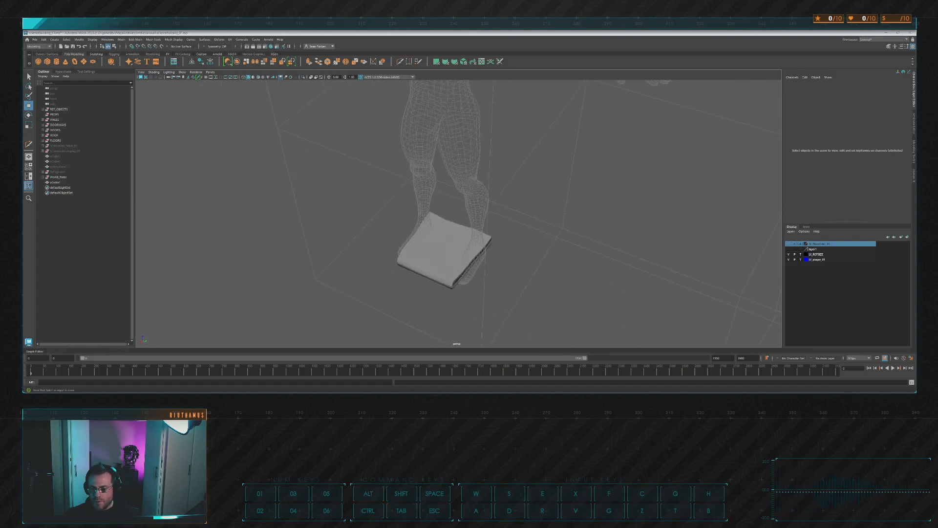
Select the finished garment mesh and rename it w_pants_001
mouse_move(582, 186)
alt+mouse_down()
mouse_move(544, 197)
mouse_move(551, 159)
mouse_move(593, 189)
alt+mouse_up()
click(472, 221)
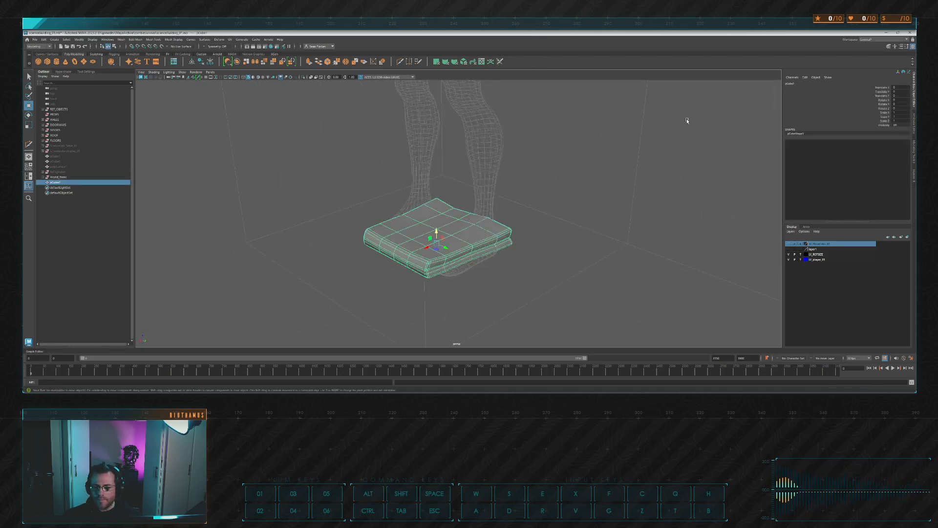
click(798, 84)
text(w_pants_001)
key(Return)
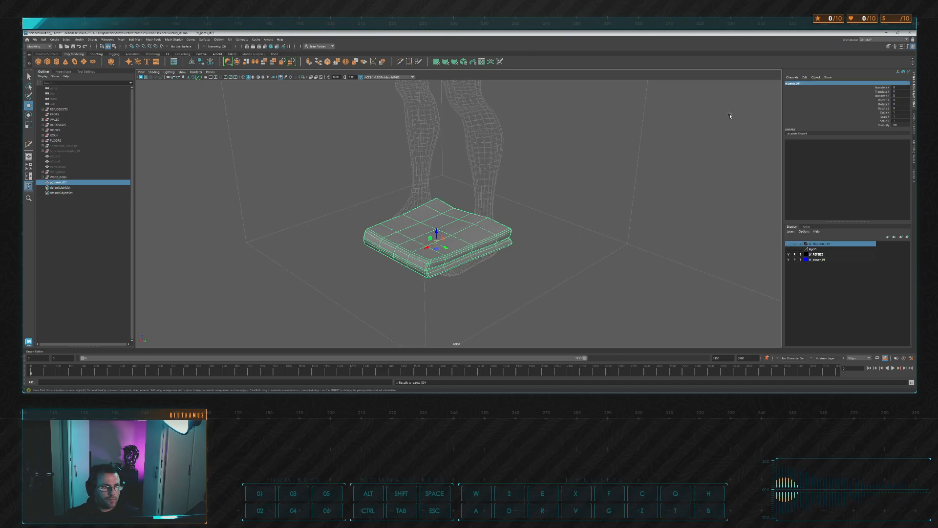
Expand the group containing the shirt mesh and rename that mesh w_shirt_001
click(512, 135)
click(43, 178)
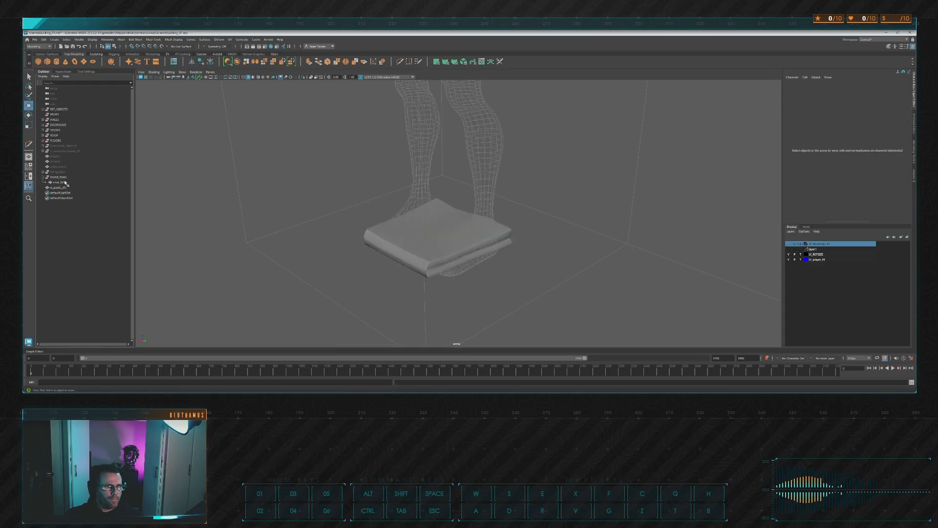
double_click(62, 182)
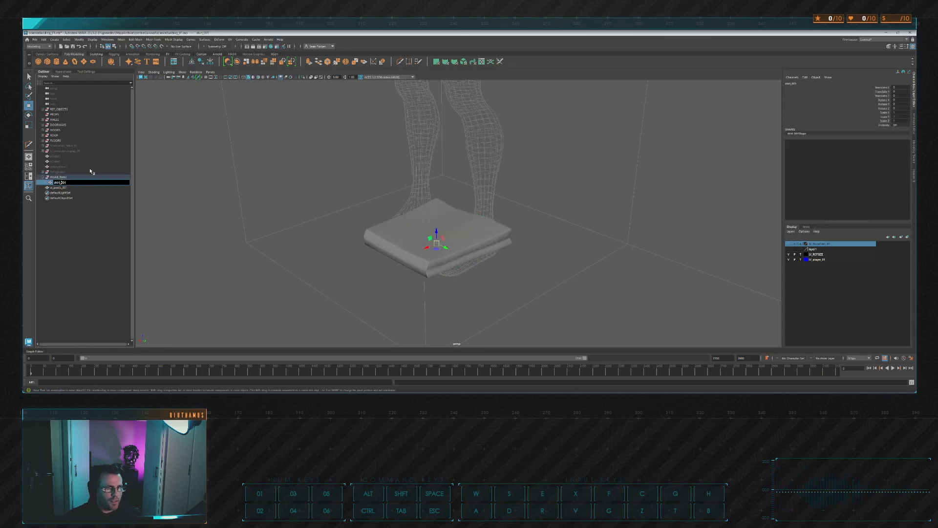
key(Return)
Move w_pants_001 into the same group as w_shirt_001 and export the selected pants mesh
click(59, 187)
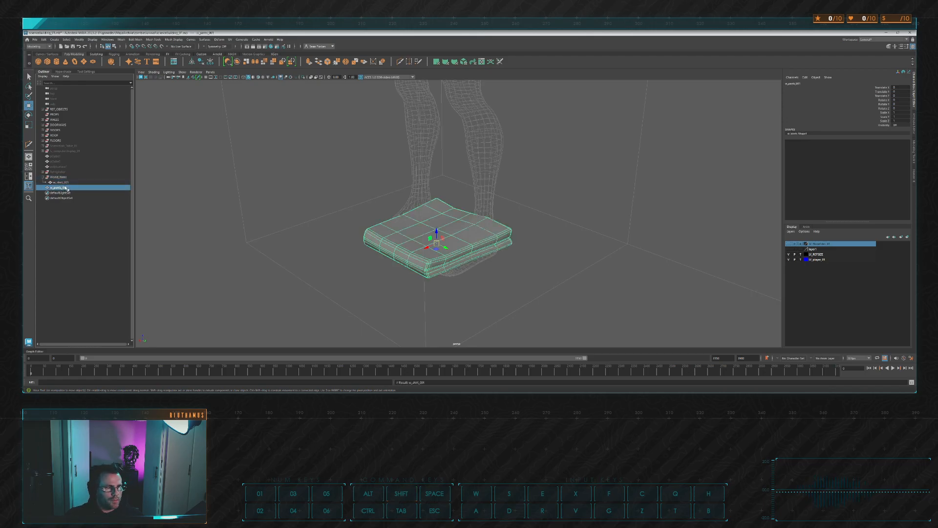
drag(73, 180, 73, 180)
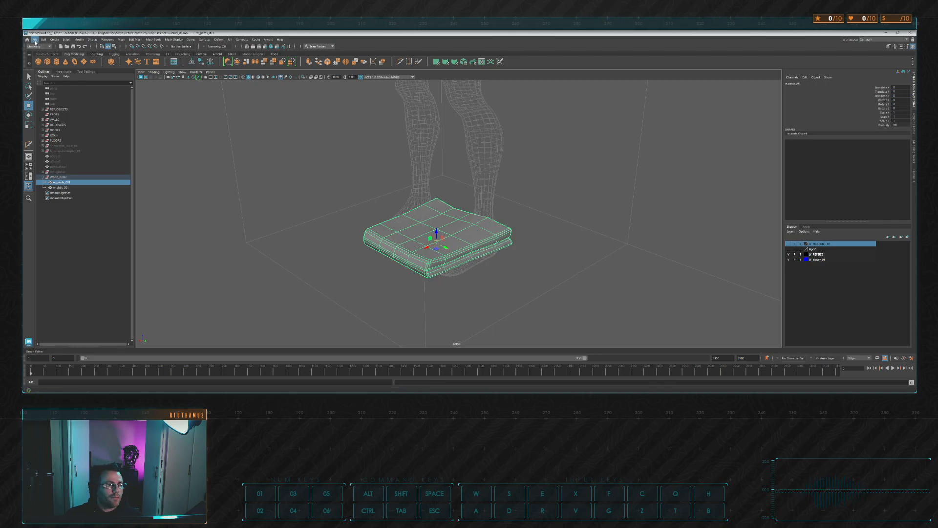
click(131, 113)
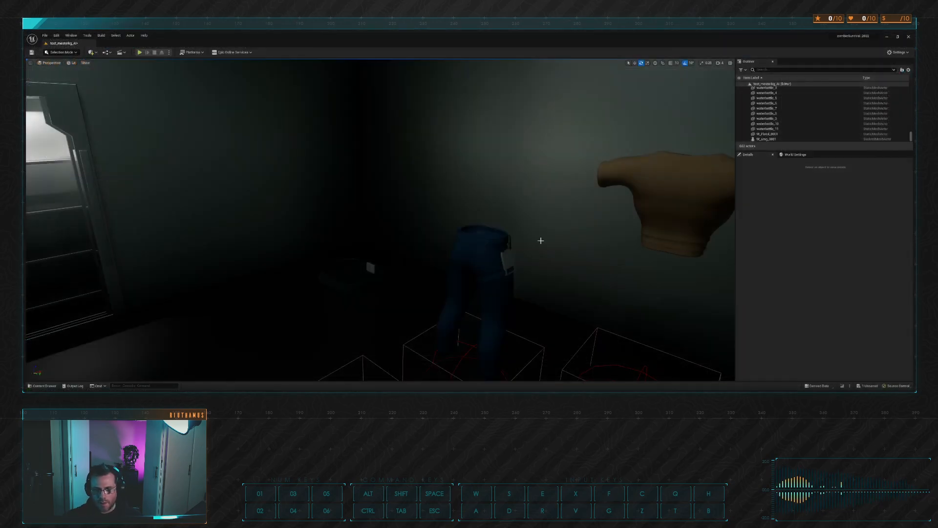
In Unreal Editor, select the blue pants actor in the level and open its blueprint, bp_gear_pants_002
right_drag(365, 254, 166, 254)
key(d)
key(w)
key(s)
mouse_move(302, 297)
right_down()
mouse_move(318, 297)
mouse_move(254, 281)
mouse_move(302, 297)
right_up()
key(w)
key(s)
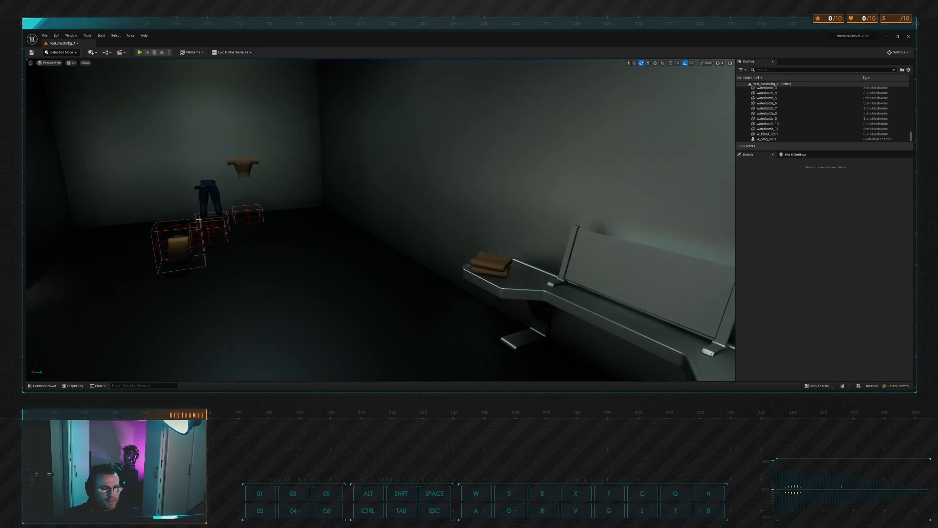
click(202, 188)
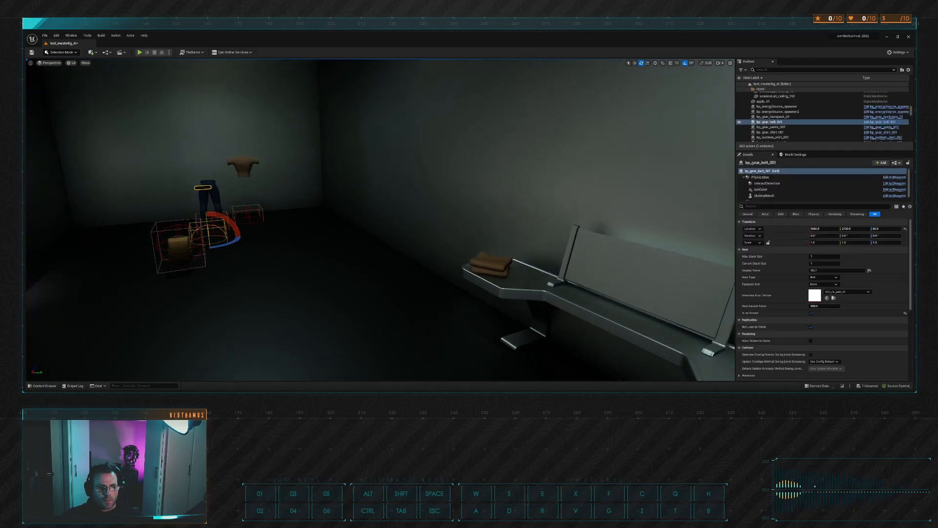
click(217, 199)
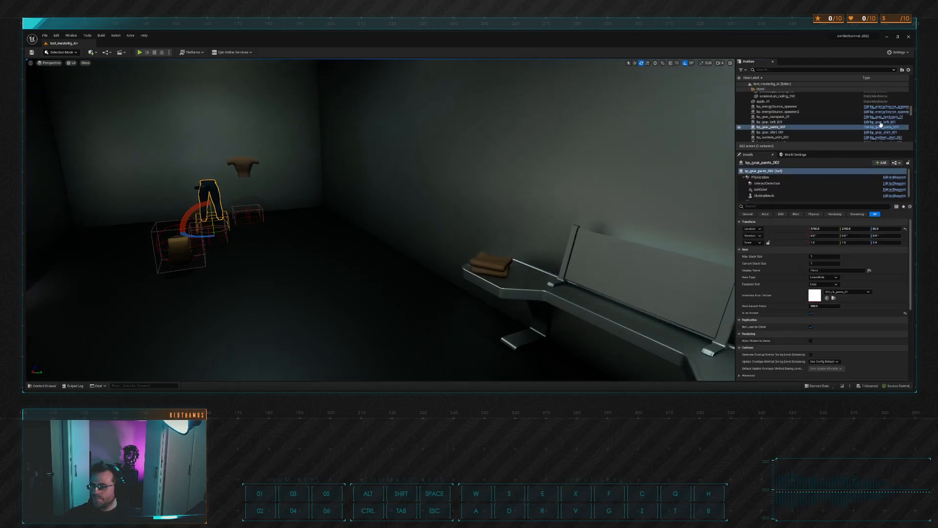
click(882, 127)
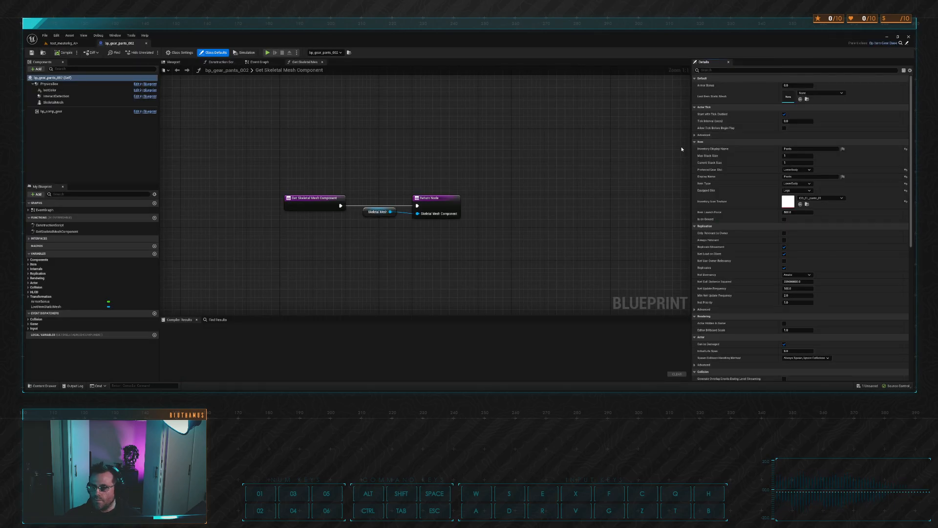
Assign w_pants_001 as the blueprint's Loot Item Static Mesh, then compile and close bp_gear_pants_002
click(173, 62)
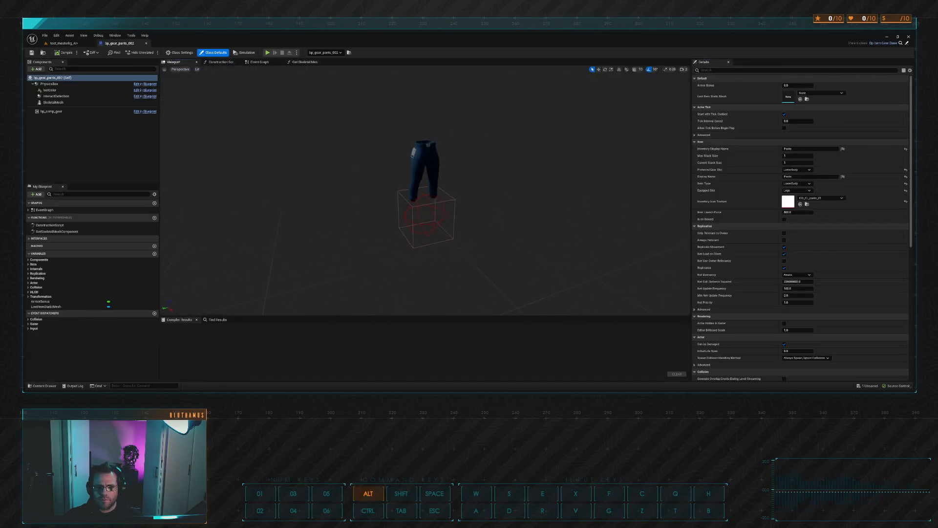
click(824, 94)
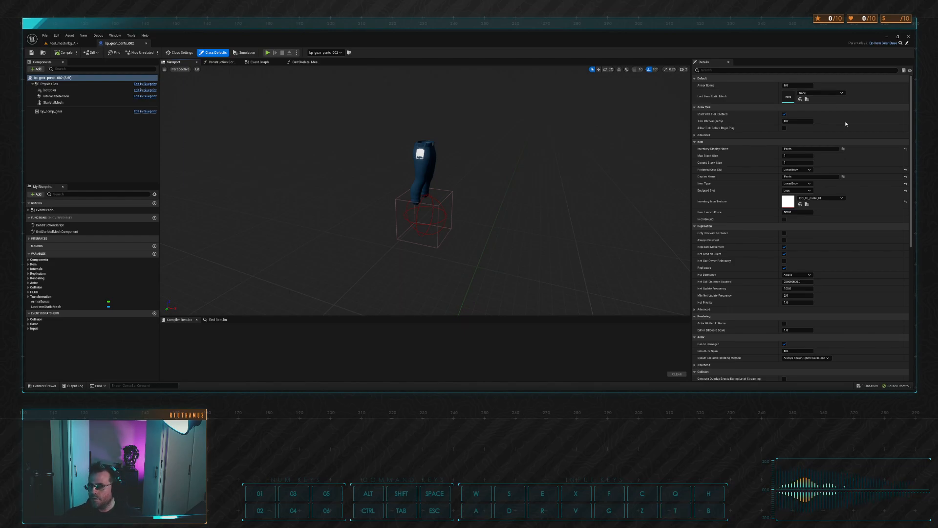
click(834, 145)
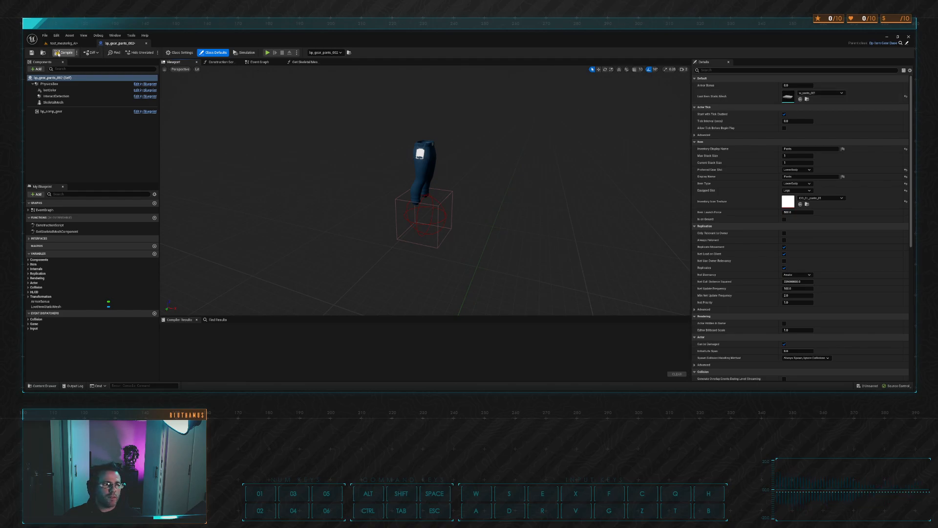
click(65, 52)
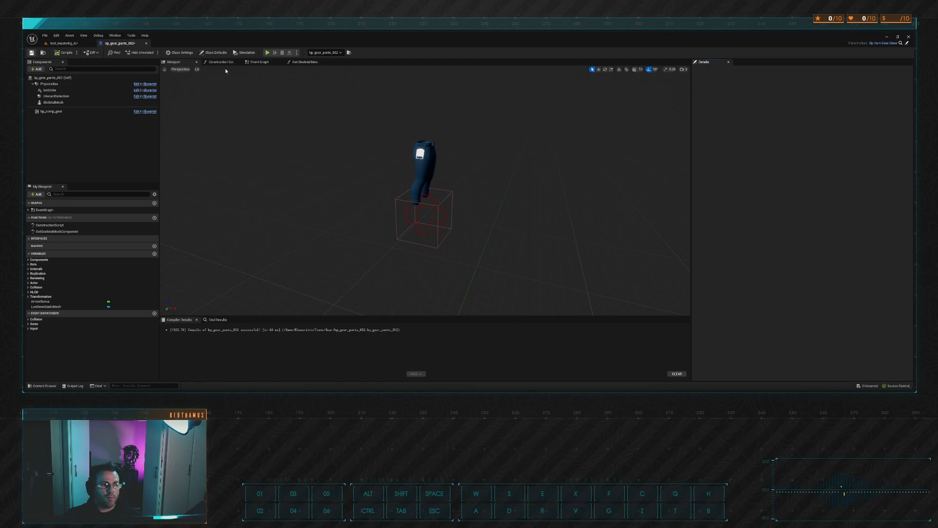
click(147, 44)
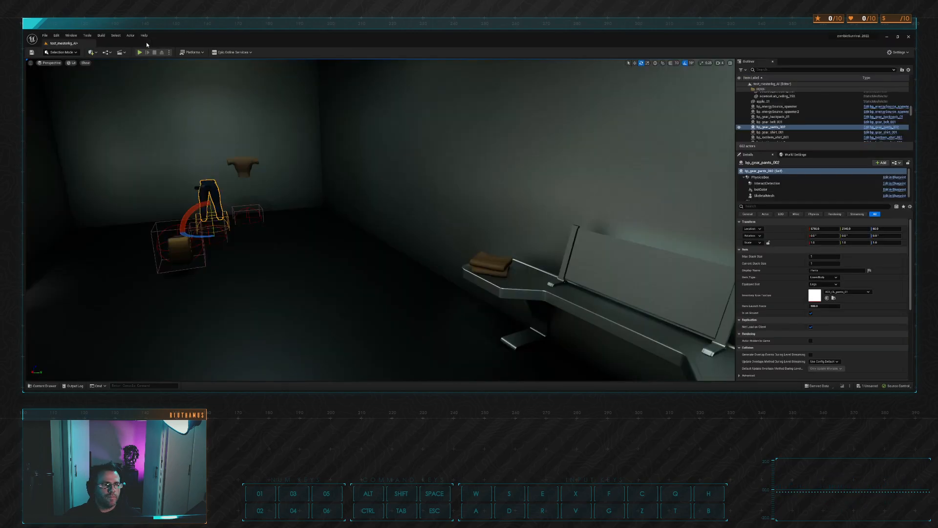
Locate and select the other pants blueprint, bp_gear_pants_001, in the Blueprints/Items/Gear folder
click(43, 385)
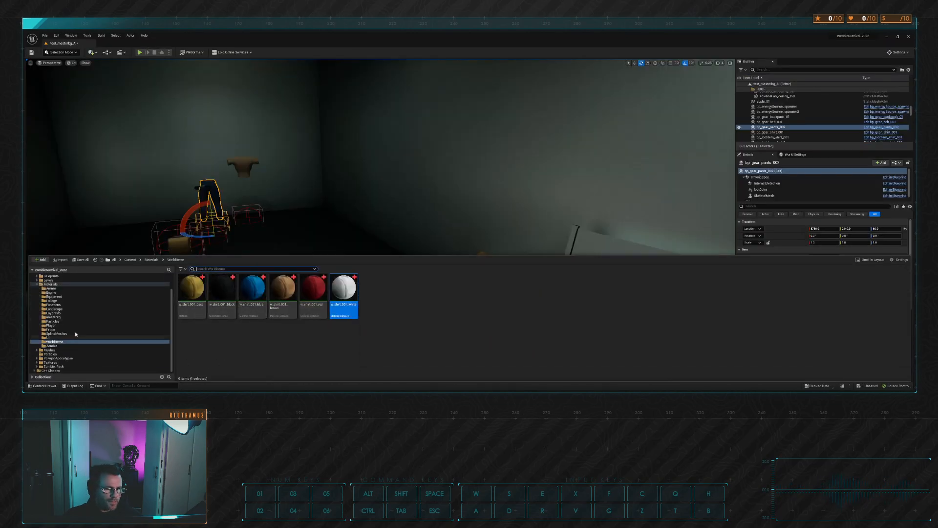
click(51, 296)
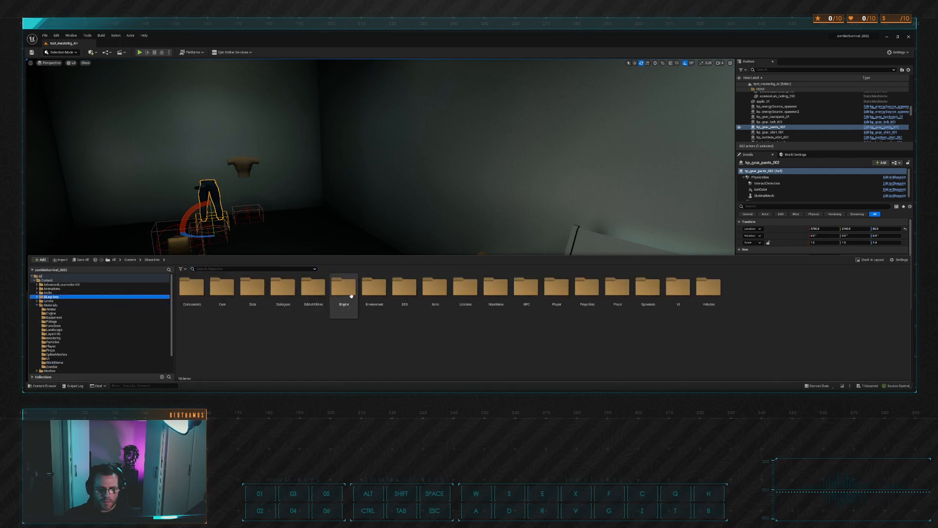
double_click(435, 287)
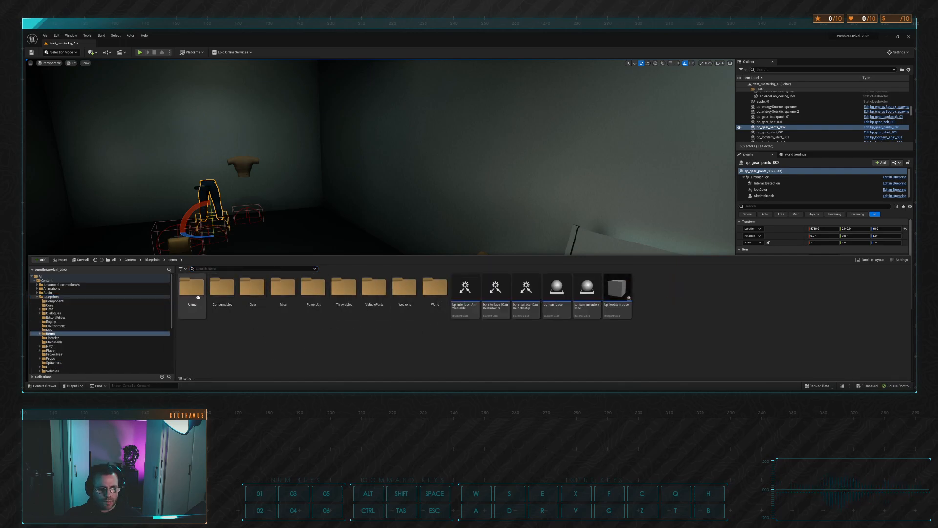
double_click(252, 287)
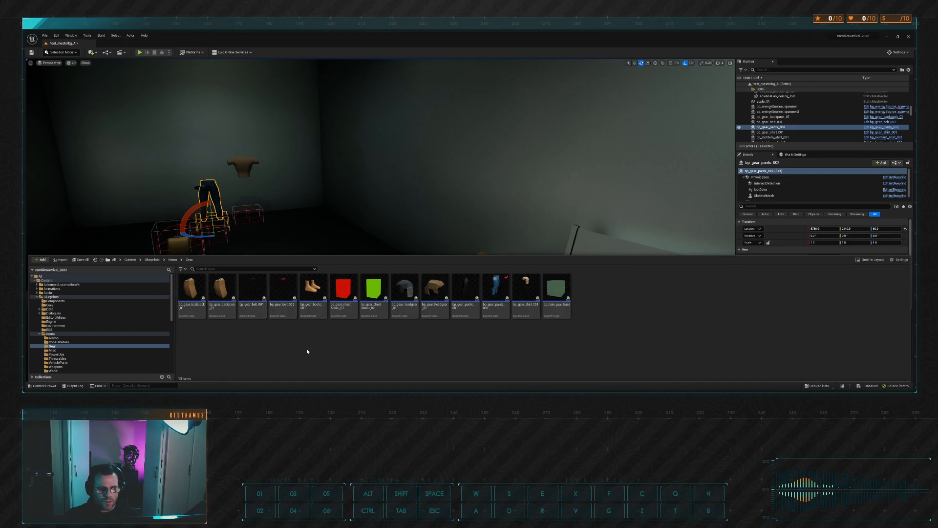
click(465, 288)
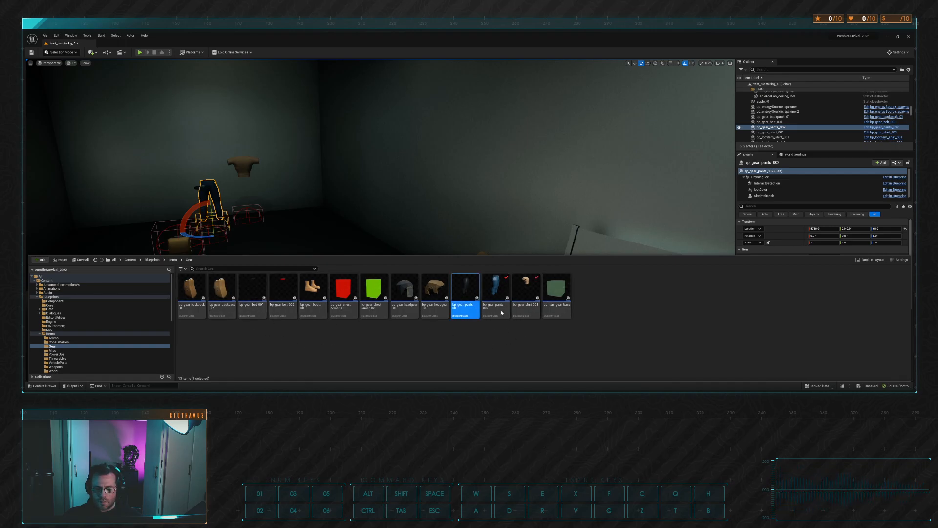
click(515, 140)
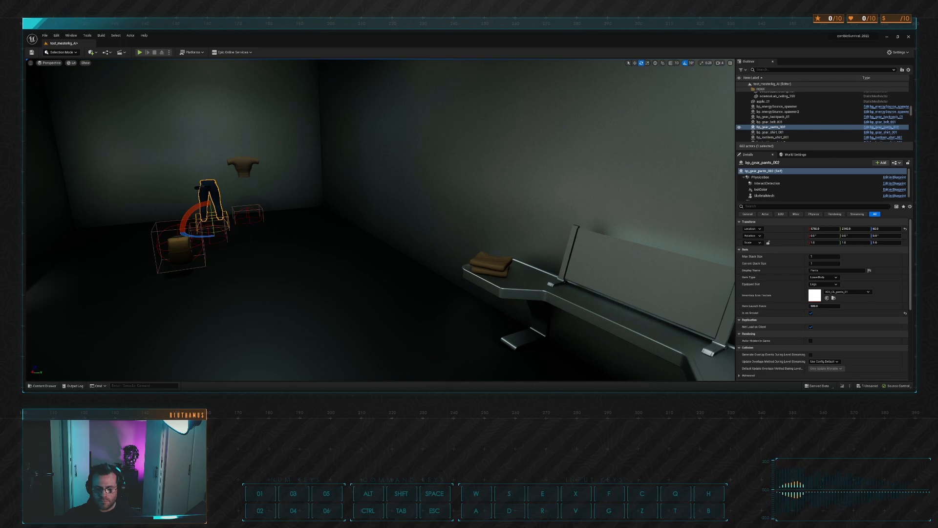
Open the bp_lootitem_pants_001 blueprint from the Blueprints/Items/World folder
right_drag(523, 252, 522, 252)
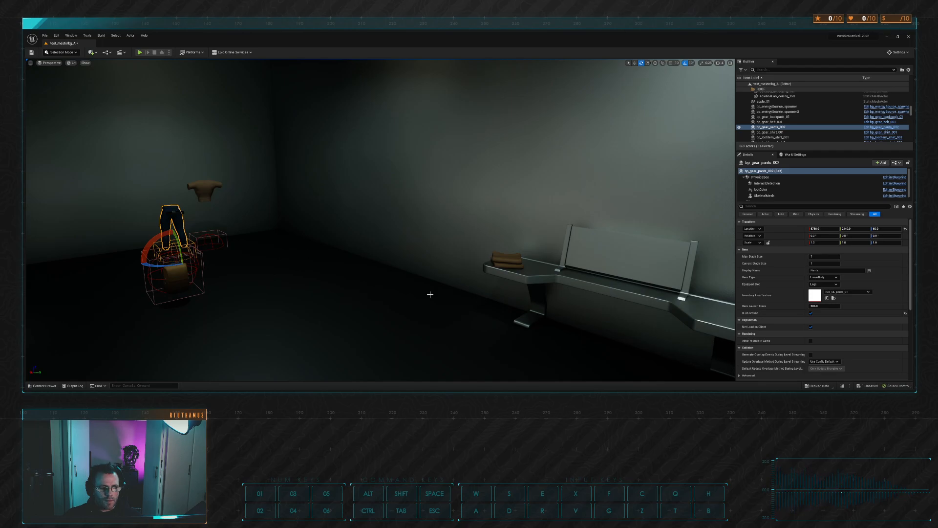
click(54, 385)
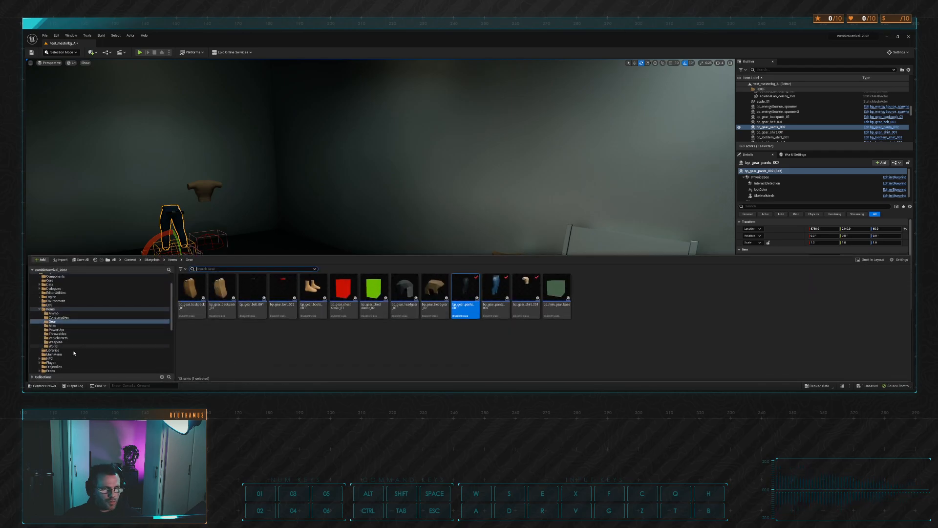
click(58, 346)
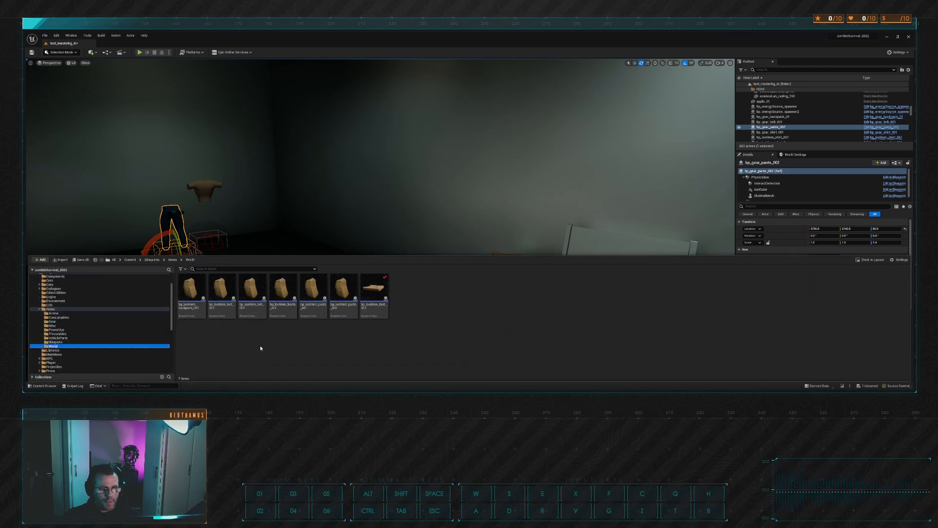
click(413, 346)
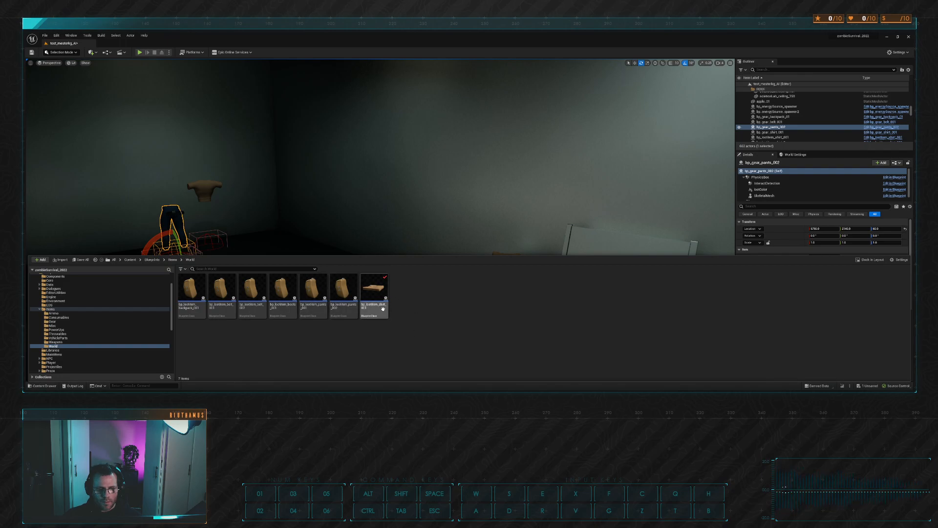
double_click(313, 293)
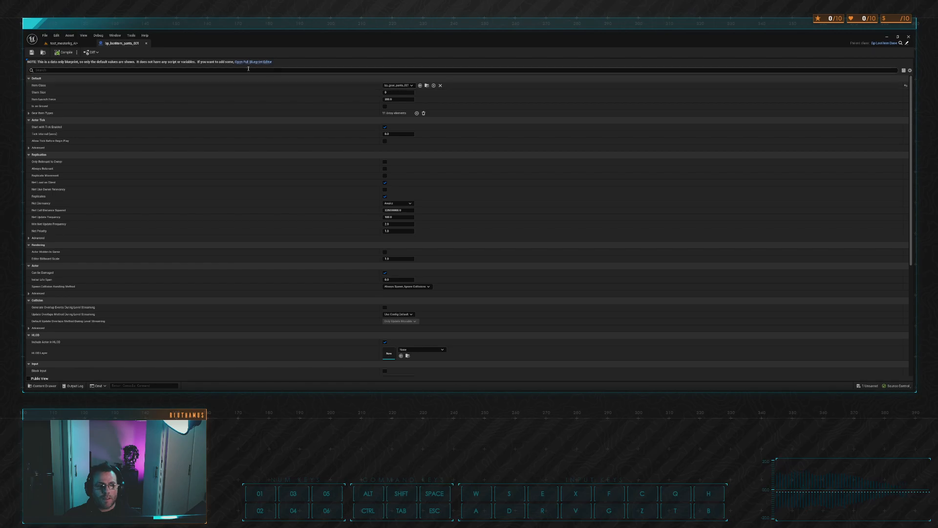
Open the full Blueprint editor for bp_lootitem_pants_001 and assign the folded pants_001 mesh to its StaticMesh component
click(242, 63)
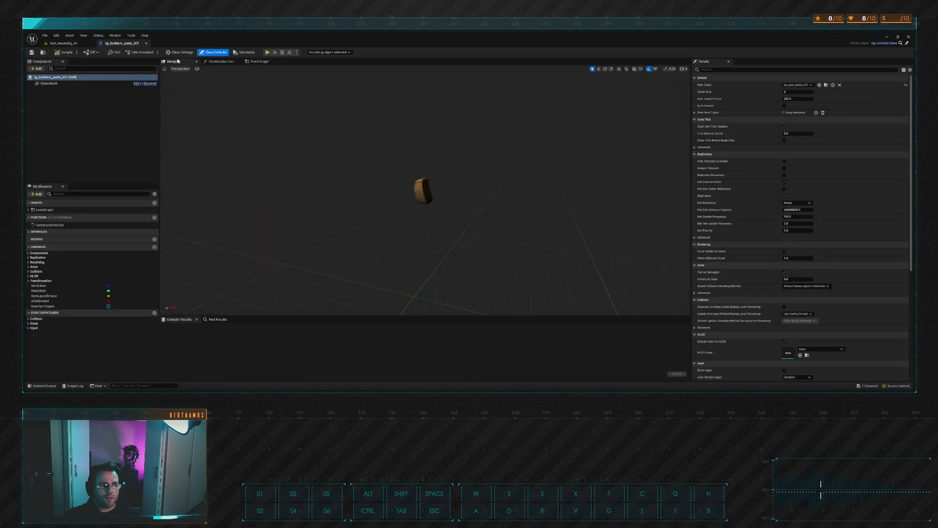
click(49, 83)
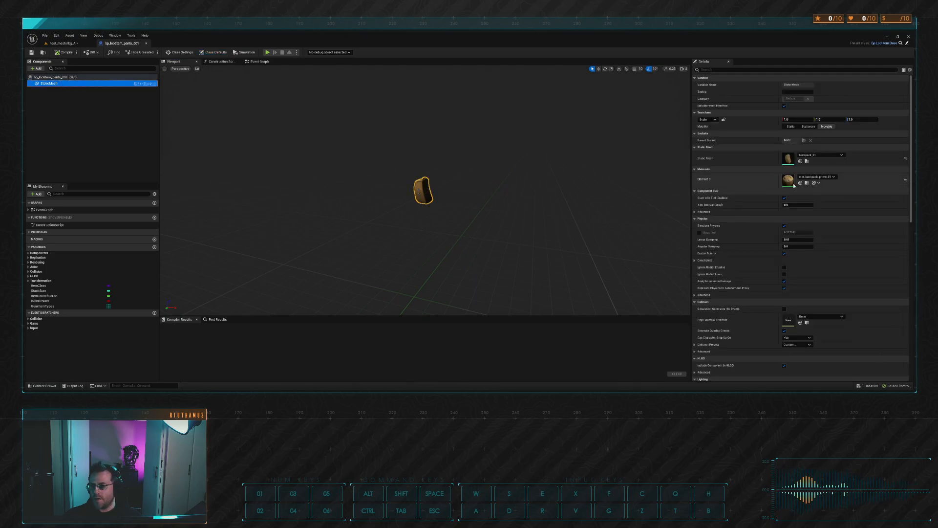
click(828, 155)
text(pants)
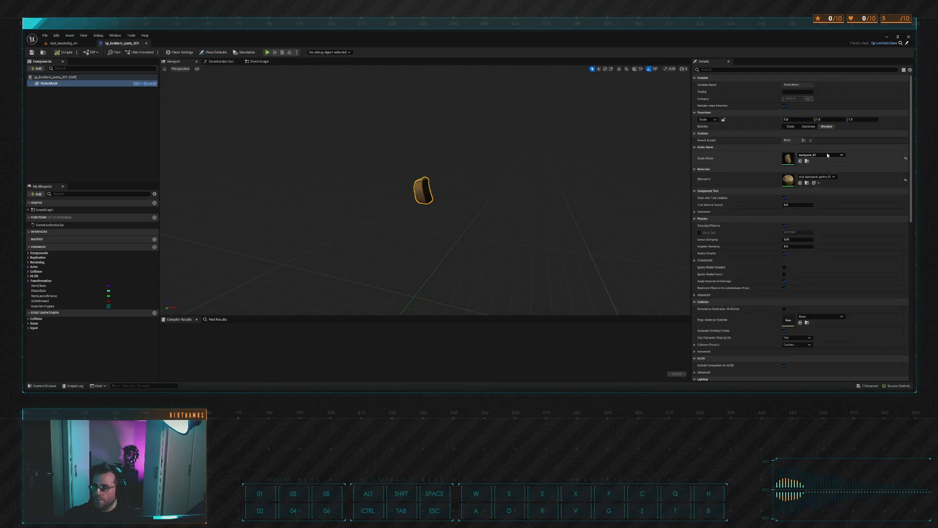
click(814, 166)
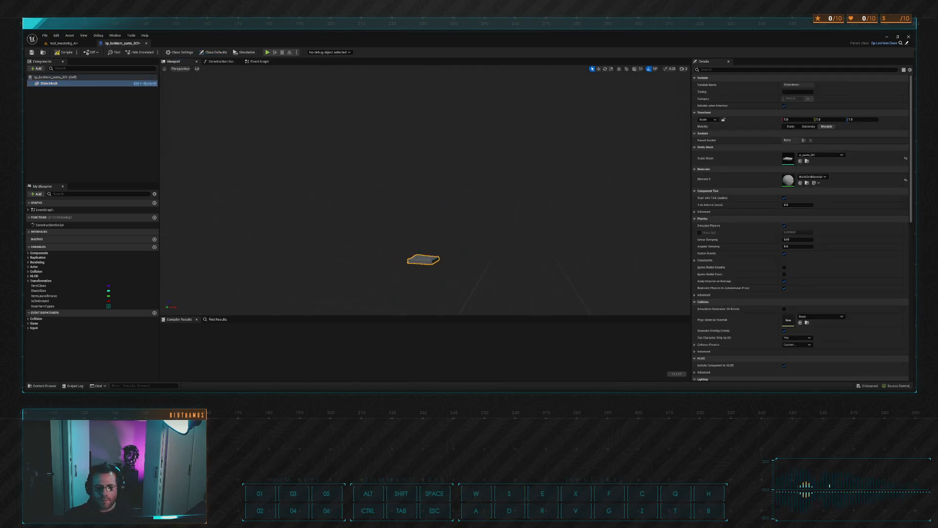
Inspect the folded pants up close, then compile, save and close the bp_lootitem_pants_001 Blueprint
key(w)
key(d)
right_drag(425, 191, 352, 230)
click(64, 52)
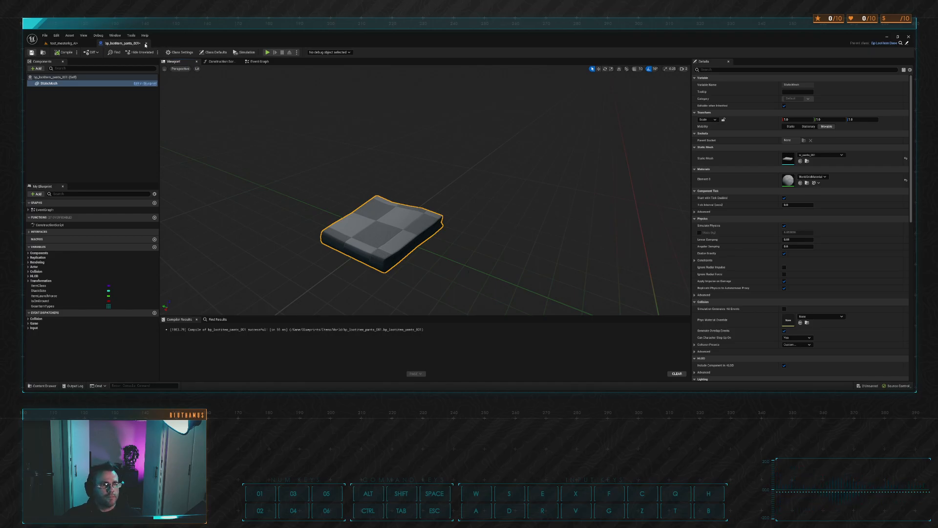
click(146, 45)
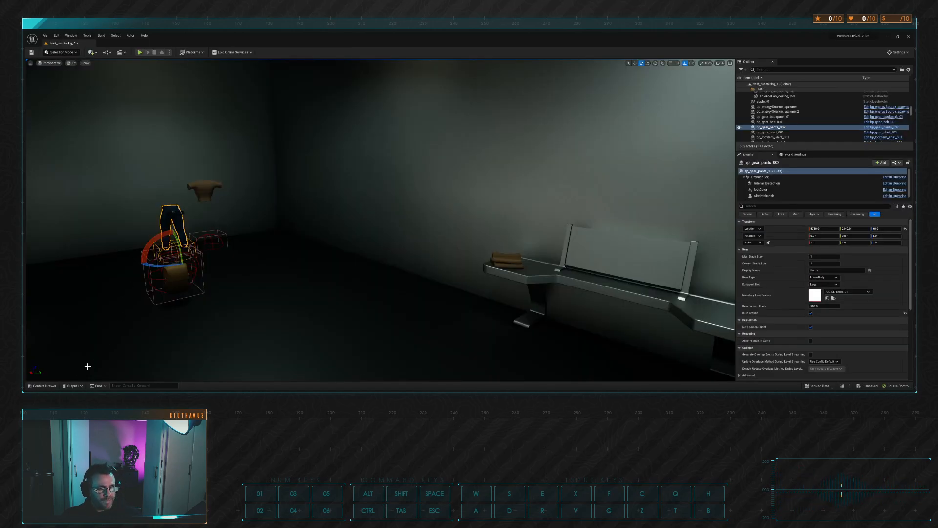
Open bp_lootitem_pants_002 in the full Blueprint editor and assign the folded pants_001 mesh to its StaticMesh component
click(44, 386)
double_click(343, 298)
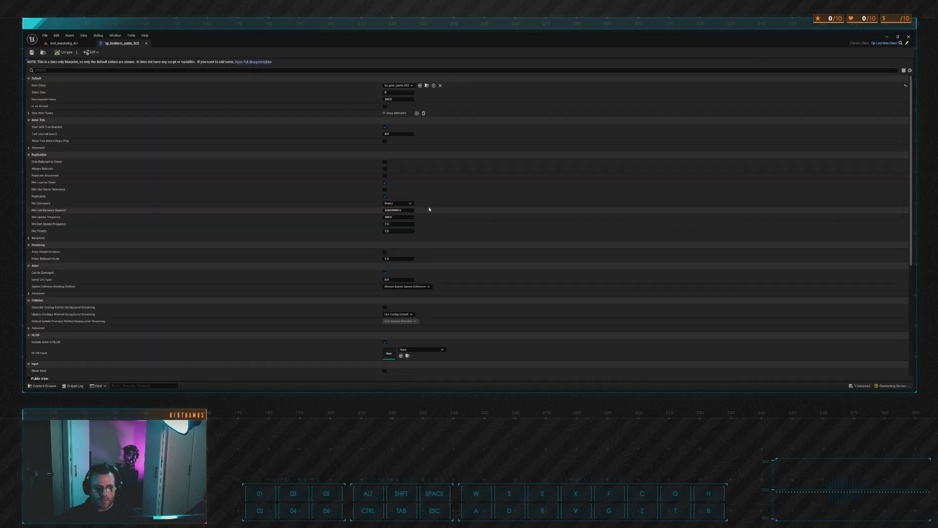
scroll(486, 239, down, 4)
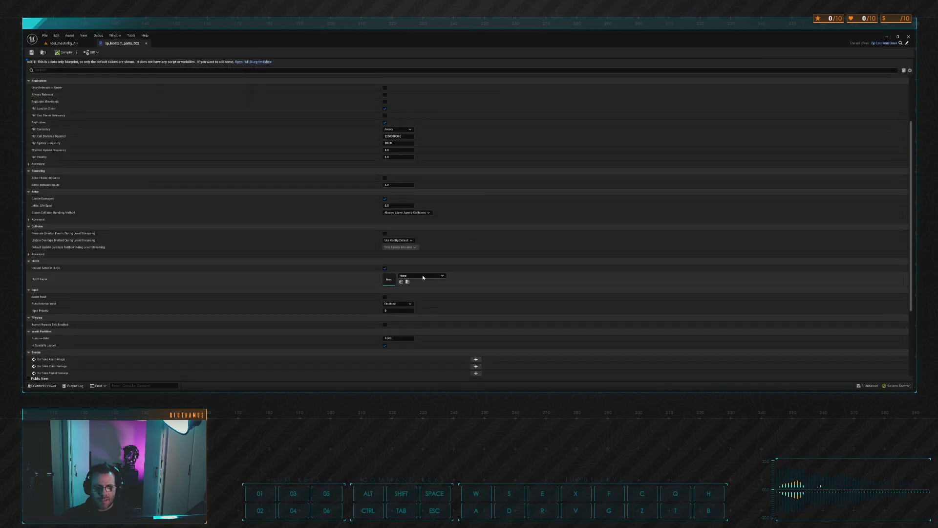
scroll(520, 270, up, 4)
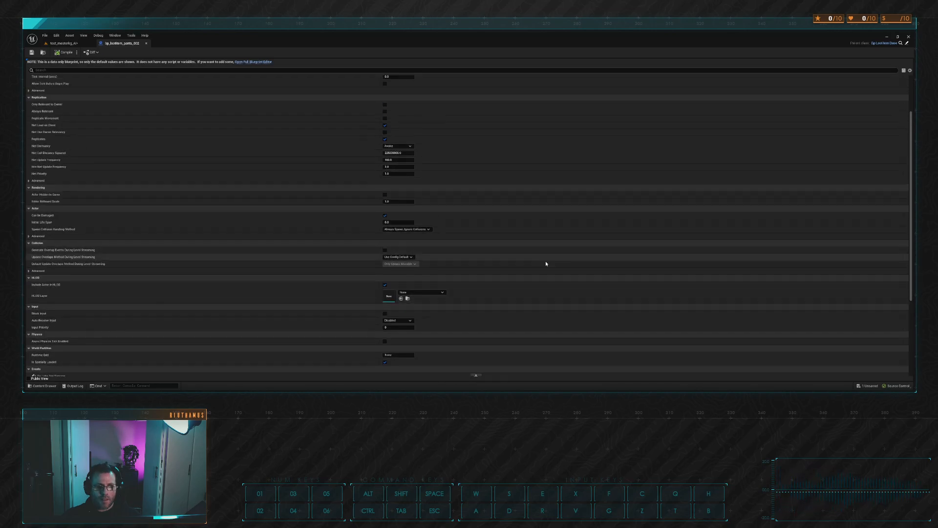
click(248, 62)
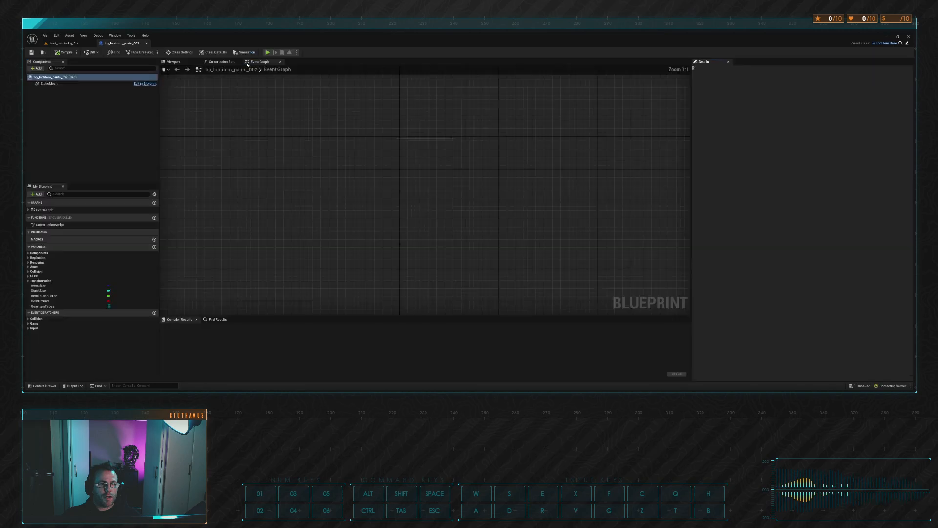
click(49, 84)
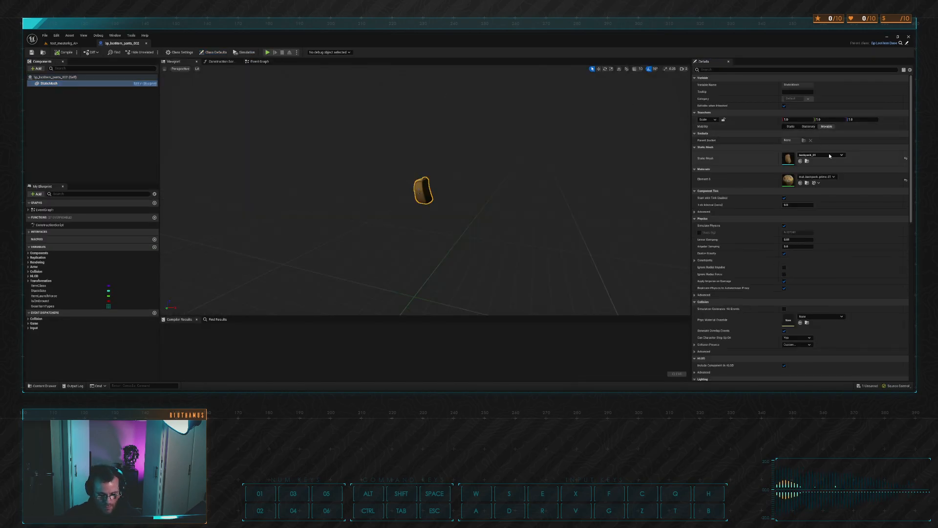
click(836, 207)
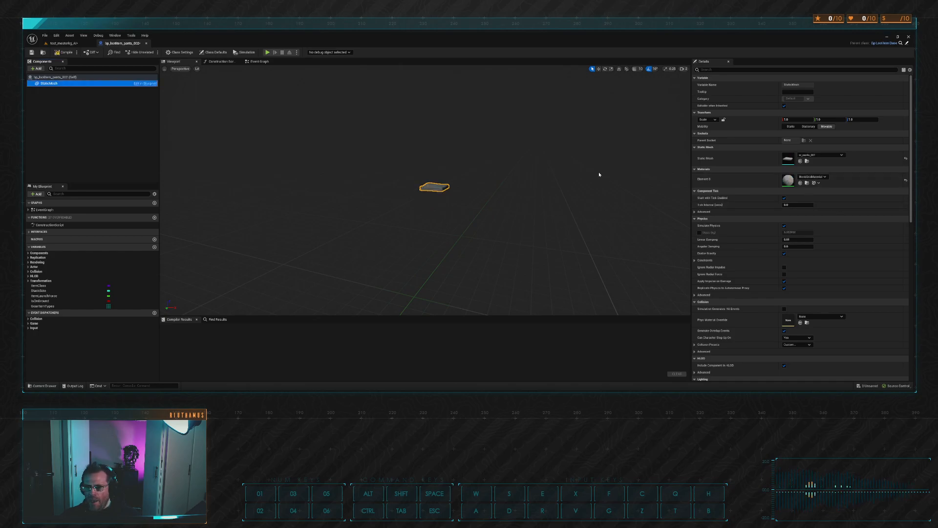
Compile, save and close the bp_lootitem_pants_002 Blueprint
click(64, 52)
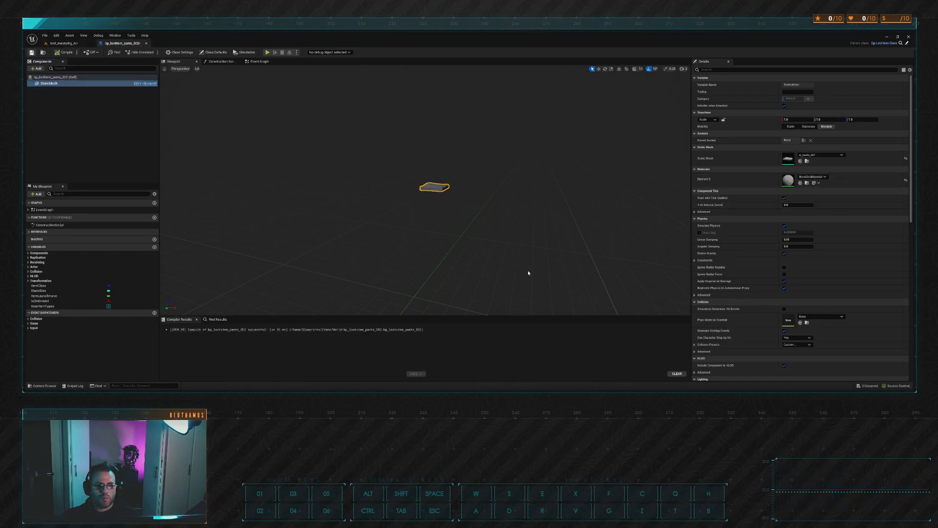
key(ctrl+s)
click(147, 43)
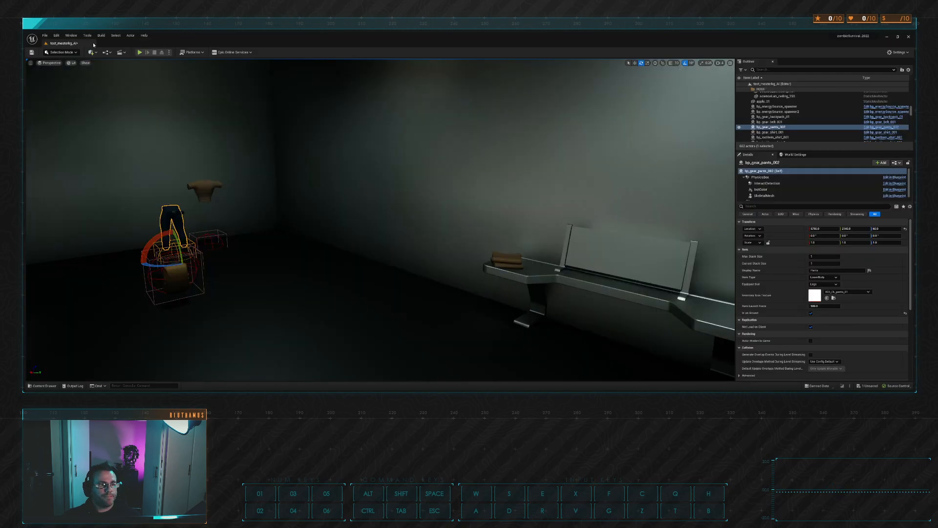
Place bp_lootitem_pants_001 from the World items folder on the empty end of the bench and rotate it around the vertical axis
click(51, 386)
click(51, 385)
click(52, 385)
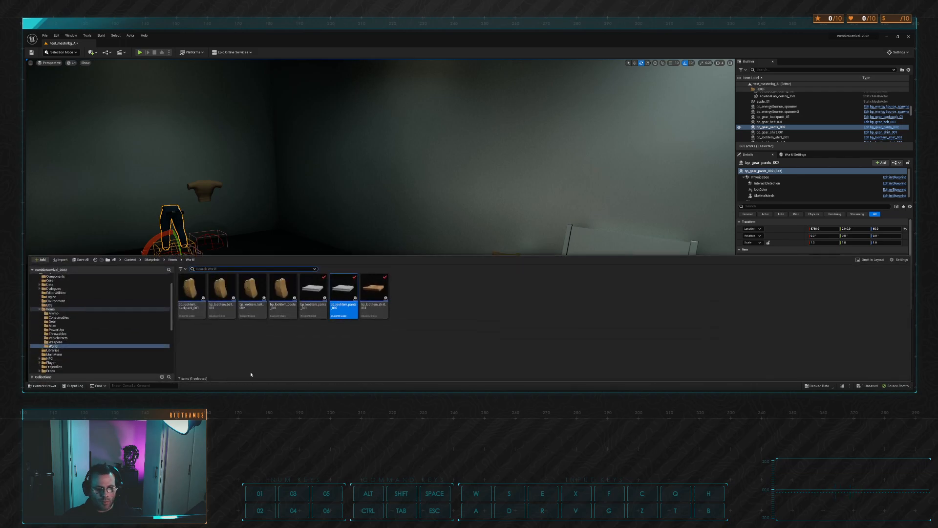
drag(318, 292, 714, 316)
right_drag(715, 316, 739, 326)
key(w)
key(d)
key(s)
key(a)
drag(391, 259, 370, 258)
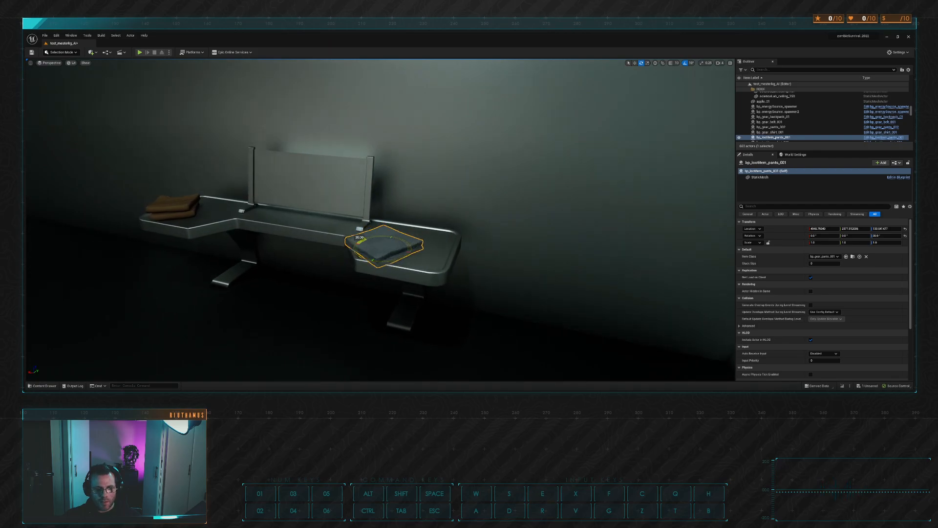
Place bp_lootitem_pants_002 on the same end of the bench, beside the first folded pants
click(42, 386)
click(346, 290)
drag(345, 291, 431, 259)
Move and rotate bp_lootitem_pants_001 so both folded pants lie side by side on the bench, then deselect it
click(362, 250)
key(w)
mouse_move(368, 243)
mouse_down()
mouse_move(353, 240)
mouse_move(370, 256)
mouse_move(360, 257)
mouse_up()
key(e)
key(Escape)
right_drag(374, 254, 408, 250)
key(a)
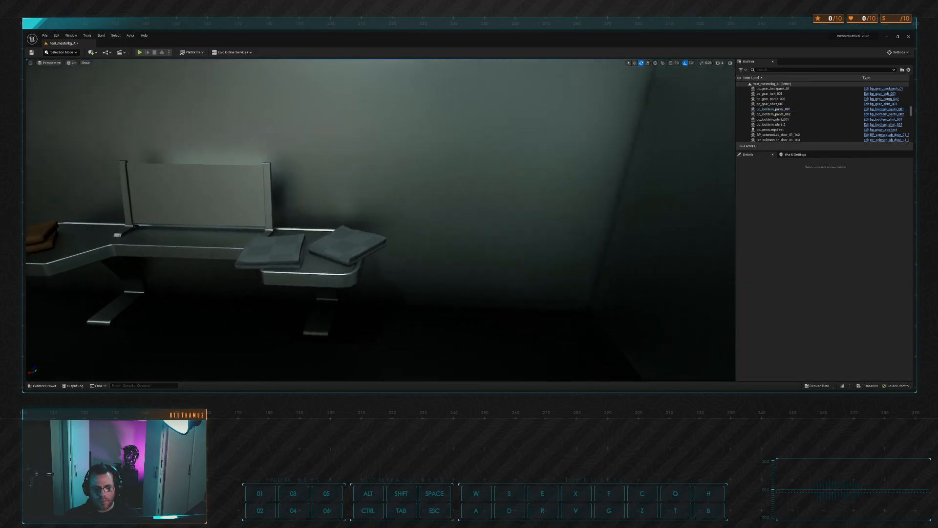
click(328, 256)
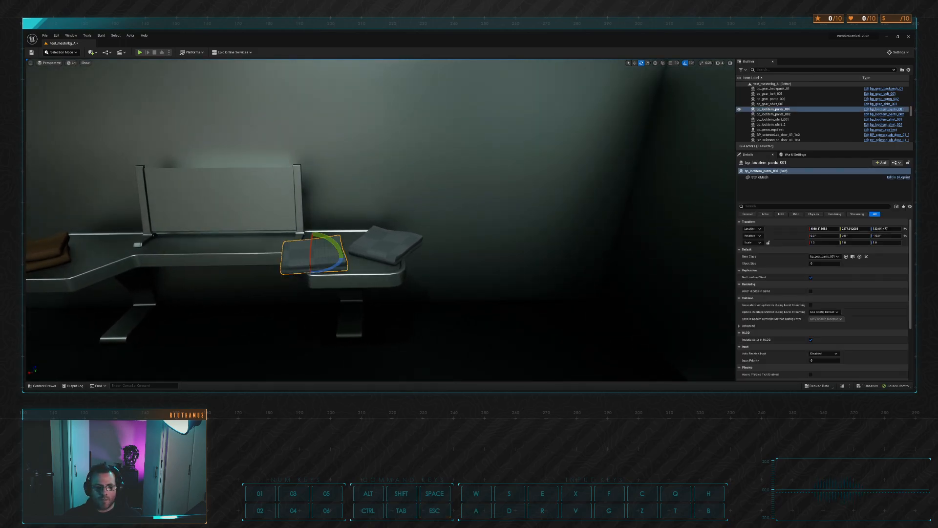
key(Escape)
key(s)
mouse_move(448, 189)
right_down()
mouse_move(362, 200)
mouse_move(447, 190)
right_up()
key(w)
key(alt+Tab)
key(alt+Tab)
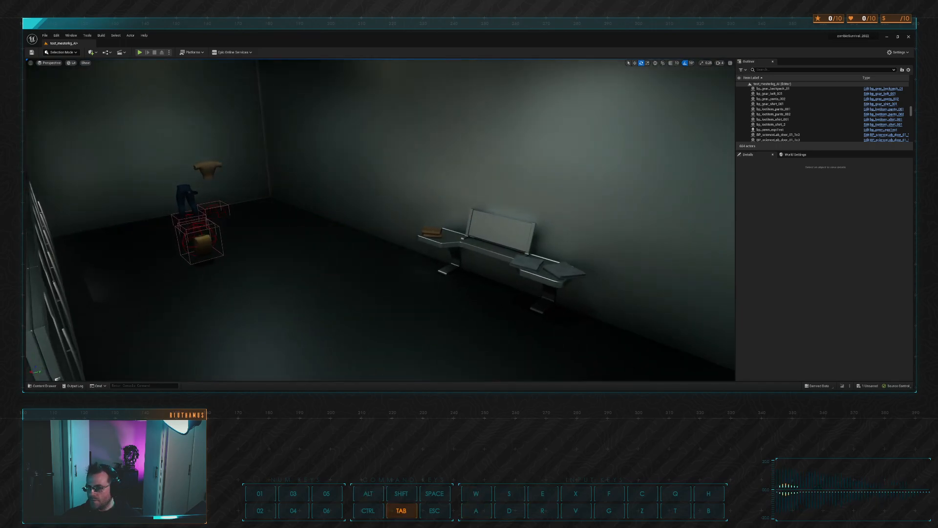
Playtest the level by picking up the nearer pants from the bench, check them on the character, and end the session
click(139, 52)
key(w)
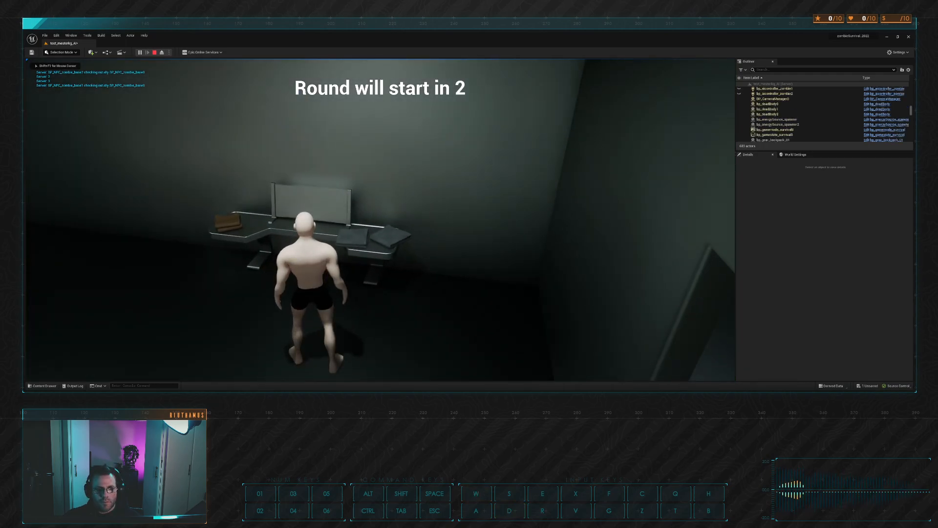
key(w)
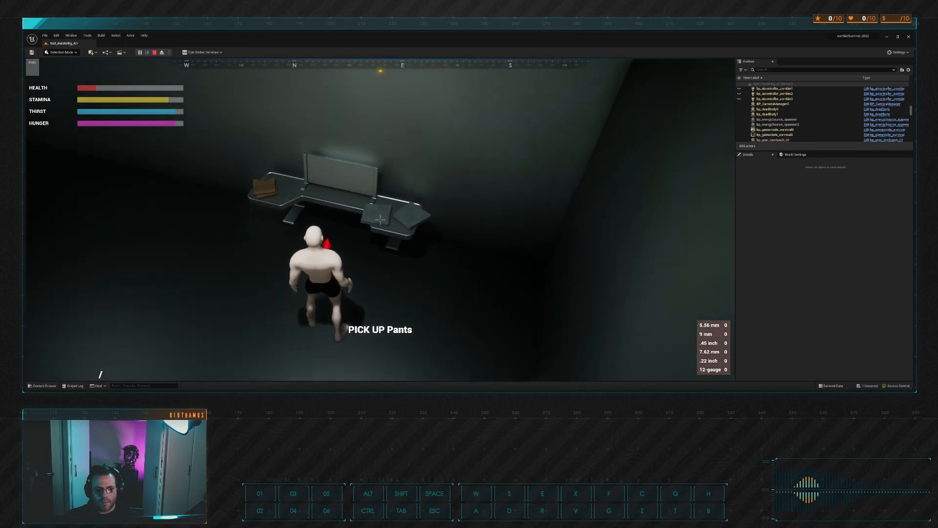
key(e)
key(w)
key(a)
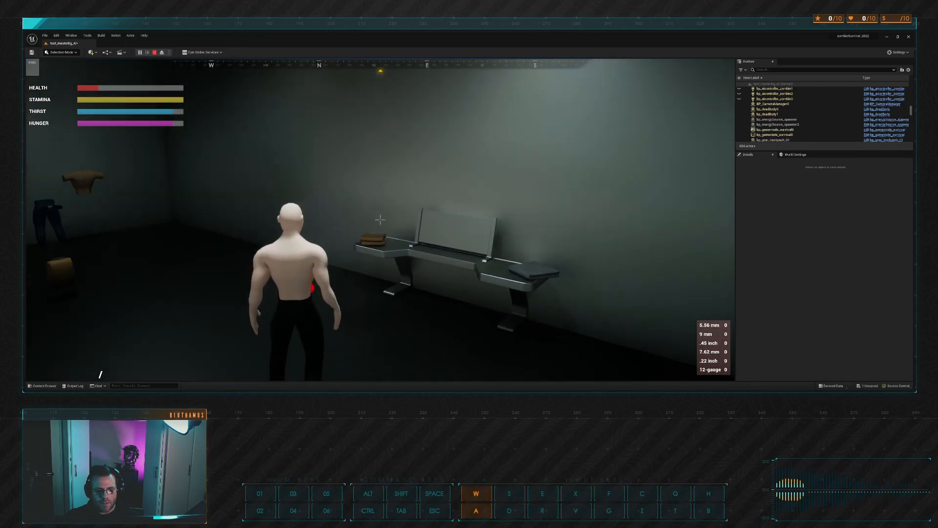
key(Tab)
key(Tab)
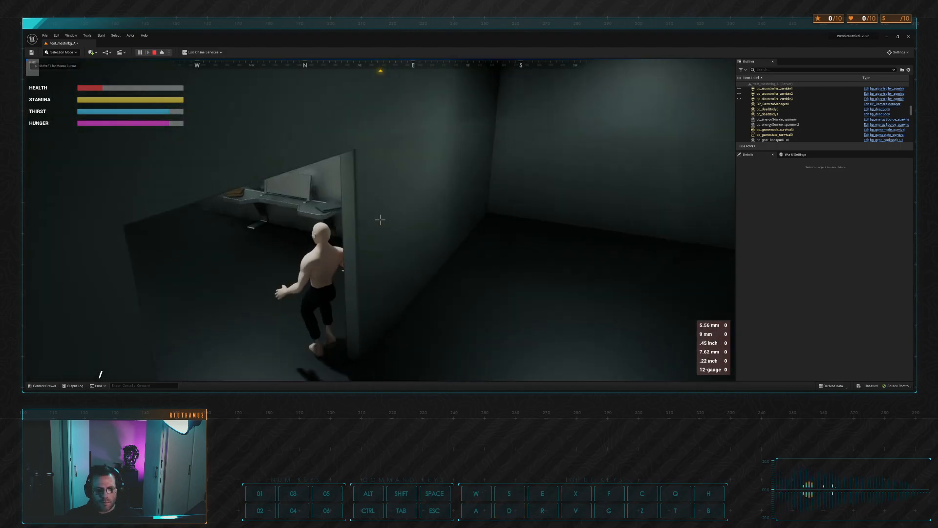
key(Escape)
Start another play session, walk the character to the bench and pick up the other pants
click(139, 53)
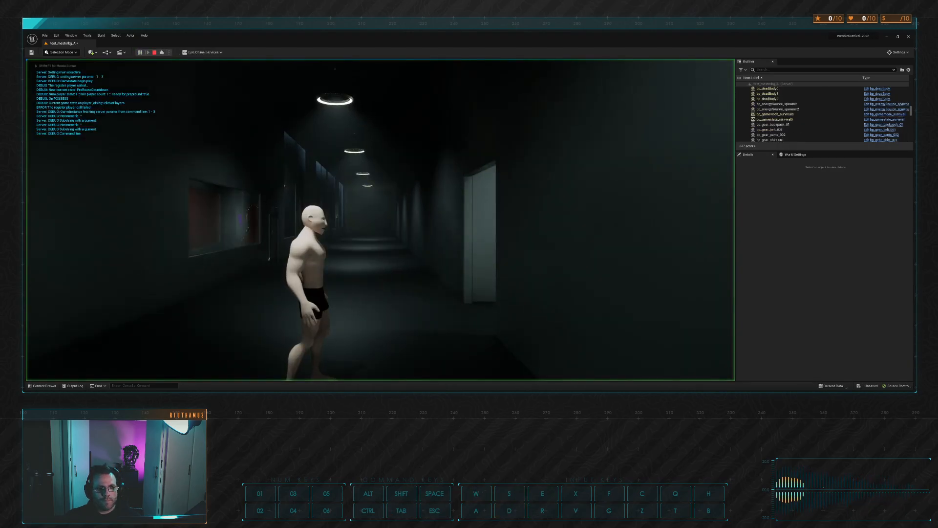
key(w)
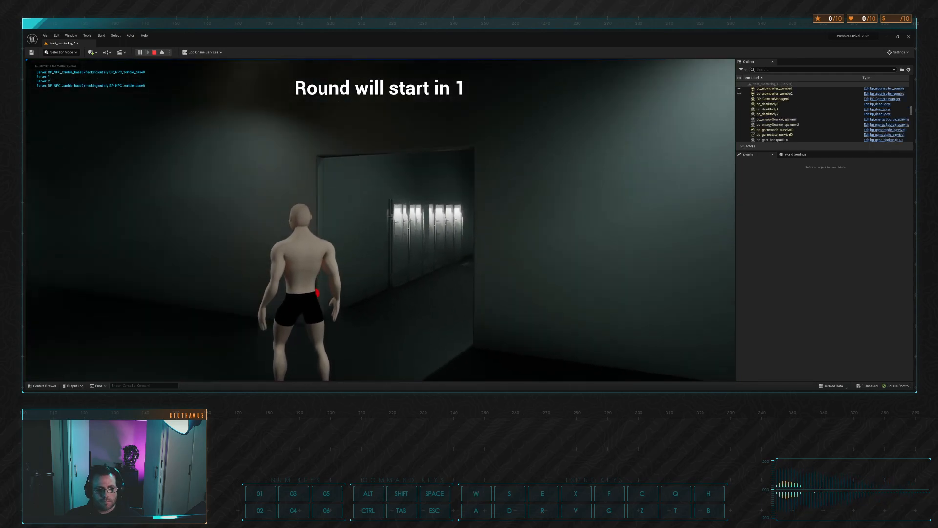
key(w)
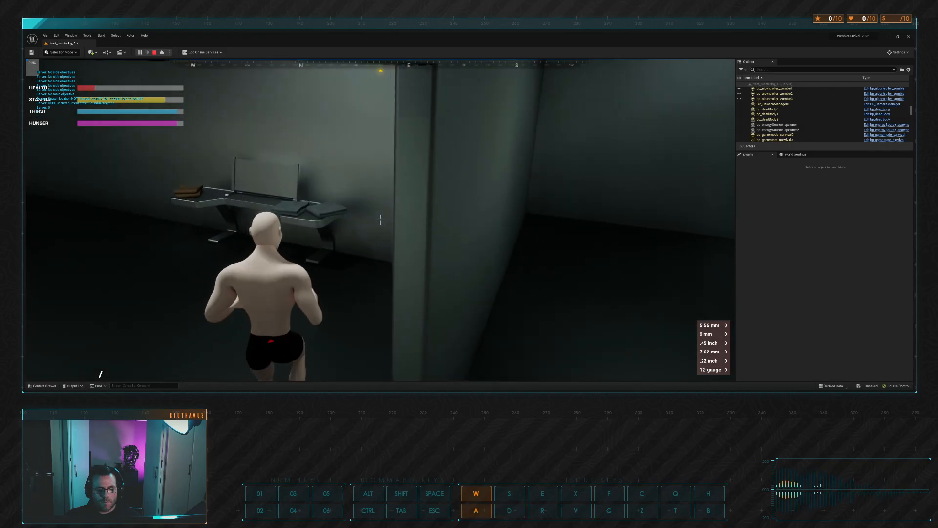
key(e)
key(a)
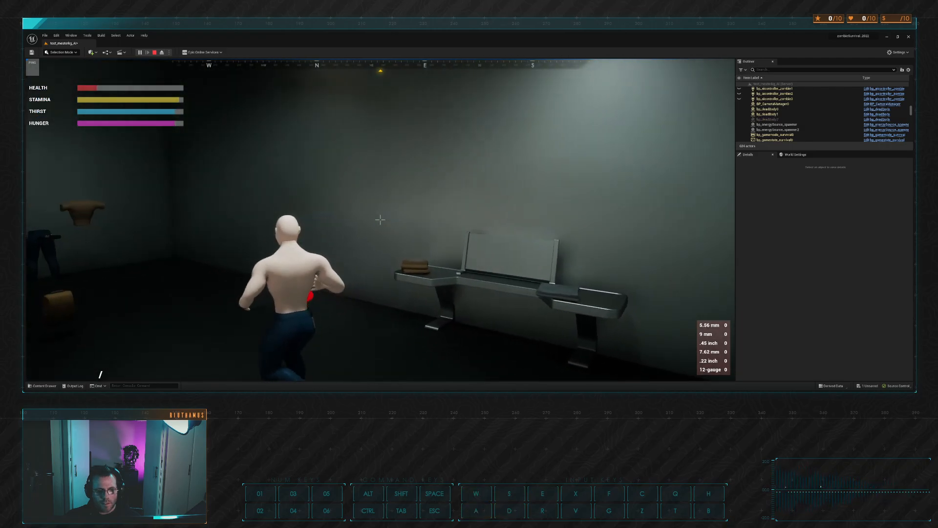
Pick up the remaining folded pants and the brown shirt from the bench to test both items
key(w)
key(d)
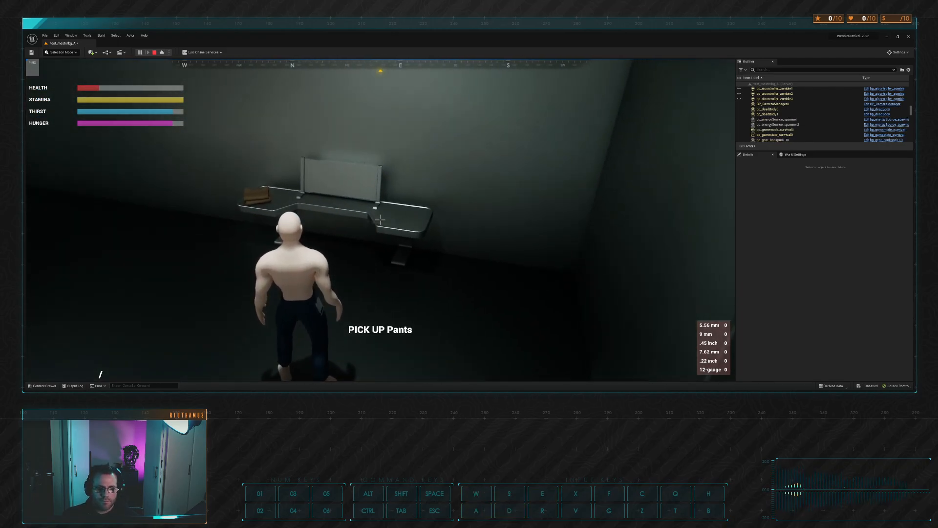
key(e)
key(w)
key(a)
key(e)
key(a)
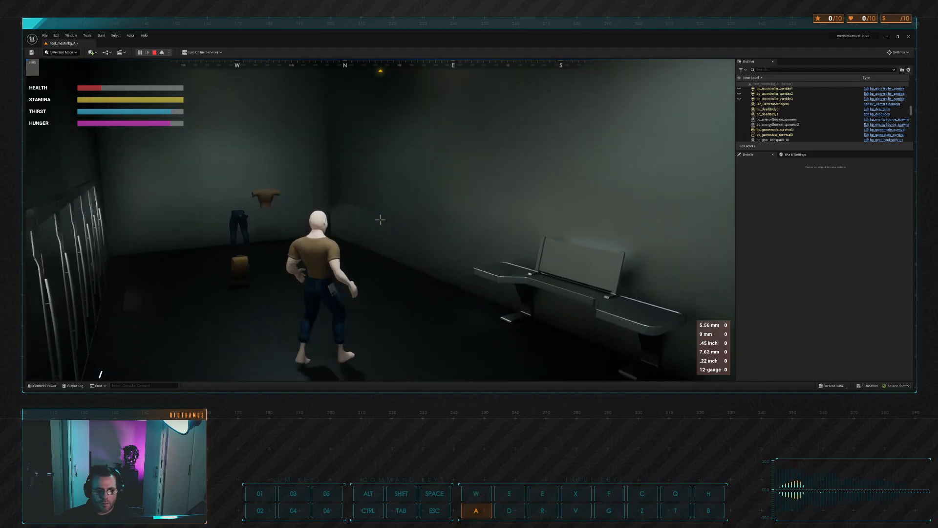
Run the dressed character through the rooms to check the pants and shirt in motion, and end the play session
key(d)
key(w)
key(d)
key(a)
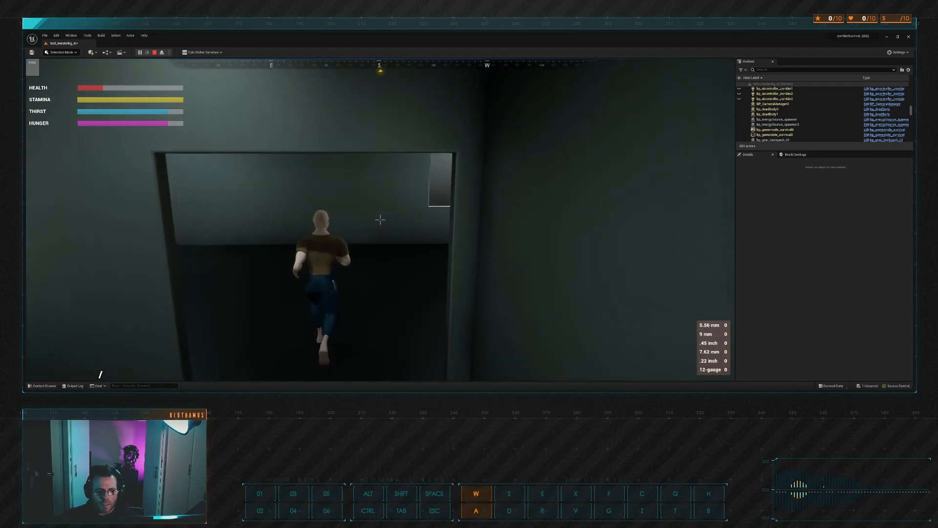
key(w)
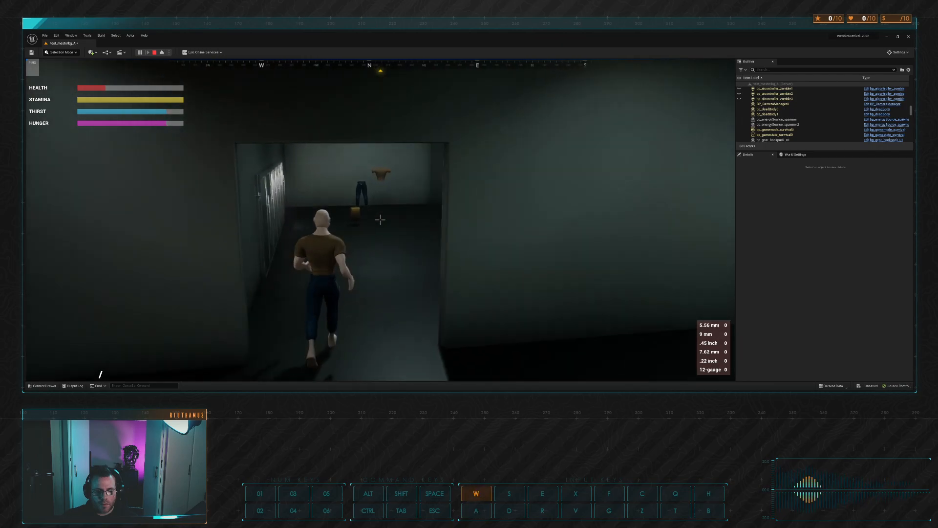
key(Escape)
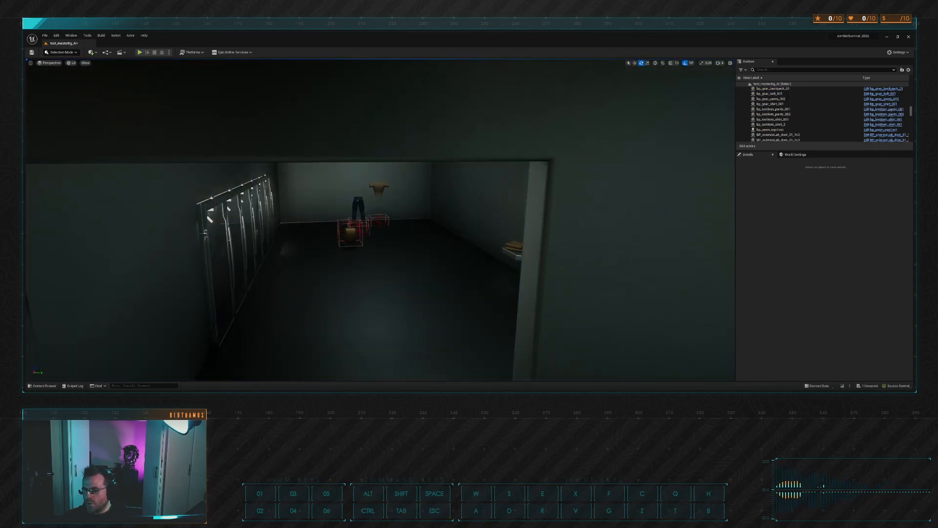
key(alt+Tab)
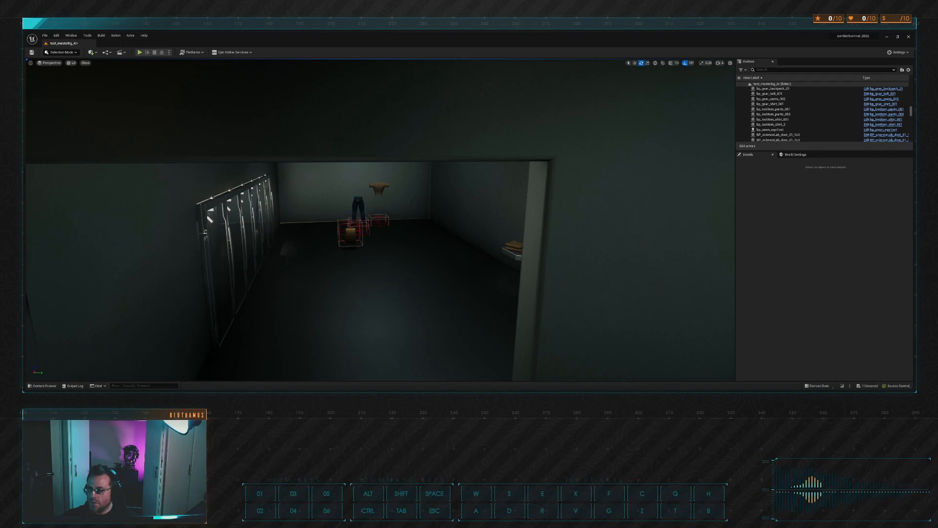
key(w)
right_drag(381, 220, 406, 243)
key(w)
key(s)
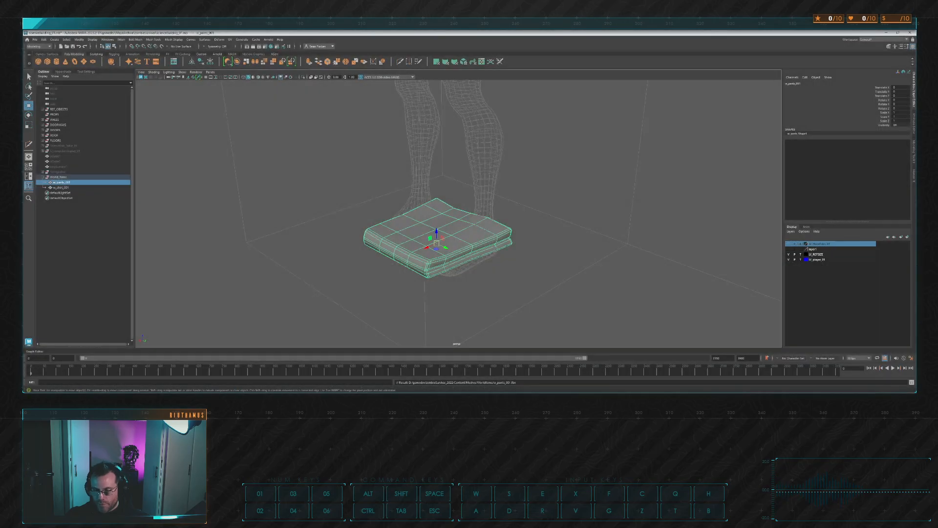
alt+drag(513, 219, 528, 172)
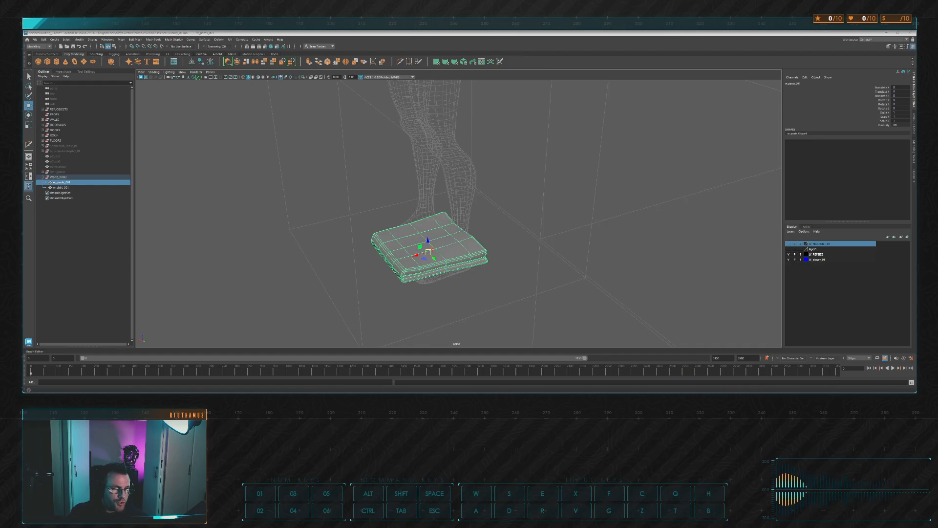
Switch to 3DCoat and import the folded pants mesh for per-pixel painting with the Z-up coordinate system and 512 × 512 textures
text(w_shirt)
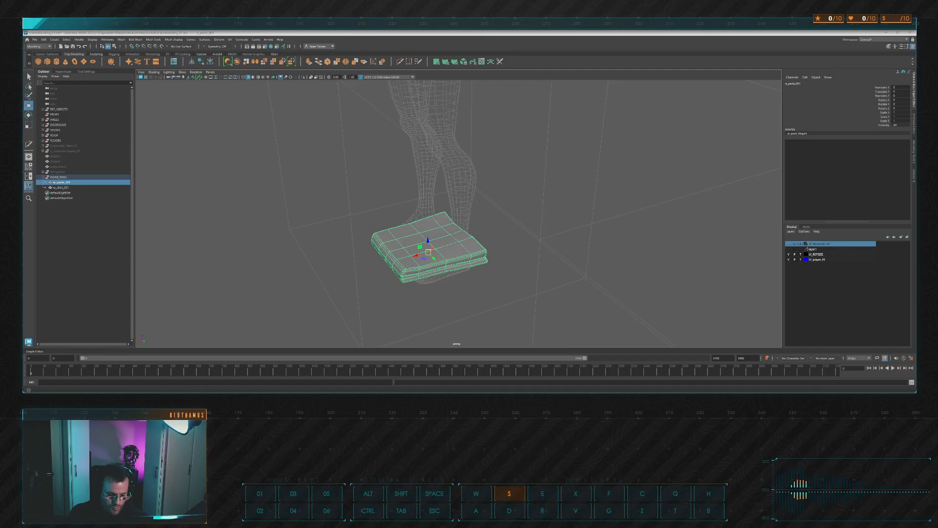
text(_)
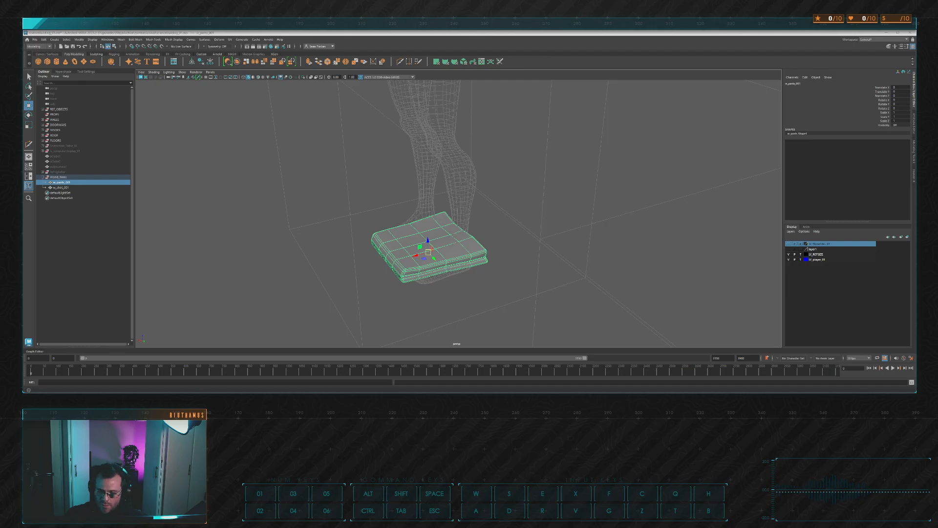
key(alt+Tab)
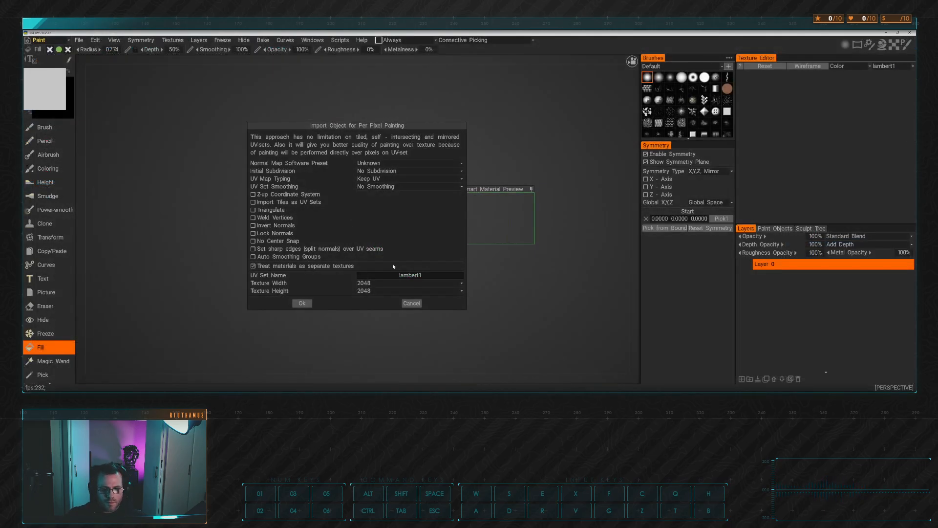
click(391, 283)
click(380, 322)
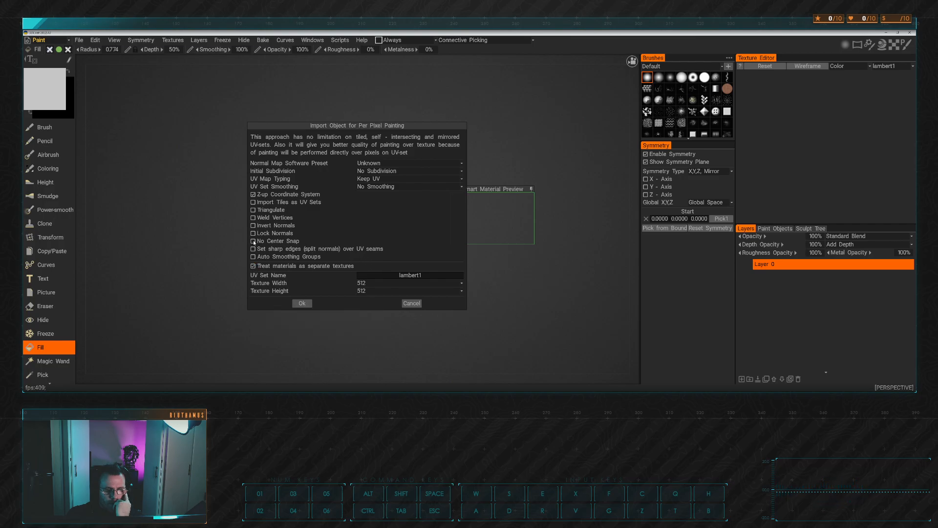
click(302, 304)
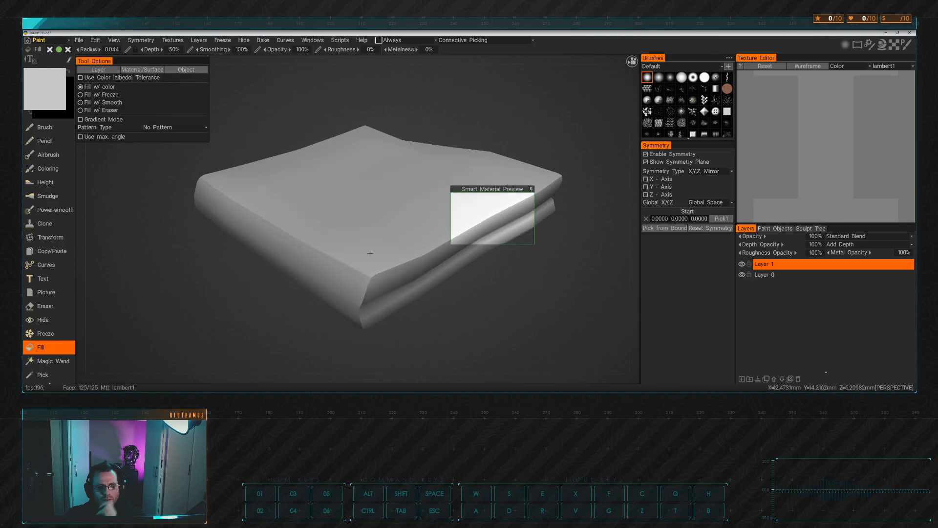
alt+scroll(374, 250, down, 3)
alt+drag(415, 217, 355, 198)
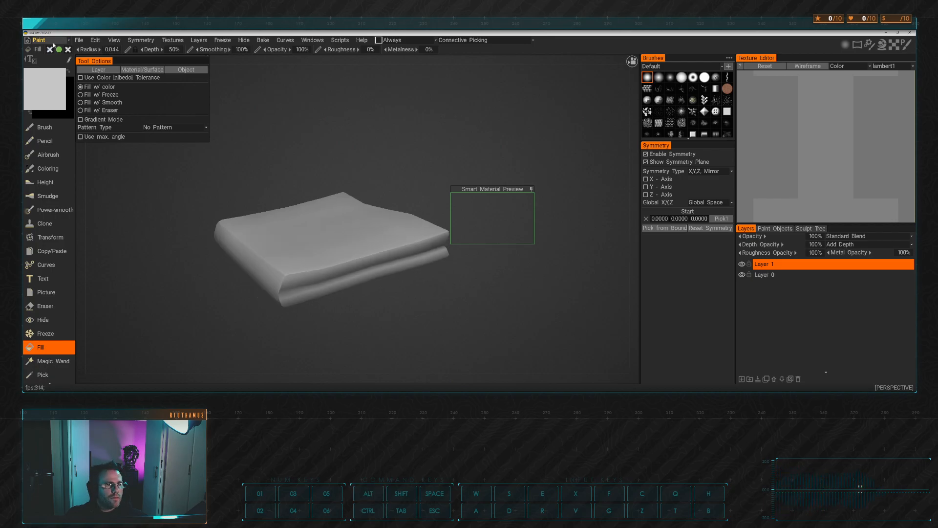
Start a new scene and re-import the folded pants mesh for per-pixel painting with a 512 × 512 texture size
click(78, 40)
click(96, 52)
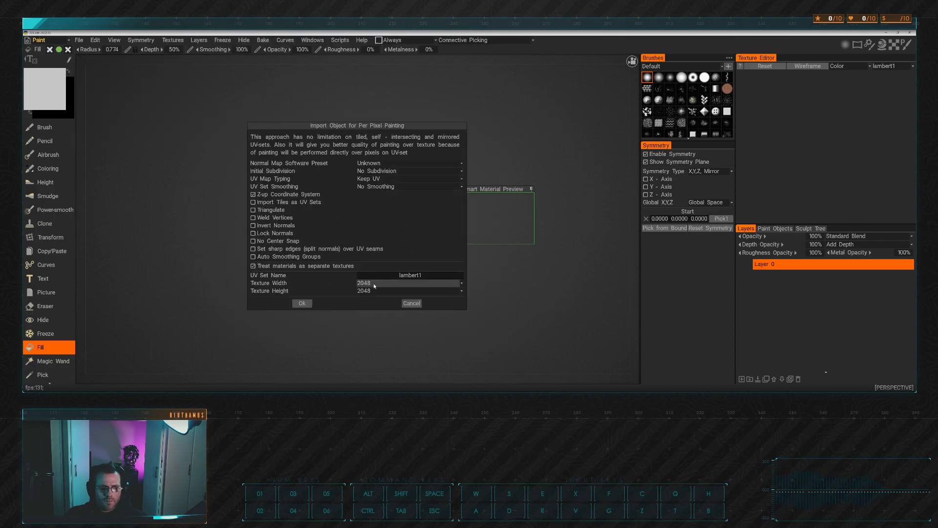
click(410, 283)
click(391, 317)
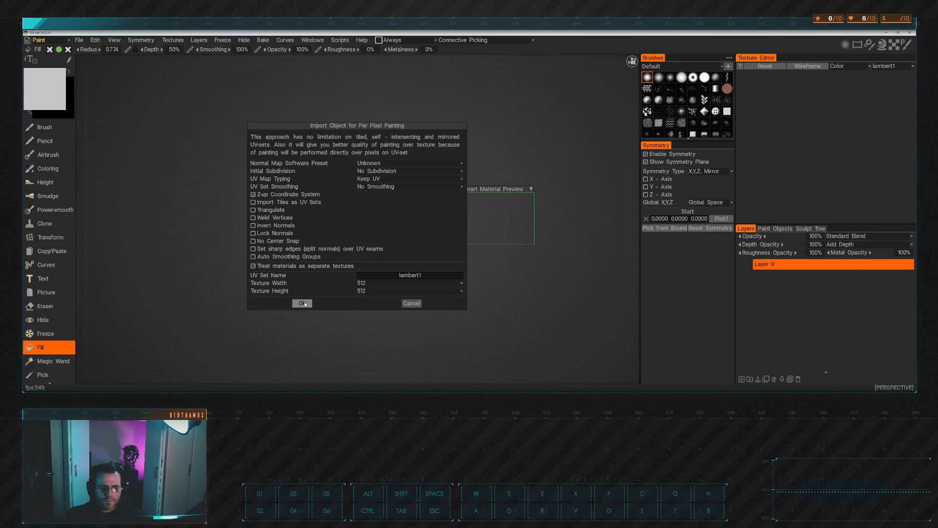
click(303, 303)
click(303, 235)
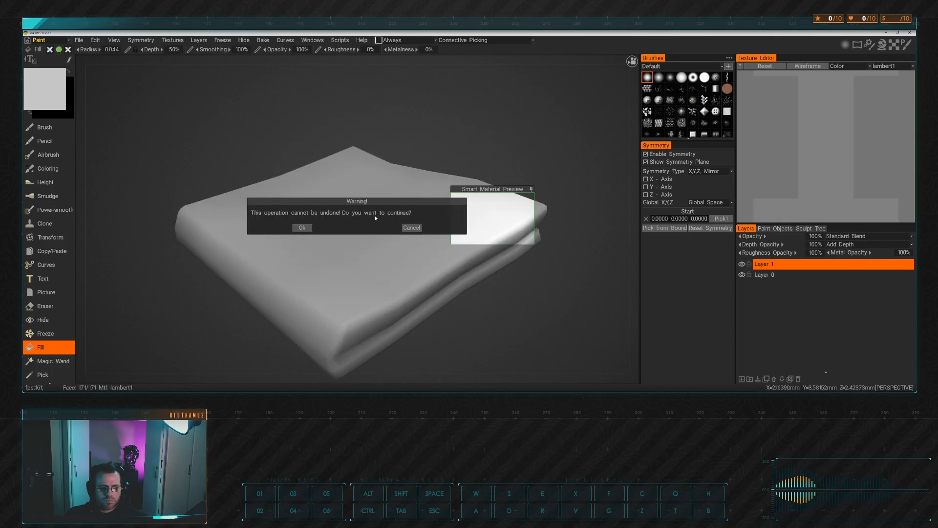
click(303, 228)
alt+middle_drag(249, 130, 277, 124)
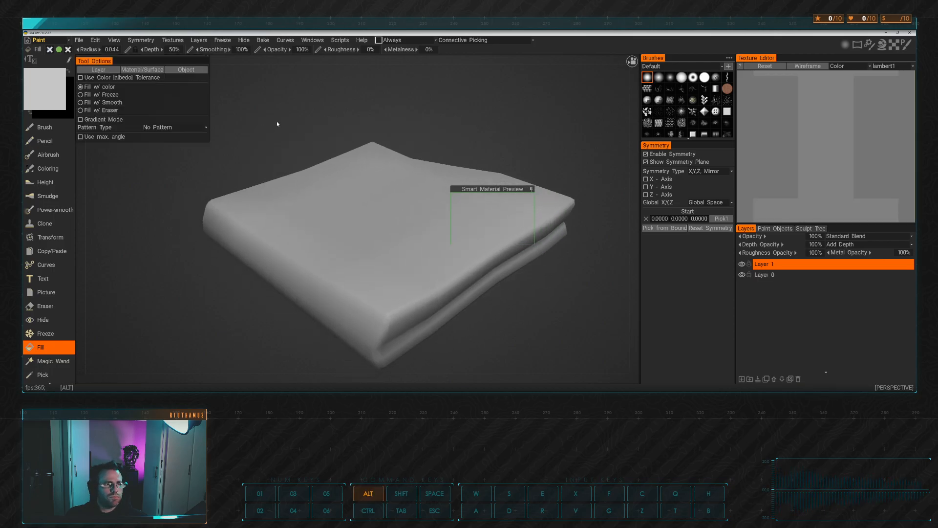
Switch to the UV room and clear the existing seams on the w_pants_001 mesh
click(46, 40)
click(43, 68)
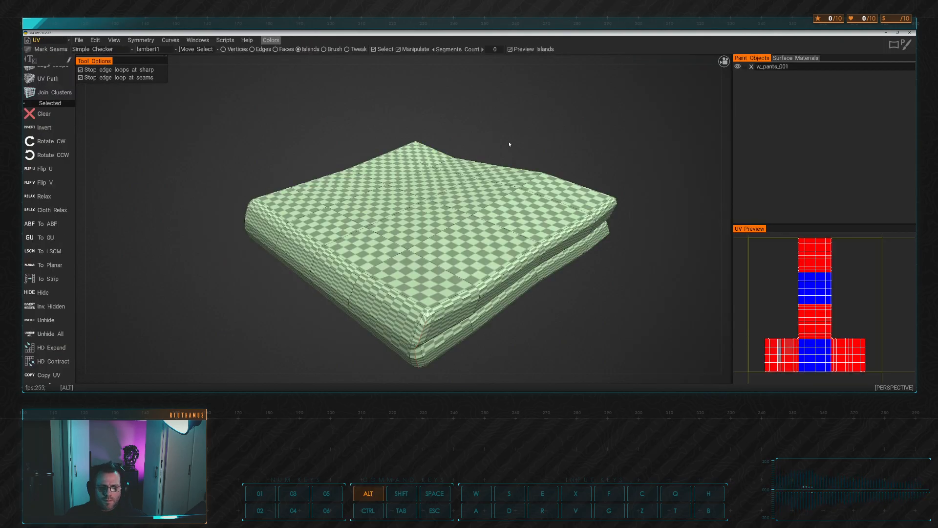
scroll(66, 281, down, 4)
click(66, 280)
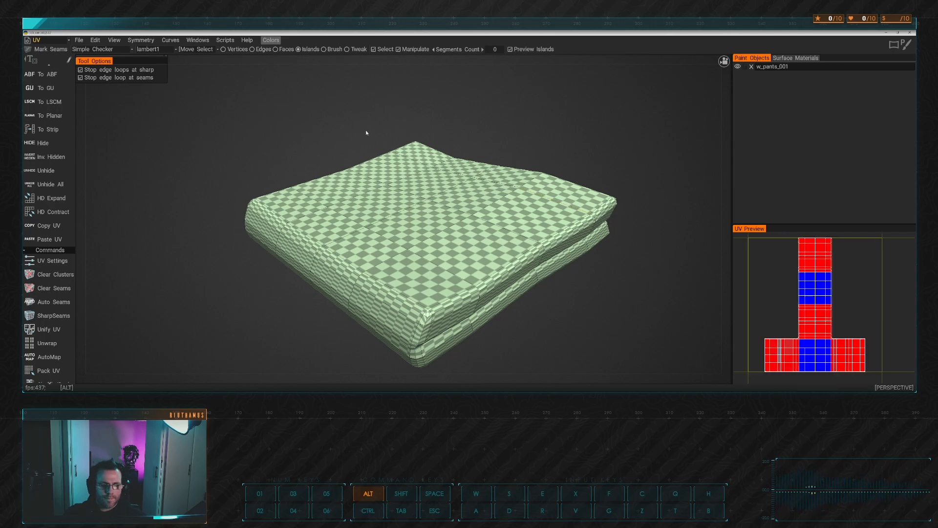
alt+middle_drag(366, 130, 378, 134)
alt+drag(378, 136, 420, 125)
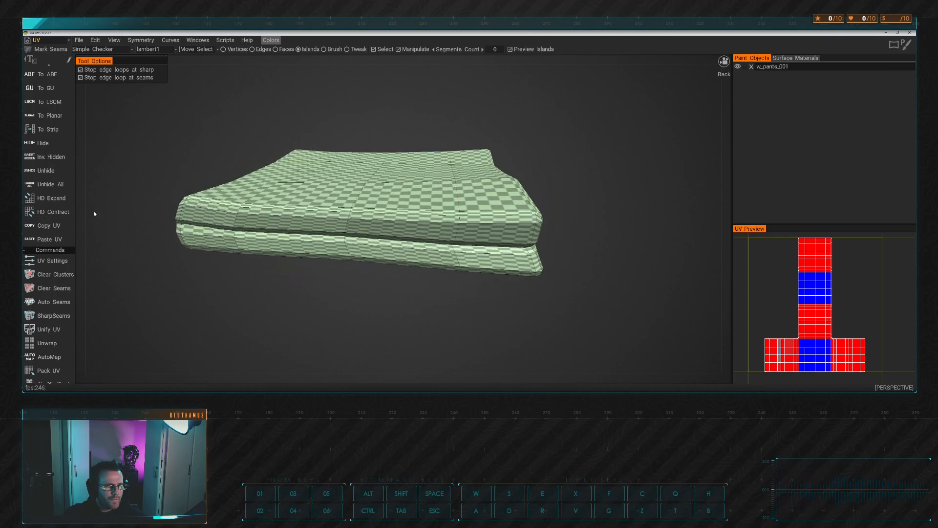
click(62, 291)
Mark a seam loop around the crease that separates the upper and lower folded layers
alt+drag(416, 220, 374, 286)
shift+click(345, 230)
alt+drag(434, 298, 288, 250)
alt+middle_drag(289, 250, 518, 247)
alt+drag(518, 247, 450, 270)
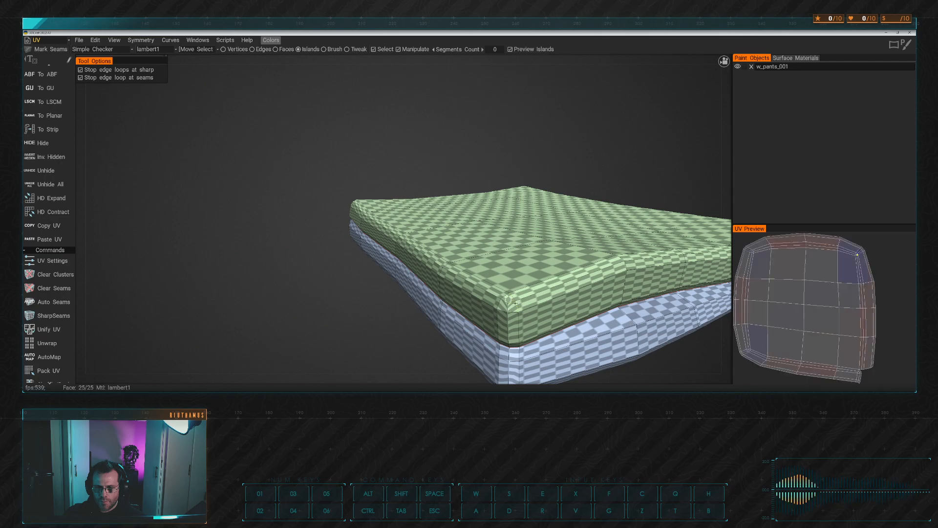
Mark vertical seam edges down the first corner of the folded pants' layers
alt+drag(518, 347, 436, 230)
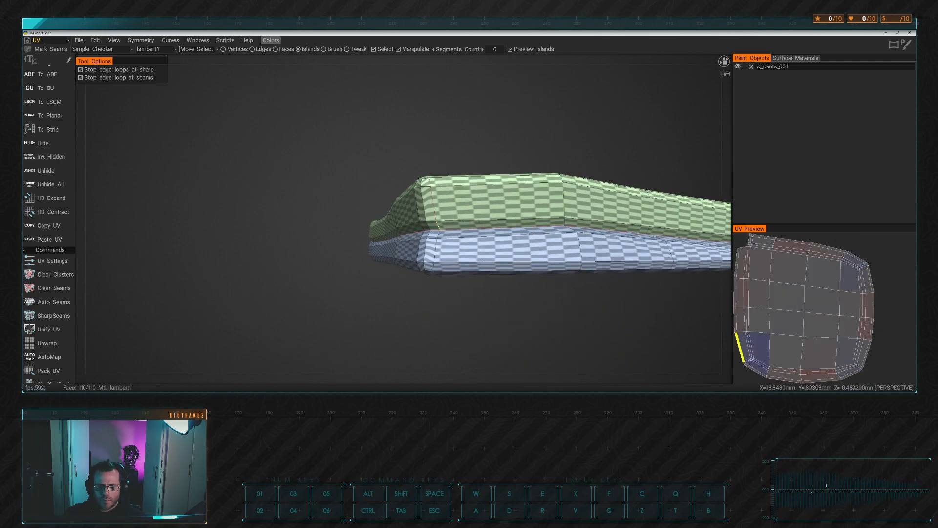
click(437, 234)
click(435, 251)
alt+drag(434, 262, 432, 218)
click(435, 176)
click(433, 184)
alt+drag(469, 185, 389, 191)
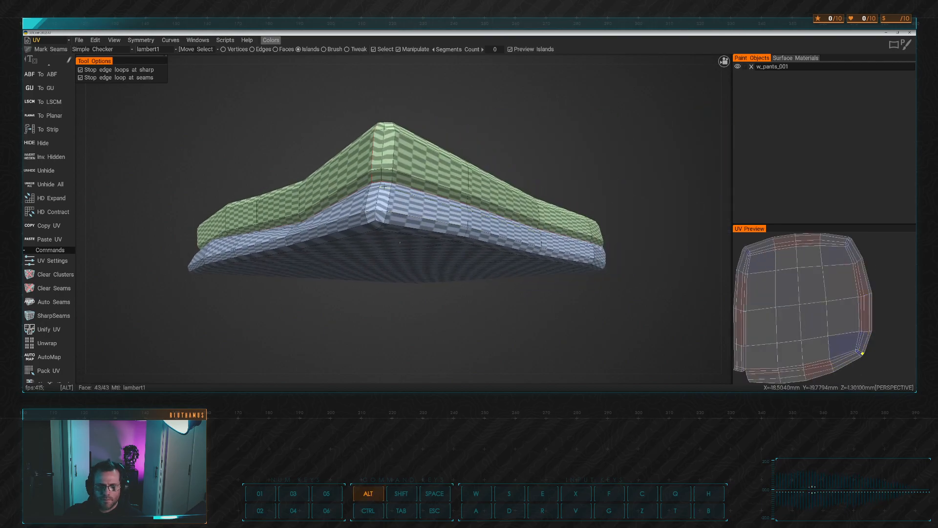
Mark vertical seam edges down the remaining corners of both folded layers
click(374, 186)
click(368, 198)
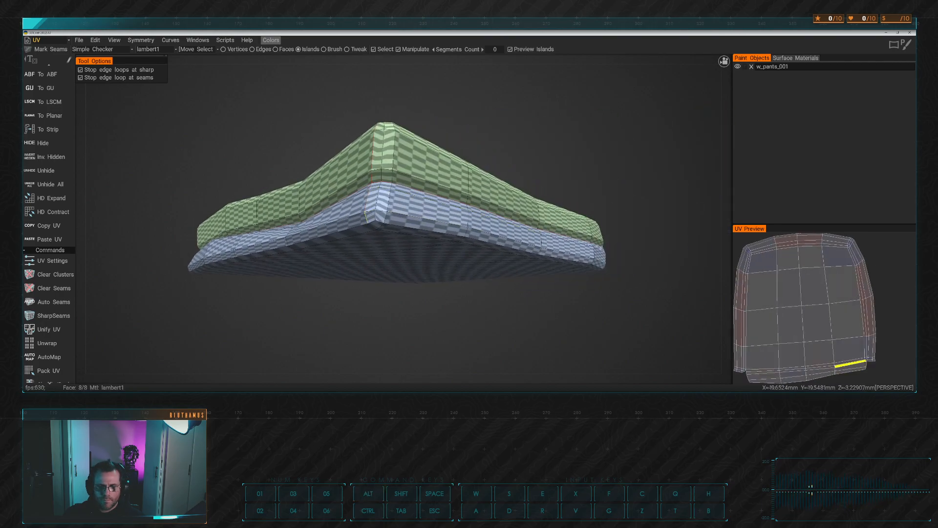
click(369, 217)
alt+drag(386, 247, 408, 259)
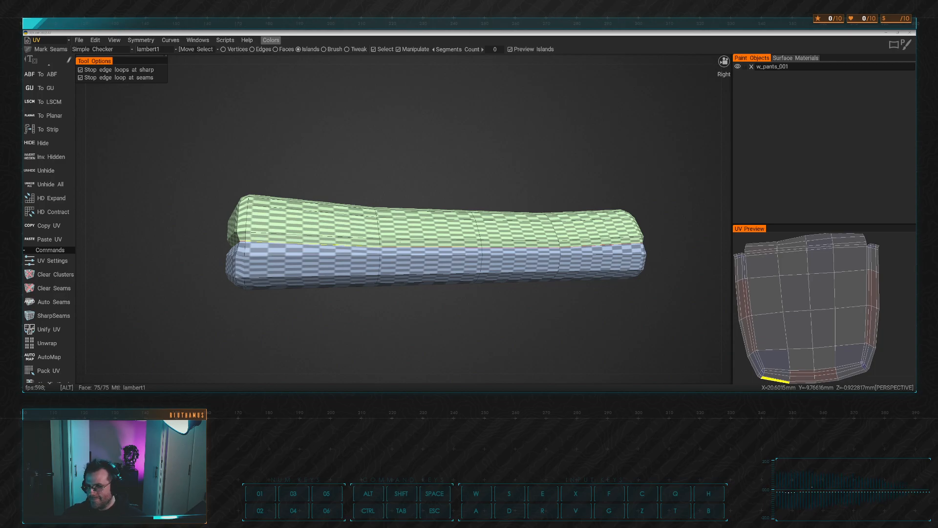
alt+drag(184, 116, 382, 193)
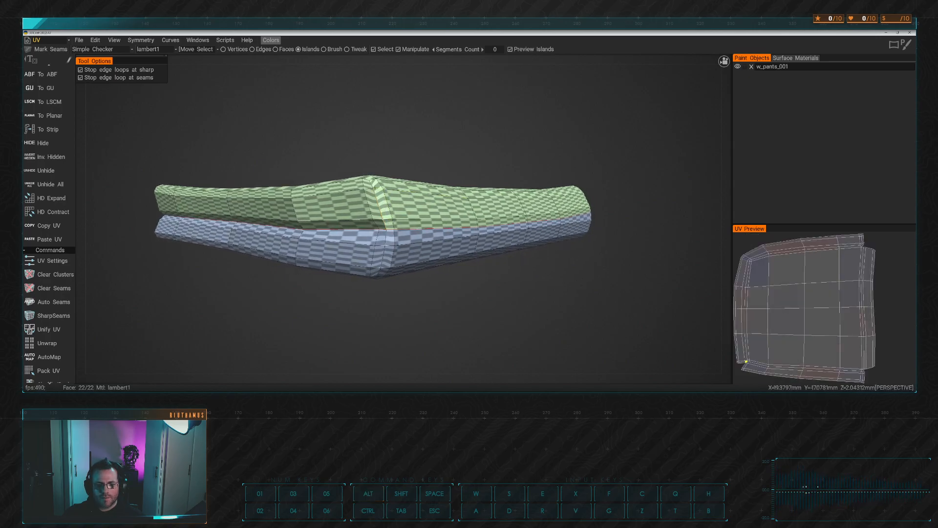
alt+drag(376, 186, 395, 182)
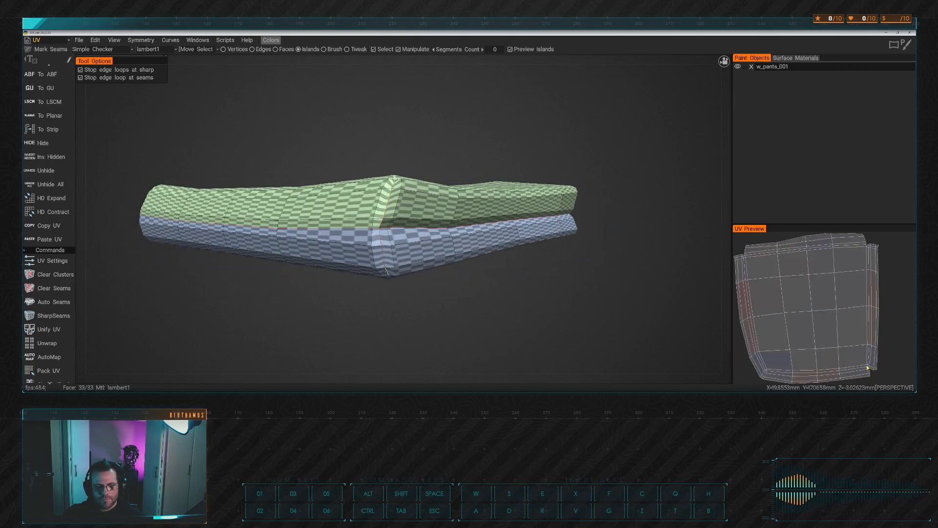
alt+drag(401, 271, 380, 255)
alt+drag(507, 208, 429, 195)
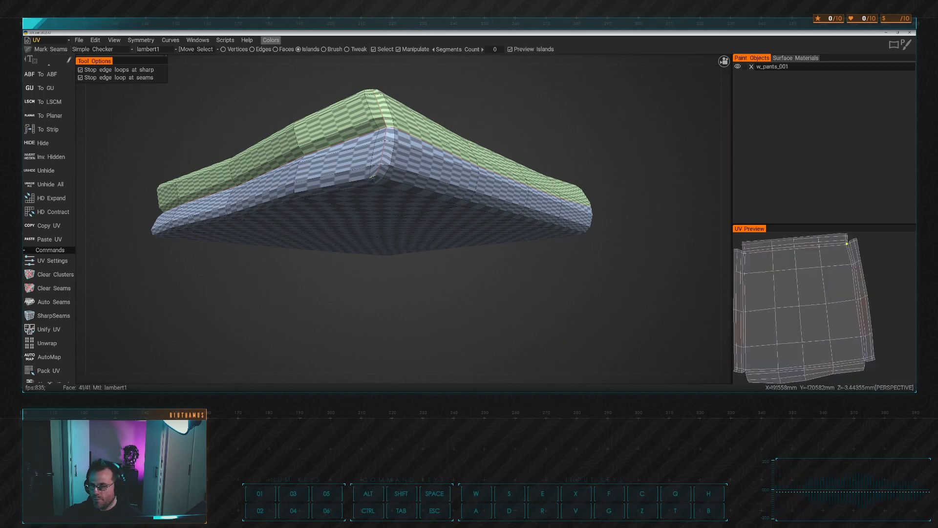
alt+drag(378, 181, 370, 144)
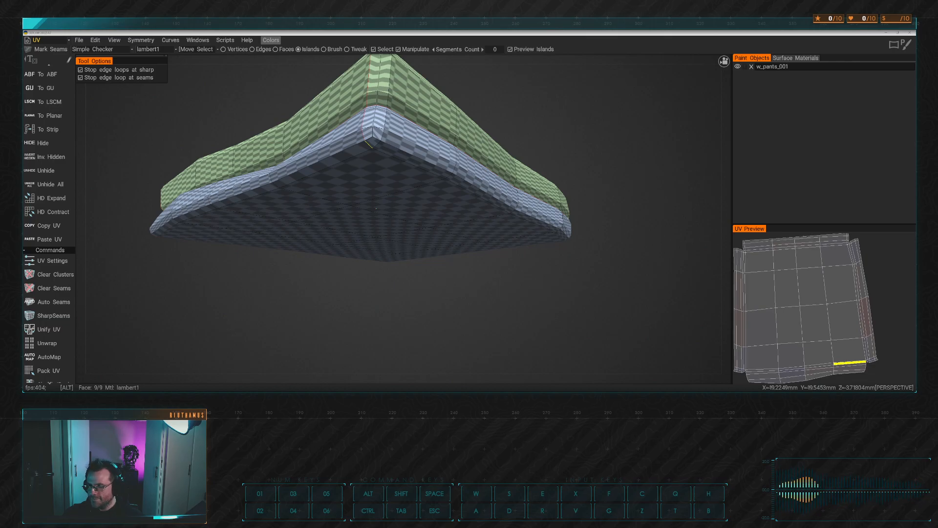
Try a seam along the lower layer's bottom edge and remove it again
alt+drag(370, 143, 467, 140)
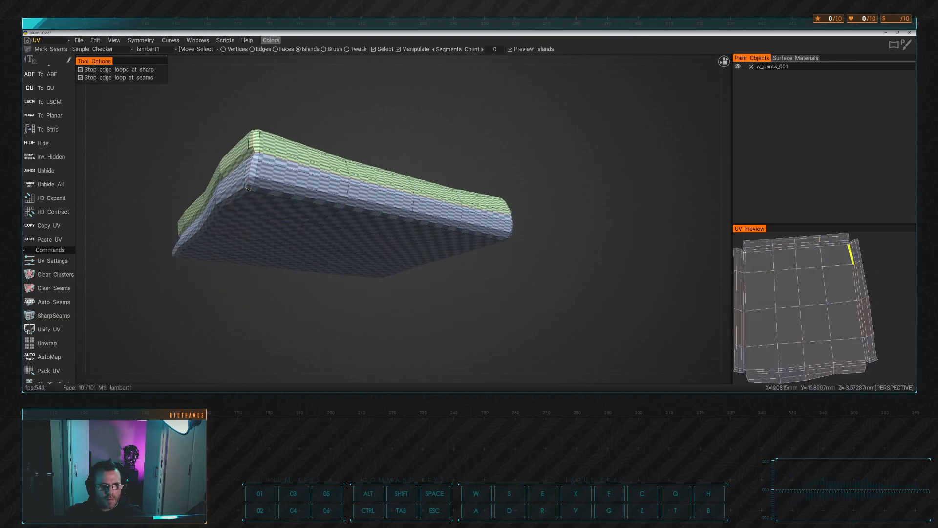
alt+drag(293, 200, 254, 195)
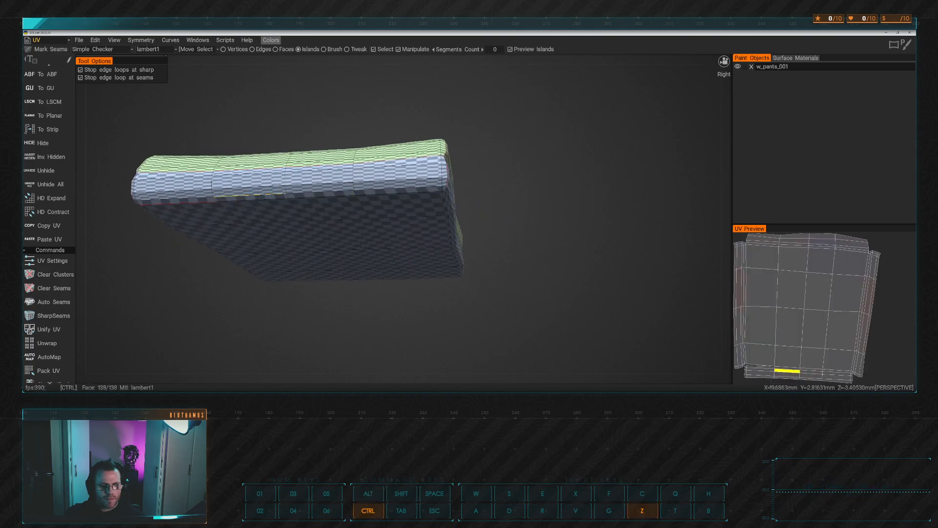
alt+drag(454, 190, 342, 166)
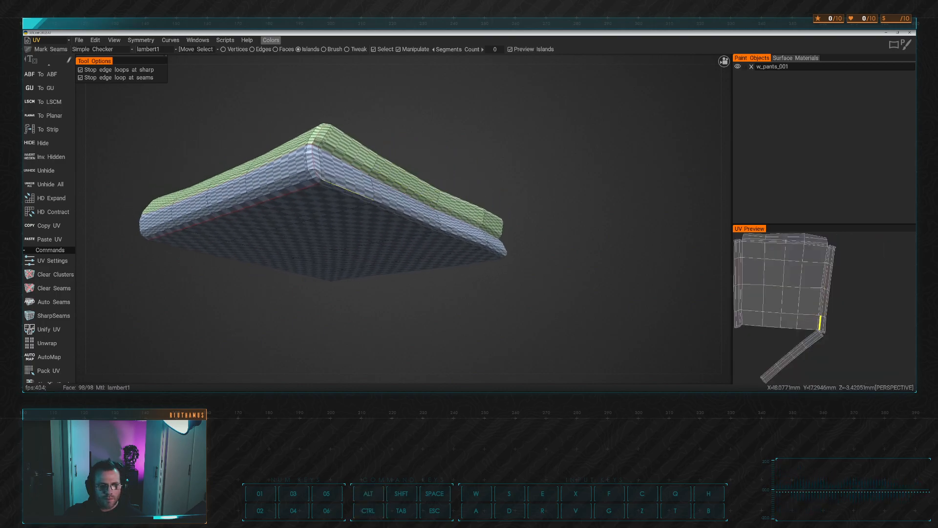
alt+drag(279, 172, 389, 241)
ctrl+shift+click(313, 210)
click(343, 270)
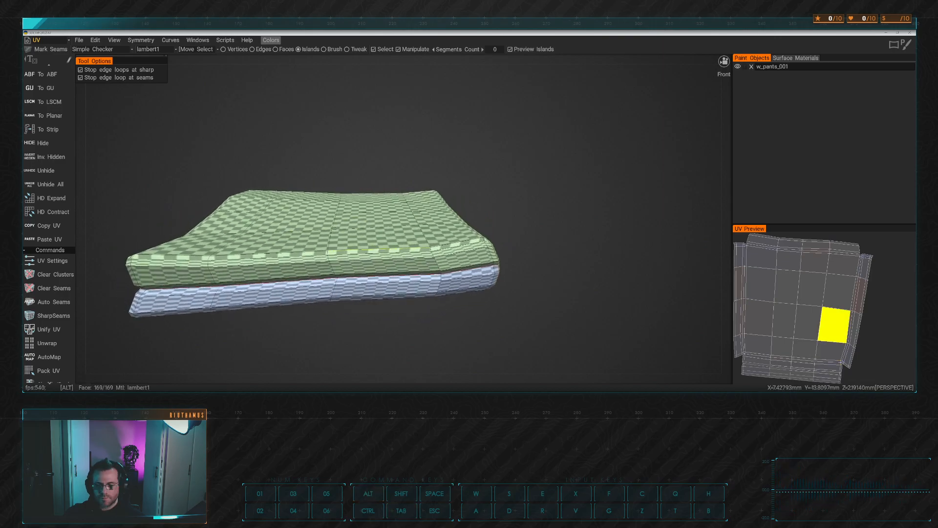
Unwrap the folded pants mesh along the marked seams
alt+drag(513, 225, 443, 219)
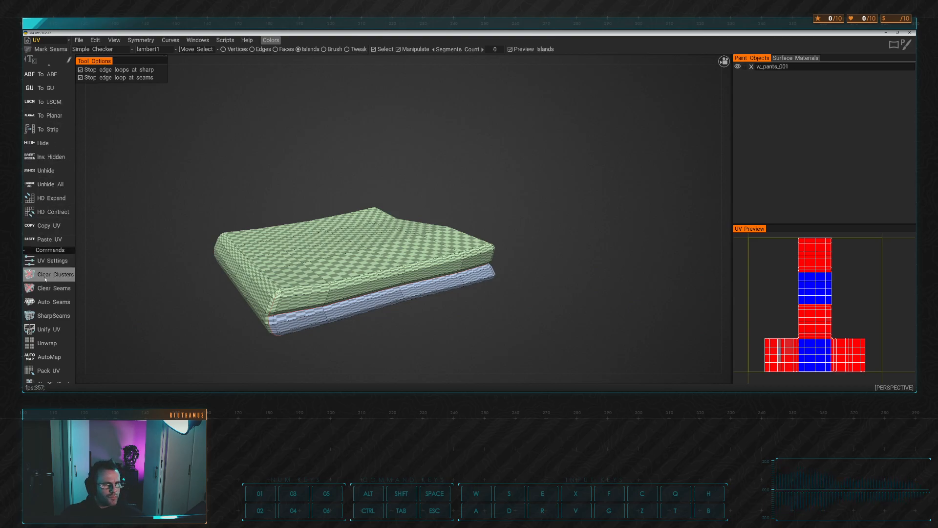
scroll(55, 303, down, 1)
click(55, 295)
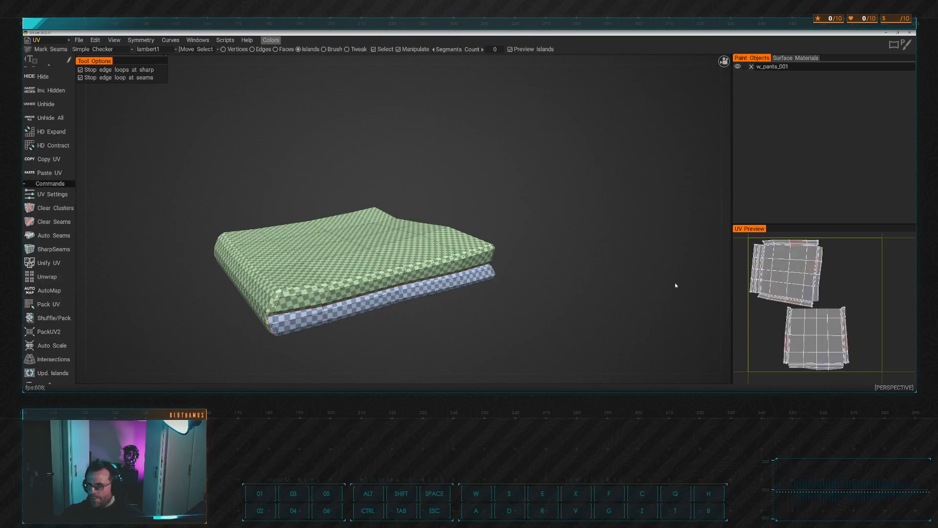
Align the upper layer's UV island upright and pack both islands into the UV square
click(789, 270)
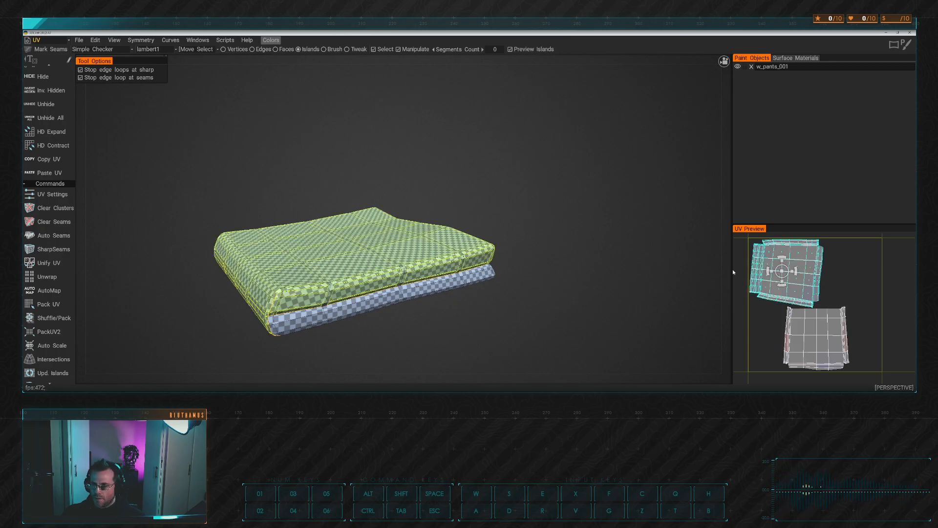
drag(782, 286, 807, 272)
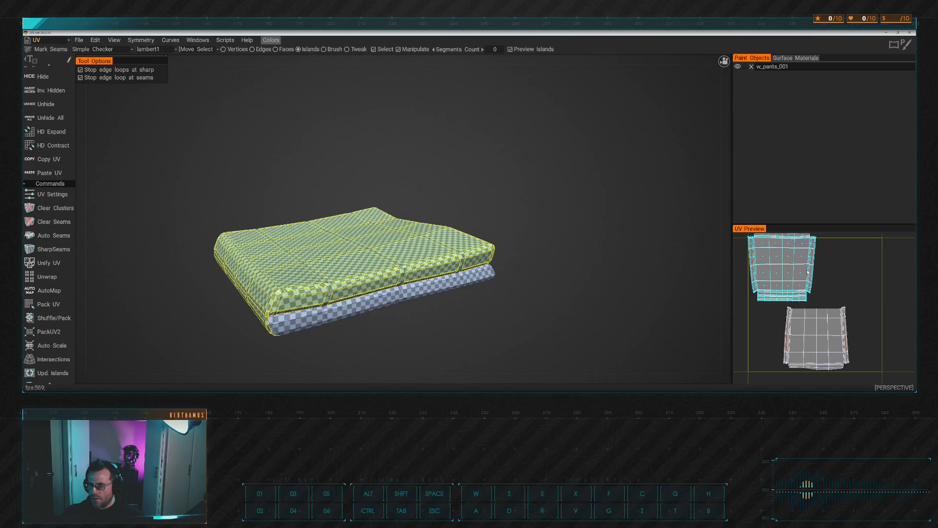
click(825, 325)
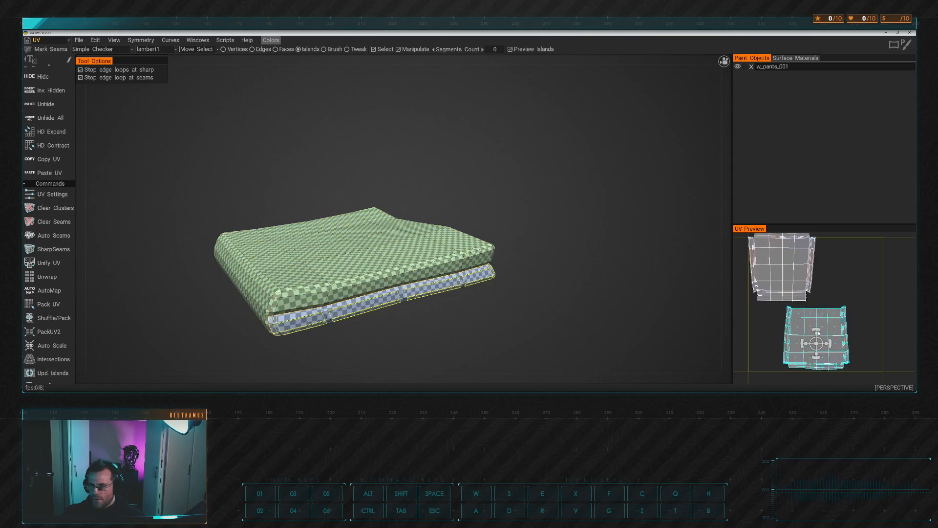
mouse_move(601, 303)
alt+mouse_down()
mouse_move(649, 256)
mouse_move(544, 286)
mouse_move(627, 295)
mouse_move(611, 293)
alt+mouse_up()
click(48, 332)
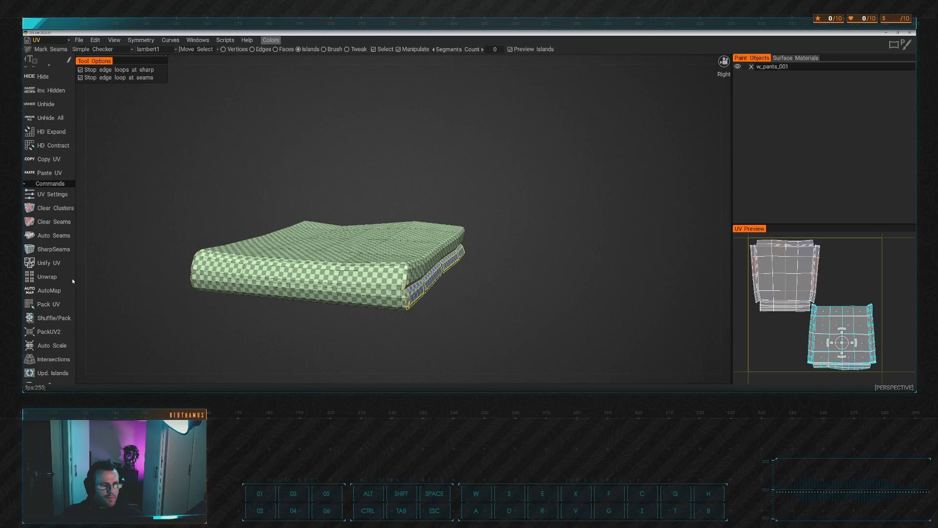
Apply the new UV set to the mesh and return to the Paint room, accepting the prompts
scroll(55, 338, down, 2)
click(58, 352)
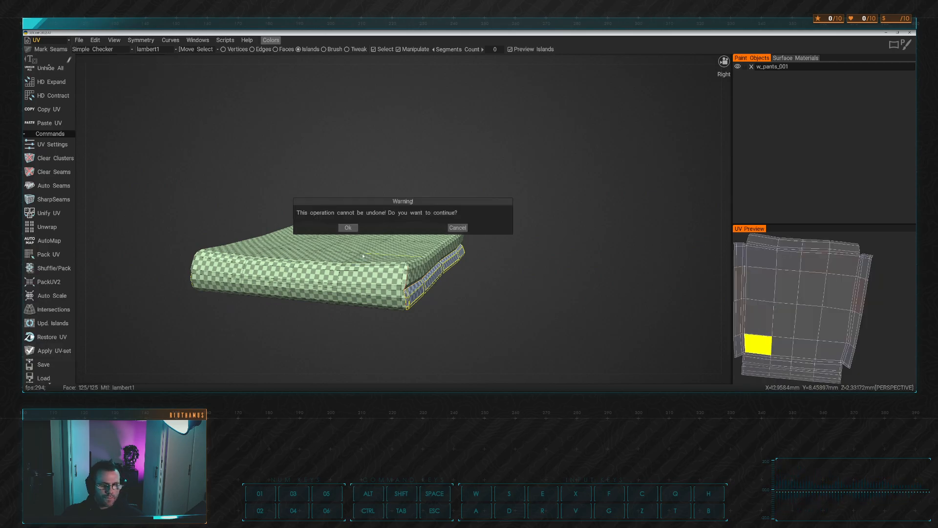
click(349, 227)
click(54, 41)
click(50, 49)
click(303, 233)
click(303, 227)
Using the Brush tool in black at radius 0.73, paint a dark line along the fold gap on one side of the pants
alt+drag(304, 132, 214, 142)
click(39, 127)
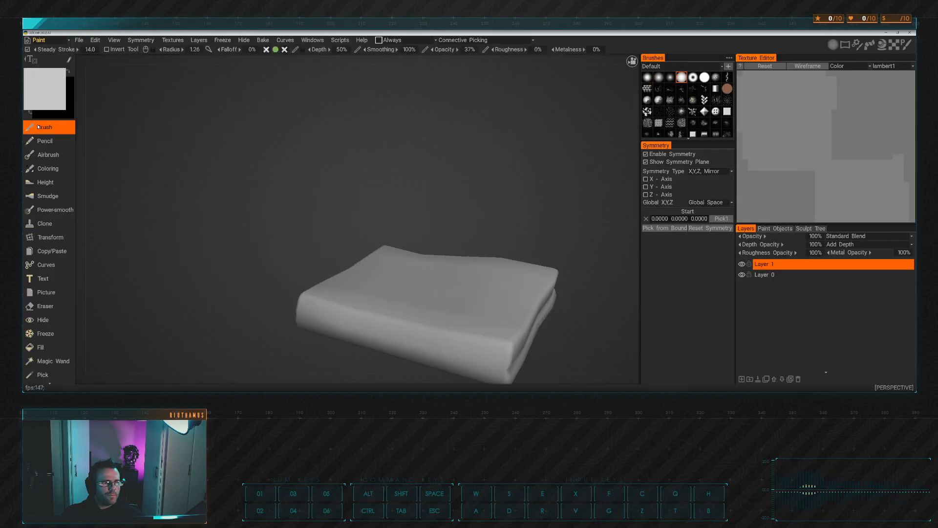
mouse_move(449, 170)
alt+mouse_down()
mouse_move(421, 151)
mouse_move(446, 189)
mouse_move(463, 181)
mouse_move(440, 160)
alt+mouse_up()
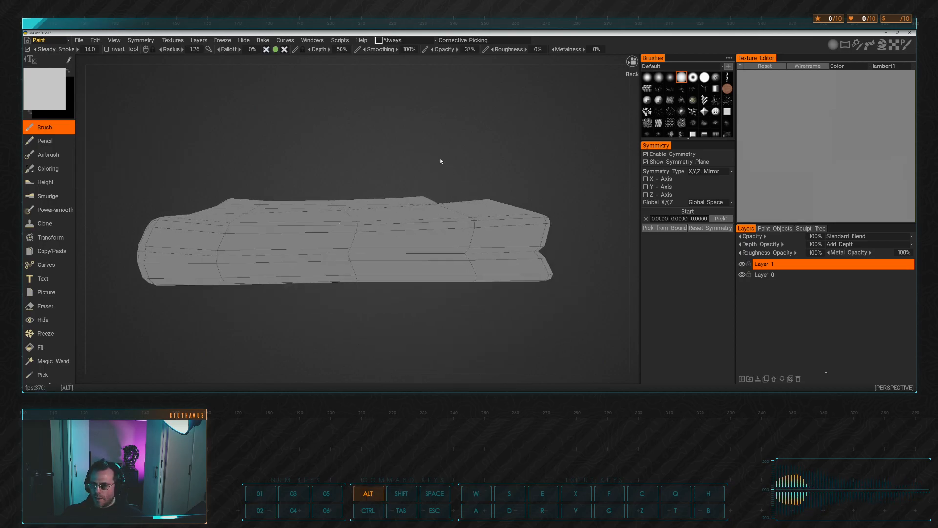
alt+middle_drag(486, 276, 574, 261)
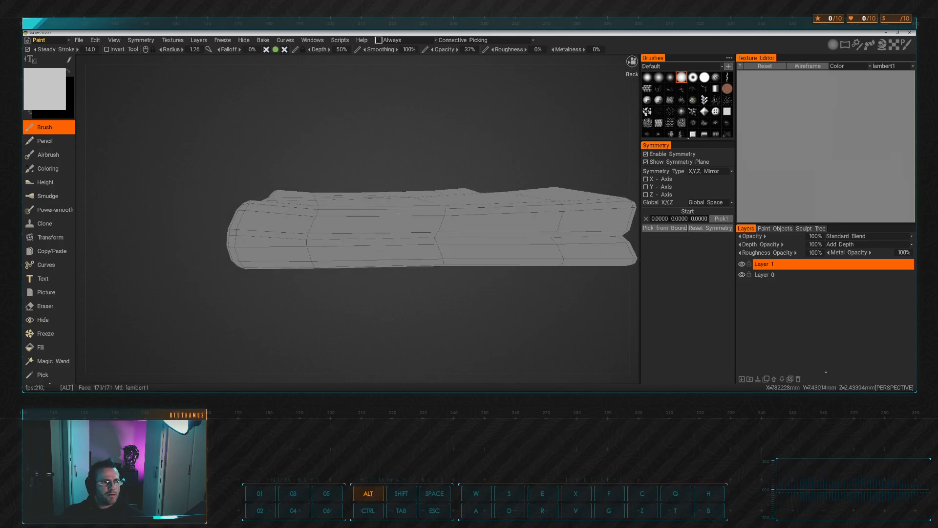
click(69, 72)
ctrl+scroll(263, 249, down, 3)
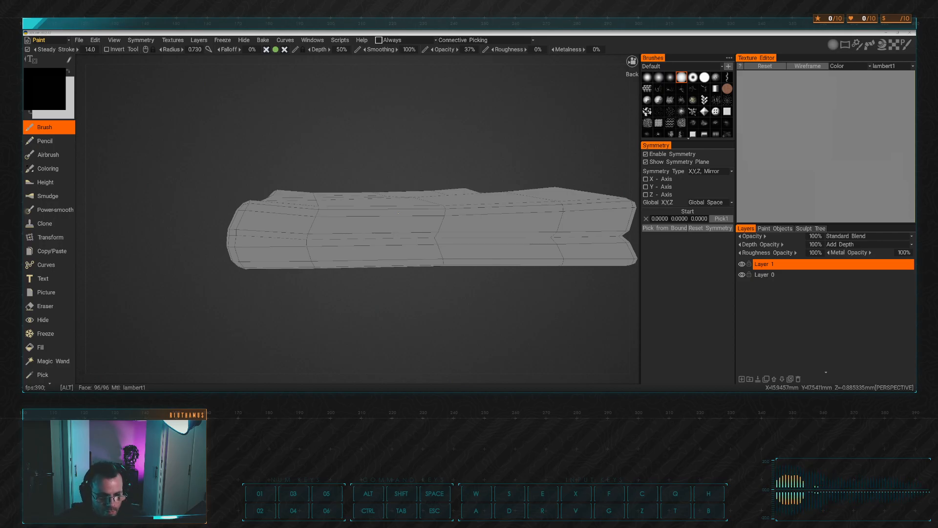
mouse_move(398, 213)
alt+mouse_down()
mouse_move(327, 158)
mouse_move(352, 198)
mouse_move(315, 155)
mouse_move(321, 159)
mouse_move(308, 163)
alt+mouse_up()
click(250, 201)
mouse_move(268, 204)
mouse_down()
mouse_move(545, 196)
mouse_move(534, 195)
mouse_up()
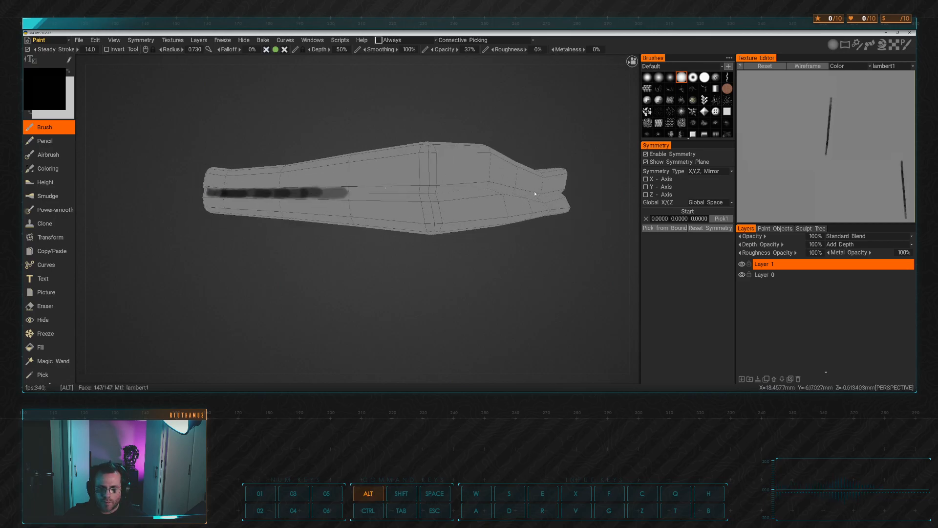
Continue the dark line through the gap between the two layers around the remaining sides of the pants
mouse_move(342, 194)
mouse_down()
mouse_move(440, 193)
mouse_move(386, 188)
mouse_up()
mouse_move(220, 186)
mouse_down()
mouse_move(365, 183)
mouse_move(317, 200)
mouse_move(457, 215)
mouse_up()
drag(415, 213, 495, 218)
mouse_move(488, 218)
alt+mouse_down()
mouse_move(396, 212)
mouse_move(442, 213)
alt+mouse_up()
mouse_move(422, 214)
mouse_down()
mouse_move(480, 216)
mouse_move(352, 212)
mouse_up()
drag(232, 200, 292, 201)
mouse_move(292, 202)
alt+mouse_down()
mouse_move(362, 203)
mouse_move(322, 207)
alt+mouse_up()
mouse_move(230, 206)
mouse_down()
mouse_move(570, 203)
mouse_move(587, 185)
mouse_move(465, 192)
mouse_move(482, 195)
mouse_up()
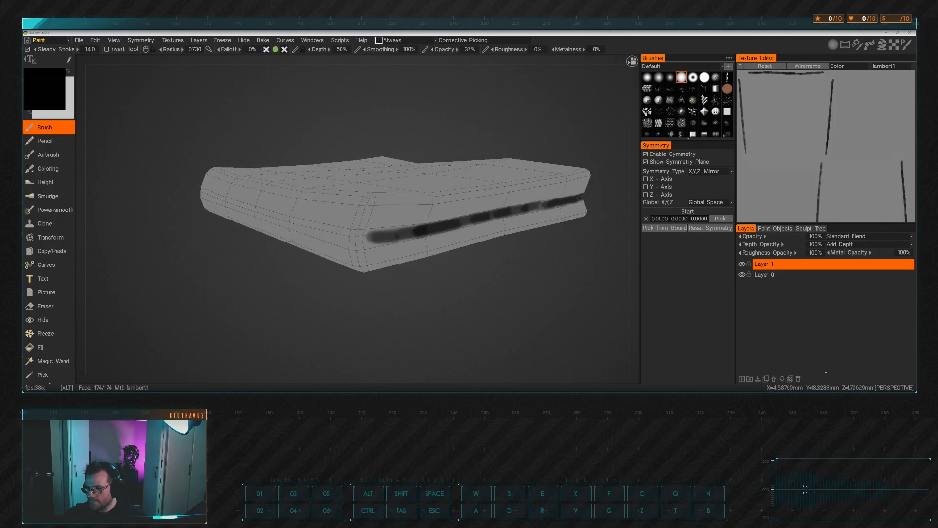
Smooth the edges of the painted gap shading around the pants with a larger brush radius of 1.05
mouse_move(432, 132)
alt+mouse_down()
mouse_move(441, 155)
mouse_move(442, 136)
mouse_move(421, 125)
alt+mouse_up()
scroll(286, 264, up, 2)
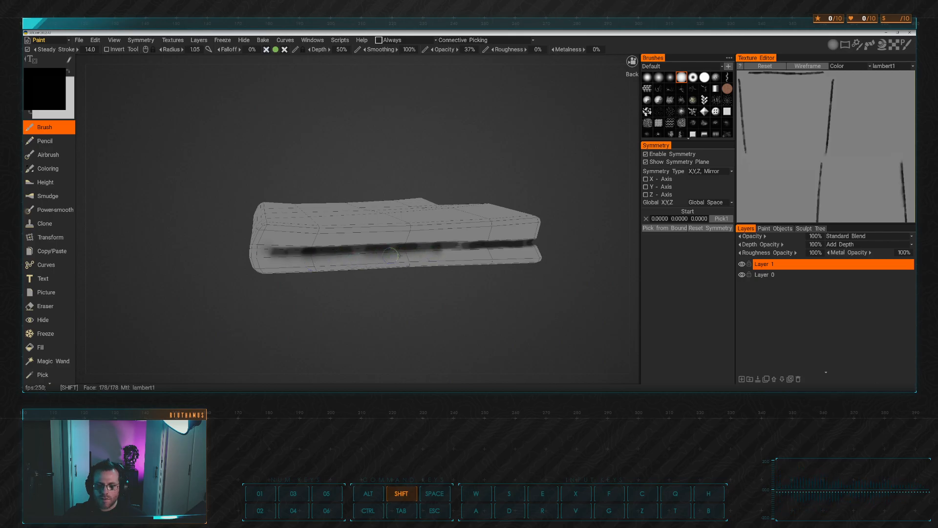
alt+drag(552, 252, 352, 265)
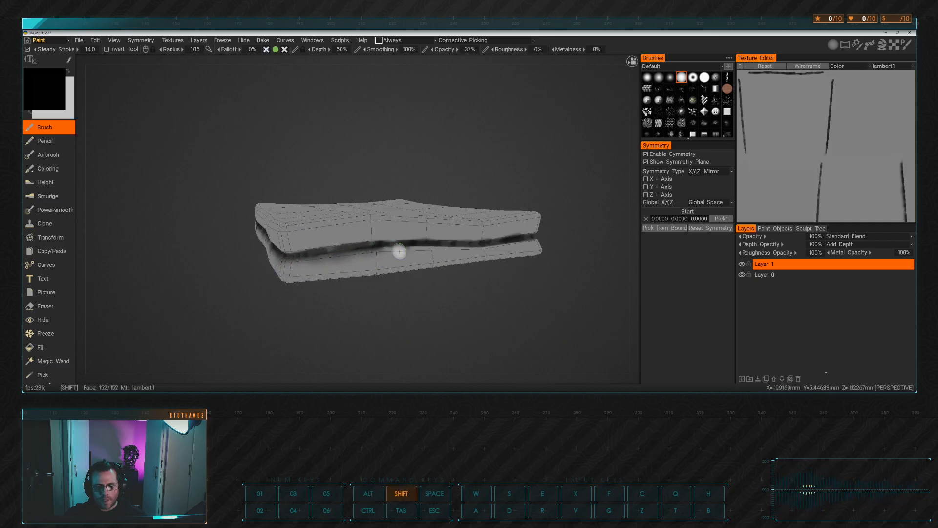
middle_drag(444, 253, 381, 265)
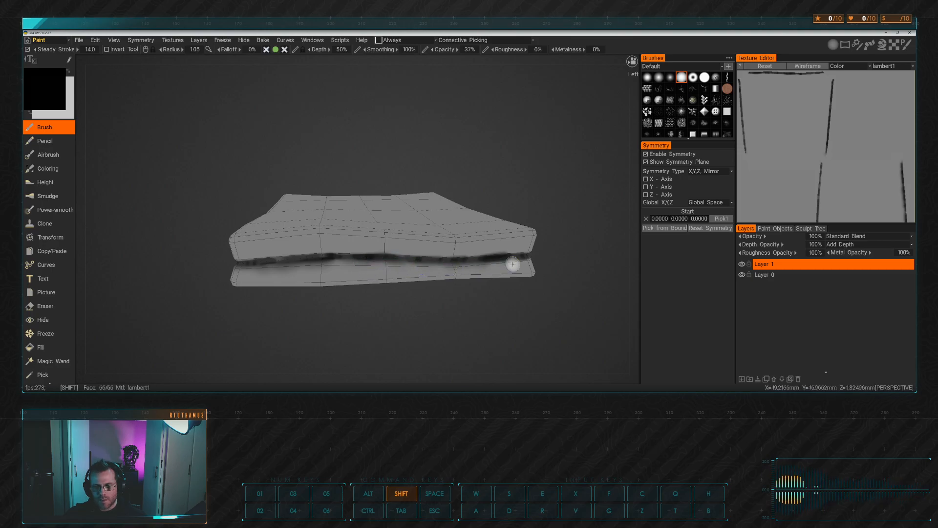
middle_drag(385, 234, 318, 279)
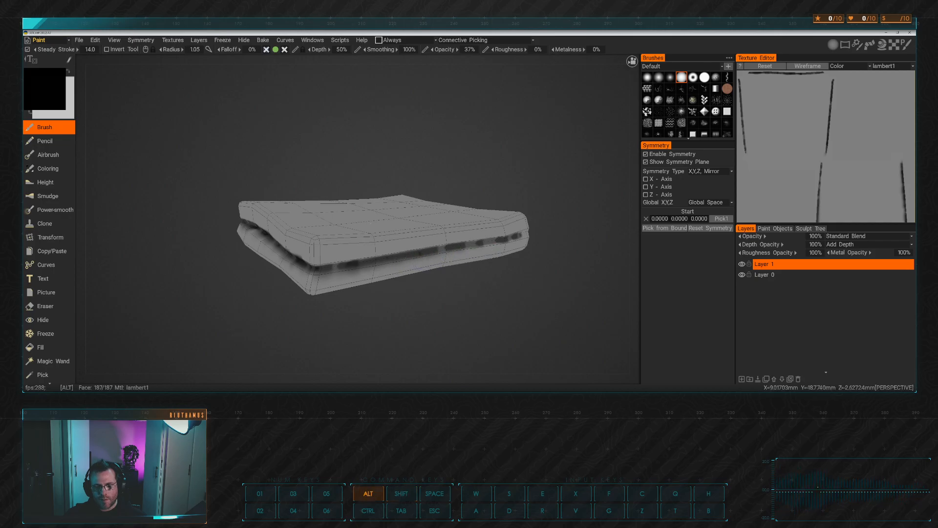
alt+drag(419, 268, 344, 275)
alt+drag(523, 276, 499, 273)
Reduce the brush radius to 0.461 and even out the dark core of the gap line around the sides
ctrl+right_drag(411, 262, 409, 264)
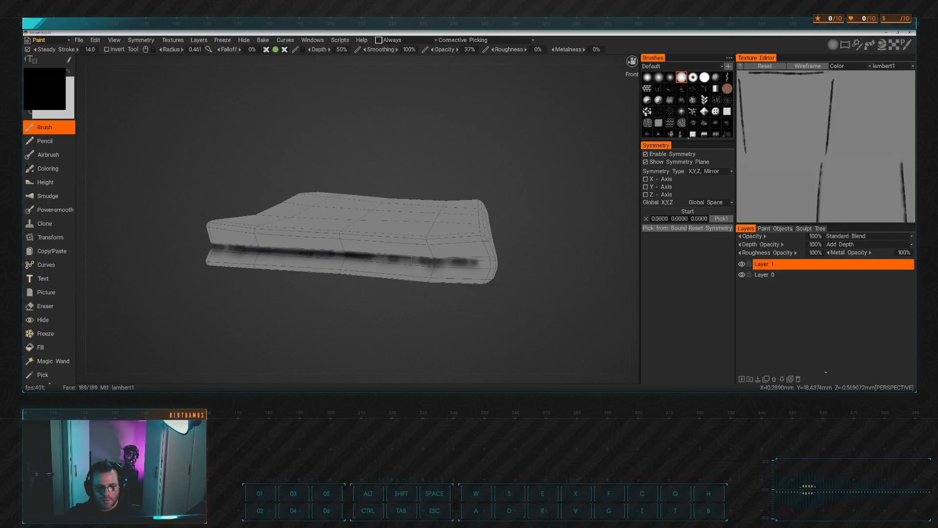
mouse_move(470, 261)
alt+mouse_down()
mouse_move(349, 263)
mouse_move(383, 268)
mouse_move(454, 248)
alt+mouse_up()
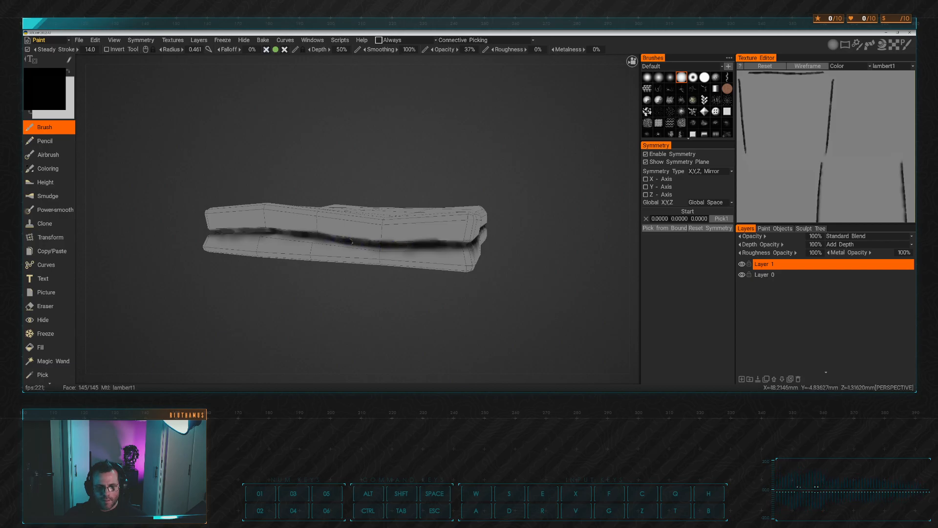
alt+drag(350, 241, 345, 243)
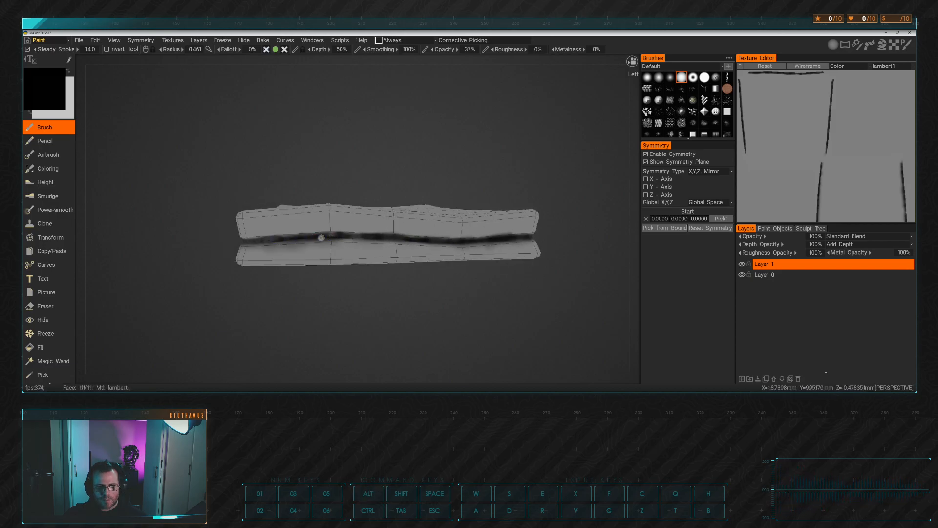
alt+drag(371, 237, 434, 238)
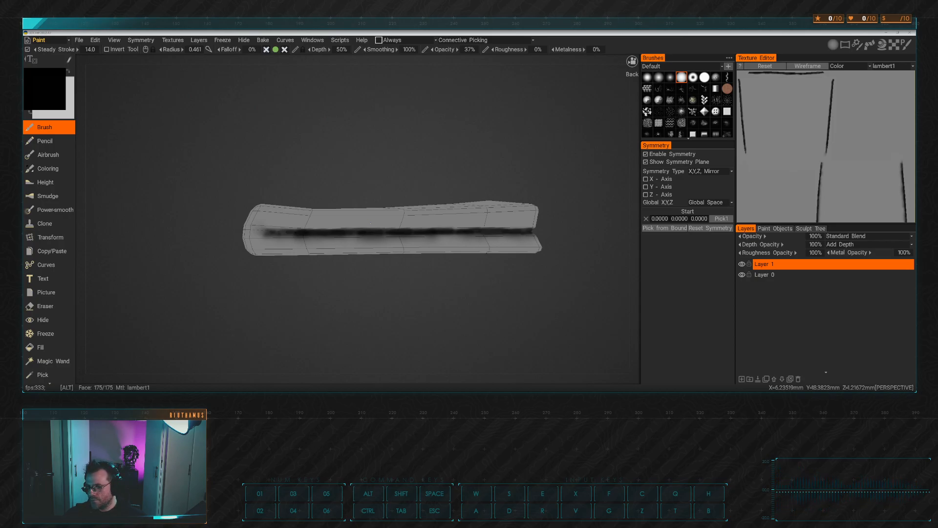
alt+drag(322, 127, 363, 149)
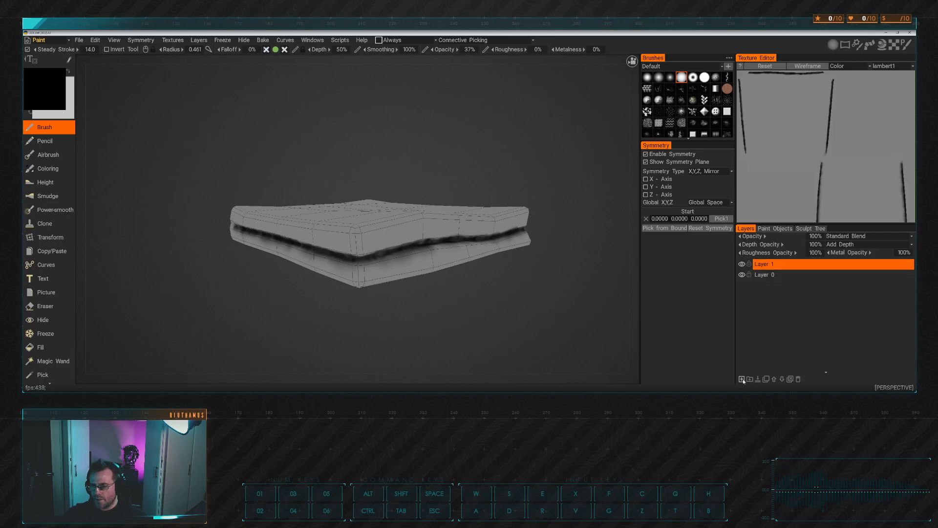
Add a layer directly above Layer 0 and fill the mesh on it with white #FFFFFF
click(764, 276)
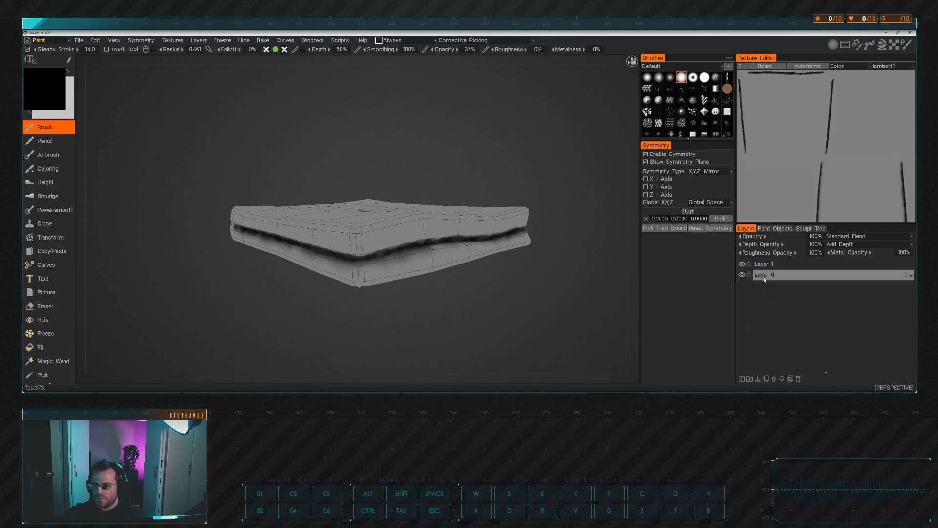
click(46, 104)
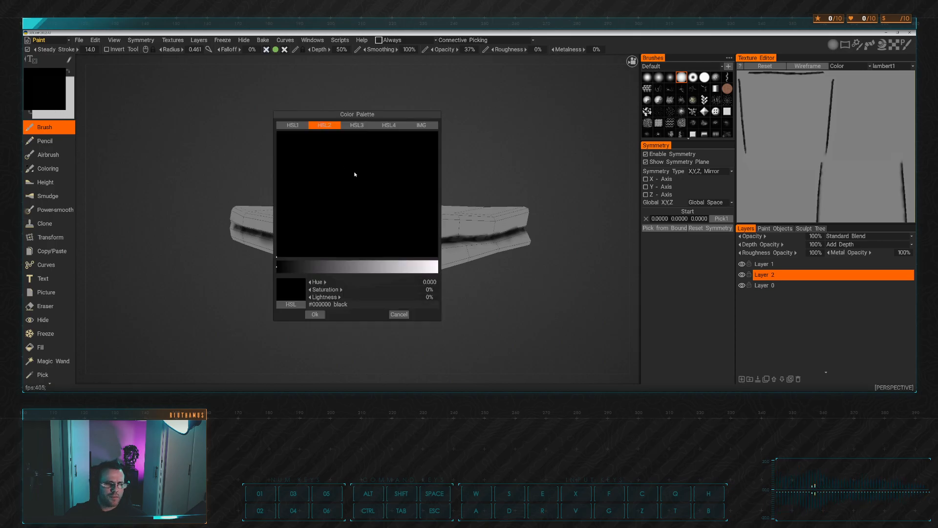
click(425, 268)
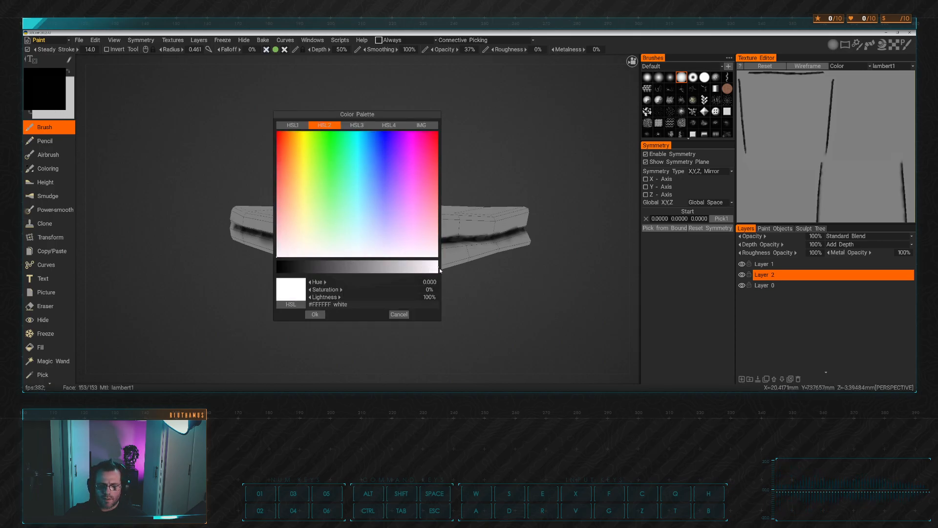
click(314, 314)
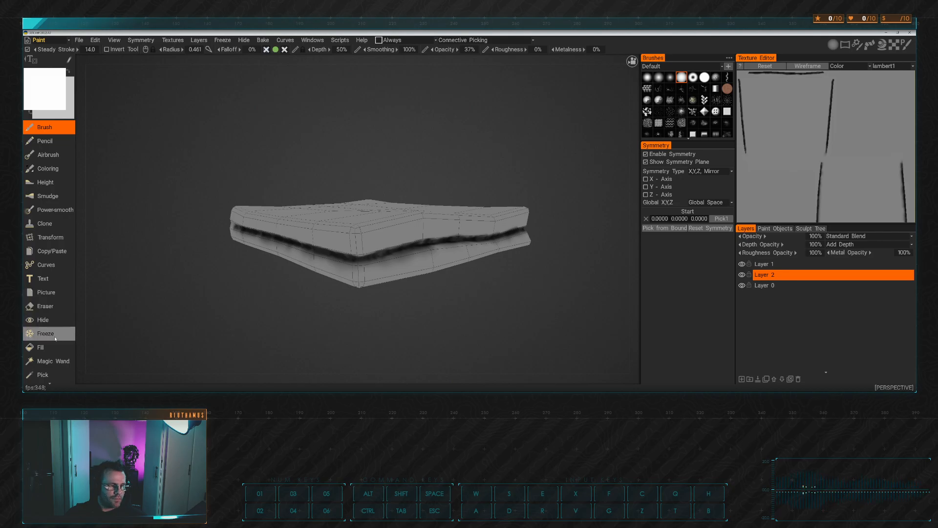
click(41, 347)
click(340, 250)
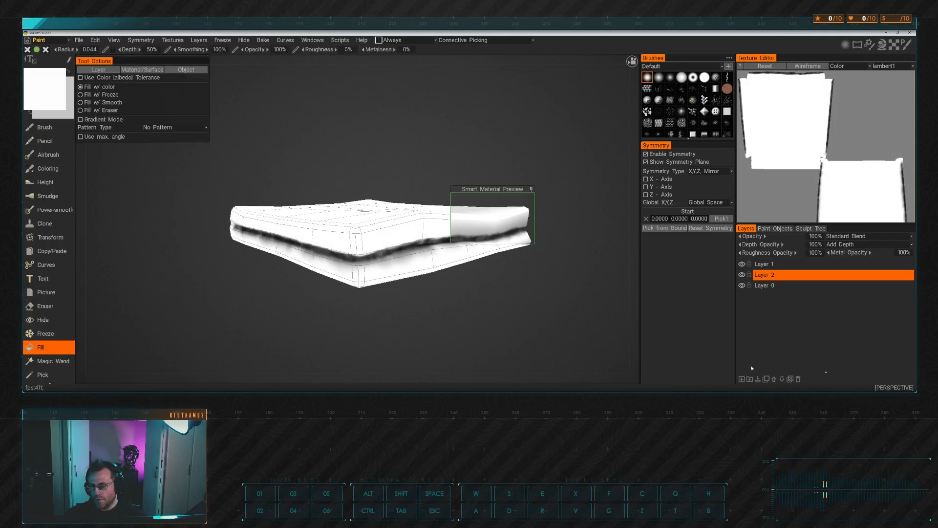
Add a layer above Layer 1 and fill the mesh on it with the dark blue #365462
click(766, 266)
click(742, 379)
click(45, 89)
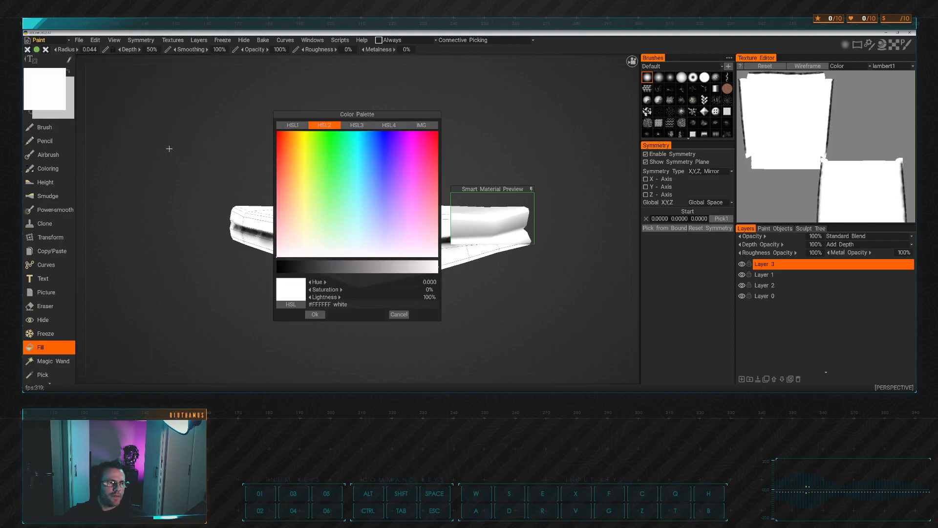
mouse_move(378, 197)
mouse_down()
mouse_move(361, 191)
mouse_move(367, 206)
mouse_up()
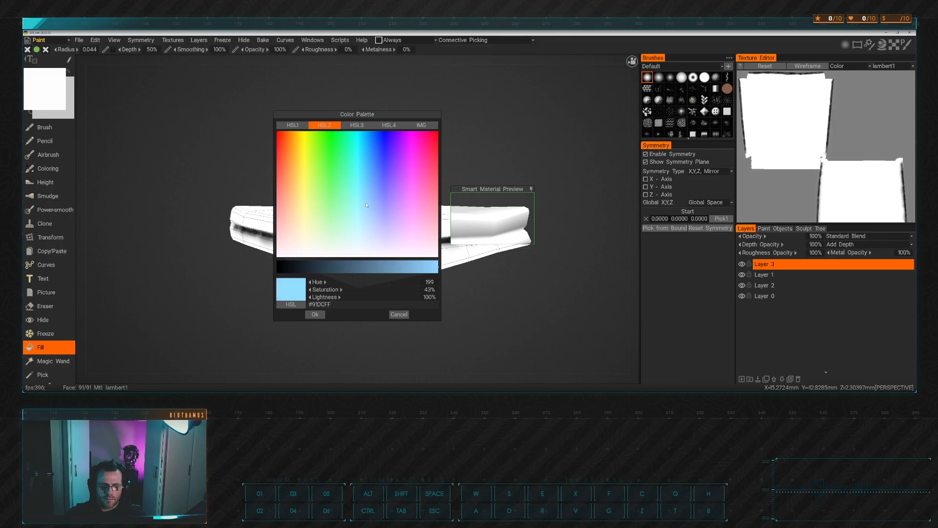
drag(367, 268, 341, 269)
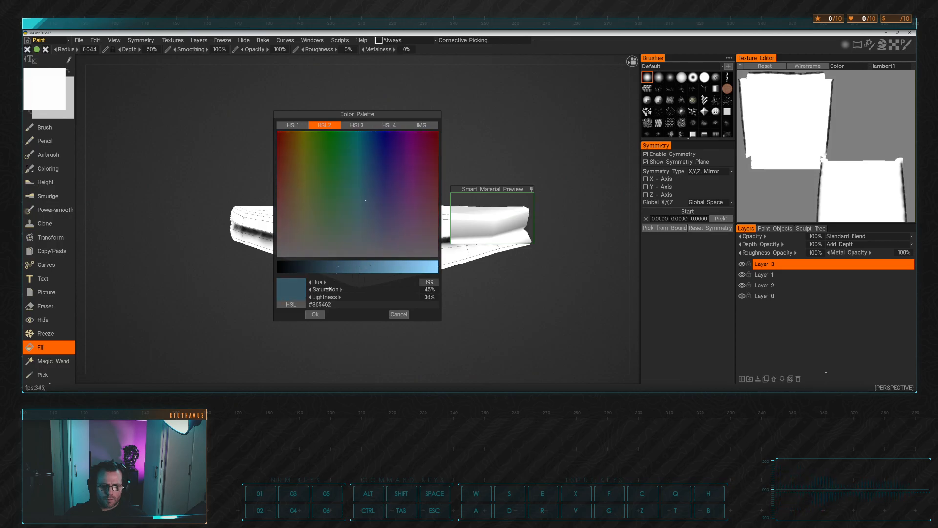
click(315, 314)
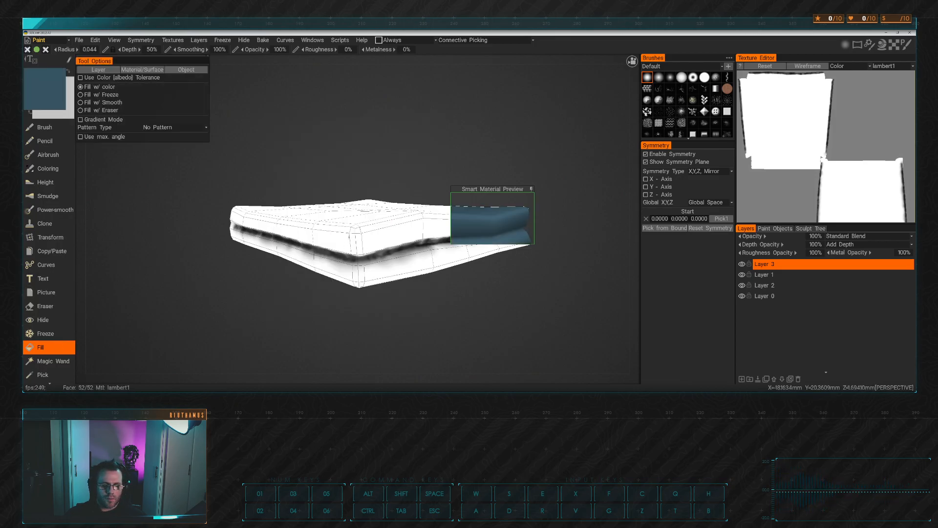
click(386, 240)
alt+drag(386, 242, 349, 242)
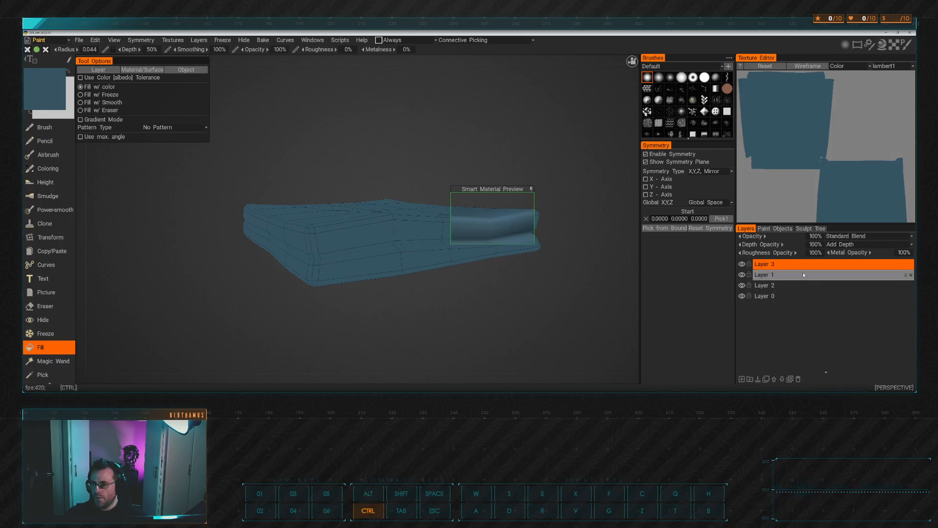
Set the blue layer's blend mode to Multiply and check the shading on the mesh from a distance
click(847, 236)
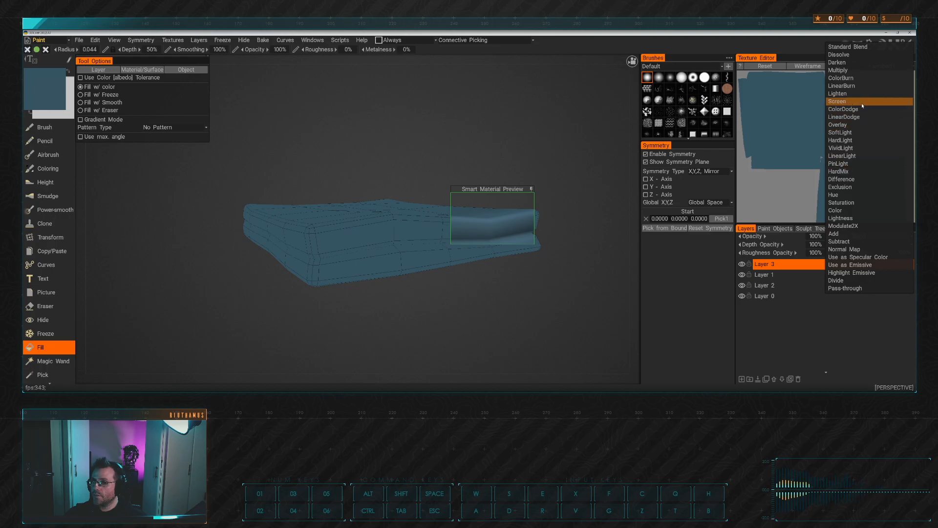
click(843, 70)
alt+drag(465, 124, 412, 131)
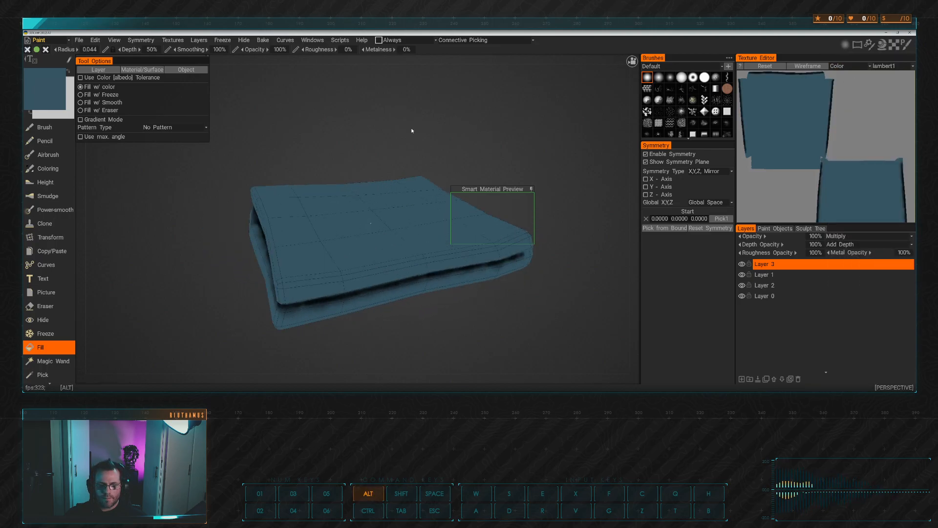
alt+right_drag(412, 130, 430, 54)
alt+drag(381, 100, 416, 126)
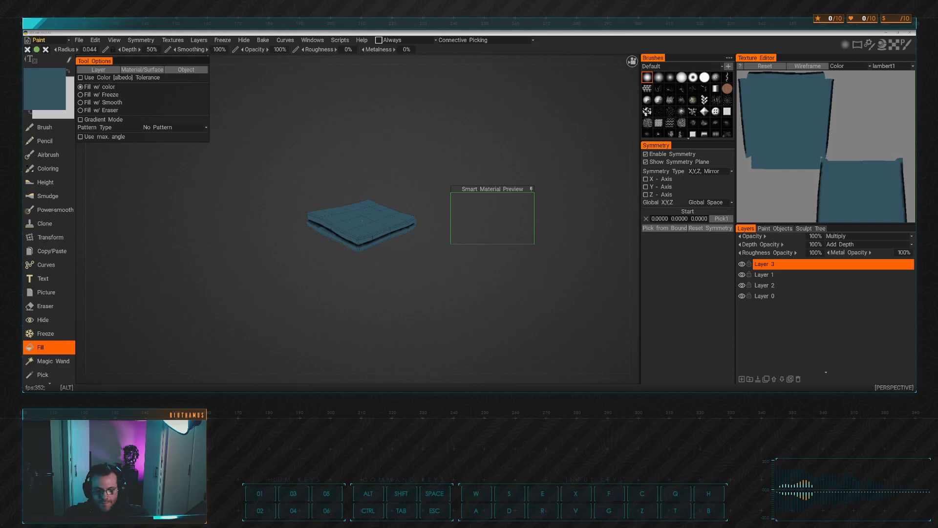
alt+drag(409, 146, 403, 118)
alt+middle_drag(402, 118, 386, 149)
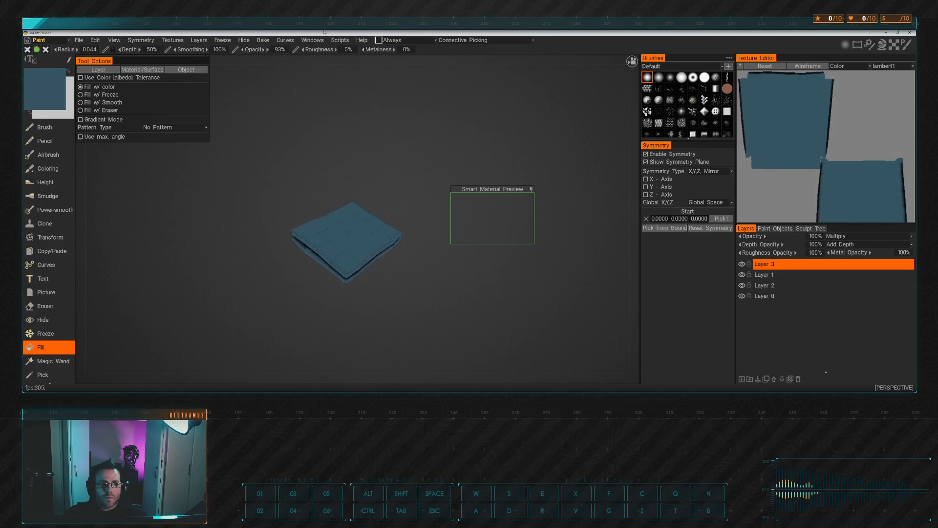
Lower the Fill tool's opacity to 44% and add a new layer on top of the blue layer
drag(280, 50, 231, 49)
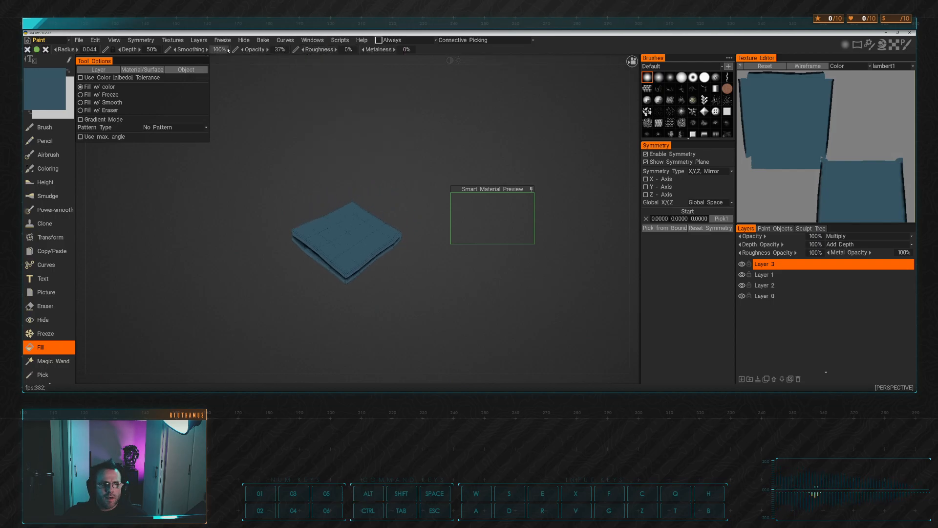
alt+drag(386, 153, 379, 123)
alt+right_drag(379, 123, 411, 159)
alt+drag(411, 161, 430, 147)
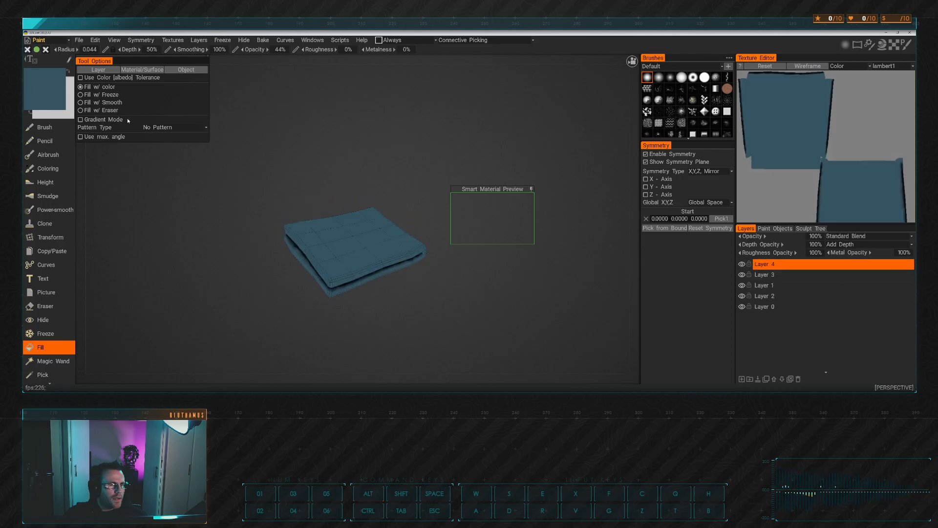
Choose a lighter shade of the same blue as the paint color
click(42, 86)
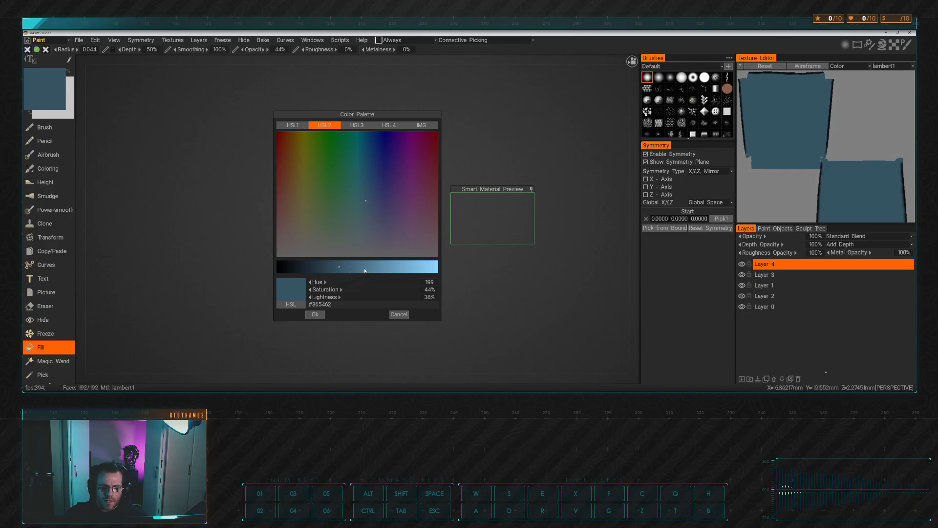
click(361, 269)
click(316, 314)
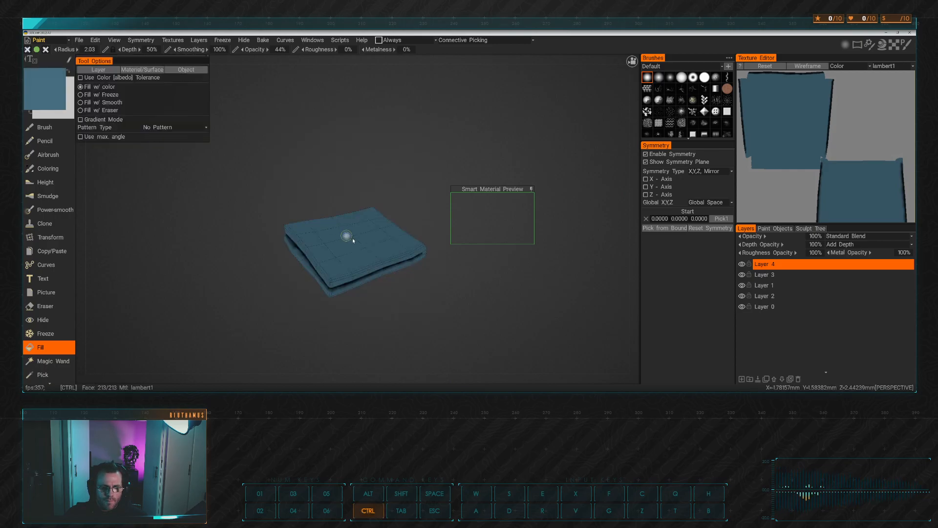
Try filling the new top layer with the lighter blue and undo it
alt+drag(360, 229, 342, 237)
click(326, 229)
key(ctrl+z)
Paint soft lighter-blue highlights across the top face of the folded pants with a large soft brush
click(45, 127)
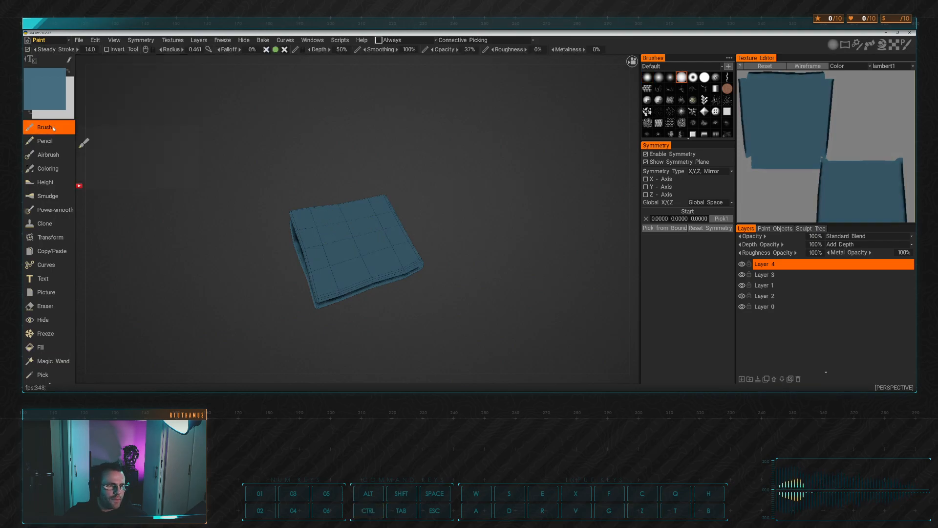
ctrl+right_drag(349, 234, 363, 244)
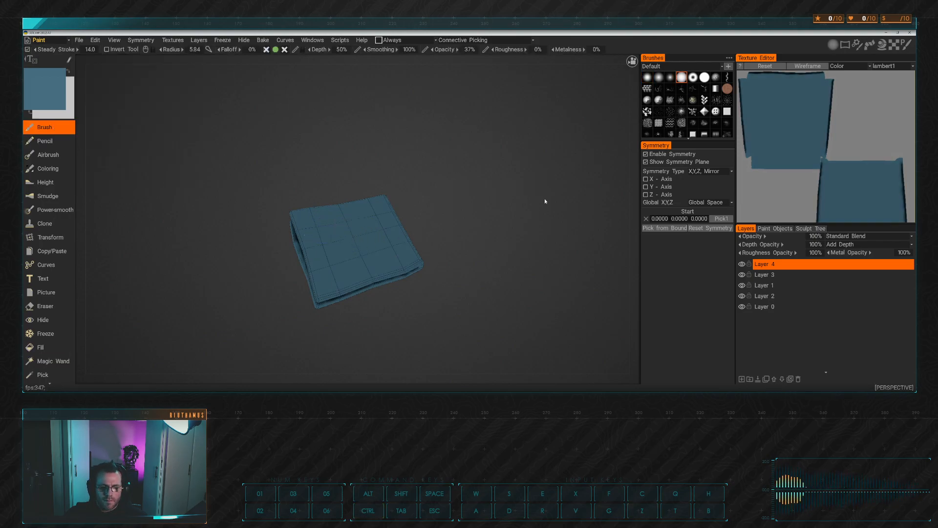
click(670, 78)
click(332, 219)
click(344, 252)
click(345, 256)
click(317, 235)
click(338, 215)
click(358, 240)
click(372, 258)
click(377, 238)
click(336, 224)
click(353, 223)
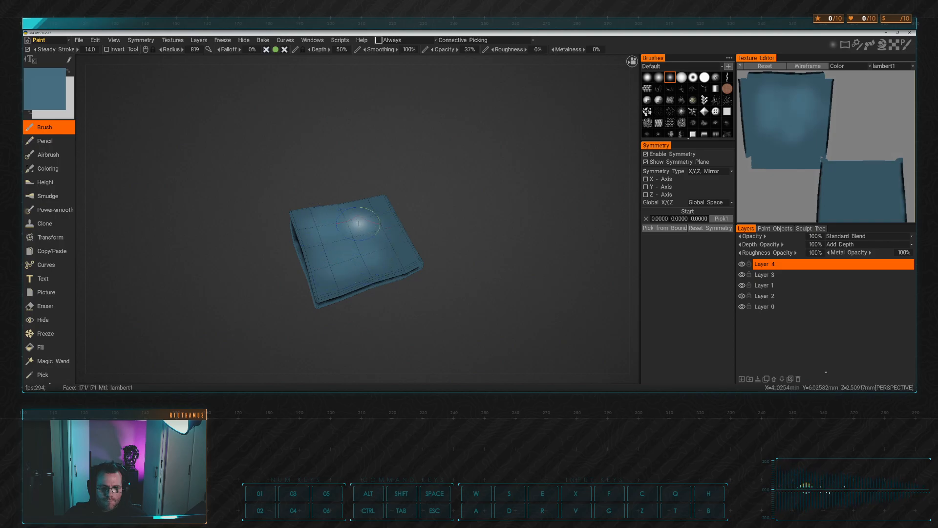
Brush lighter blue over the rounded fold side using a brush radius of 2.07
alt+drag(380, 219, 340, 240)
alt+middle_drag(340, 241, 392, 234)
alt+right_drag(392, 234, 440, 262)
alt+middle_drag(440, 262, 376, 255)
mouse_move(376, 255)
alt+right_down()
mouse_move(362, 267)
mouse_move(300, 262)
alt+right_up()
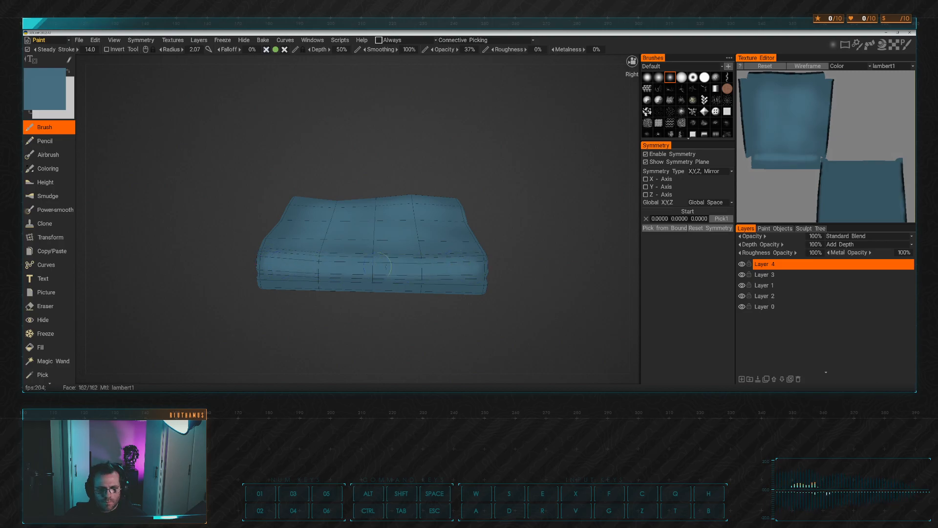
Reduce the brush radius to 0.674 and highlight the lower layer beneath the gap on the back, left and front sides
alt+drag(411, 268, 294, 240)
ctrl+right_drag(285, 241, 282, 241)
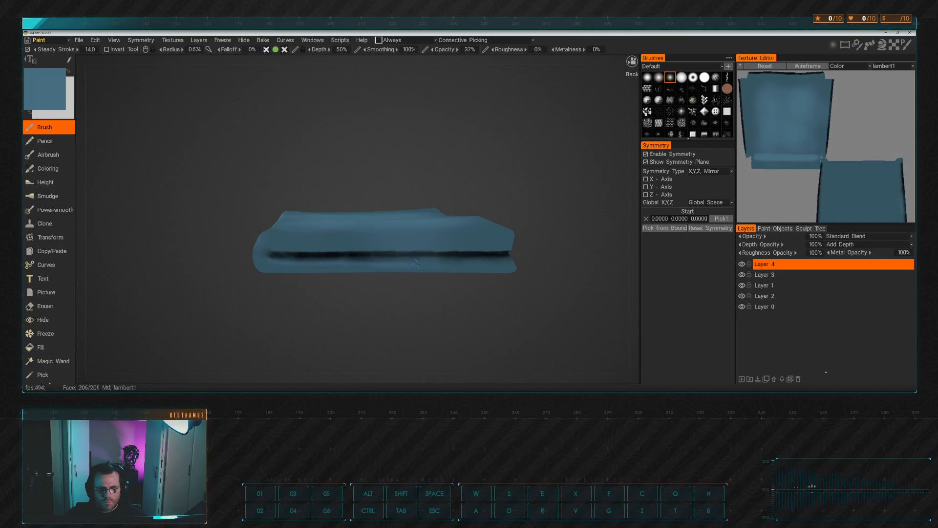
alt+drag(507, 263, 291, 276)
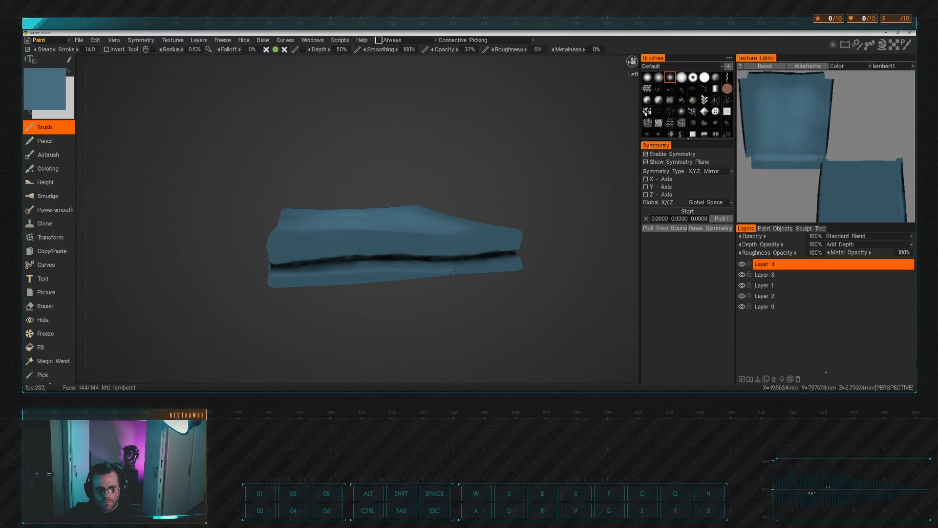
alt+drag(500, 262, 386, 264)
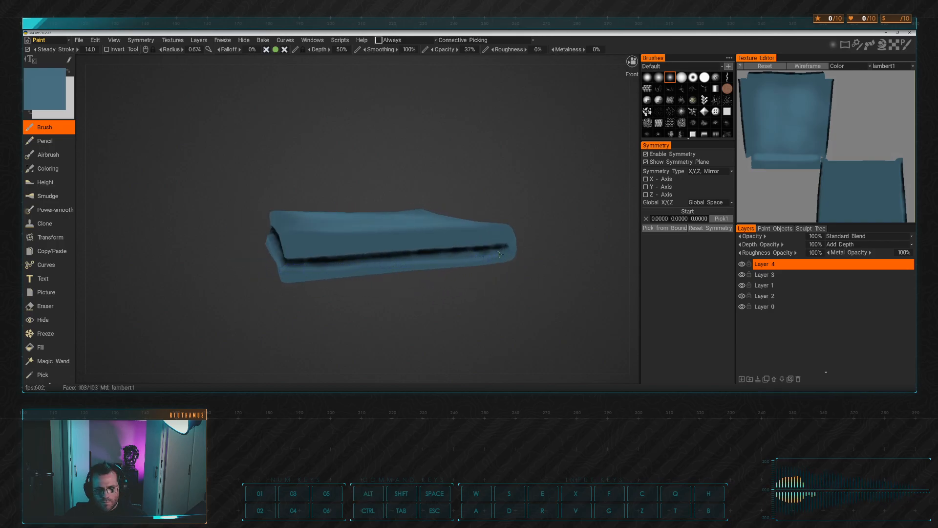
Paint thin lighter-blue highlights along the upper layer's top edges on the front, back and left sides
alt+drag(424, 261, 243, 255)
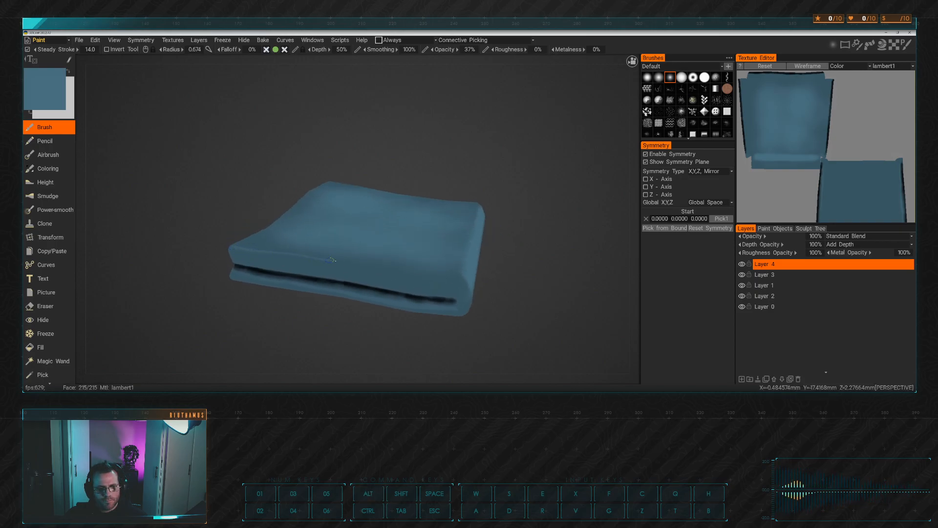
alt+drag(470, 285, 264, 247)
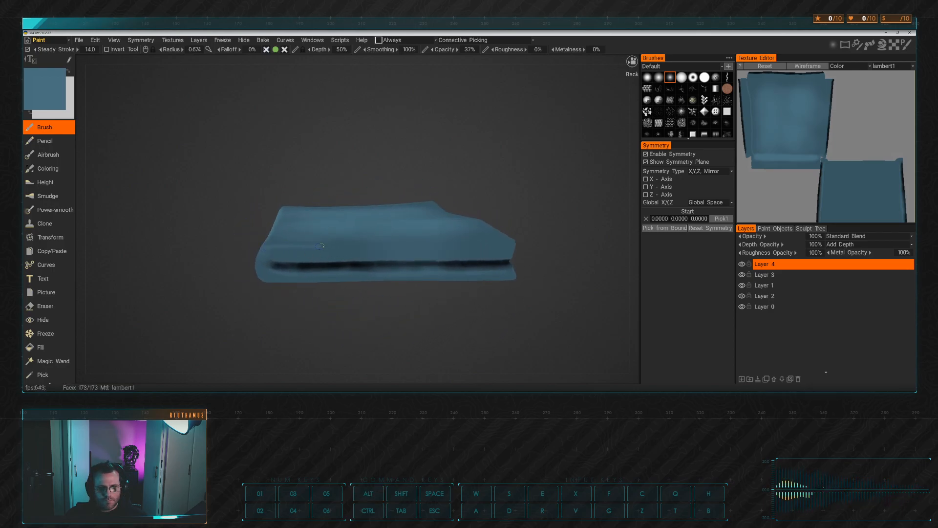
alt+drag(512, 240, 300, 259)
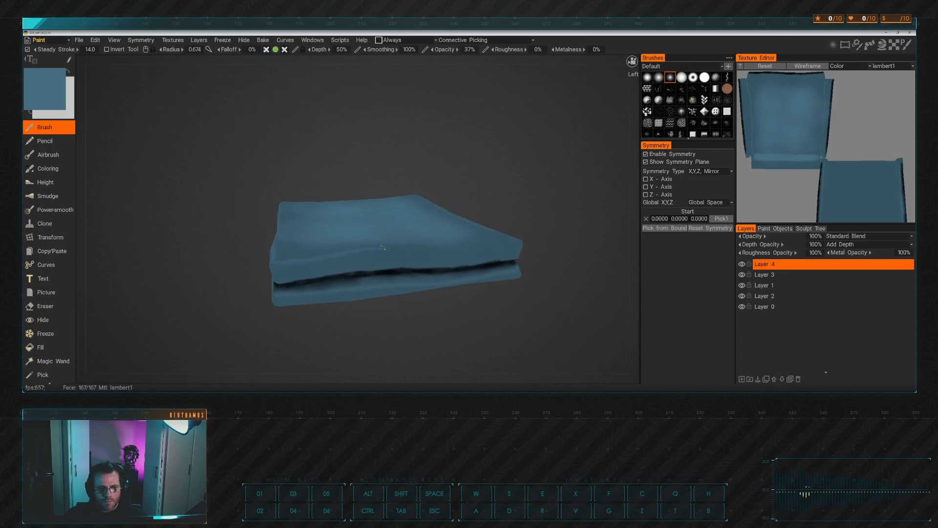
alt+drag(538, 240, 360, 279)
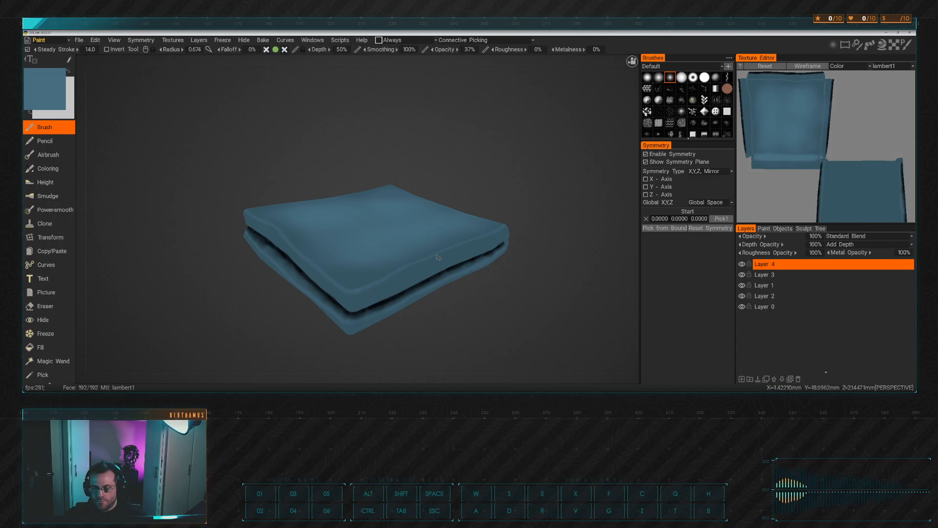
Blend the highlights on the top face with a soft brush of radius 1.97 at 15% opacity
alt+drag(445, 241, 356, 247)
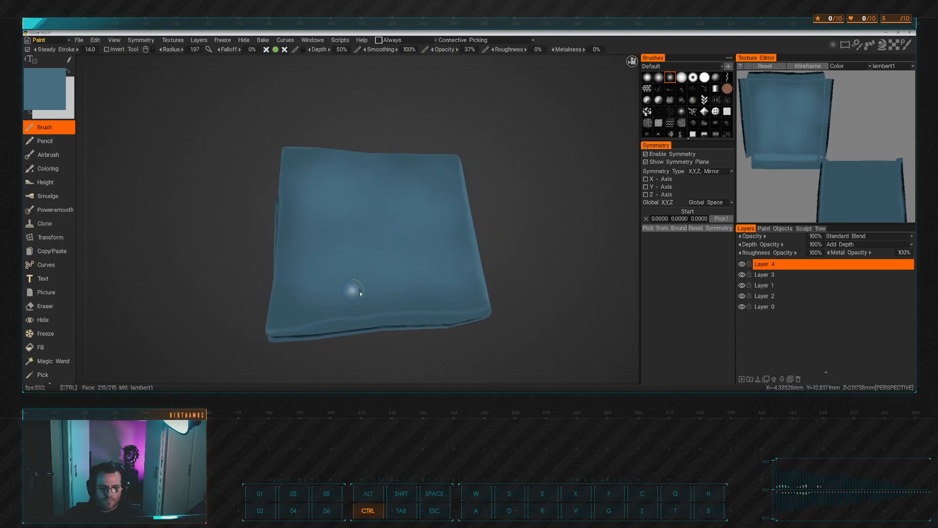
alt+middle_drag(289, 297, 356, 273)
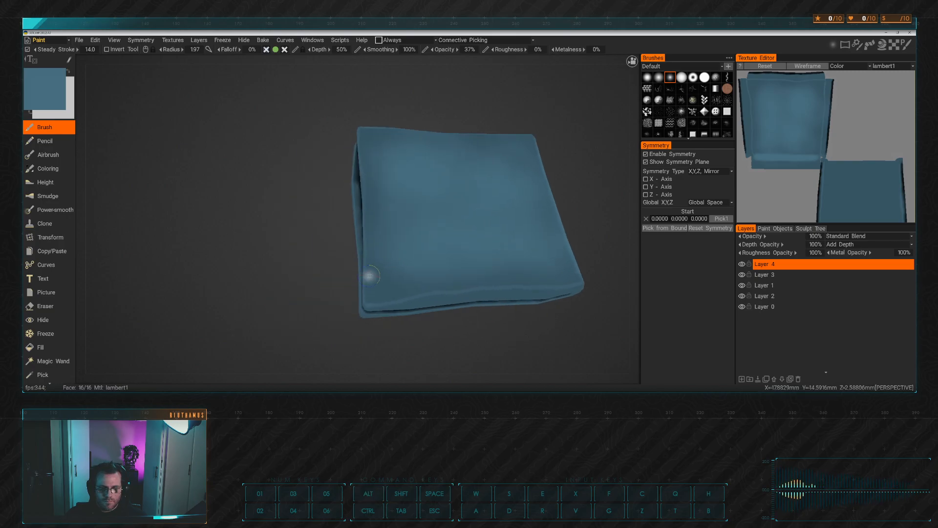
key(ctrl)
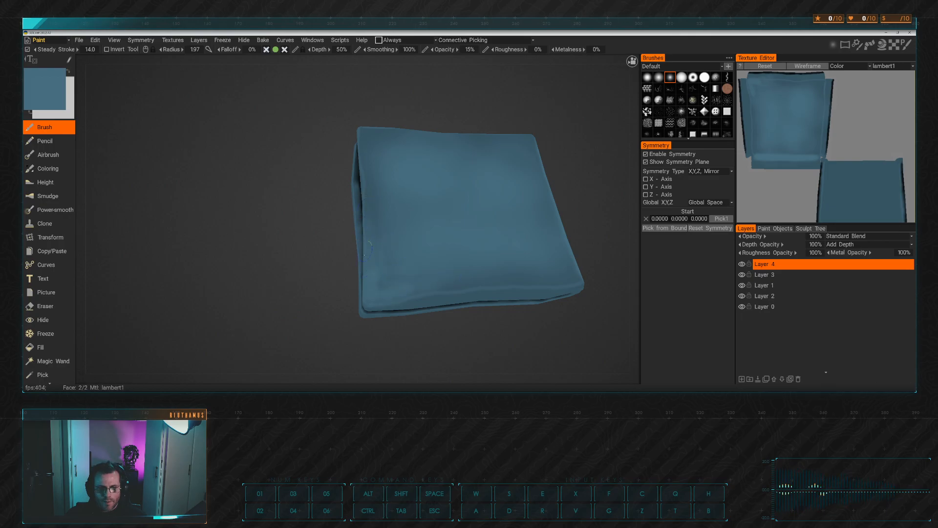
alt+drag(475, 279, 373, 289)
alt+drag(425, 331, 386, 305)
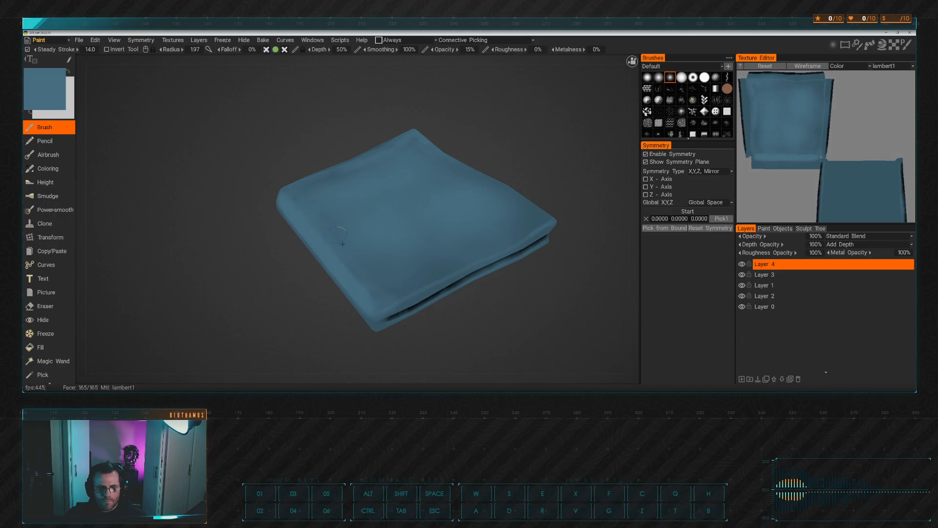
alt+drag(397, 292, 439, 295)
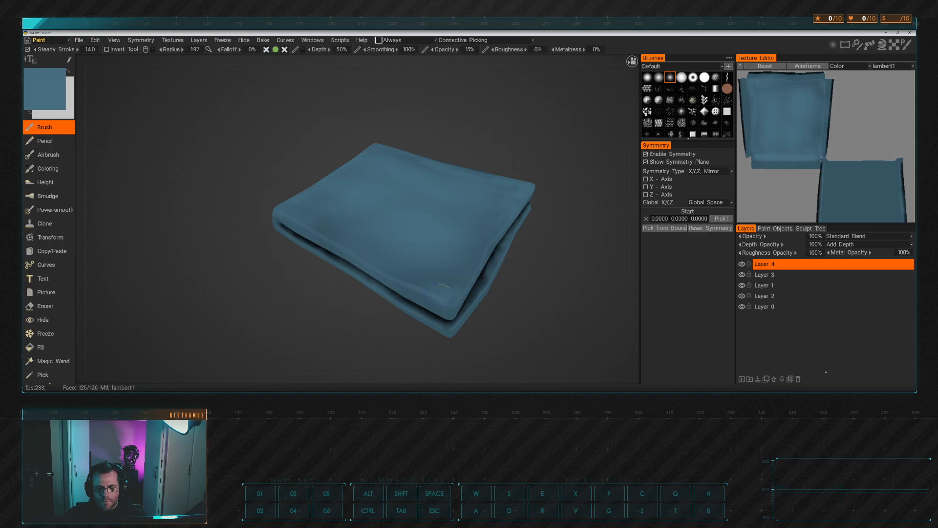
Blend the light blue softly along the rounded fold side and the front side
key(alt)
mouse_move(418, 276)
alt+mouse_down()
mouse_move(450, 256)
mouse_move(413, 249)
mouse_move(496, 201)
alt+mouse_up()
key(shift)
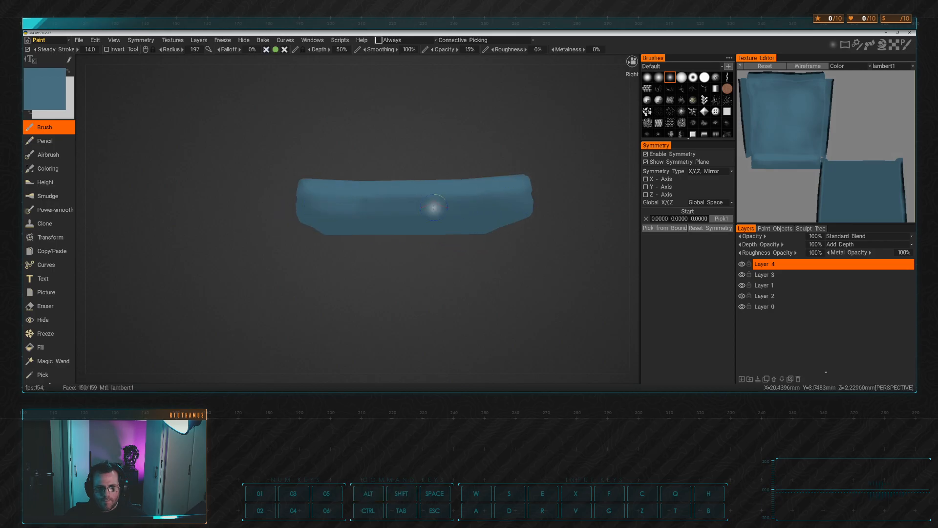
mouse_move(306, 195)
alt+mouse_down()
mouse_move(454, 212)
mouse_move(495, 244)
mouse_move(454, 245)
mouse_move(538, 249)
mouse_move(519, 247)
alt+mouse_up()
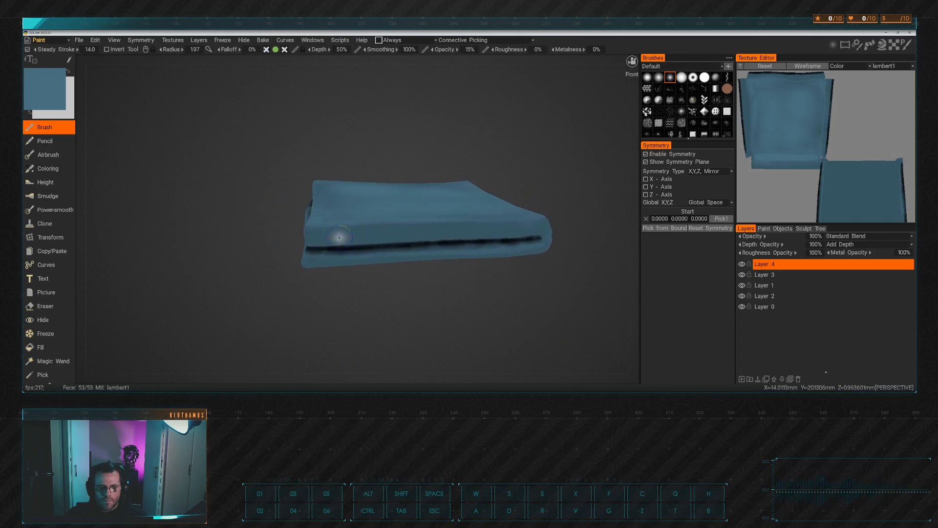
alt+drag(340, 238, 258, 213)
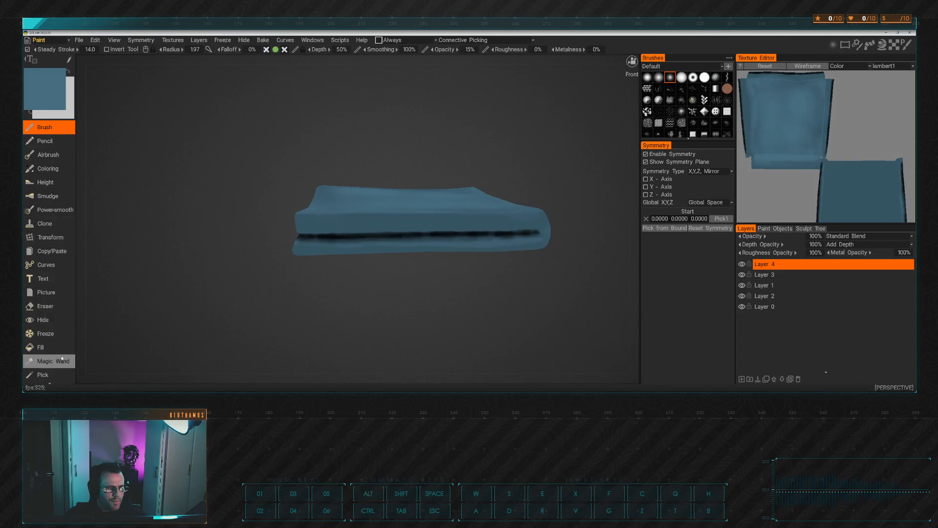
Pick the darker blue from the pants' front side and set the brush to radius 0.745 and 22% opacity
click(44, 374)
alt+drag(340, 232, 391, 253)
click(313, 242)
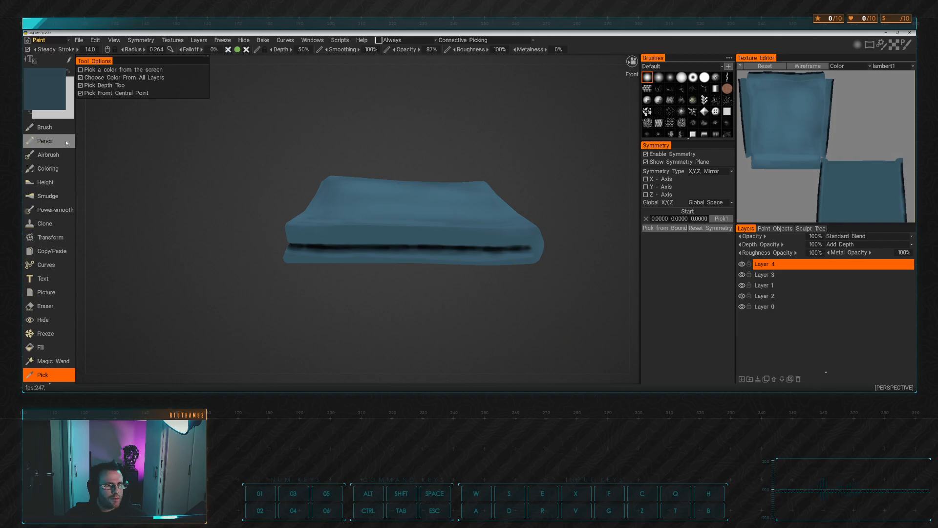
drag(57, 128, 58, 126)
click(48, 124)
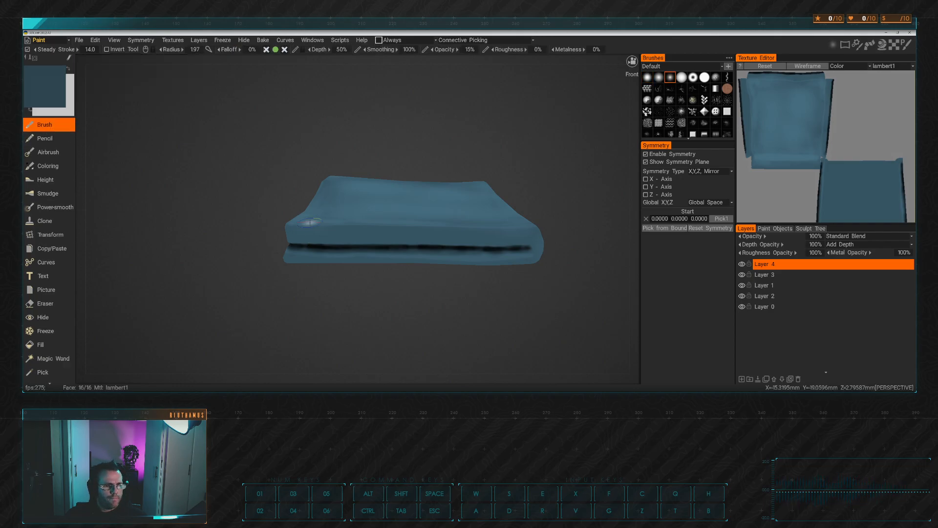
key(ctrl)
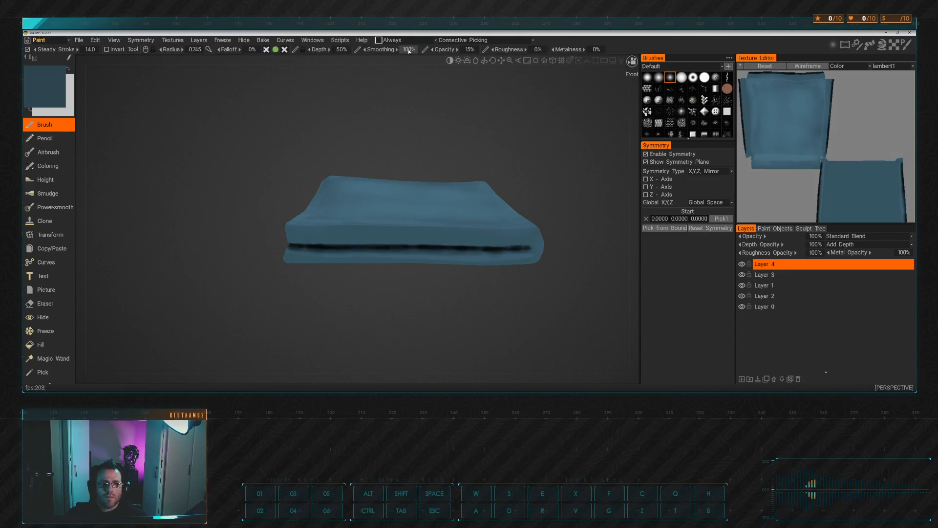
drag(443, 49, 444, 49)
Shade the front side with darker blue just above the gap
mouse_move(313, 239)
alt+mouse_down()
mouse_move(322, 236)
mouse_move(302, 232)
alt+mouse_up()
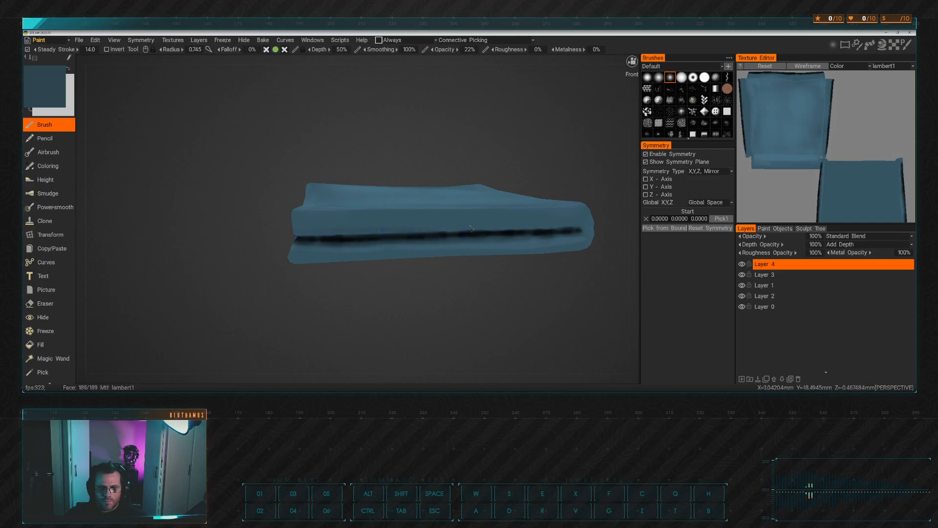
alt+drag(537, 225, 382, 218)
right_drag(382, 218, 407, 217)
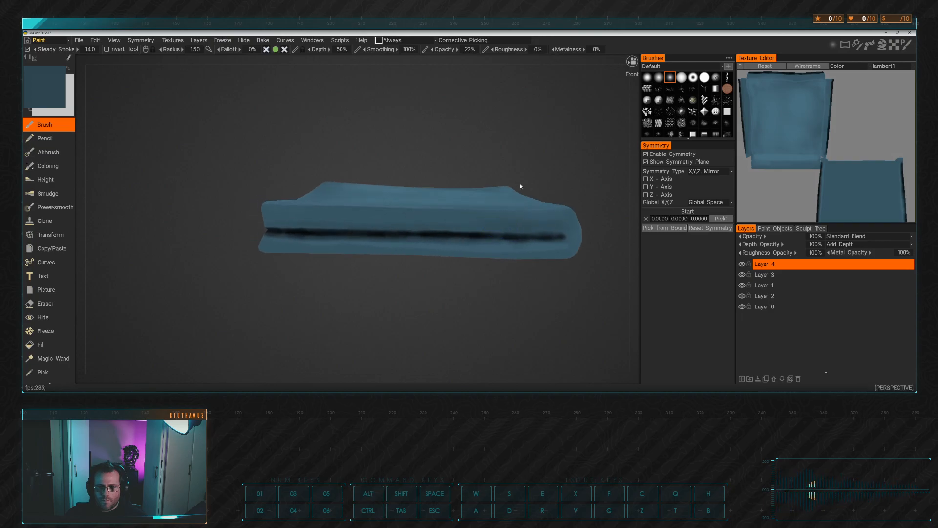
Switch to the harder round brush at radius 1.01 and darken the area above the gap on the front, back and left sides
click(681, 78)
right_drag(382, 227, 329, 226)
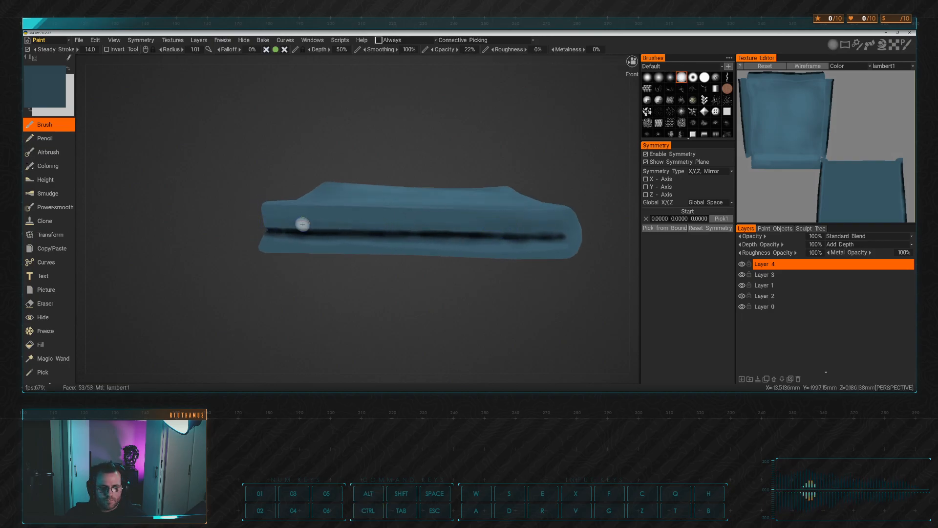
alt+drag(489, 229, 394, 220)
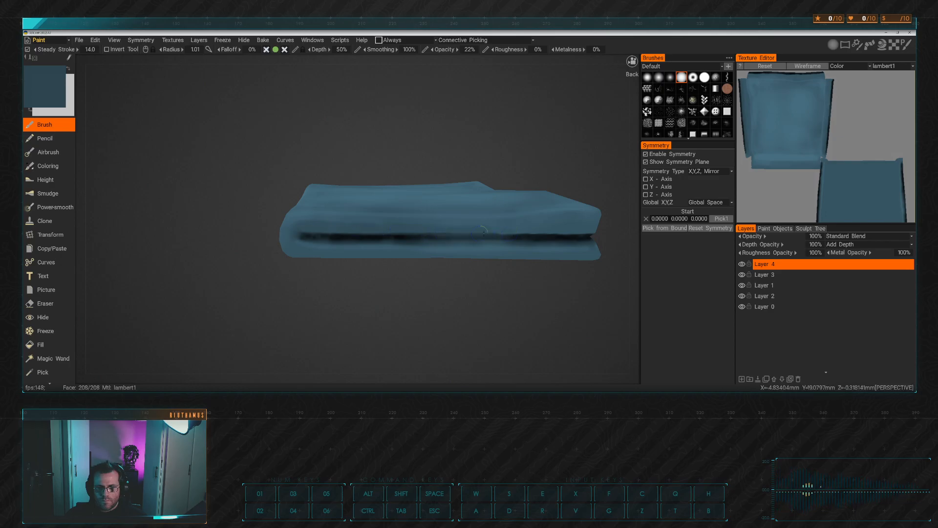
alt+drag(557, 226, 411, 247)
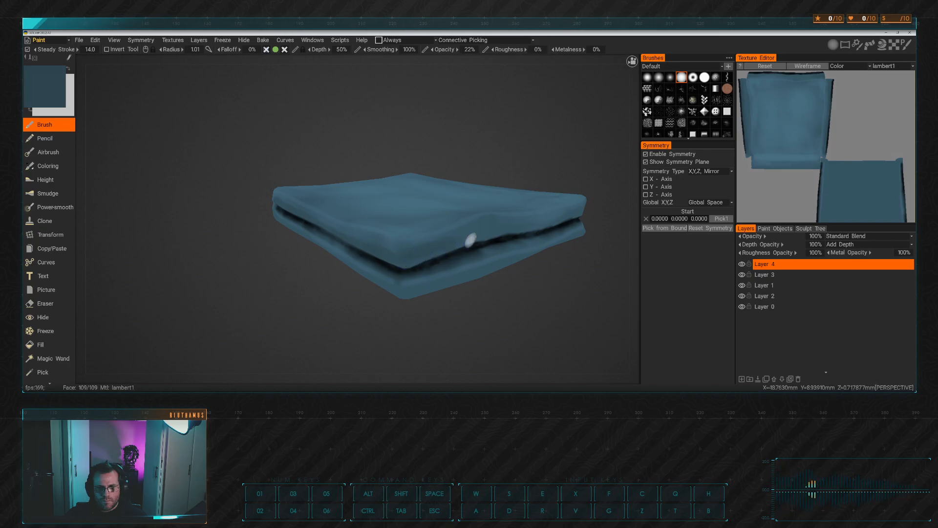
alt+drag(457, 239, 332, 236)
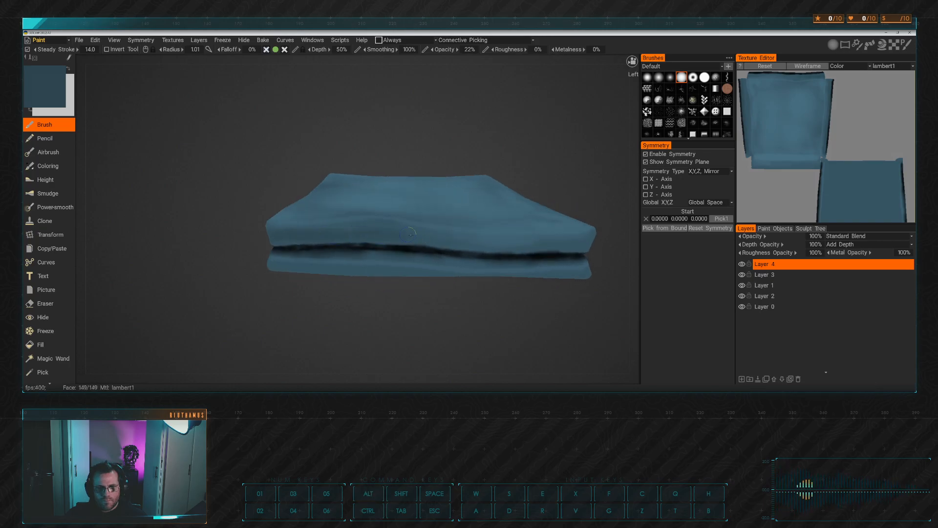
Touch up the darker blue shading around the top face's edges and along the front side
alt+drag(522, 244, 401, 233)
alt+drag(429, 203, 405, 226)
alt+drag(328, 211, 377, 224)
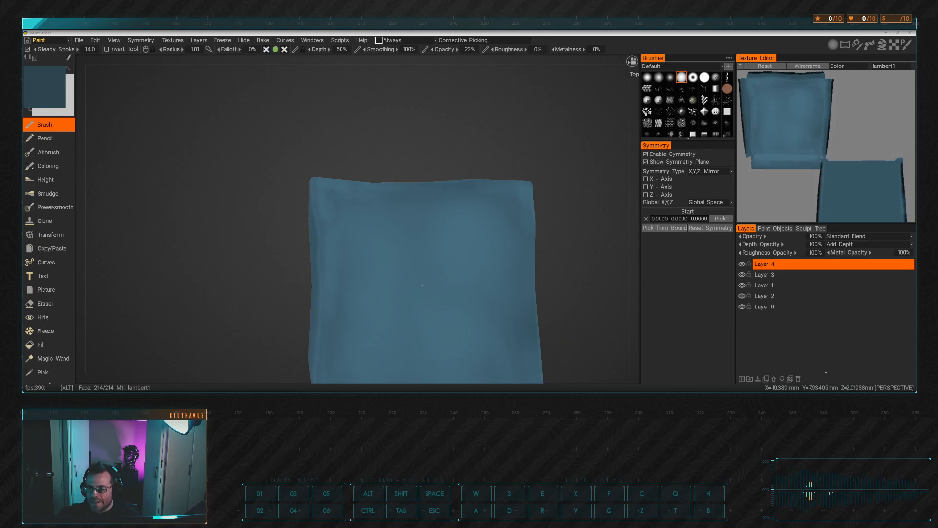
alt+drag(425, 207, 452, 153)
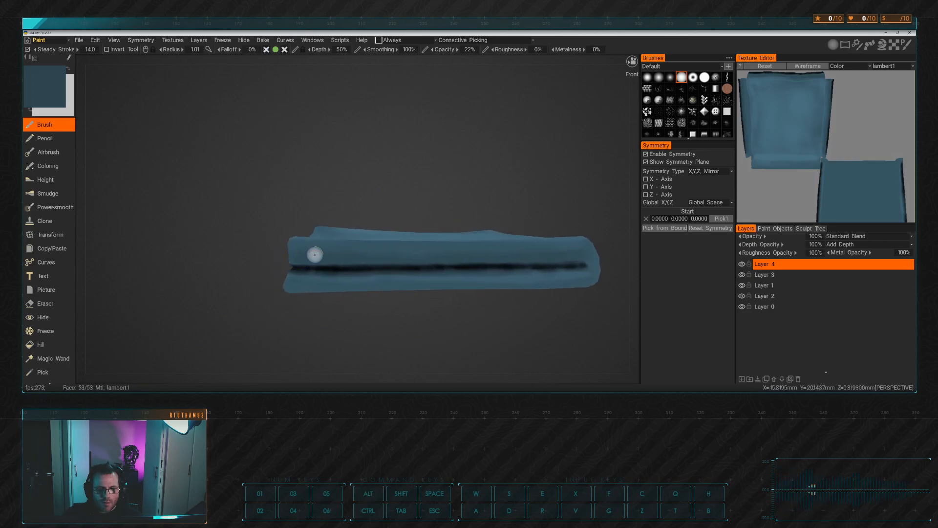
Set the brush radius to 0.644 and paint a darker blue waistband seam across the top face, continuing it over the folded edge
alt+drag(513, 252, 556, 233)
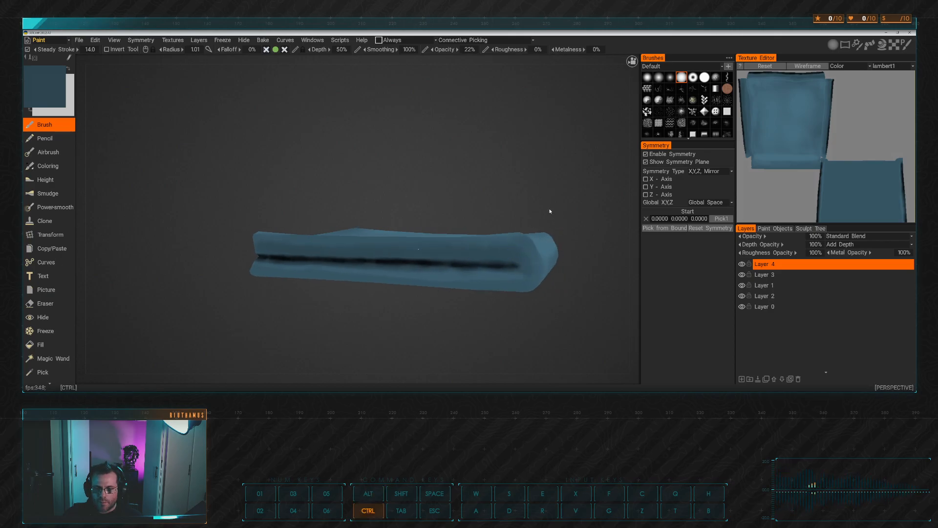
ctrl+scroll(547, 208, down, 1)
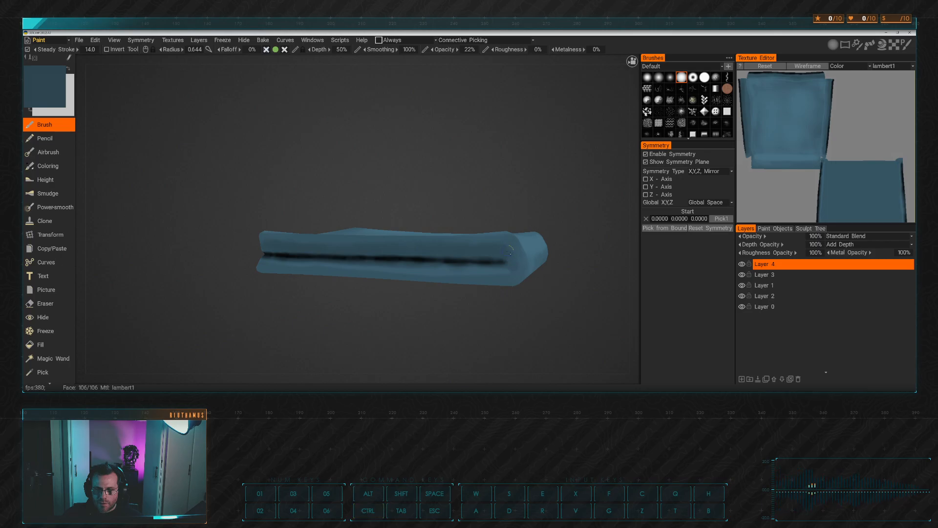
alt+drag(511, 266, 304, 309)
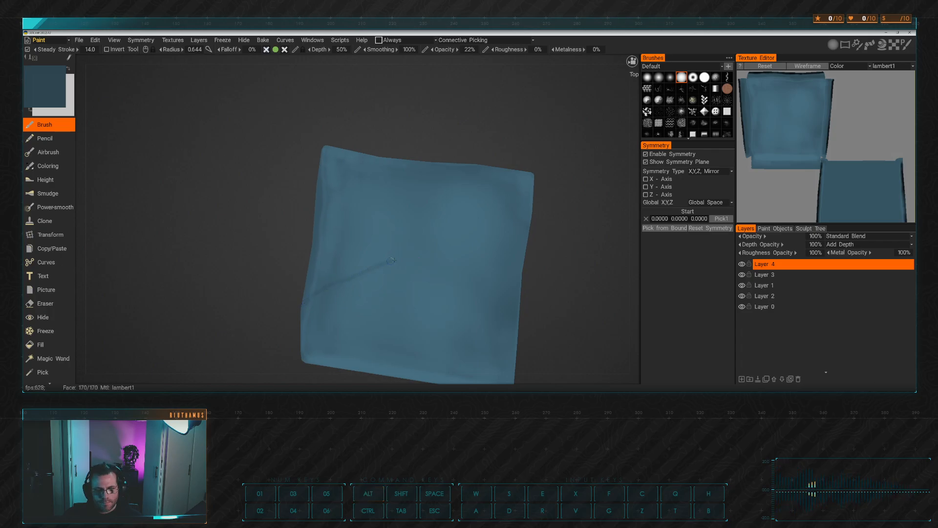
alt+drag(409, 254, 353, 191)
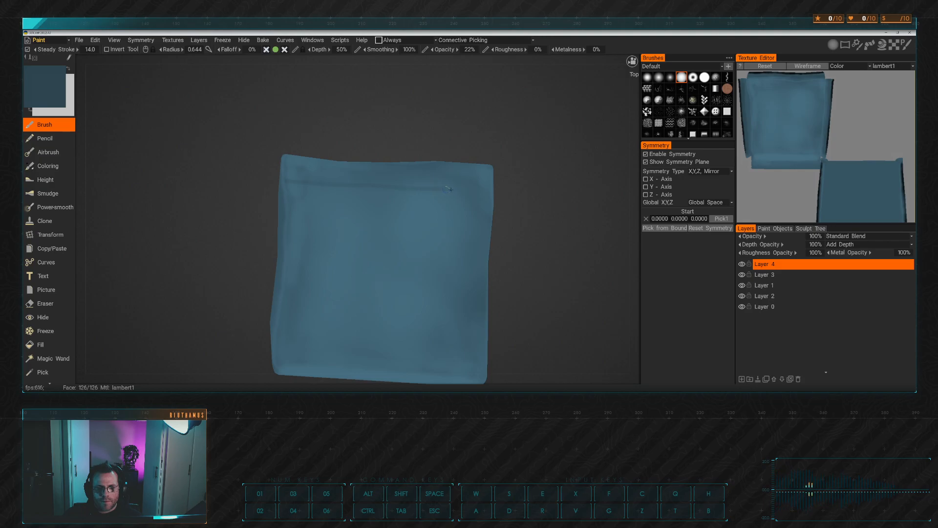
alt+drag(489, 189, 476, 296)
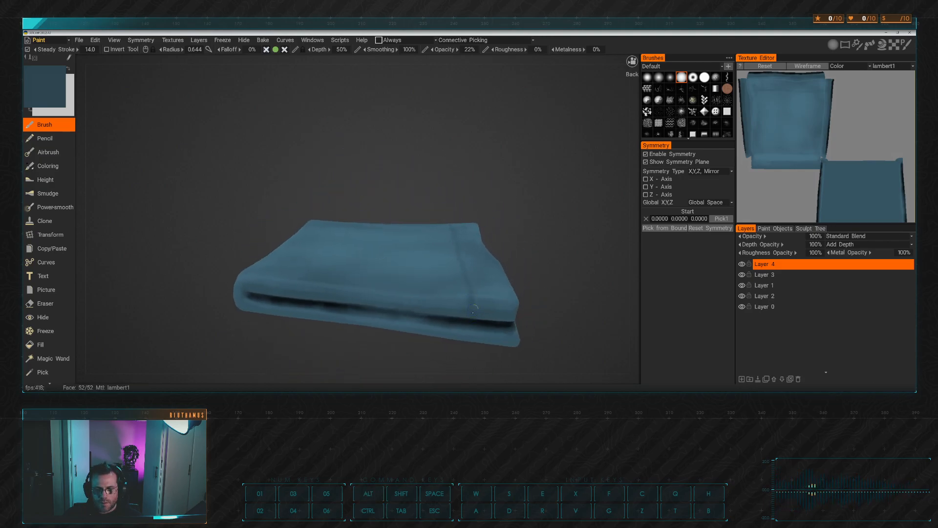
alt+drag(472, 296, 389, 226)
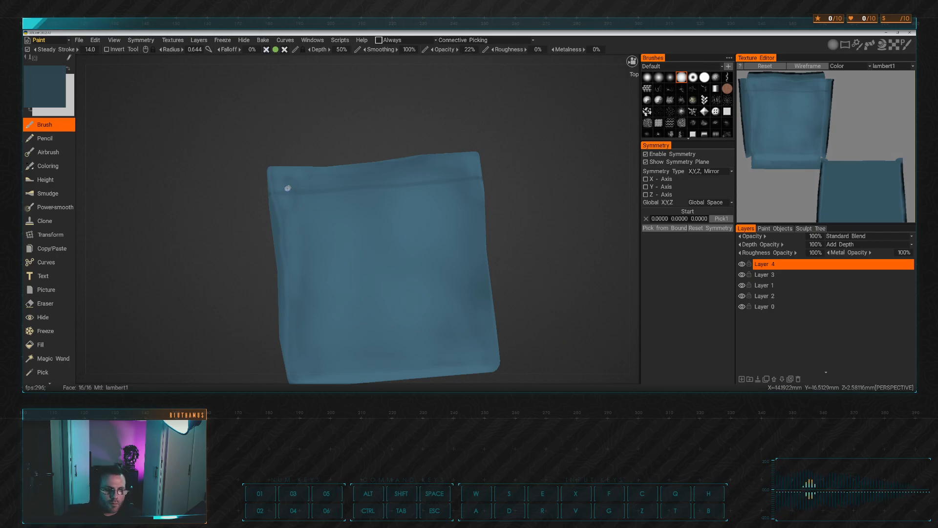
Paint a dark round button spot at the end of the waistband on the top face
alt+middle_drag(287, 189, 330, 201)
mouse_move(331, 200)
alt+right_down()
mouse_move(348, 225)
mouse_move(332, 223)
alt+right_up()
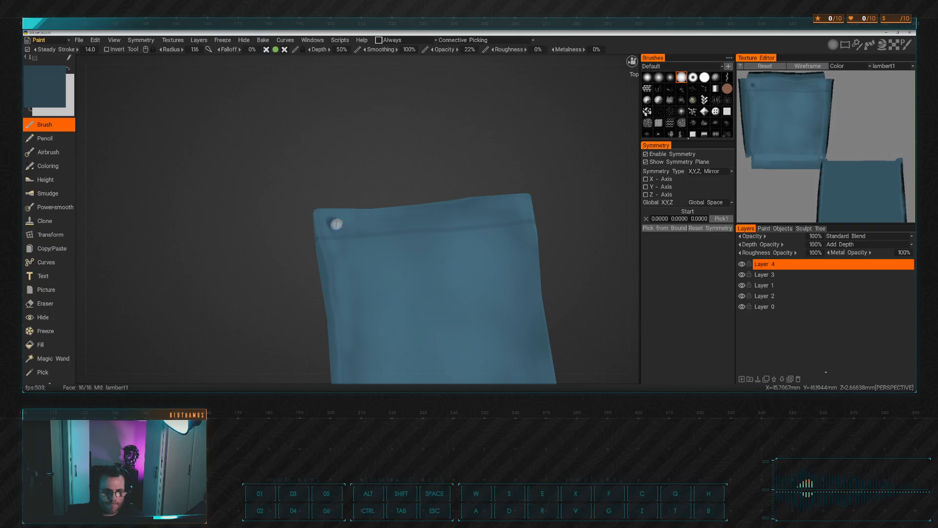
mouse_move(374, 218)
alt+middle_down()
mouse_move(350, 227)
mouse_move(346, 207)
alt+middle_up()
Set the brush radius to 0.602 and depth to 70%, and draw curved darker blue pocket seams below the waistband
ctrl+right_drag(289, 227, 292, 226)
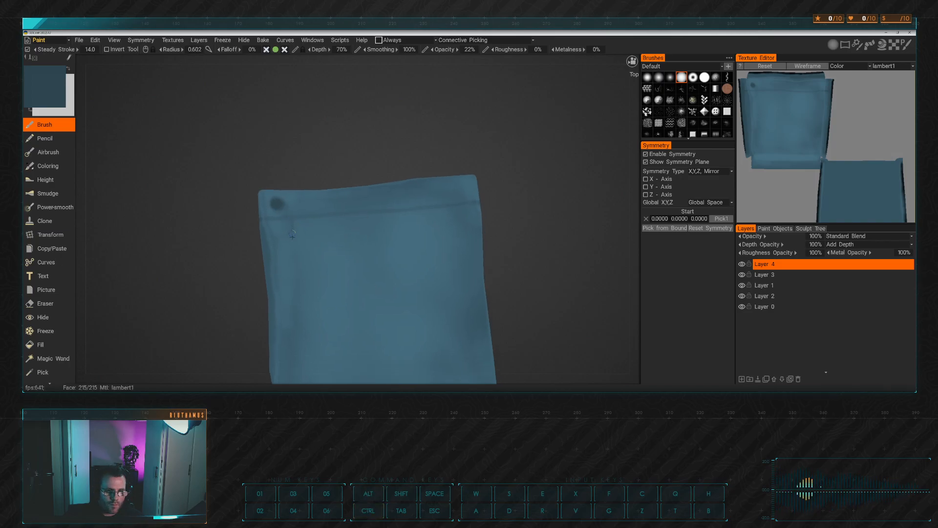
mouse_move(290, 272)
alt+mouse_down()
mouse_move(306, 283)
mouse_move(350, 255)
mouse_move(357, 215)
alt+mouse_up()
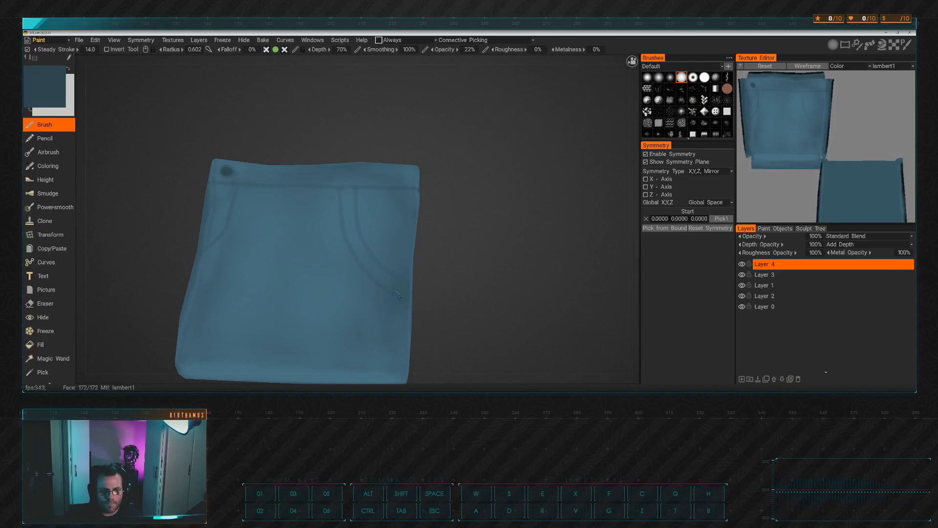
alt+drag(410, 298, 351, 247)
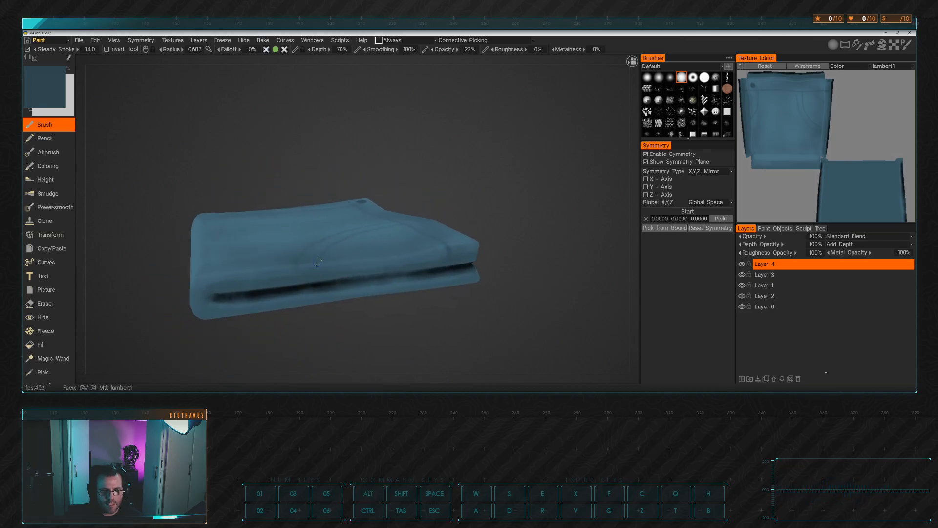
drag(319, 277, 319, 273)
mouse_move(384, 221)
mouse_down()
mouse_move(359, 226)
mouse_move(297, 272)
mouse_up()
Inspect the waistband, button and pocket seams on the folded pants from several angles
key(alt+Tab)
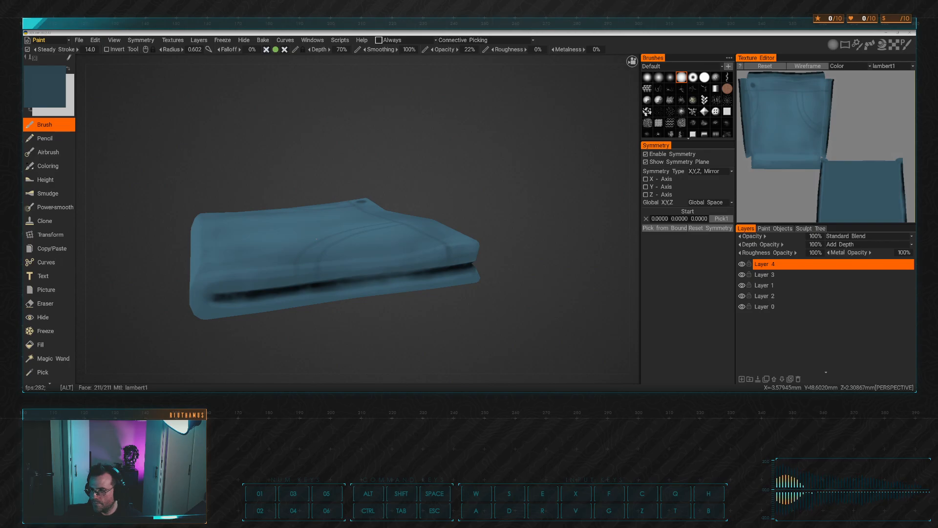
alt+drag(403, 222, 424, 231)
alt+middle_drag(248, 199, 417, 235)
alt+drag(417, 235, 426, 231)
alt+right_drag(425, 231, 449, 200)
alt+drag(449, 200, 447, 205)
alt+middle_drag(446, 205, 384, 199)
alt+right_drag(383, 199, 369, 226)
alt+middle_drag(369, 225, 423, 214)
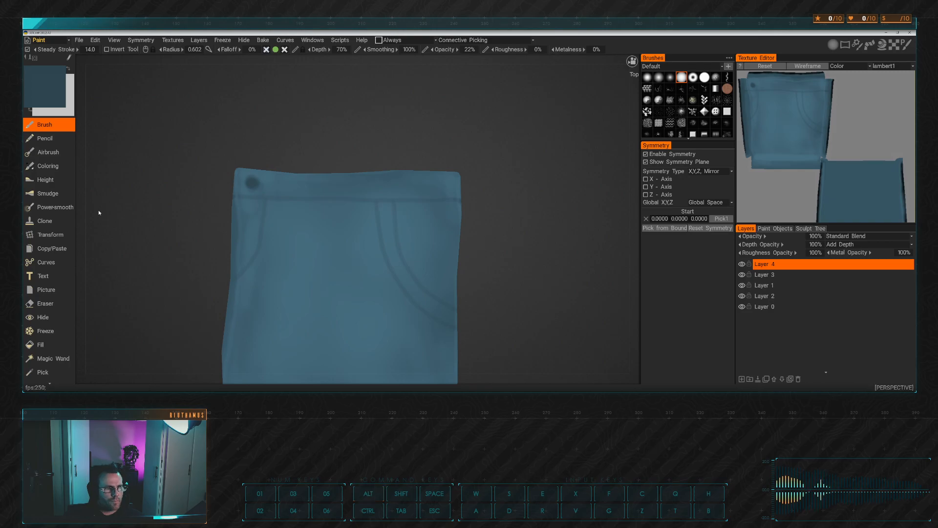
Pick a lighter blue, set the brush radius to 1.00 and add a new layer above Layer 4
click(55, 94)
click(358, 270)
click(315, 314)
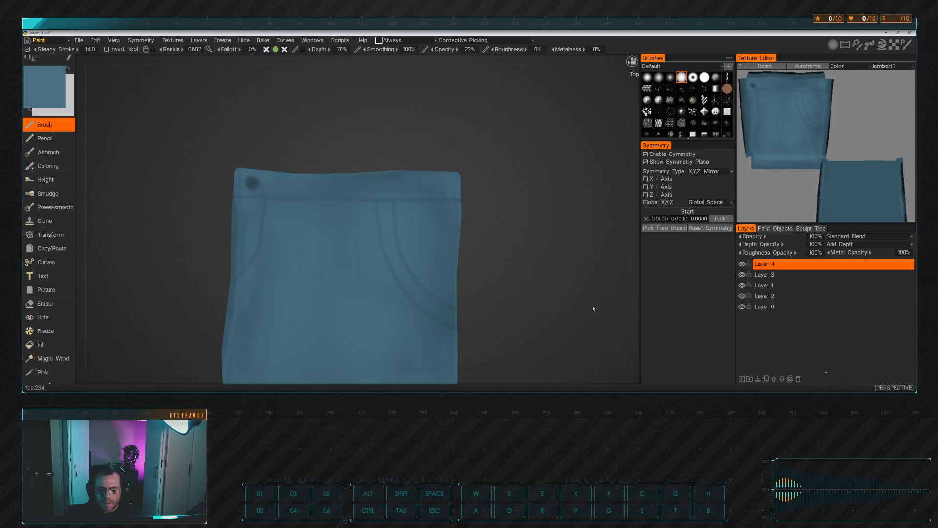
ctrl+right_drag(385, 211, 390, 211)
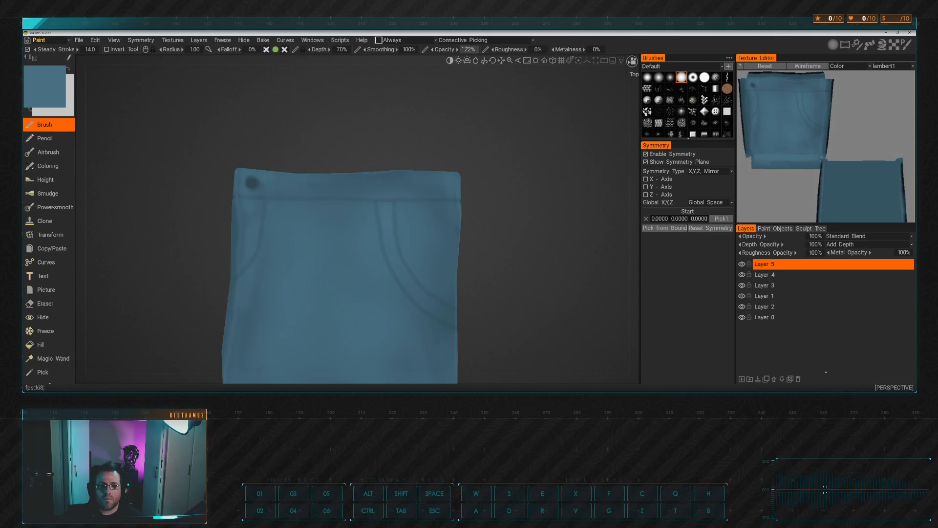
Switch to the softer round brush and set its opacity to 78%
drag(442, 49, 481, 49)
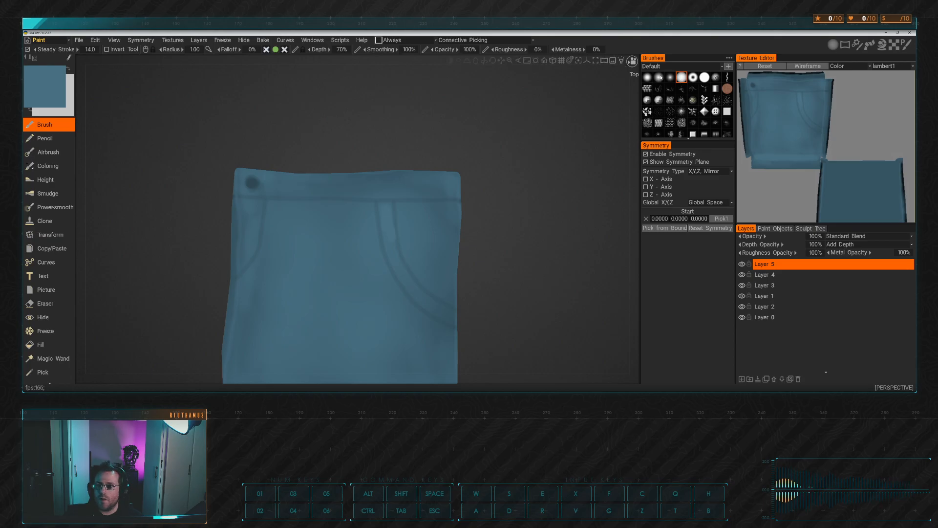
click(657, 78)
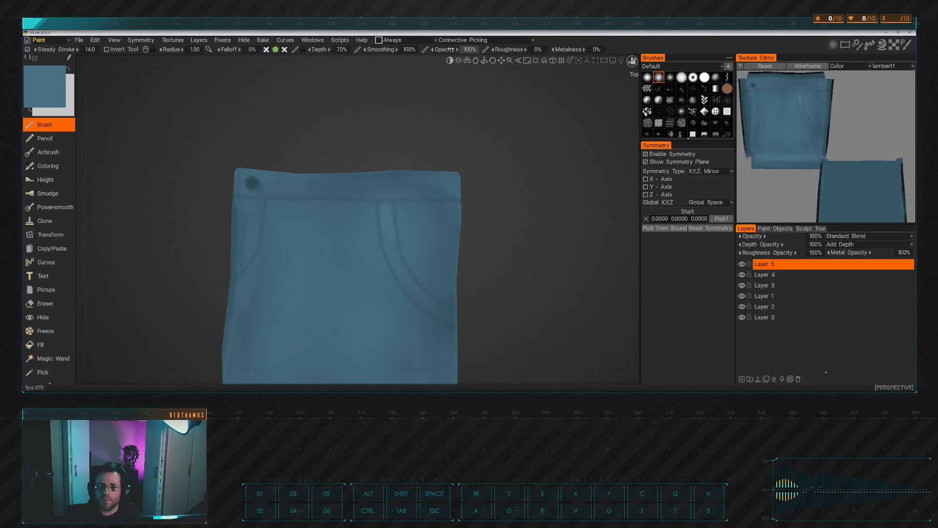
drag(438, 50, 440, 49)
Paint and smooth lighter blue highlights beside both pocket seams and beneath the waistband seam
drag(388, 208, 392, 236)
drag(392, 237, 402, 271)
key(shift)
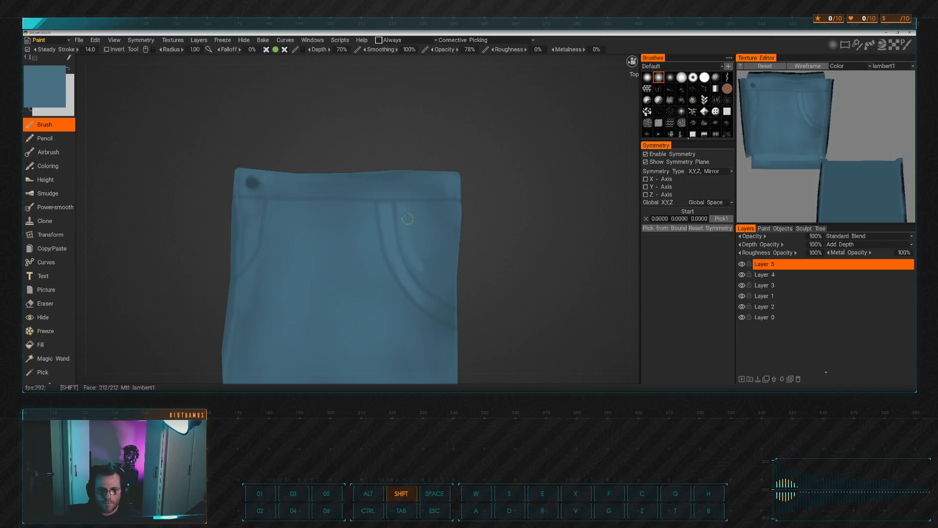
shift+drag(425, 261, 424, 252)
alt+middle_drag(370, 218, 438, 228)
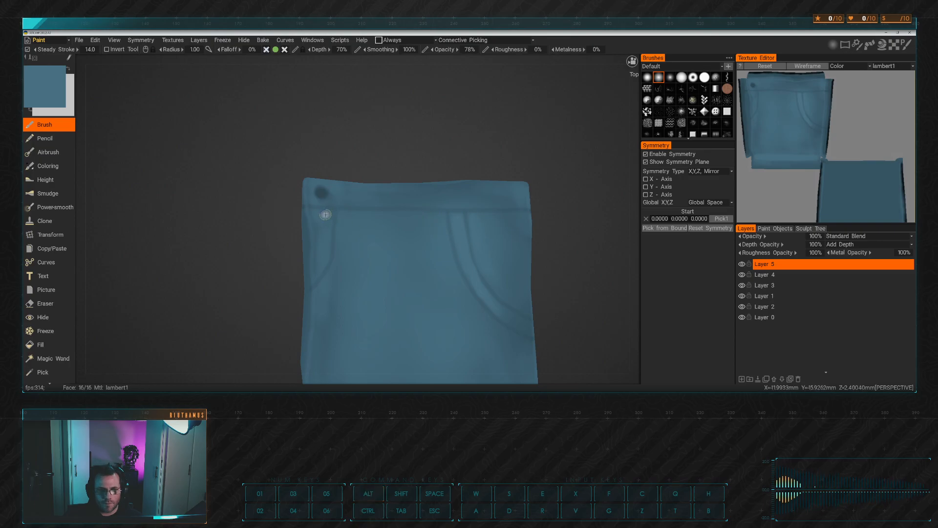
drag(327, 214, 325, 256)
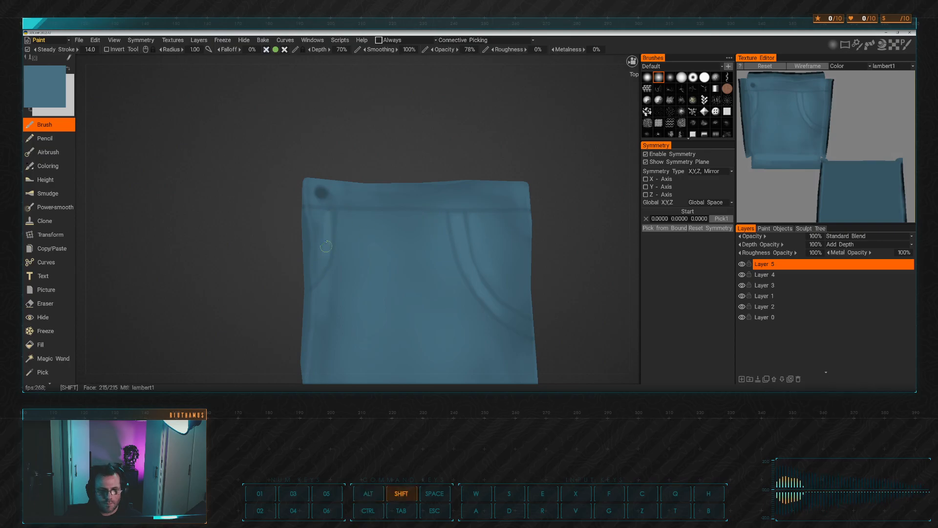
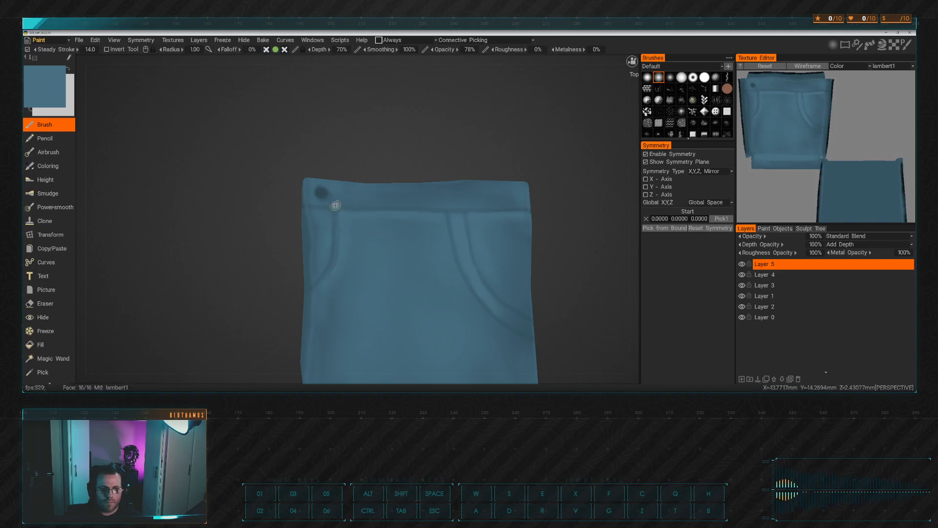
Set the brush to radius 0.220, depth 49% and 100% opacity, and choose a brighter blue
mouse_move(326, 193)
ctrl+right_down()
mouse_move(314, 191)
mouse_move(319, 200)
ctrl+right_up()
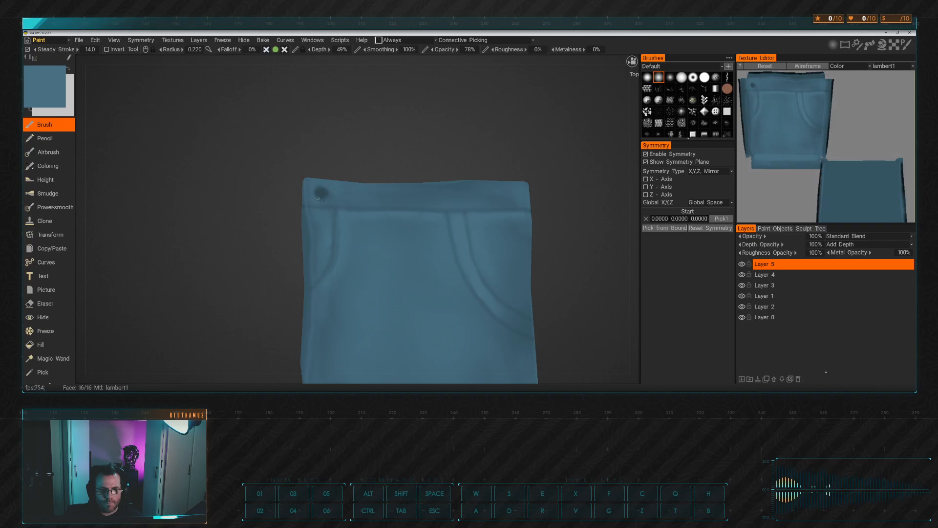
click(45, 88)
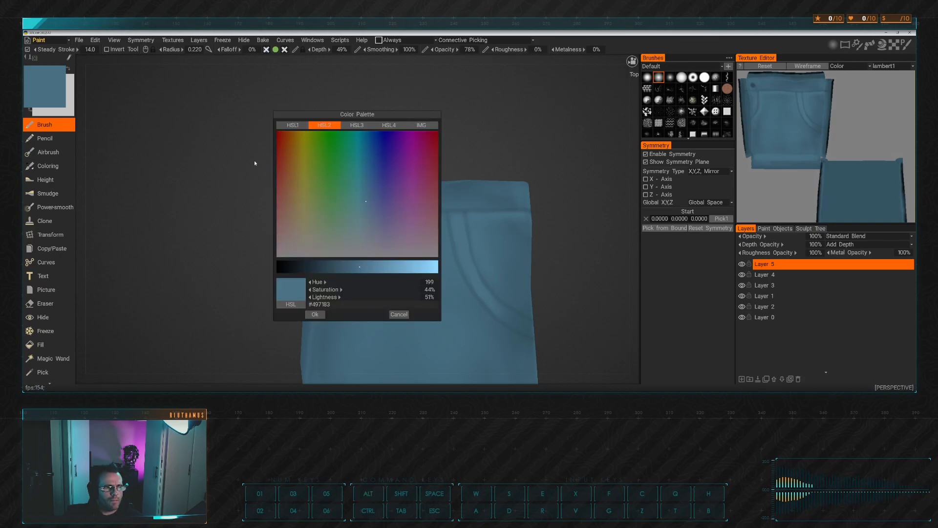
click(377, 271)
click(317, 314)
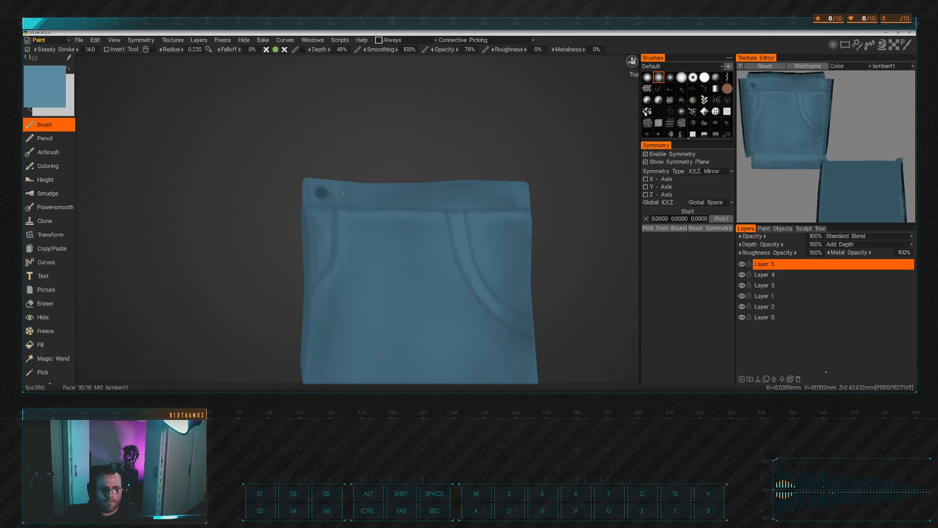
alt+middle_drag(367, 161, 392, 161)
alt+right_drag(392, 161, 376, 142)
drag(452, 49, 522, 50)
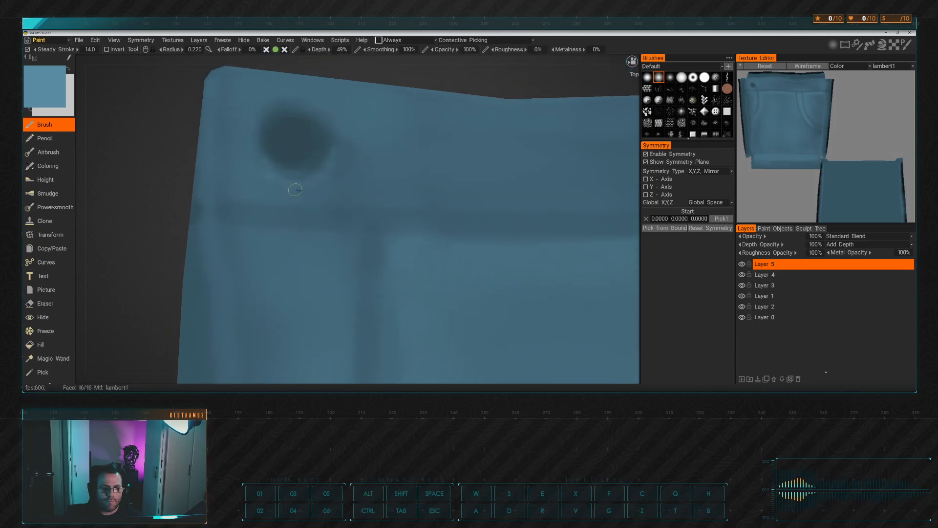
Undo the last stroke and paint a bright highlight around the button's lower rim at radius 0.311
key(ctrl+z)
right_drag(285, 184, 295, 184)
drag(317, 174, 336, 142)
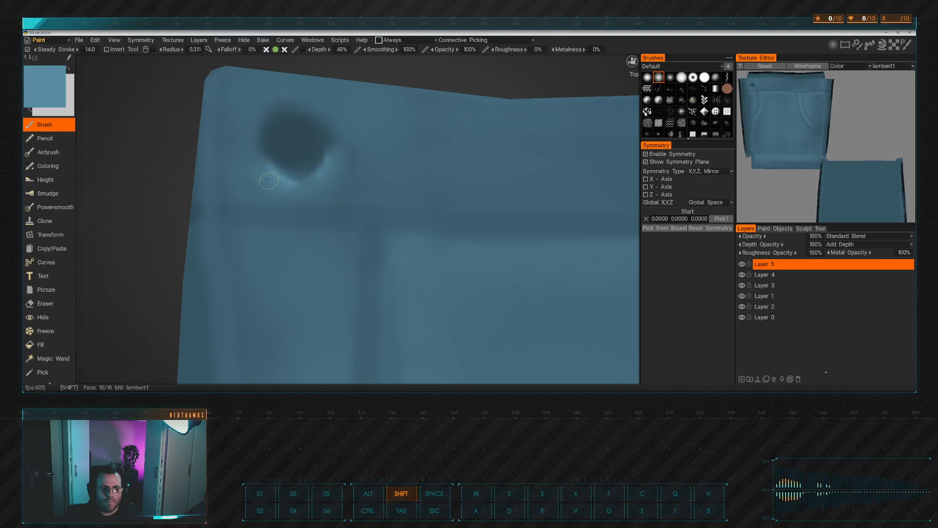
Set the brush radius to 0.619 and try a bright highlight along the waistband's outer edge
mouse_move(406, 180)
alt+right_down()
mouse_move(380, 180)
mouse_move(398, 196)
alt+right_up()
alt+middle_drag(399, 196, 326, 183)
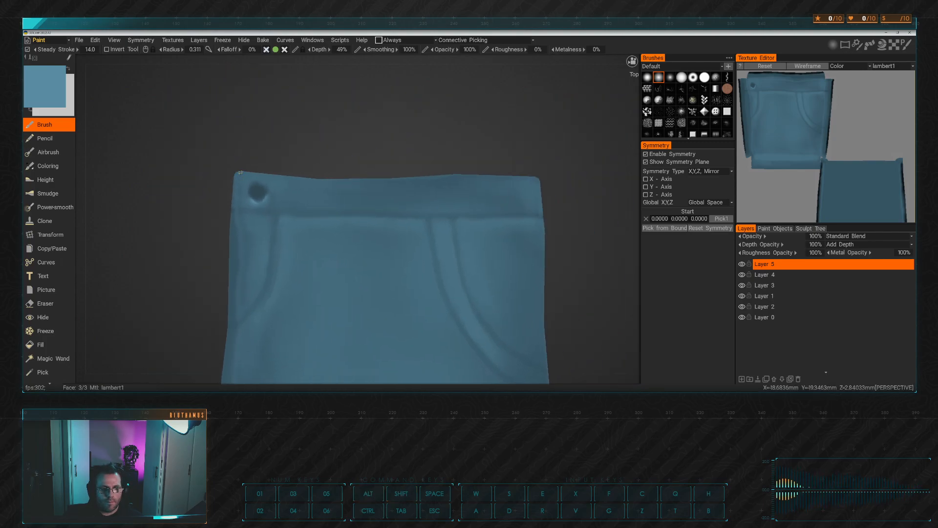
key(ctrl+z)
right_drag(241, 174, 249, 175)
mouse_move(239, 174)
mouse_down()
mouse_move(261, 177)
mouse_move(344, 145)
mouse_move(333, 174)
mouse_up()
key(ctrl+z)
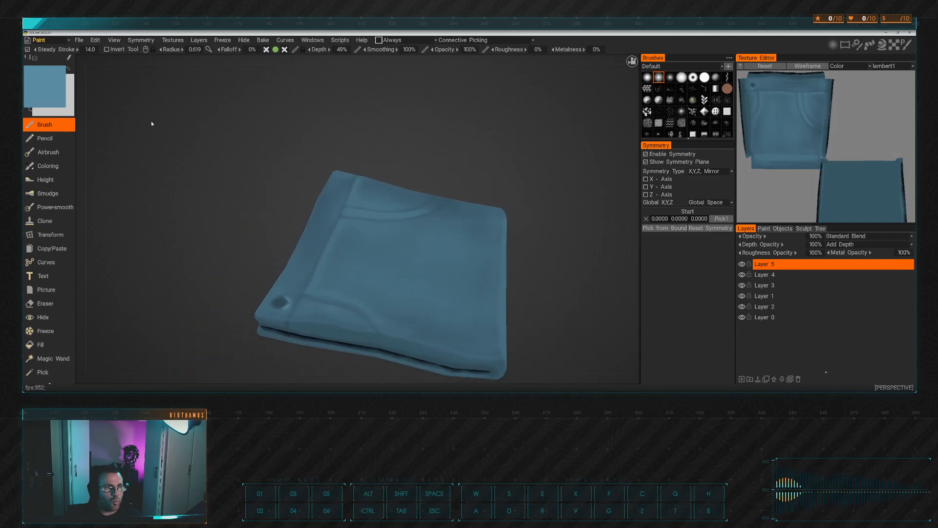
Choose a slightly darker blue and highlight the waistband's outer edge on the top face
click(53, 91)
click(315, 315)
alt+drag(314, 315, 308, 238)
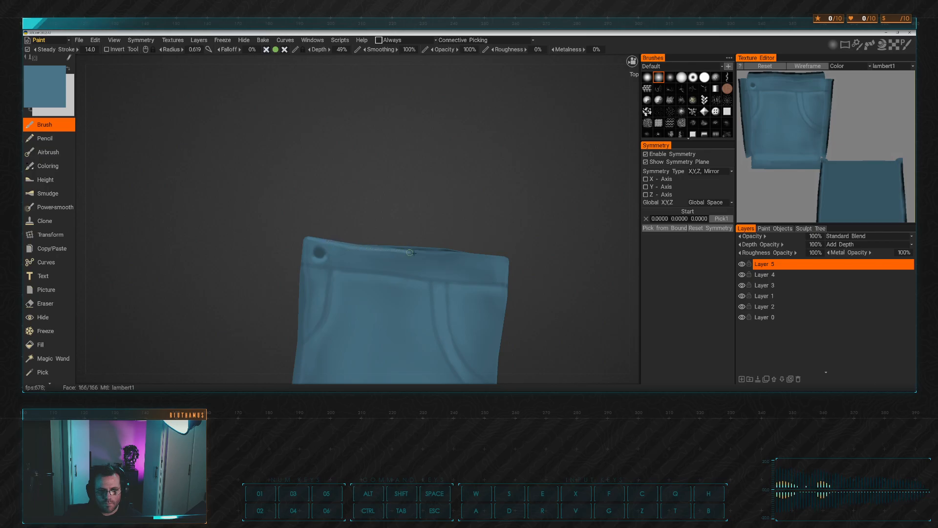
alt+drag(489, 254, 419, 165)
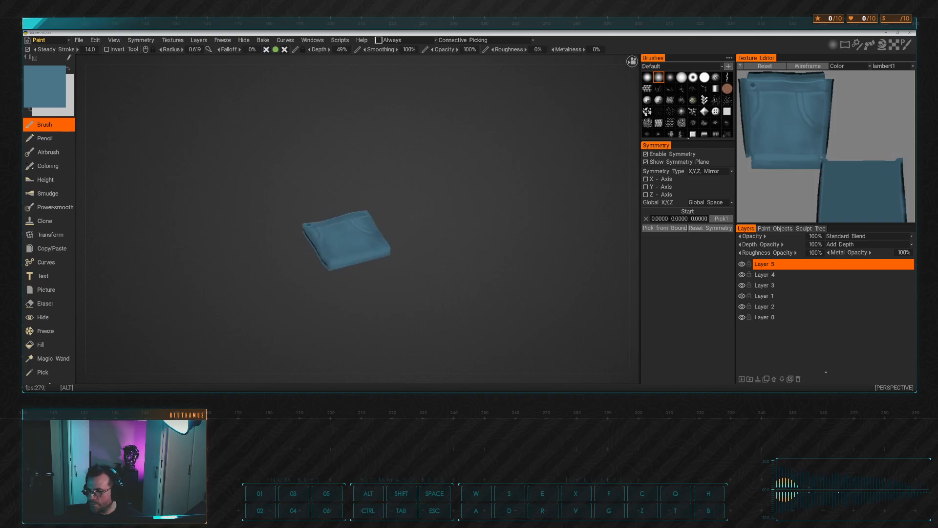
Paint and smooth lighter blue highlights over the waistband side's rounded edge and corner above the gap
alt+drag(375, 156, 379, 153)
alt+scroll(429, 192, up, 6)
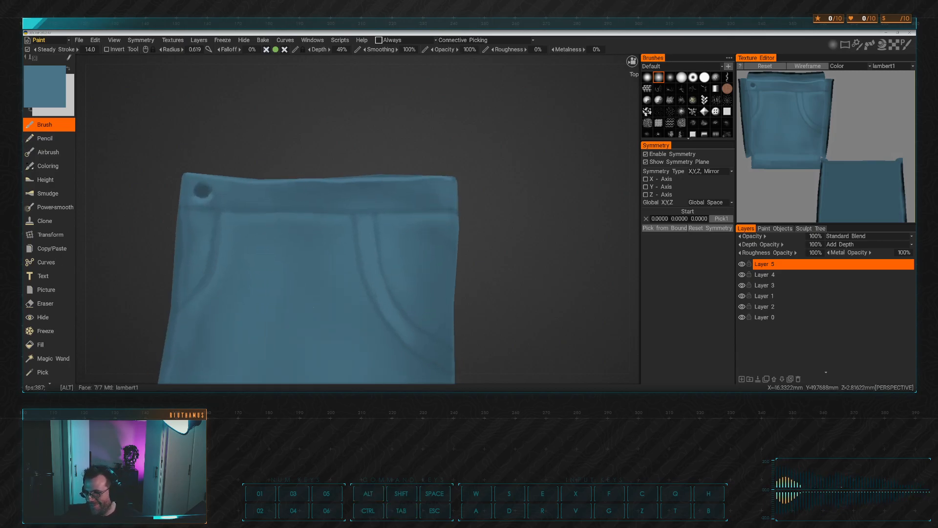
alt+drag(356, 165, 373, 194)
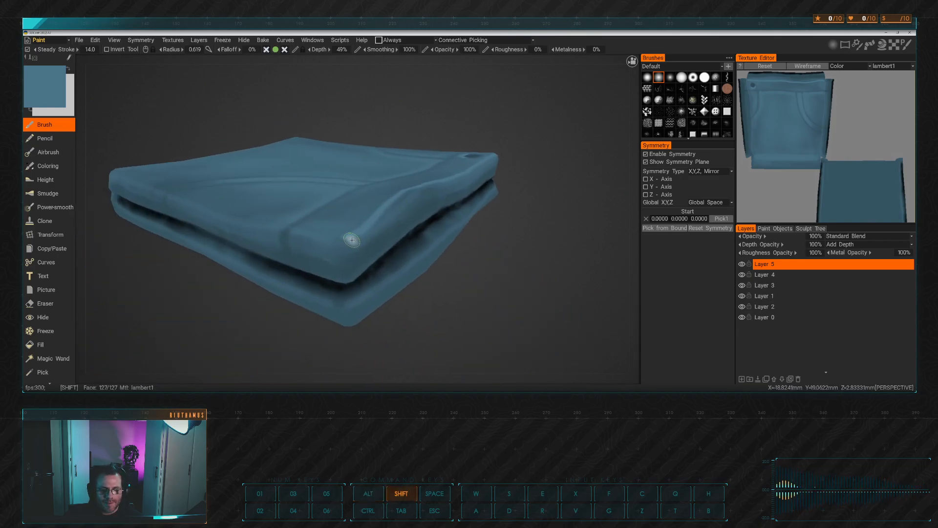
mouse_move(335, 247)
alt+mouse_down()
mouse_move(367, 236)
mouse_move(375, 331)
alt+mouse_up()
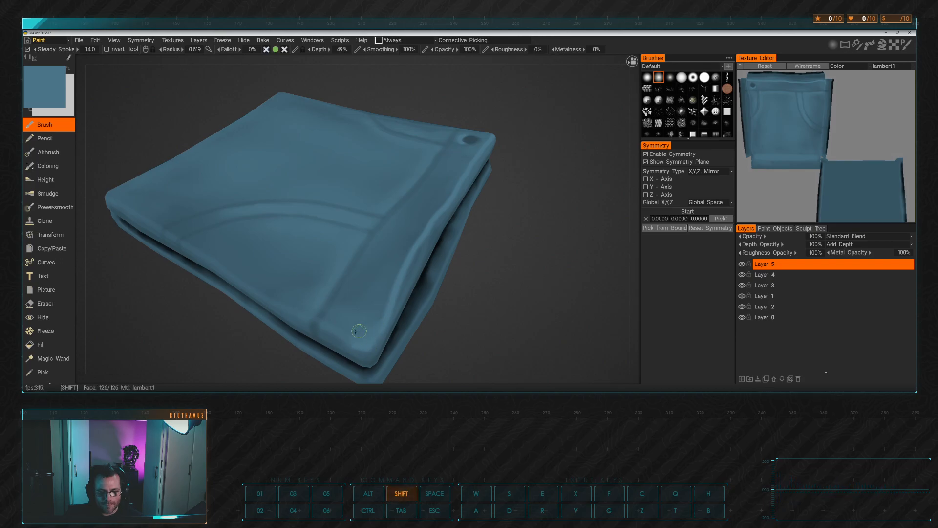
mouse_move(357, 318)
alt+mouse_down()
mouse_move(368, 260)
mouse_move(342, 245)
mouse_move(314, 251)
mouse_move(313, 288)
mouse_move(334, 318)
mouse_move(308, 291)
alt+mouse_up()
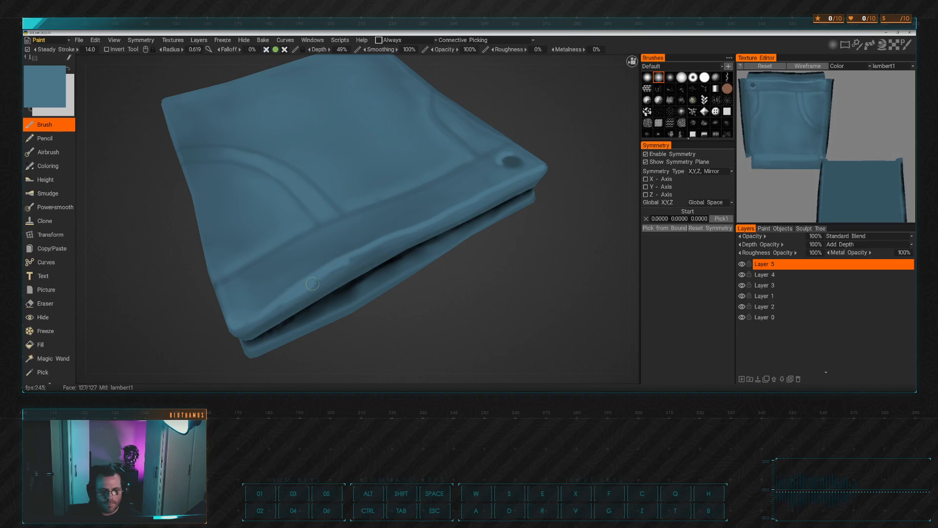
alt+drag(343, 262, 310, 206)
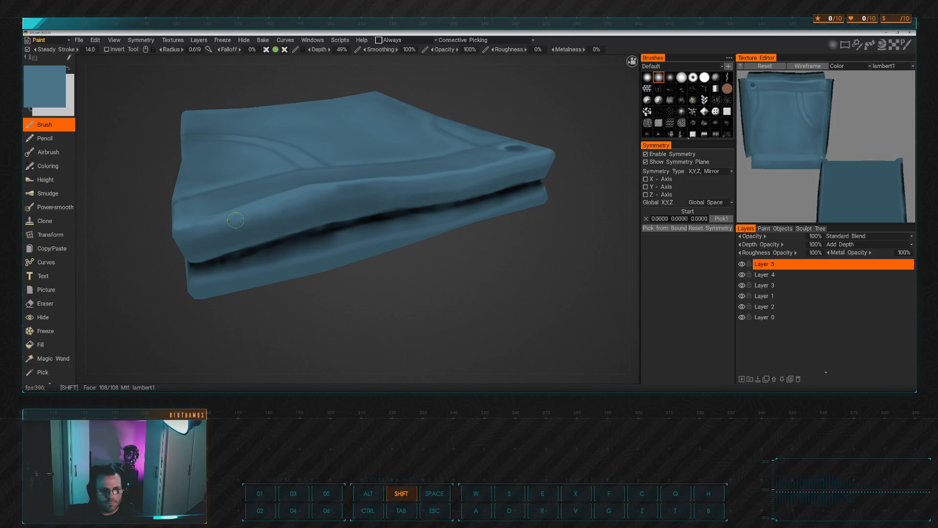
alt+drag(398, 186, 415, 204)
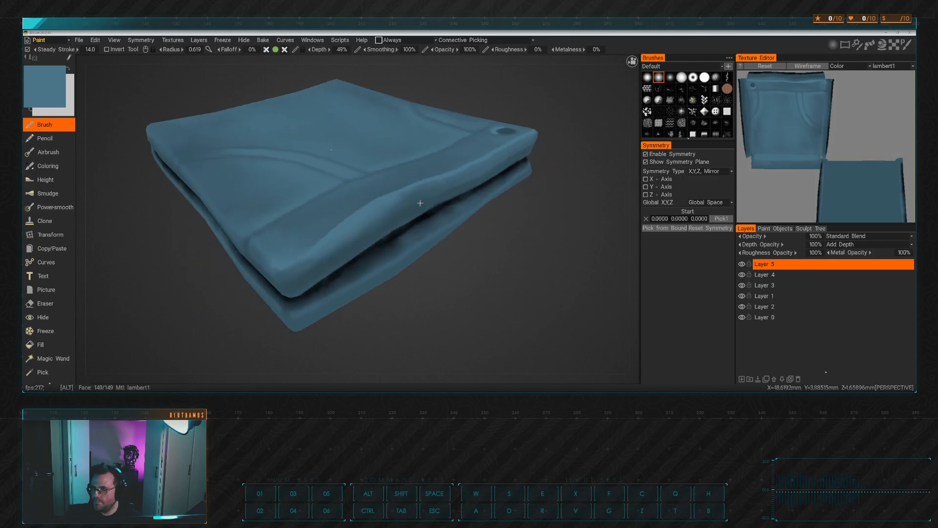
Choose the very dark blue #10191D and set up a harder round brush tip with a radius of 0.205
mouse_move(330, 150)
alt+mouse_down()
mouse_move(454, 157)
mouse_move(417, 195)
mouse_move(314, 142)
mouse_move(353, 165)
mouse_move(343, 197)
alt+mouse_up()
right_drag(311, 210, 316, 210)
click(313, 209)
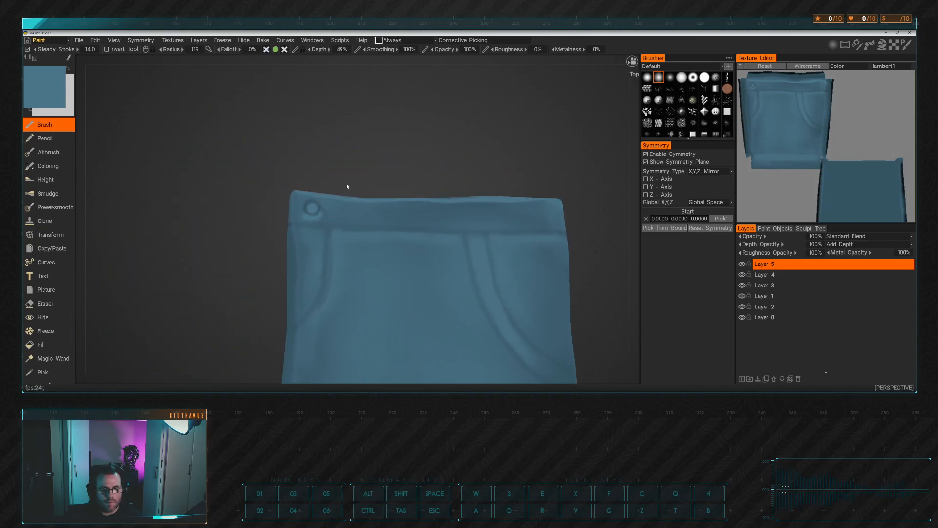
alt+drag(344, 188, 371, 164)
alt+right_drag(371, 164, 368, 197)
alt+drag(368, 197, 377, 154)
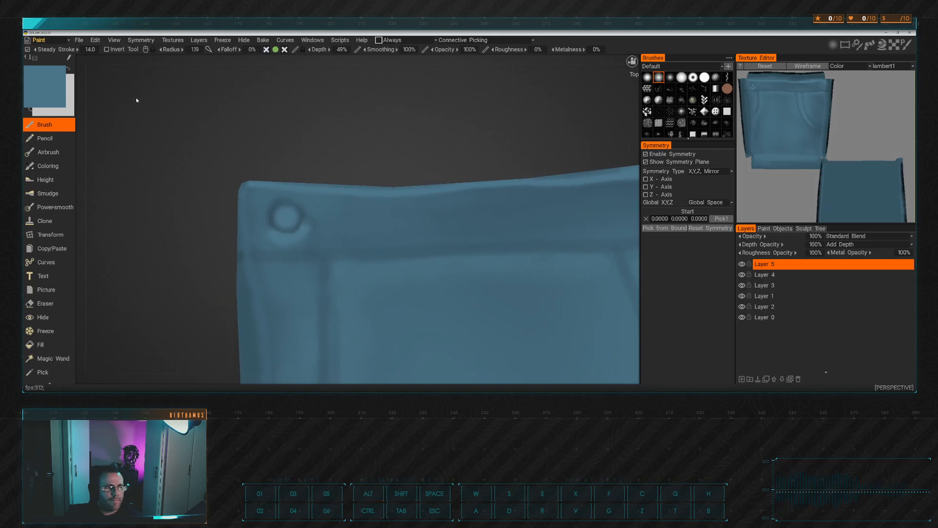
click(46, 81)
click(295, 267)
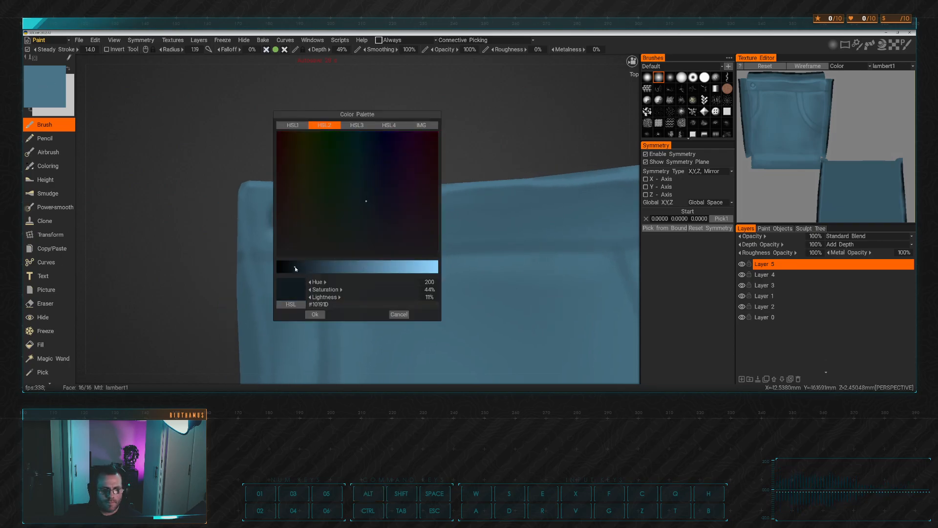
click(315, 315)
ctrl+right_drag(288, 216, 277, 217)
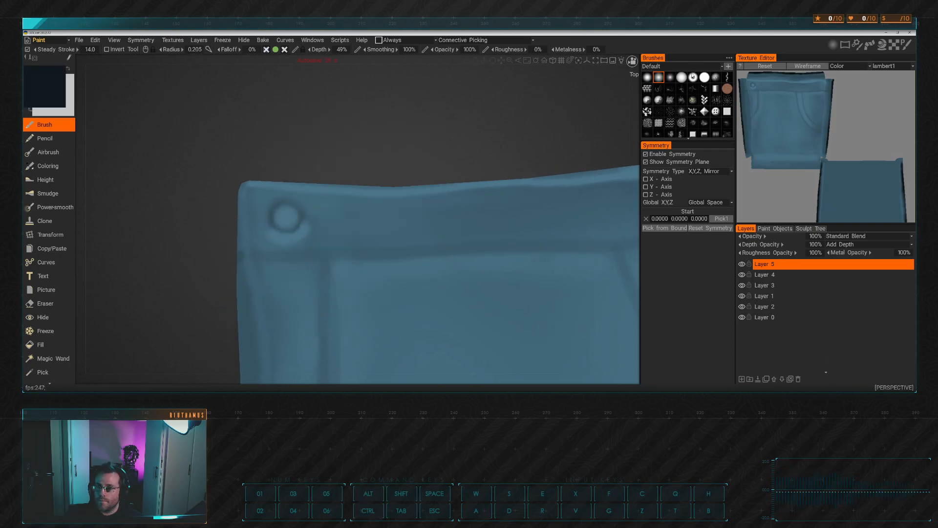
click(681, 76)
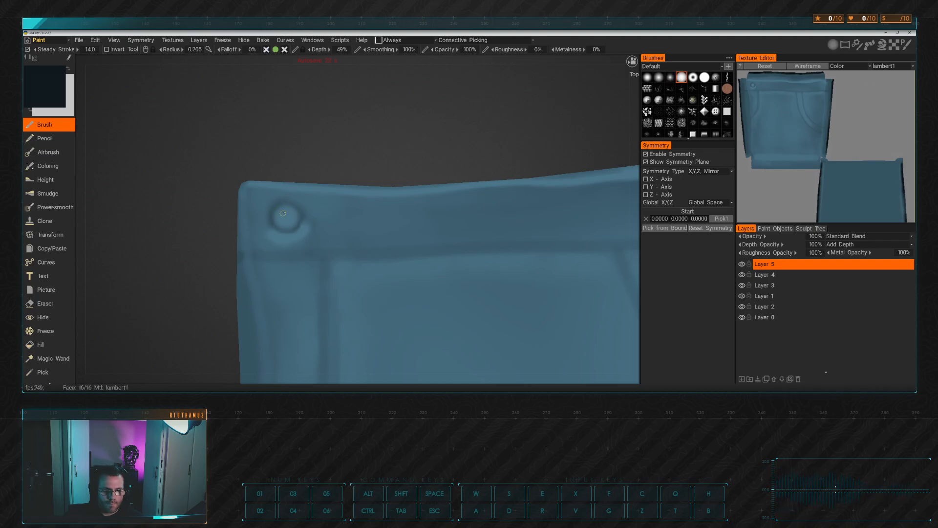
Paint four small dark thread holes inside the waistband button
key(shift)
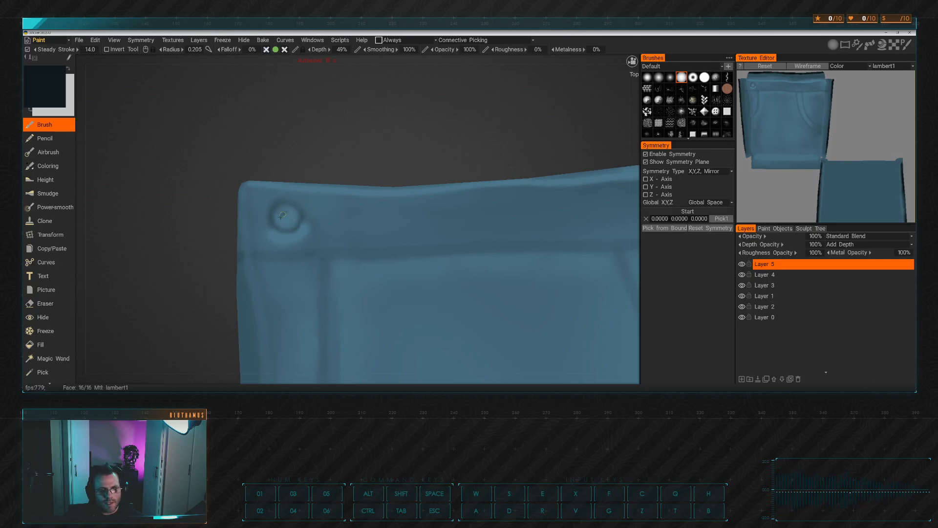
scroll(297, 215, up, 6)
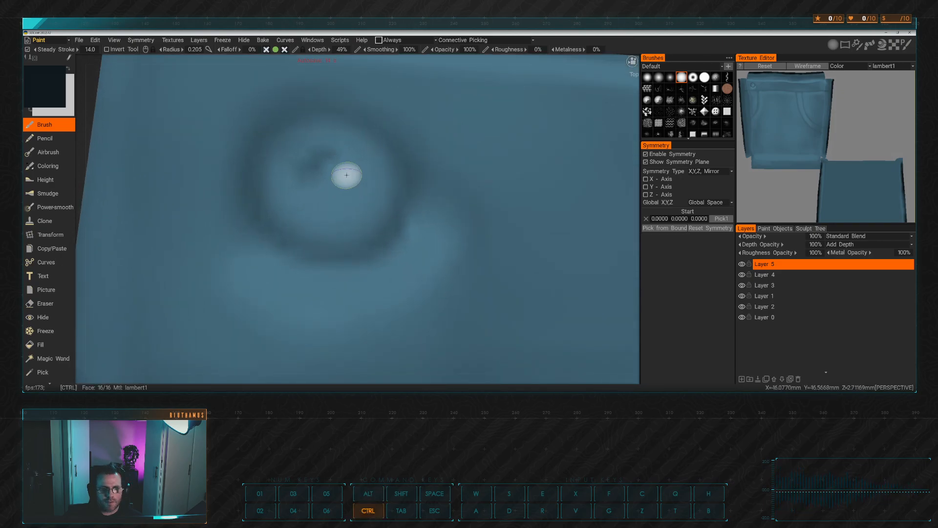
ctrl+drag(302, 165, 302, 163)
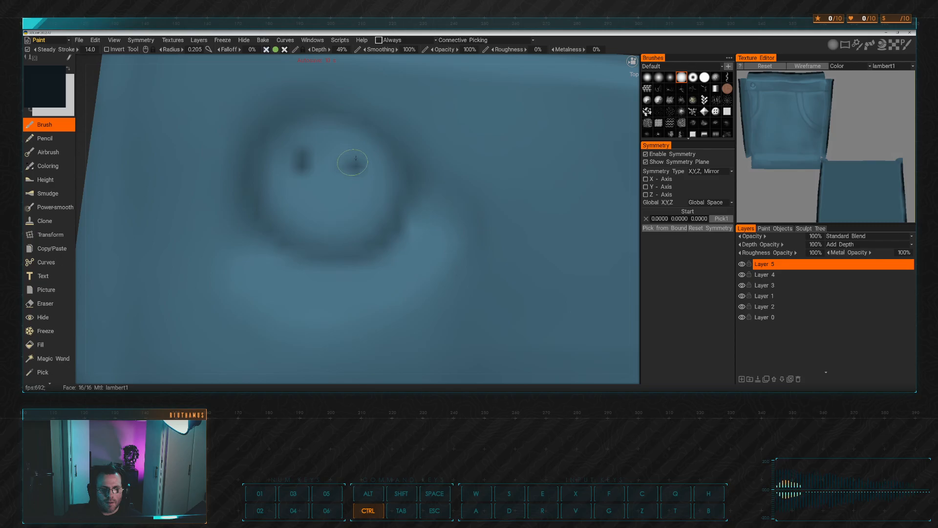
ctrl+click(352, 172)
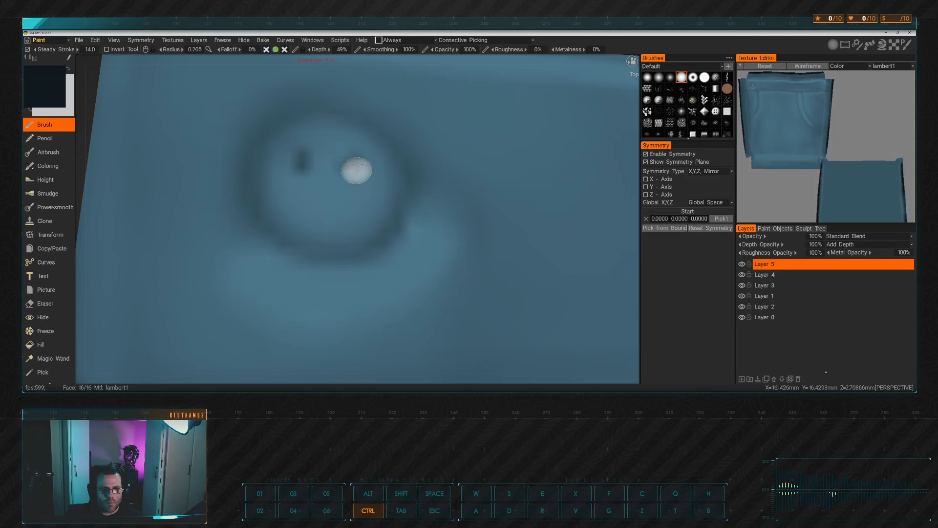
ctrl+click(305, 200)
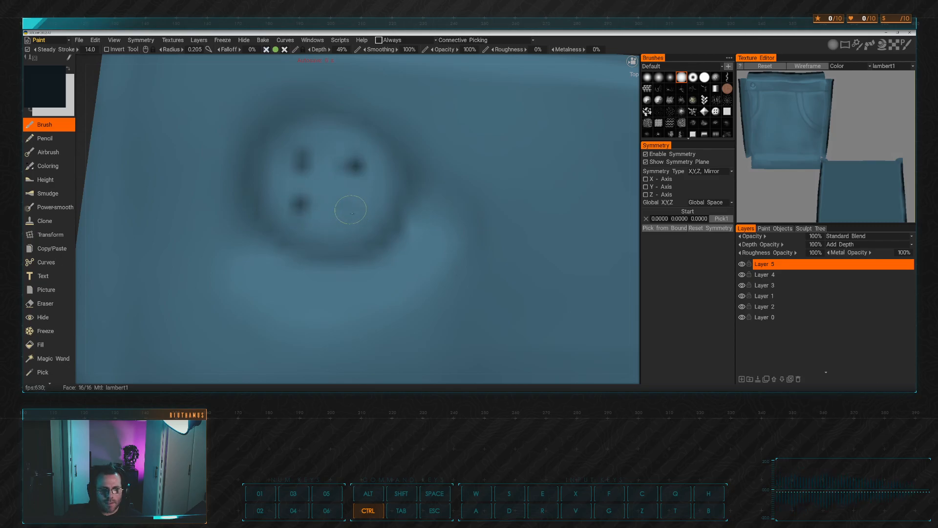
ctrl+click(350, 208)
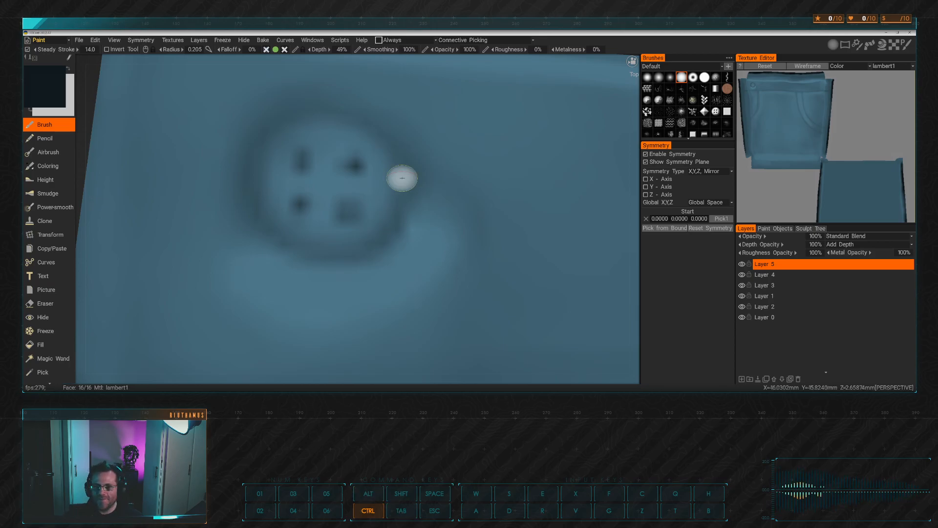
Try darkening the button's lower rim with the small brush and undo the stroke
mouse_move(488, 207)
alt+right_down()
mouse_move(442, 201)
mouse_move(430, 257)
alt+right_up()
ctrl+drag(286, 214, 307, 238)
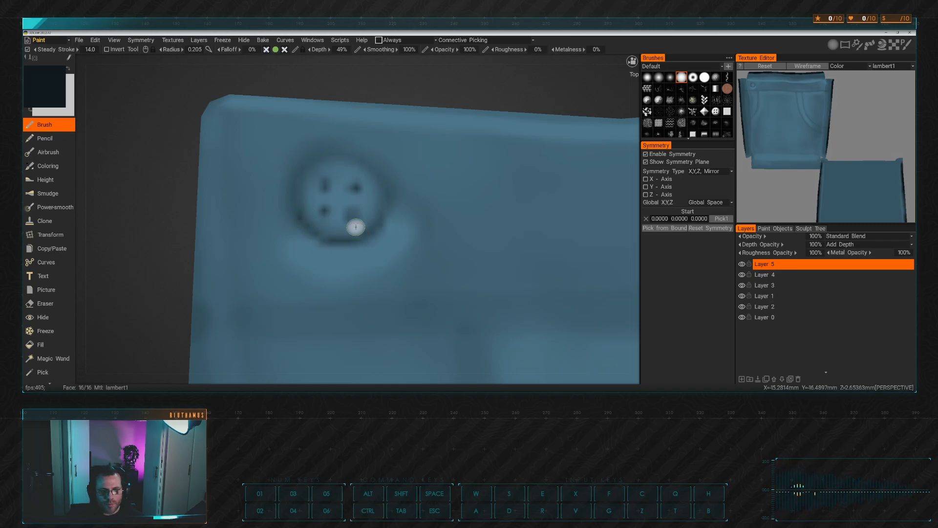
key(ctrl+z)
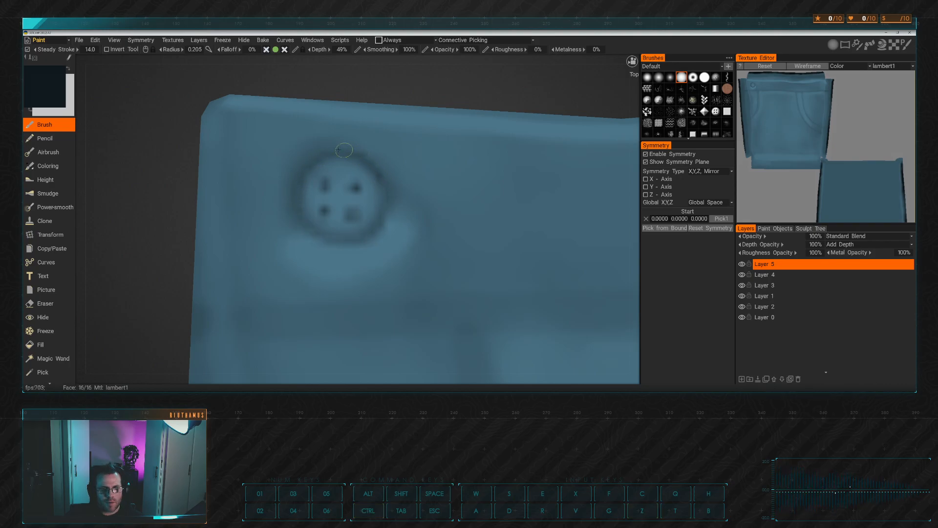
Try a thin dark line down the pocket seam below the button and smooth it
mouse_move(430, 191)
alt+right_down()
mouse_move(464, 198)
mouse_move(439, 192)
alt+right_up()
alt+middle_drag(424, 197, 393, 178)
alt+right_drag(384, 250, 289, 179)
alt+middle_drag(289, 179, 319, 215)
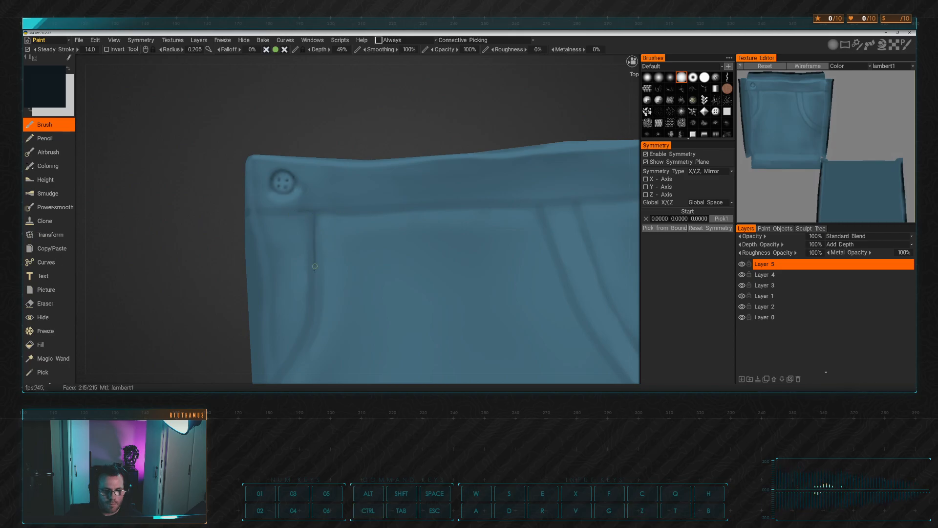
key(ctrl)
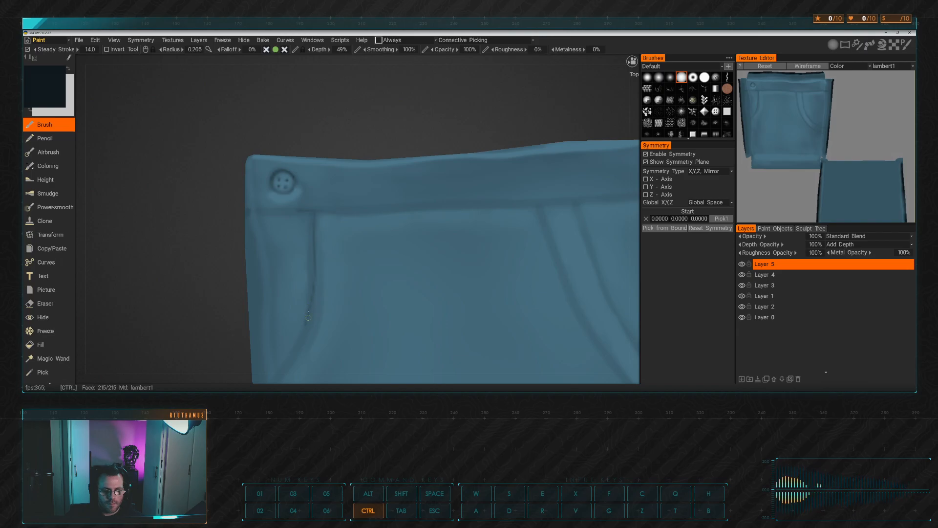
key(shift)
shift+drag(311, 289, 311, 284)
Try darker strokes along the button-side pocket seam with another soft brush tip at radius 0.440, undoing them
right_drag(344, 279, 349, 281)
drag(314, 217, 323, 288)
key(ctrl+z)
click(670, 78)
drag(316, 215, 323, 269)
key(ctrl+z)
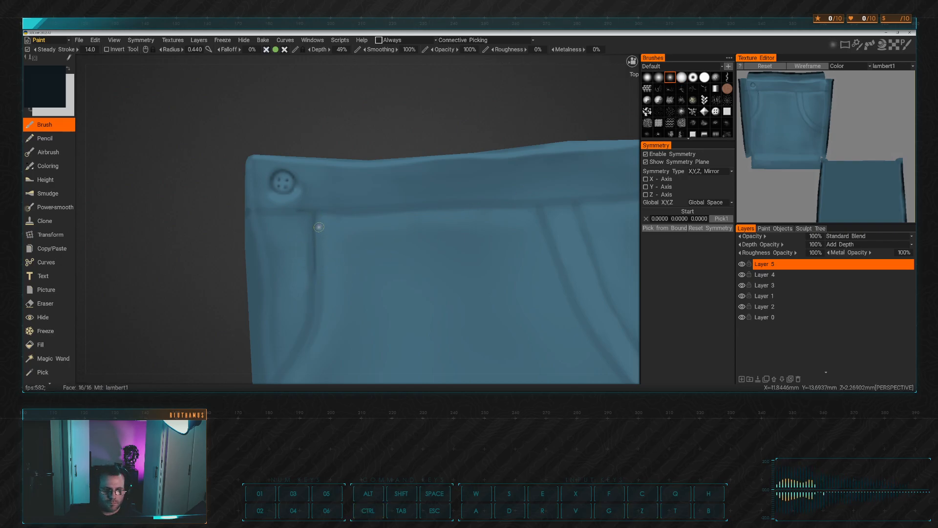
drag(314, 215, 316, 259)
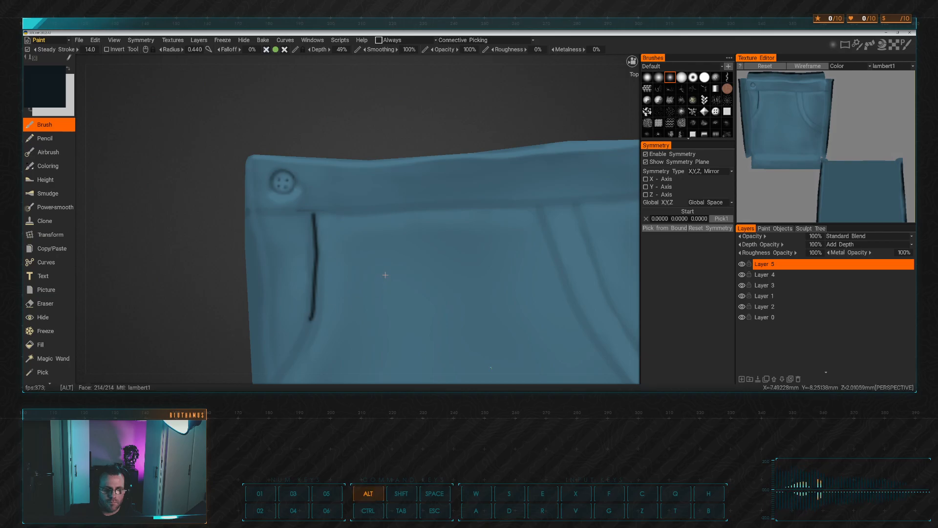
scroll(385, 279, down, 3)
key(ctrl+z)
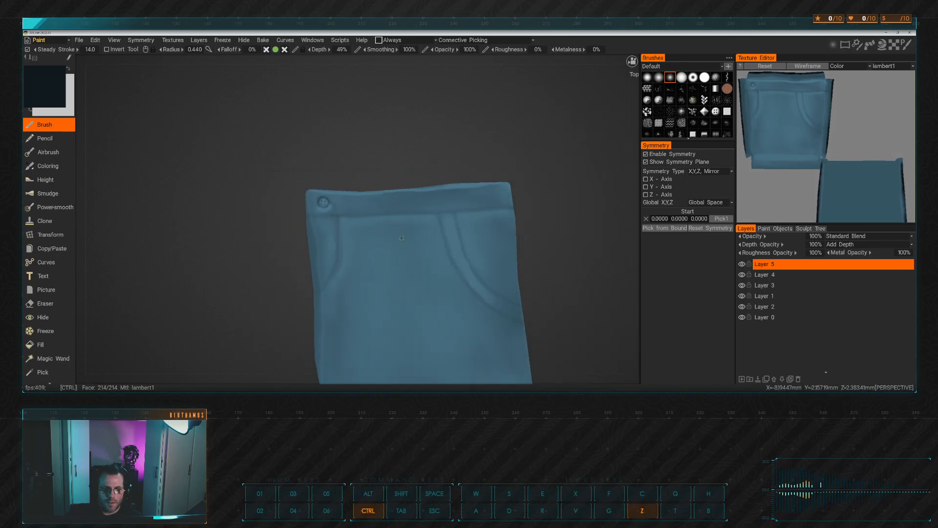
Try a dark accent where the button-side pocket seam meets the waistband and undo it
alt+right_drag(402, 238, 375, 229)
alt+middle_drag(376, 229, 467, 258)
mouse_move(316, 231)
mouse_down()
mouse_move(368, 231)
mouse_move(342, 250)
mouse_move(351, 246)
mouse_move(305, 223)
mouse_up()
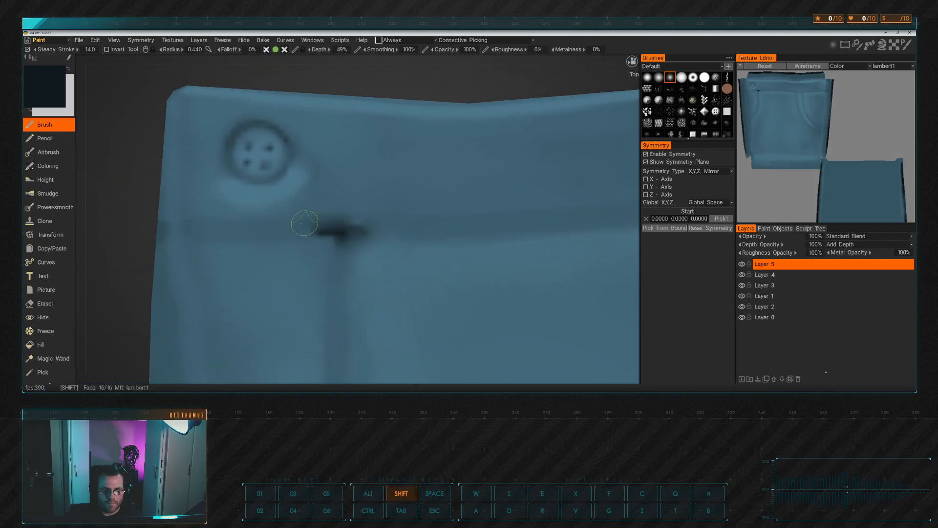
key(ctrl+z)
key(ctrl+z)
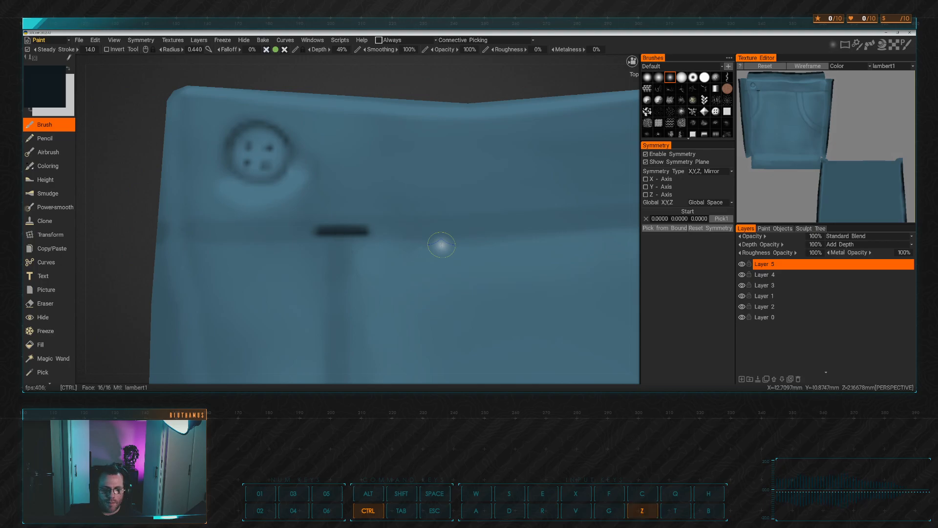
key(ctrl+z)
alt+right_drag(455, 228, 428, 220)
mouse_move(428, 219)
alt+mouse_down()
mouse_move(447, 239)
mouse_move(450, 229)
mouse_move(438, 220)
mouse_move(436, 253)
mouse_move(427, 213)
mouse_move(494, 238)
mouse_move(565, 237)
mouse_move(510, 243)
mouse_move(540, 256)
mouse_move(465, 233)
mouse_move(447, 247)
alt+mouse_up()
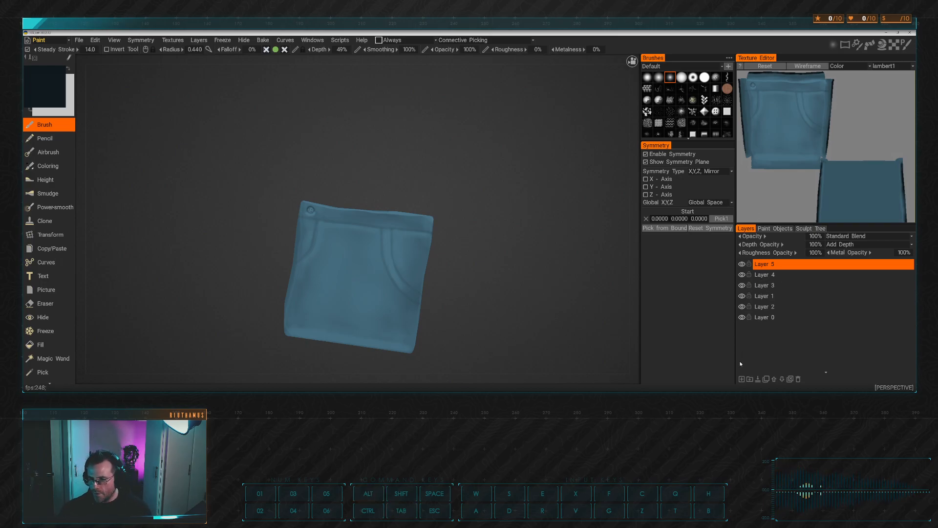
Add a new layer above Layer 5 and set the paint colour to pure white
click(69, 69)
click(60, 83)
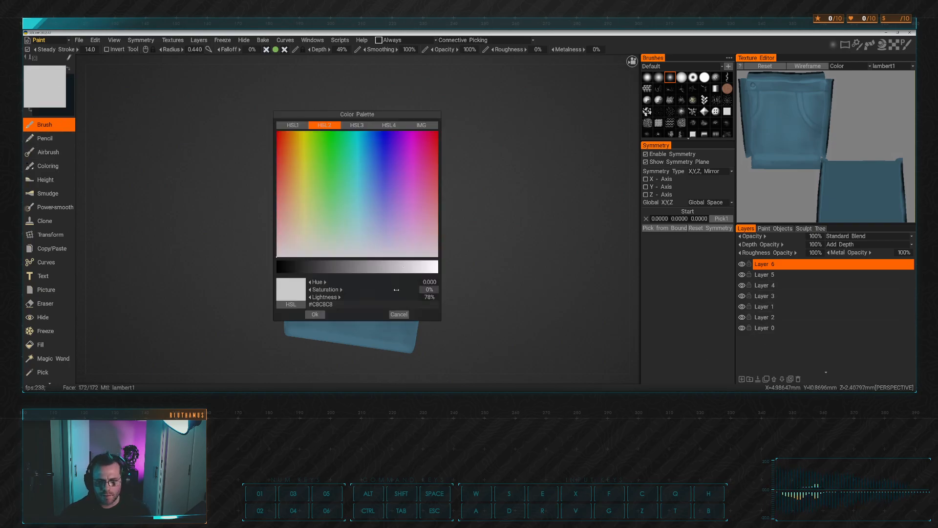
click(438, 267)
click(315, 314)
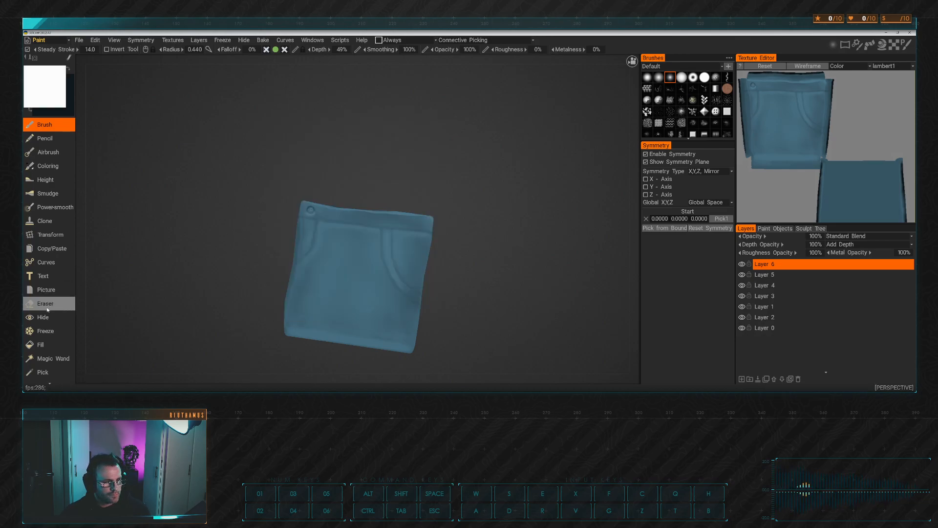
Fill the pants with white on Layer 6 and set that layer's blending mode to Color
click(41, 344)
alt+drag(424, 203, 397, 165)
key(ctrl+z)
click(361, 242)
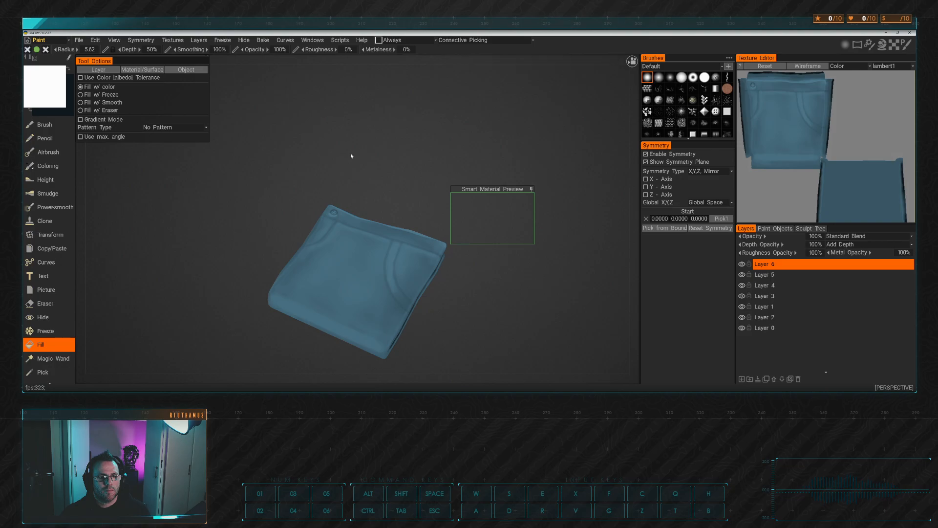
click(356, 249)
alt+drag(356, 250, 390, 176)
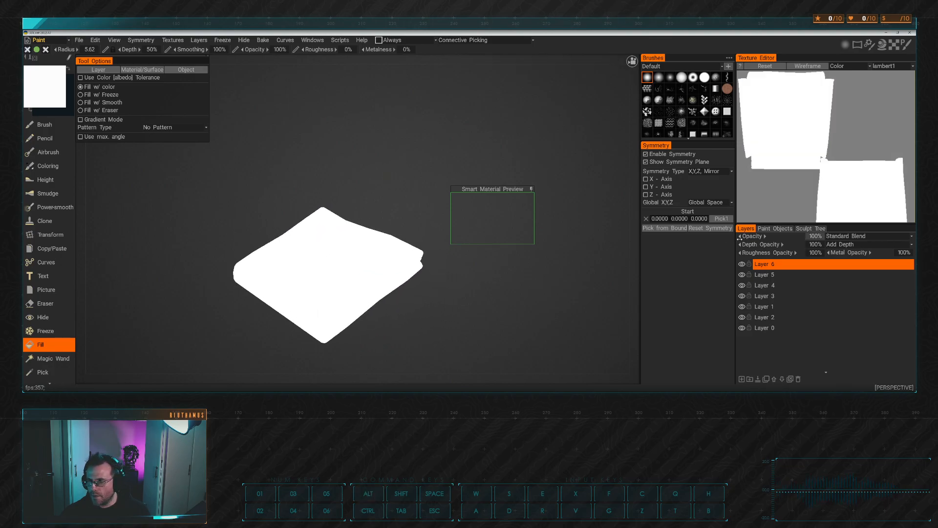
click(860, 236)
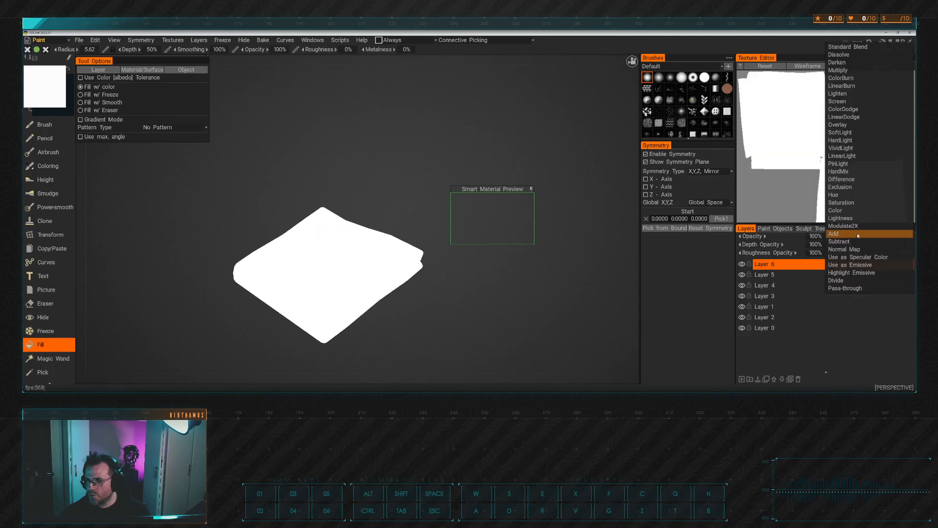
click(852, 215)
mouse_move(494, 279)
alt+mouse_down()
mouse_move(510, 285)
mouse_move(511, 301)
mouse_move(497, 285)
mouse_move(498, 306)
mouse_move(496, 261)
alt+mouse_up()
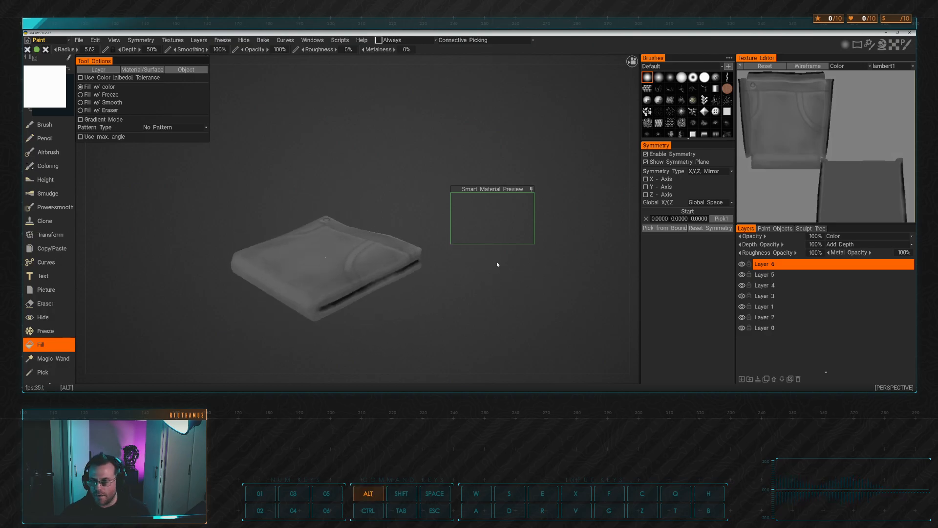
Fill the pants with white on another new layer and set its blending mode to Overlay
click(324, 252)
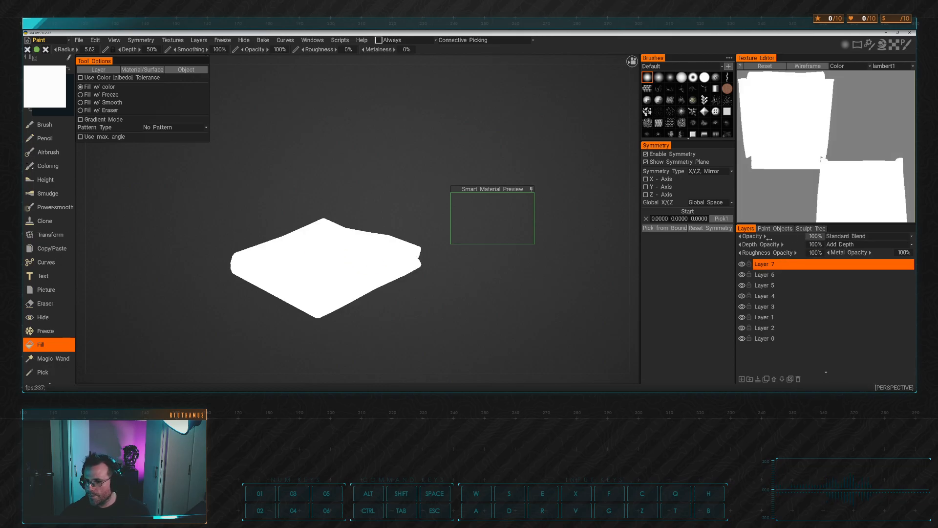
click(860, 236)
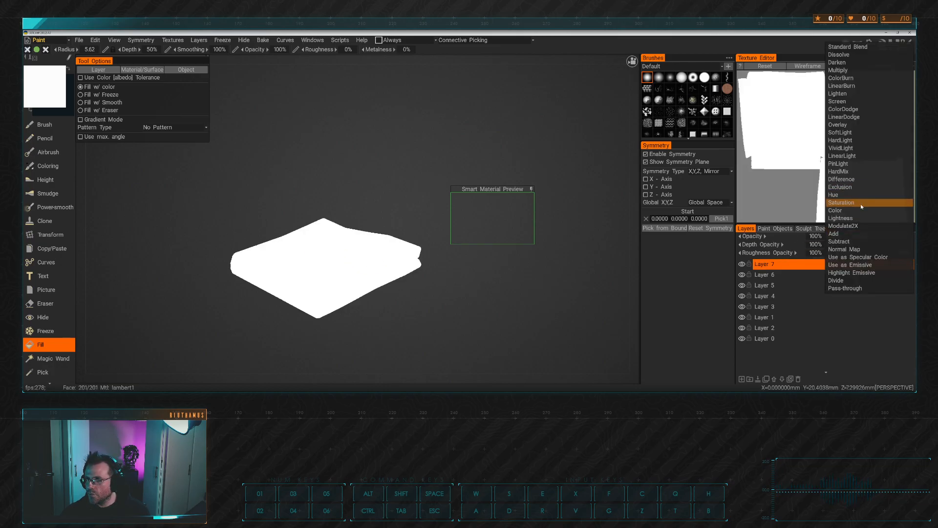
click(846, 125)
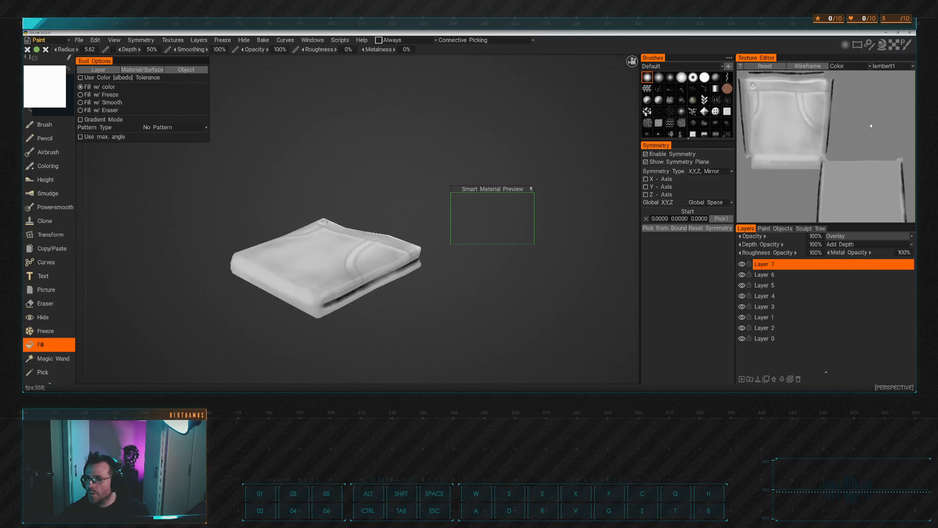
alt+drag(462, 211, 437, 217)
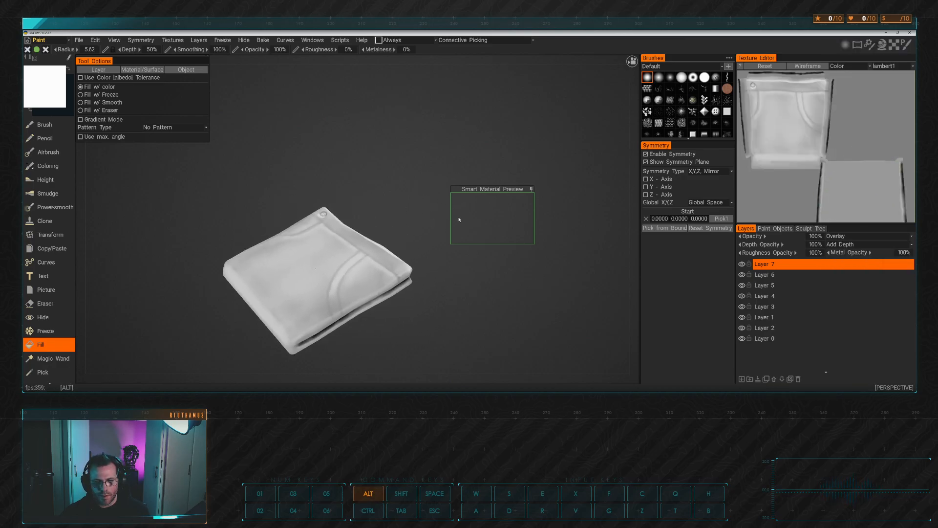
click(742, 266)
click(742, 265)
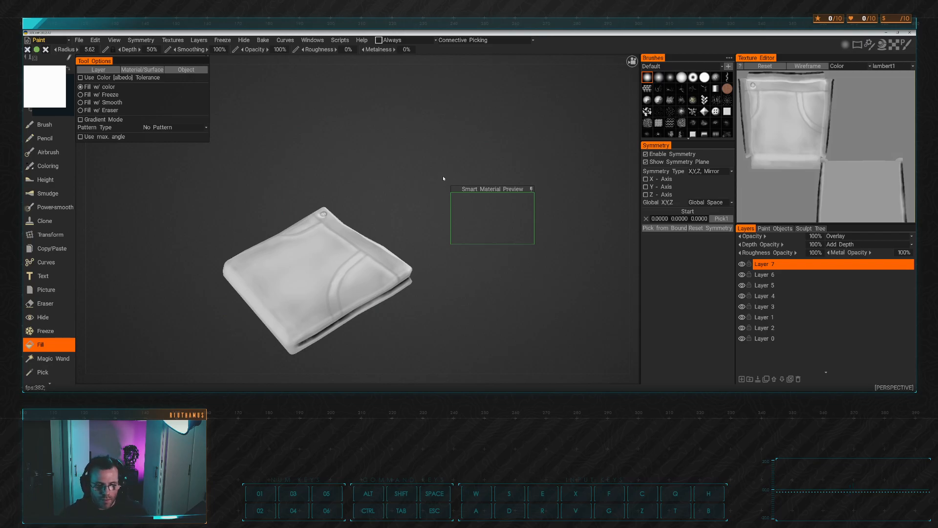
Export the Color/Albedo map of the greyscale pants texture
click(173, 40)
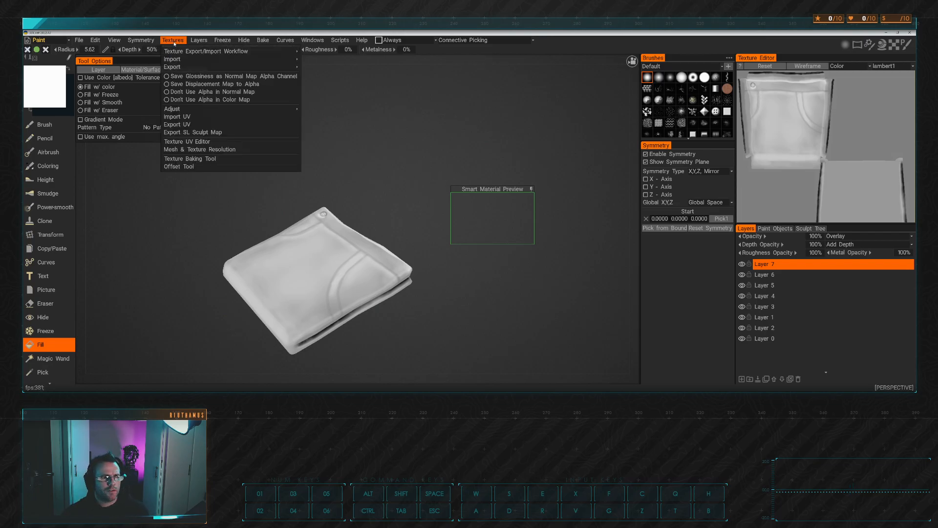
mouse_move(195, 68)
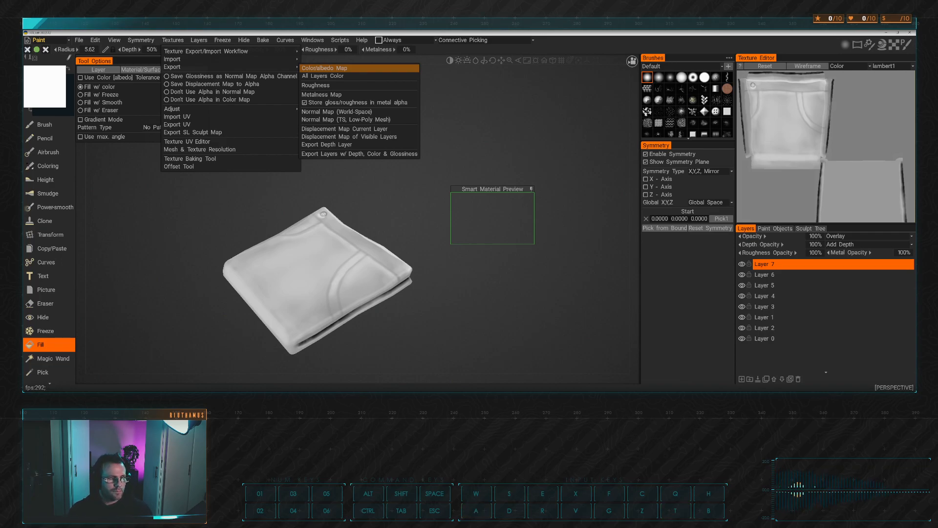
click(324, 68)
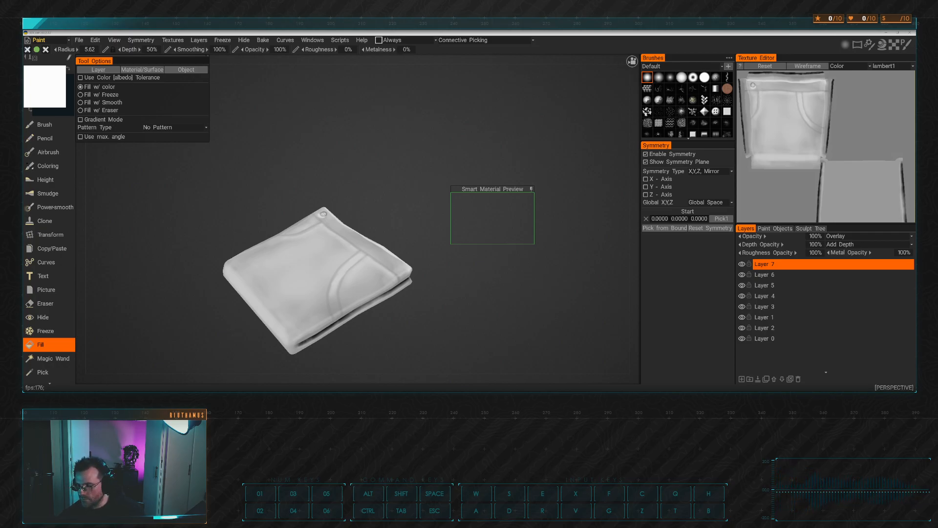
Export the folded pants geometry as w_pants_001.fbx in centimetres with the Z-up coordinate system option, leaving textures out
key(alt+Tab)
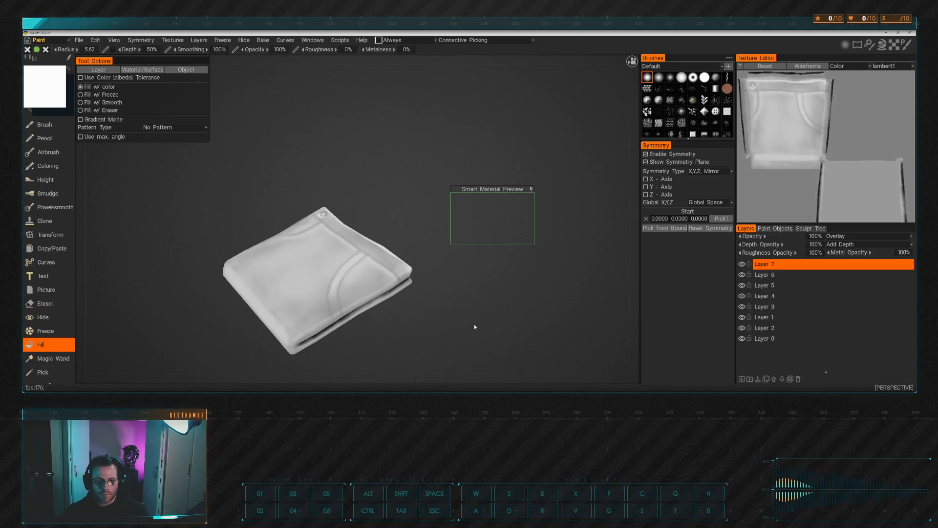
alt+middle_drag(414, 182, 441, 191)
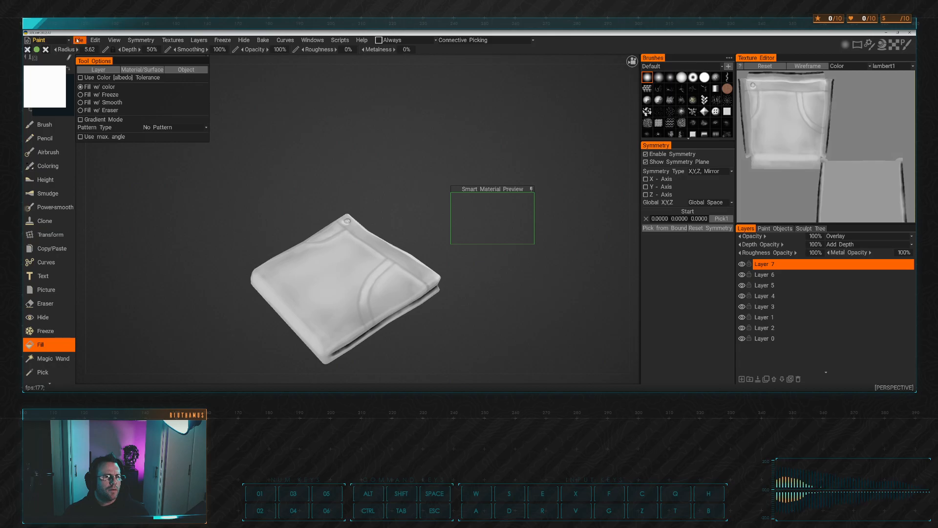
click(78, 40)
click(98, 140)
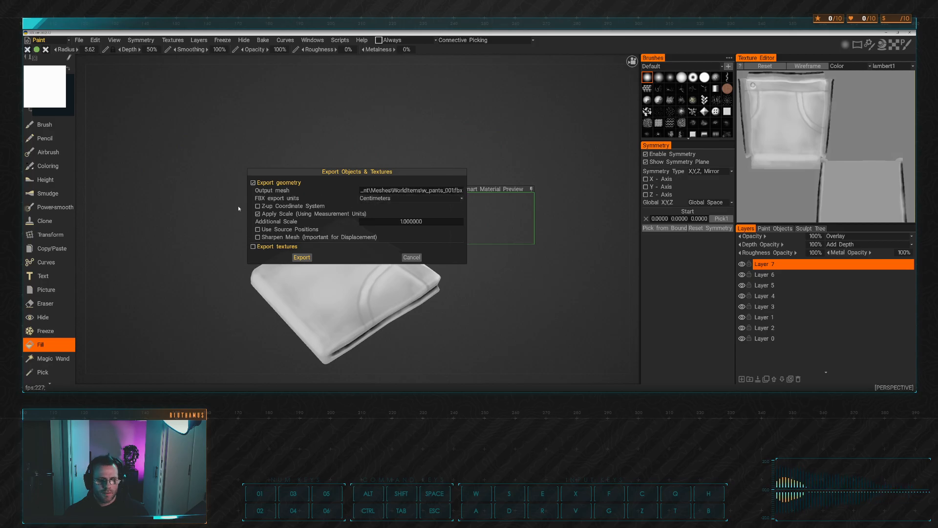
click(258, 206)
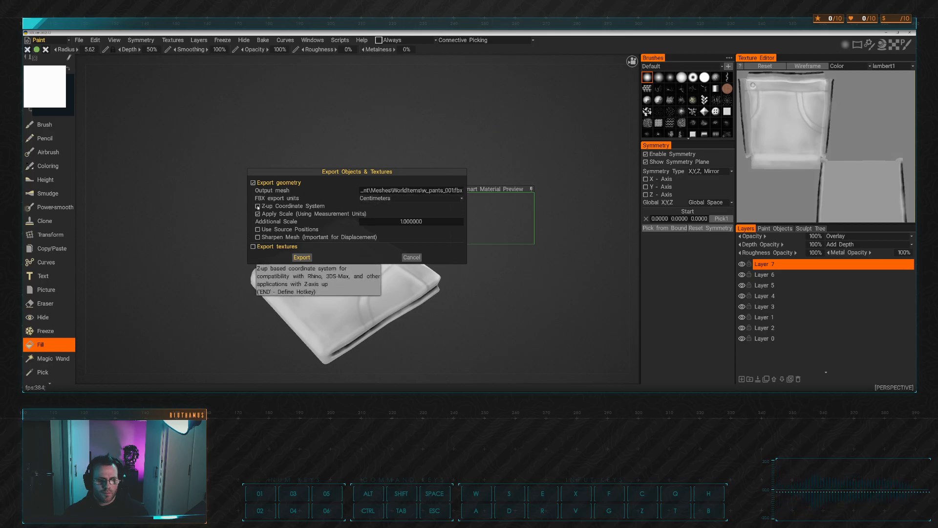
click(302, 257)
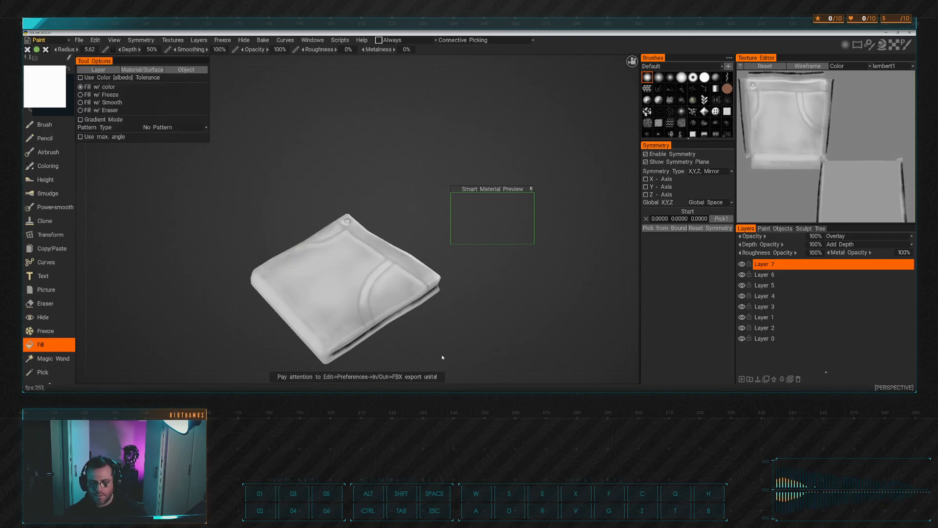
key(alt)
alt+middle_drag(391, 178, 370, 172)
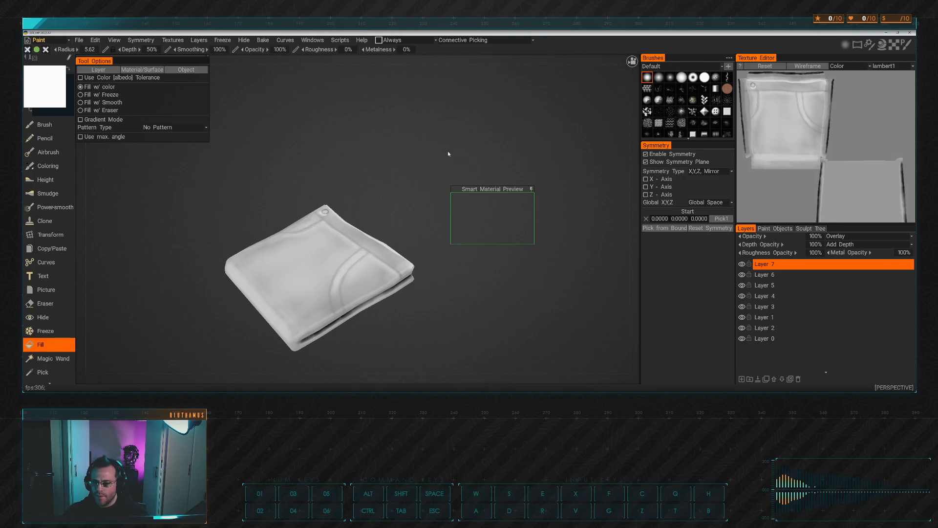
alt+middle_drag(389, 168, 411, 146)
key(ctrl)
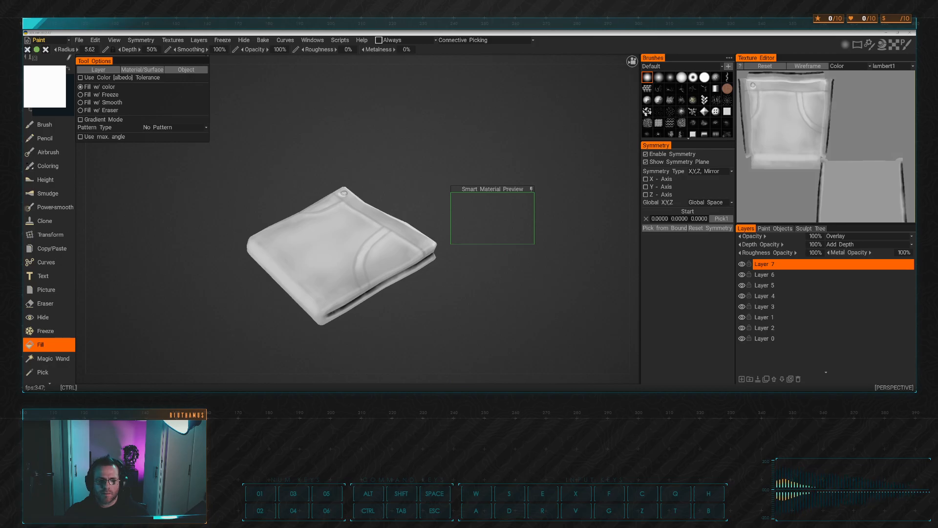
key(shift)
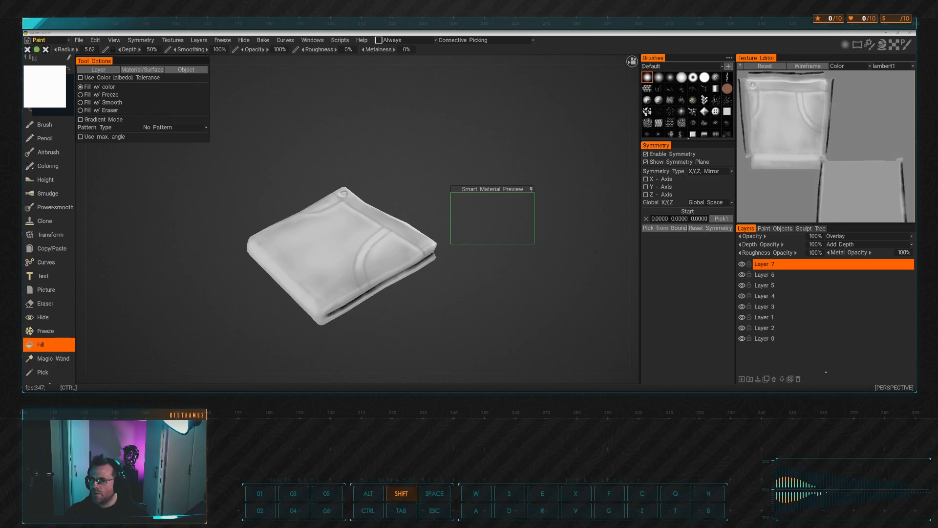
key(ctrl+a)
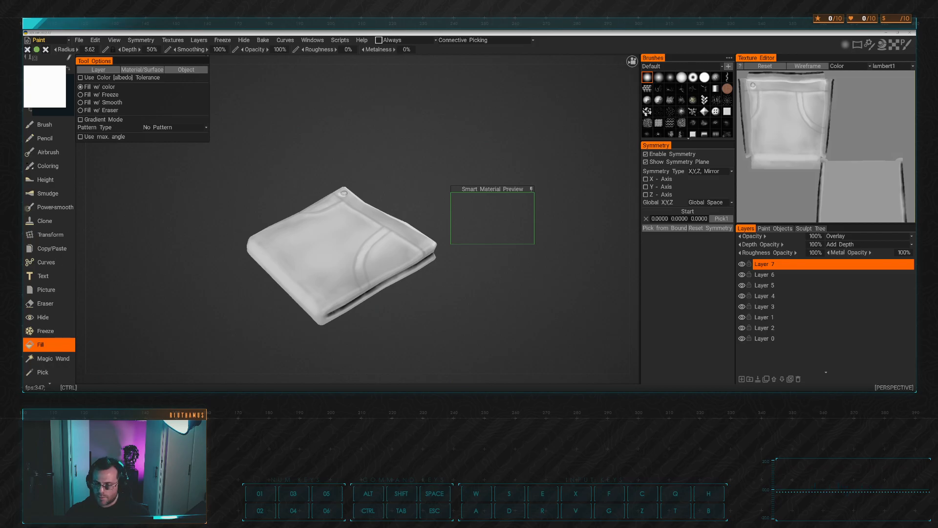
Switch to Photoshop, adjust the opacity of the white Layer 10, and merge it with the layers below down through Layer 8
key(alt+Tab)
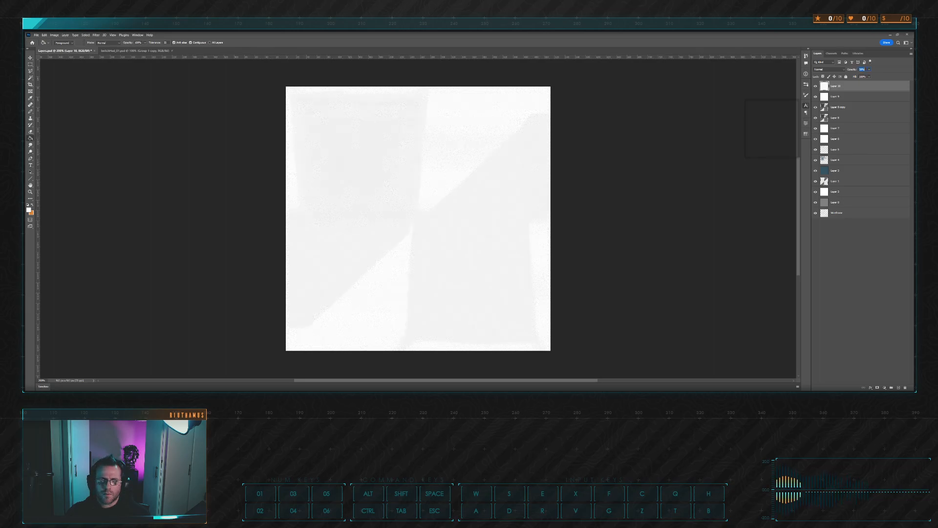
drag(852, 70, 848, 70)
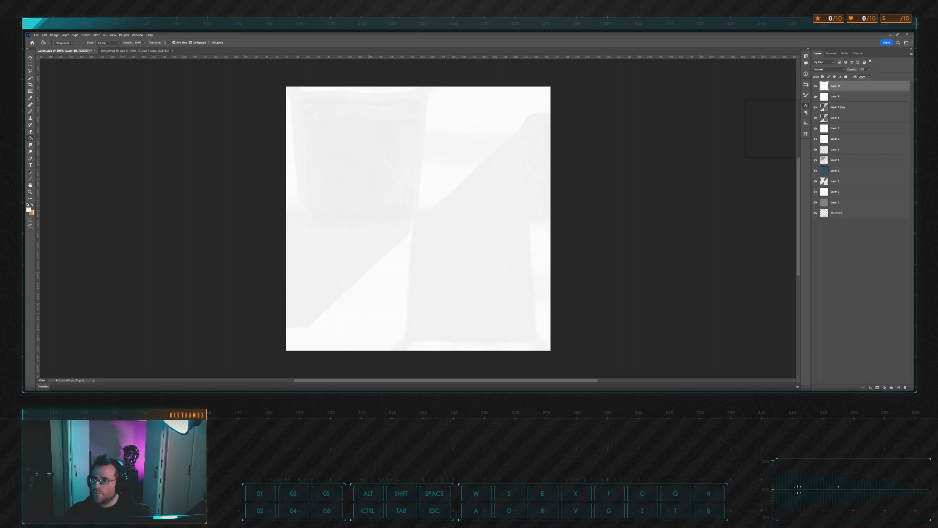
shift+click(851, 107)
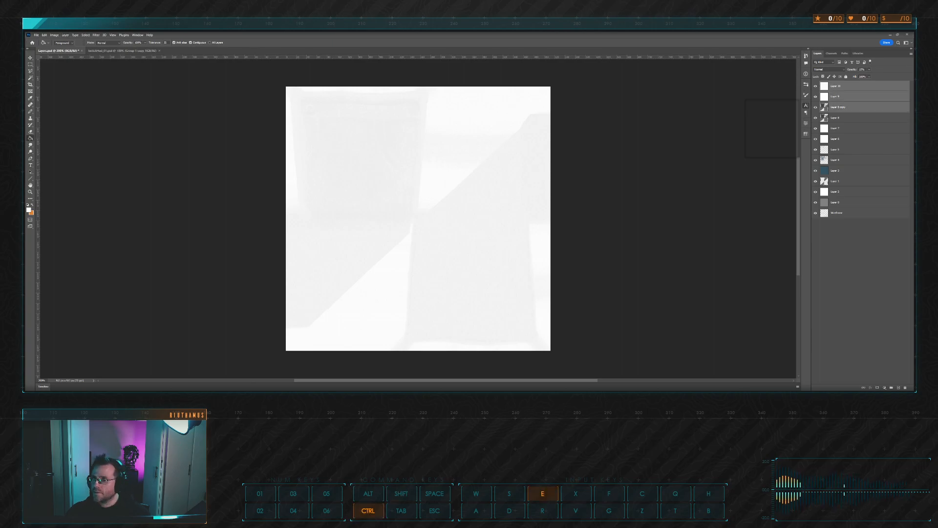
key(ctrl+e)
click(816, 86)
click(816, 86)
shift+click(850, 96)
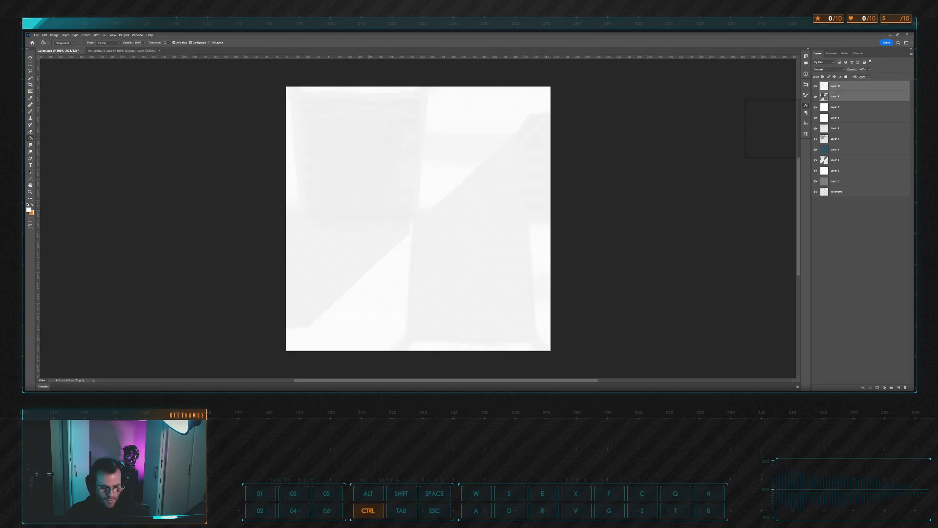
key(ctrl+e)
Compare the texture with the merged top layer hidden and shown, and save Layers.psd with that layer visible
click(816, 86)
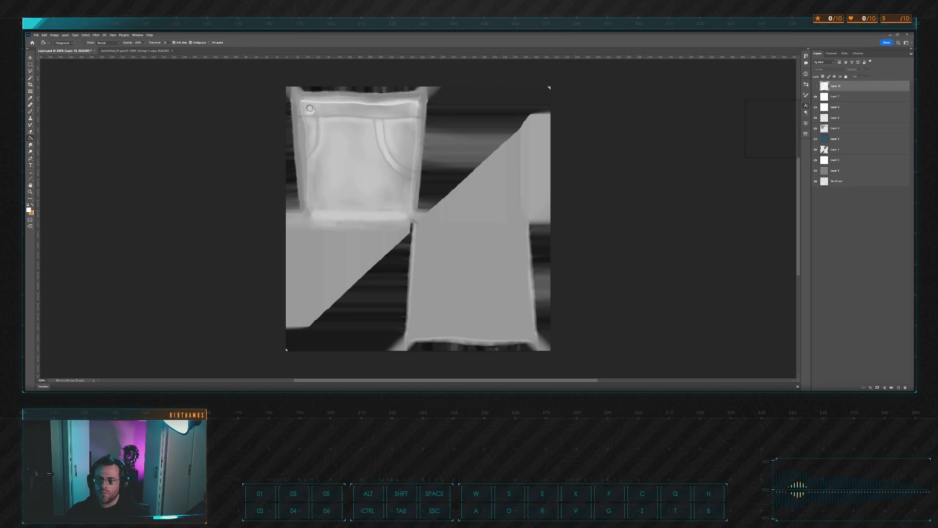
click(816, 97)
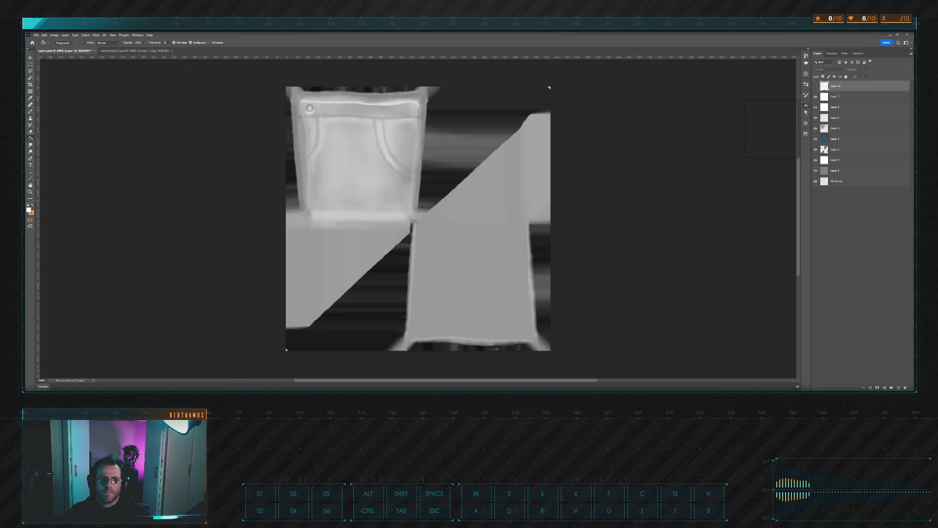
click(816, 86)
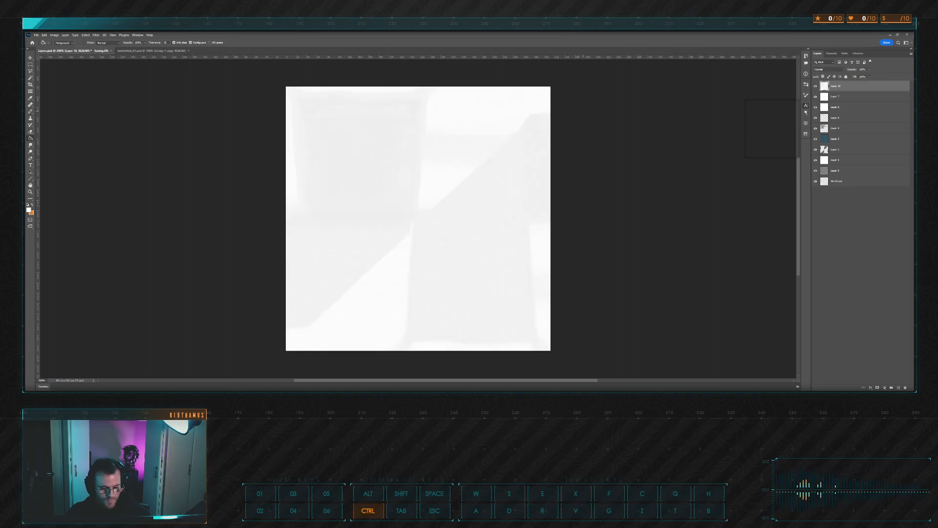
key(alt+Tab)
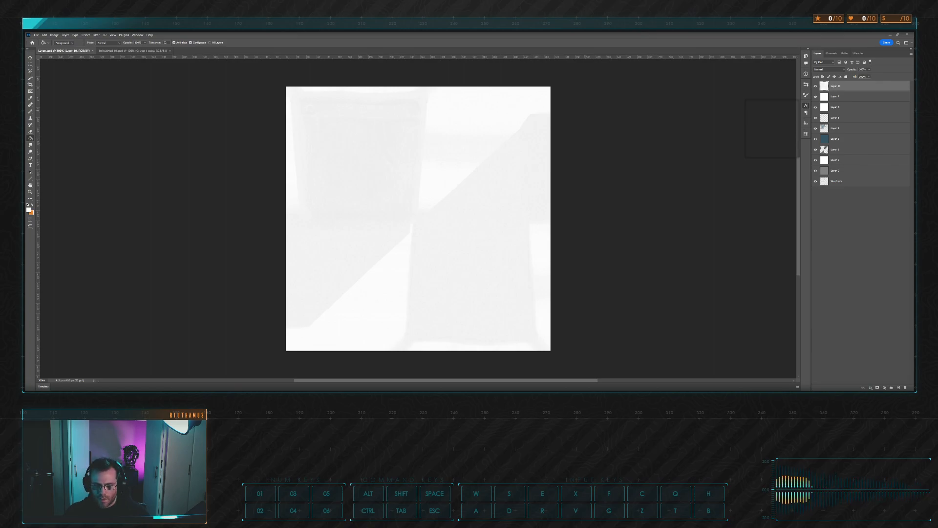
key(Tab)
key(alt)
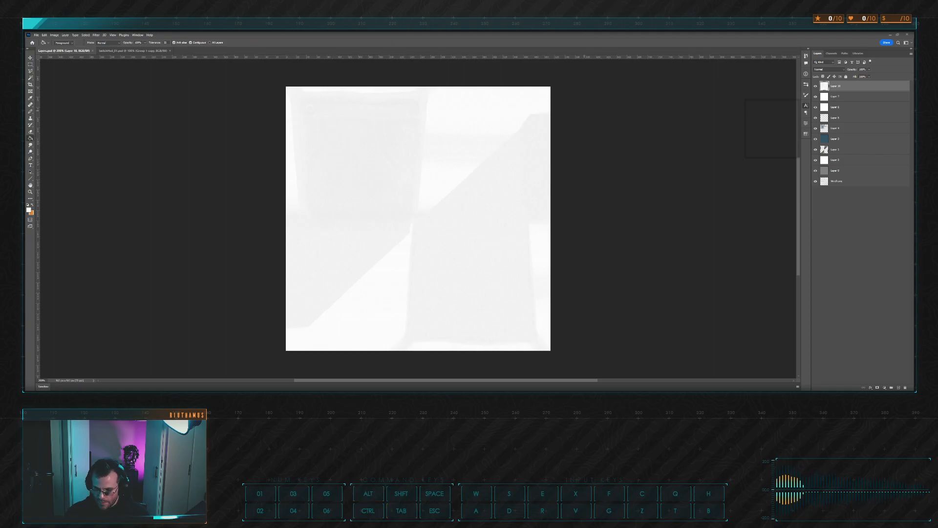
Switch to Maya and import the exported pants mesh w_pants_001 into the scene at the character's feet
key(alt+Tab)
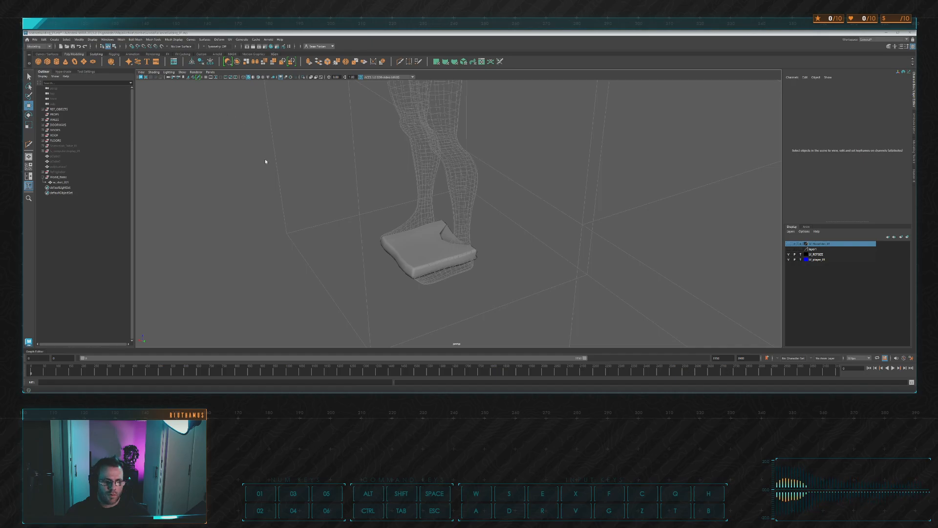
alt+drag(259, 171, 493, 210)
click(451, 223)
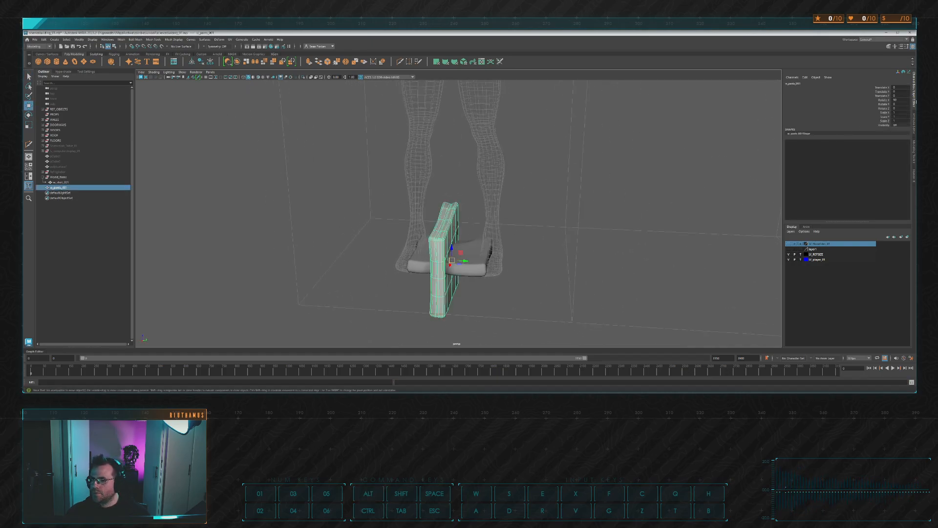
Lay the imported pants mesh flat by setting its Rotate X to 0
key(e)
alt+drag(473, 245, 508, 235)
double_click(905, 100)
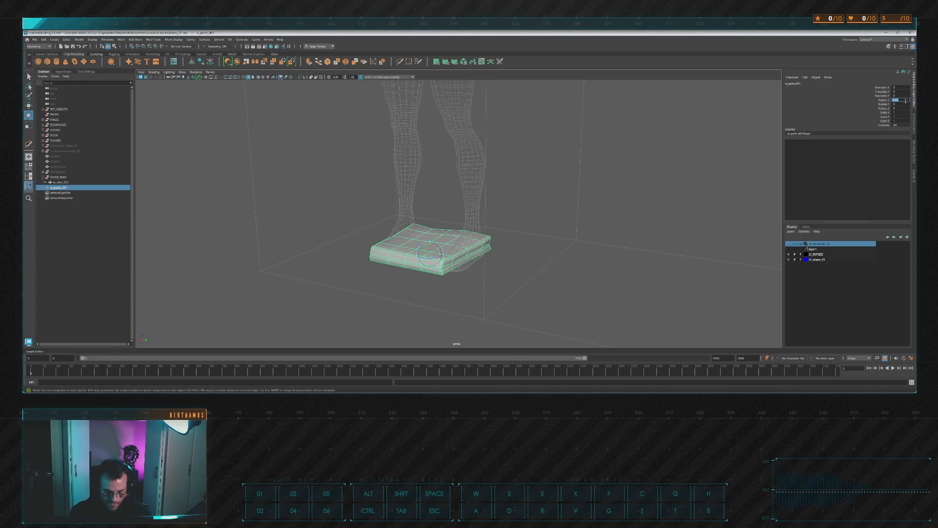
text(0)
key(Return)
key(w)
alt+drag(544, 172, 553, 190)
mouse_move(494, 190)
alt+mouse_down()
mouse_move(515, 195)
mouse_move(500, 174)
alt+mouse_up()
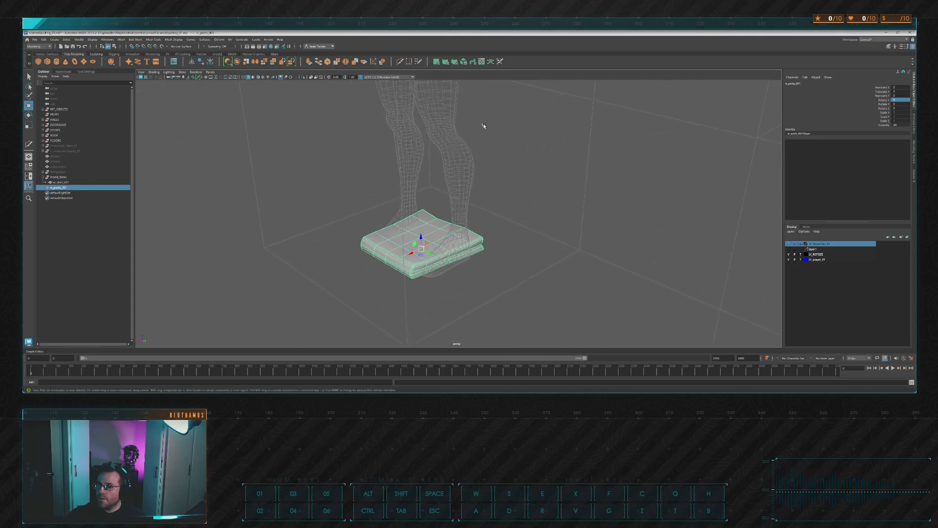
Delete the imported phong material in Hypershade and assign the default shader to the pants mesh
click(68, 71)
click(52, 105)
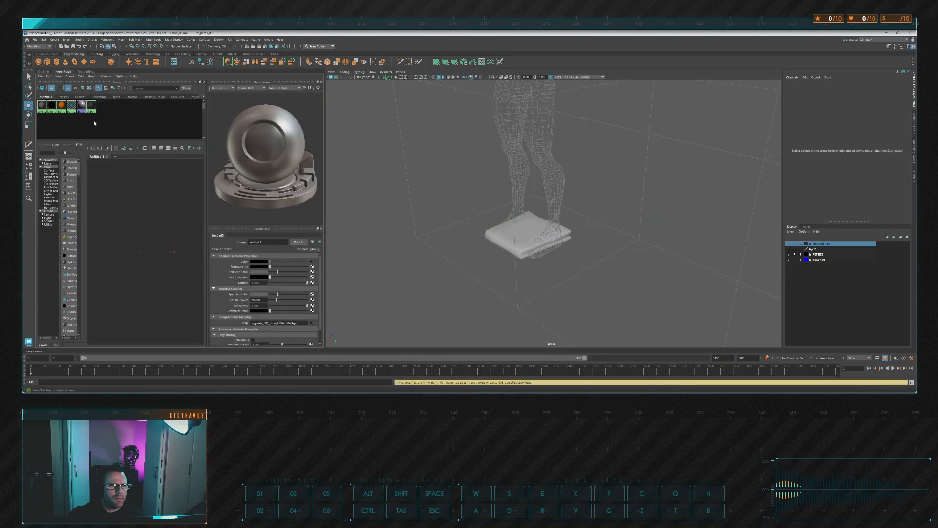
click(52, 130)
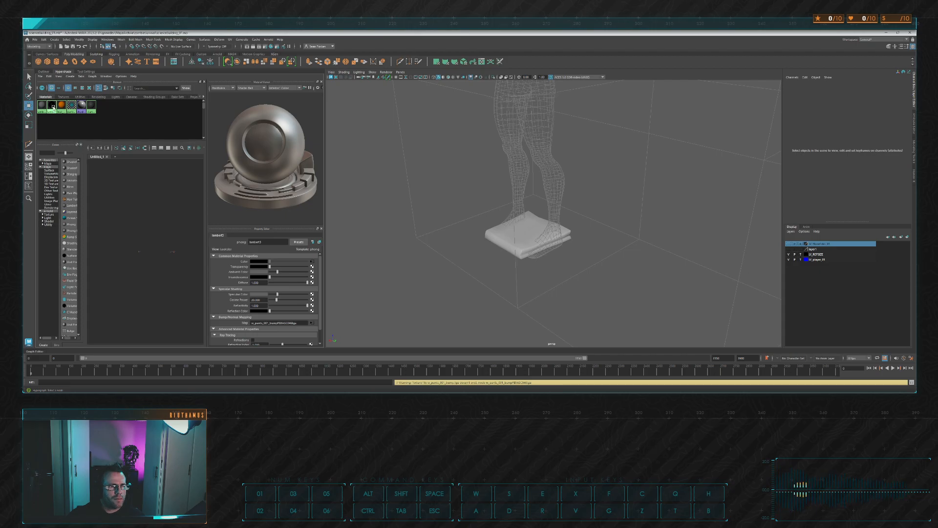
click(54, 109)
key(Delete)
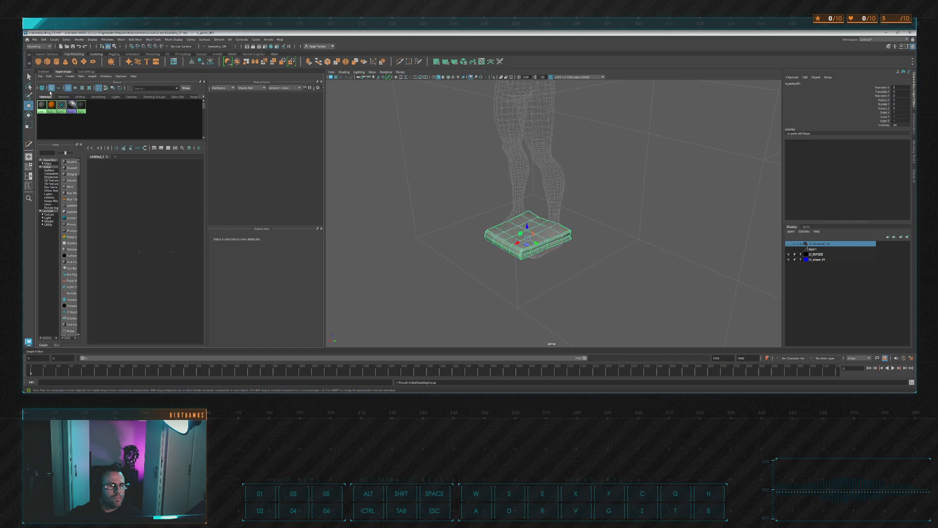
Parent w_pants_001 under the world items group in the Outliner
click(43, 72)
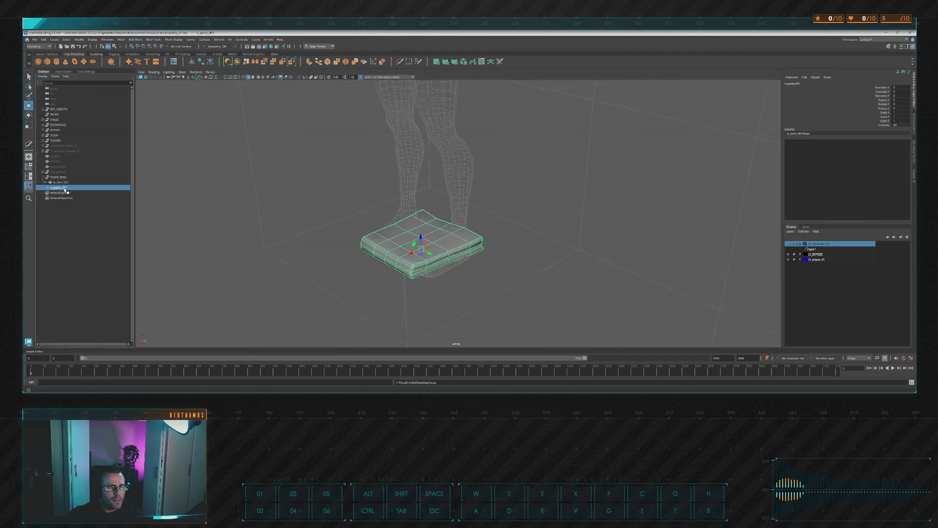
drag(61, 189, 59, 177)
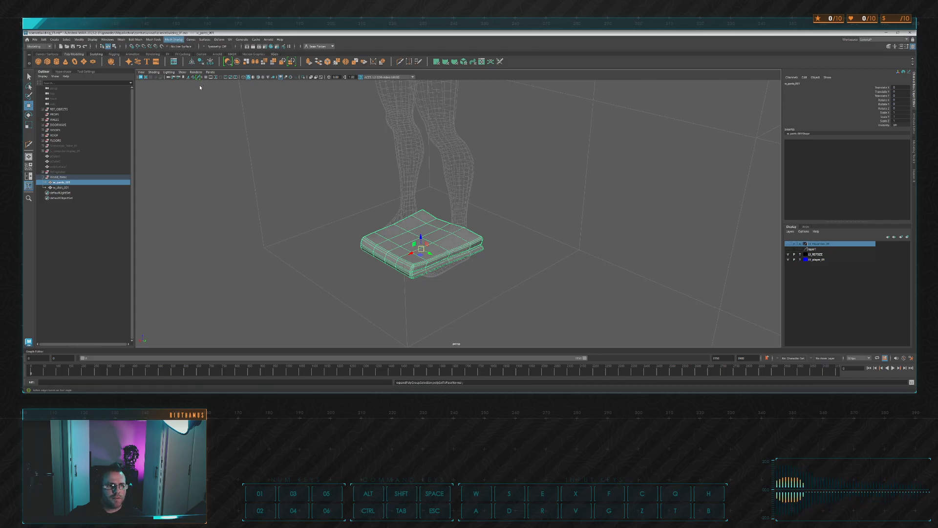
Clean up the pants mesh's normals and construction history, and export it as w_pants_001.fbx
click(310, 148)
click(419, 226)
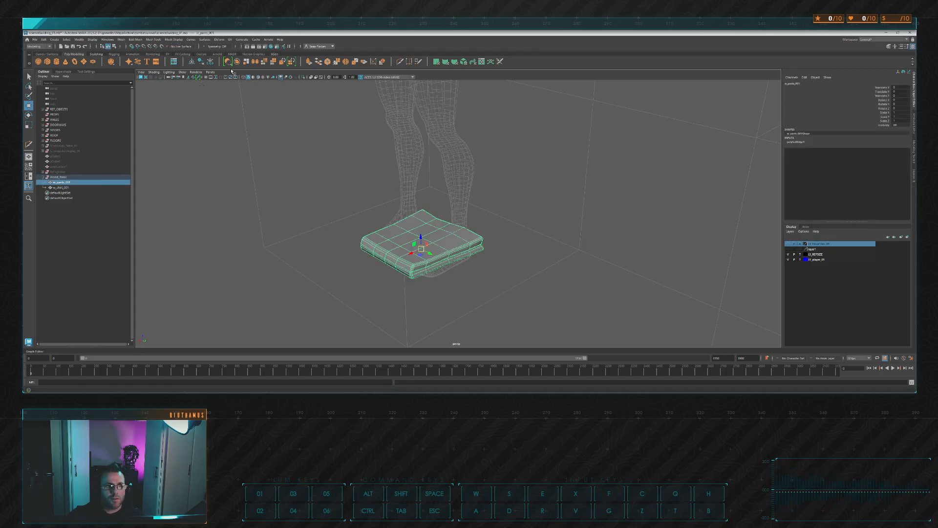
click(174, 40)
click(224, 101)
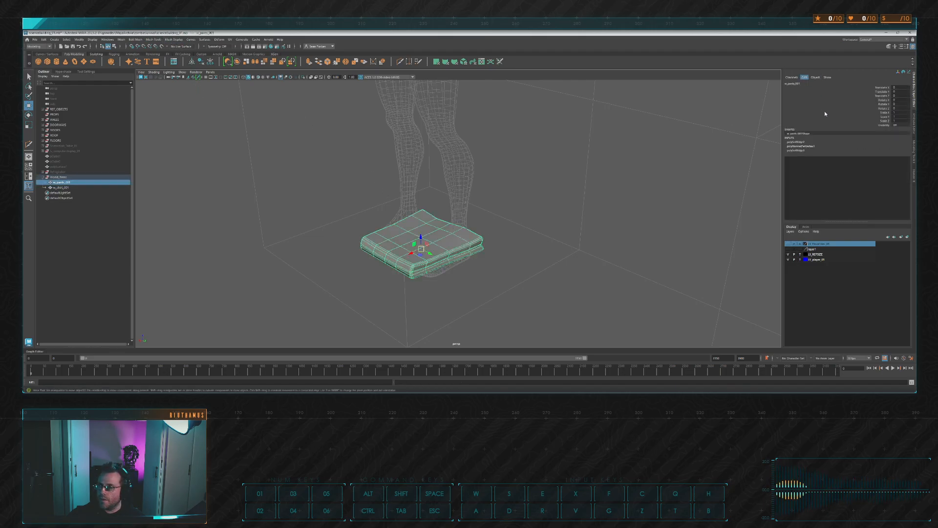
key(alt+shift+d)
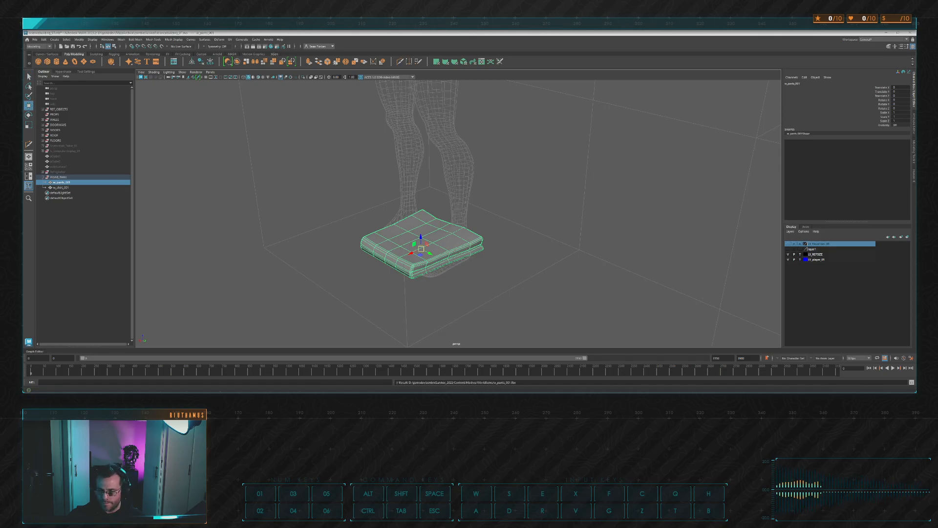
Switch to Unreal Editor and rename the WorldItems folder under Materials to World
key(alt+Tab)
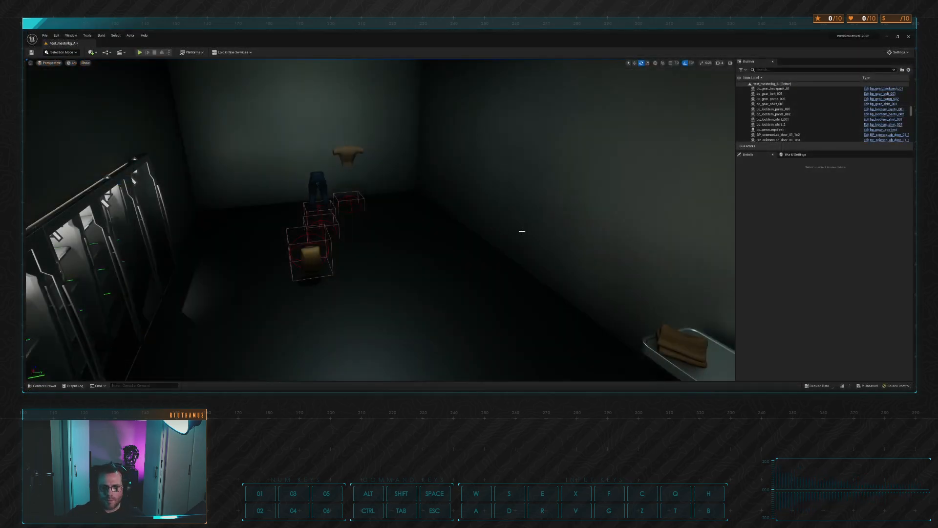
right_drag(459, 282, 584, 310)
key(w)
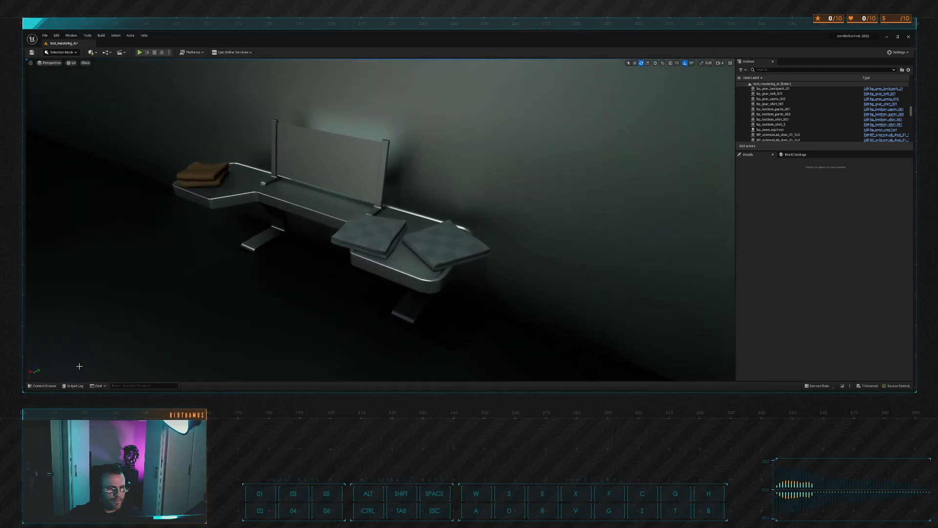
key(ctrl+space)
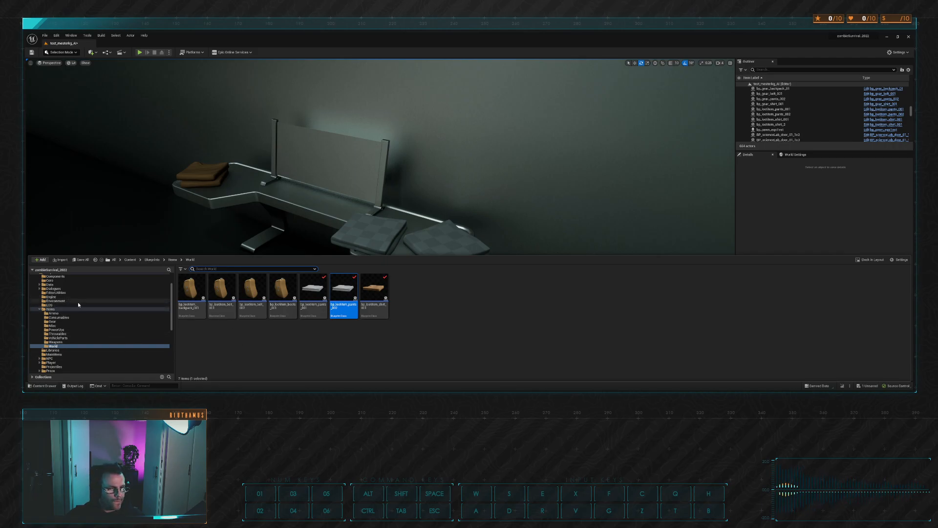
scroll(76, 323, down, 3)
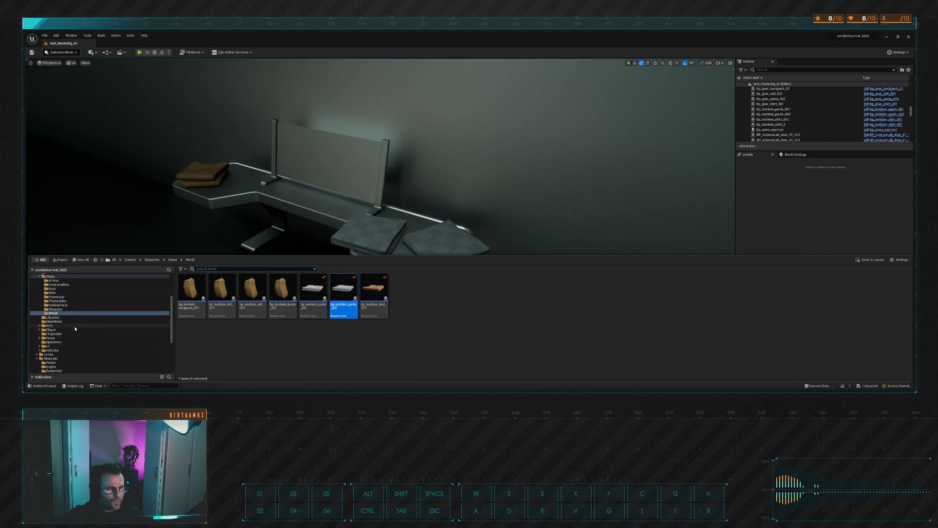
scroll(66, 355, down, 5)
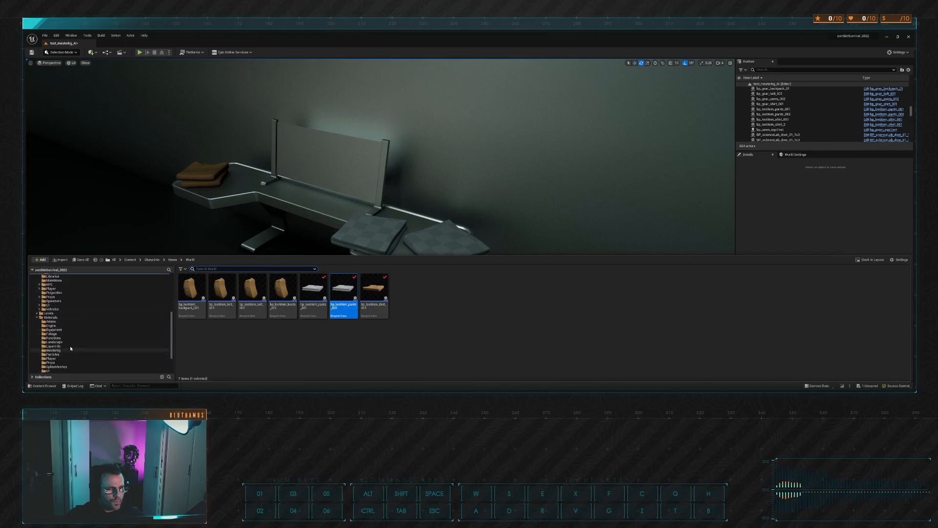
click(63, 359)
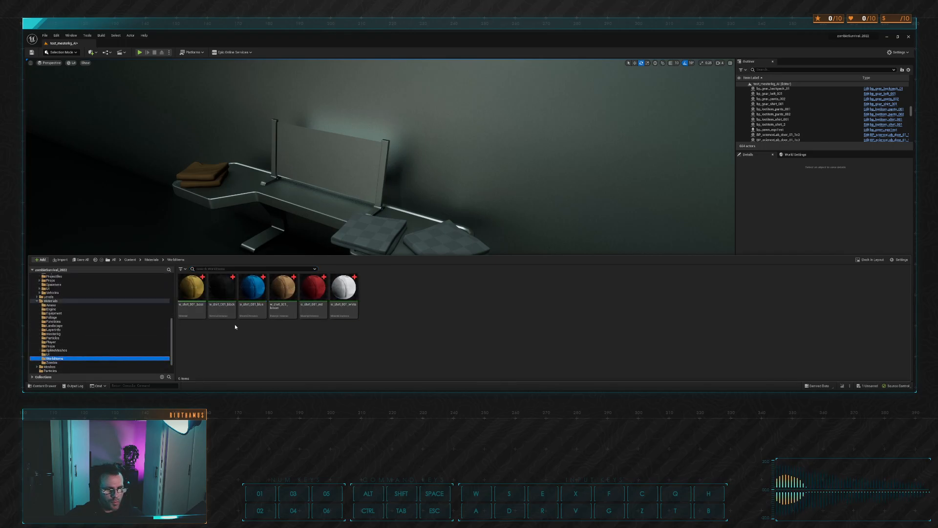
key(F2)
text(World)
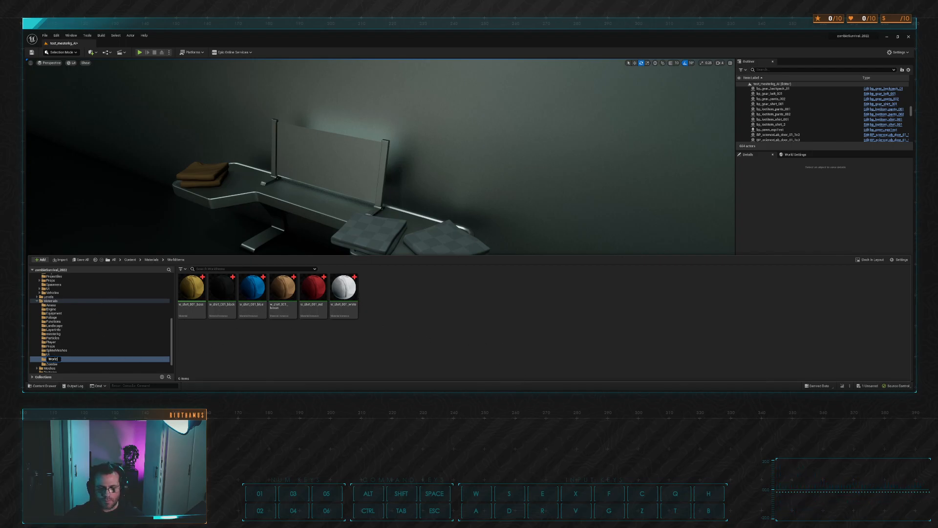
key(Return)
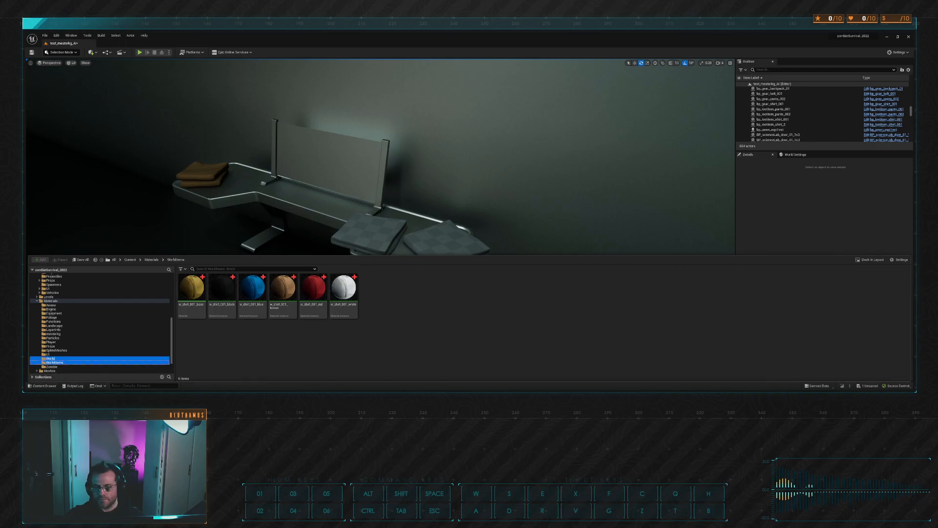
click(260, 345)
click(55, 358)
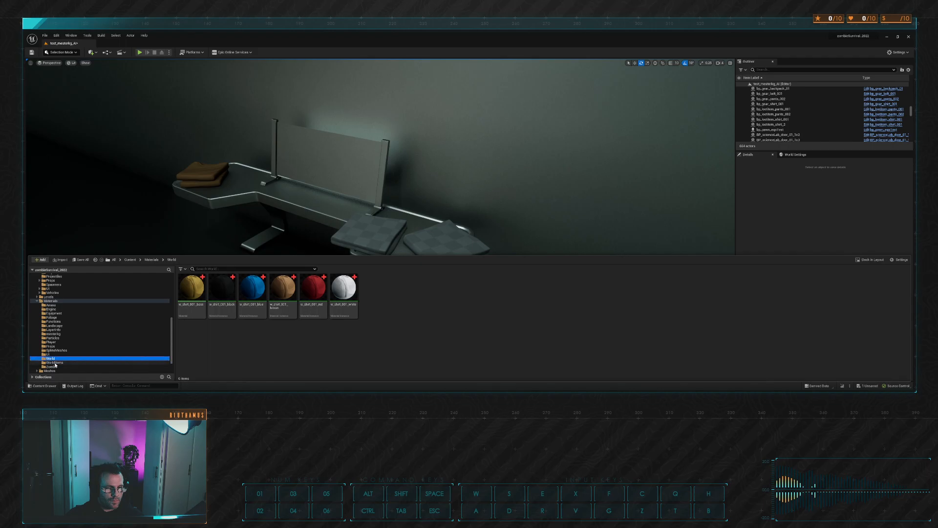
Return to the root Content folder, save the current level and open the outdoor test level with the green ramp
scroll(54, 342, up, 10)
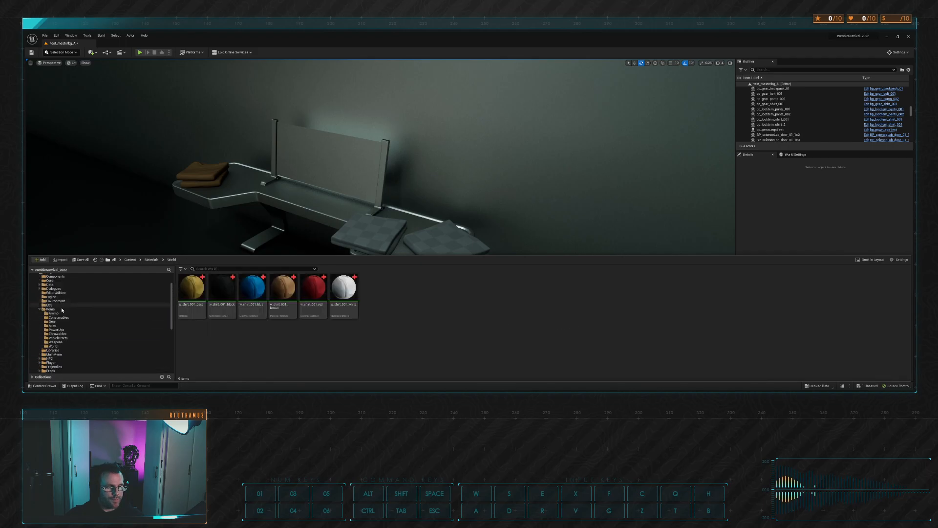
click(43, 280)
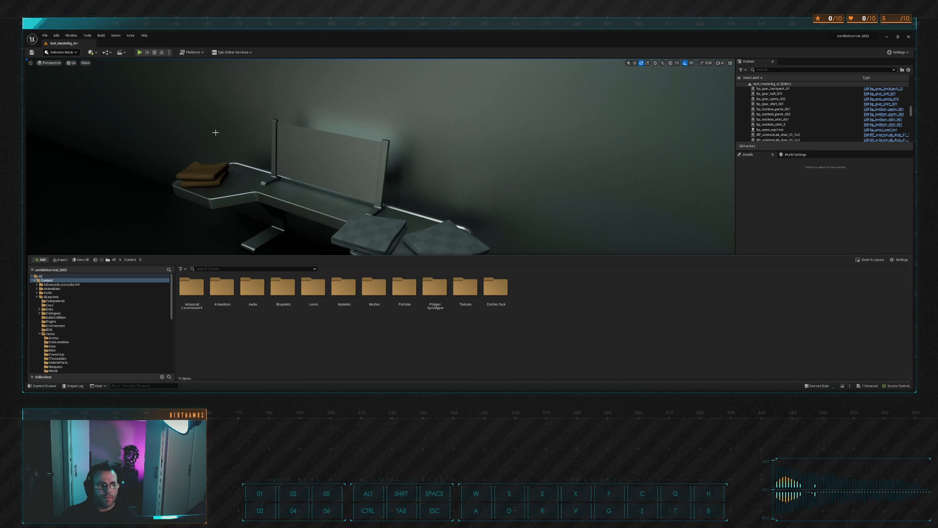
click(33, 52)
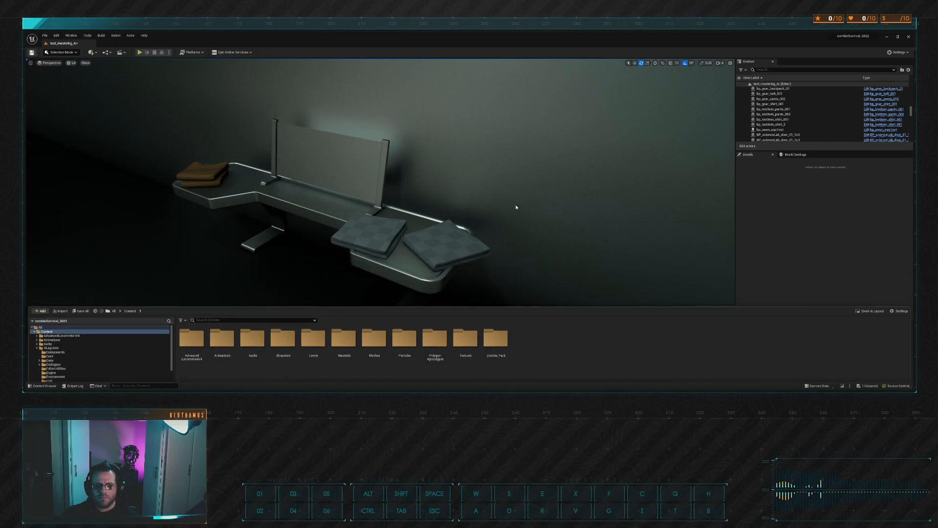
click(44, 37)
click(58, 53)
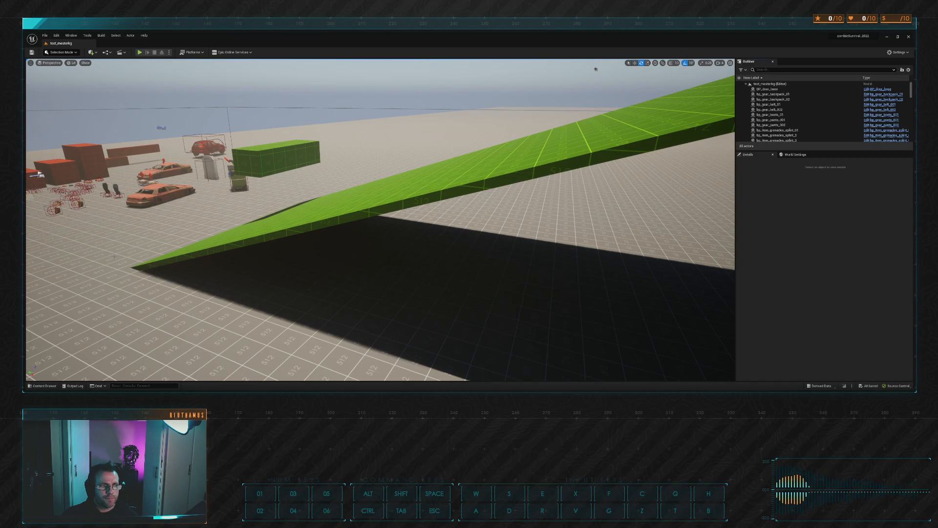
Delete the junk-named level asset just before the first test level in the Levels content folder
click(43, 385)
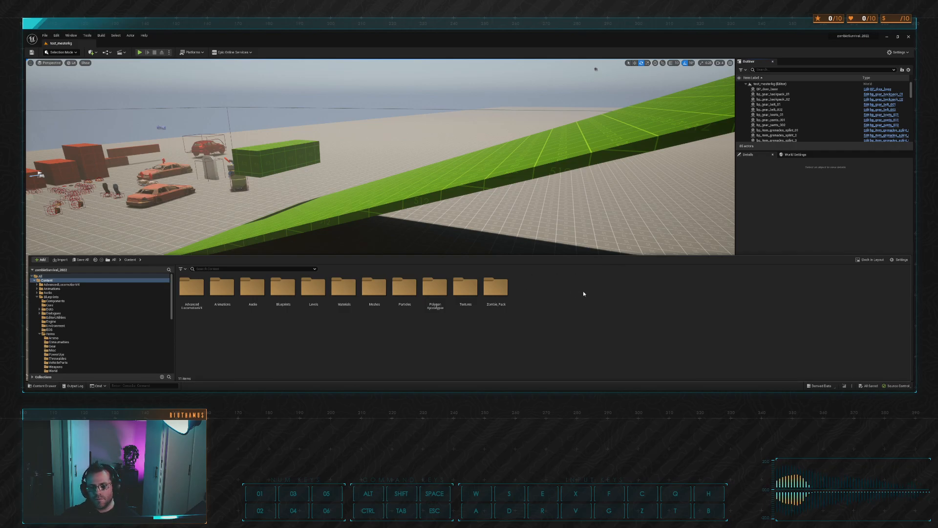
key(f)
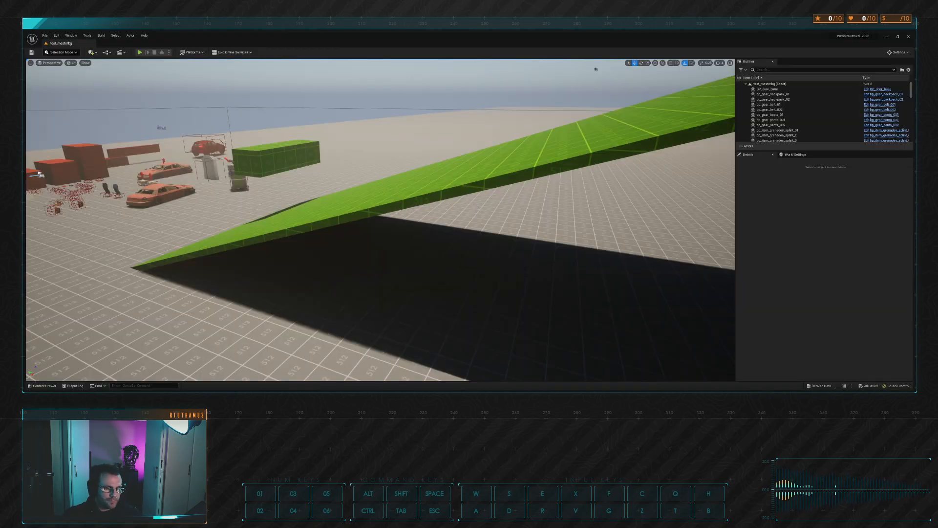
click(42, 386)
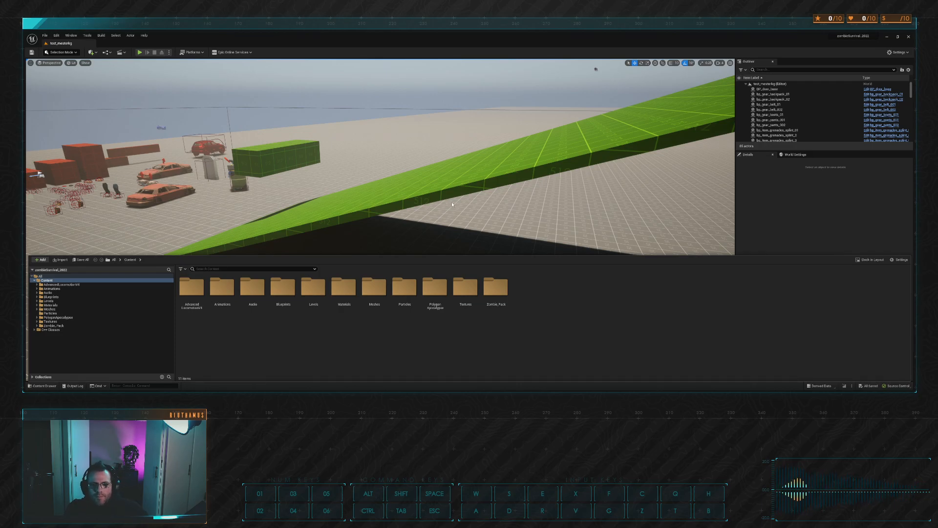
key(alt+Tab)
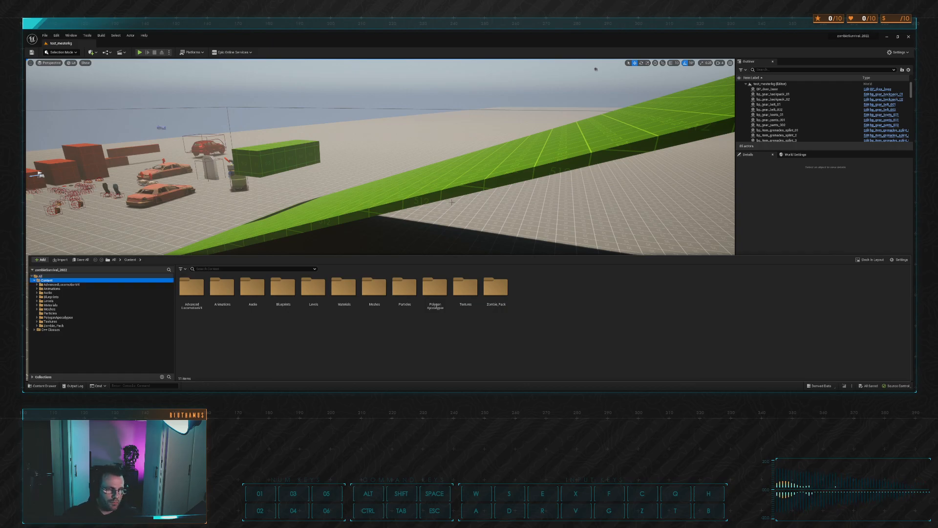
click(54, 300)
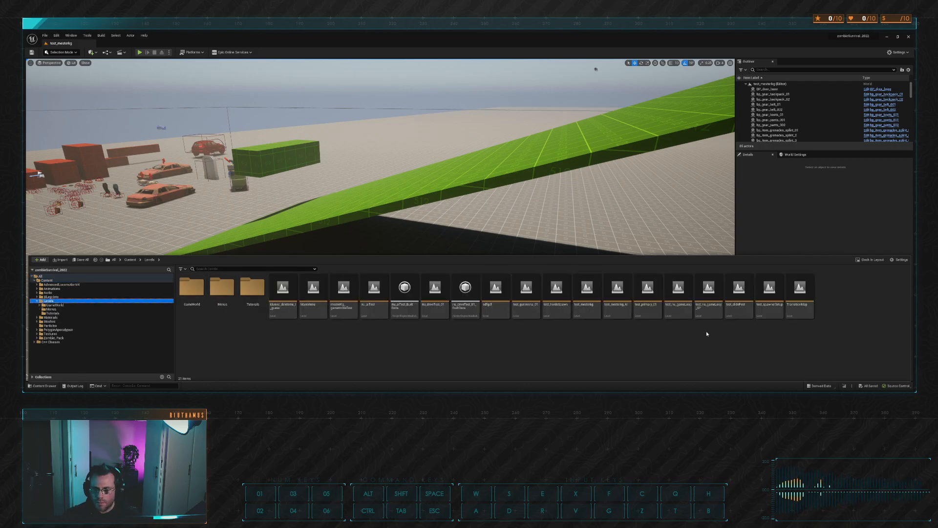
click(498, 306)
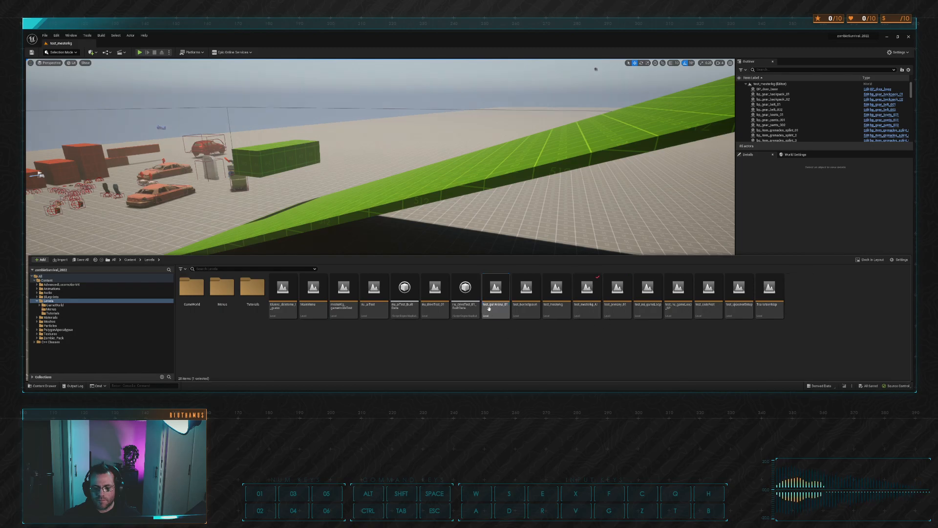
Reopen the dark lab level that contains the pants loot items on the bench
double_click(587, 293)
mouse_move(487, 197)
right_down()
mouse_move(455, 193)
mouse_move(483, 196)
right_up()
click(47, 386)
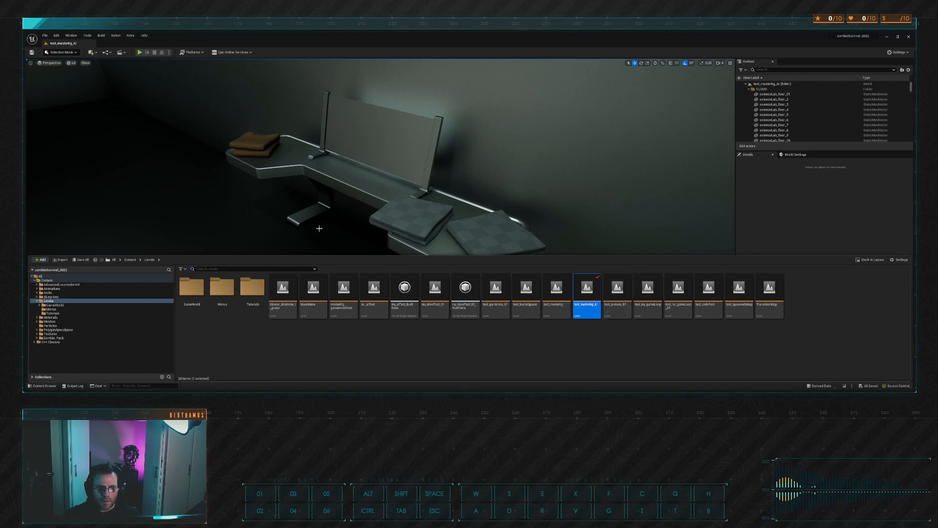
Select the bp_lootItem_pants_001 actor on the bench and open the World folder under Materials in the content browser
click(411, 223)
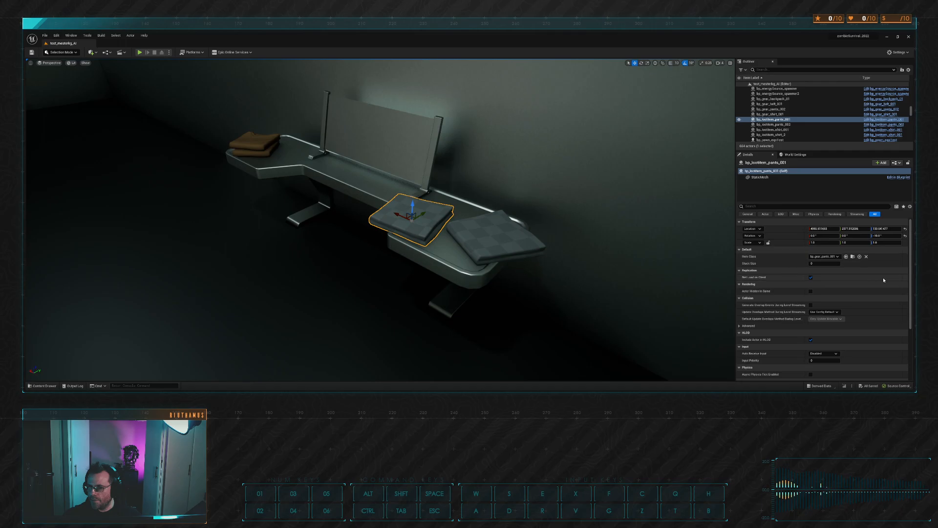
click(43, 386)
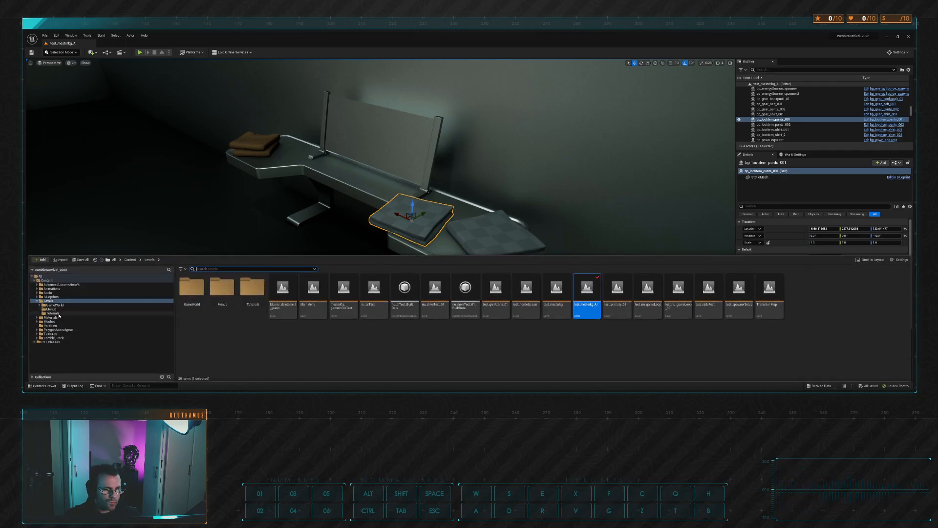
click(51, 318)
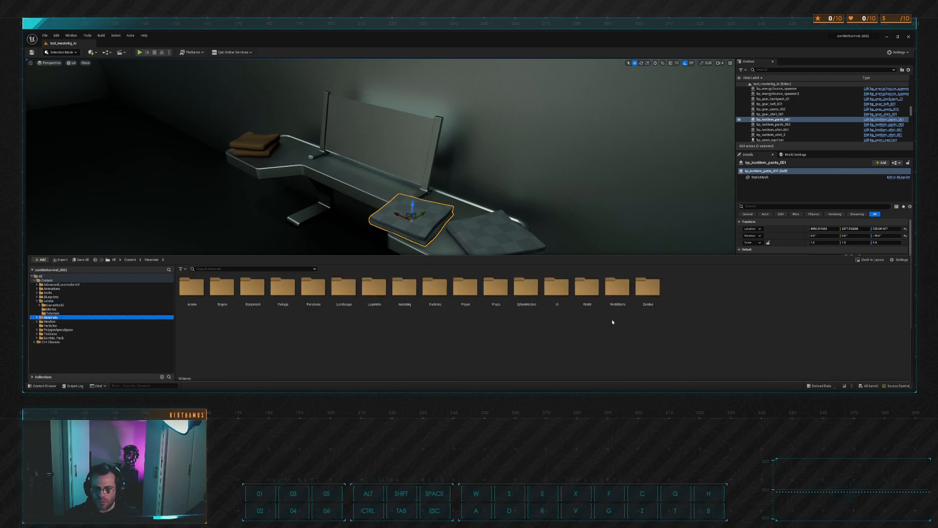
click(536, 312)
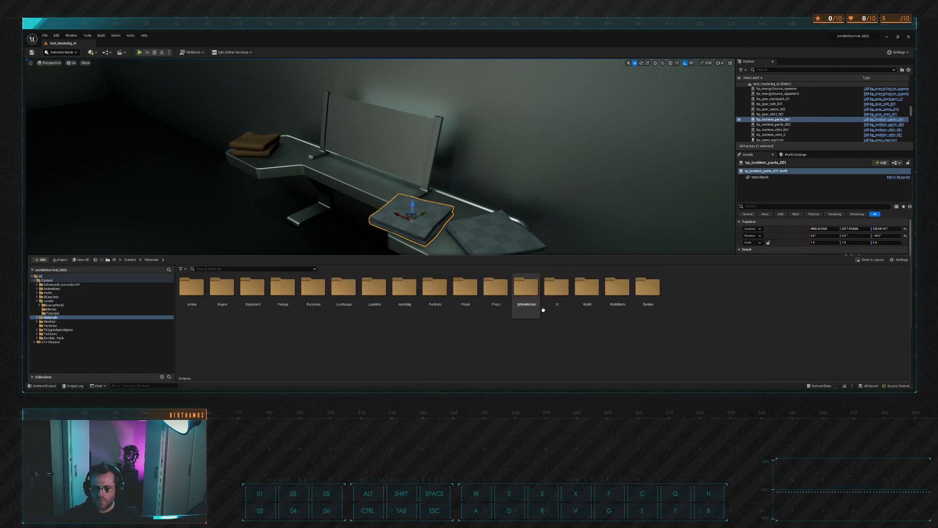
click(618, 289)
double_click(617, 290)
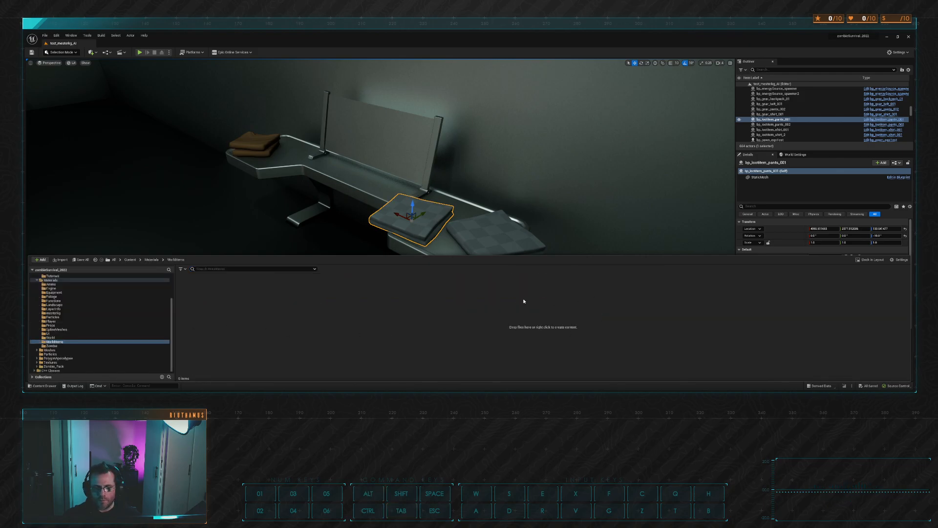
click(55, 337)
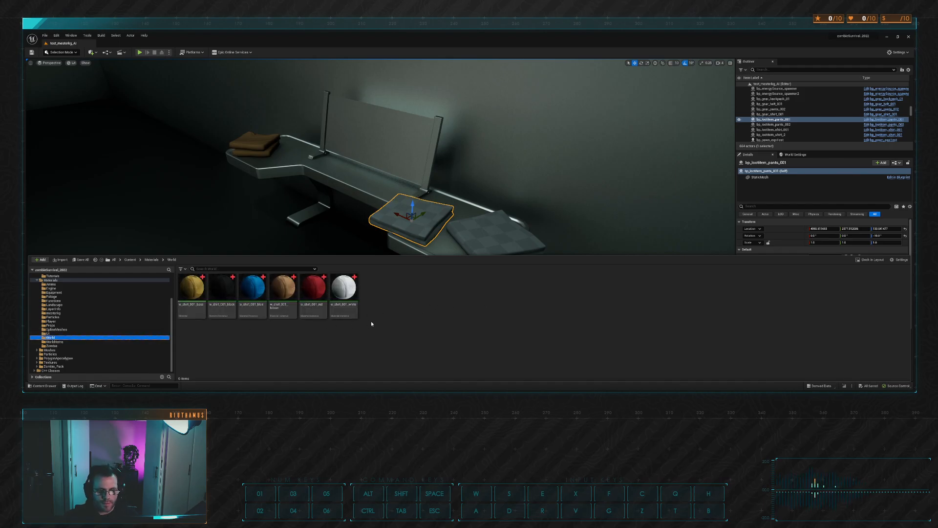
click(190, 312)
click(199, 338)
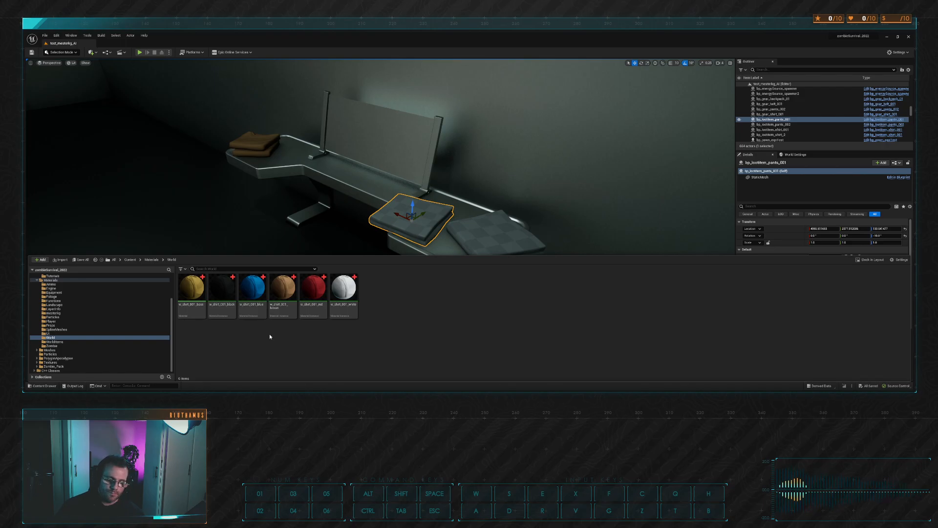
Rename the shirt's base material in the World materials folder to mat_w_base
click(202, 293)
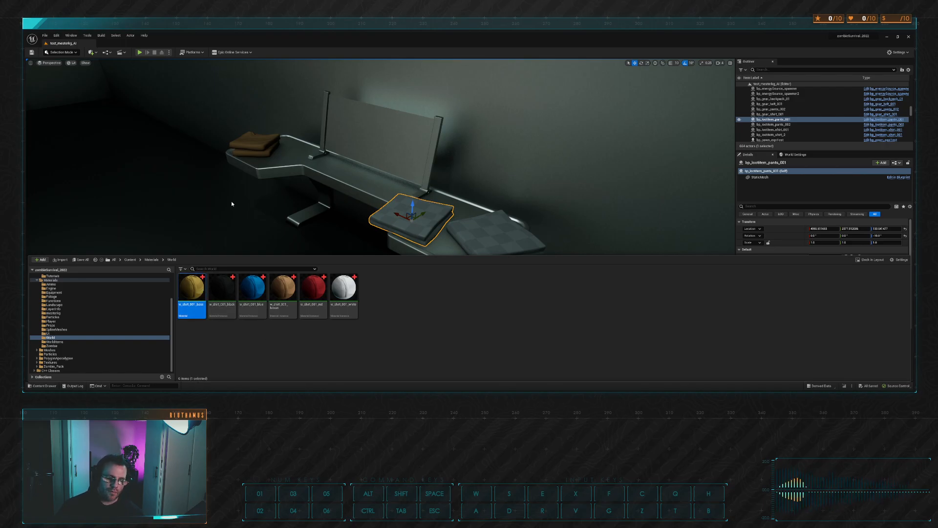
key(F2)
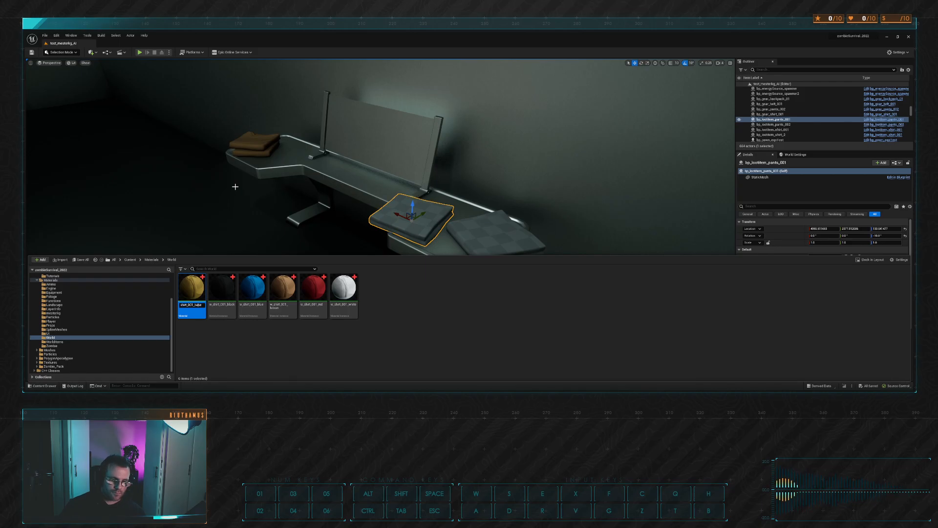
key(Home)
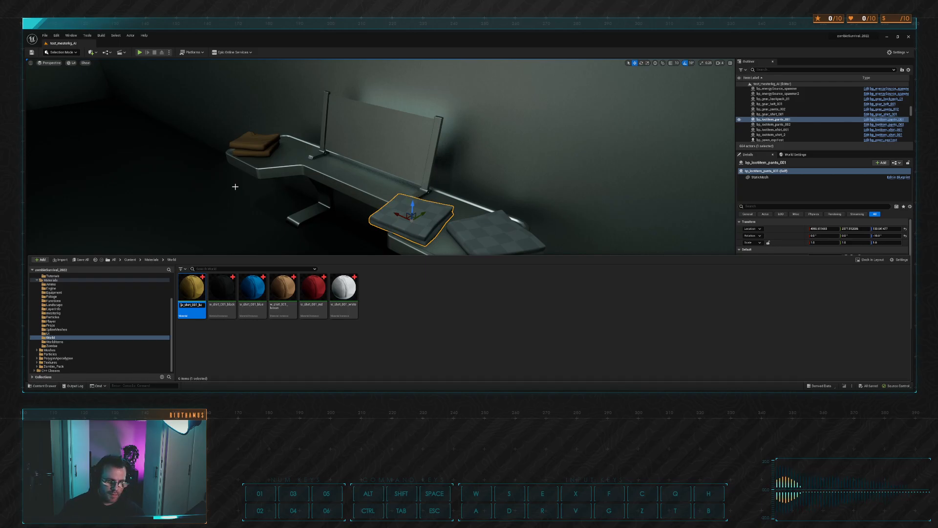
key(Delete)
text(mat_w_)
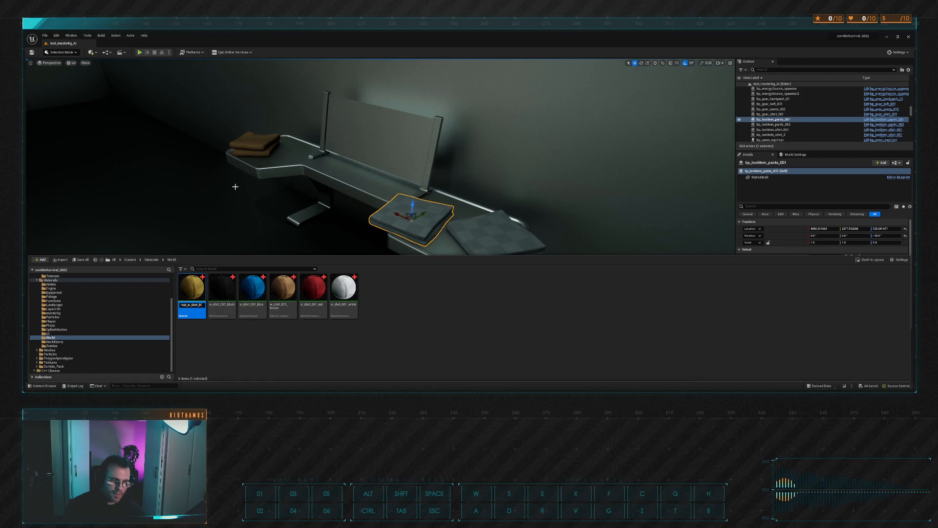
text(base)
key(Delete)
key(Delete)
key(Delete)
key(Delete)
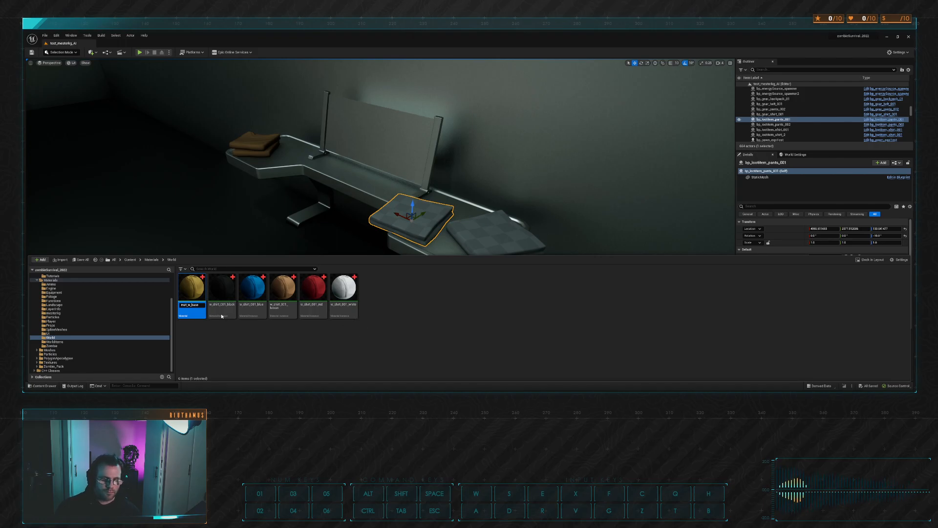
key(Return)
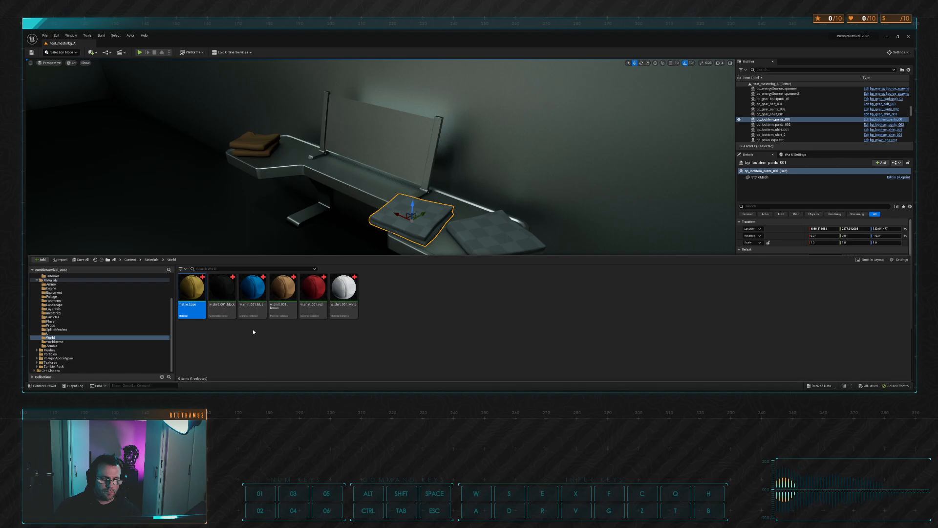
Create a material instance of mat_w_base in the World materials folder and name it mat_w_pants_001_blue
click(239, 184)
key(End)
key(BackSpace)
key(BackSpace)
key(BackSpace)
key(BackSpace)
key(BackSpace)
key(BackSpace)
key(BackSpace)
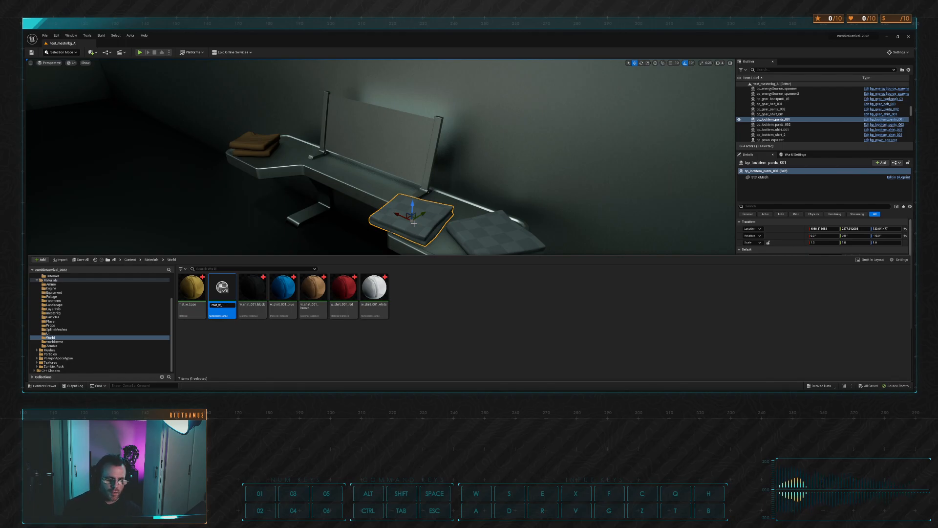
text(pants)
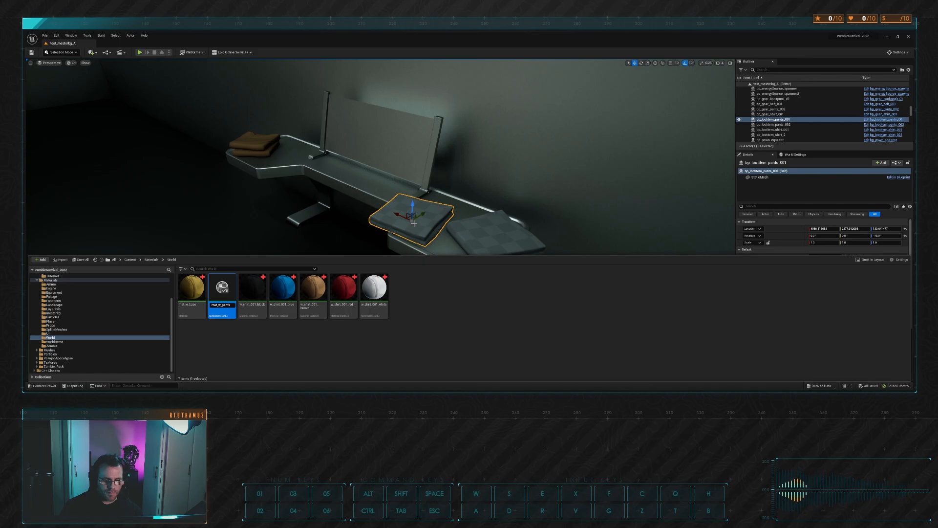
text(_001)
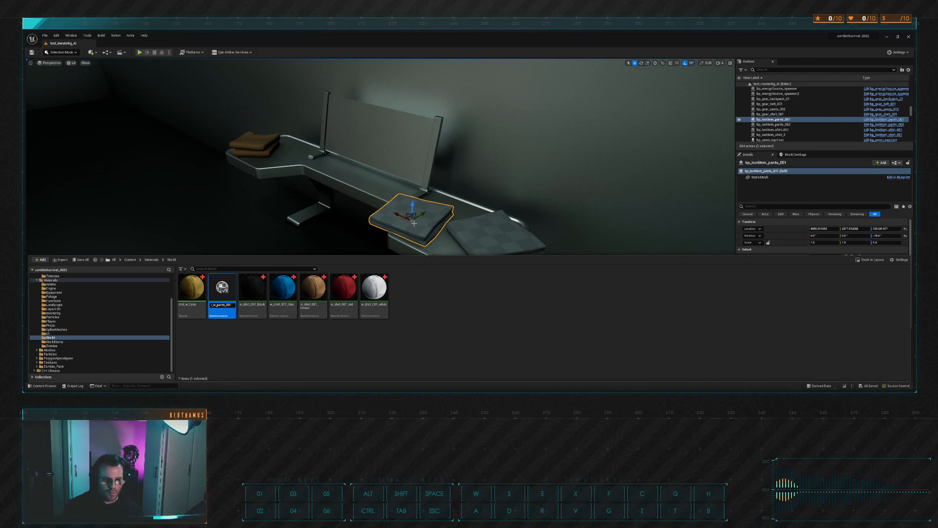
text(_)
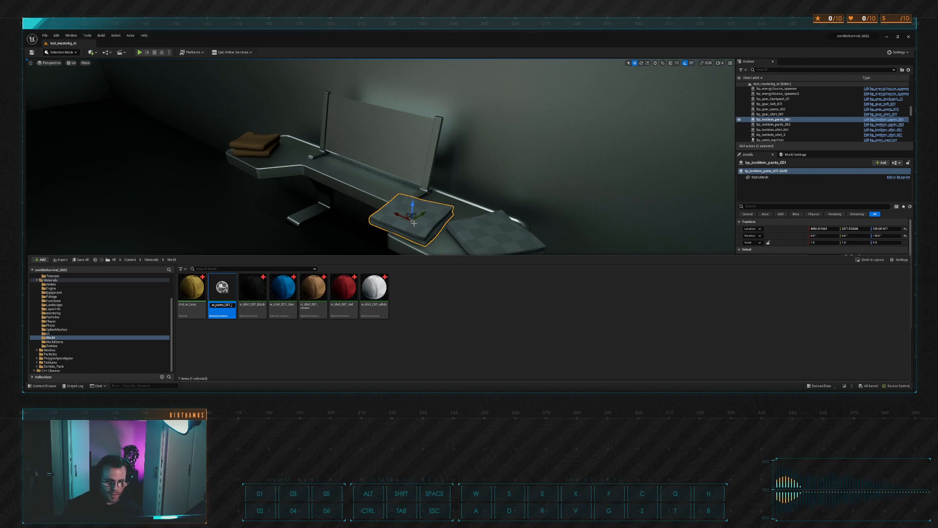
text(blue)
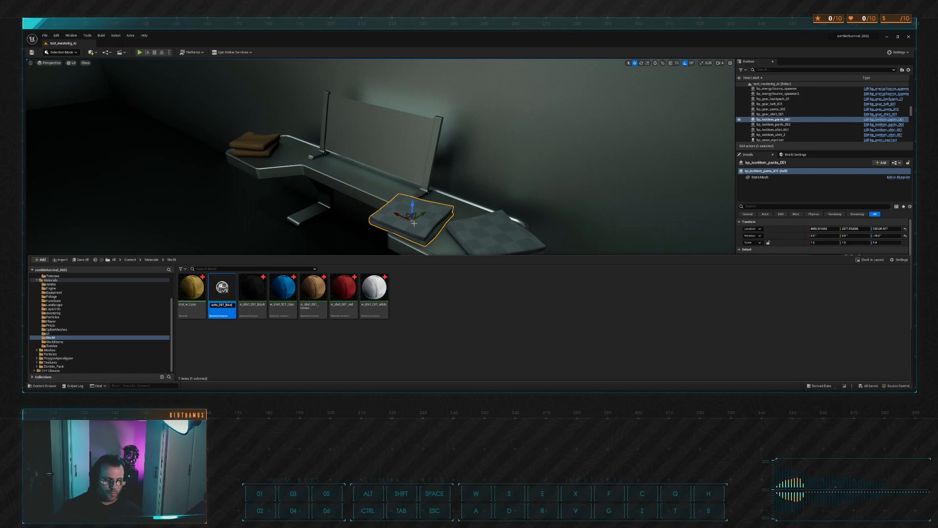
key(Return)
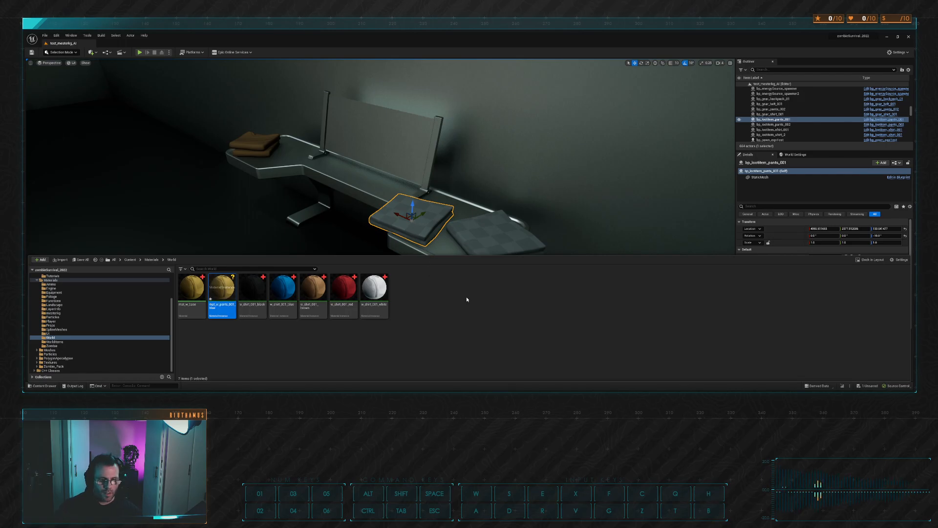
Rename the black shirt material instance to mat_w_shirt_001_black by adding the mat_ prefix
click(252, 303)
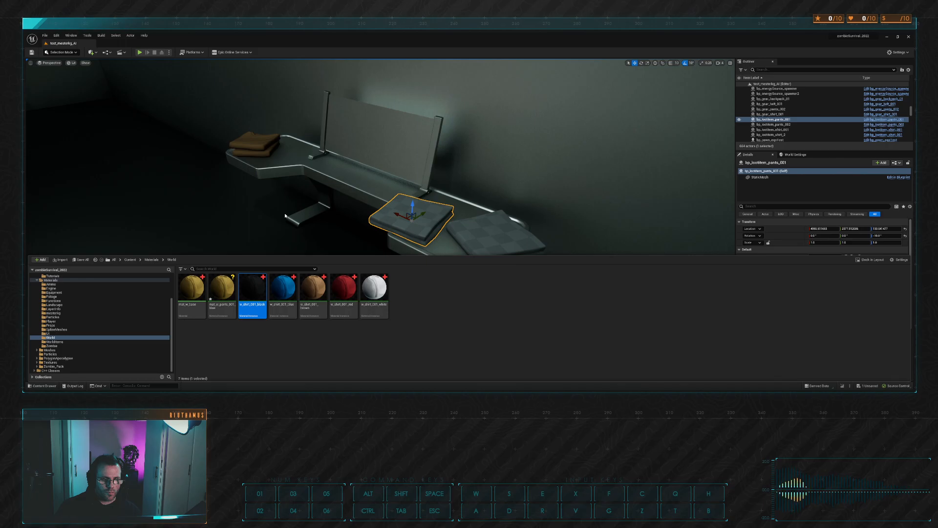
key(F2)
key(Home)
text(mat_)
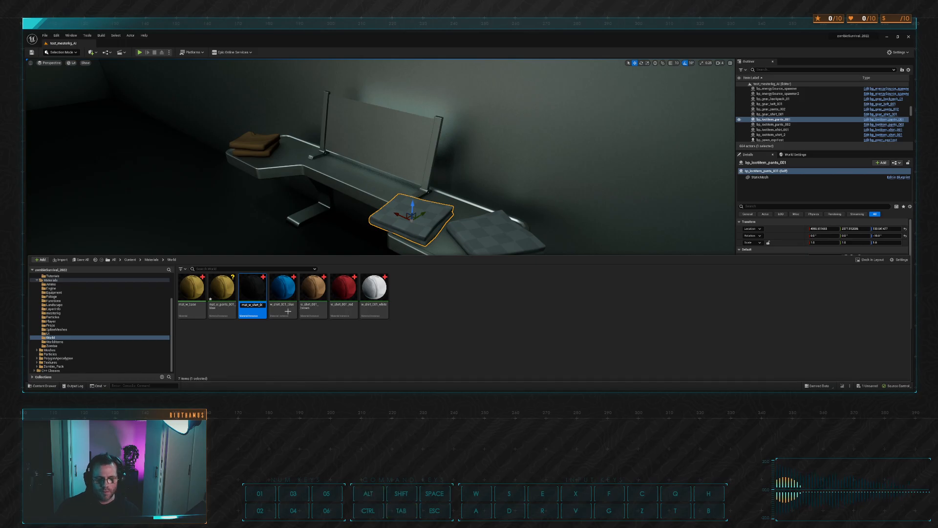
key(alt+Tab)
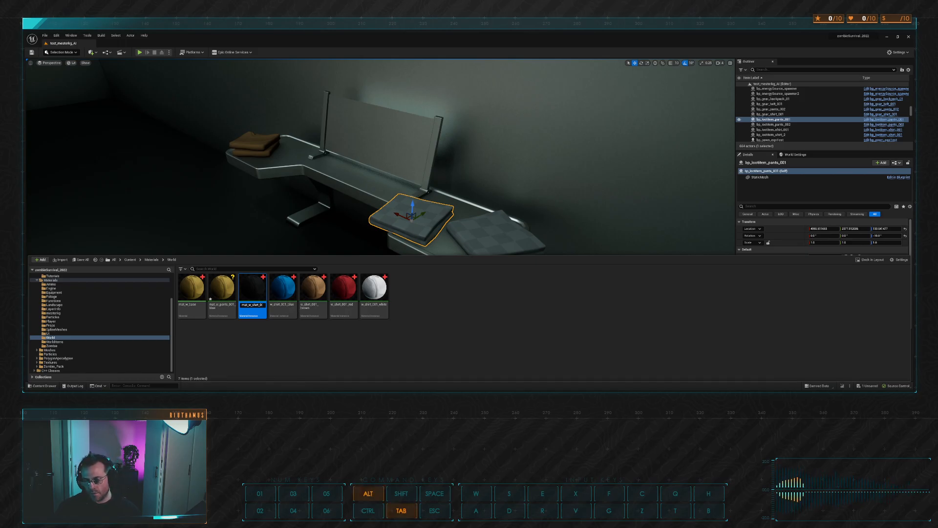
key(Return)
Rename the blue shirt material instance to mat_w_shirt_001_blue by adding the mat_ prefix
click(280, 313)
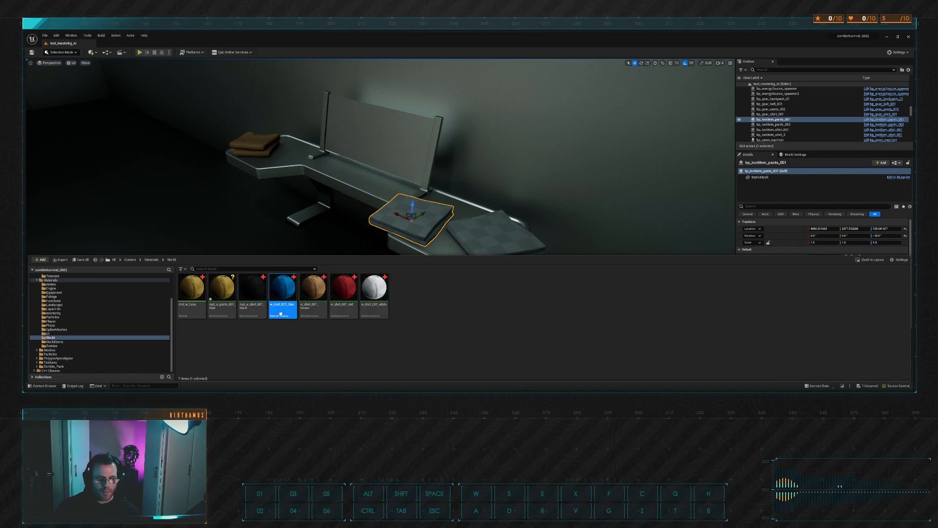
key(F2)
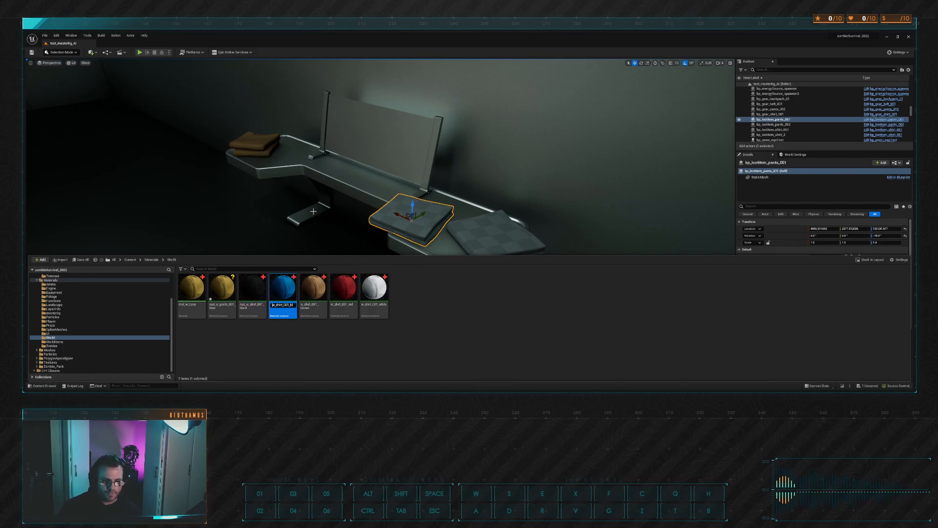
key(Home)
text(mat_)
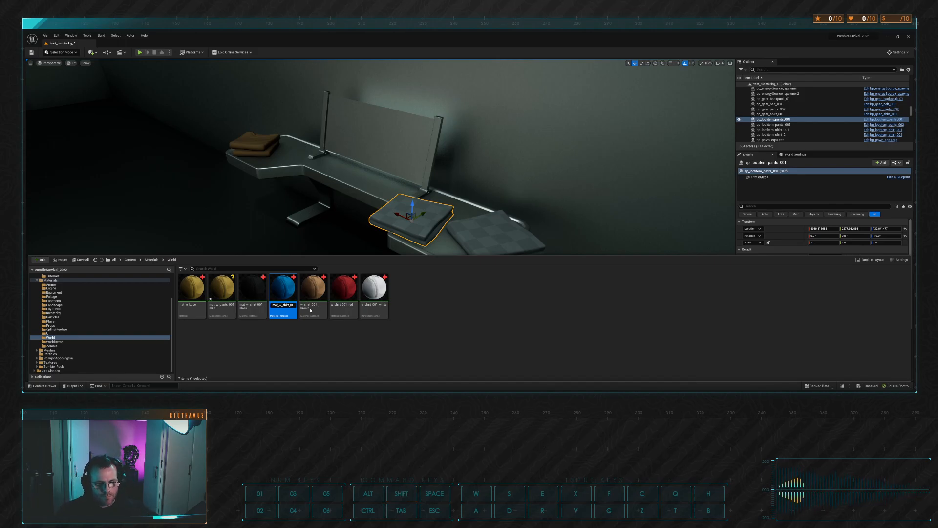
key(Return)
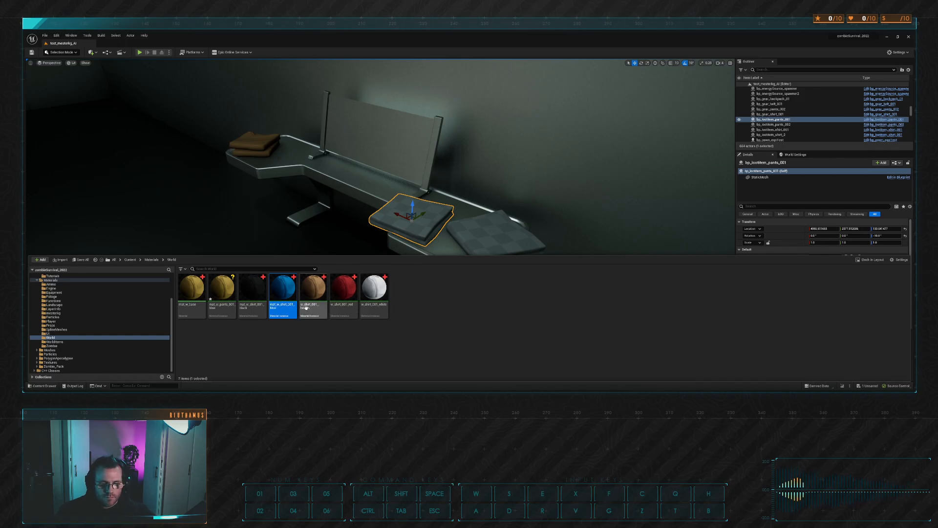
Rename the brown shirt material instance to mat_w_shirt_001_brown by adding the mat_ prefix
click(313, 293)
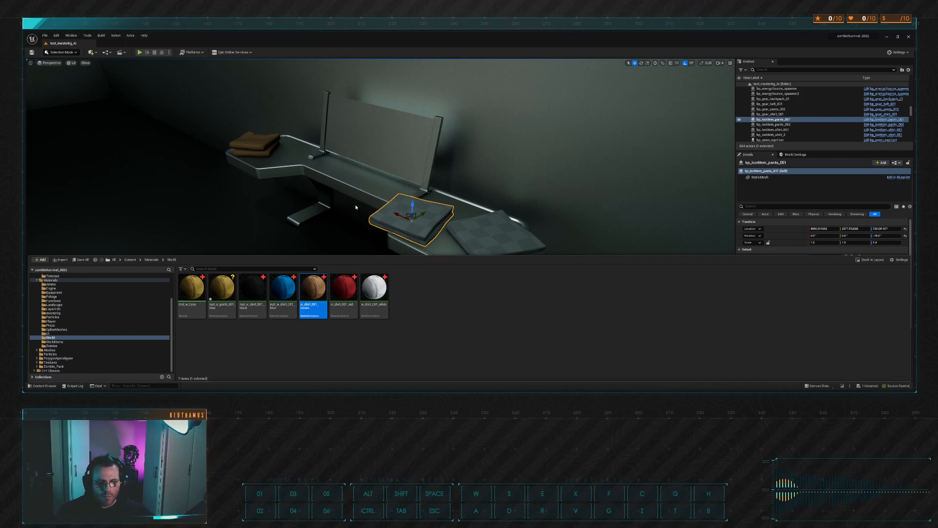
key(F2)
key(Home)
text(mat_)
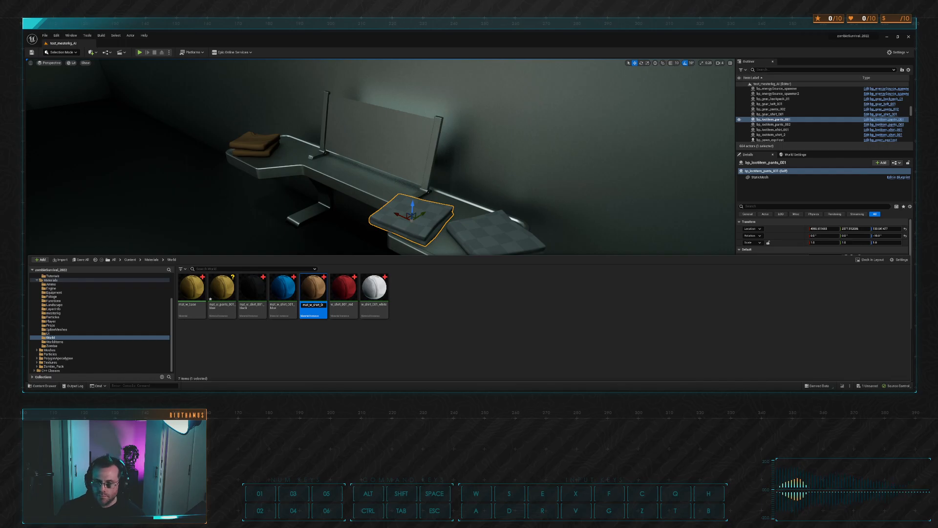
key(Return)
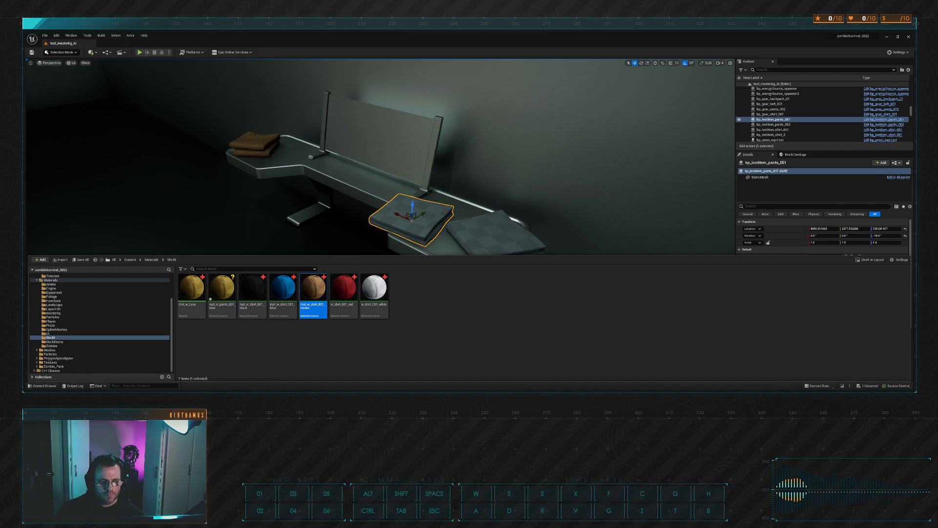
Rename the red shirt material instance to mat_w_shirt_001_red by adding the mat_ prefix
click(344, 290)
key(F2)
key(Home)
text(mat_)
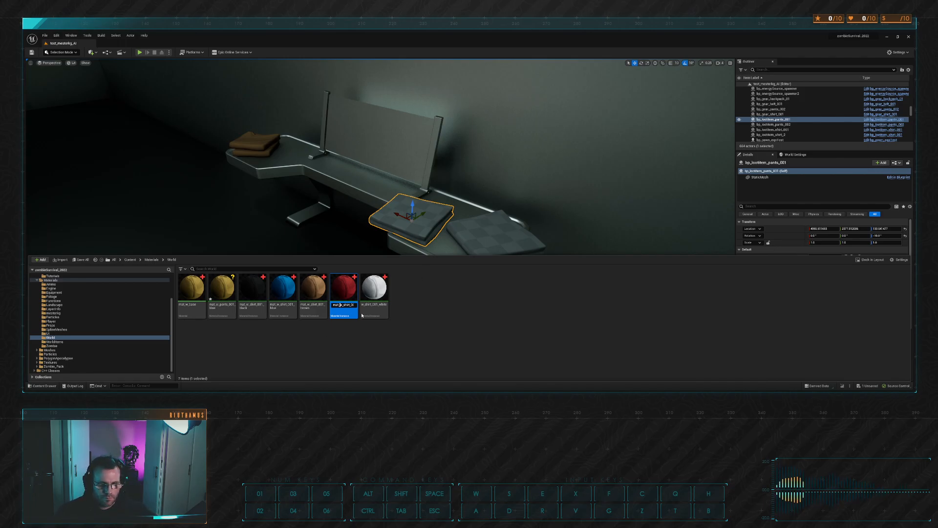
key(Return)
Rename the white shirt material instance to mat_w_shirt_001_white by adding the mat_ prefix
click(375, 308)
key(F2)
key(Home)
text(mat_)
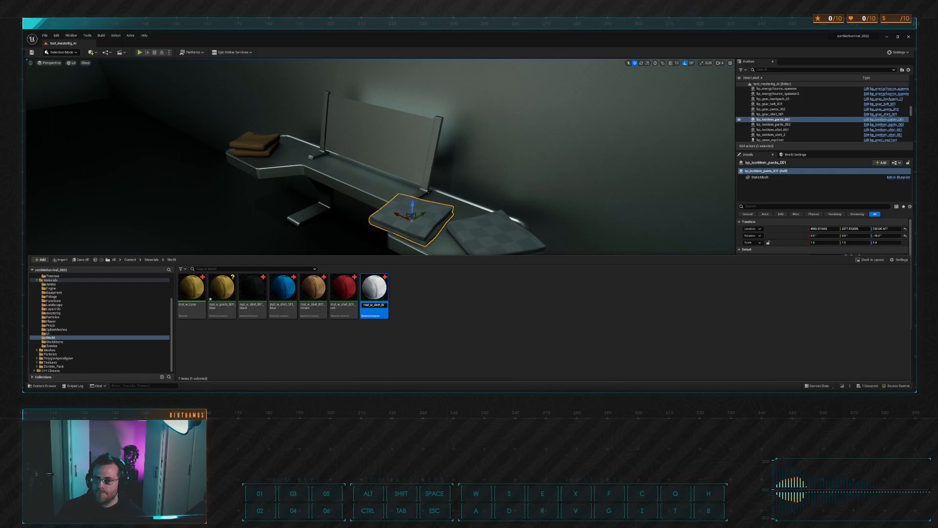
key(Return)
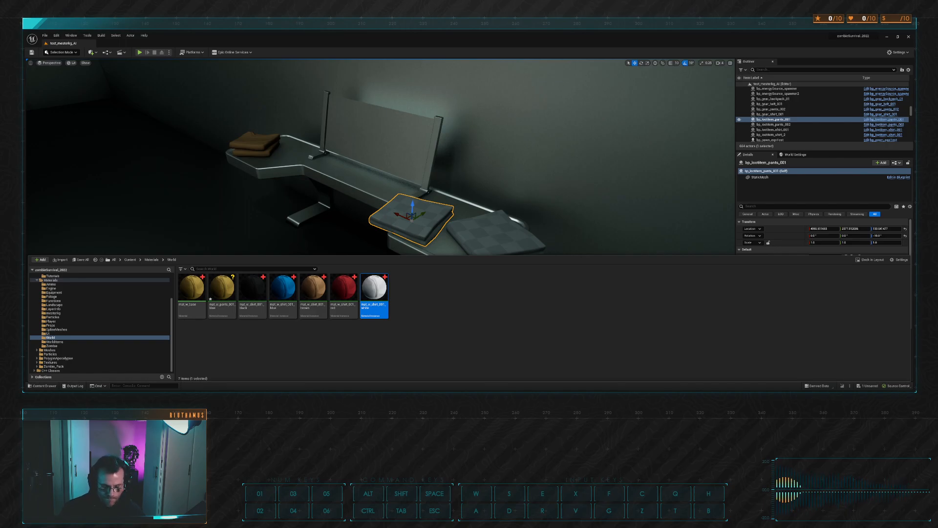
key(shift)
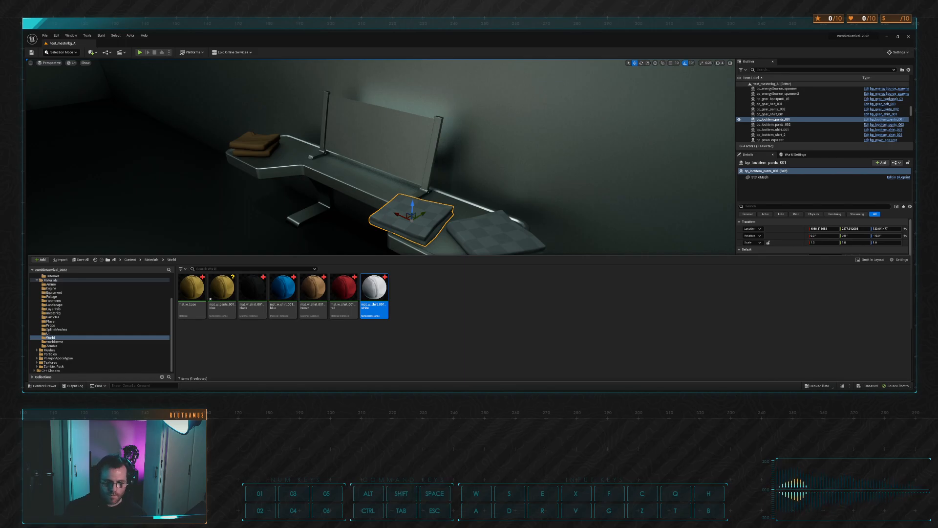
click(588, 322)
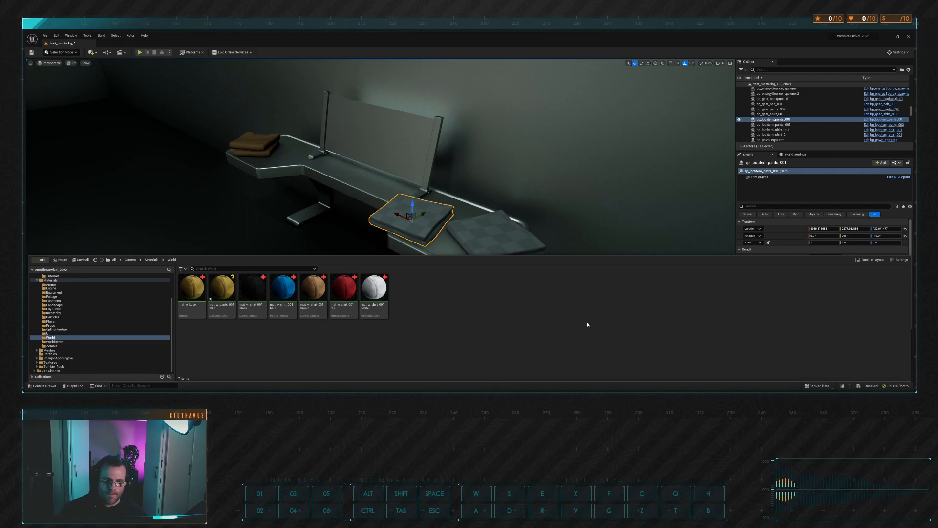
key(w)
key(shift)
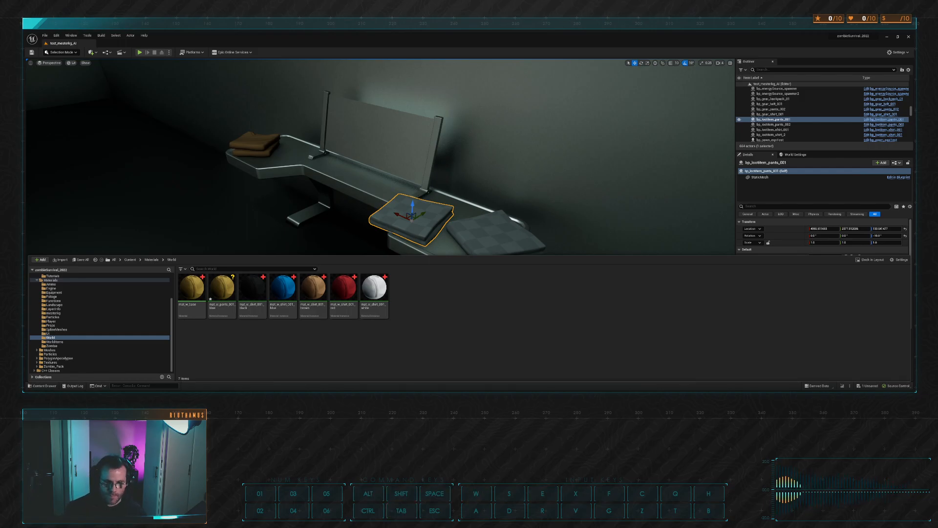
key(space)
key(s)
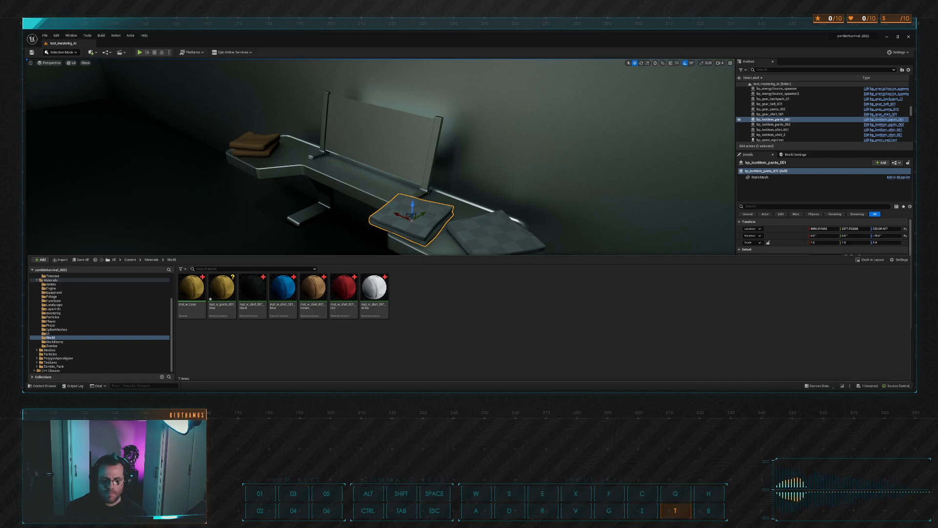
key(space)
key(space)
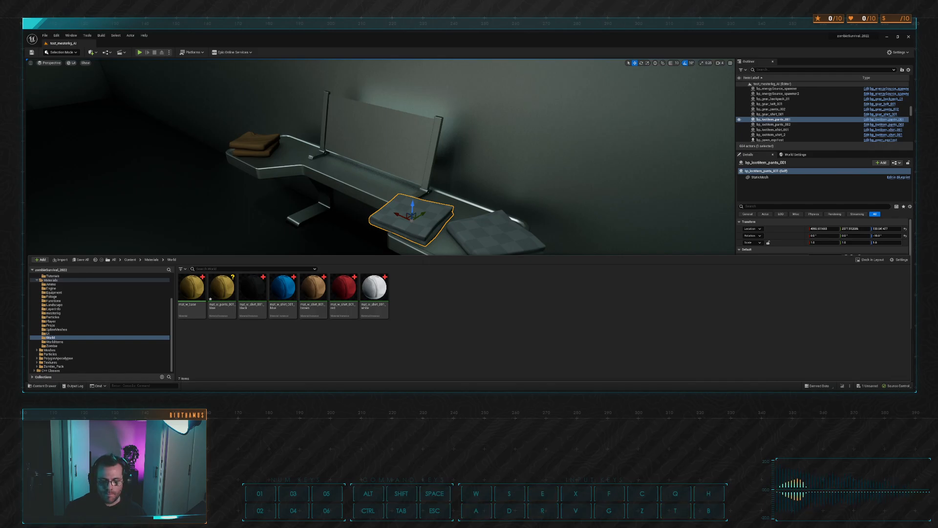
key(space)
key(d)
key(e)
key(space)
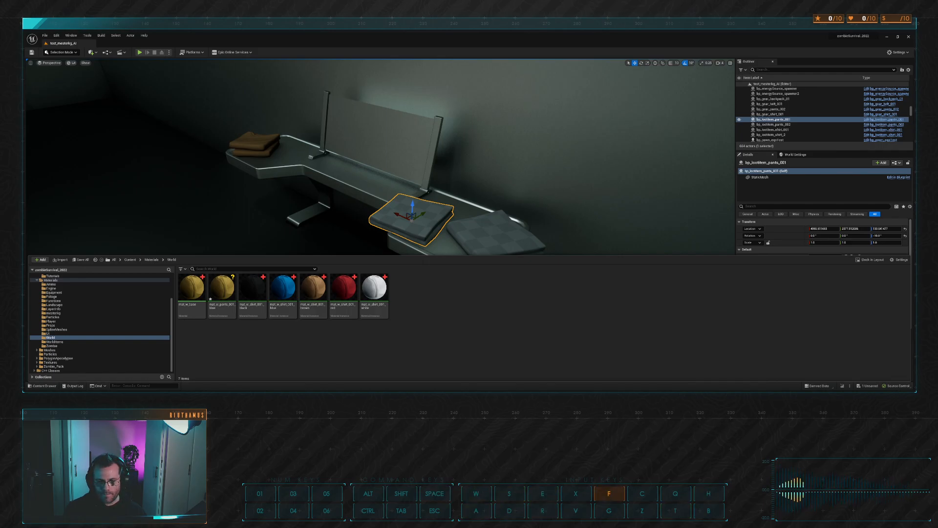
key(space)
key(shift+a)
key(e)
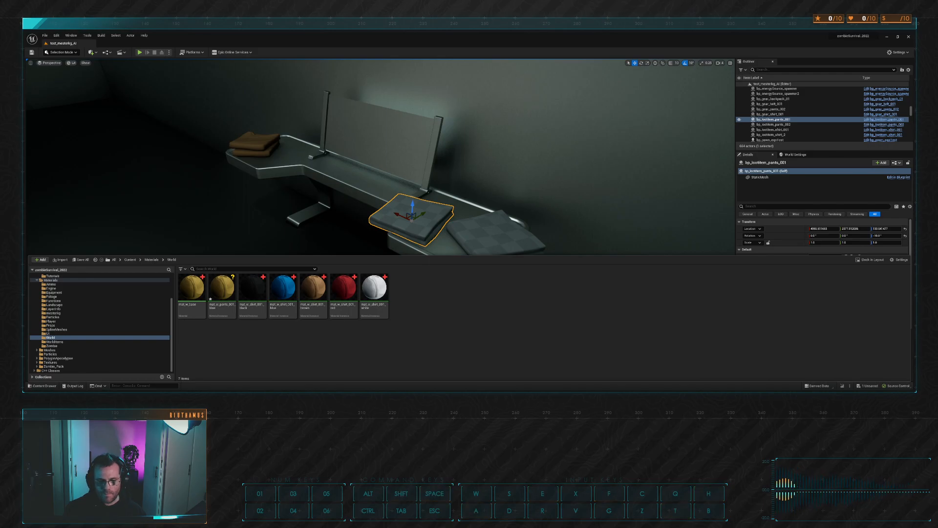
key(shift)
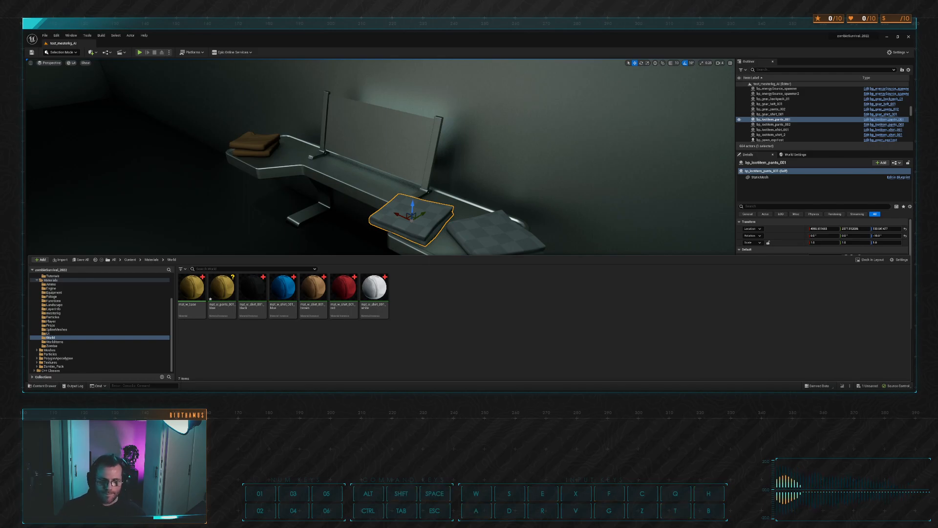
Open the mat_w_pants_001_blue material instance in its own editor
double_click(217, 286)
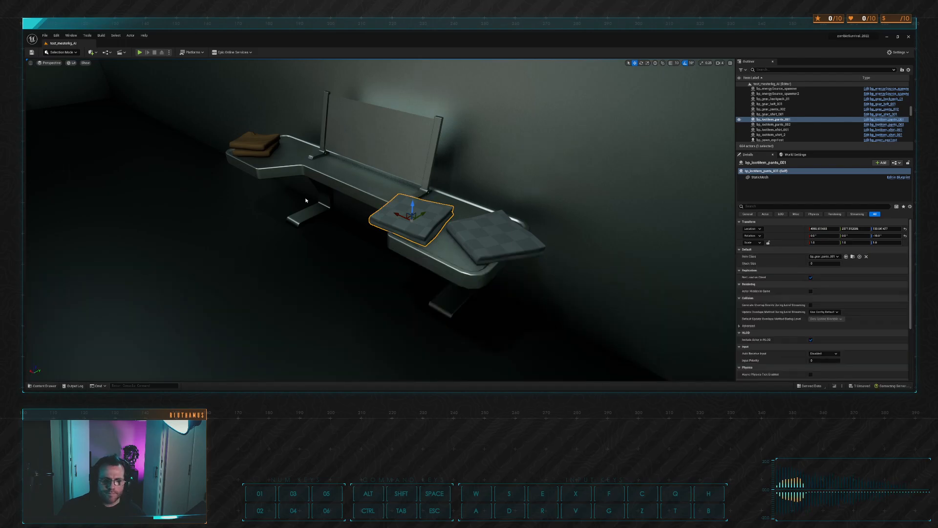
key(alt)
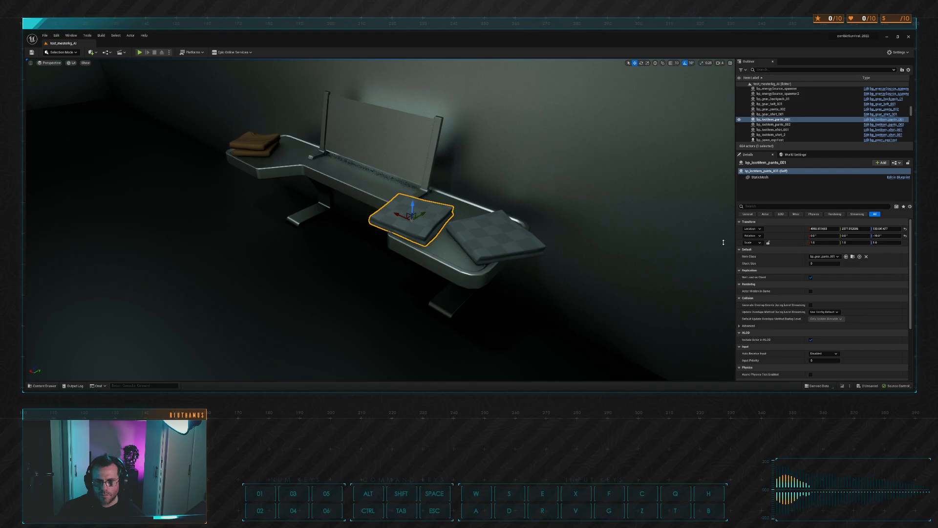
key(alt)
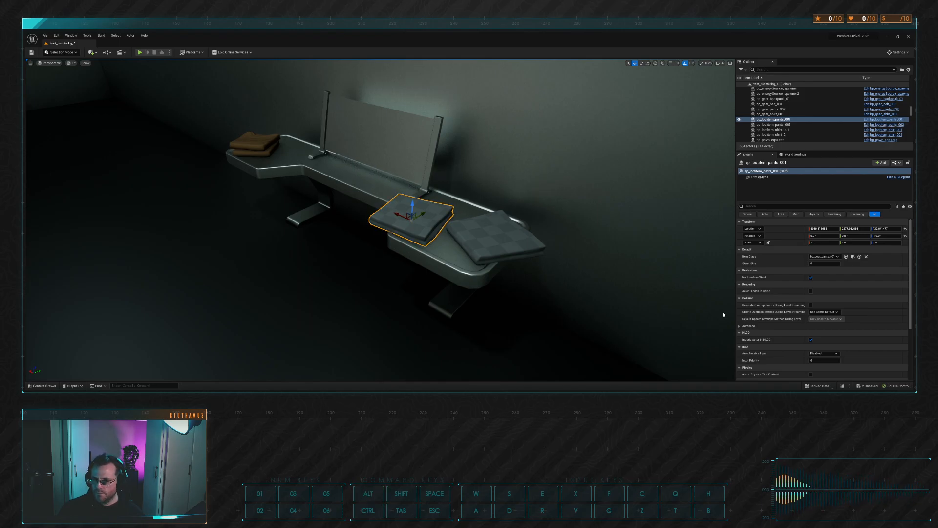
key(alt+Tab)
key(alt)
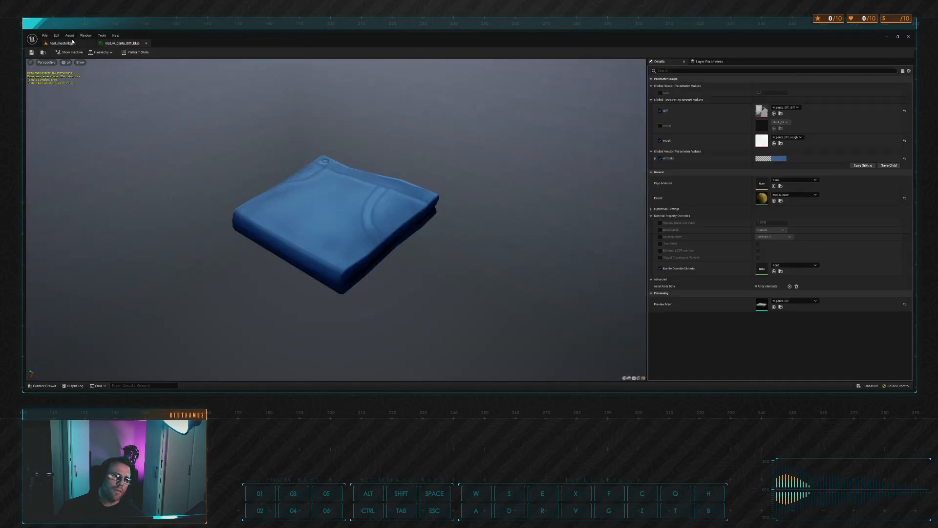
Return to the level and duplicate the blue pants material instance in the World folder as mat_w_pants_001_black
click(74, 44)
click(43, 386)
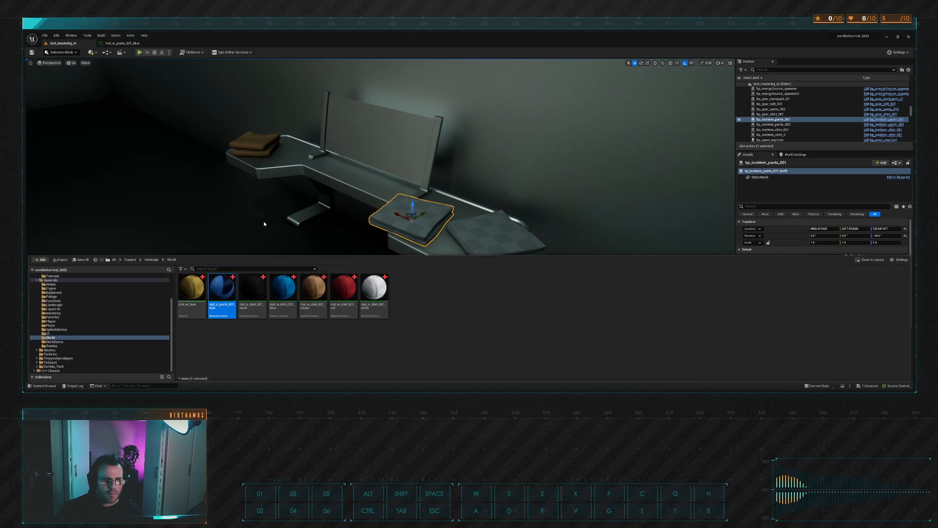
key(ctrl+d)
key(End)
key(BackSpace)
key(BackSpace)
key(BackSpace)
key(BackSpace)
text(lack)
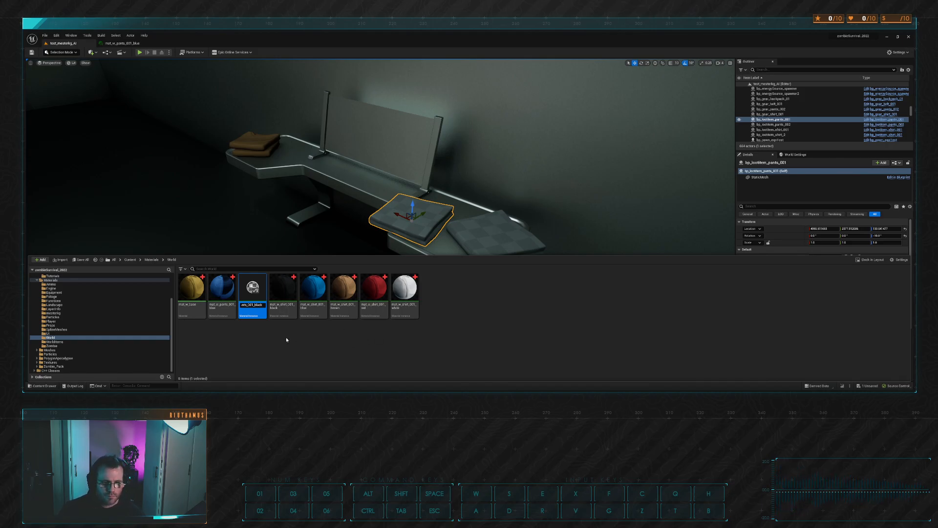
key(Return)
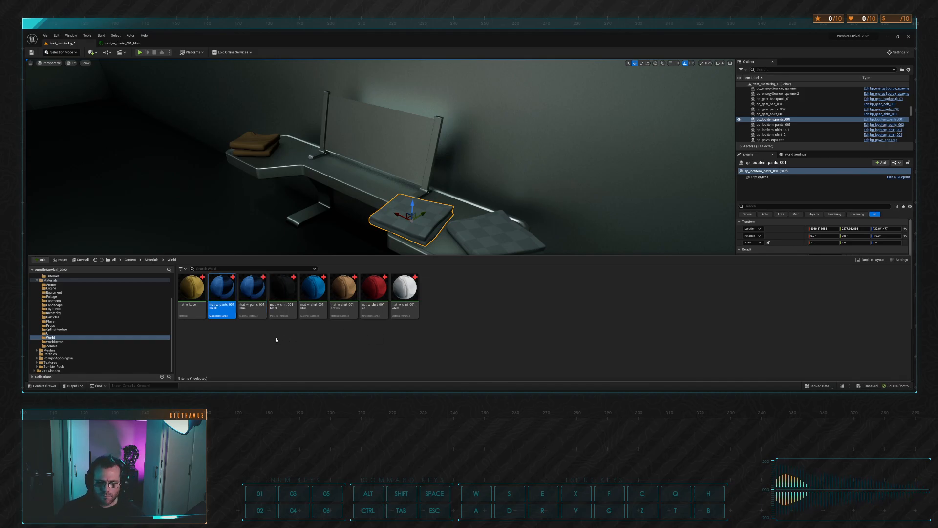
Open the mat_w_pants_001_black material instance for editing, with the folded pants in the preview
double_click(226, 293)
scroll(402, 203, up, 5)
alt+drag(402, 203, 440, 199)
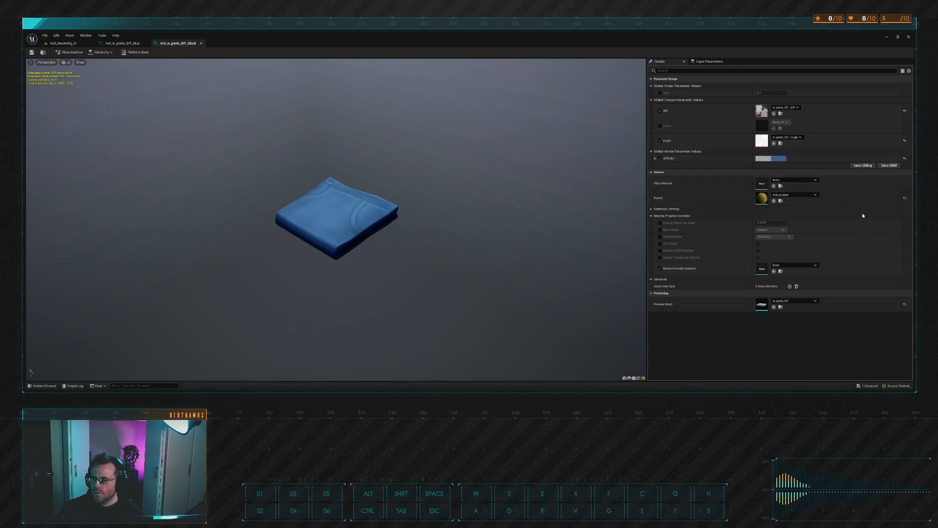
Darken the colour vector parameter of mat_w_pants_001_black to near-black, check the folded pants preview and return to the level
drag(846, 199, 849, 270)
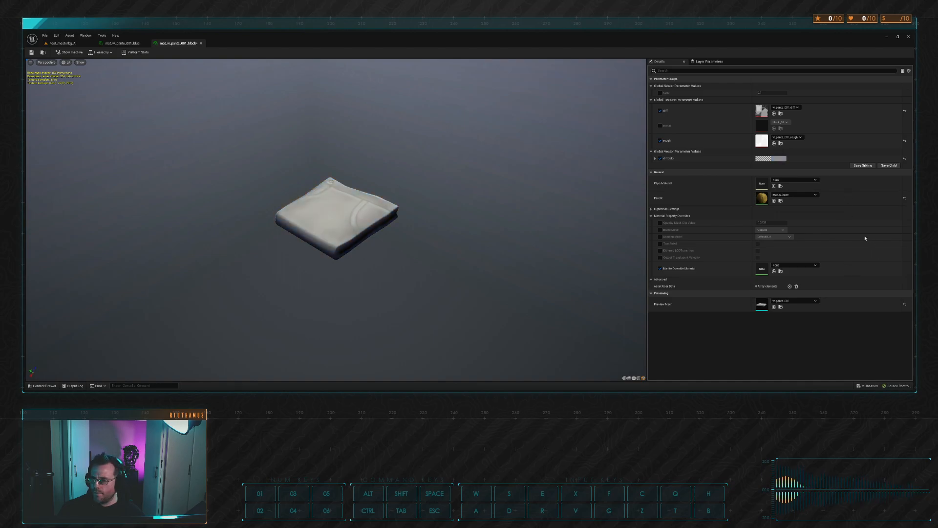
drag(859, 218, 867, 228)
mouse_move(481, 184)
alt+mouse_down()
mouse_move(442, 152)
mouse_move(469, 150)
mouse_move(494, 167)
mouse_move(469, 195)
mouse_move(491, 183)
alt+mouse_up()
mouse_move(491, 183)
alt+right_down()
mouse_move(533, 196)
mouse_move(486, 180)
alt+right_up()
mouse_move(486, 180)
alt+mouse_down()
mouse_move(483, 194)
mouse_move(471, 159)
mouse_move(493, 186)
alt+mouse_up()
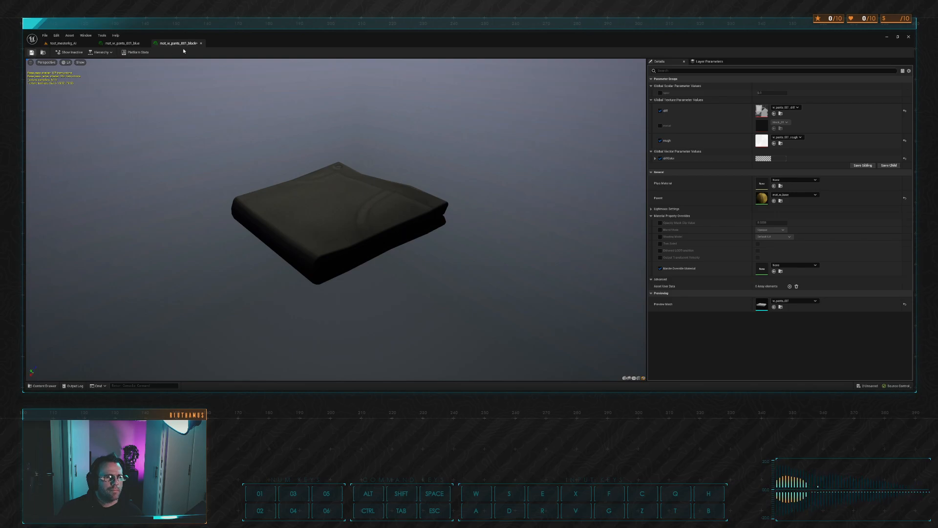
click(201, 43)
click(63, 43)
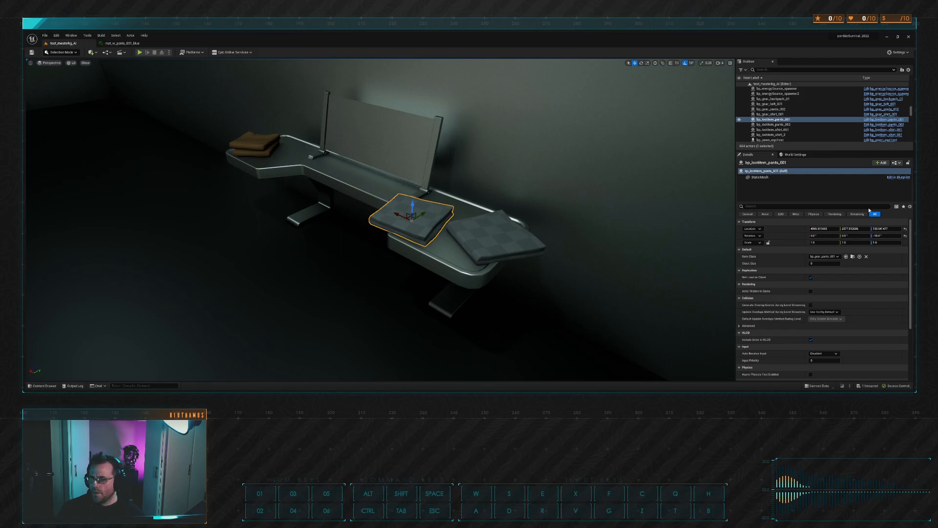
Open the bp_lootitem_pants_001 blueprint in the full editor and assign mat_w_pants_001_black to its StaticMesh component
click(615, 162)
click(432, 208)
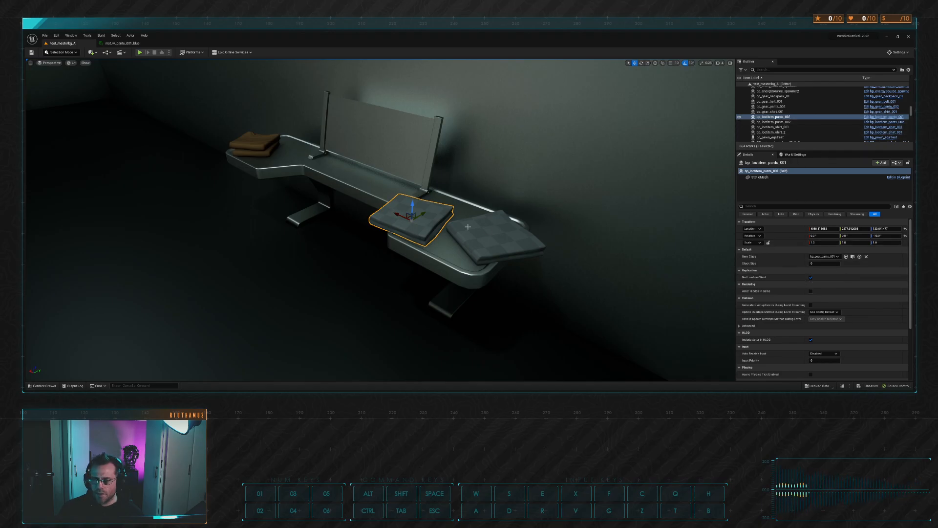
click(868, 118)
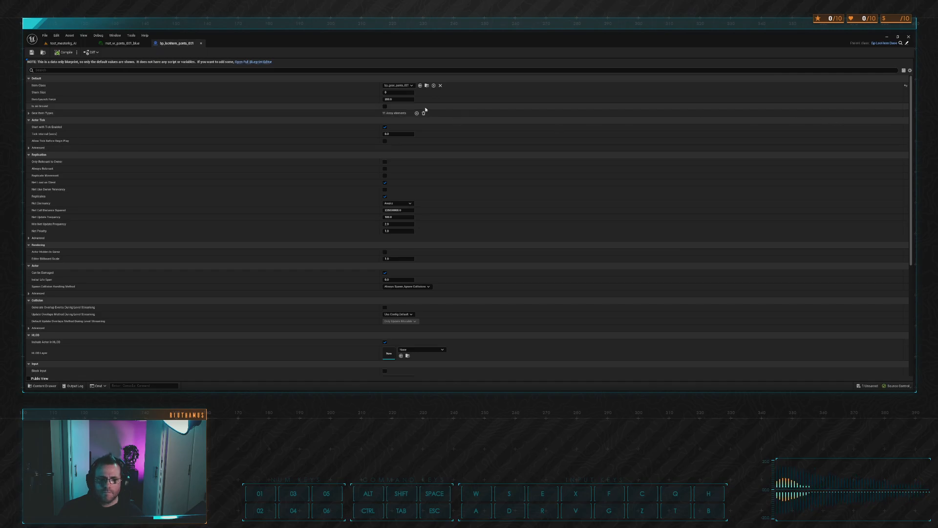
click(242, 62)
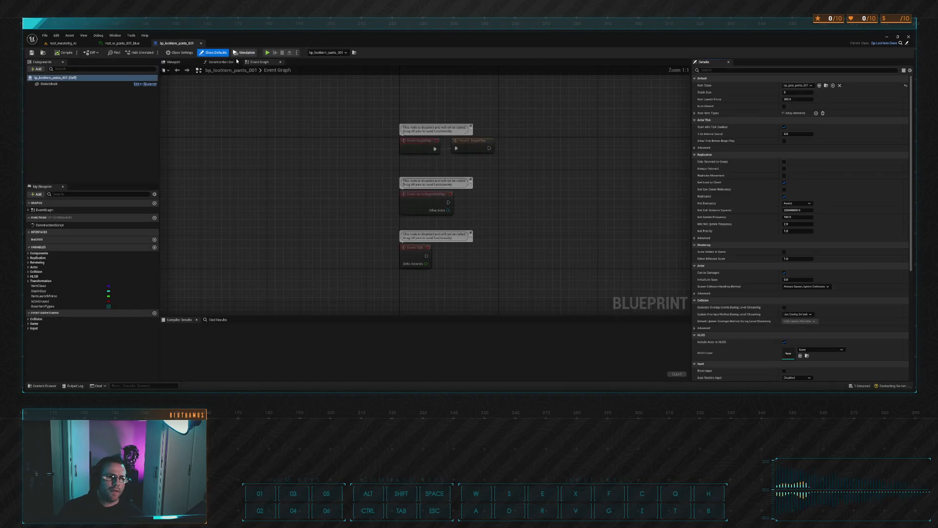
click(47, 84)
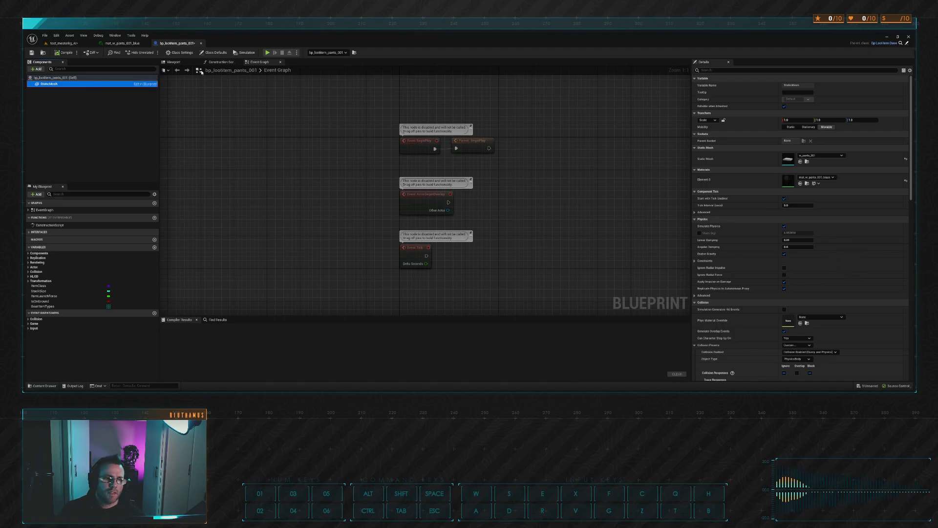
Inspect the black pants mesh in the blueprint's 3D preview, then save and close bp_lootitem_pants_001
click(173, 62)
key(w)
key(d)
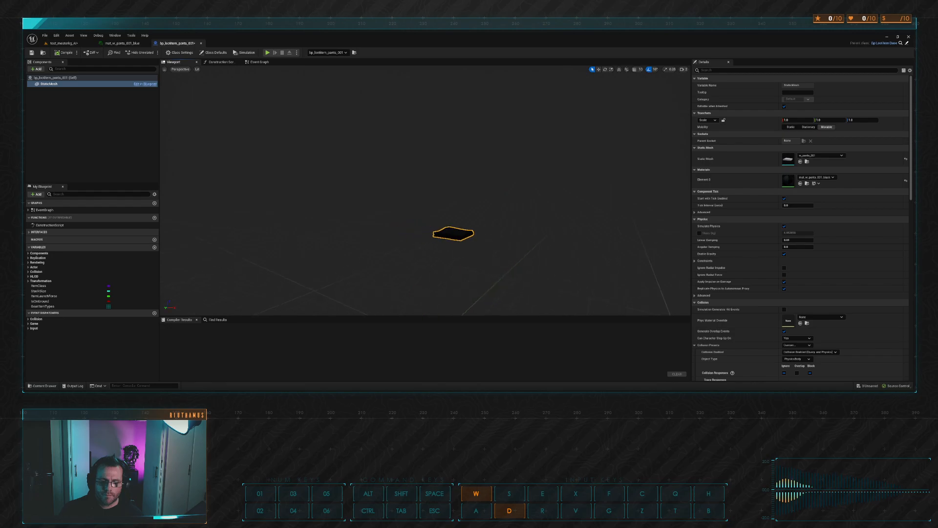
key(a)
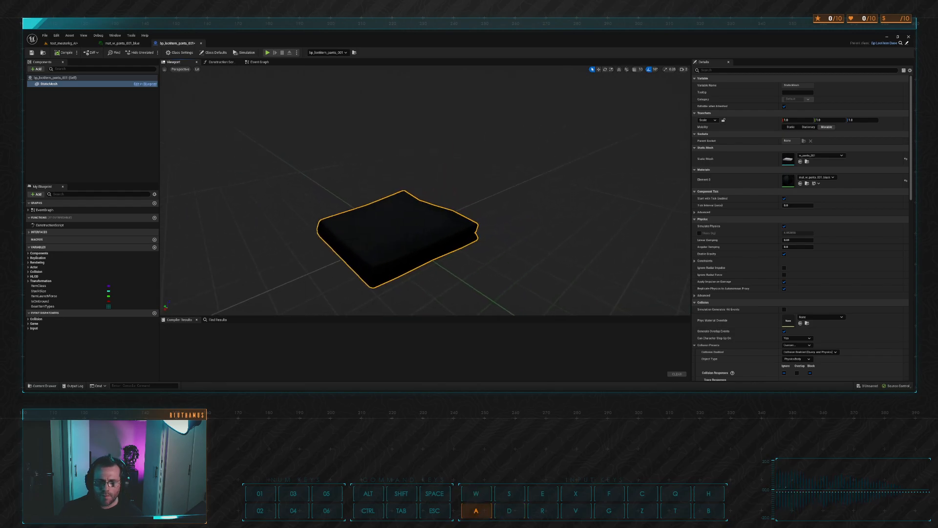
key(ctrl+s)
click(201, 43)
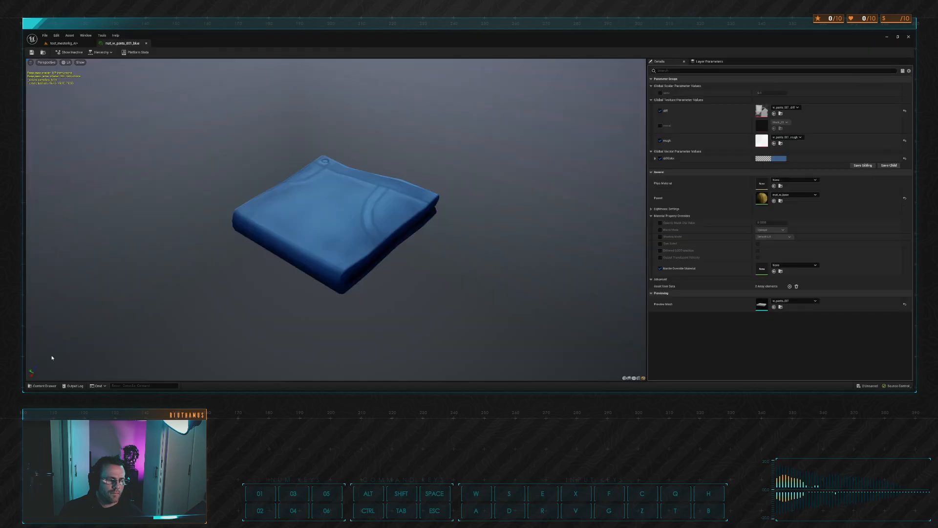
Return to the level and open the bp_lootitem_pants_002 blueprint in the full editor
click(63, 43)
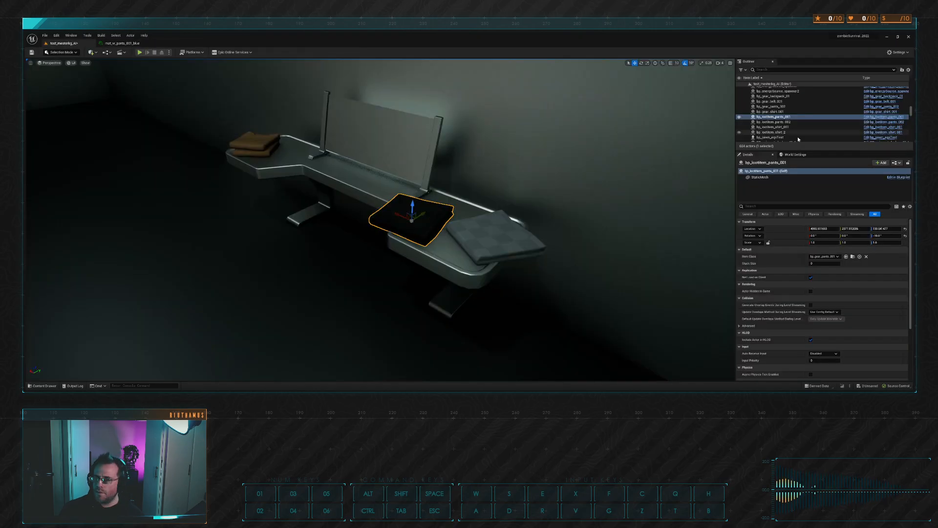
click(777, 122)
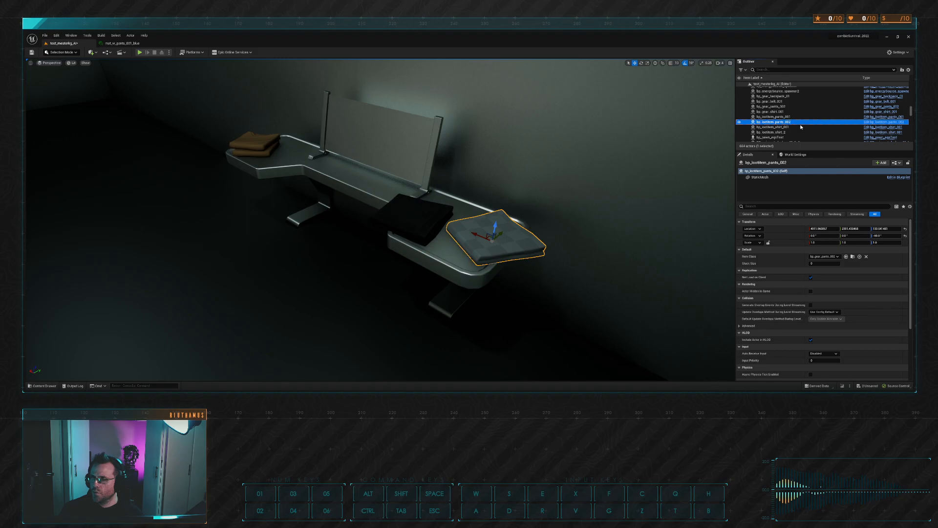
click(895, 122)
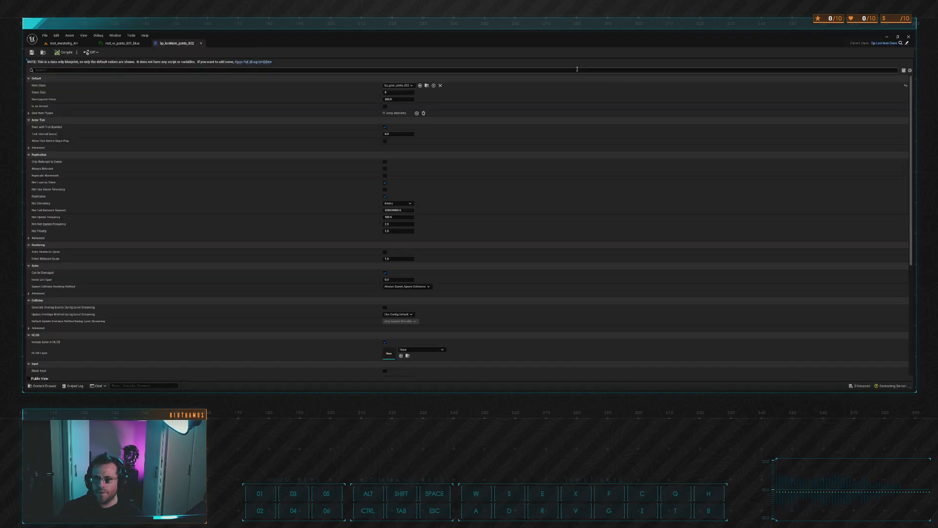
click(254, 61)
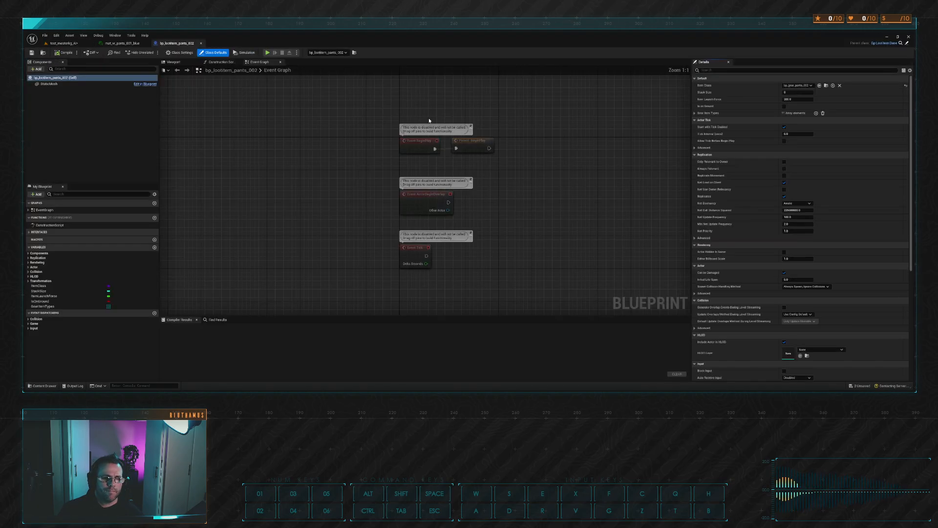
Assign mat_w_pants_001_blue to the StaticMesh component of bp_lootitem_pants_002, then save and close the blueprint
click(58, 83)
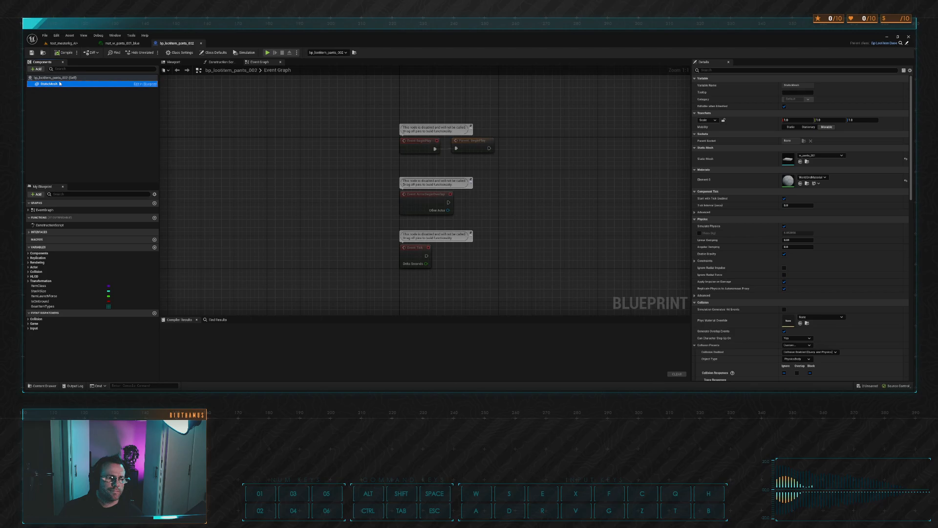
click(821, 179)
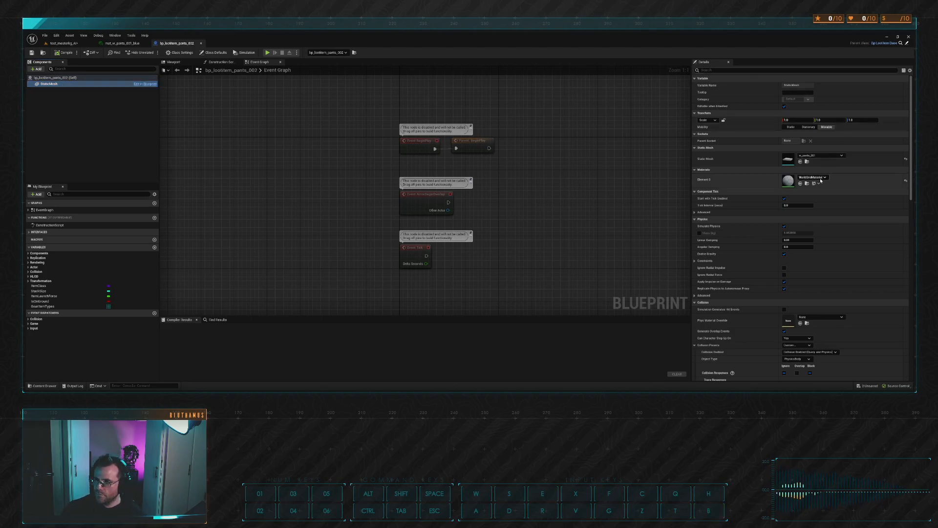
click(849, 284)
click(30, 53)
click(201, 43)
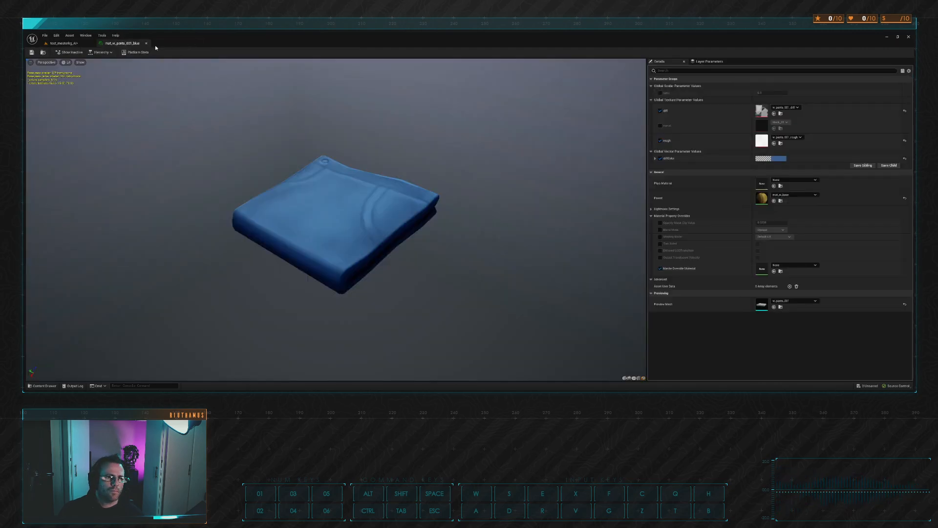
Close the blue pants material editor and examine the black and blue folded pants on the bench in the level
click(147, 44)
right_drag(453, 161, 518, 118)
key(Escape)
key(a)
key(s)
right_drag(490, 163, 410, 167)
key(d)
key(s)
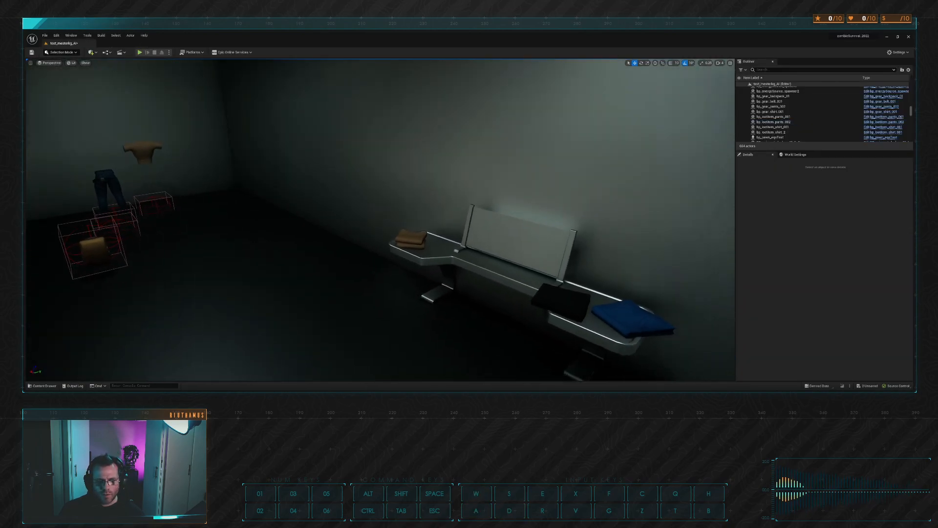
right_drag(350, 148, 391, 155)
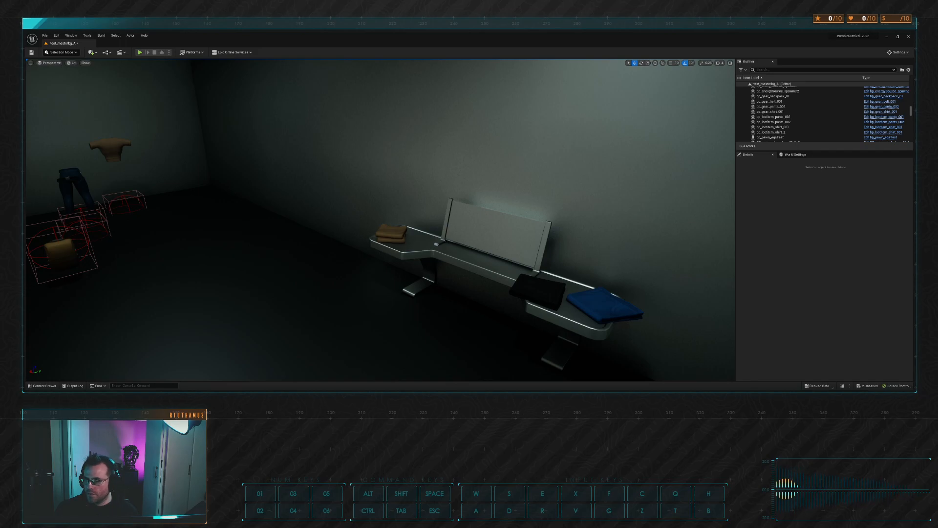
Play the level, walk the character to the bench and pick up the blue pants and a shirt
click(140, 53)
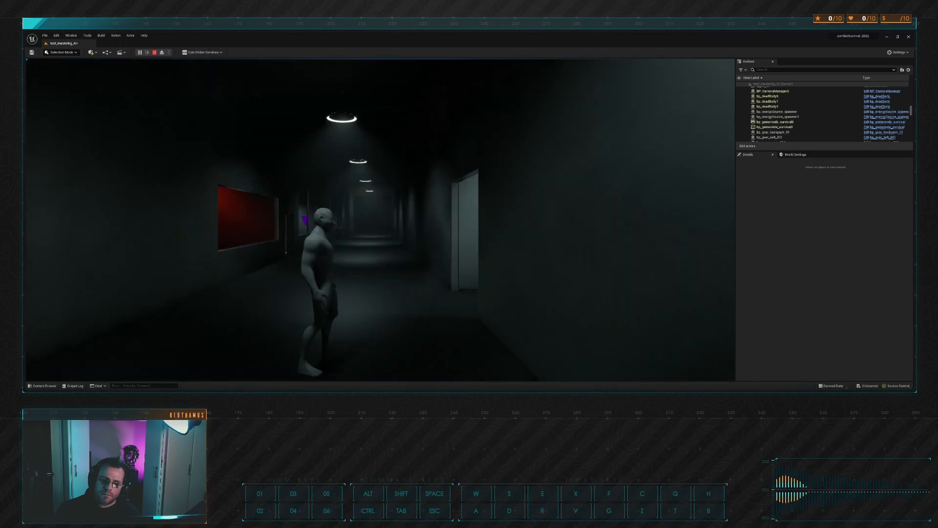
key(w)
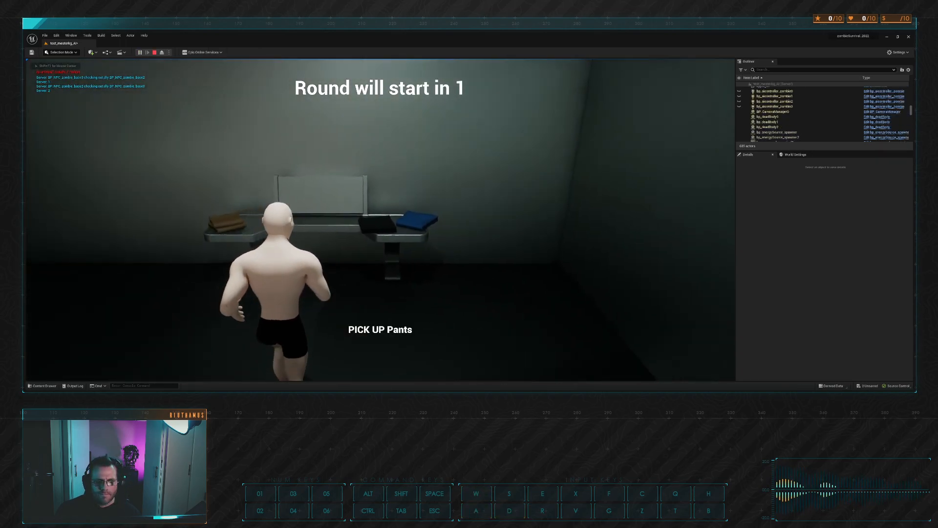
key(a)
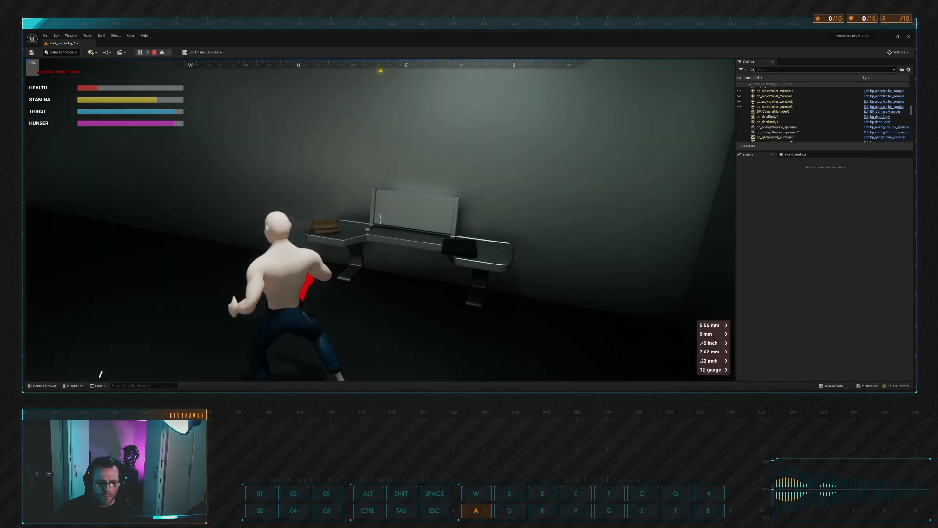
key(e)
key(a)
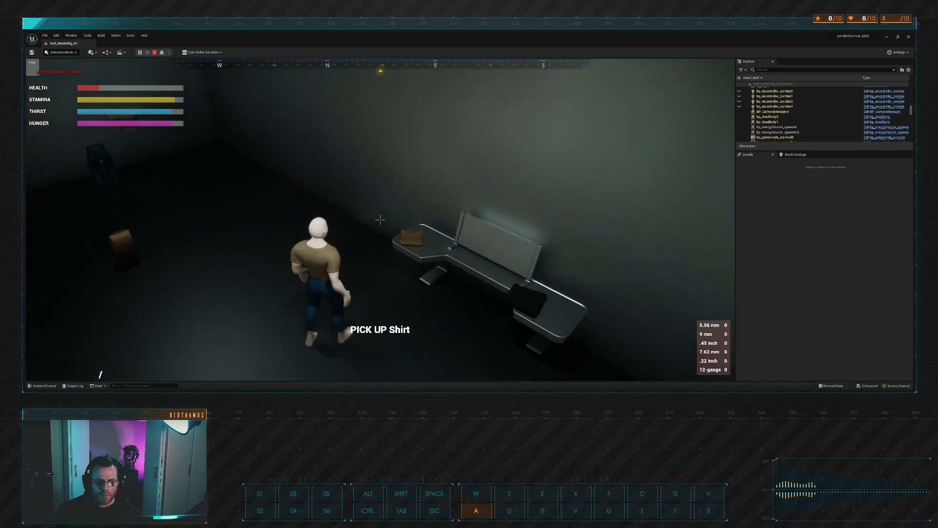
Pick up the backpack in the play session, look back at the remaining bench items and end the session
key(d)
key(w)
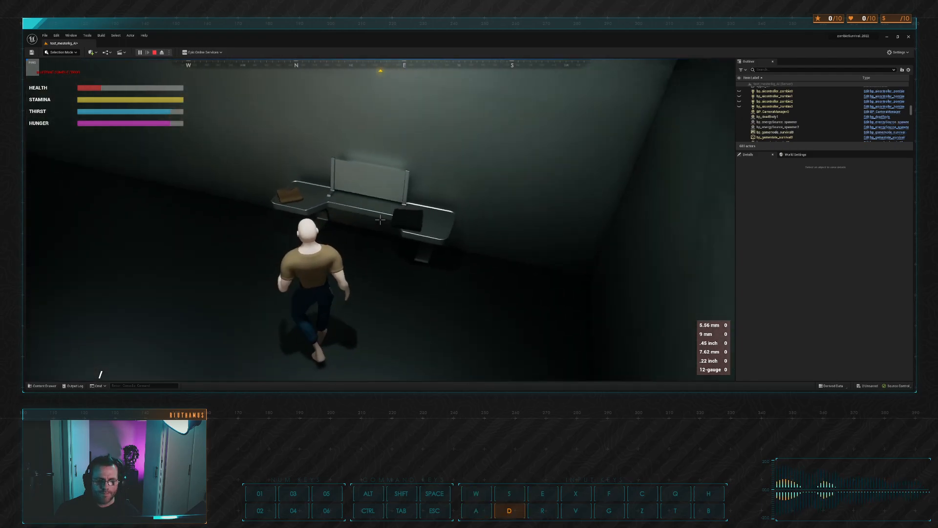
key(a)
key(w)
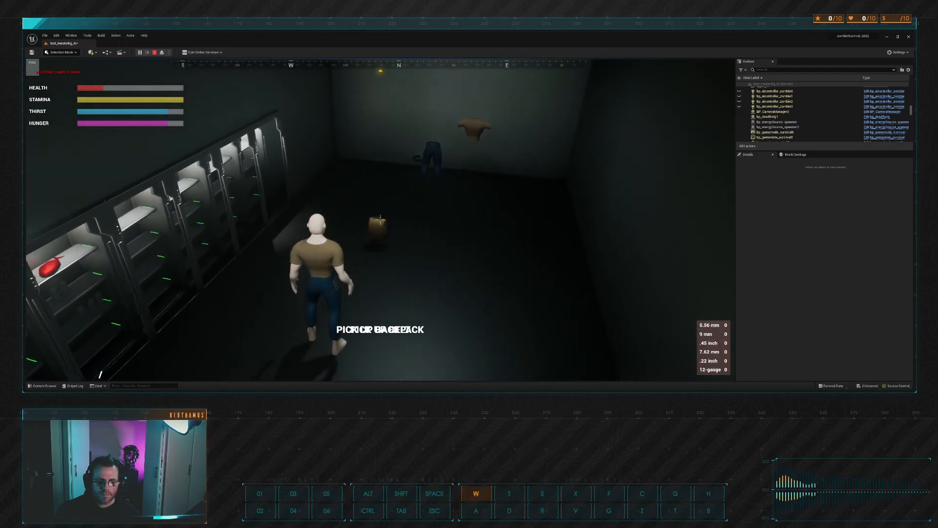
key(e)
key(s)
key(a)
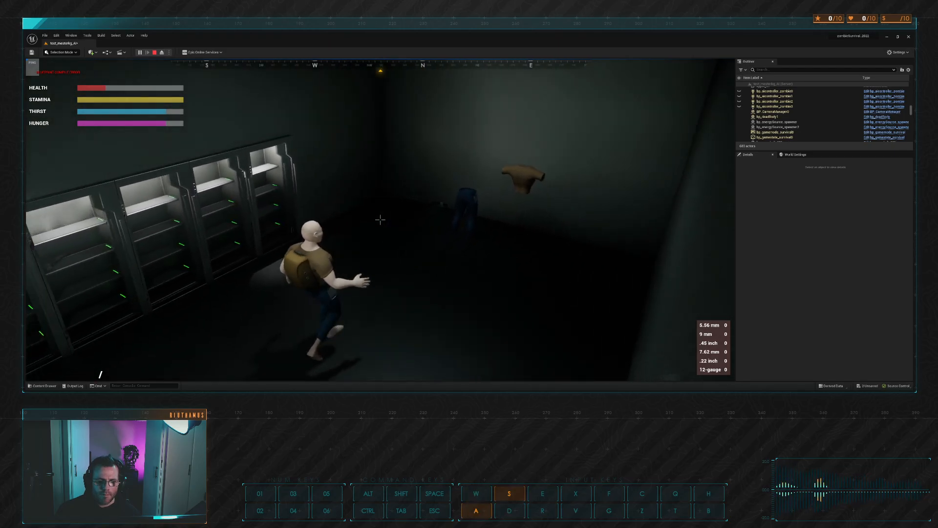
key(w)
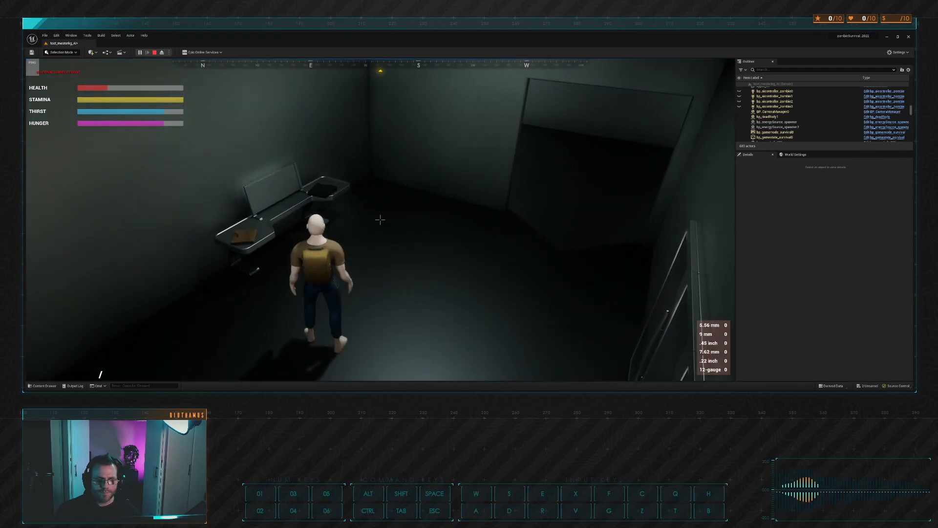
key(Escape)
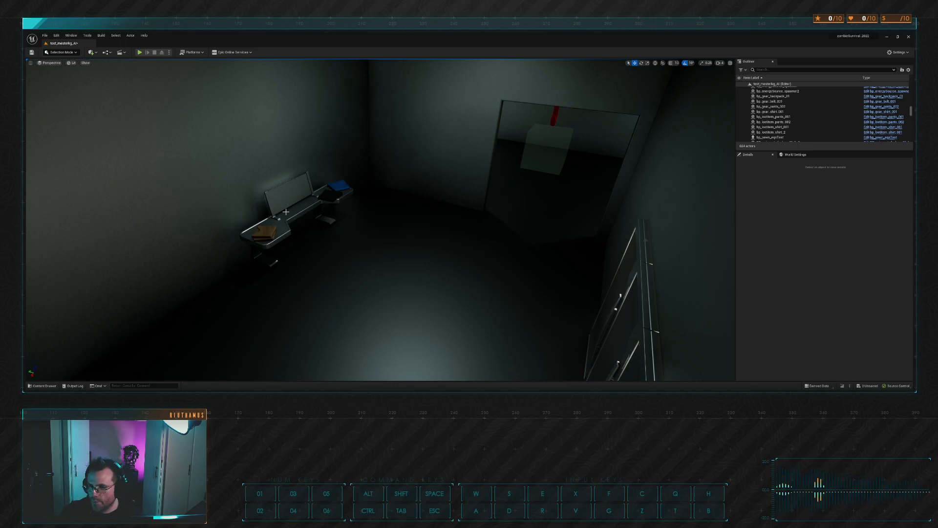
Examine the folded brown shirt and the black and blue folded pants on the bench up close in the level
key(alt+Tab)
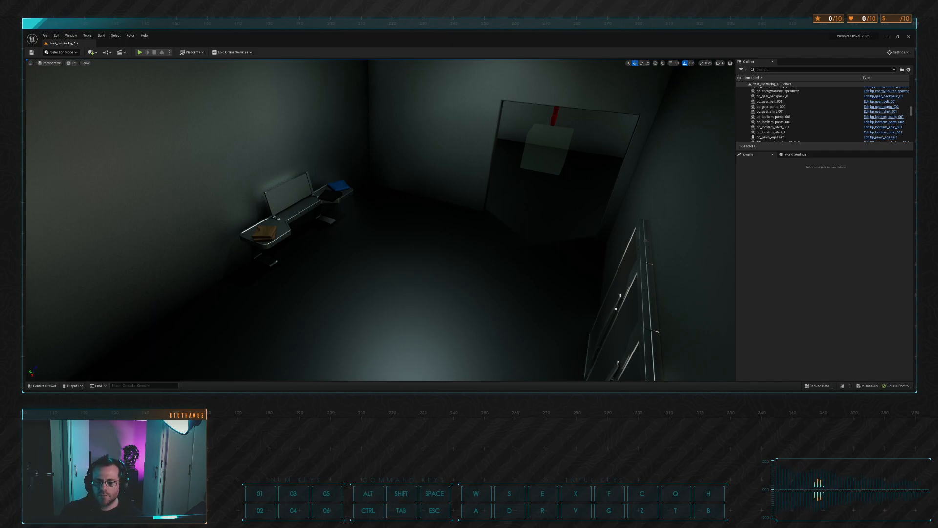
key(w)
key(d)
right_drag(458, 138, 413, 306)
key(w)
key(s)
key(d)
key(s)
key(w)
key(s)
key(w)
key(w)
key(s)
key(s)
key(s)
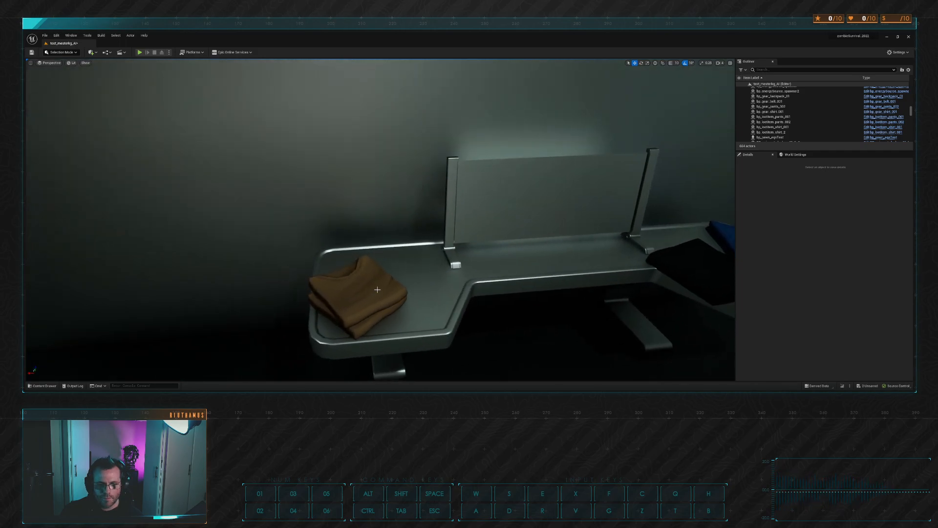
mouse_move(406, 263)
right_down()
mouse_move(482, 264)
mouse_move(417, 272)
right_up()
key(d)
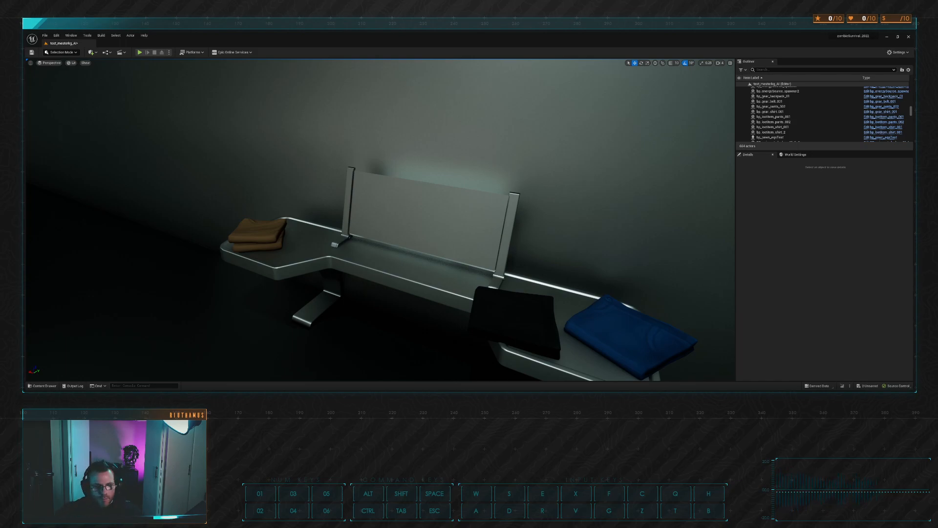
Examine the row of lit storage cabinets and the items on their shelves in the level
right_drag(380, 220, 381, 248)
key(d)
key(a)
key(w)
key(w)
key(s)
key(w)
key(w)
key(Escape)
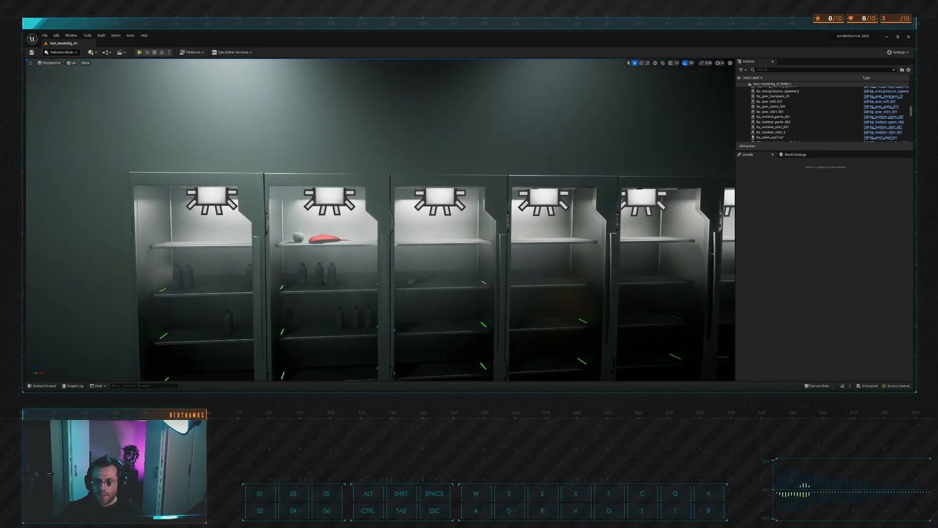